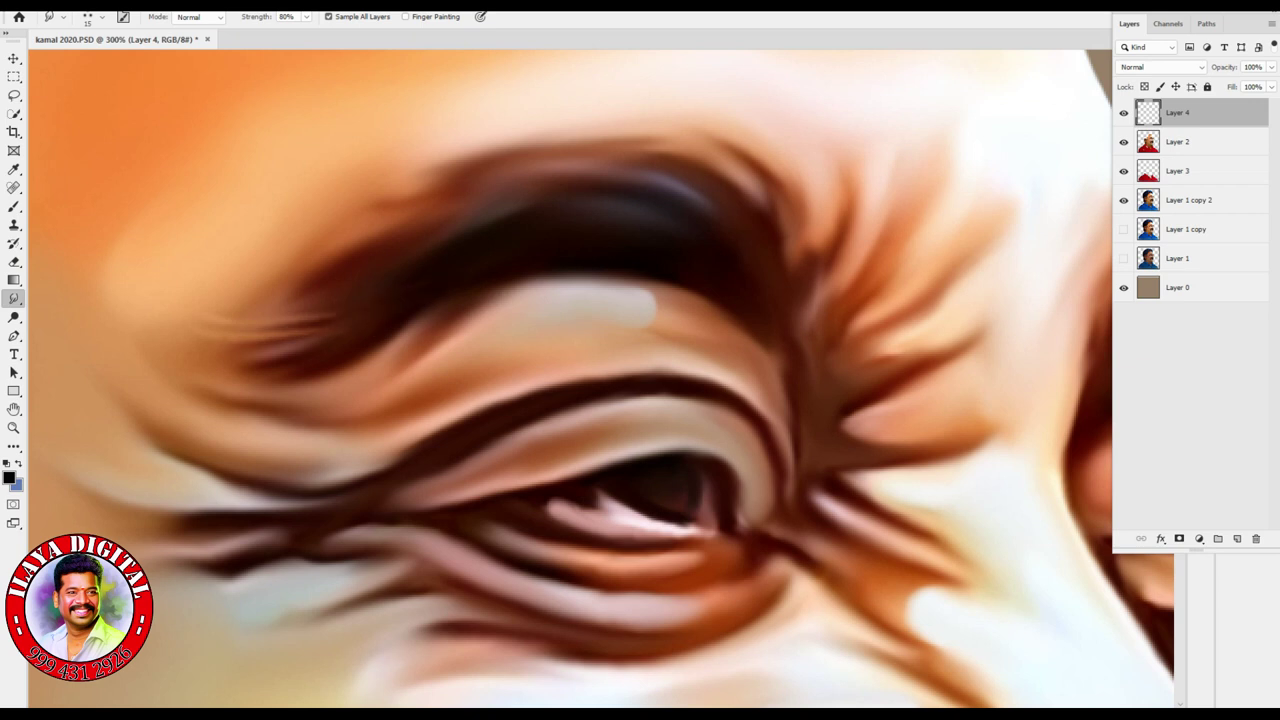
- Try smudging fine hair strokes outward from the tail of the near eyebrow
left_click_drag(290, 302, 232, 290)
left_click_drag(354, 280, 256, 292)
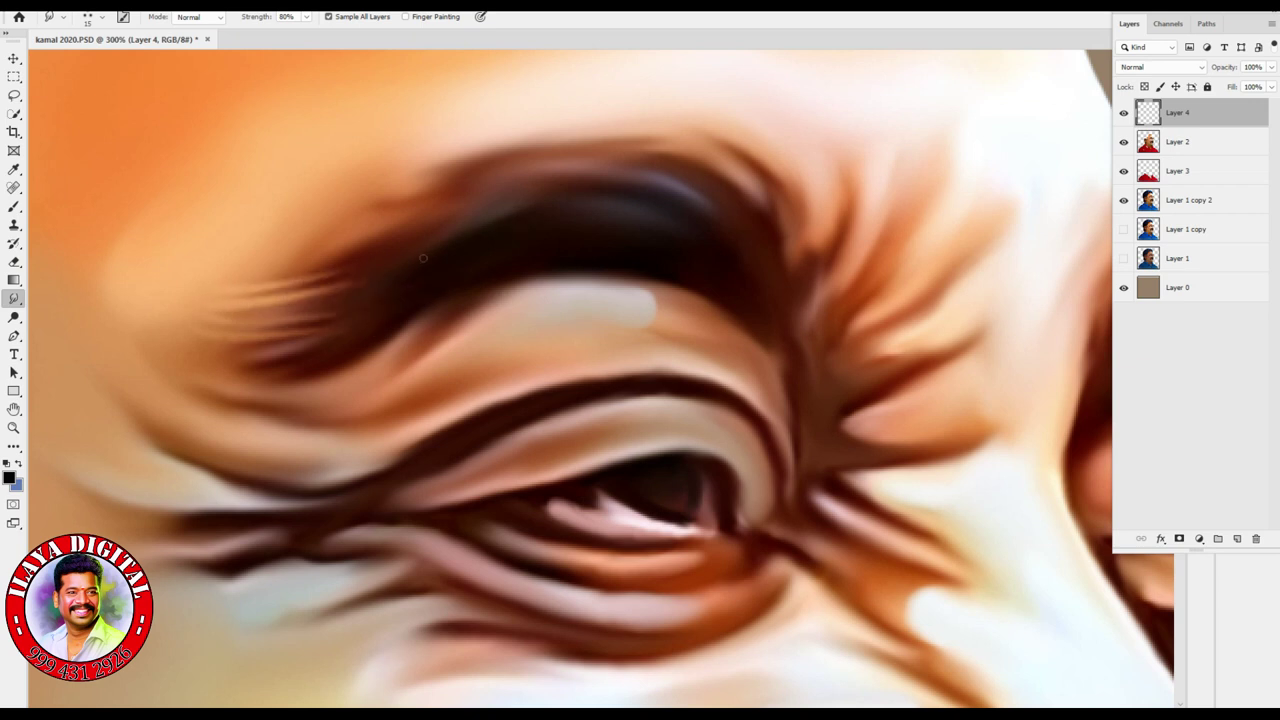
mouse_move(418, 272)
left_mouse_down()
mouse_move(264, 292)
mouse_move(236, 328)
left_mouse_up()
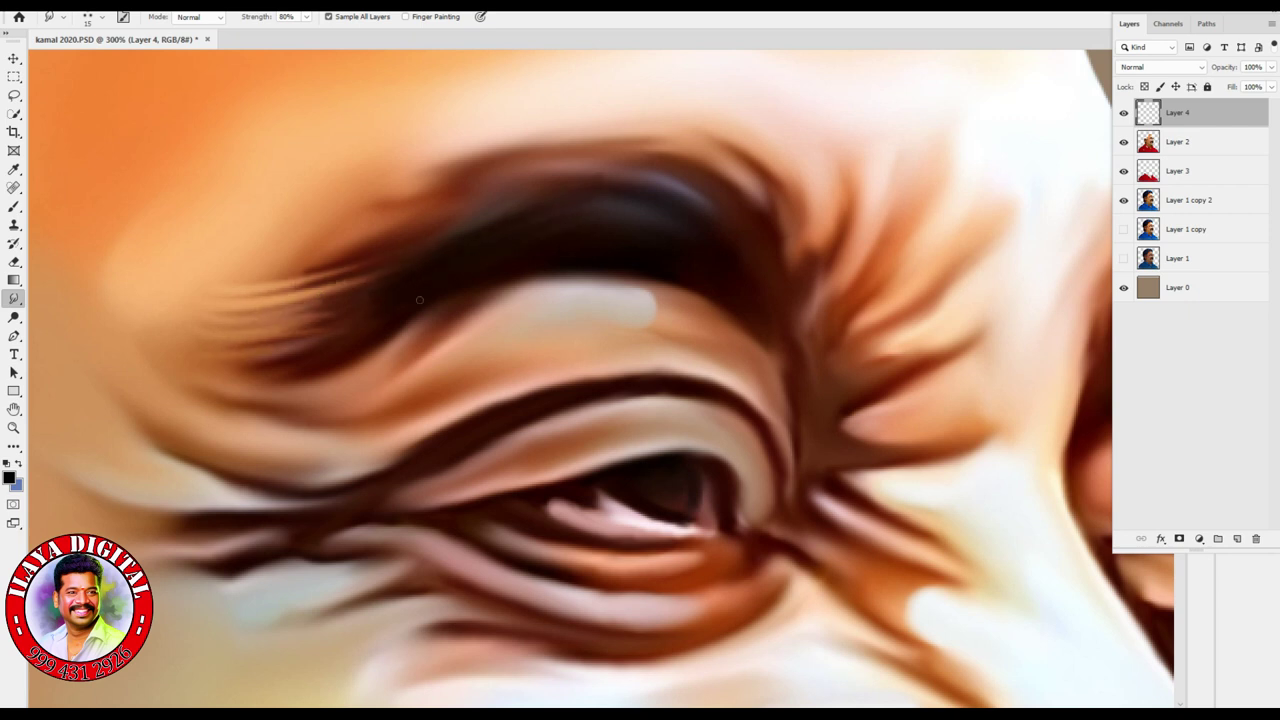
left_click_drag(290, 346, 210, 366)
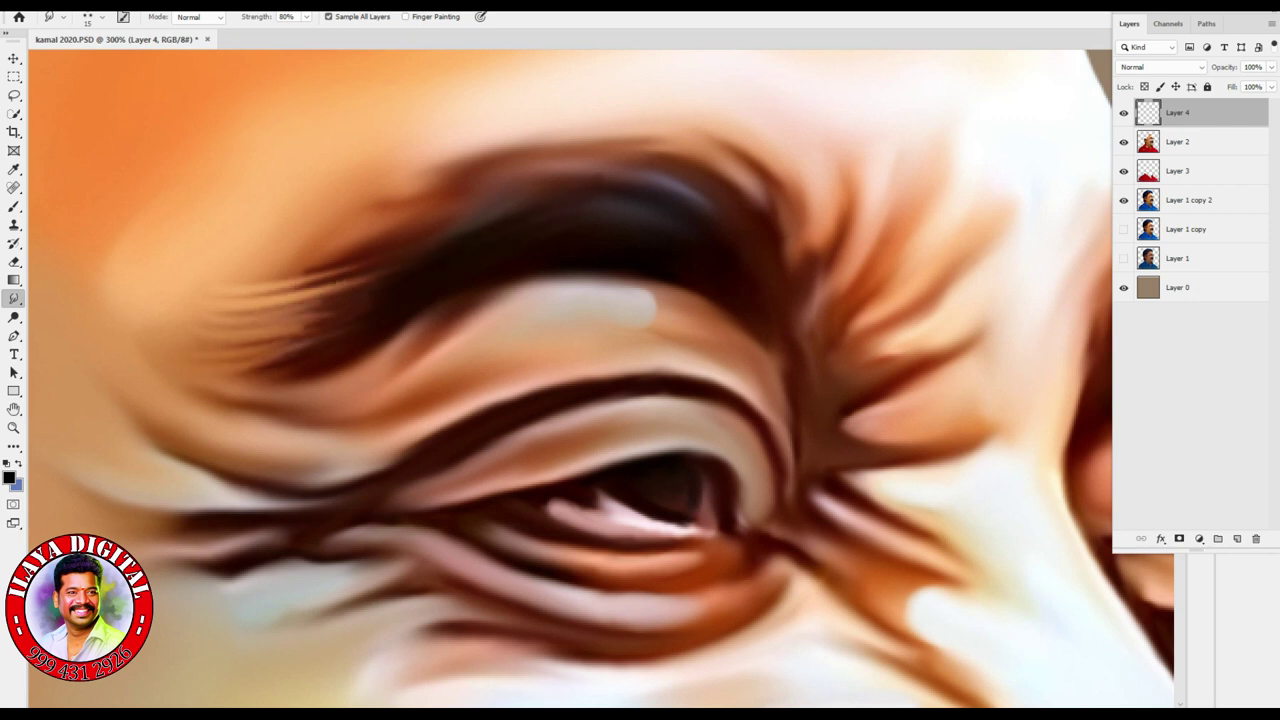
left_click_drag(404, 274, 244, 322)
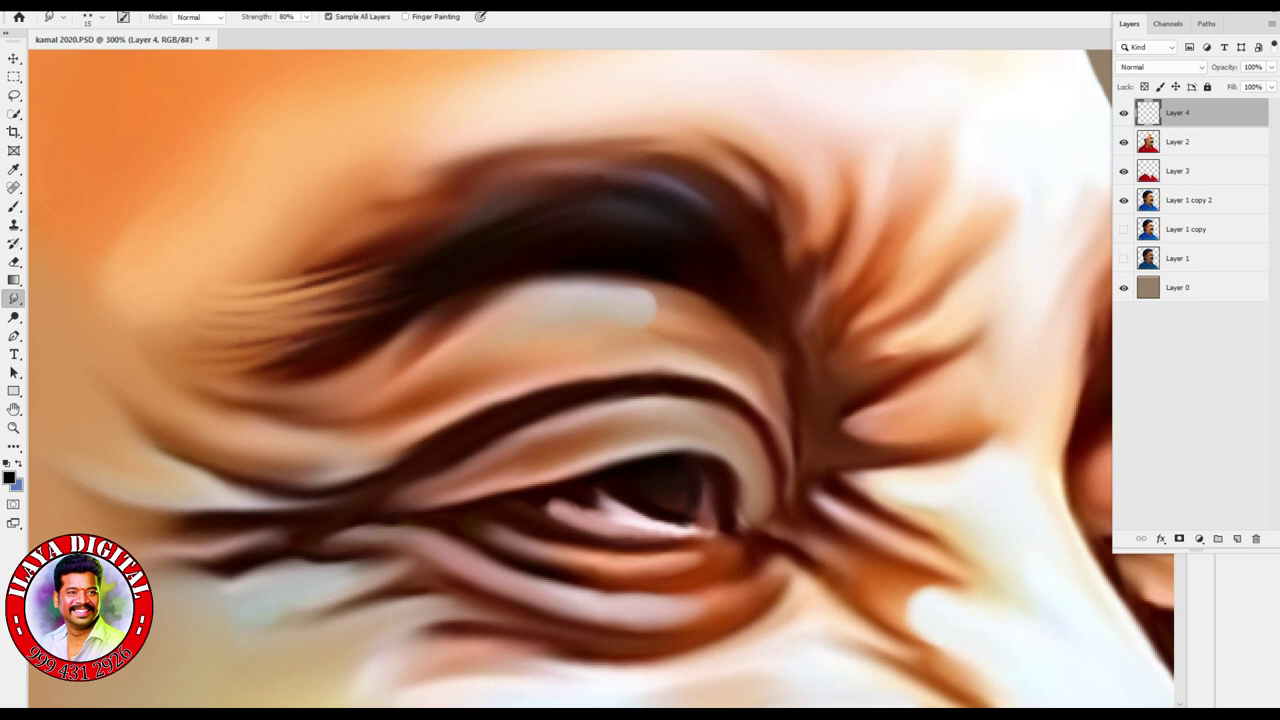
- Undo the recent smudge strokes on the near eyebrow's tail
key("ctrl+z")
key("ctrl+z")
key("ctrl+z")
key("ctrl+z")
key("ctrl+z")
key("ctrl+z")
key("ctrl+z")
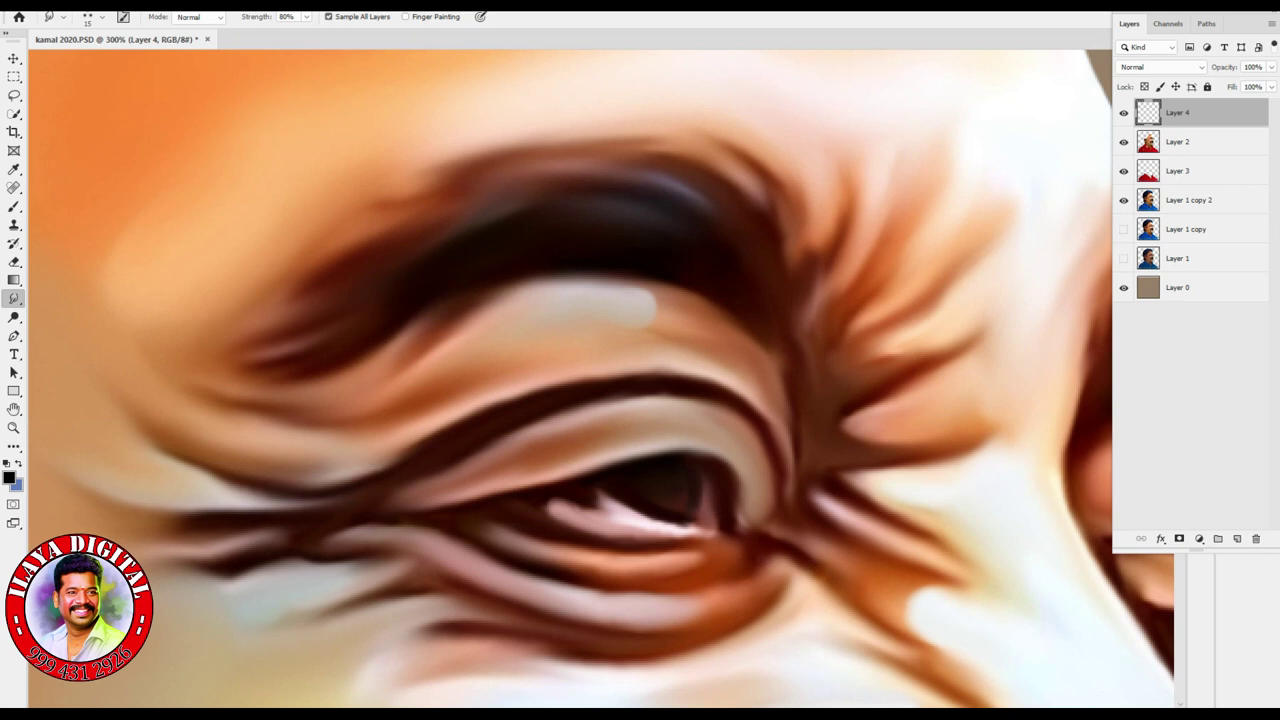
- Smudge short tapered hairs outward from the near eyebrow's tail onto the temple skin at 80% strength
left_click_drag(400, 294, 236, 346)
left_click_drag(354, 296, 246, 336)
left_click_drag(370, 262, 244, 298)
left_click_drag(386, 242, 288, 284)
left_click_drag(440, 206, 310, 250)
- Smudge fine hairs along the upper edge of the near eyebrow, from its arch to the inner end
left_click_drag(600, 182, 372, 230)
left_click_drag(730, 192, 565, 170)
left_click_drag(448, 174, 366, 204)
left_click_drag(493, 168, 440, 184)
left_click_drag(720, 200, 656, 188)
left_click_drag(500, 160, 434, 172)
left_click_drag(730, 148, 646, 184)
left_click_drag(728, 212, 626, 160)
mouse_move(766, 211)
left_mouse_down()
mouse_move(693, 125)
mouse_move(787, 238)
mouse_move(676, 130)
left_mouse_up()
left_click_drag(758, 212, 614, 154)
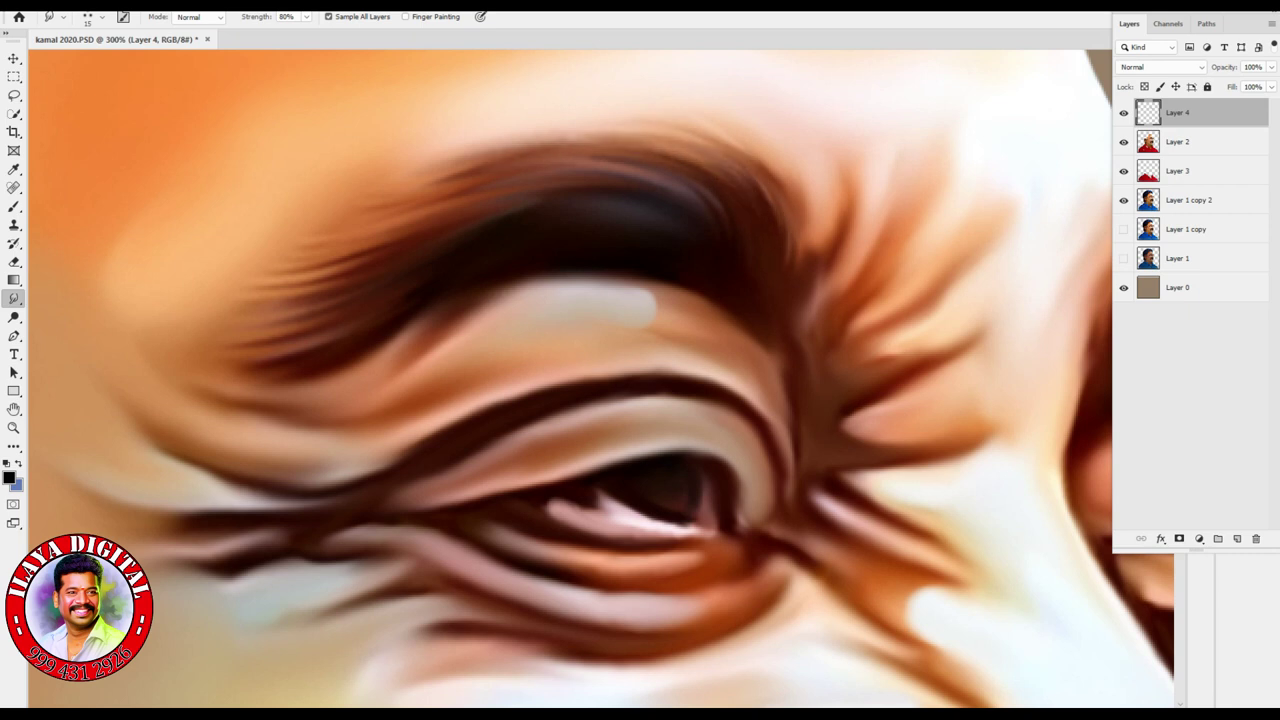
- Smudge upward-curving hairs at the near eyebrow's inner end and blend strands through its dark body
left_click_drag(250, 364, 554, 243)
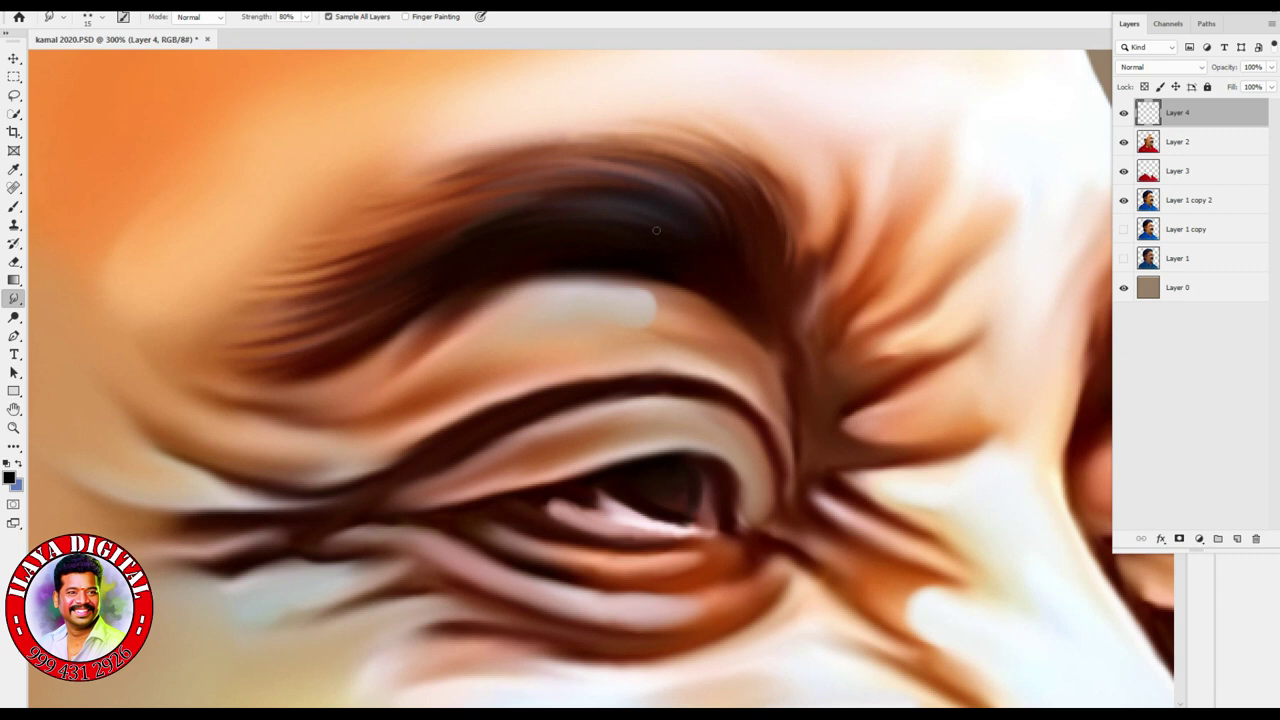
left_click_drag(787, 281, 800, 166)
left_click_drag(800, 230, 755, 136)
left_click_drag(815, 290, 845, 184)
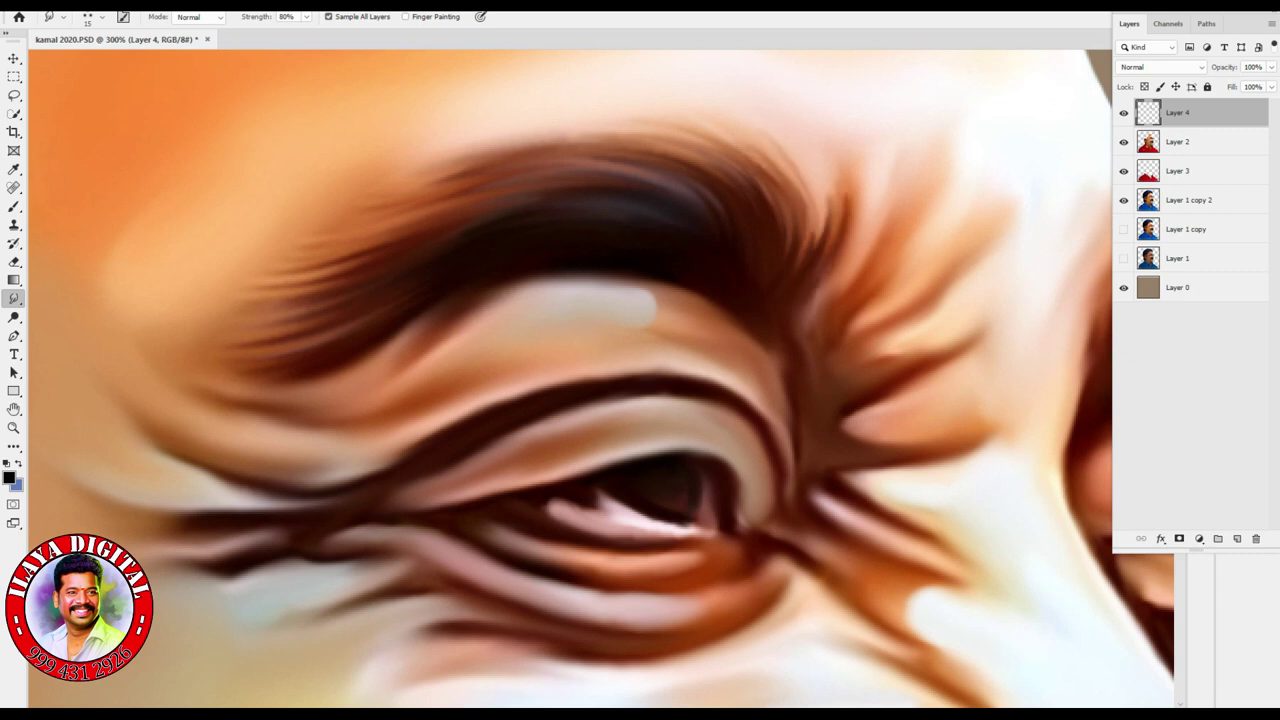
left_click_drag(830, 272, 832, 134)
mouse_move(797, 275)
left_mouse_down()
mouse_move(807, 240)
mouse_move(766, 141)
left_mouse_up()
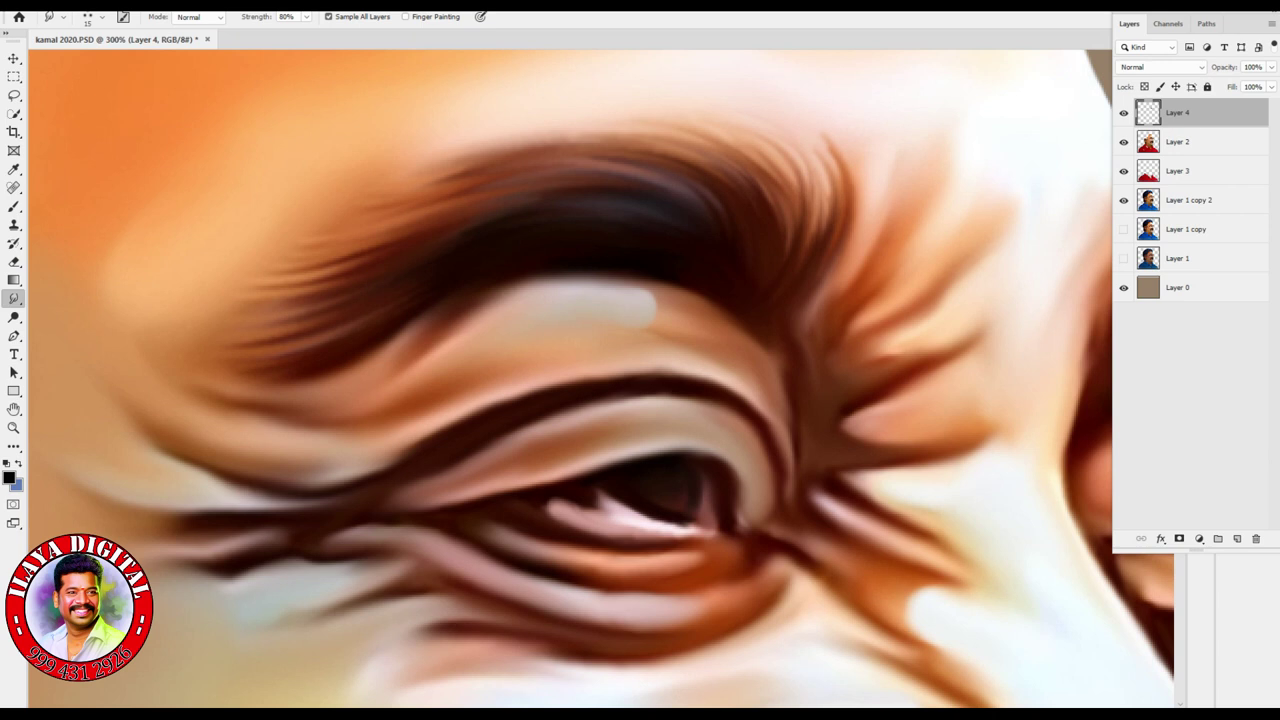
left_click_drag(737, 263, 655, 216)
left_click_drag(760, 286, 534, 182)
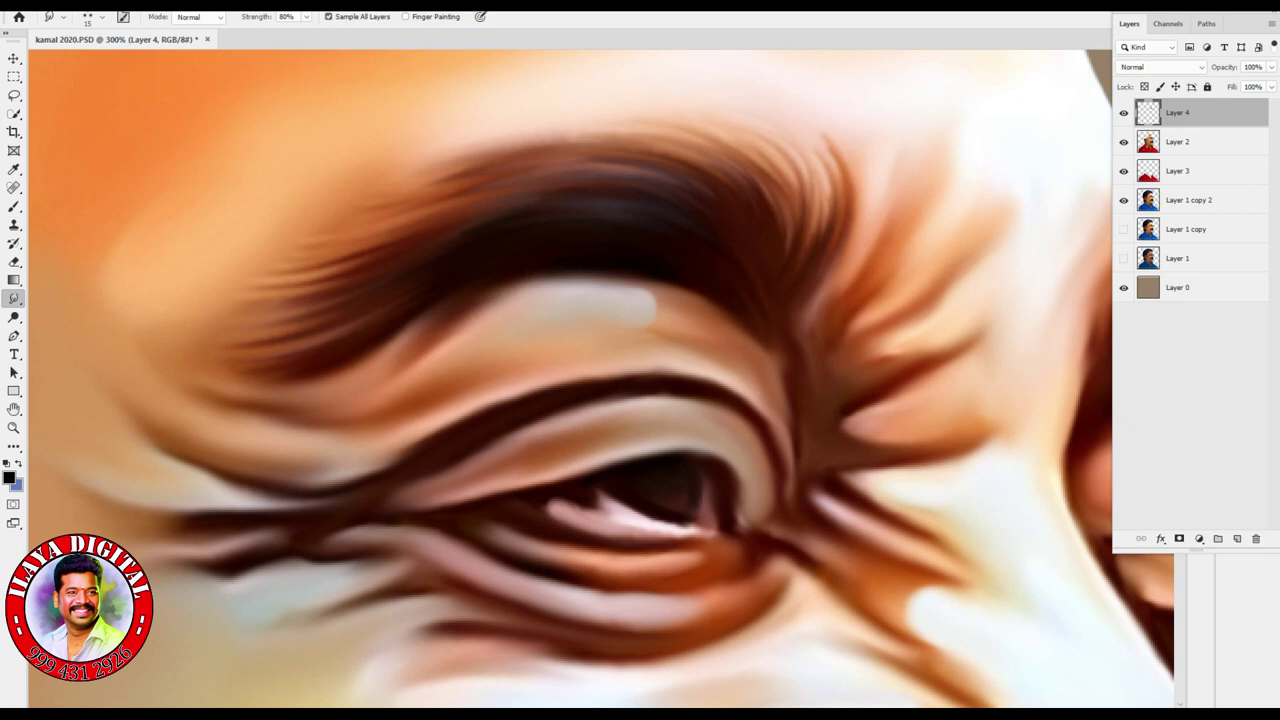
- Load the outline of Layer 1 copy as a selection for work on the far eyebrow
key("ctrl+minus")
key("ctrl+minus")
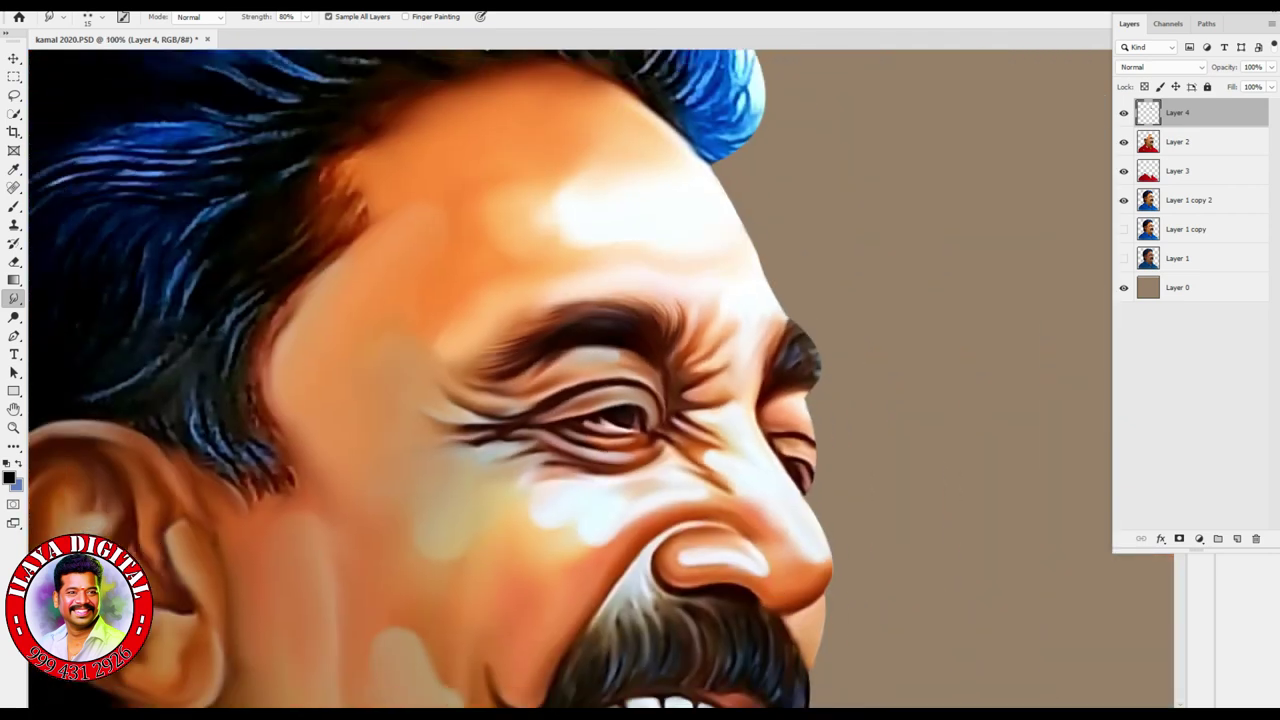
key("ctrl+plus")
key("ctrl+plus")
left_click_drag(640, 360, 220, 511)
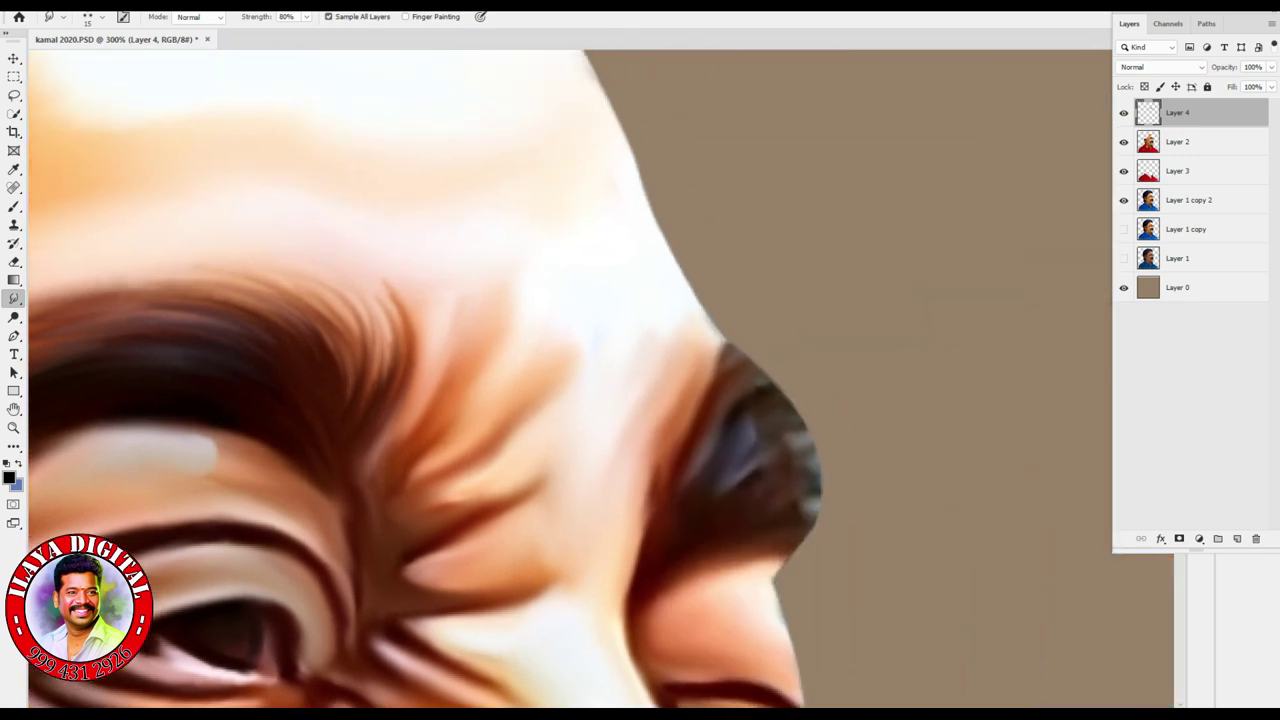
left_click(1148, 229, "ctrl")
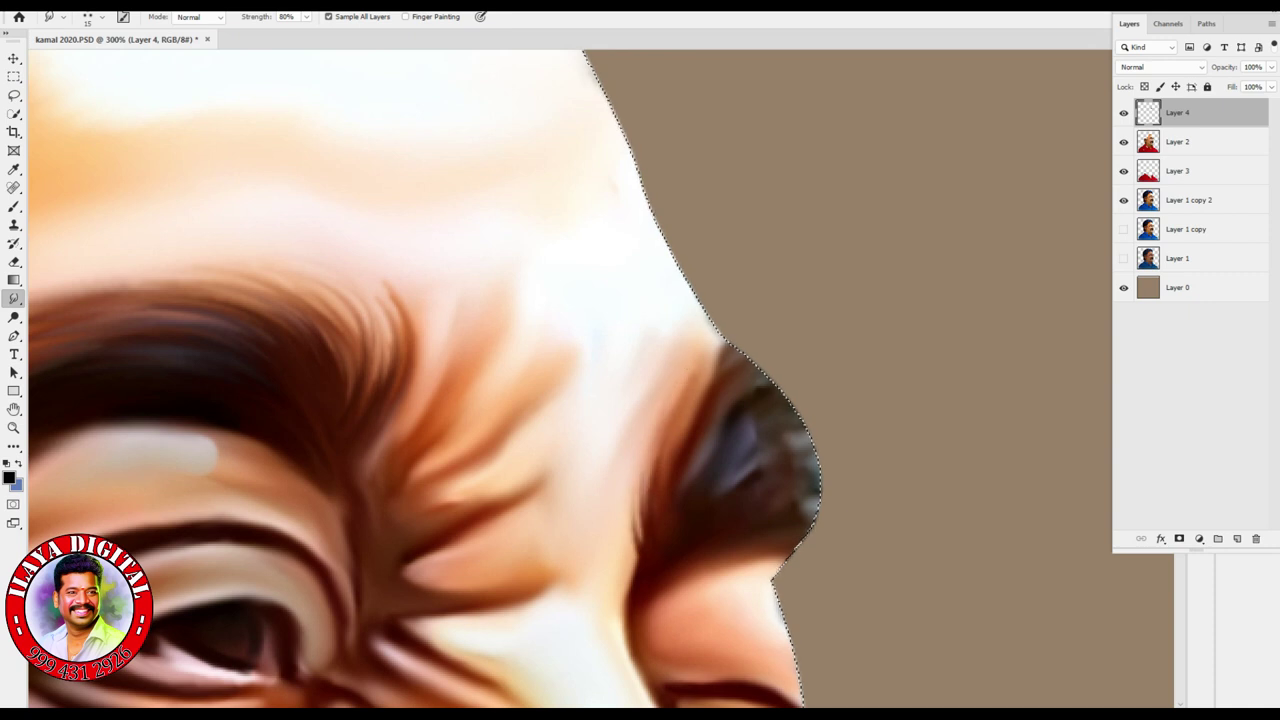
- Smudge the far eyebrow into curved hair strands within the selection, softening its front and lower edges
mouse_move(700, 440)
left_mouse_down()
mouse_move(765, 385)
mouse_move(695, 465)
left_mouse_up()
mouse_move(790, 405)
left_mouse_down()
mouse_move(800, 435)
mouse_move(720, 480)
mouse_move(700, 515)
mouse_move(716, 538)
mouse_move(810, 515)
left_mouse_up()
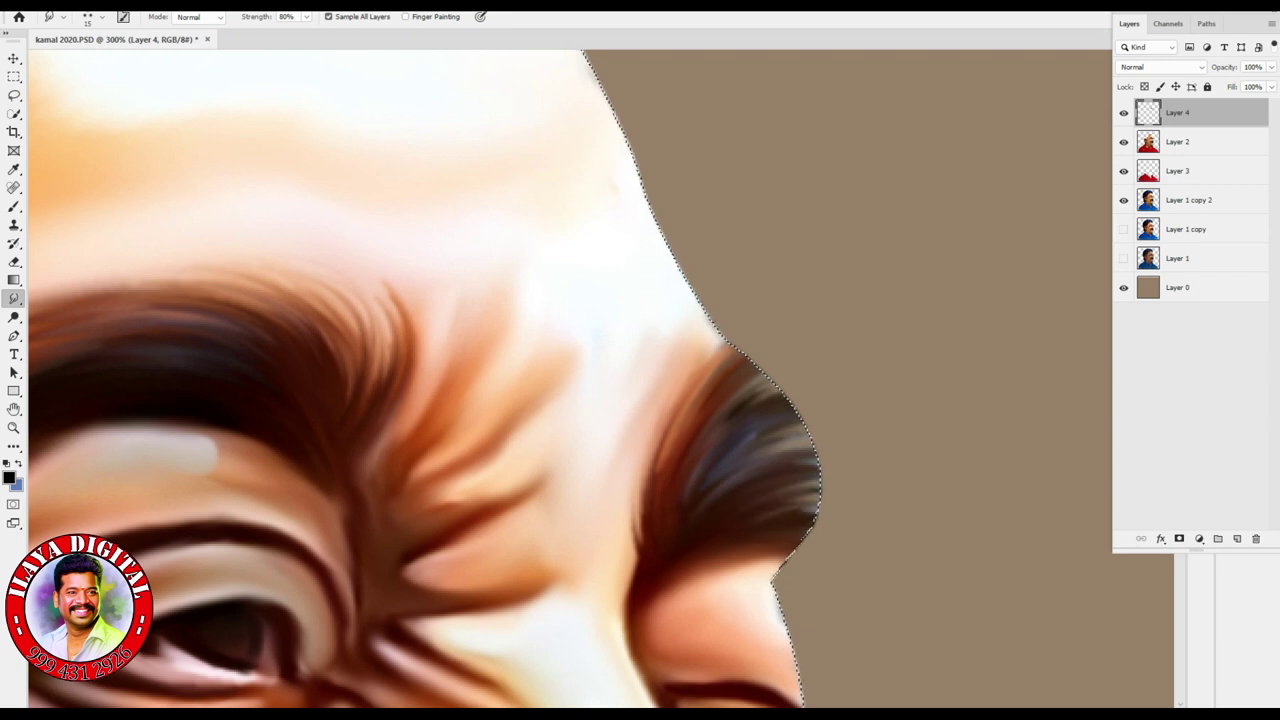
left_click_drag(710, 565, 790, 550)
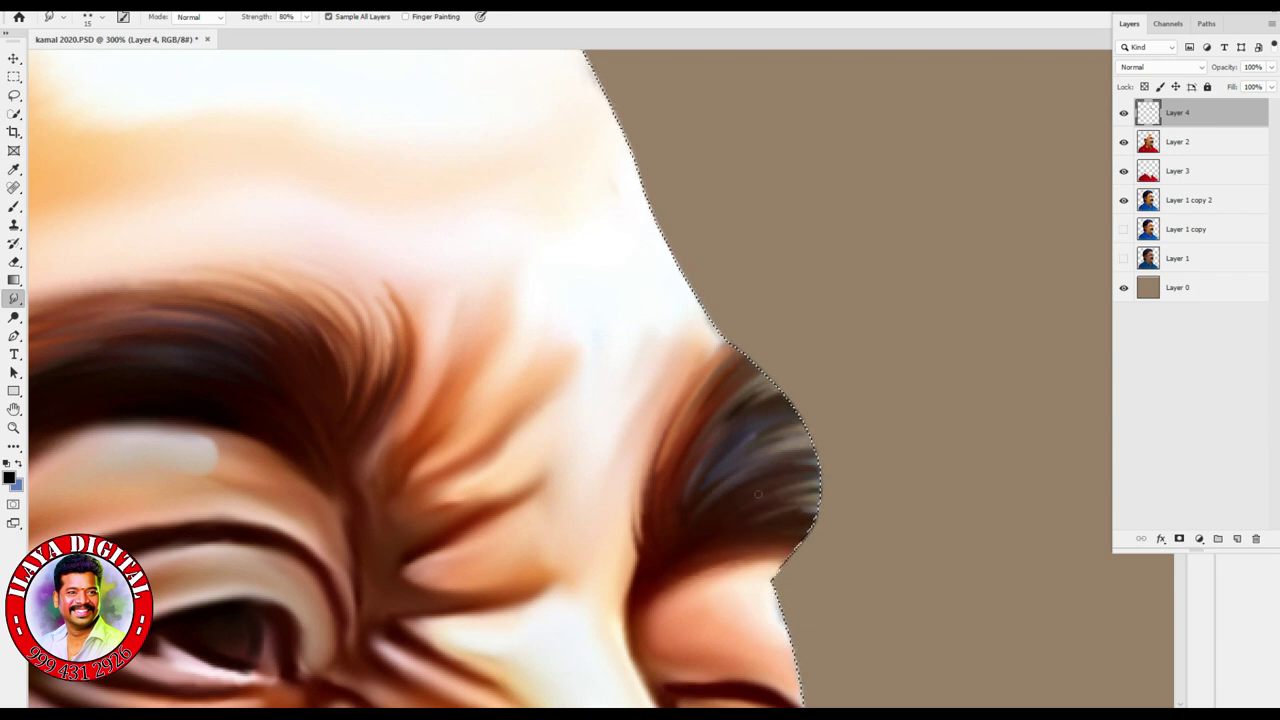
left_click_drag(720, 480, 810, 520)
left_click_drag(635, 560, 655, 380)
left_click_drag(810, 440, 745, 355)
left_click_drag(775, 415, 715, 370)
left_click_drag(760, 500, 705, 455)
left_click_drag(805, 455, 755, 425)
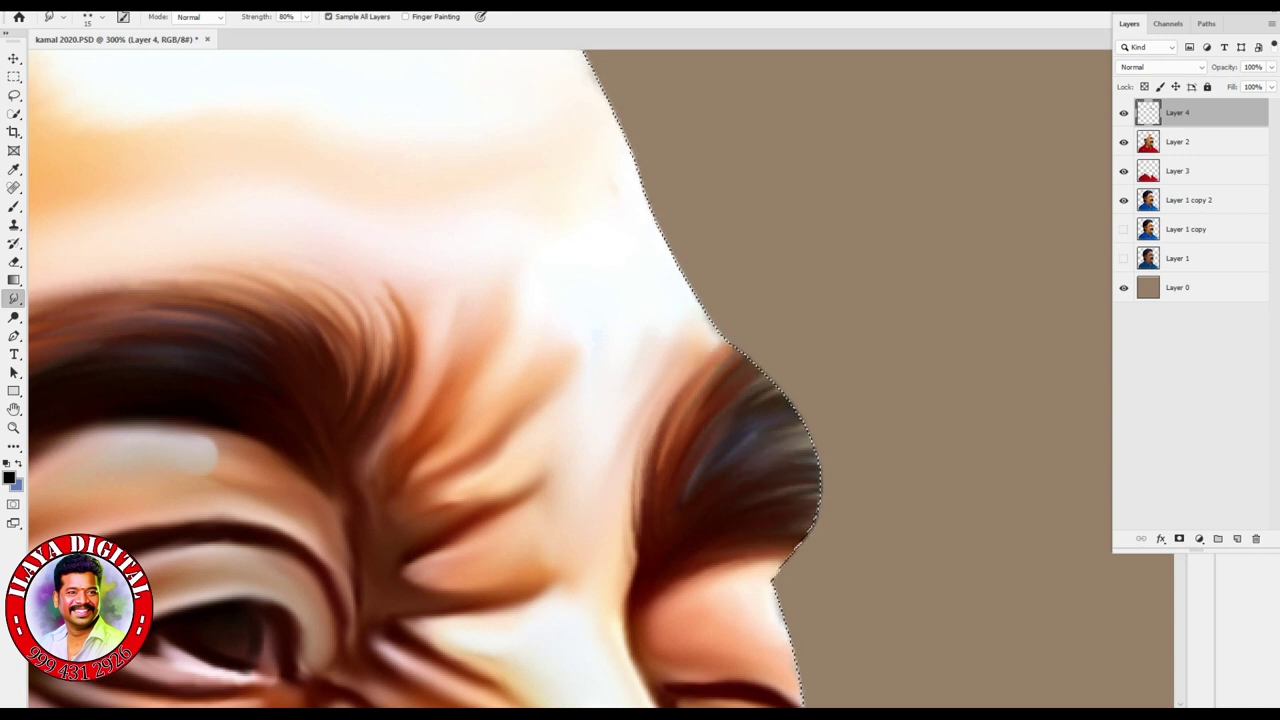
- Set the Smudge tool to 70% strength and brush size 20, and smudge downward strands into the moustache below the nostril
scroll(600, 380, "down", 10)
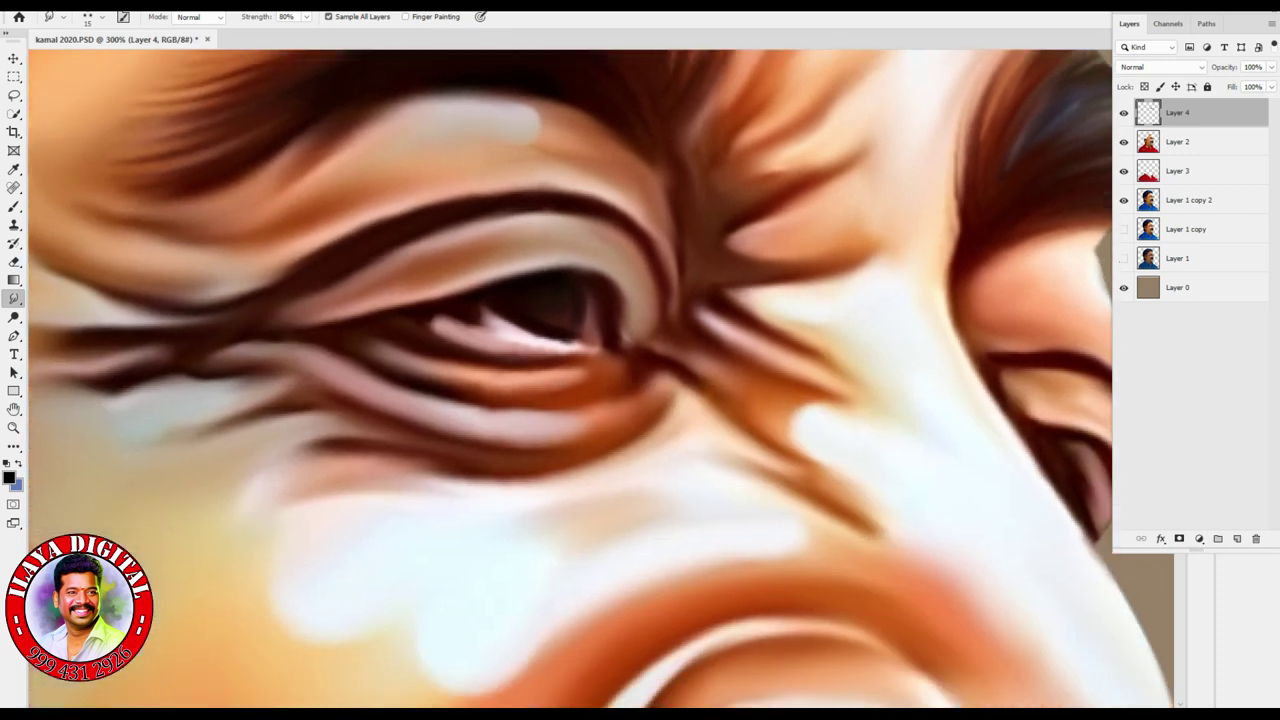
scroll(570, 380, "down", 3)
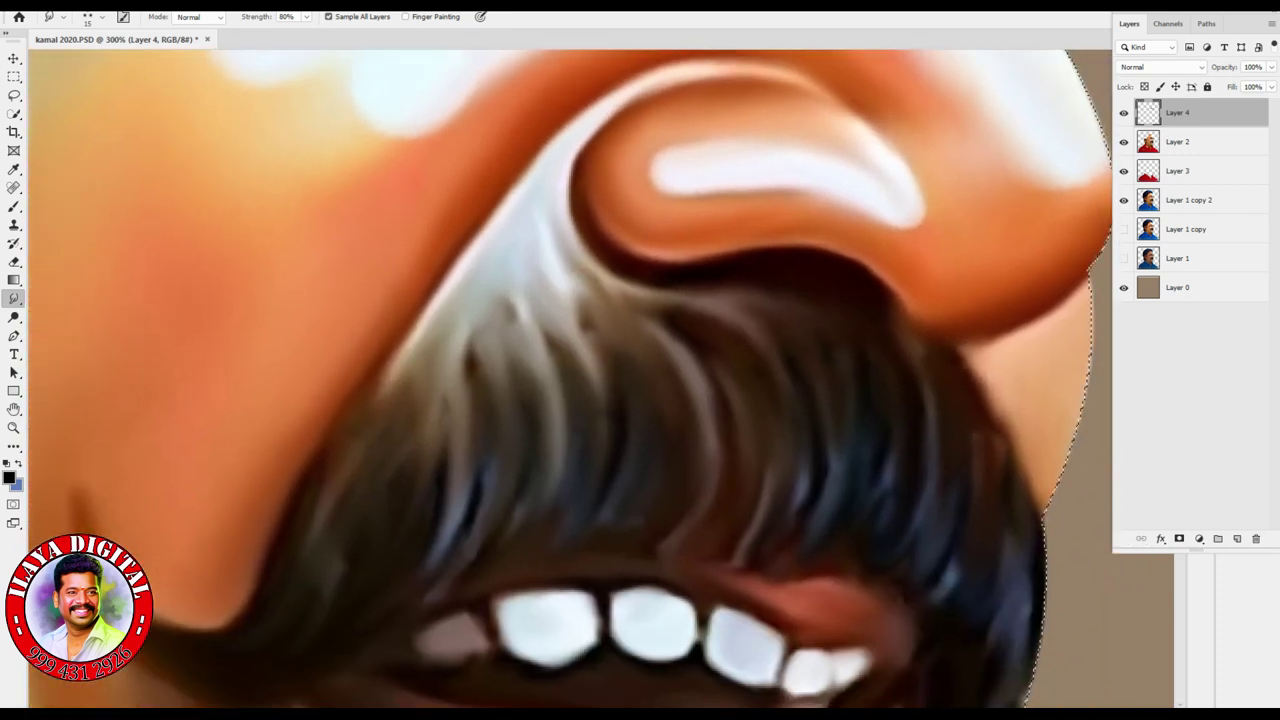
key("7")
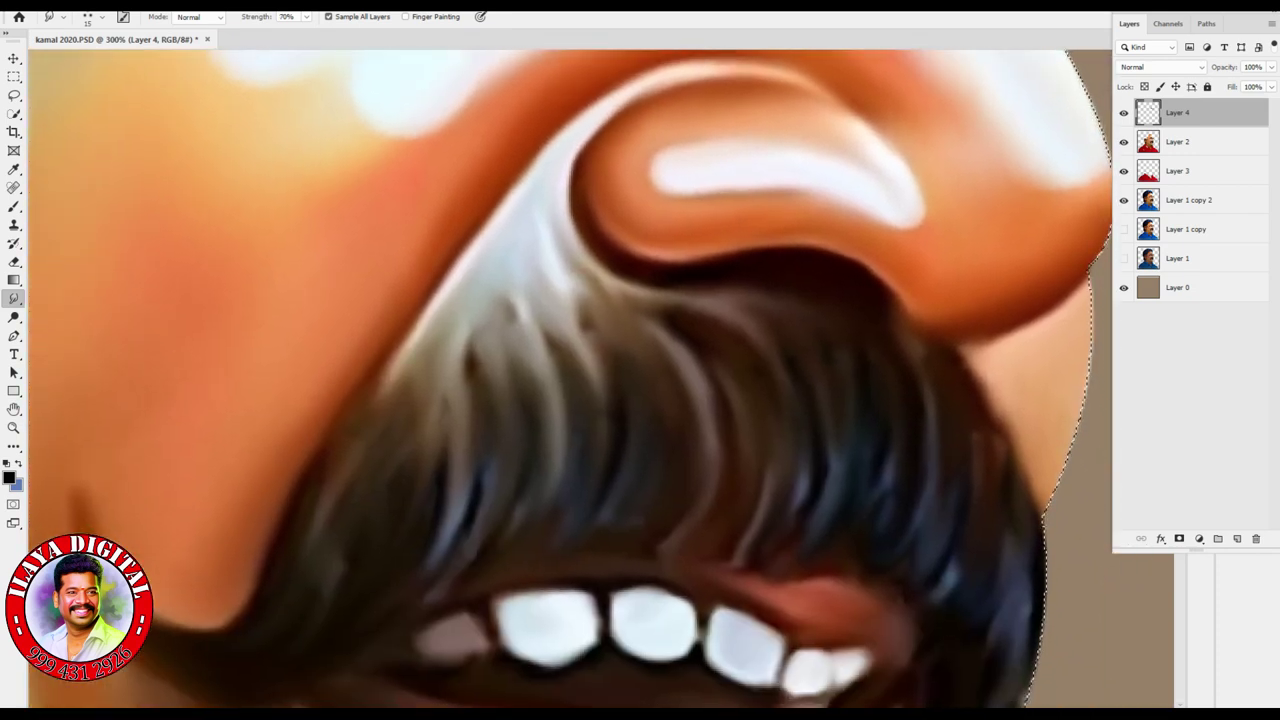
scroll(570, 380, "left", 4)
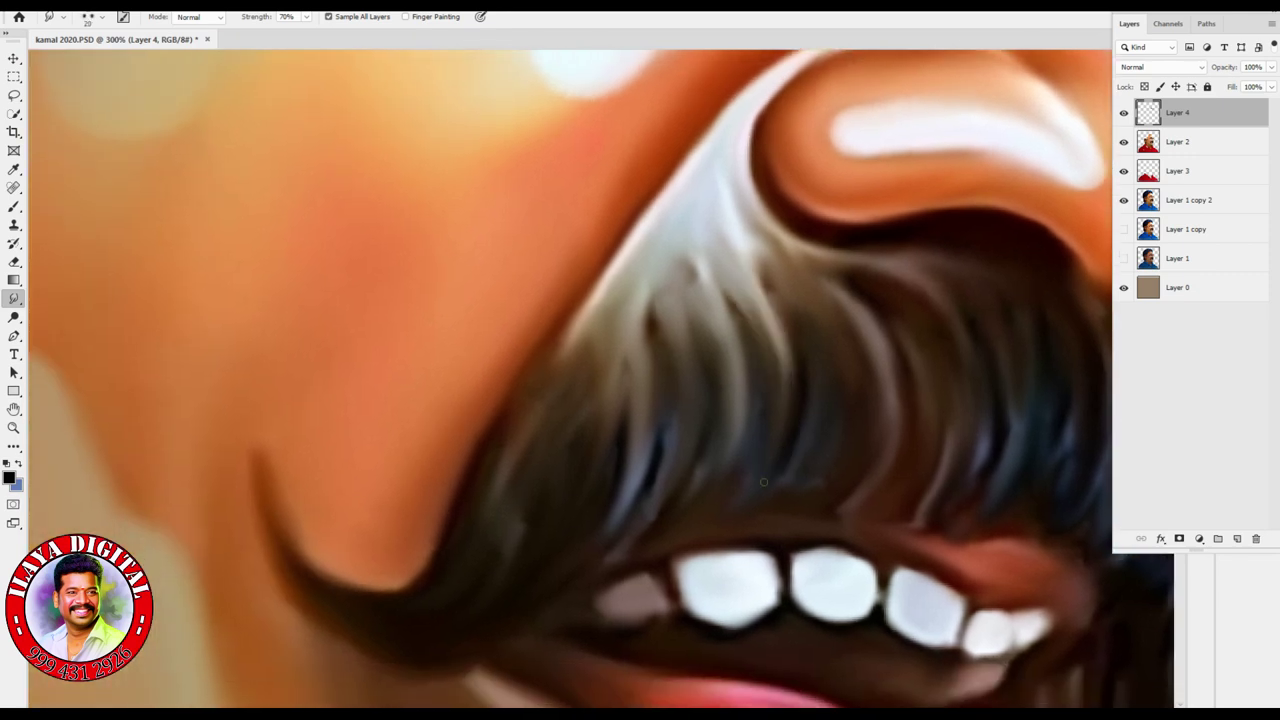
mouse_move(778, 262)
left_mouse_down()
mouse_move(818, 348)
mouse_move(840, 358)
left_mouse_up()
left_click_drag(830, 262, 888, 398)
left_click_drag(880, 315, 910, 380)
left_click_drag(910, 280, 935, 335)
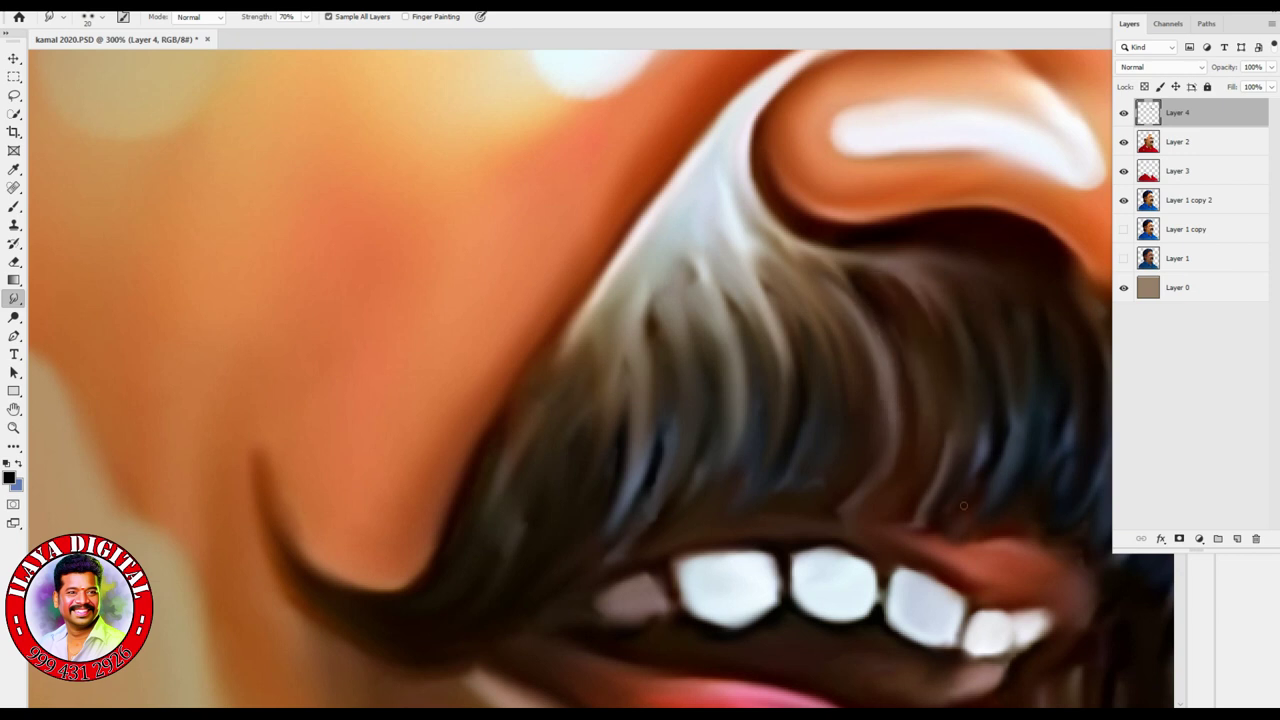
left_click_drag(966, 455, 968, 498)
left_click_drag(1014, 350, 1016, 432)
- Smudge long downward strands through the grey part of the moustache with the strength set to 80%
mouse_move(772, 264)
left_mouse_down()
mouse_move(756, 312)
mouse_move(778, 402)
mouse_move(724, 408)
mouse_move(724, 486)
left_mouse_up()
left_click_drag(688, 262, 698, 400)
left_click_drag(645, 305, 634, 470)
left_click_drag(628, 378, 620, 468)
left_click_drag(642, 322, 610, 424)
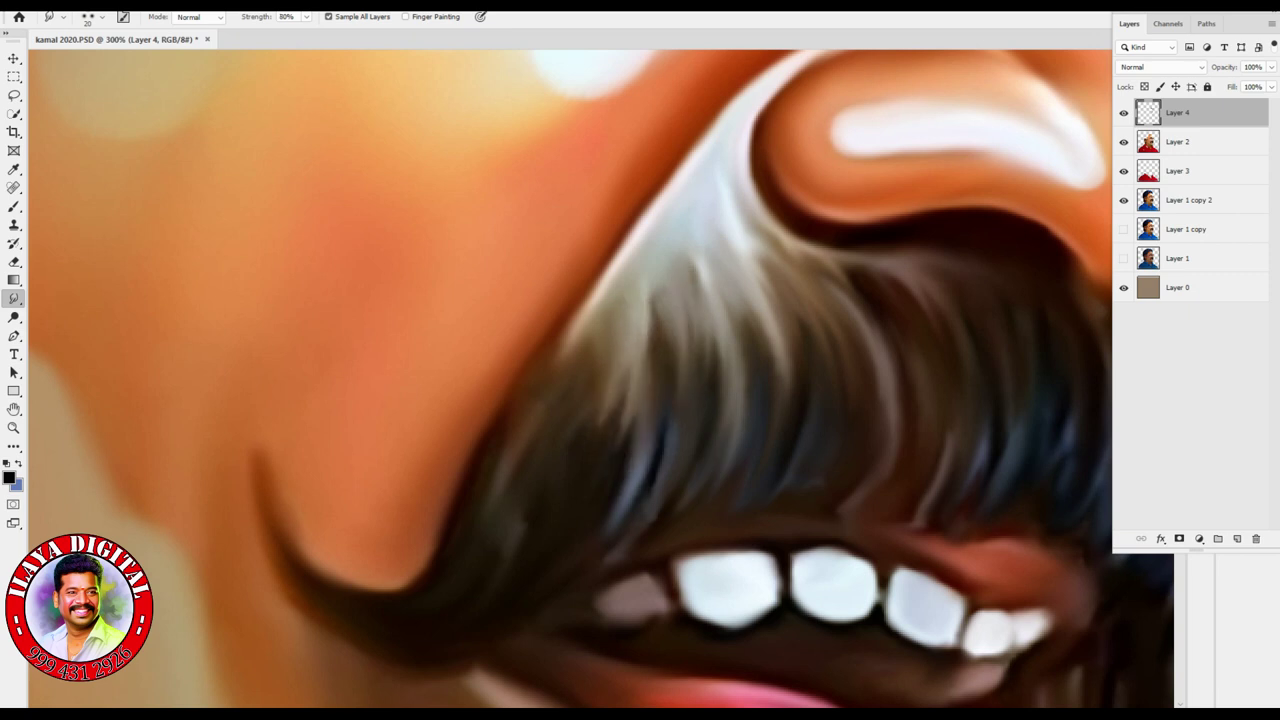
- Smudge thin strands down the moustache's outer edge beside the cheek crease
mouse_move(611, 332)
left_mouse_down()
mouse_move(628, 378)
mouse_move(570, 478)
mouse_move(560, 454)
left_mouse_up()
left_click_drag(580, 356, 568, 424)
left_click_drag(584, 326, 540, 428)
left_click_drag(510, 470, 492, 520)
left_click_drag(560, 372, 522, 452)
left_click_drag(522, 404, 500, 450)
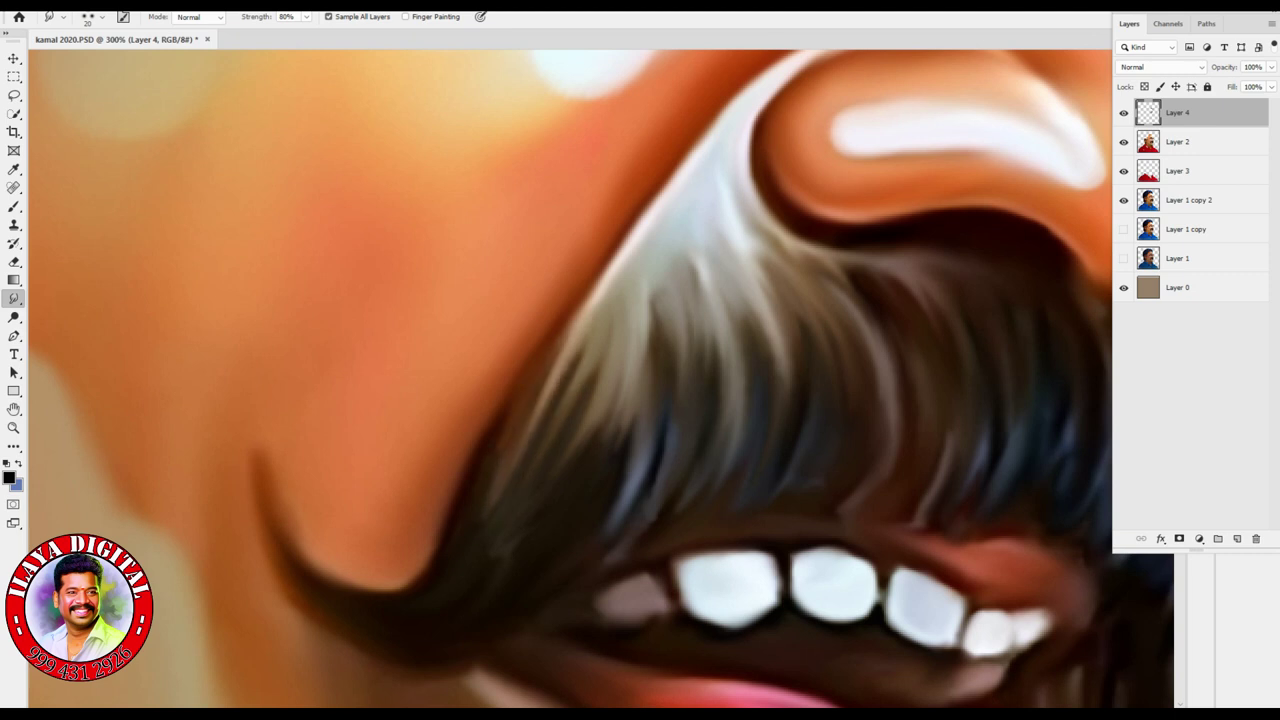
- Smudge the moustache's curled outer end into tapered hairs sweeping up onto the cheek
left_click_drag(470, 518, 466, 556)
left_click_drag(420, 590, 382, 580)
left_click_drag(305, 592, 258, 535)
mouse_move(486, 494)
left_mouse_down()
mouse_move(480, 560)
mouse_move(322, 578)
left_mouse_up()
left_click_drag(292, 570, 248, 464)
left_click_drag(472, 558, 458, 572)
left_click_drag(262, 478, 294, 576)
left_click_drag(420, 590, 352, 576)
left_click_drag(516, 470, 494, 520)
mouse_move(406, 592)
left_mouse_down()
mouse_move(352, 578)
mouse_move(300, 540)
left_mouse_up()
left_click_drag(284, 540, 260, 494)
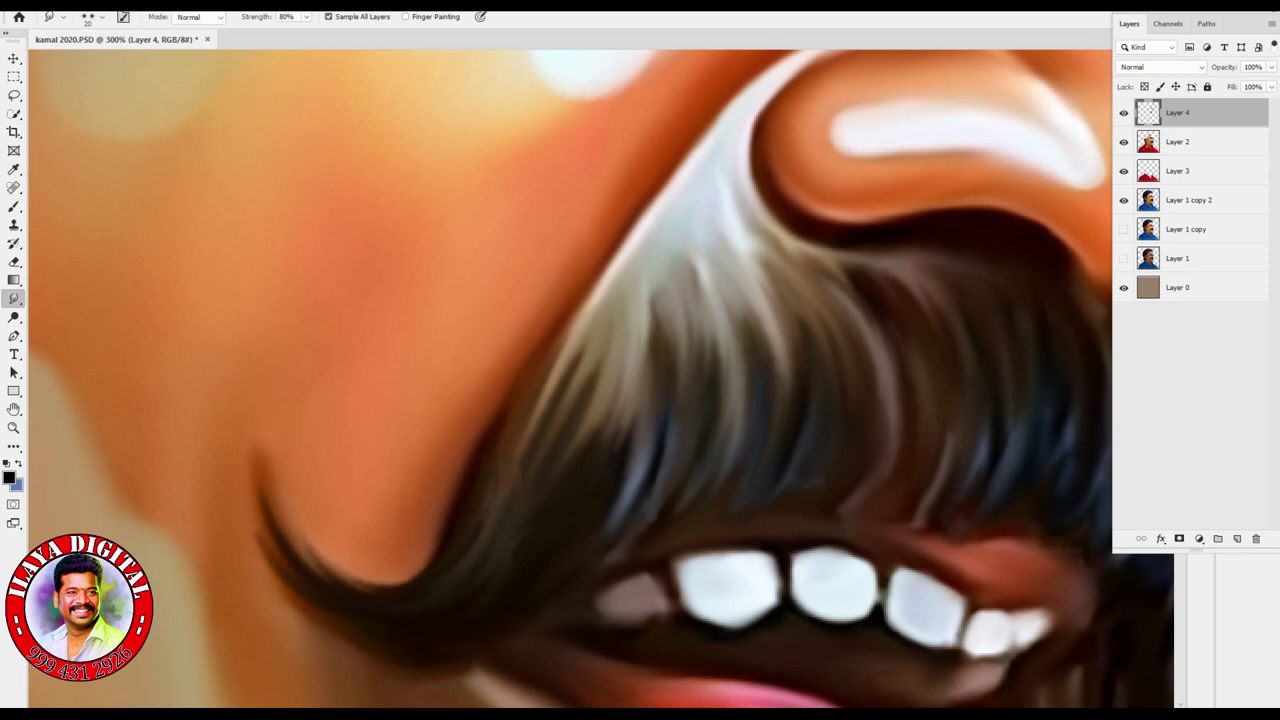
- Refine the strands running from the moustache's grey outer side down into its curled end
left_click_drag(560, 340, 470, 550)
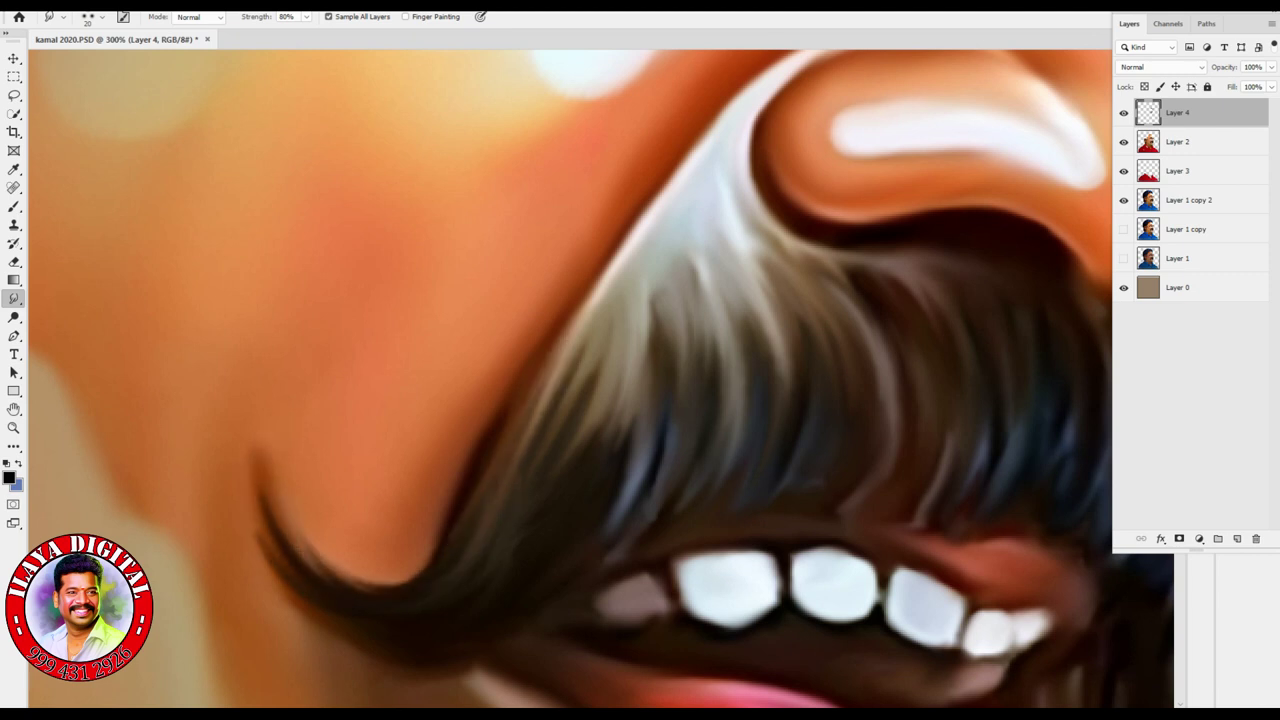
mouse_move(326, 578)
left_mouse_down()
mouse_move(296, 552)
mouse_move(254, 462)
mouse_move(364, 600)
left_mouse_up()
left_click_drag(536, 382, 470, 538)
left_click_drag(590, 366, 532, 522)
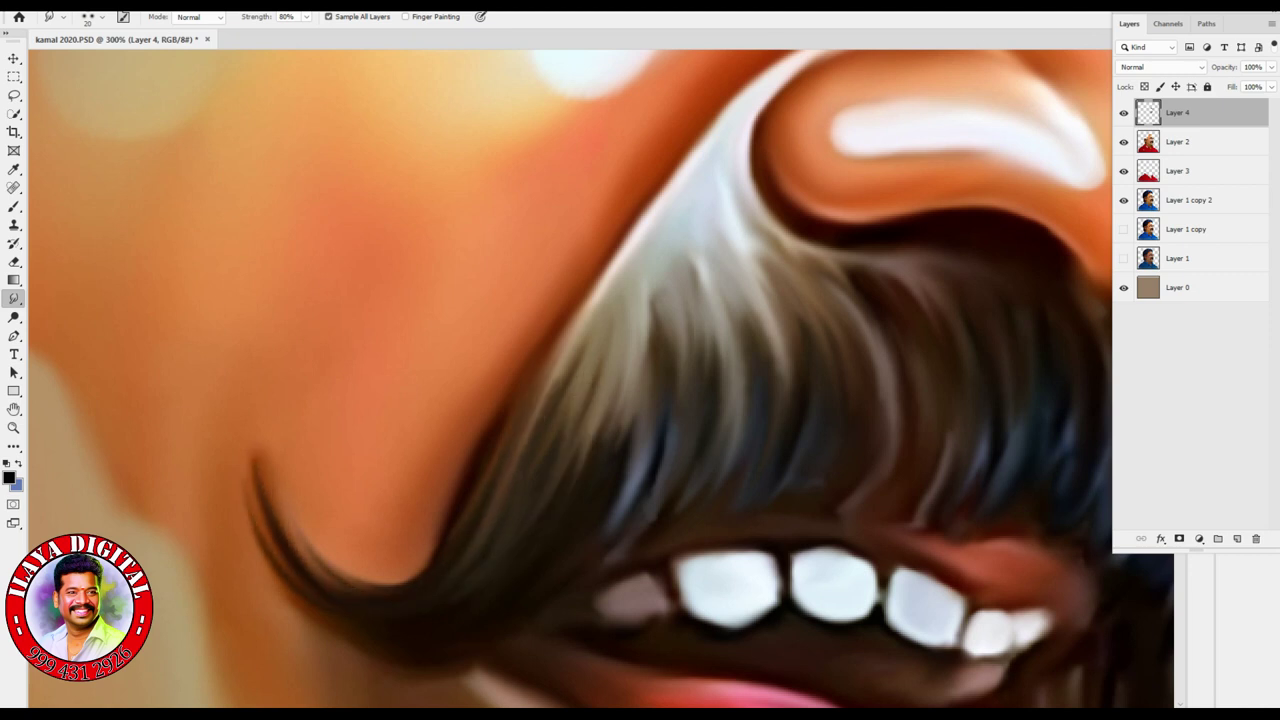
left_click_drag(284, 566, 340, 618)
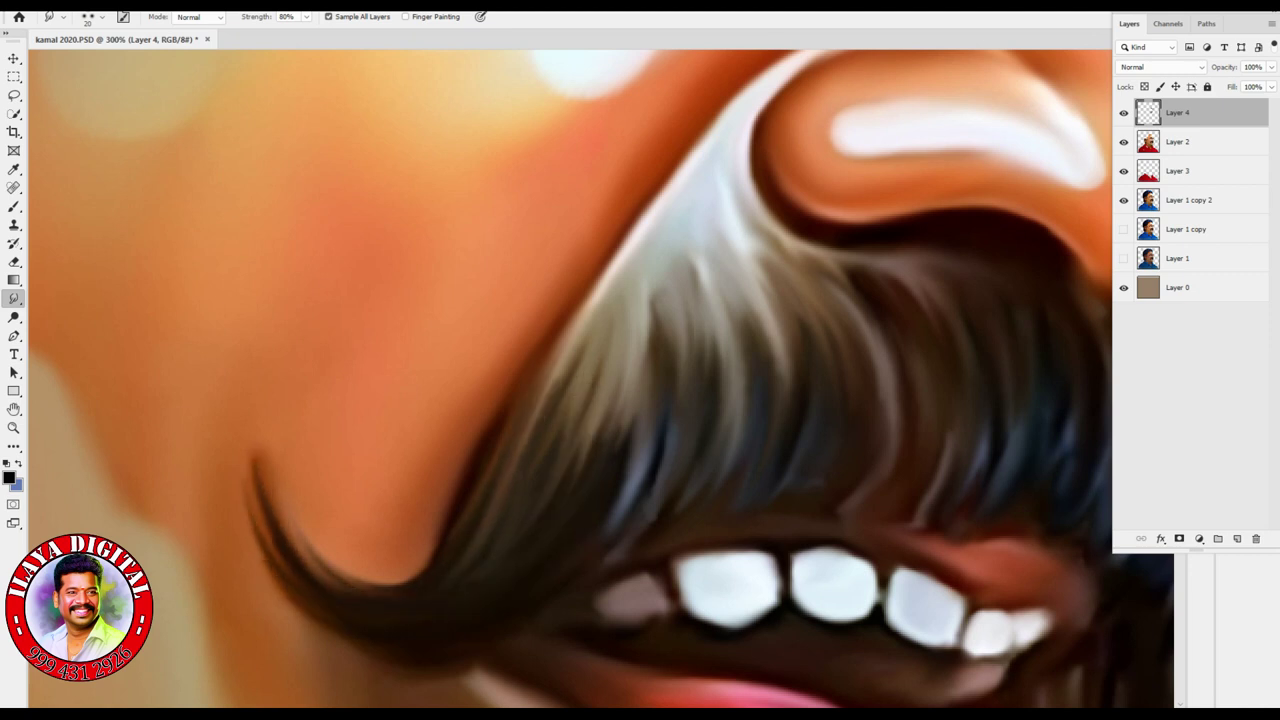
left_click_drag(638, 364, 578, 482)
left_click_drag(670, 288, 610, 534)
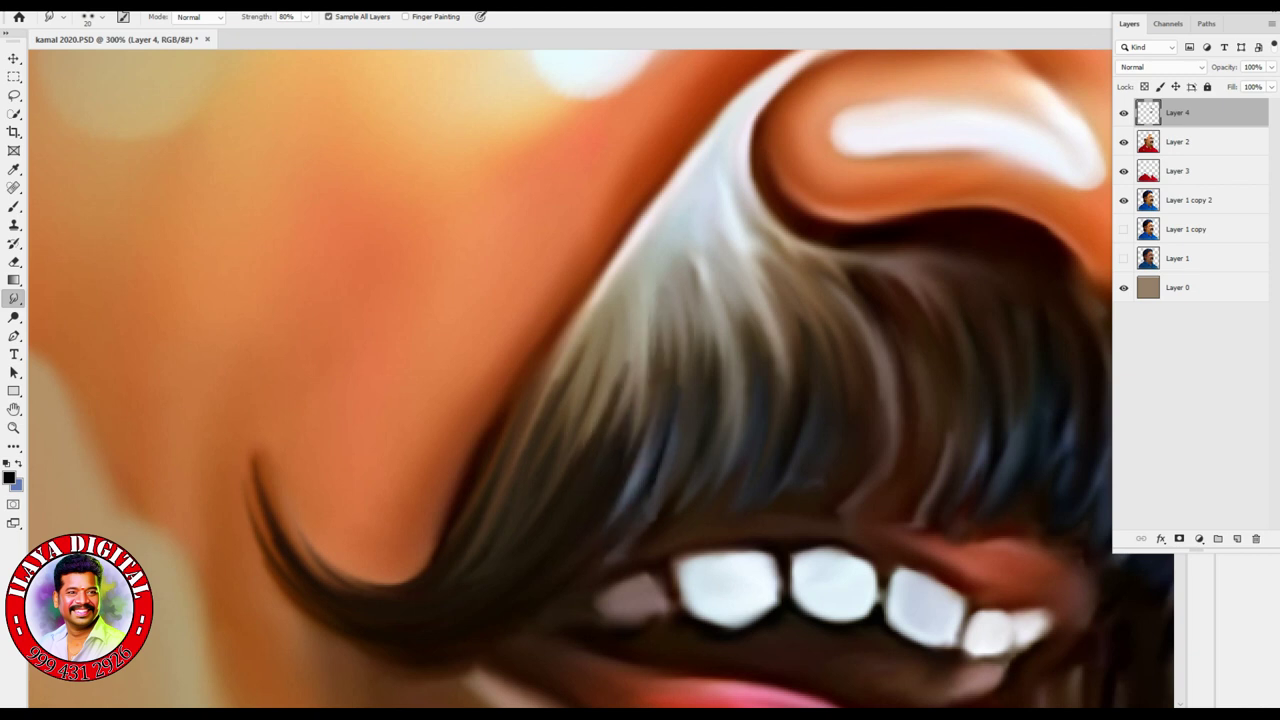
- Smudge finer light and dark strands through the grey central part of the moustache above the front teeth
left_click_drag(692, 262, 716, 428)
left_click_drag(730, 292, 738, 452)
left_click_drag(775, 305, 728, 480)
left_click_drag(790, 362, 788, 484)
left_click_drag(792, 268, 810, 438)
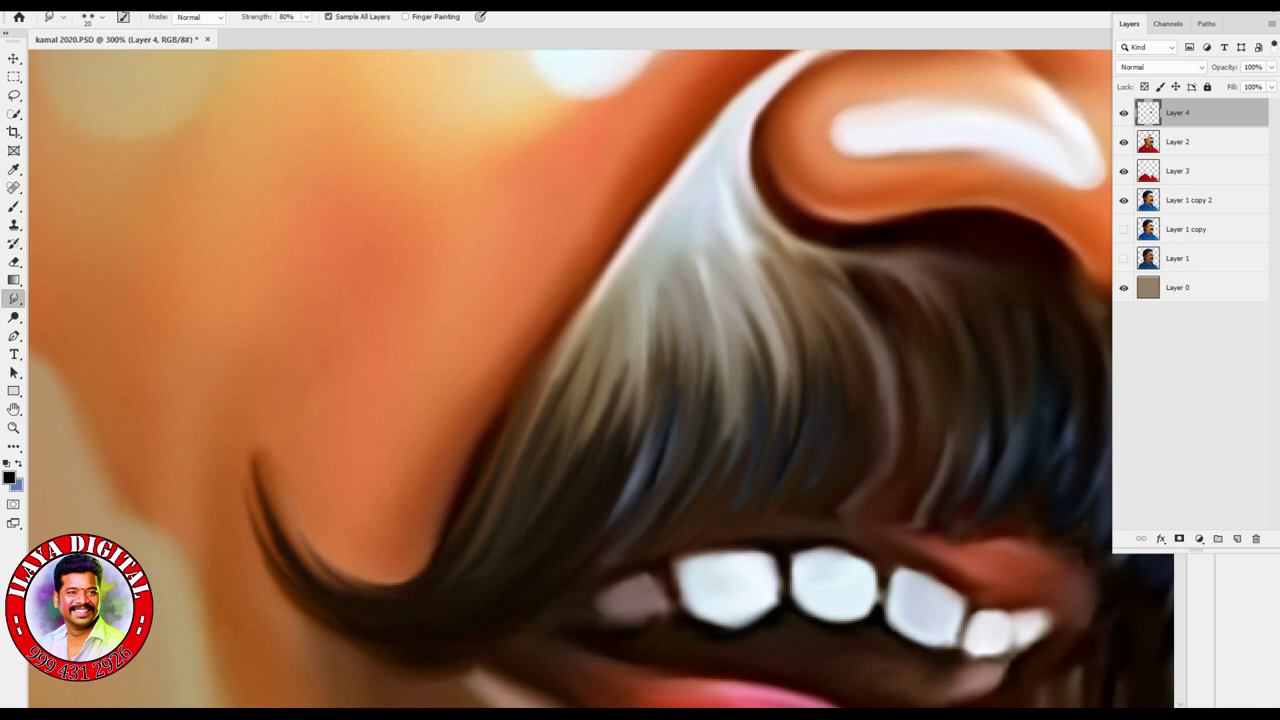
left_click_drag(760, 278, 772, 456)
left_click_drag(750, 358, 742, 462)
mouse_move(720, 300)
left_mouse_down()
mouse_move(700, 504)
mouse_move(710, 442)
left_mouse_up()
mouse_move(672, 286)
left_mouse_down()
mouse_move(642, 446)
mouse_move(662, 400)
mouse_move(620, 448)
left_mouse_up()
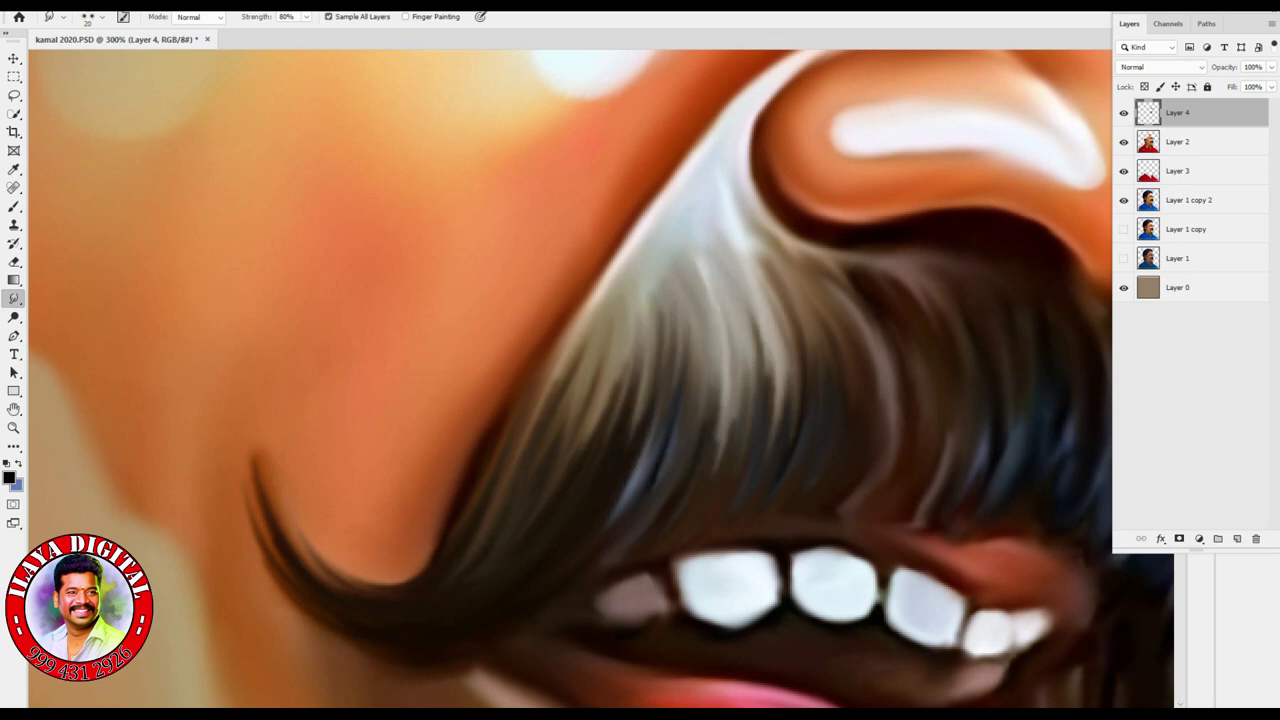
- Smudge the dark moustache hair below the nose into pointed strands overlapping the upper lip
left_click_drag(859, 439, 515, 309)
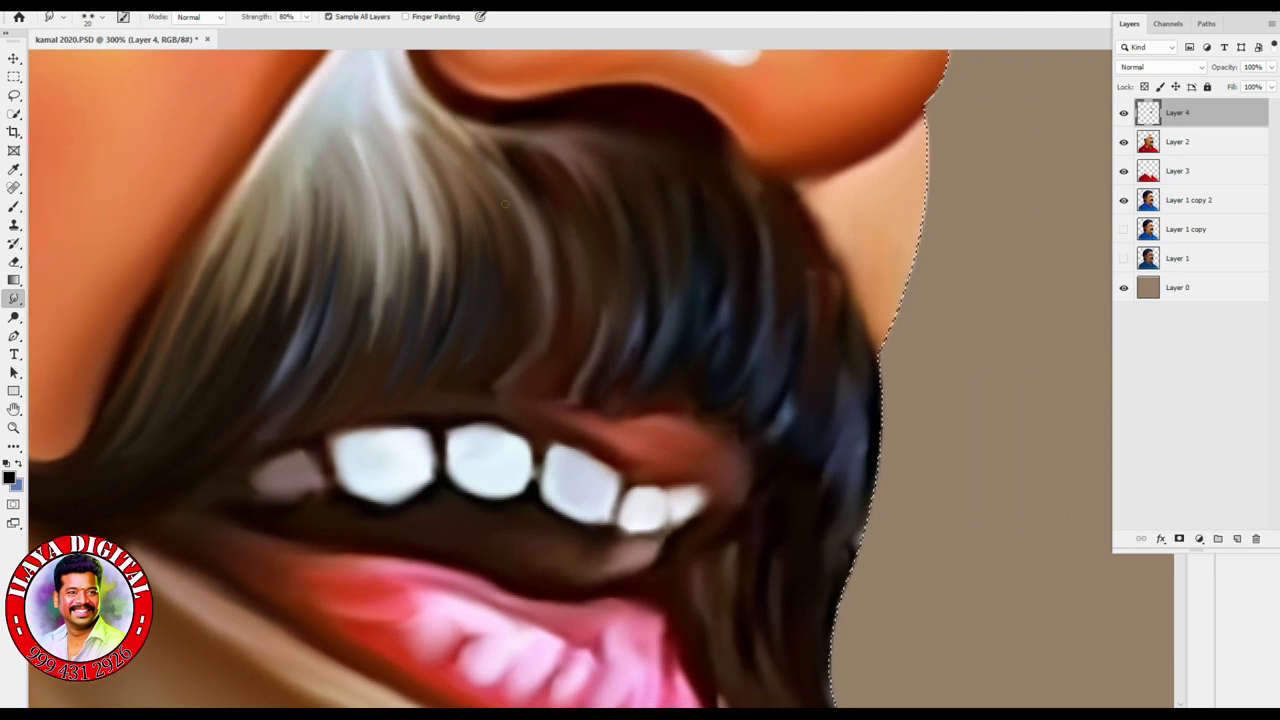
mouse_move(512, 145)
left_mouse_down()
mouse_move(534, 244)
mouse_move(556, 200)
mouse_move(540, 325)
left_mouse_up()
mouse_move(550, 170)
left_mouse_down()
mouse_move(552, 322)
mouse_move(570, 240)
mouse_move(584, 385)
mouse_move(606, 320)
mouse_move(590, 396)
left_mouse_up()
left_click_drag(609, 208, 592, 402)
mouse_move(636, 292)
left_mouse_down()
mouse_move(628, 396)
mouse_move(645, 408)
left_mouse_up()
left_click_drag(678, 278, 651, 403)
left_click_drag(692, 228, 668, 412)
left_click_drag(655, 349, 605, 412)
- Blend strands from the moustache's dark middle back through its grey section
left_click_drag(596, 236, 600, 340)
left_click_drag(566, 192, 545, 330)
left_click_drag(540, 230, 518, 336)
left_click_drag(484, 195, 478, 309)
left_click_drag(440, 158, 403, 363)
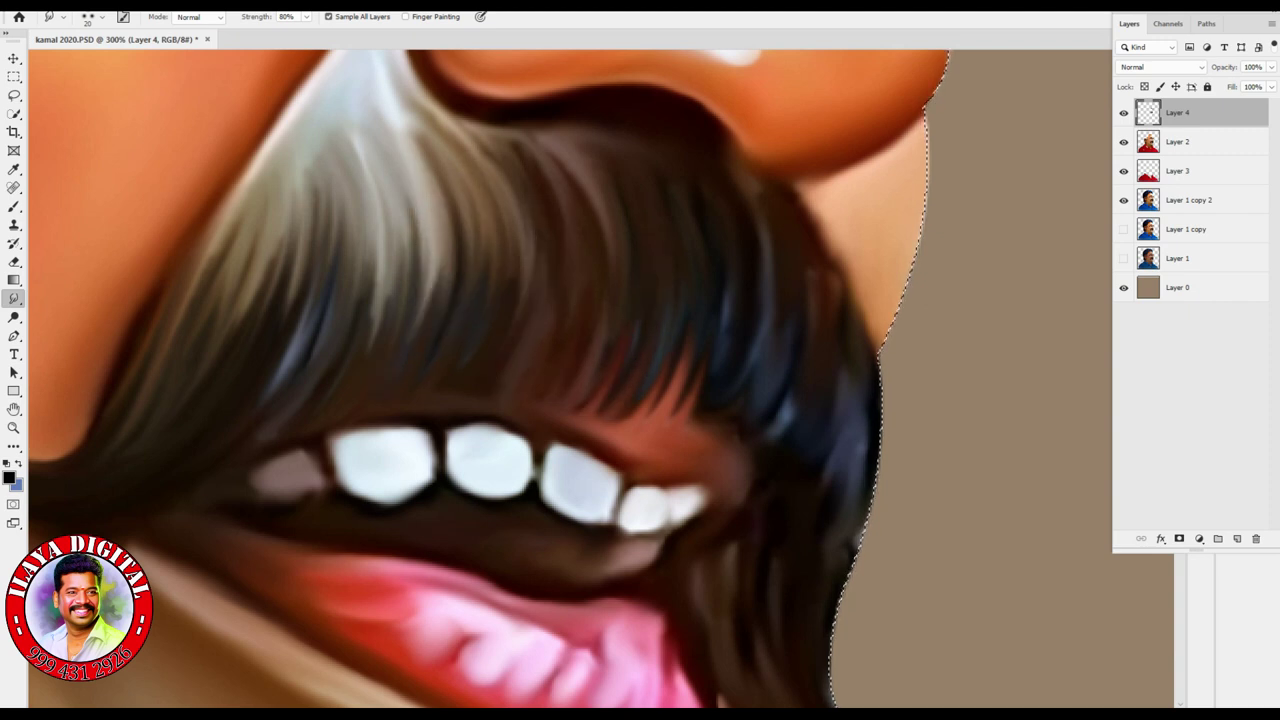
left_click_drag(354, 160, 292, 385)
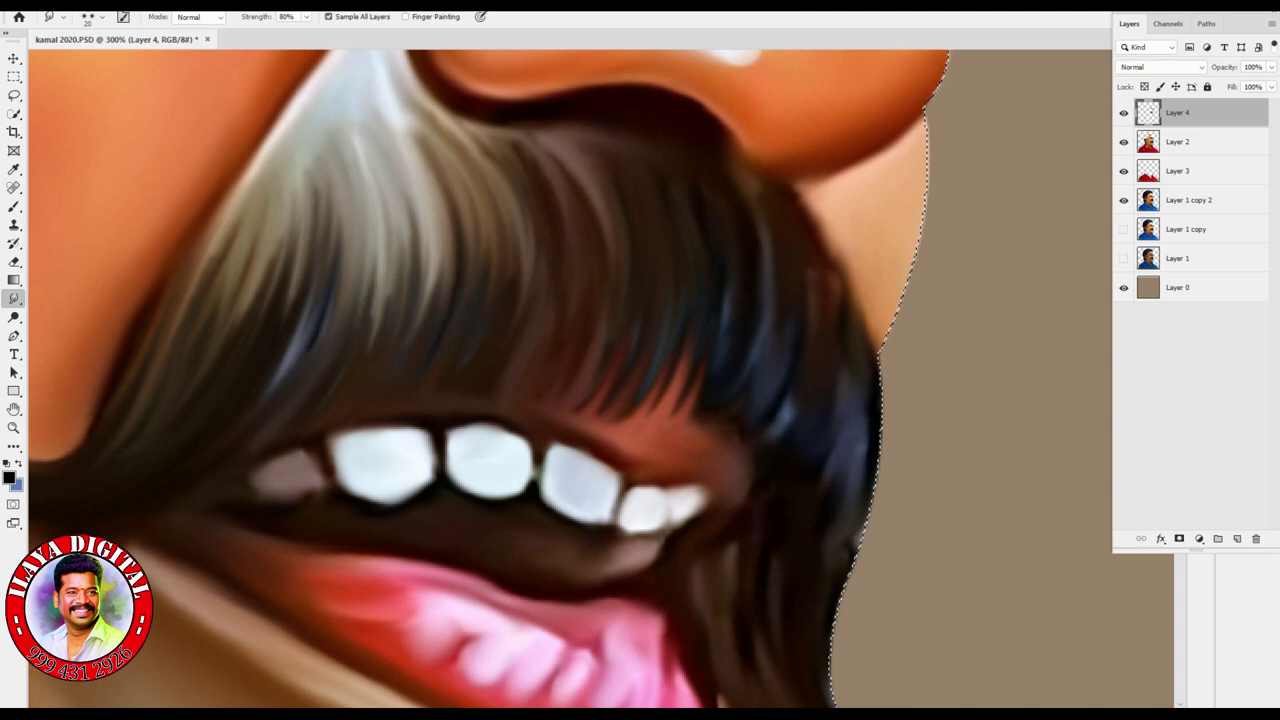
left_click_drag(366, 214, 290, 380)
mouse_move(396, 196)
left_mouse_down()
mouse_move(330, 345)
mouse_move(372, 336)
left_mouse_up()
mouse_move(445, 180)
left_mouse_down()
mouse_move(405, 298)
mouse_move(390, 258)
mouse_move(376, 300)
left_mouse_up()
- Smudge the dark moustache hair beside the upper lip downward and soften its edge against the far cheek
left_click_drag(703, 378, 698, 420)
mouse_move(756, 218)
left_mouse_down()
mouse_move(758, 320)
mouse_move(725, 420)
left_mouse_up()
left_click_drag(760, 365, 738, 430)
mouse_move(784, 392)
left_mouse_down()
mouse_move(752, 452)
mouse_move(735, 552)
left_mouse_up()
left_click_drag(846, 578, 832, 700)
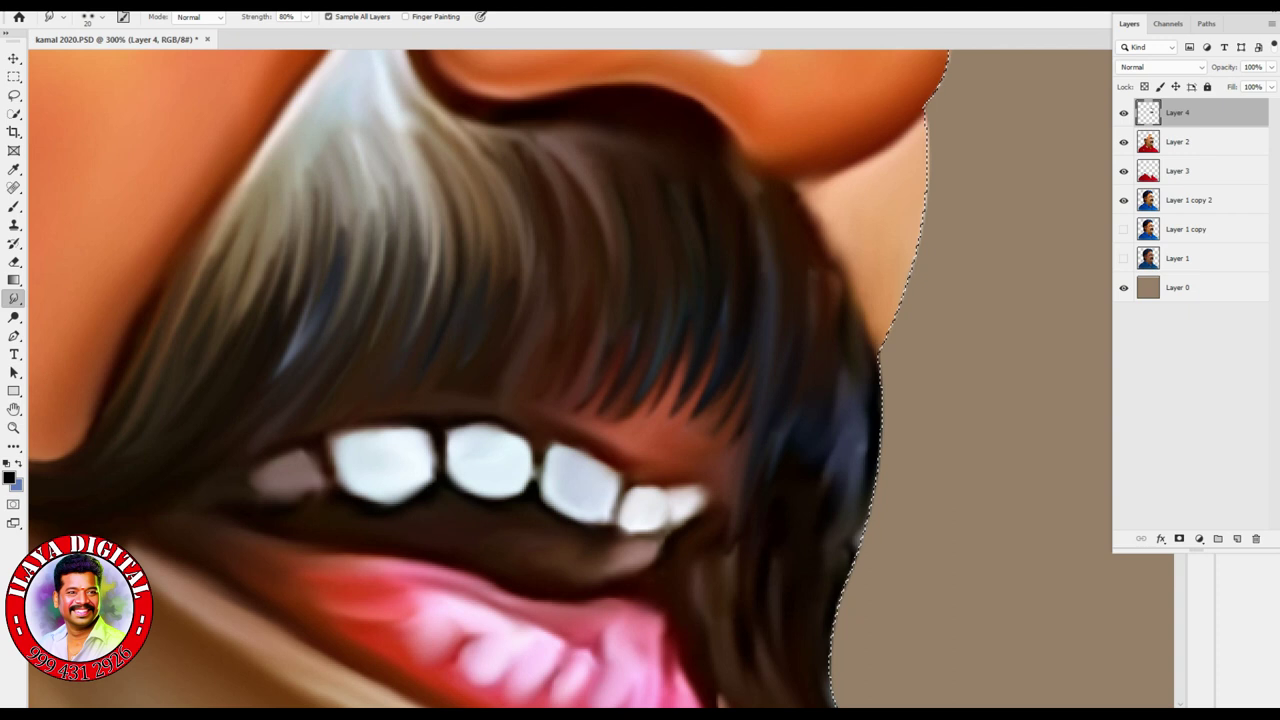
left_click_drag(812, 210, 826, 310)
left_click_drag(845, 248, 852, 288)
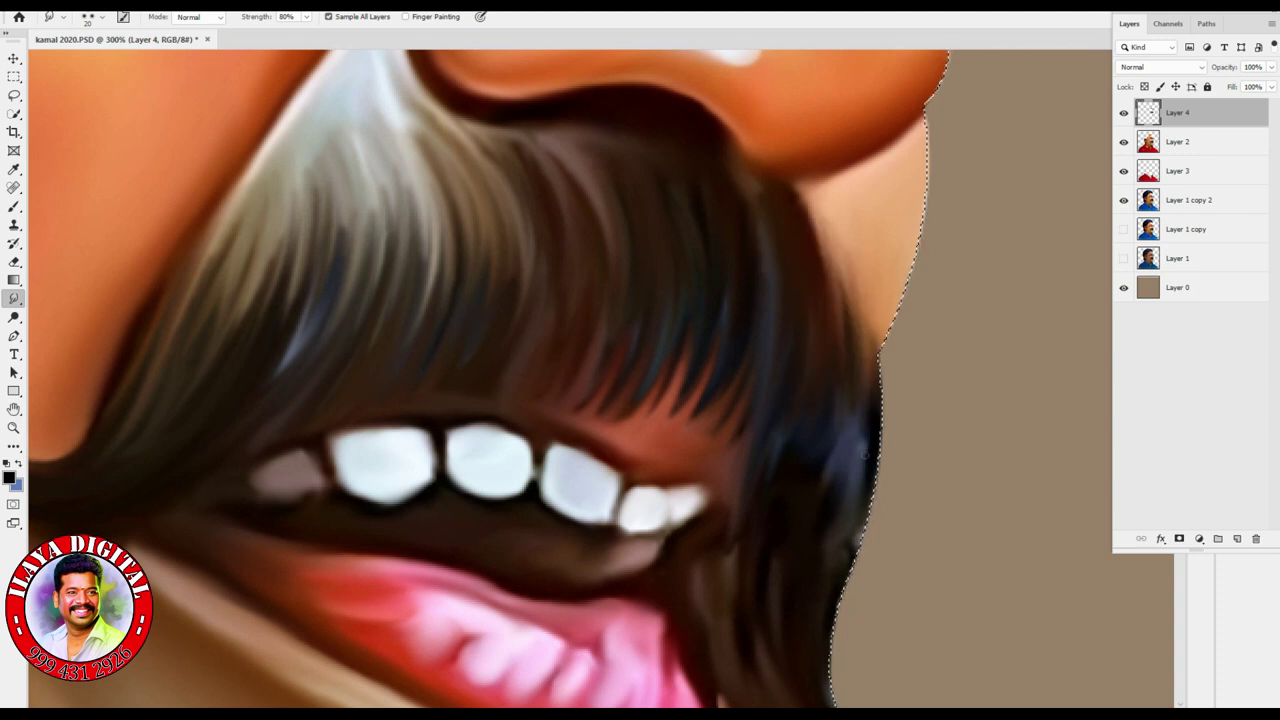
left_click_drag(865, 454, 905, 209)
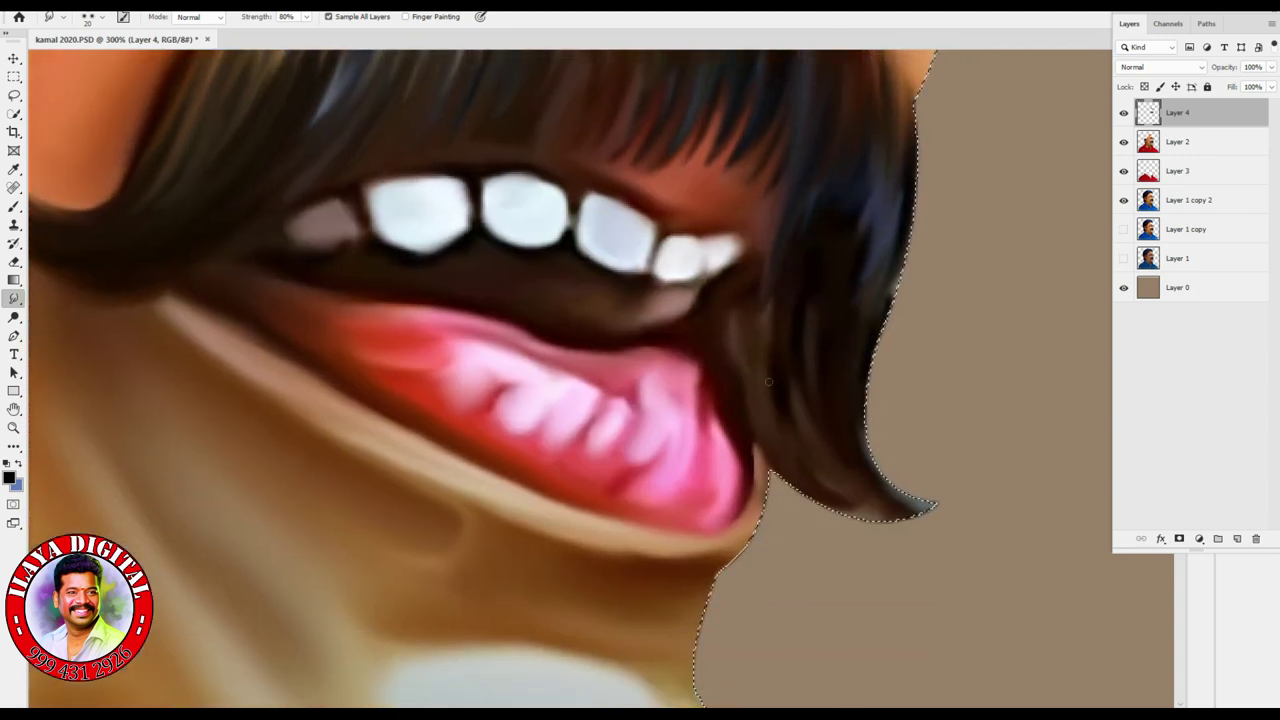
- Smudge the moustache's drooping far end into smooth strands running down beside the mouth to its pointed tip
left_click_drag(798, 218, 800, 256)
left_click_drag(805, 382, 810, 478)
left_click_drag(815, 278, 801, 412)
left_click_drag(850, 212, 858, 286)
left_click_drag(881, 490, 912, 505)
mouse_move(765, 325)
left_mouse_down()
mouse_move(770, 382)
mouse_move(812, 465)
left_mouse_up()
mouse_move(765, 240)
left_mouse_down()
mouse_move(756, 373)
mouse_move(790, 465)
left_mouse_up()
left_click_drag(772, 192, 748, 305)
mouse_move(812, 430)
left_mouse_down()
mouse_move(860, 475)
mouse_move(823, 453)
mouse_move(925, 505)
left_mouse_up()
left_click_drag(860, 468, 932, 510)
mouse_move(840, 505)
left_mouse_down()
mouse_move(928, 502)
mouse_move(915, 496)
left_mouse_up()
- Examine the smudged moustache within the whole portrait and again close up
key("ctrl+minus")
key("ctrl+minus")
key("ctrl+minus")
key("ctrl+minus")
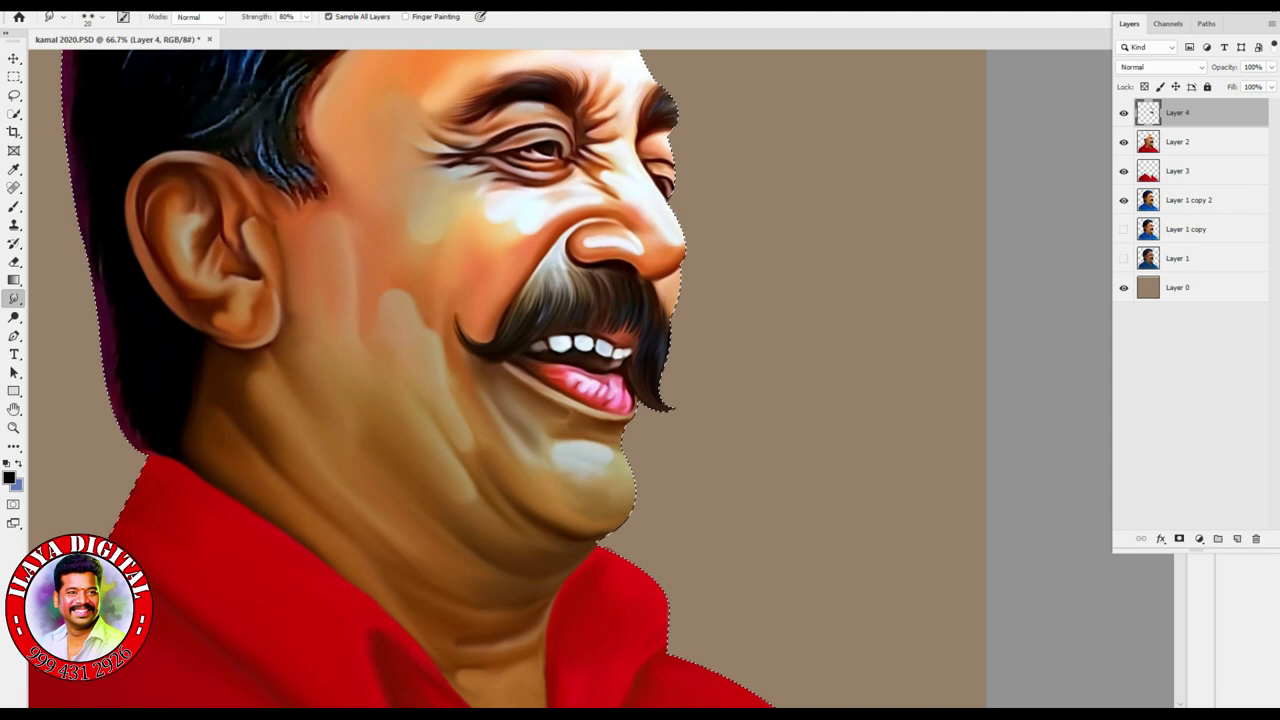
key("ctrl+minus")
key("ctrl+minus")
key("ctrl+minus")
key("ctrl+plus")
key("ctrl+plus")
key("ctrl+plus")
key("ctrl+plus")
key("ctrl+plus")
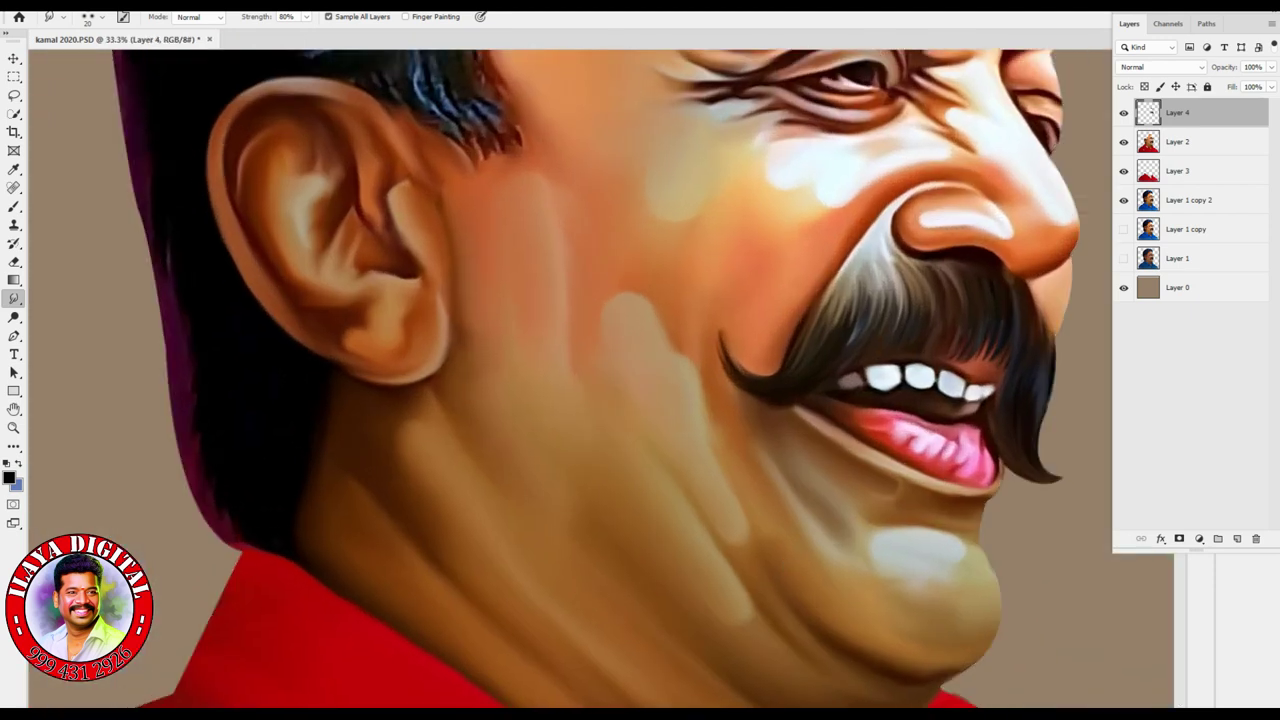
scroll(708, 468, "right", 10)
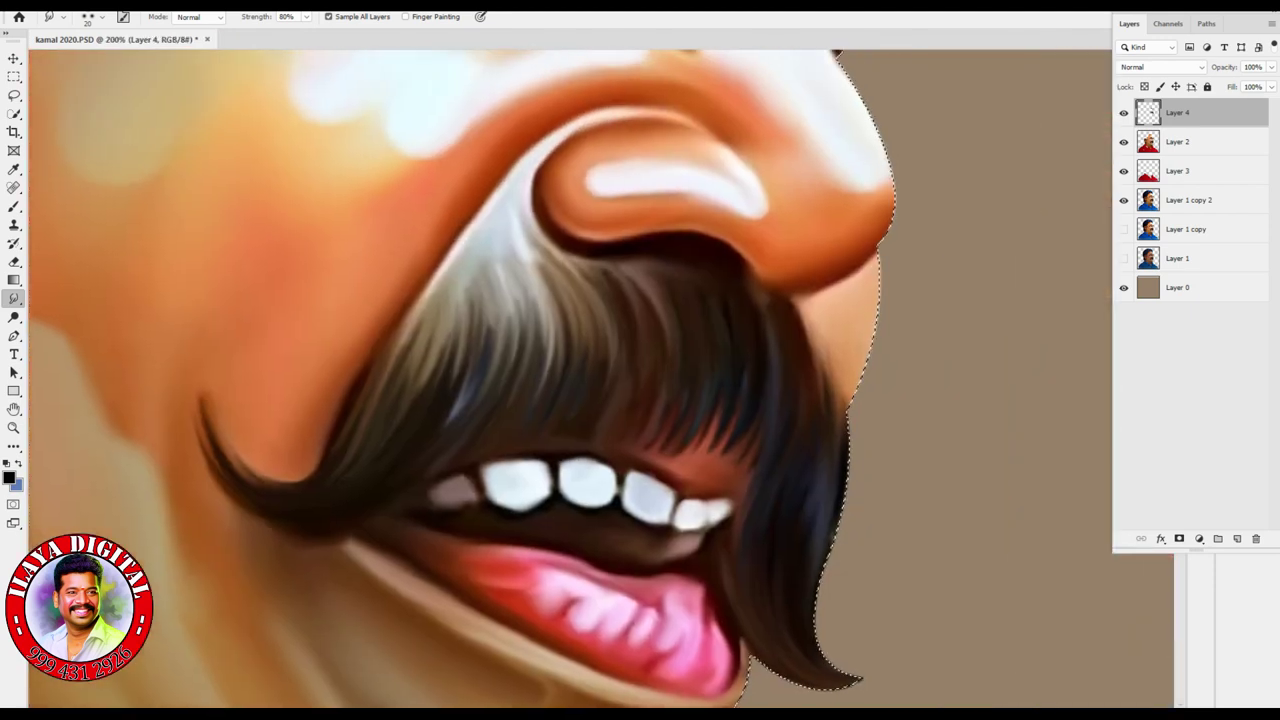
key("ctrl+plus")
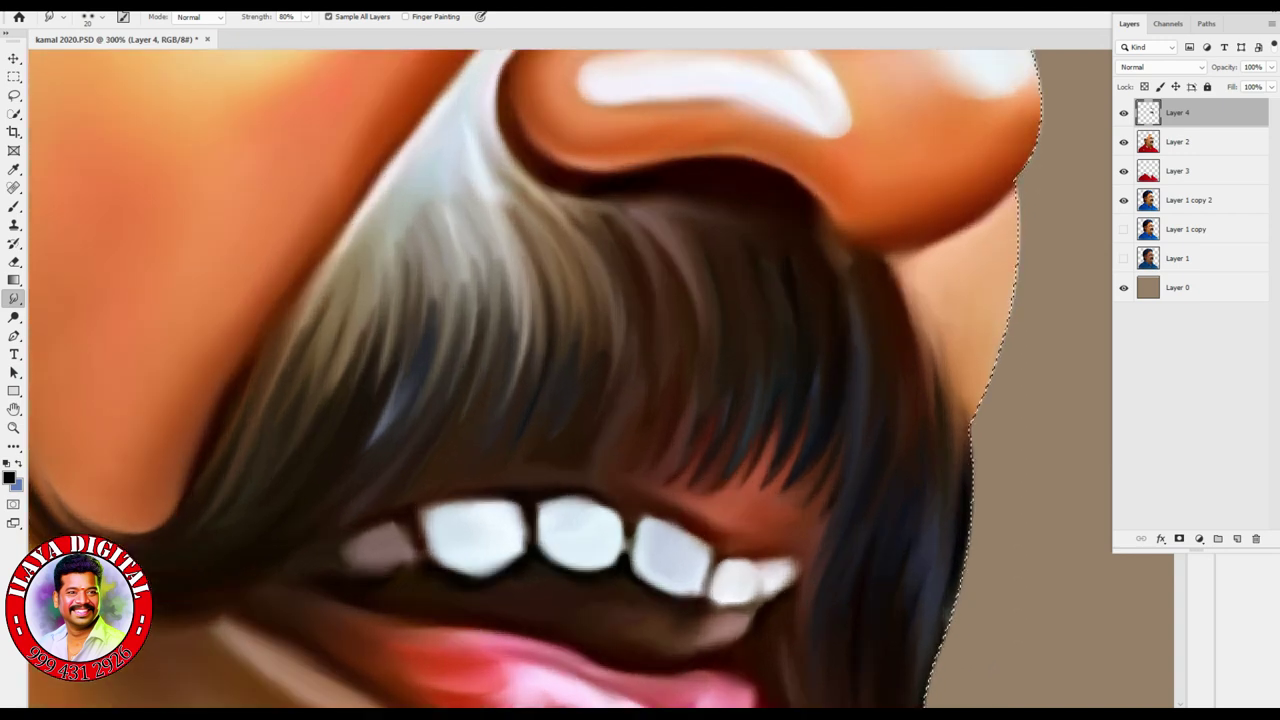
- Erase the pointed strands over the upper lip and parts of the grey and dark moustache smudging, using 53% flow
key("e")
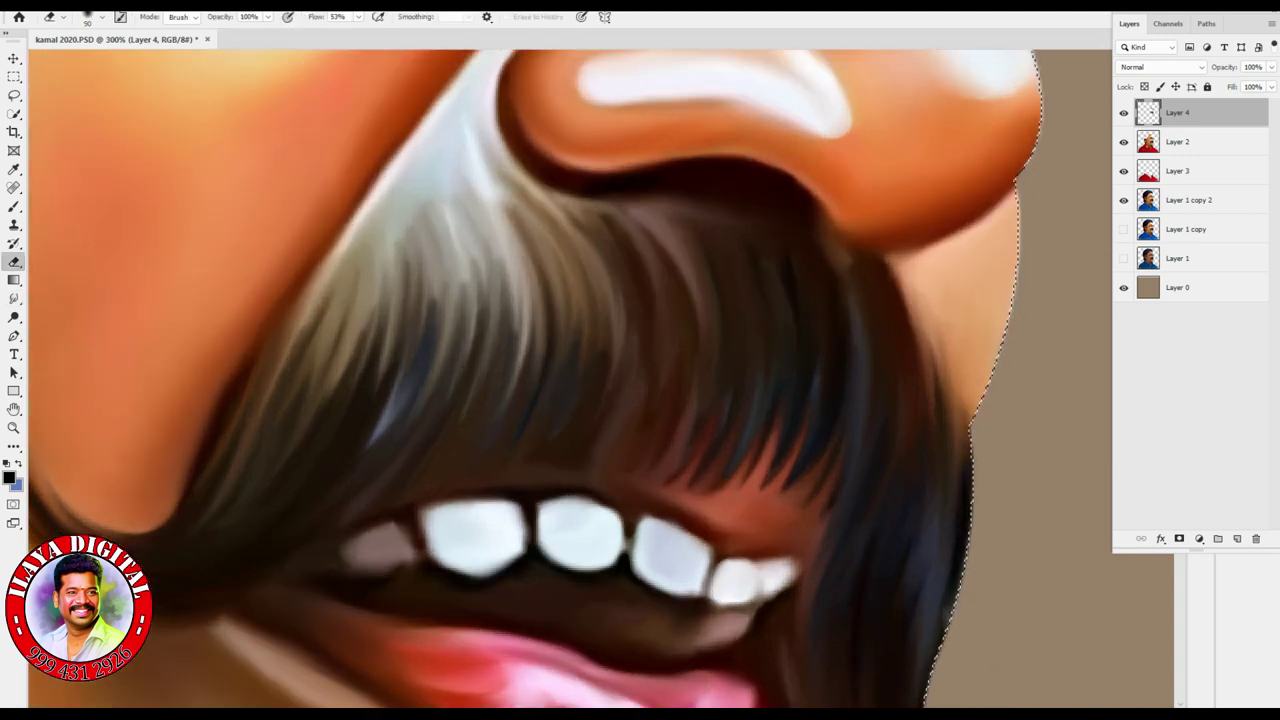
mouse_move(740, 470)
left_mouse_down()
mouse_move(770, 460)
mouse_move(795, 472)
mouse_move(700, 455)
mouse_move(778, 462)
left_mouse_up()
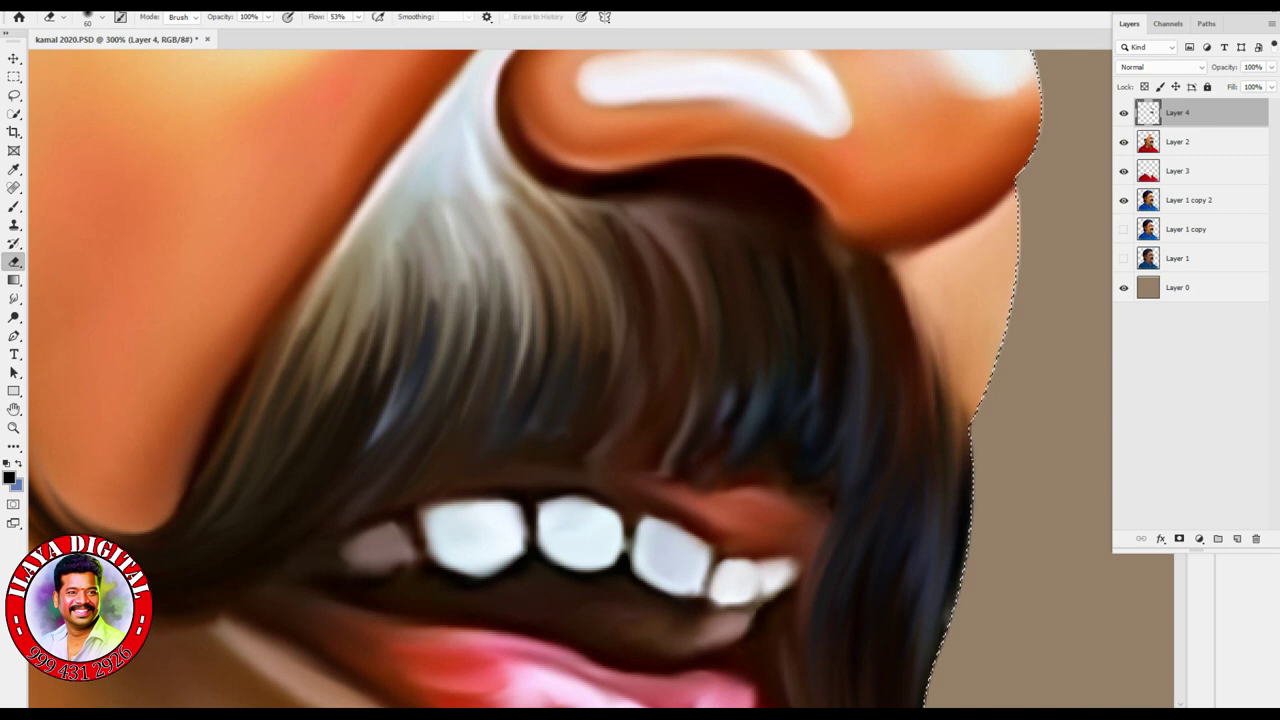
mouse_move(520, 283)
left_mouse_down()
mouse_move(400, 290)
mouse_move(540, 290)
mouse_move(330, 360)
left_mouse_up()
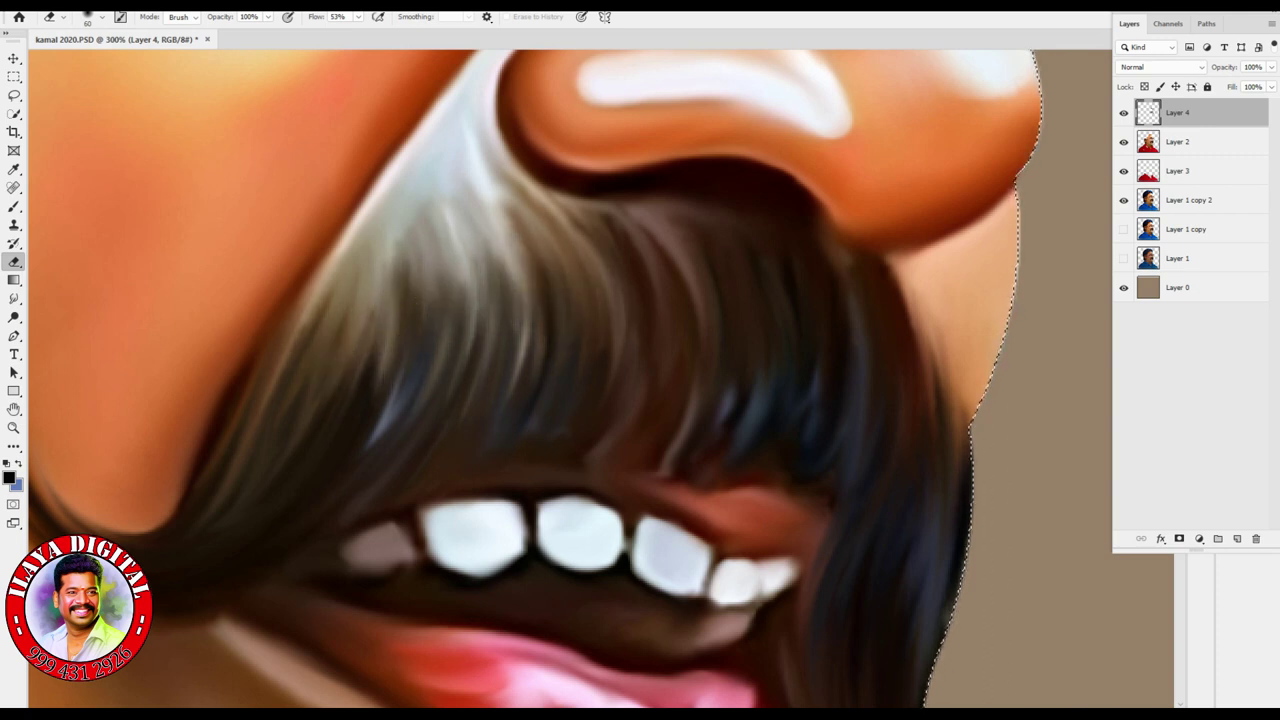
left_click_drag(860, 500, 810, 612)
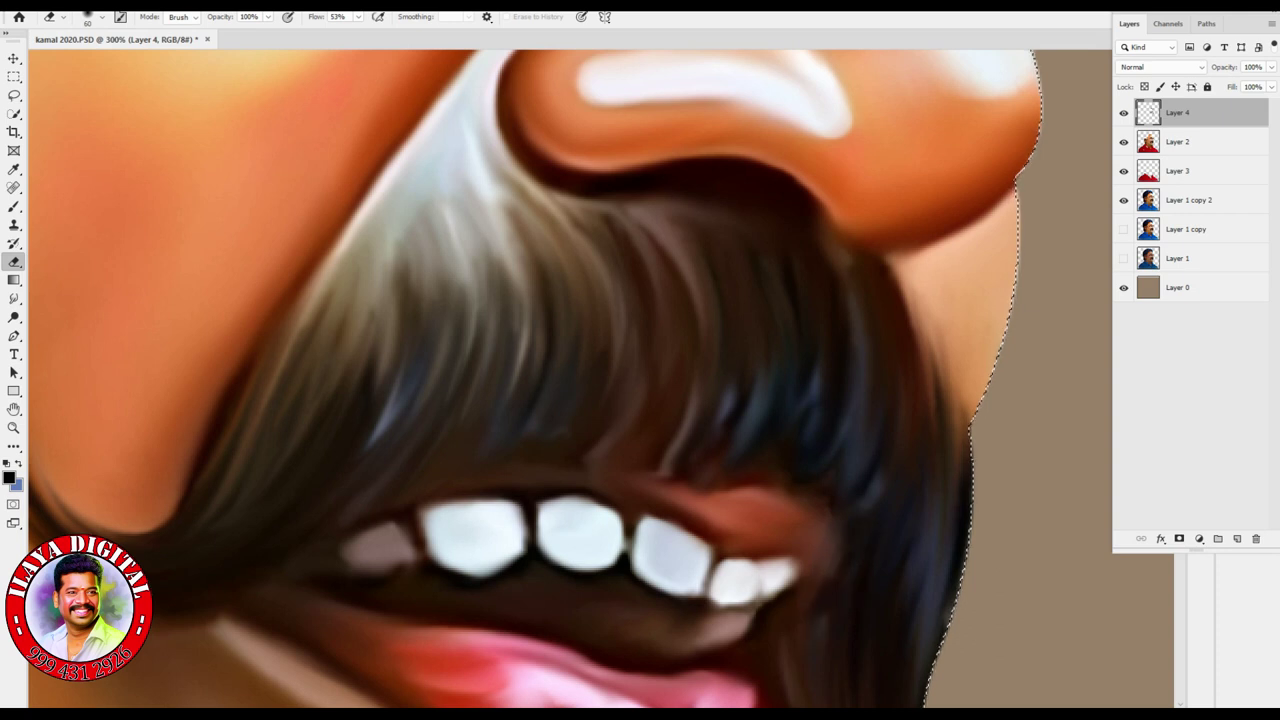
mouse_move(530, 424)
left_mouse_down()
mouse_move(395, 445)
mouse_move(365, 472)
left_mouse_up()
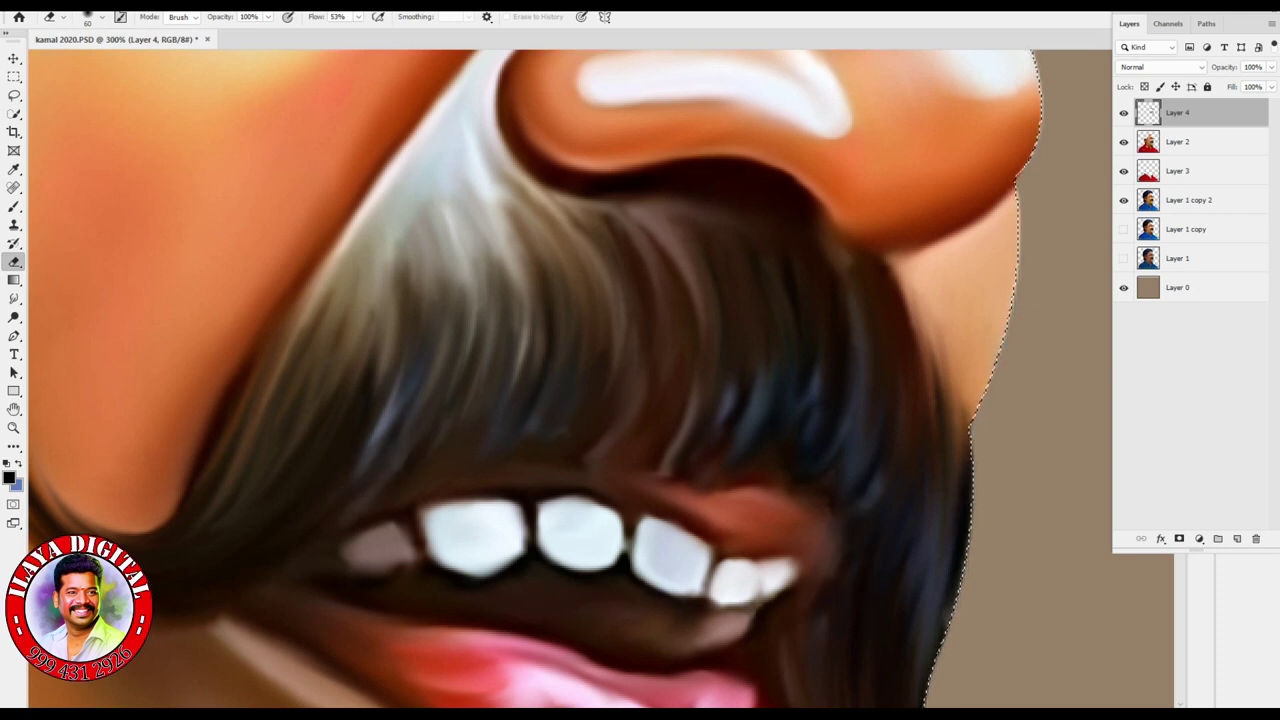
- Smudge fresh light and dark strands through the moustache's grey outer section with the Smudge tool at 80% strength
key("r")
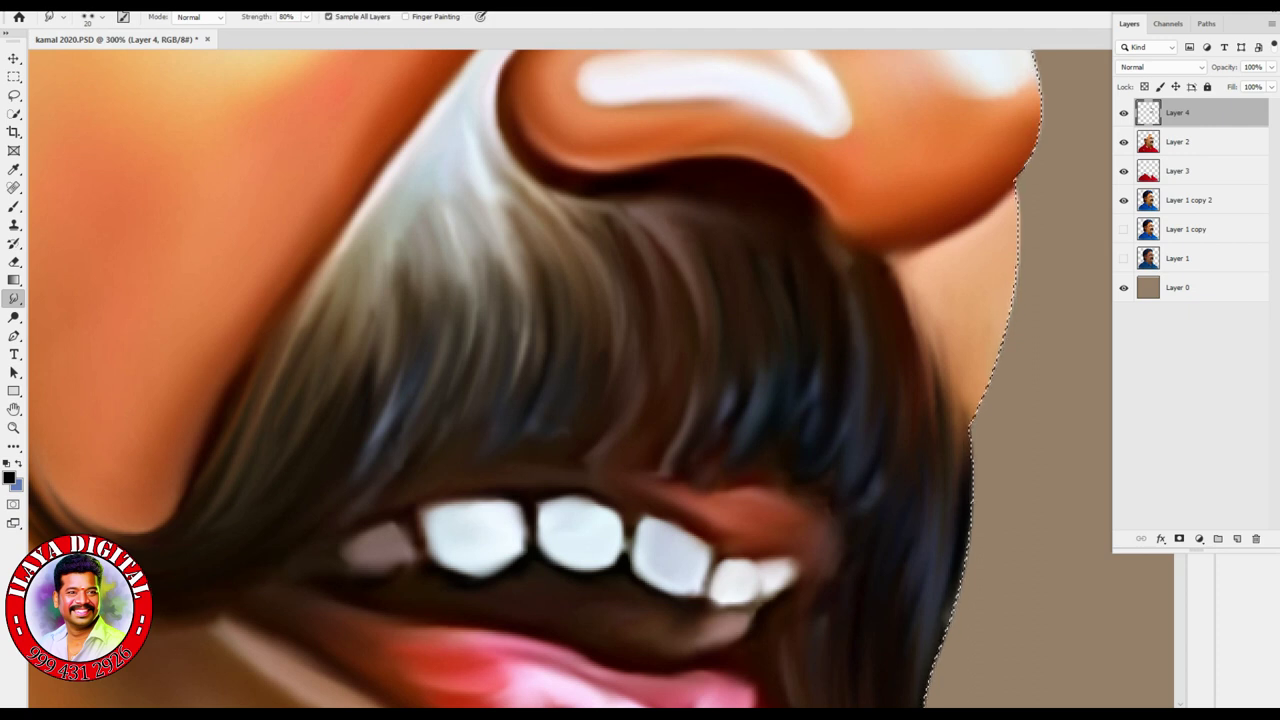
left_click_drag(350, 467, 378, 422)
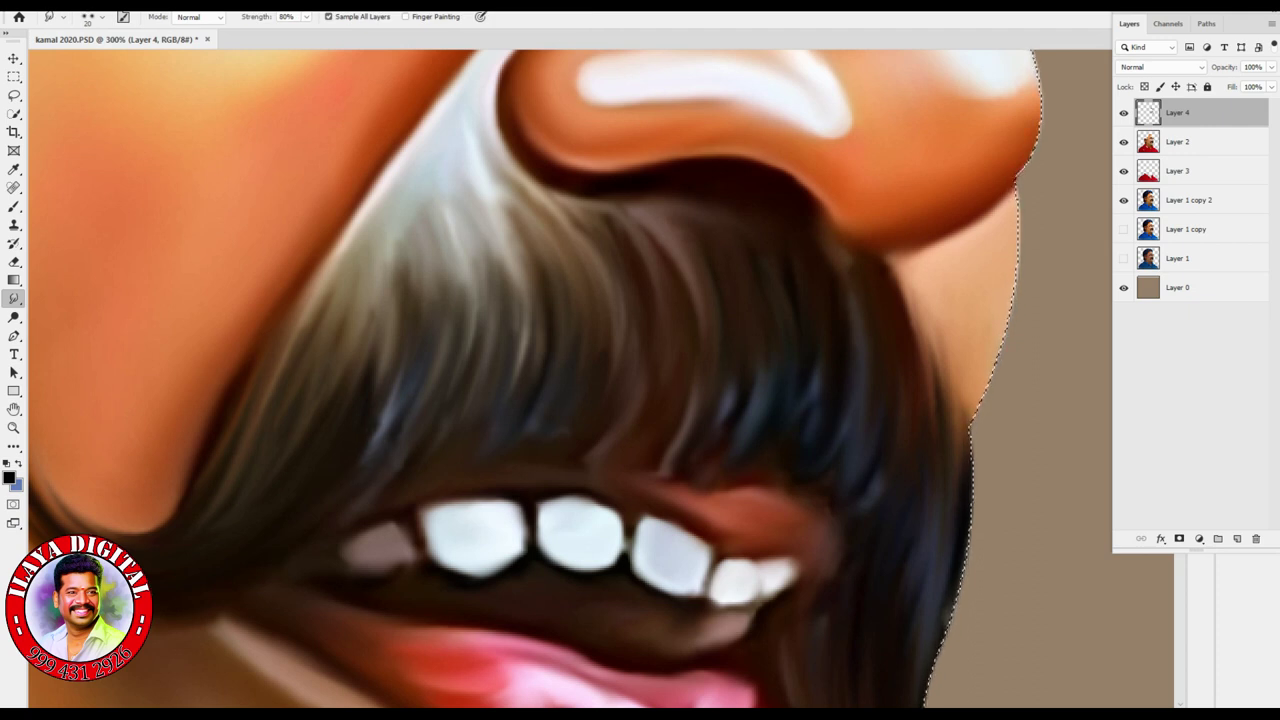
mouse_move(311, 457)
left_mouse_down()
mouse_move(370, 340)
mouse_move(360, 290)
mouse_move(340, 345)
left_mouse_up()
left_click_drag(360, 459, 377, 448)
left_click_drag(430, 318, 397, 228)
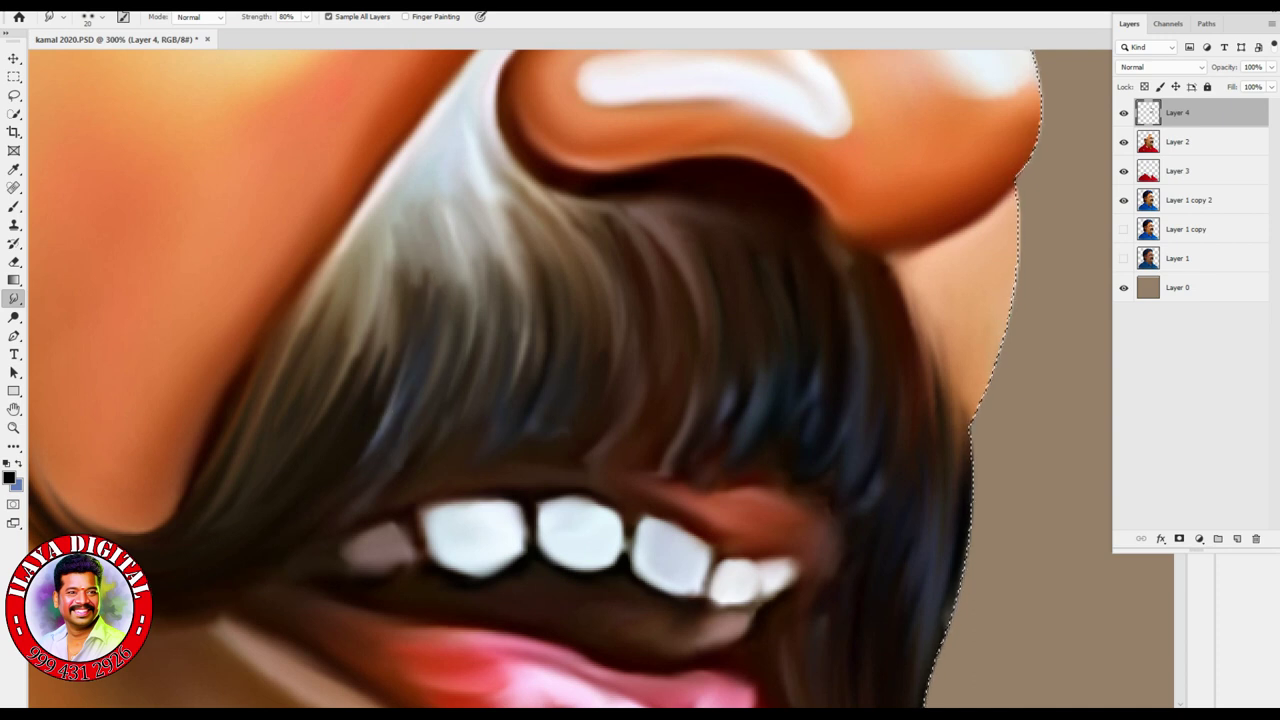
- Smudge the moustache's dark middle below the nose into fine strands ending softly on the upper lip
left_click_drag(632, 276, 640, 226)
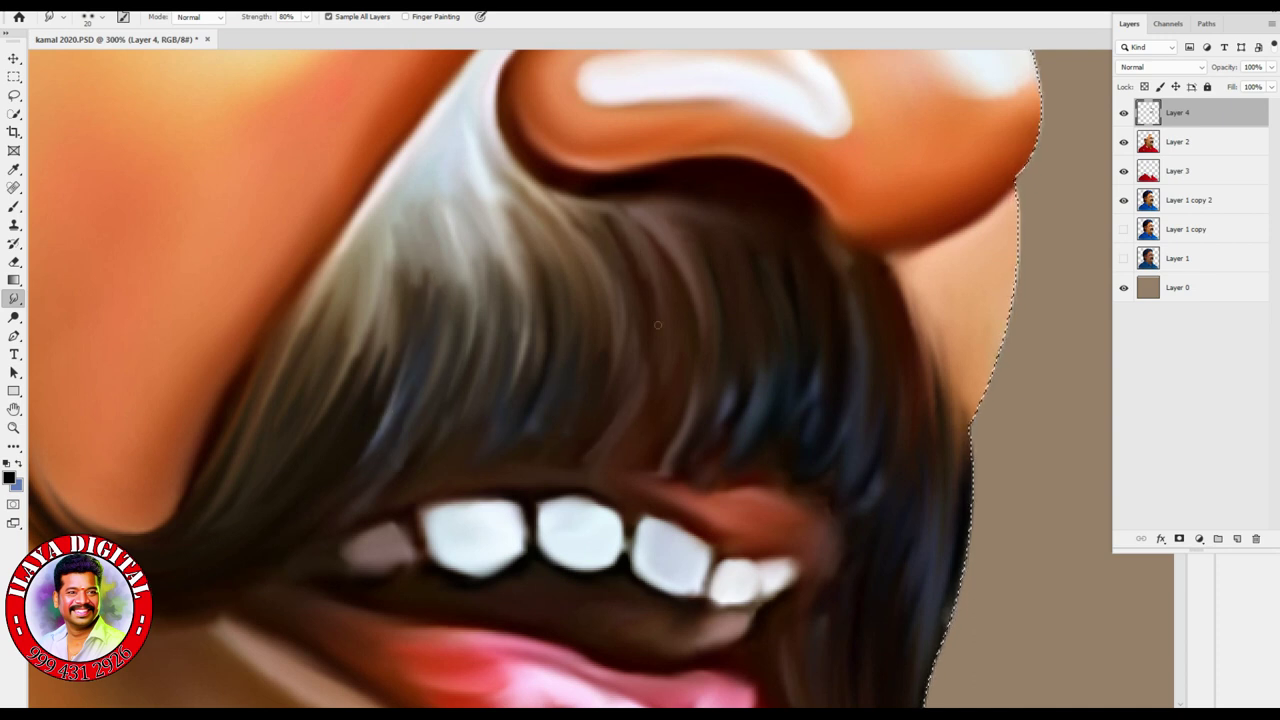
mouse_move(690, 385)
left_mouse_down()
mouse_move(690, 435)
mouse_move(645, 465)
mouse_move(700, 488)
left_mouse_up()
left_click_drag(735, 378, 722, 412)
mouse_move(743, 352)
left_mouse_down()
mouse_move(741, 449)
mouse_move(818, 400)
mouse_move(812, 495)
mouse_move(887, 394)
left_mouse_up()
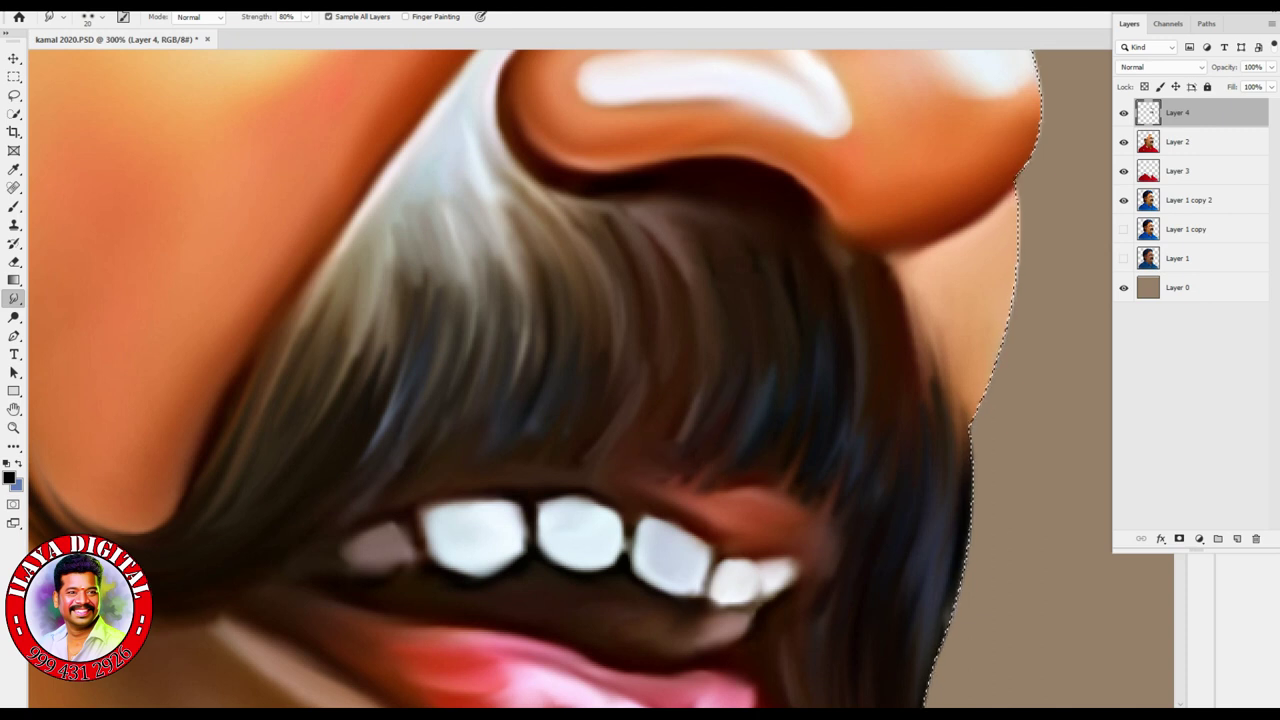
- Smudge the grey-to-dark transition near the mouth corner and refine the strands of the moustache's curled end
scroll(600, 380, "left", 5)
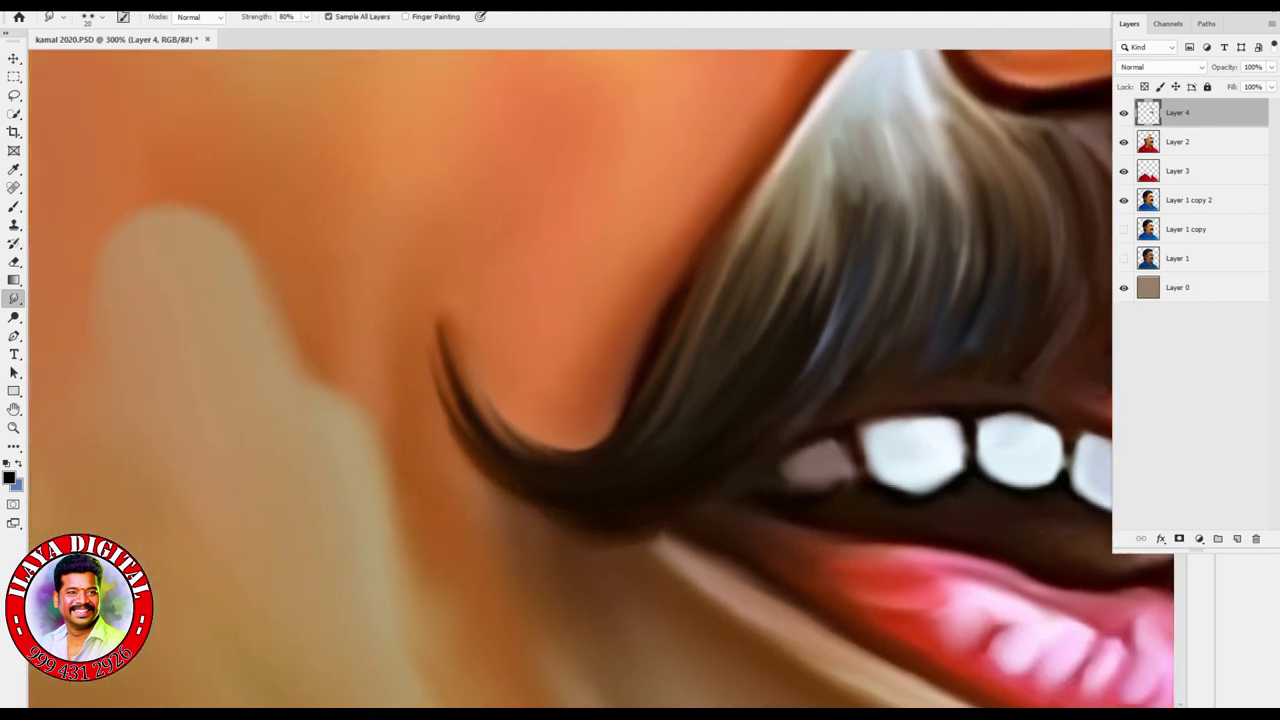
left_click_drag(626, 454, 818, 200)
left_click_drag(520, 479, 445, 405)
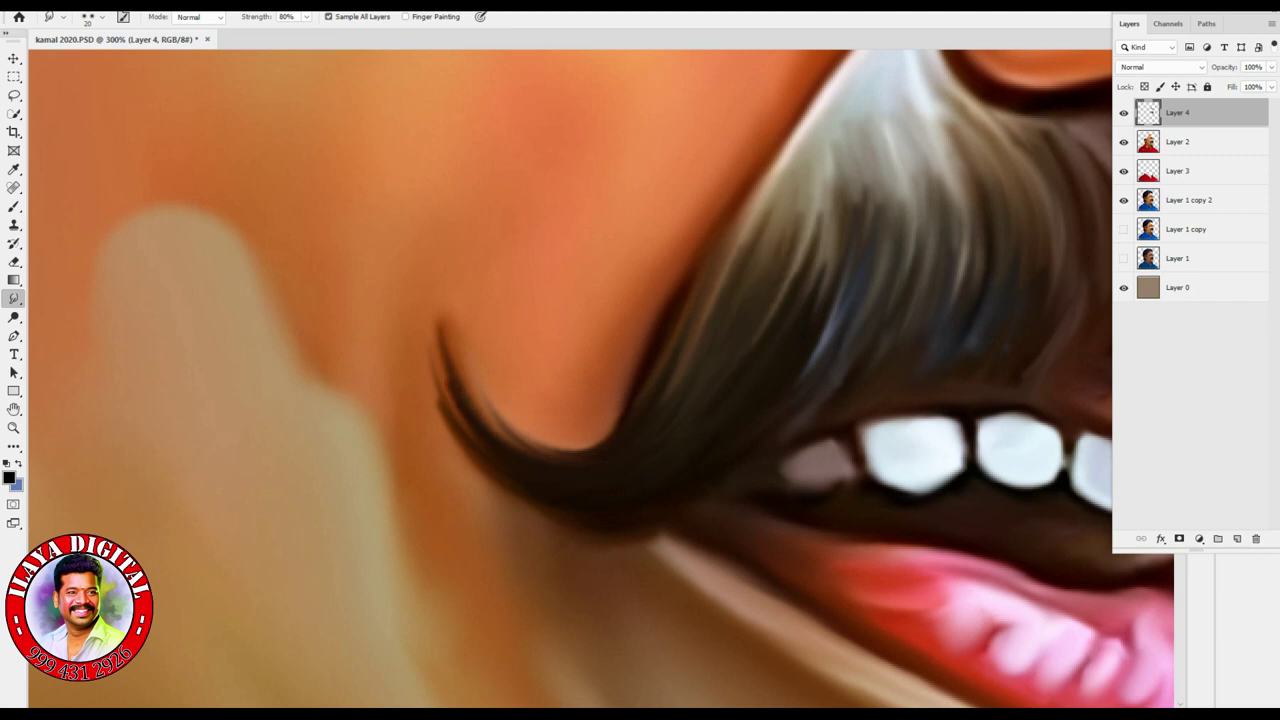
key("ctrl+minus")
key("ctrl+minus")
key("ctrl+minus")
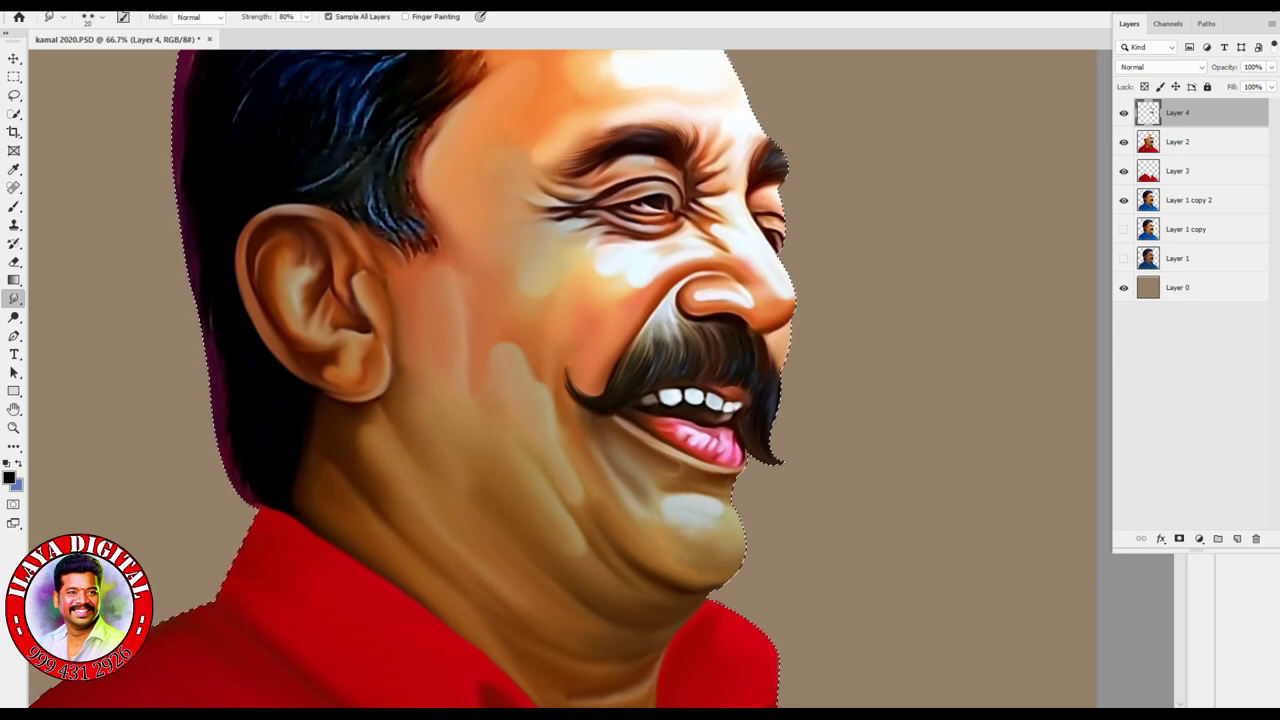
- Set the smudge strength to 85% and smudge the sideburn's blue highlights and front edge into smooth strands
scroll(560, 380, "up", 5)
key("ctrl+plus")
key("ctrl+plus")
key("ctrl+plus")
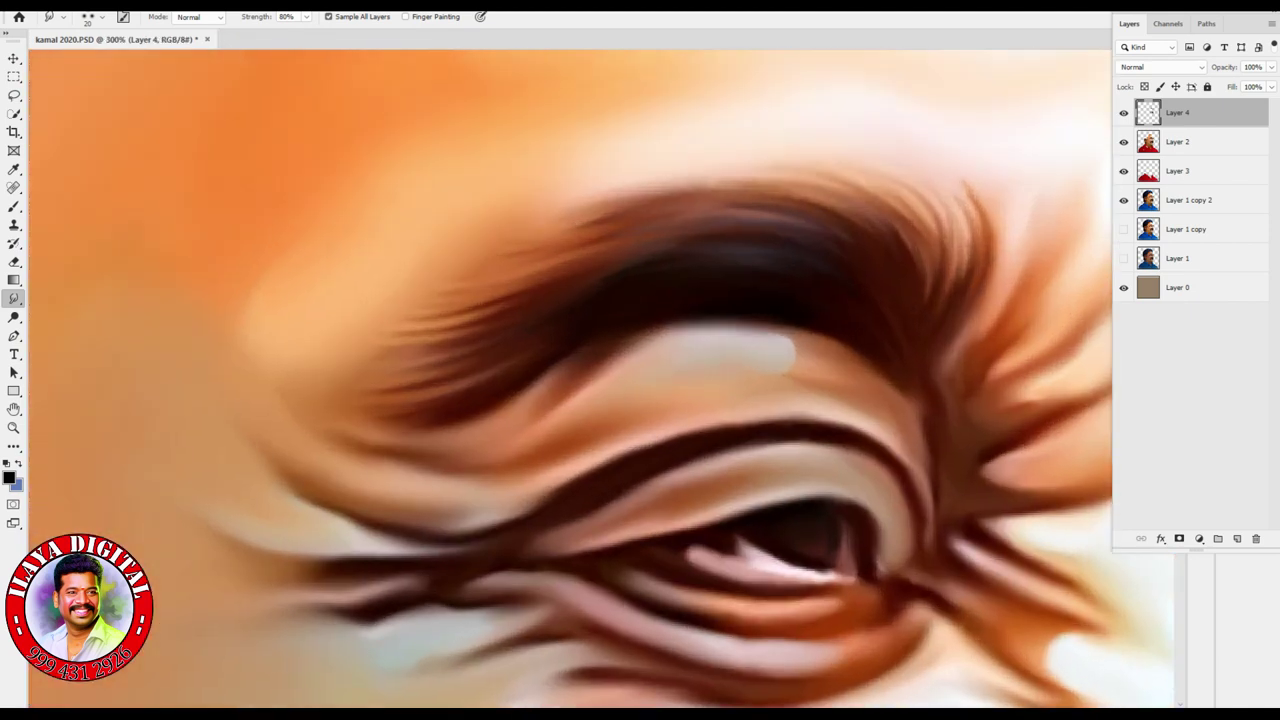
scroll(570, 380, "left", 6)
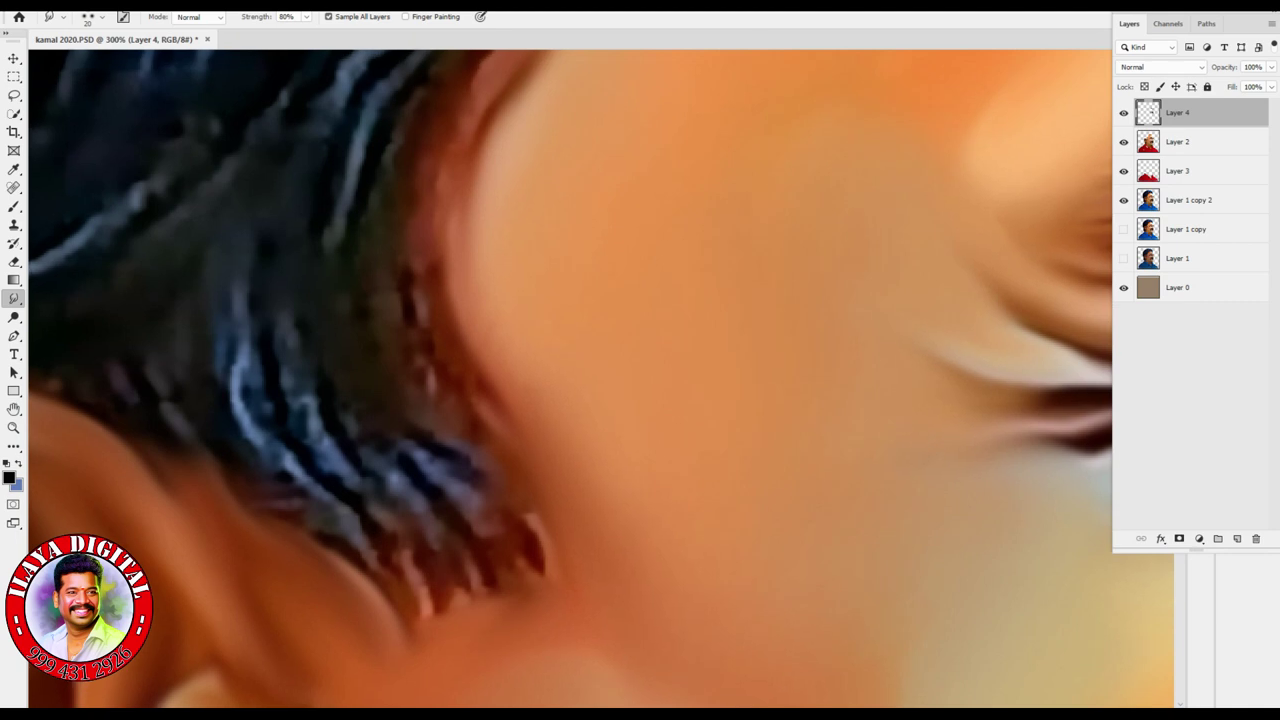
key("ctrl+minus")
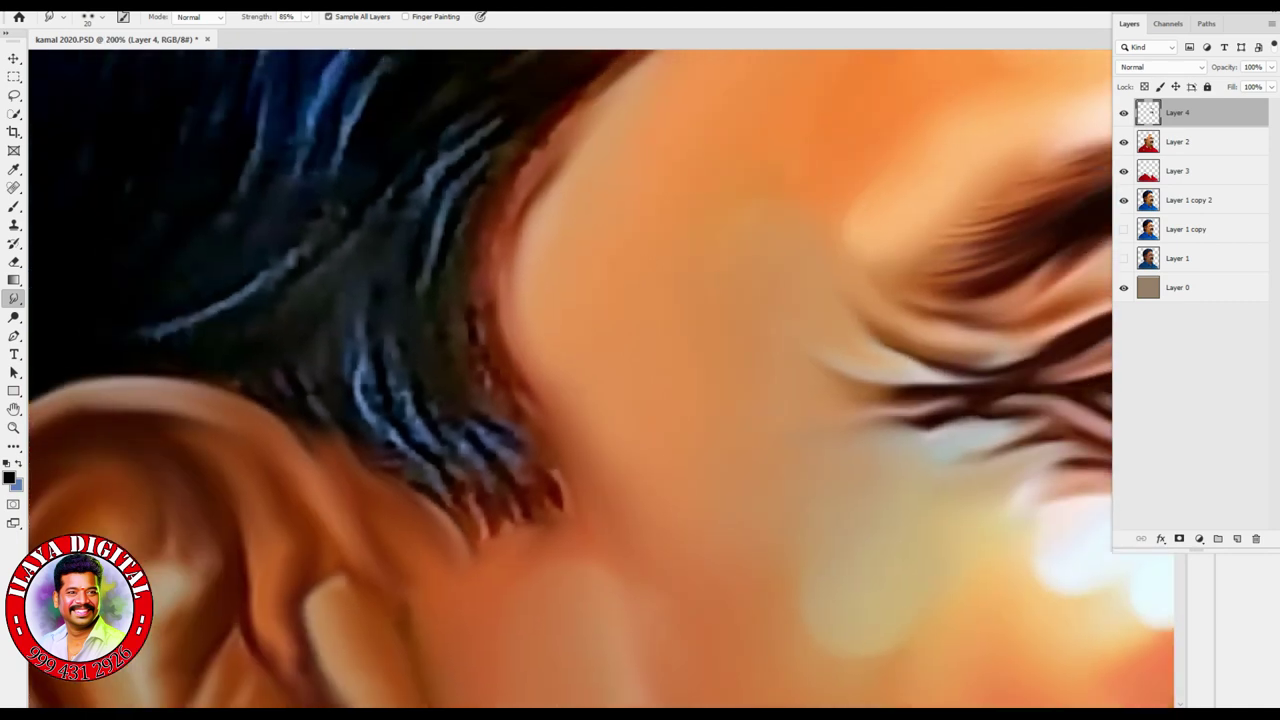
mouse_move(459, 202)
left_mouse_down()
mouse_move(436, 410)
mouse_move(430, 295)
mouse_move(490, 400)
mouse_move(478, 300)
mouse_move(496, 388)
mouse_move(488, 280)
mouse_move(530, 590)
mouse_move(515, 380)
mouse_move(555, 560)
mouse_move(522, 395)
left_mouse_up()
mouse_move(350, 320)
left_mouse_down()
mouse_move(460, 525)
mouse_move(360, 330)
mouse_move(450, 500)
mouse_move(402, 341)
mouse_move(406, 279)
left_mouse_up()
mouse_move(481, 468)
left_mouse_down()
mouse_move(430, 260)
mouse_move(505, 530)
left_mouse_up()
mouse_move(436, 240)
left_mouse_down()
mouse_move(435, 465)
mouse_move(450, 545)
left_mouse_up()
- Pull the sideburn's lower hair into fine pointed strands over the skin in front of the ear
left_click_drag(360, 380, 430, 570)
mouse_move(395, 475)
left_mouse_down()
mouse_move(460, 610)
mouse_move(395, 400)
left_mouse_up()
left_click_drag(470, 480, 448, 570)
left_click_drag(425, 415, 458, 612)
mouse_move(466, 438)
left_mouse_down()
mouse_move(505, 592)
mouse_move(515, 560)
left_mouse_up()
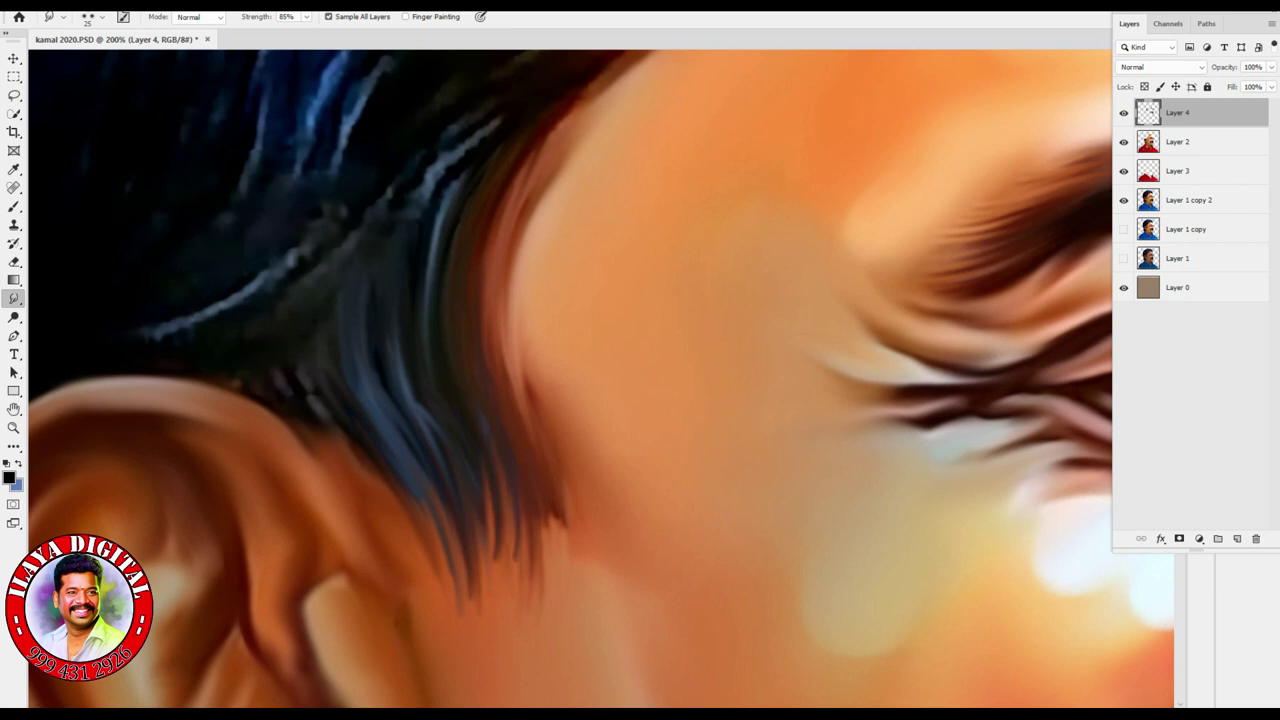
mouse_move(437, 474)
left_mouse_down()
mouse_move(389, 300)
mouse_move(428, 428)
left_mouse_up()
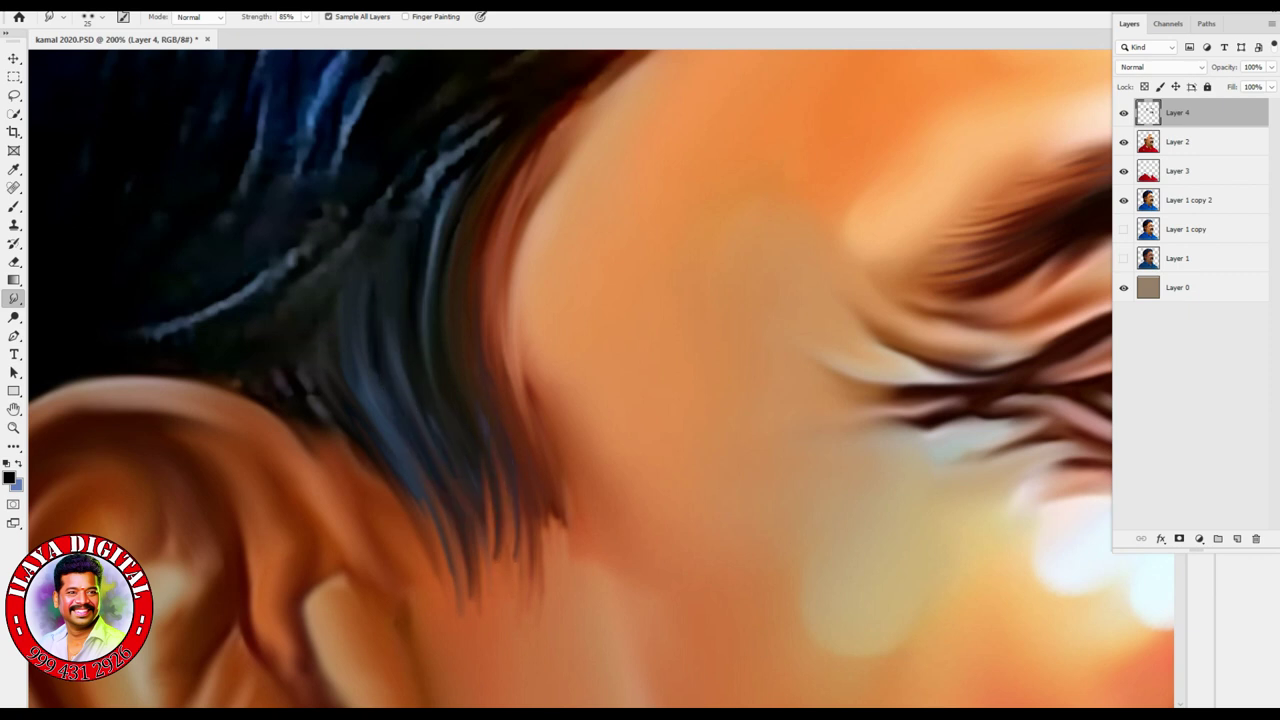
- Smudge the bright blue highlights on the side of the head into smooth strands sweeping backward
scroll(600, 380, "up", 3)
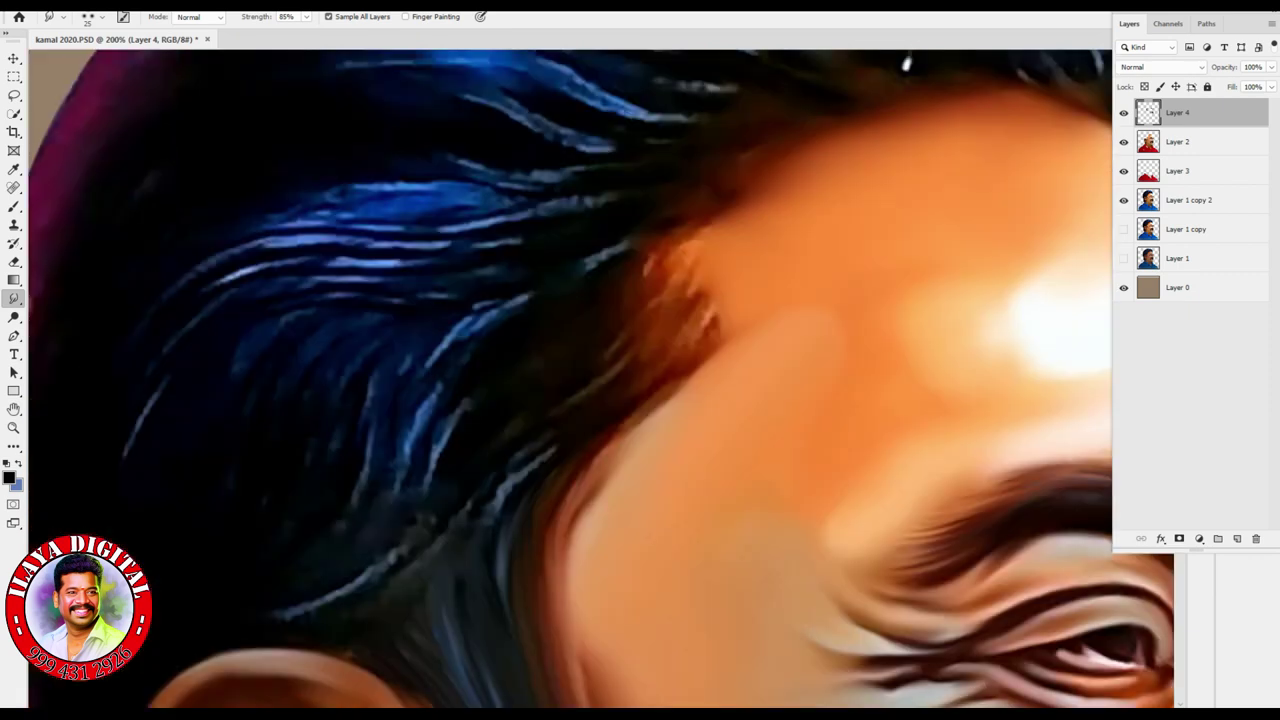
left_click_drag(288, 268, 206, 286)
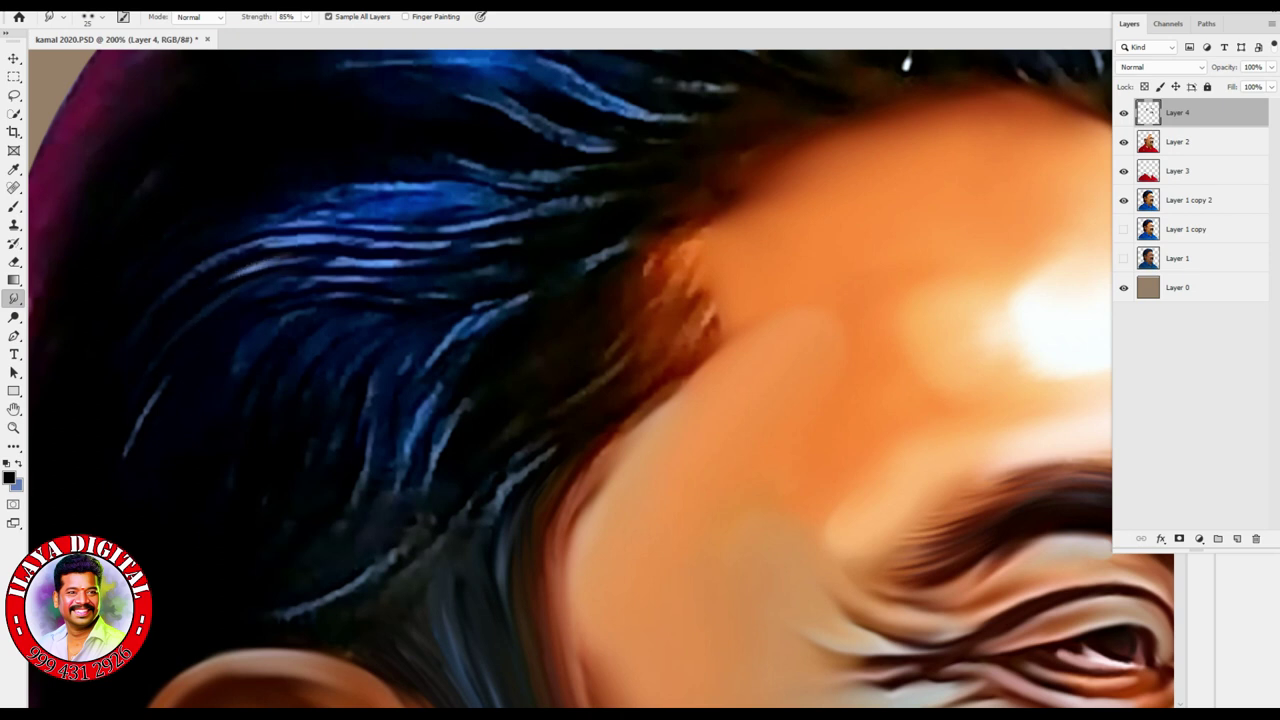
left_click_drag(330, 262, 220, 282)
left_click_drag(328, 240, 160, 305)
left_click_drag(380, 212, 201, 232)
left_click_drag(410, 185, 250, 198)
left_click_drag(350, 182, 250, 192)
- Smudge long strands from the temple hairline back through the blue side hair, curving down behind it
mouse_move(635, 190)
left_mouse_down()
mouse_move(400, 210)
mouse_move(160, 300)
left_mouse_up()
mouse_move(586, 220)
left_mouse_down()
mouse_move(390, 238)
mouse_move(403, 231)
mouse_move(250, 262)
left_mouse_up()
left_click_drag(388, 258, 292, 290)
left_click_drag(448, 248, 234, 305)
left_click_drag(160, 380, 125, 480)
left_click_drag(420, 300, 240, 360)
left_click_drag(630, 242, 290, 315)
left_click_drag(435, 293, 240, 360)
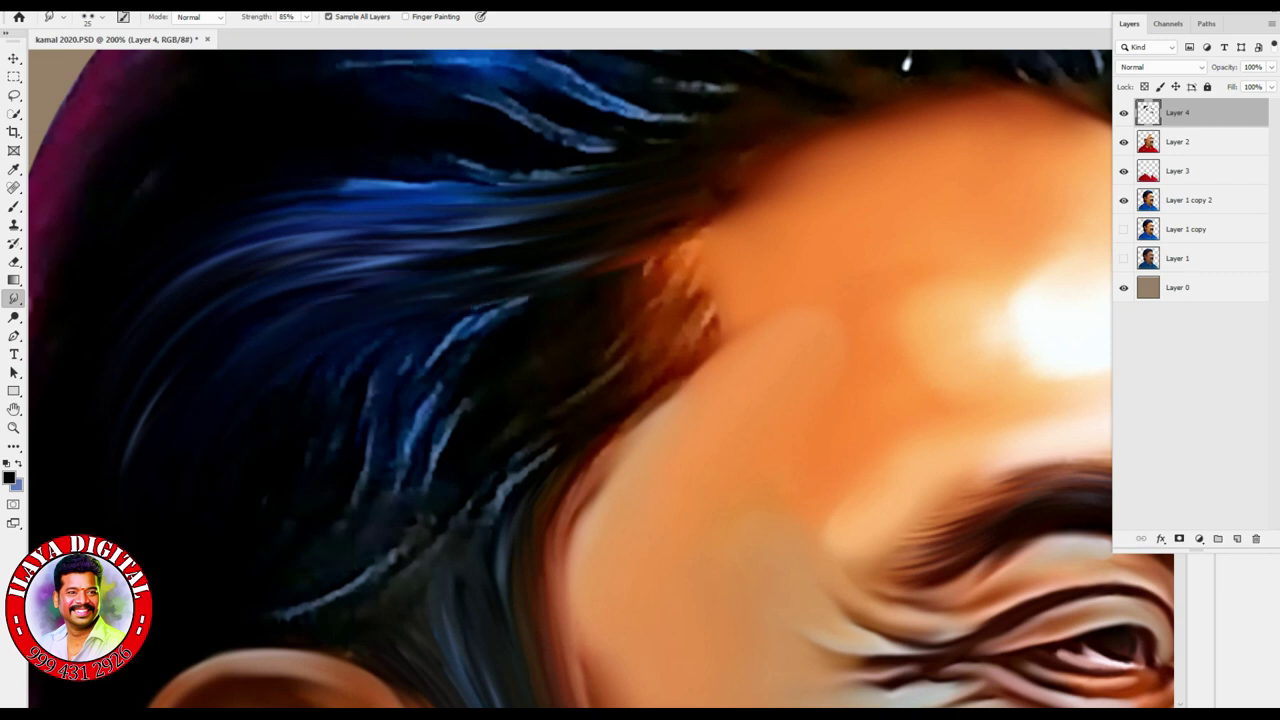
- Smudge the lower blue side hair and its bright highlights into strands curving down toward the ear
left_click_drag(375, 375, 326, 478)
left_click_drag(435, 350, 340, 510)
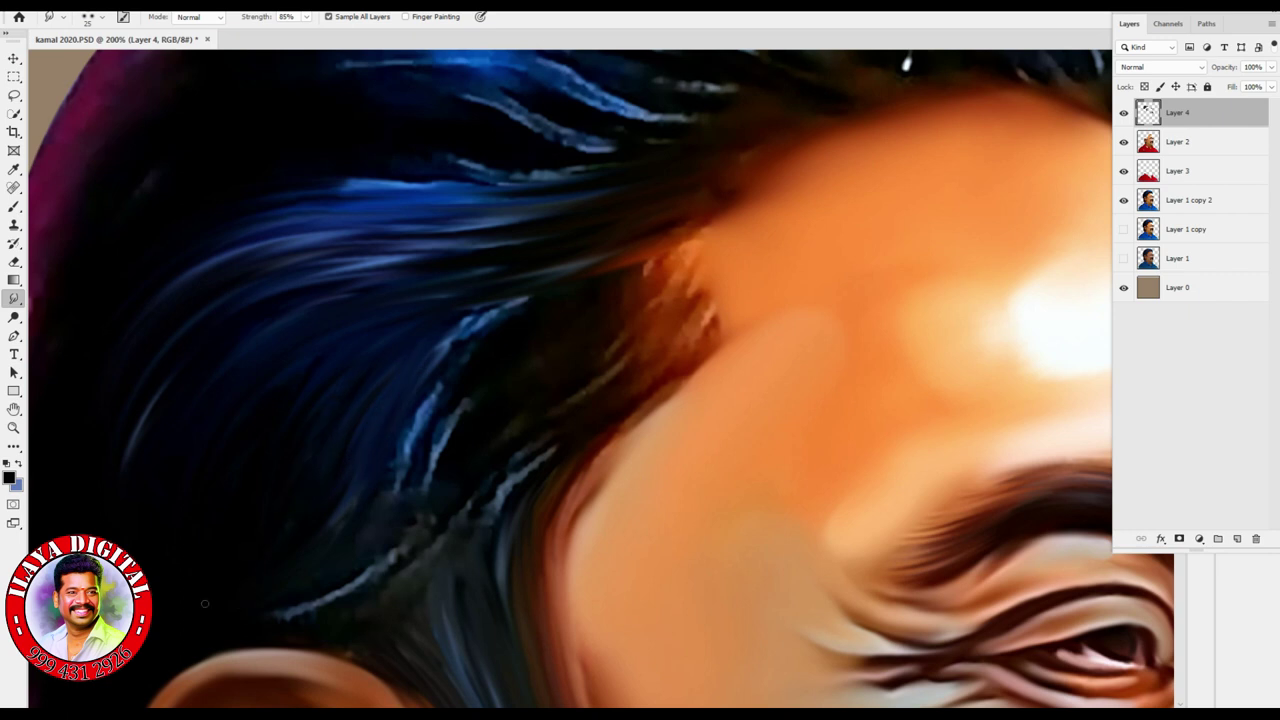
left_click_drag(560, 282, 465, 325)
left_click_drag(632, 258, 531, 271)
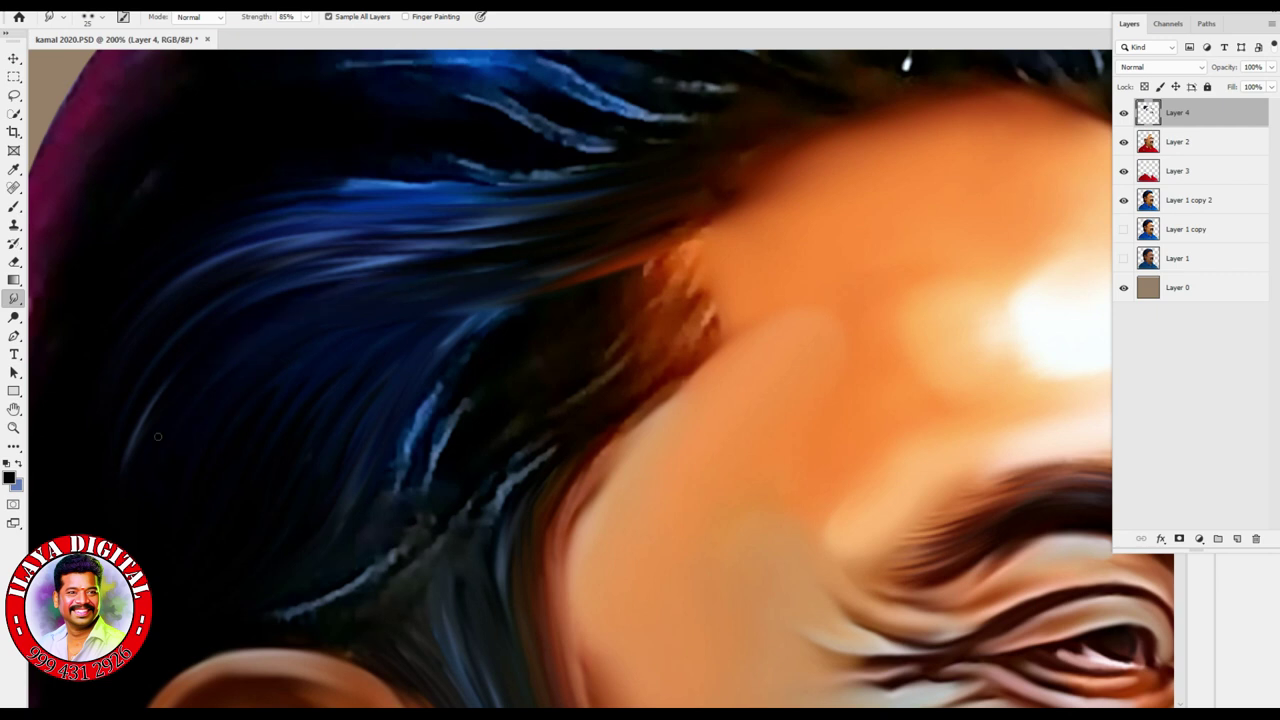
left_click_drag(420, 405, 396, 474)
left_click_drag(500, 316, 426, 400)
- Smudge the orange skin patch at the temple hairline back into the dark hair and smooth the adjacent blue highlight
left_click_drag(678, 256, 556, 298)
left_click_drag(470, 400, 405, 491)
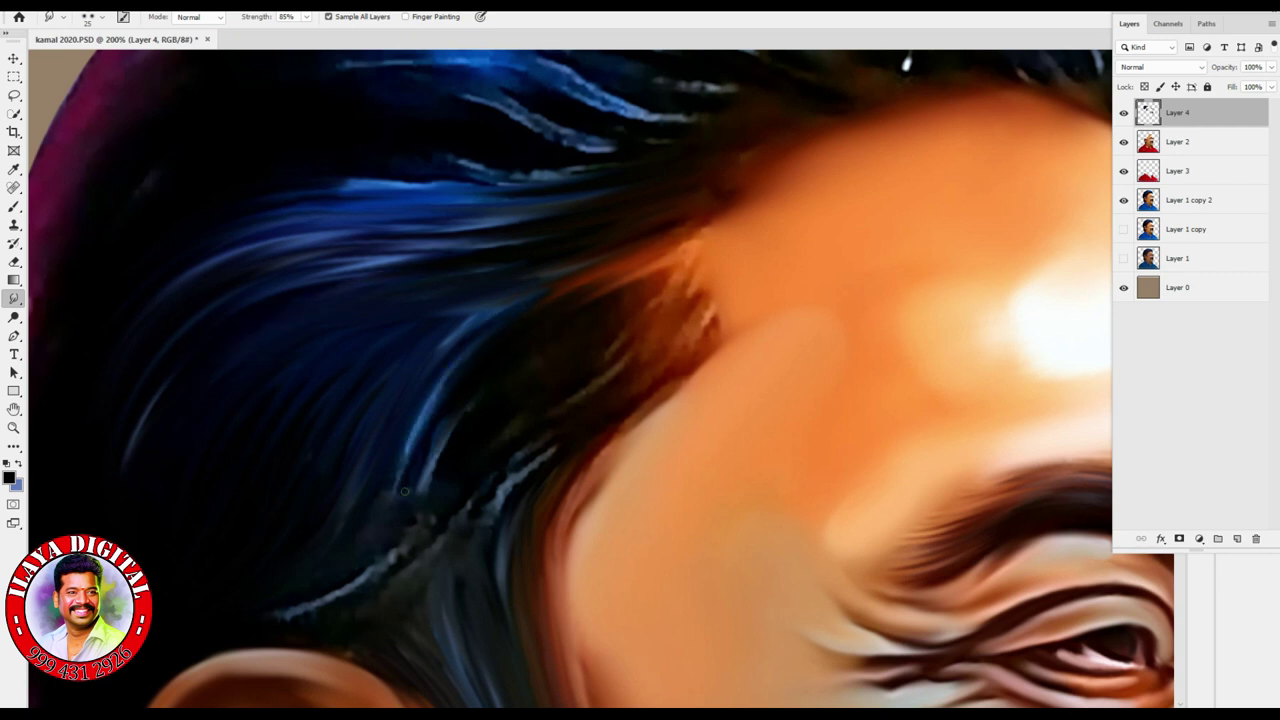
left_click_drag(686, 246, 572, 332)
left_click_drag(470, 404, 420, 490)
left_click_drag(694, 244, 565, 378)
left_click_drag(446, 450, 412, 502)
left_click_drag(708, 282, 552, 400)
left_click_drag(662, 306, 535, 430)
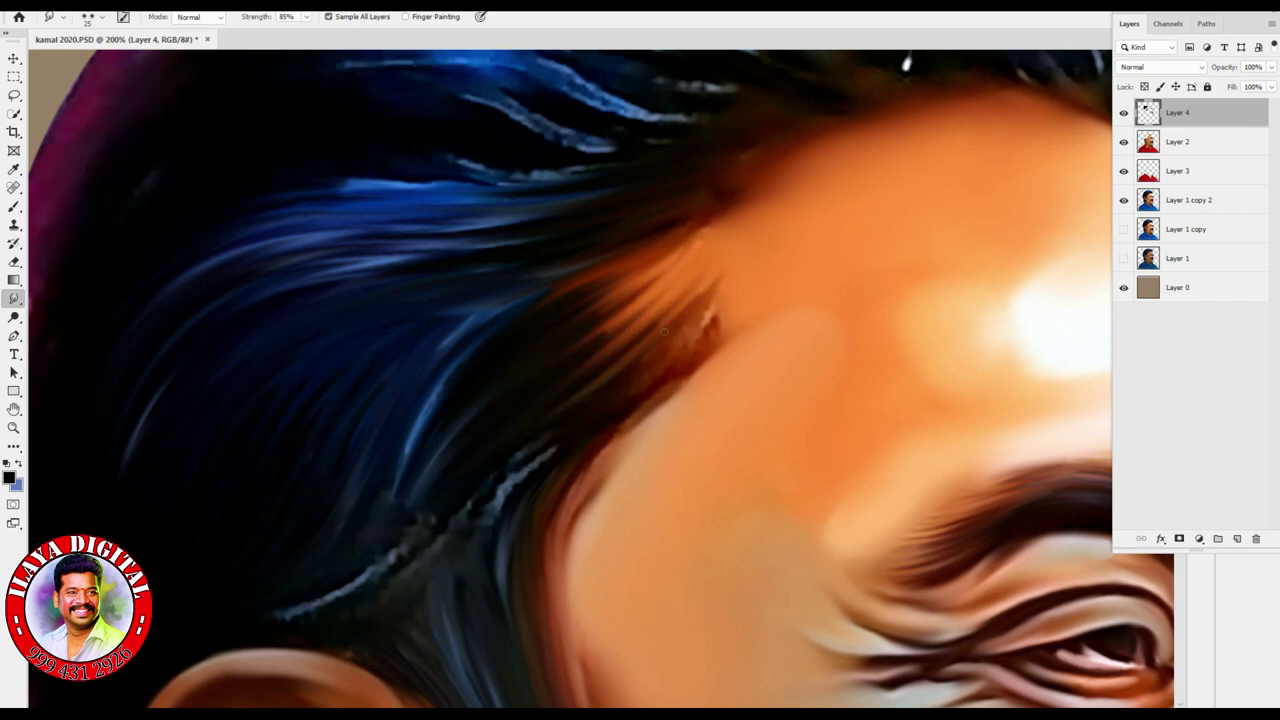
- Smudge the temple hairline into fine strands running down along the forehead edge into the sideburn
left_click_drag(712, 284, 549, 433)
mouse_move(714, 314)
left_mouse_down()
mouse_move(562, 410)
mouse_move(540, 470)
mouse_move(560, 440)
mouse_move(543, 513)
left_mouse_up()
left_click_drag(612, 450, 548, 540)
left_click_drag(700, 360, 545, 610)
left_click_drag(552, 540, 536, 628)
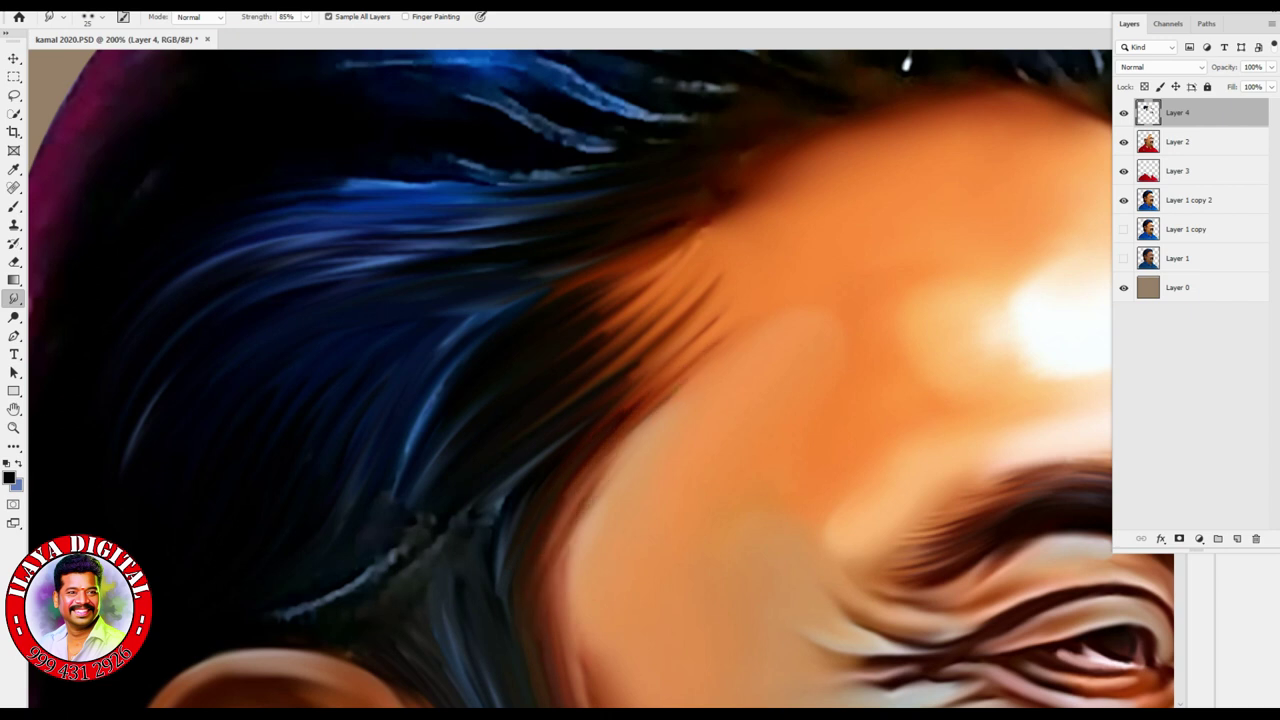
left_click_drag(690, 368, 569, 674)
left_click_drag(595, 465, 562, 572)
- Smudge the jagged light strands above the ear and sideburn into smooth hair blended with the blue side hair
left_click_drag(554, 456, 498, 615)
left_click_drag(522, 470, 474, 634)
left_click_drag(467, 494, 440, 560)
left_click_drag(430, 515, 270, 620)
left_click_drag(404, 540, 265, 625)
left_click_drag(438, 452, 299, 594)
left_click_drag(445, 385, 395, 475)
left_click_drag(470, 355, 307, 579)
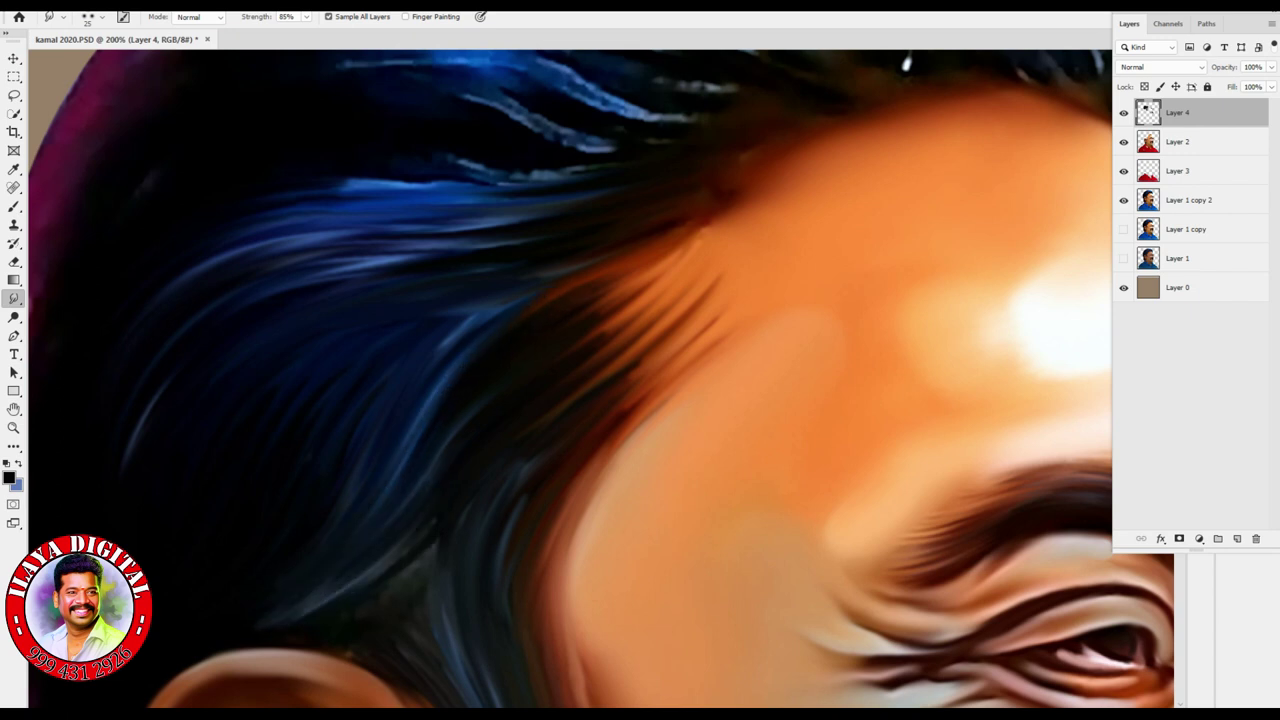
left_click_drag(374, 458, 660, 220)
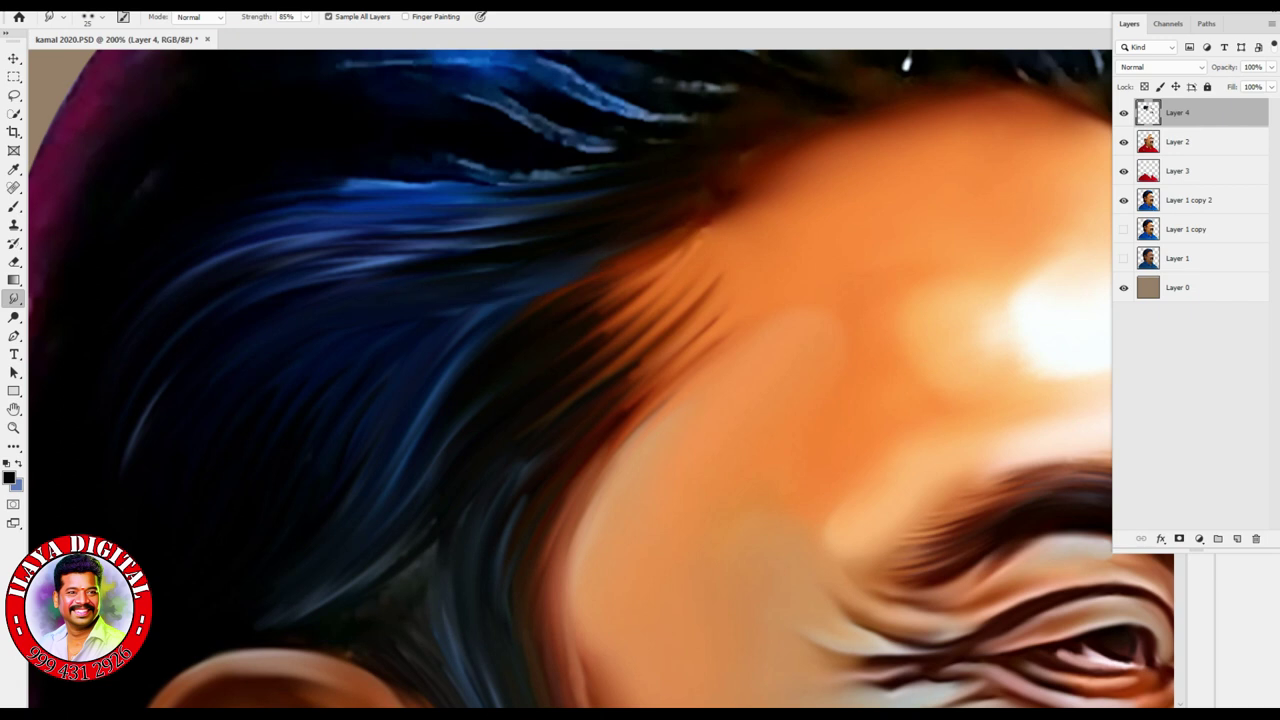
- Smudge the dark hair at the temple into fine strands sweeping up over the orange skin at the forehead hairline
left_click_drag(469, 376, 665, 244)
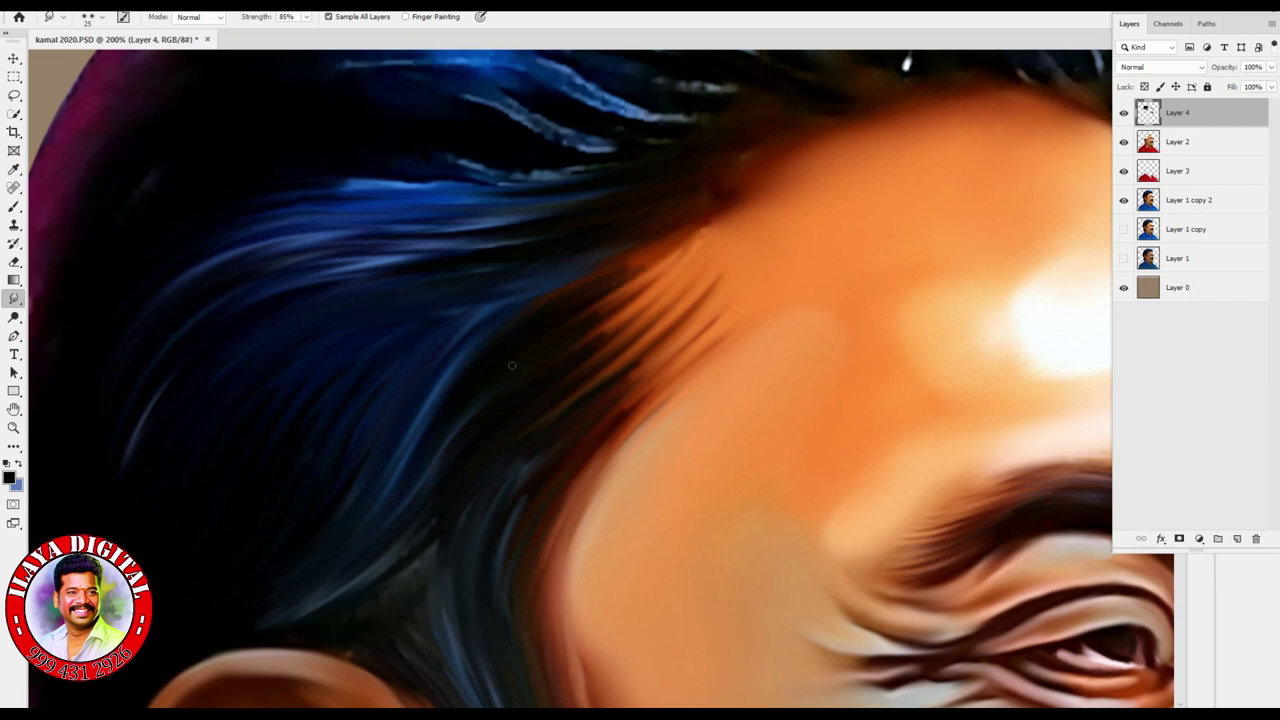
left_click_drag(486, 381, 690, 240)
left_click_drag(470, 420, 665, 250)
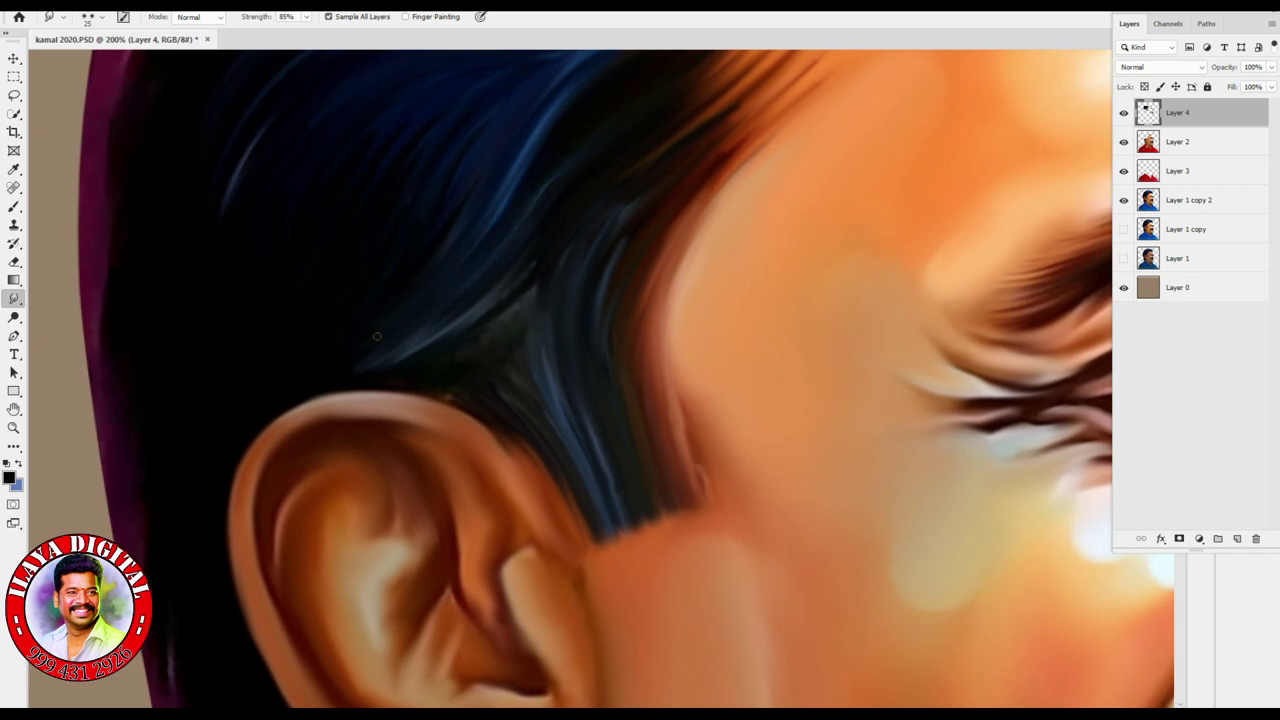
- Smudge the hair above the ear and the blue sideburn highlights into soft dark strands following the ear and forehead edge
mouse_move(445, 365)
left_mouse_down()
mouse_move(372, 357)
mouse_move(295, 405)
left_mouse_up()
mouse_move(440, 340)
left_mouse_down()
mouse_move(370, 360)
mouse_move(295, 408)
left_mouse_up()
left_click_drag(439, 395, 304, 398)
left_click_drag(578, 444, 588, 496)
mouse_move(431, 355)
left_mouse_down()
mouse_move(500, 320)
mouse_move(526, 397)
left_mouse_up()
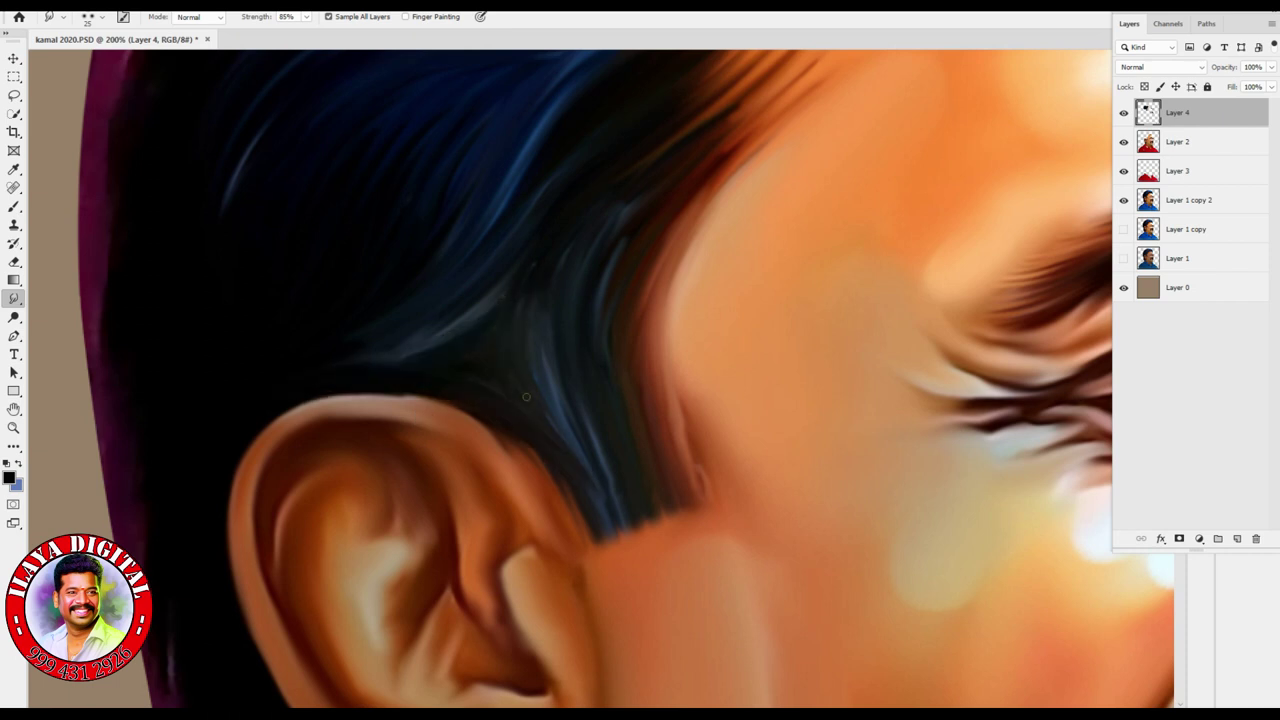
left_click_drag(507, 268, 424, 338)
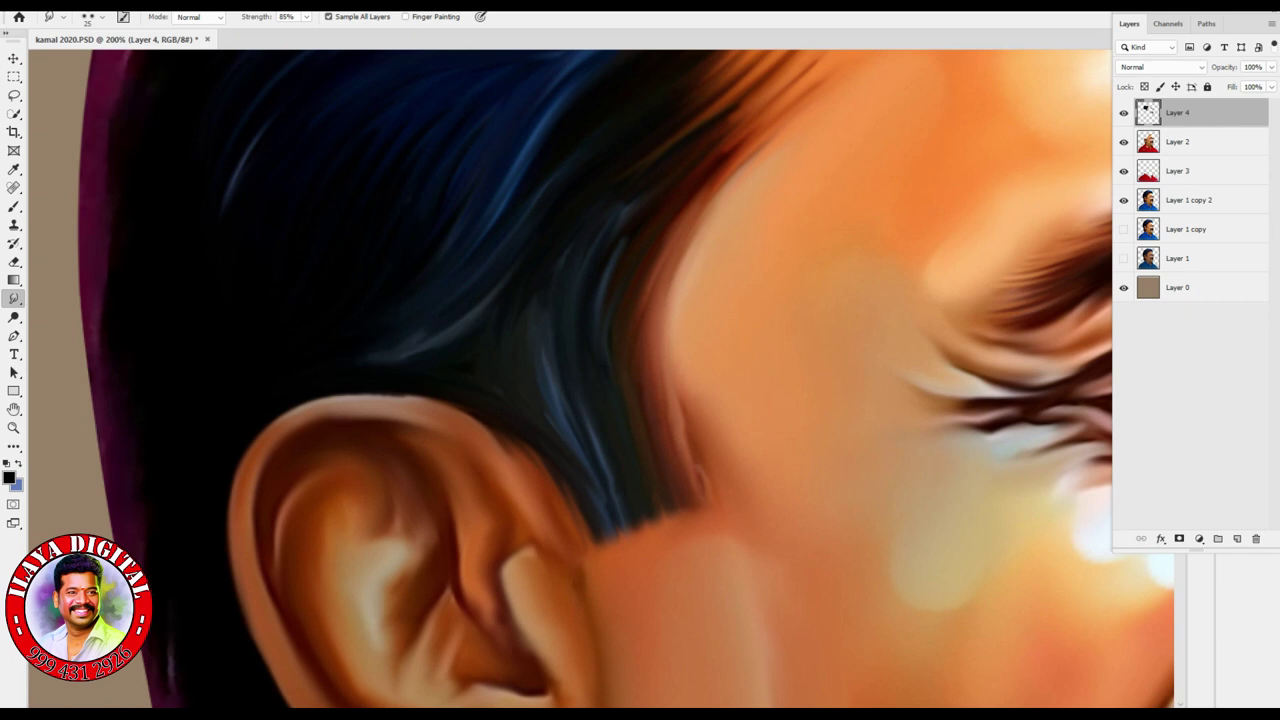
left_click_drag(581, 247, 577, 435)
left_click_drag(646, 258, 668, 458)
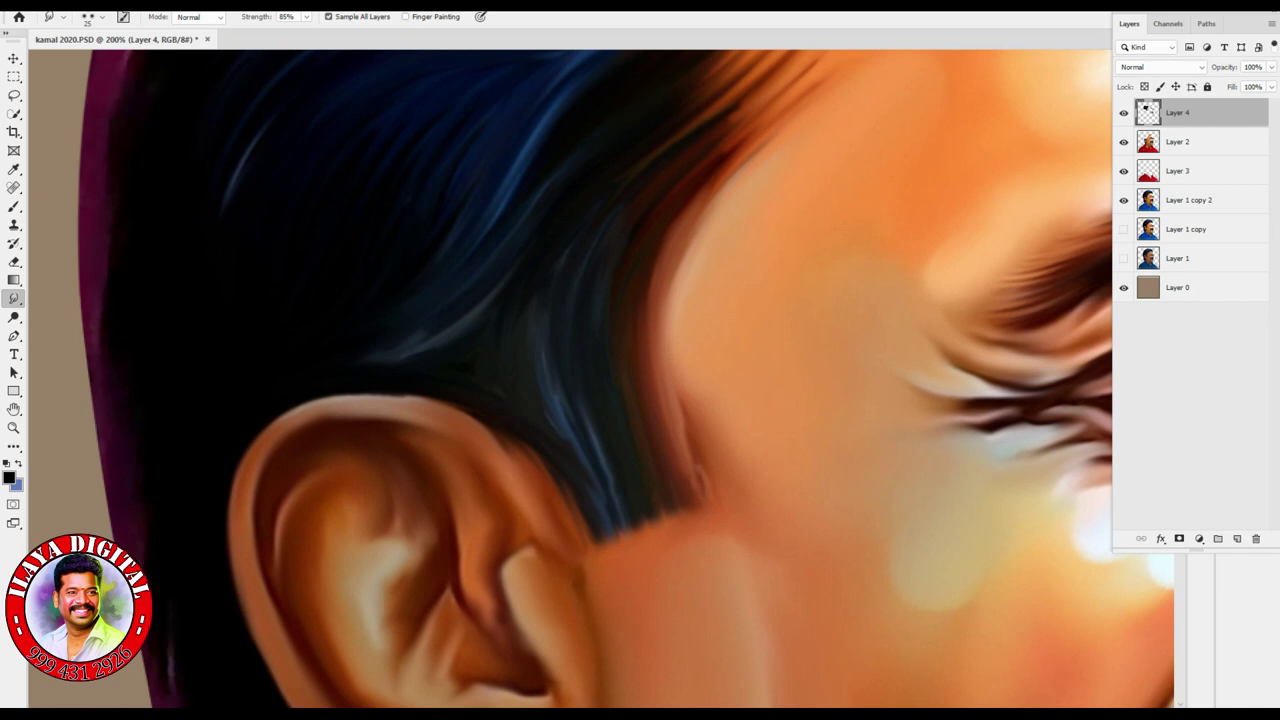
- Load the outline of Layer 1 copy as a selection and smudge the nape hair and its purple edge into strands
left_click(1148, 229, "ctrl")
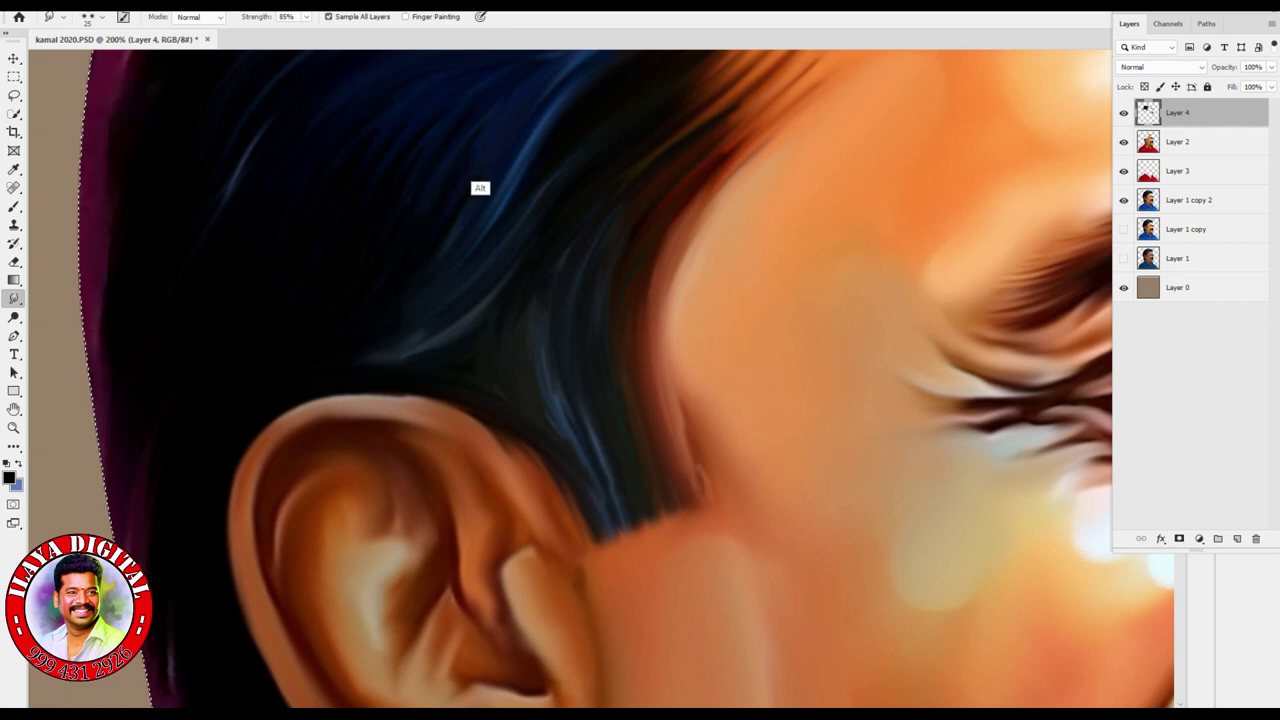
left_click_drag(391, 465, 581, 215)
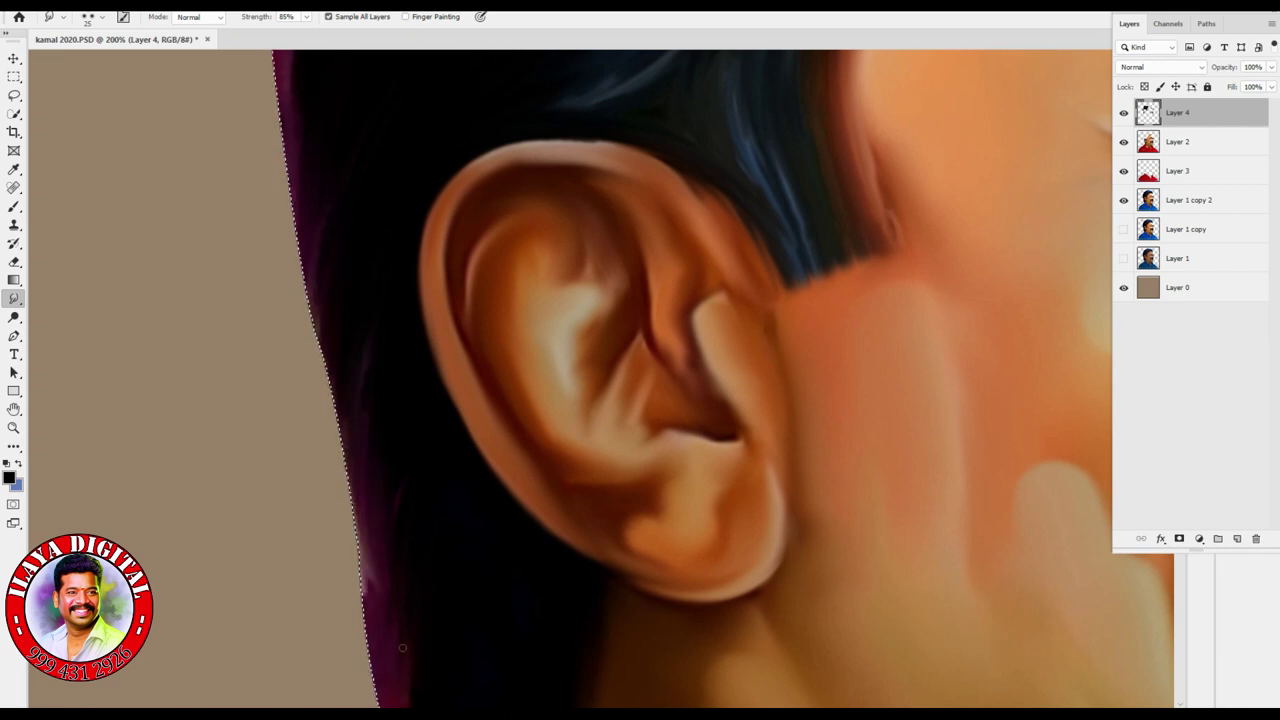
scroll(458, 272, "down", 5)
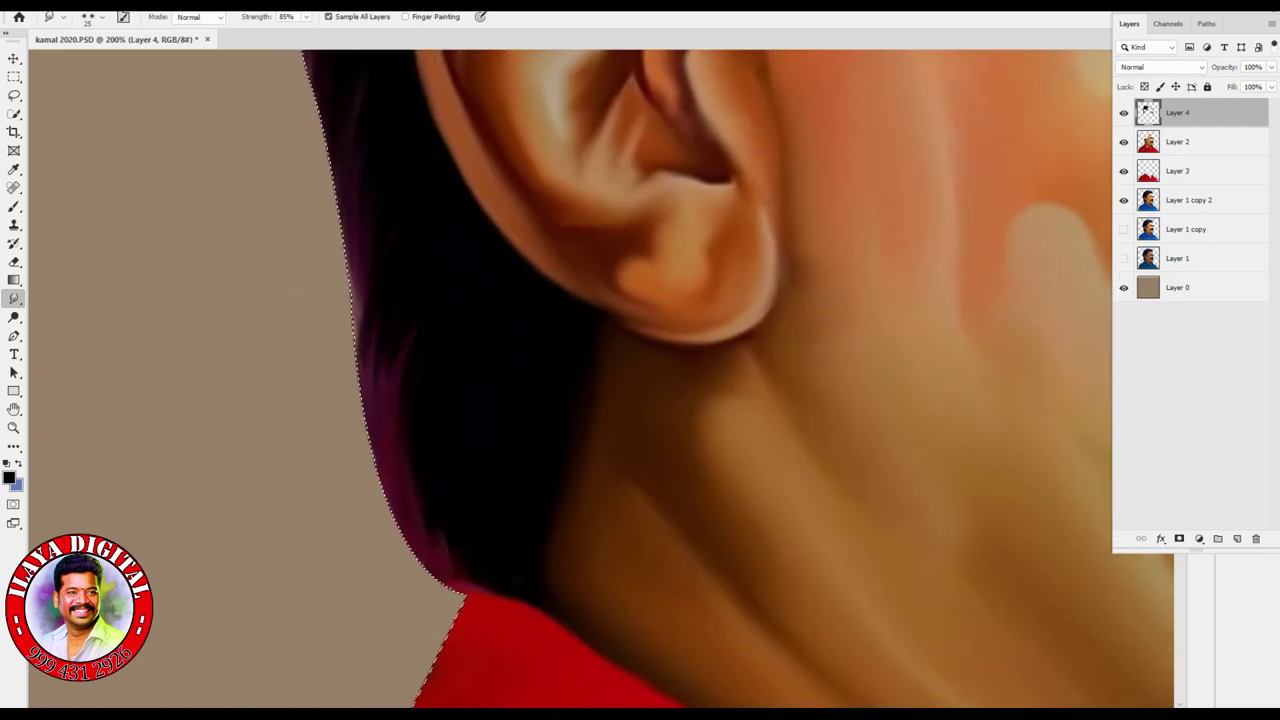
left_click_drag(478, 566, 508, 600)
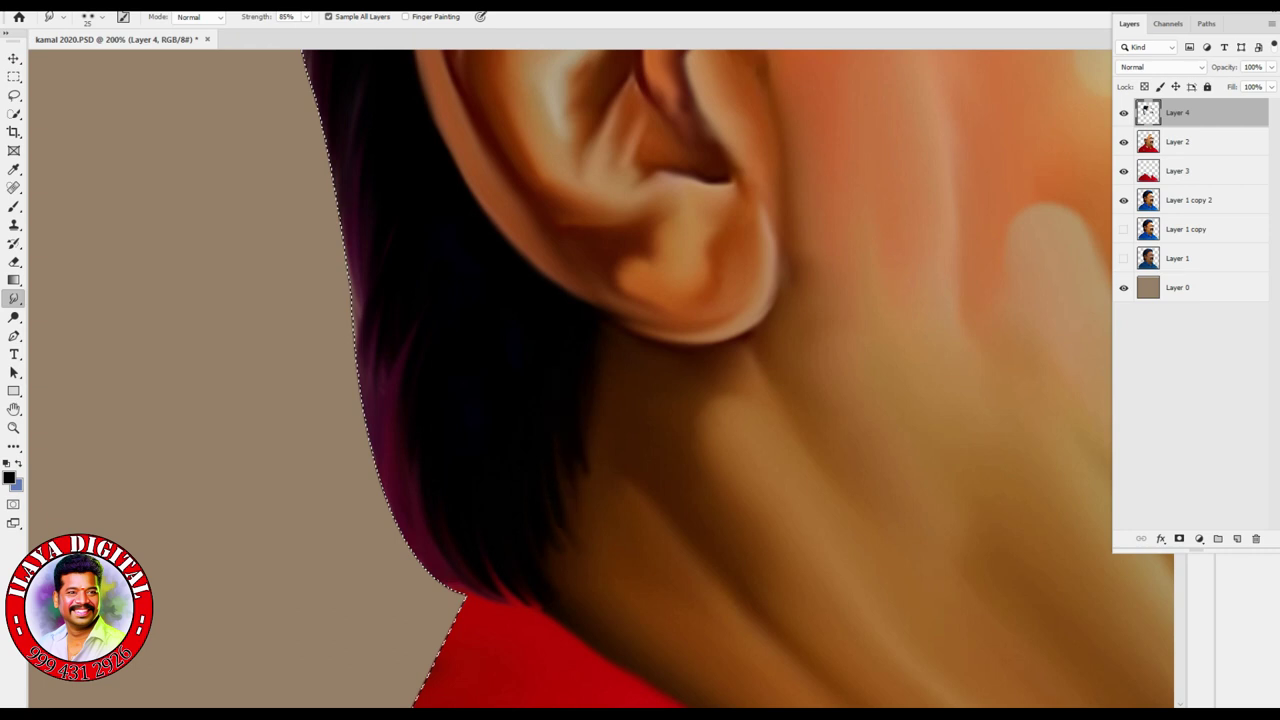
left_click_drag(548, 552, 562, 596)
left_click_drag(578, 522, 595, 574)
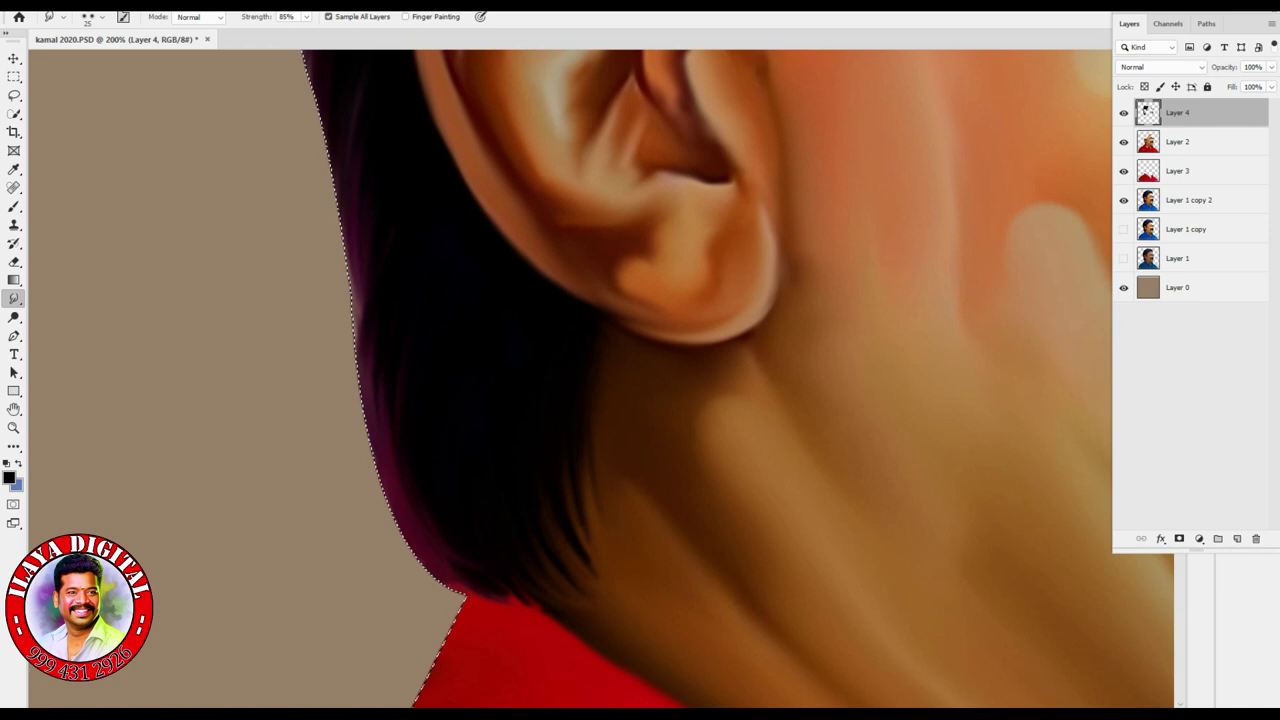
scroll(600, 380, "up", 5)
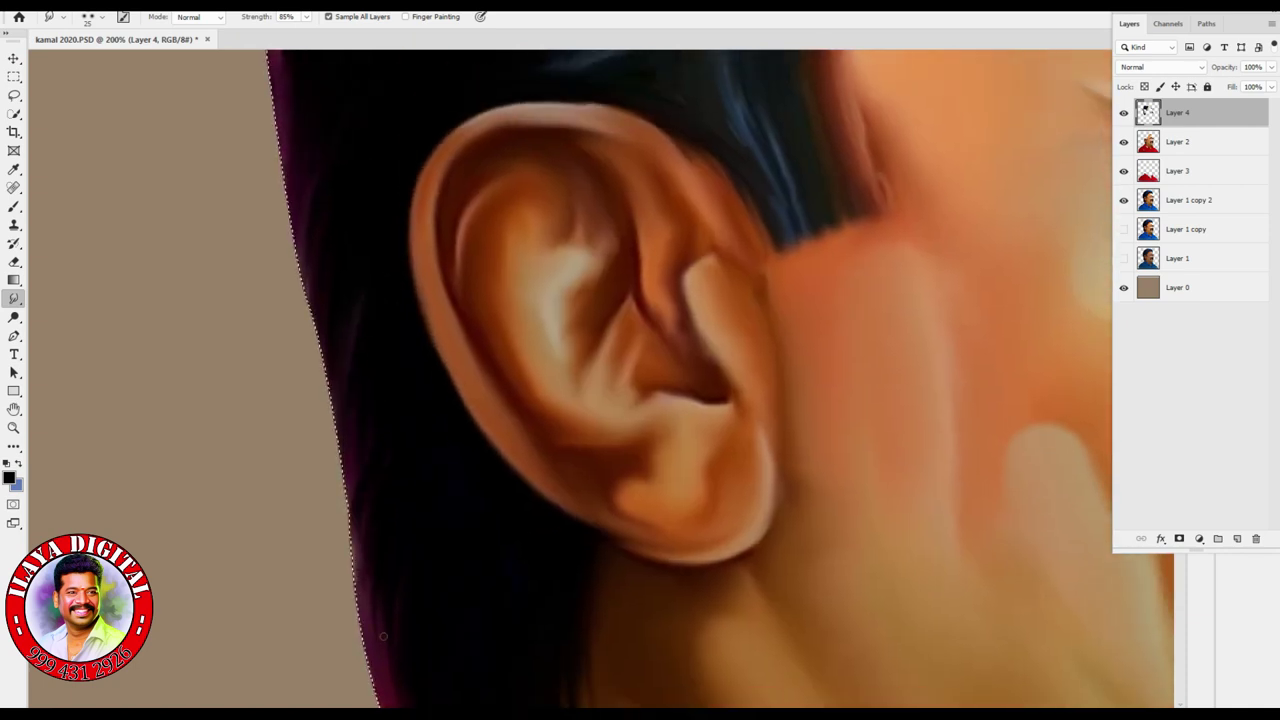
scroll(375, 480, "down", 5)
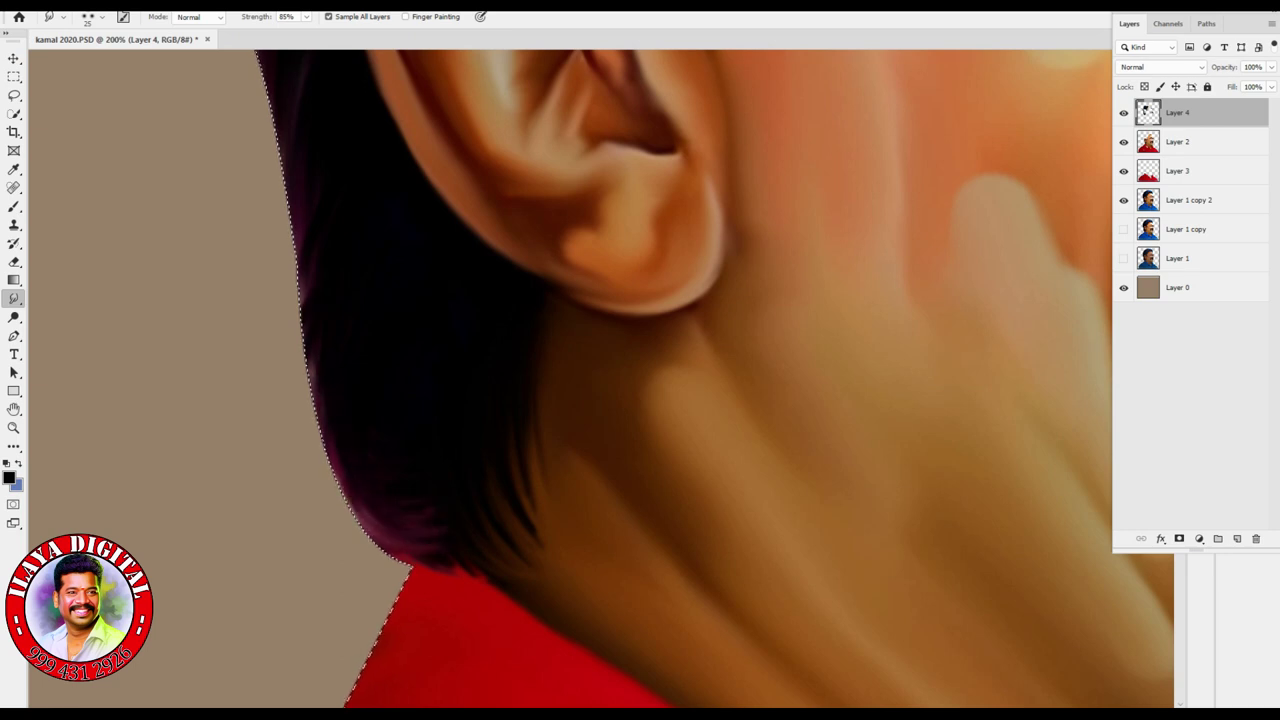
left_click_drag(502, 516, 545, 550)
mouse_move(538, 462)
left_mouse_down()
mouse_move(576, 532)
mouse_move(580, 504)
left_mouse_up()
left_click_drag(508, 442, 548, 476)
key("ctrl+z")
key("ctrl+z")
key("ctrl+z")
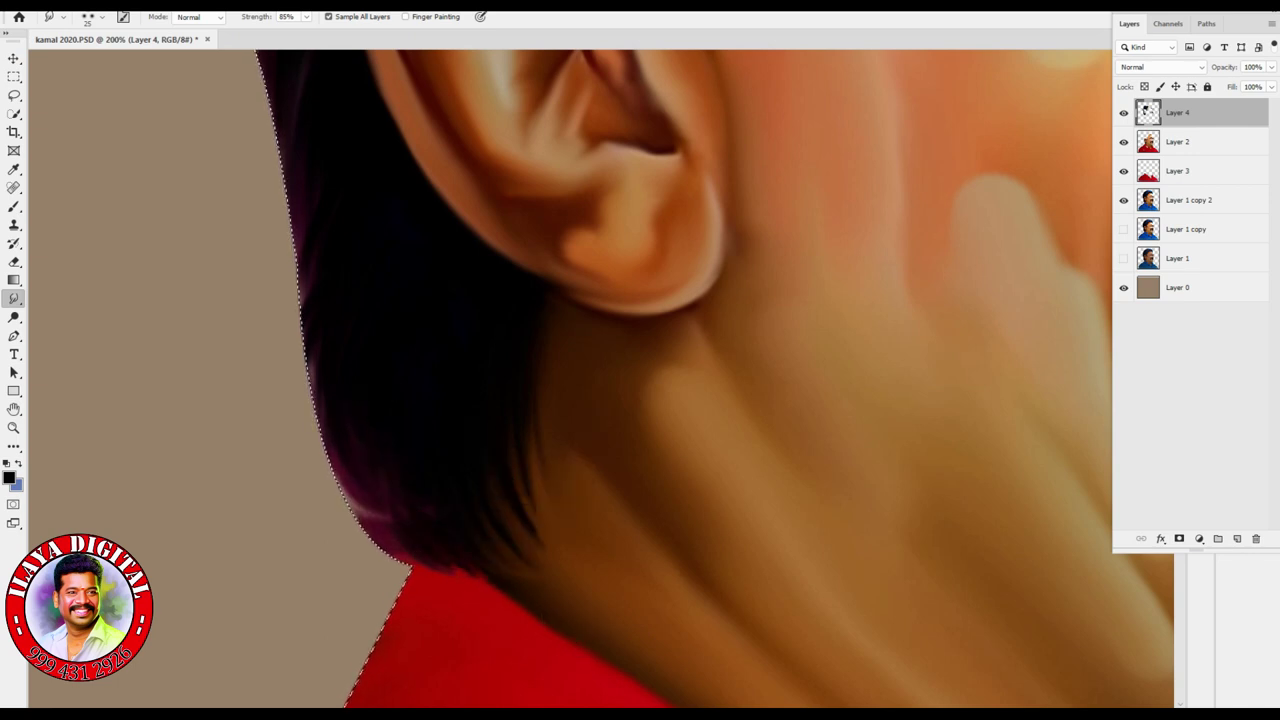
- Smudge the hair tips at the nape outward over the neck skin in short fine strands
left_click_drag(498, 488, 540, 556)
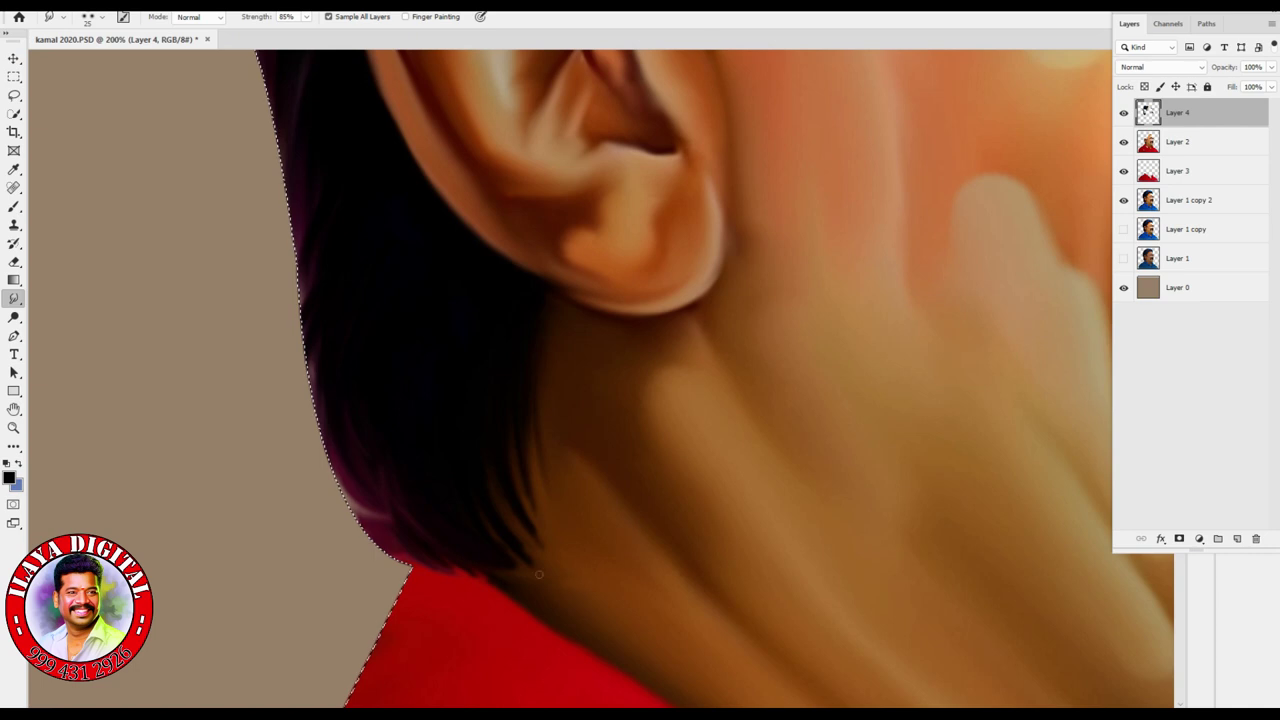
left_click_drag(494, 484, 575, 548)
left_click_drag(531, 435, 548, 420)
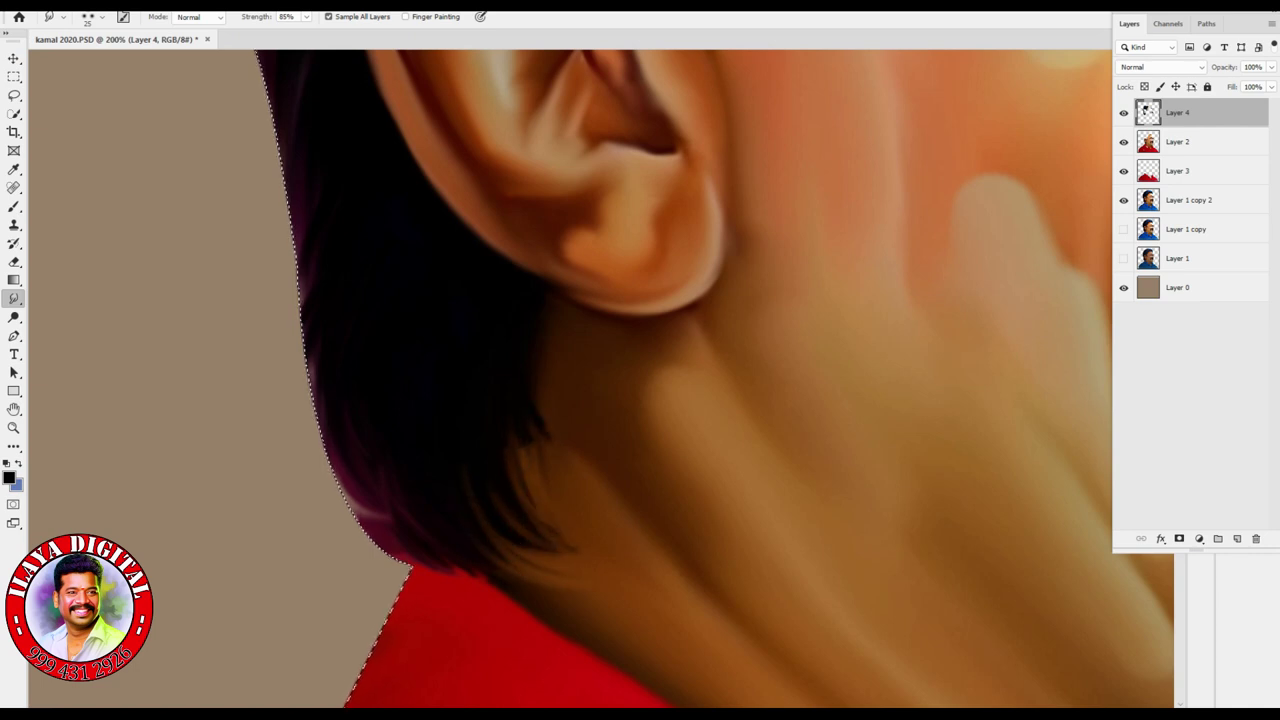
left_click_drag(520, 470, 575, 525)
left_click_drag(515, 450, 545, 510)
- Smudge the purple edge of the back hair behind and above the ear into dark strands running along the head outline
scroll(640, 380, "up", 8)
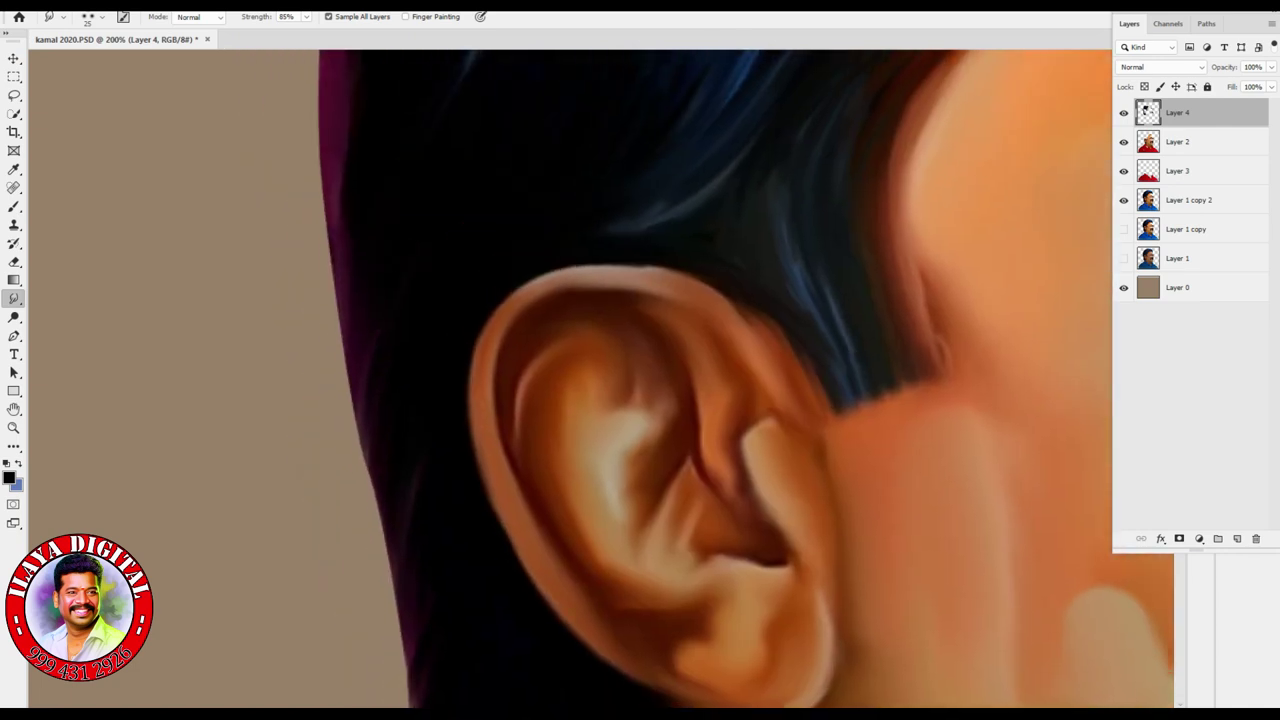
left_click_drag(395, 420, 370, 265)
left_click_drag(395, 385, 368, 258)
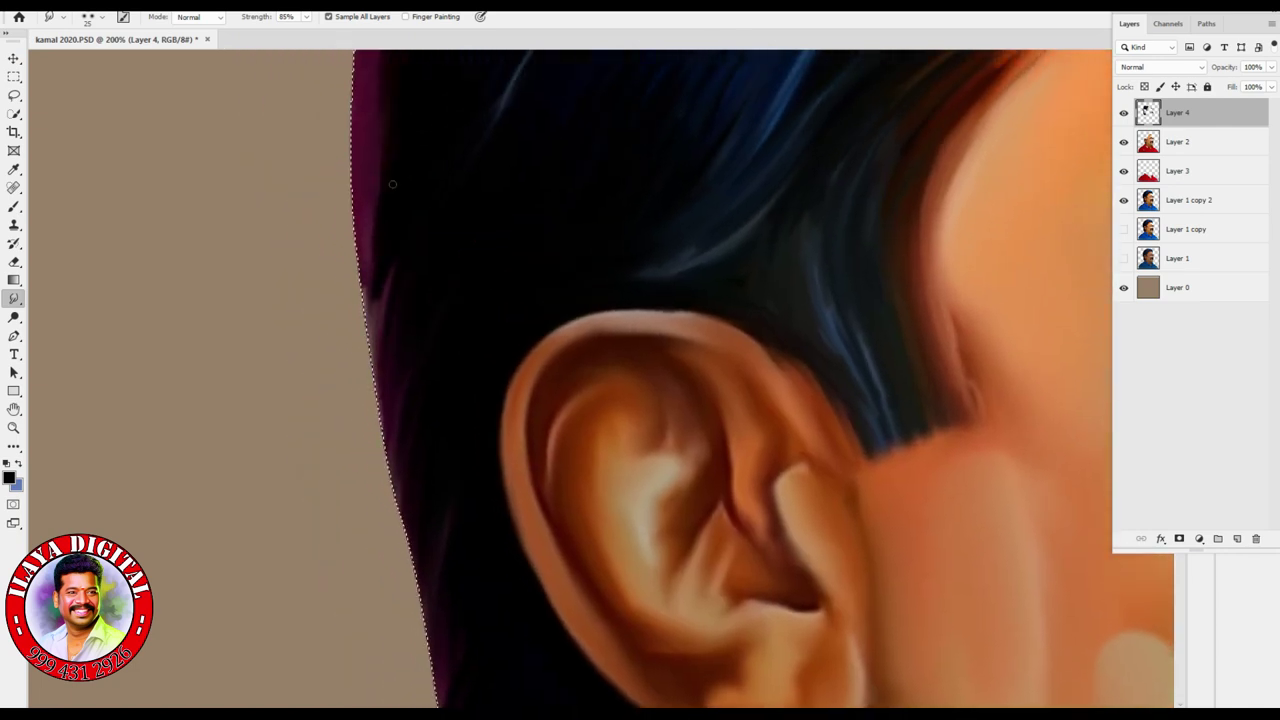
left_click_drag(402, 340, 360, 165)
left_click_drag(392, 312, 355, 138)
- Smudge the purple rim at the back of the head into long curved strands blending into the black hair
scroll(452, 76, "up", 10)
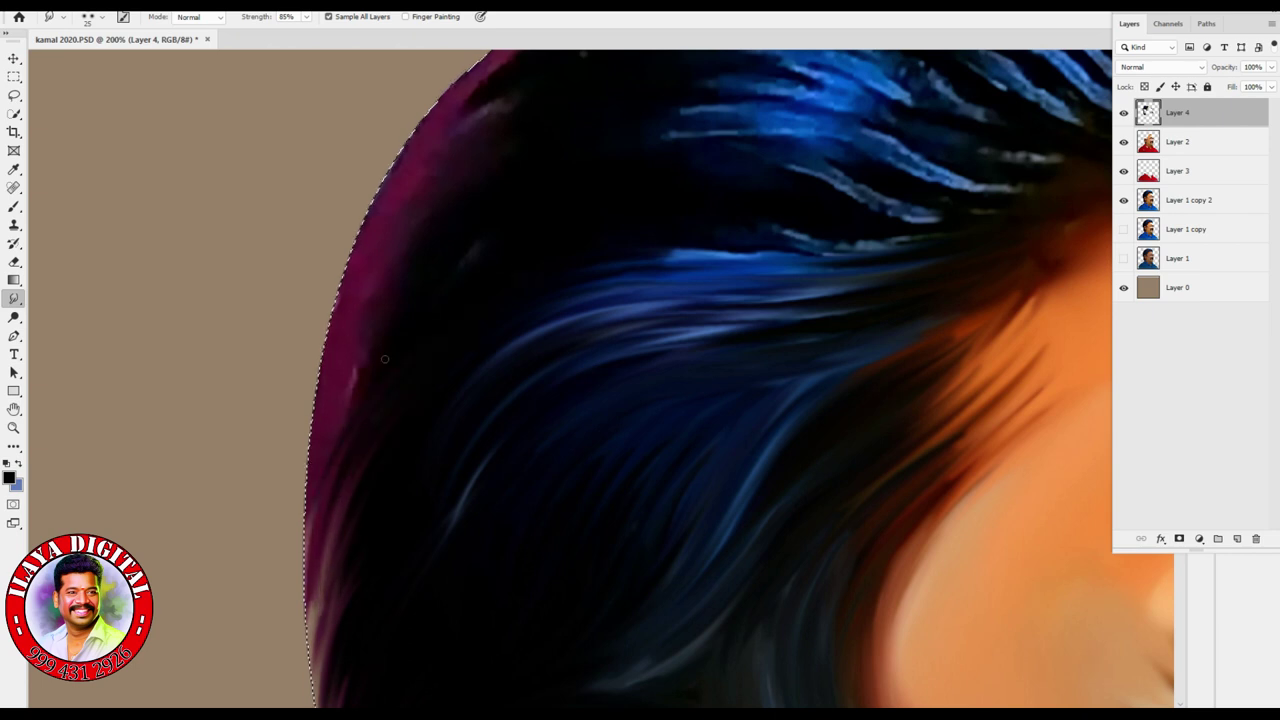
left_click_drag(376, 400, 340, 338)
left_click_drag(368, 266, 430, 330)
left_click_drag(320, 395, 440, 240)
mouse_move(350, 322)
left_mouse_down()
mouse_move(465, 205)
mouse_move(381, 253)
mouse_move(460, 90)
left_mouse_up()
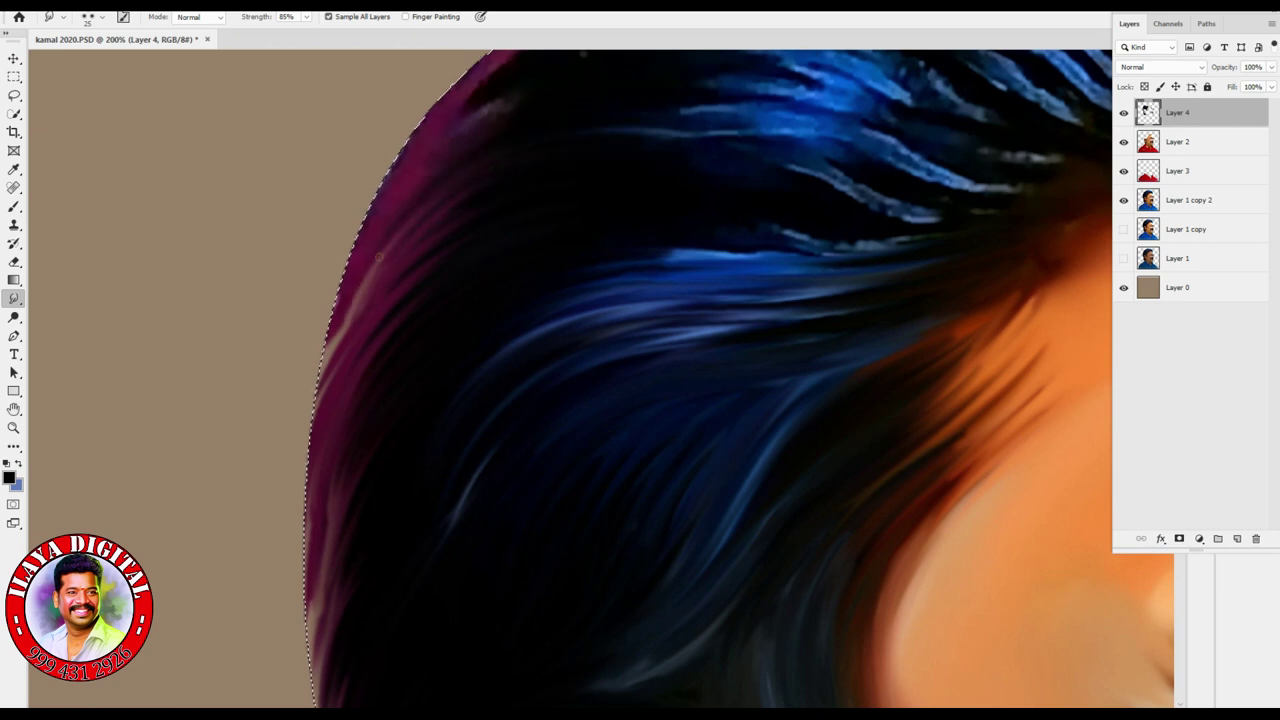
mouse_move(345, 285)
left_mouse_down()
mouse_move(517, 98)
mouse_move(560, 82)
left_mouse_up()
left_click_drag(465, 112, 590, 78)
left_click_drag(335, 325, 430, 210)
left_click_drag(312, 690, 330, 330)
left_click_drag(308, 520, 395, 280)
left_click_drag(310, 670, 340, 460)
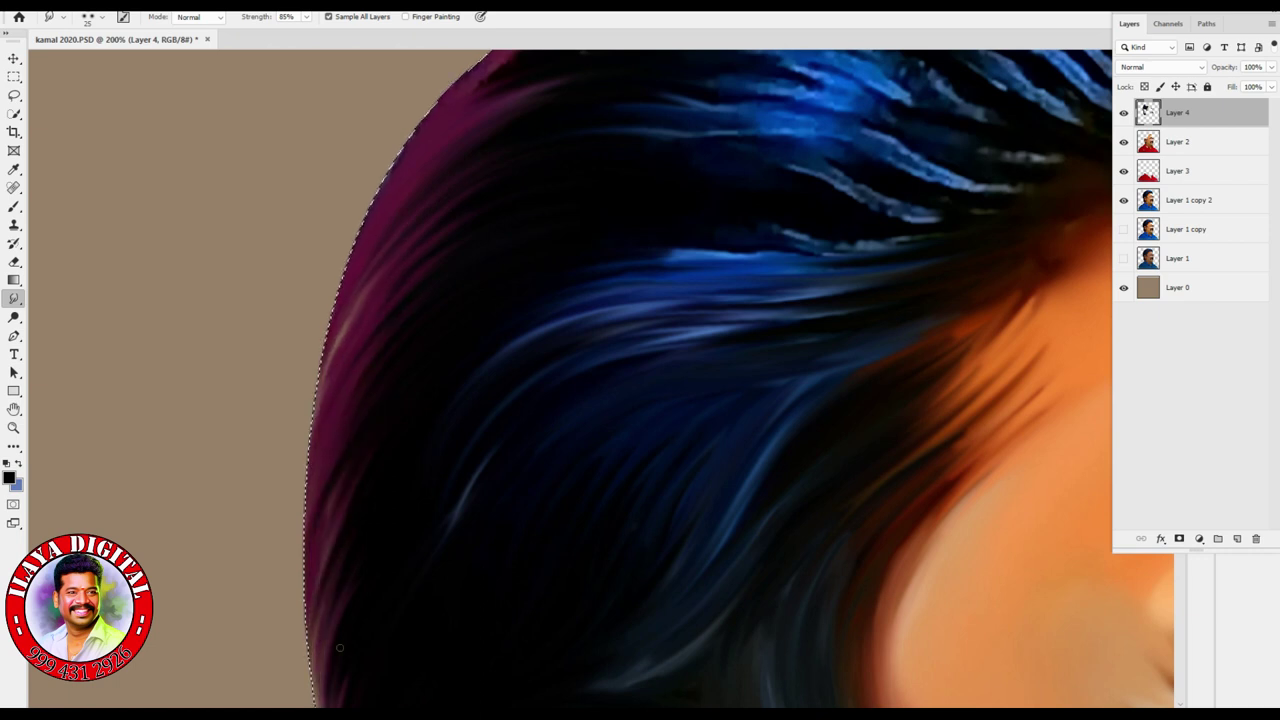
- Smudge the jagged light streaks below the blue side highlight into smooth strands flowing toward the temple hairline
scroll(602, 378, "up", 5)
scroll(592, 378, "down", 1)
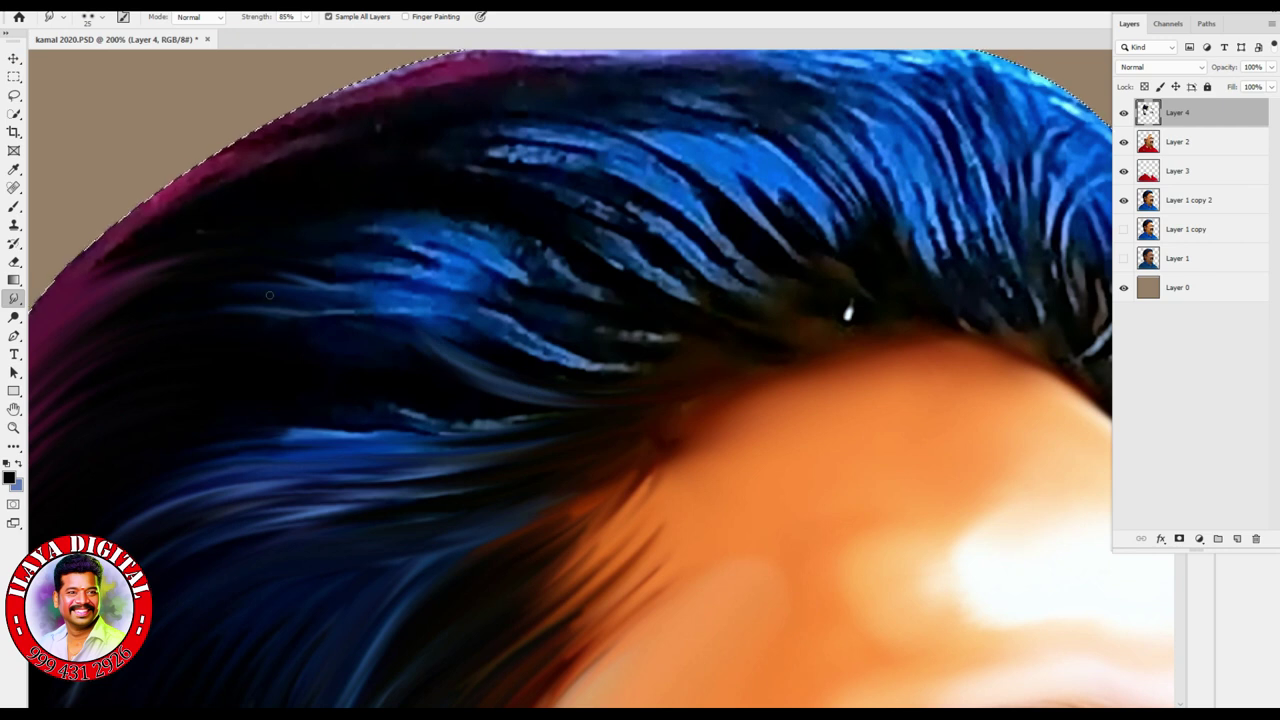
mouse_move(400, 298)
left_mouse_down()
mouse_move(670, 365)
mouse_move(590, 364)
mouse_move(420, 316)
left_mouse_up()
left_click_drag(672, 370, 370, 300)
left_click_drag(250, 312, 462, 345)
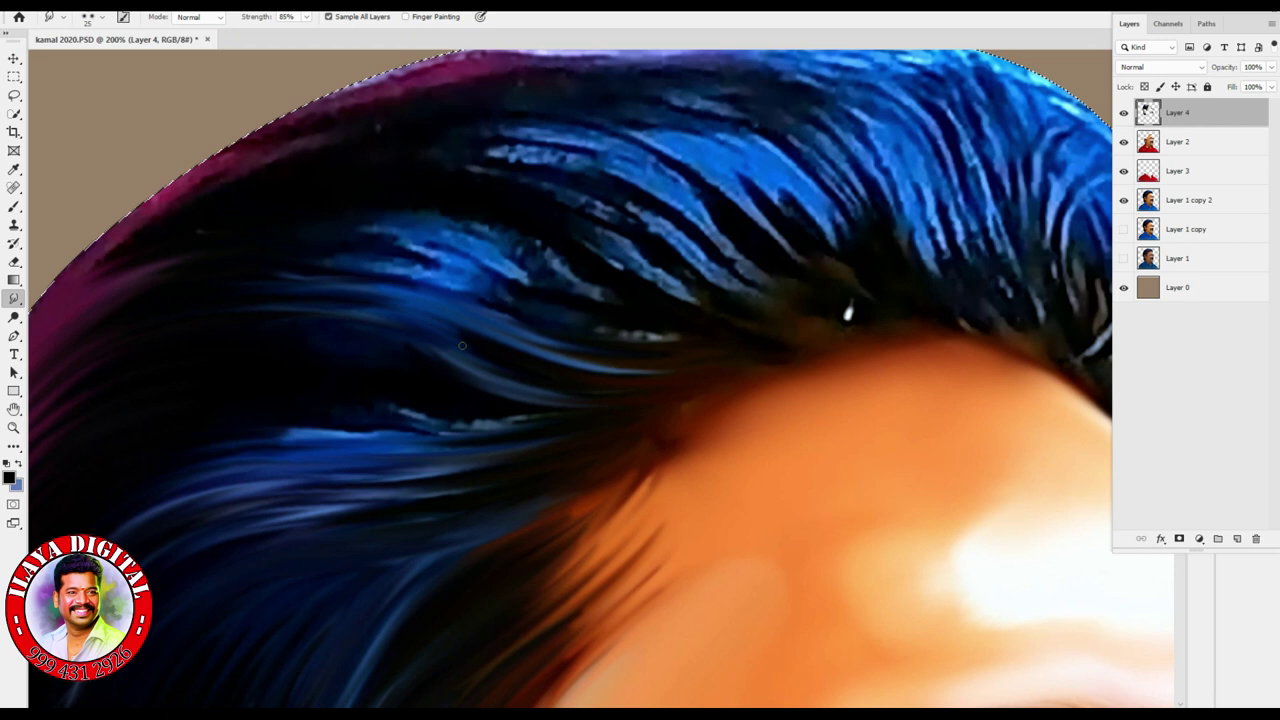
left_click_drag(236, 328, 637, 393)
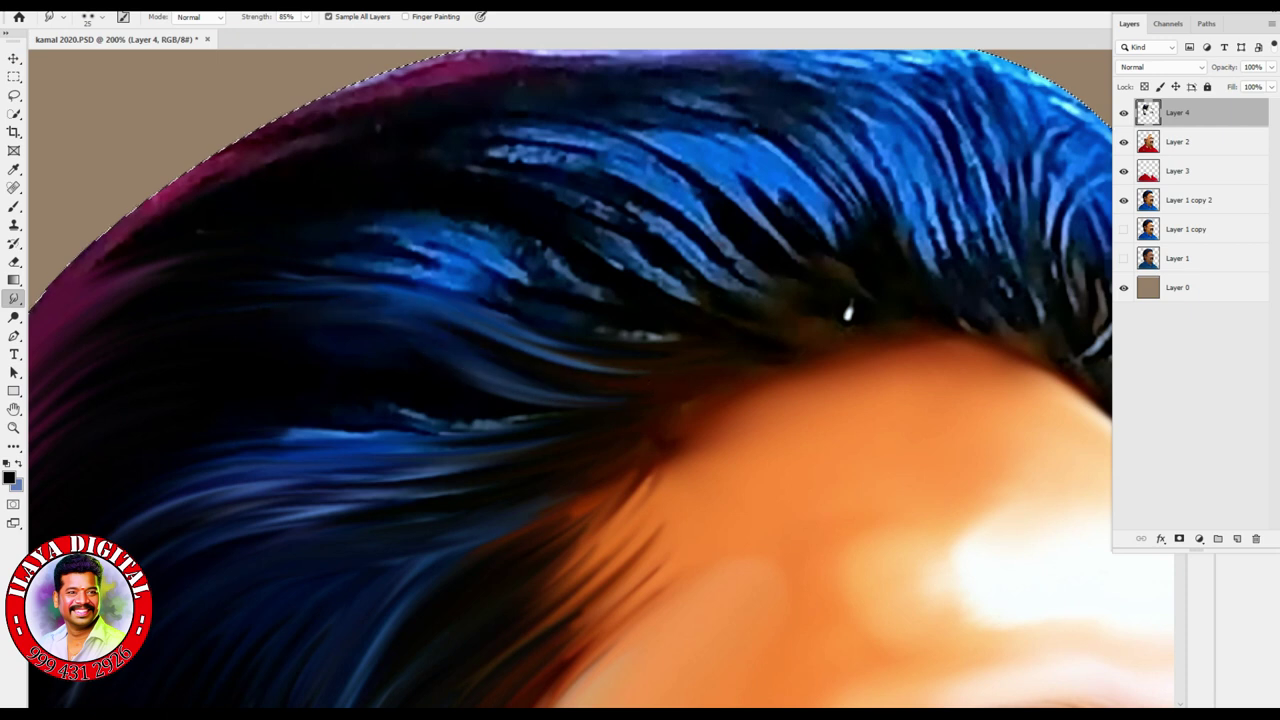
- Smudge the light streak above the lower blue band and the adjoining temple hairline into smooth blended strands
mouse_move(286, 432)
left_mouse_down()
mouse_move(583, 413)
mouse_move(260, 428)
left_mouse_up()
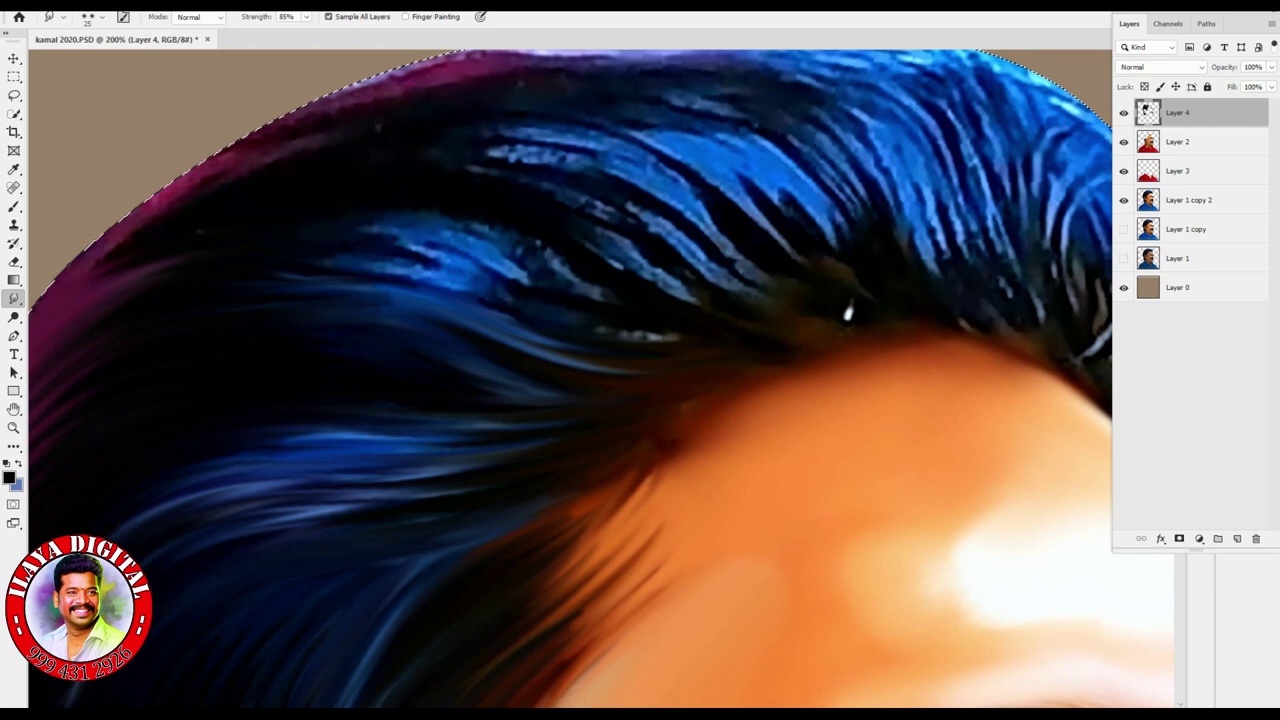
left_click_drag(357, 437, 663, 397)
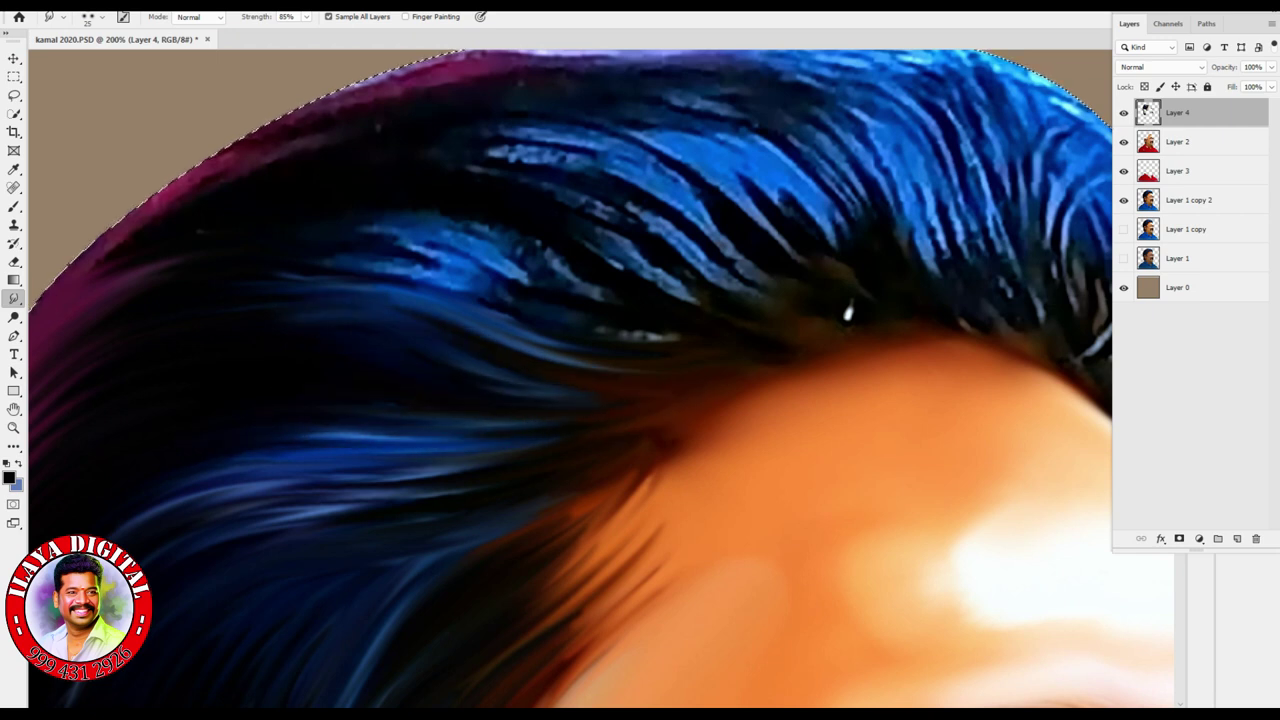
mouse_move(646, 450)
left_mouse_down()
mouse_move(528, 494)
mouse_move(618, 468)
left_mouse_up()
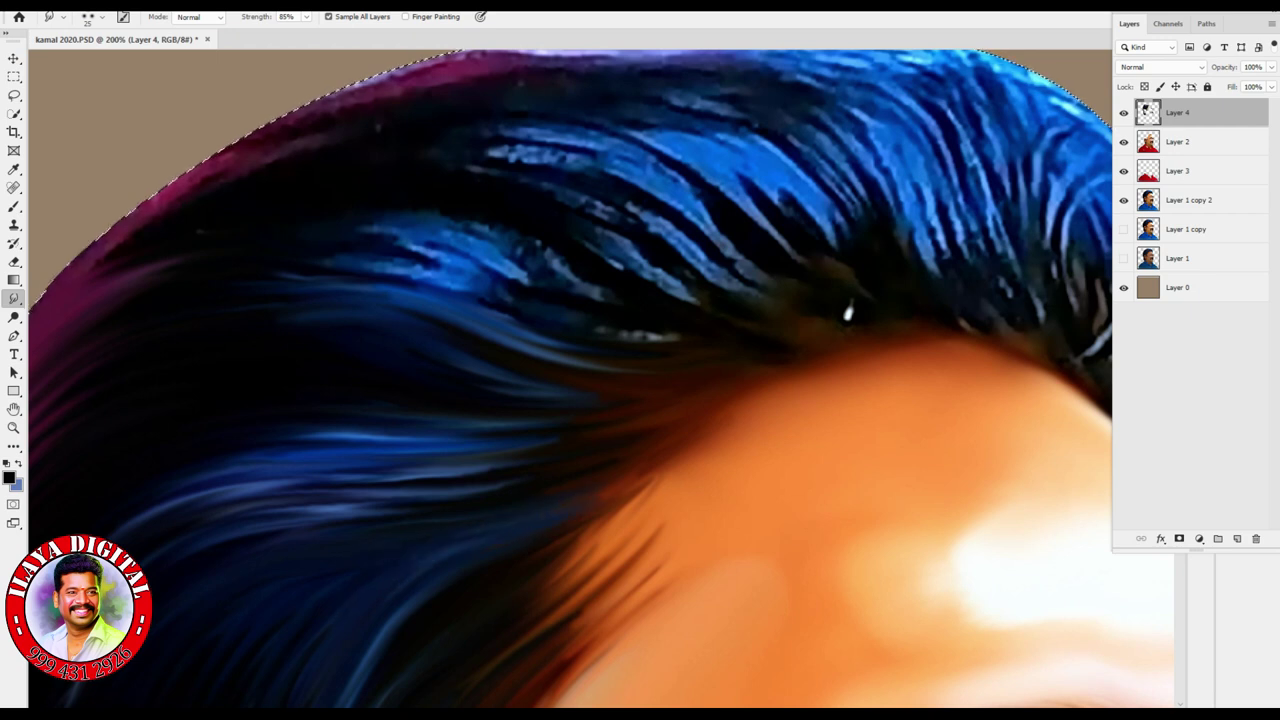
- Smudge the bright blue highlight clump on the side hair into smooth strands sweeping toward the forehead hairline
left_click_drag(356, 259, 636, 299)
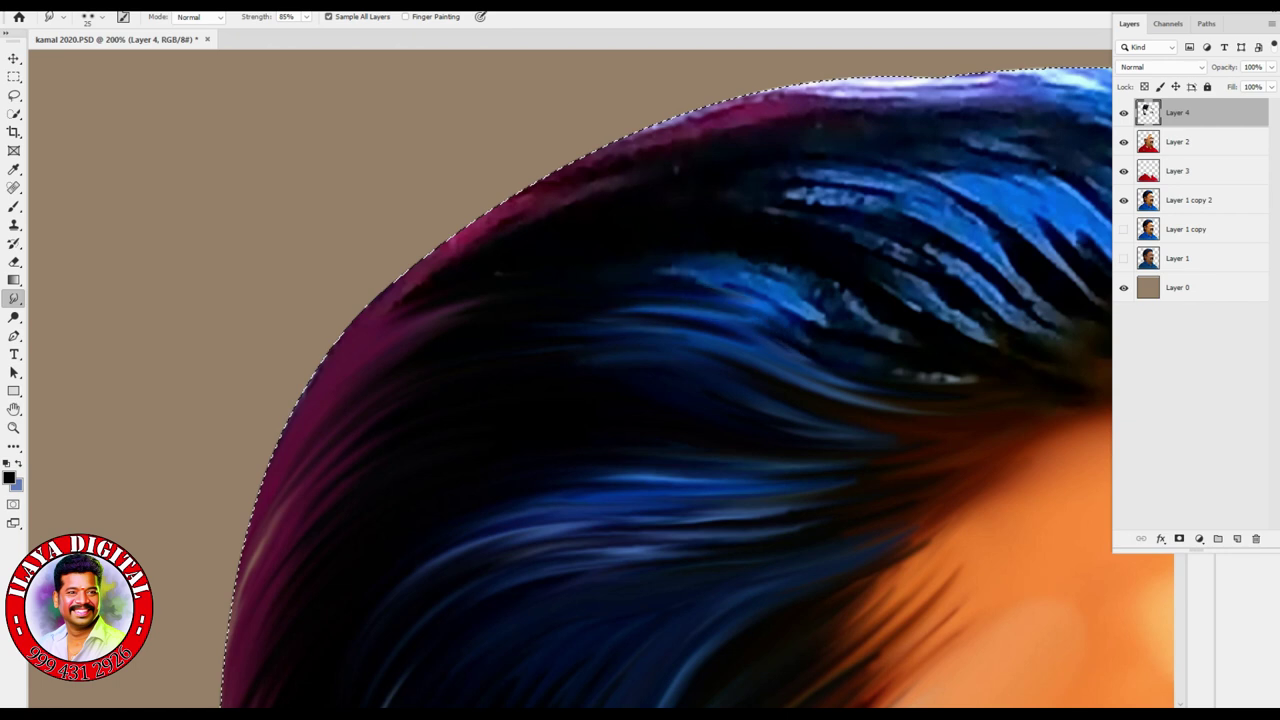
left_click_drag(800, 320, 370, 275)
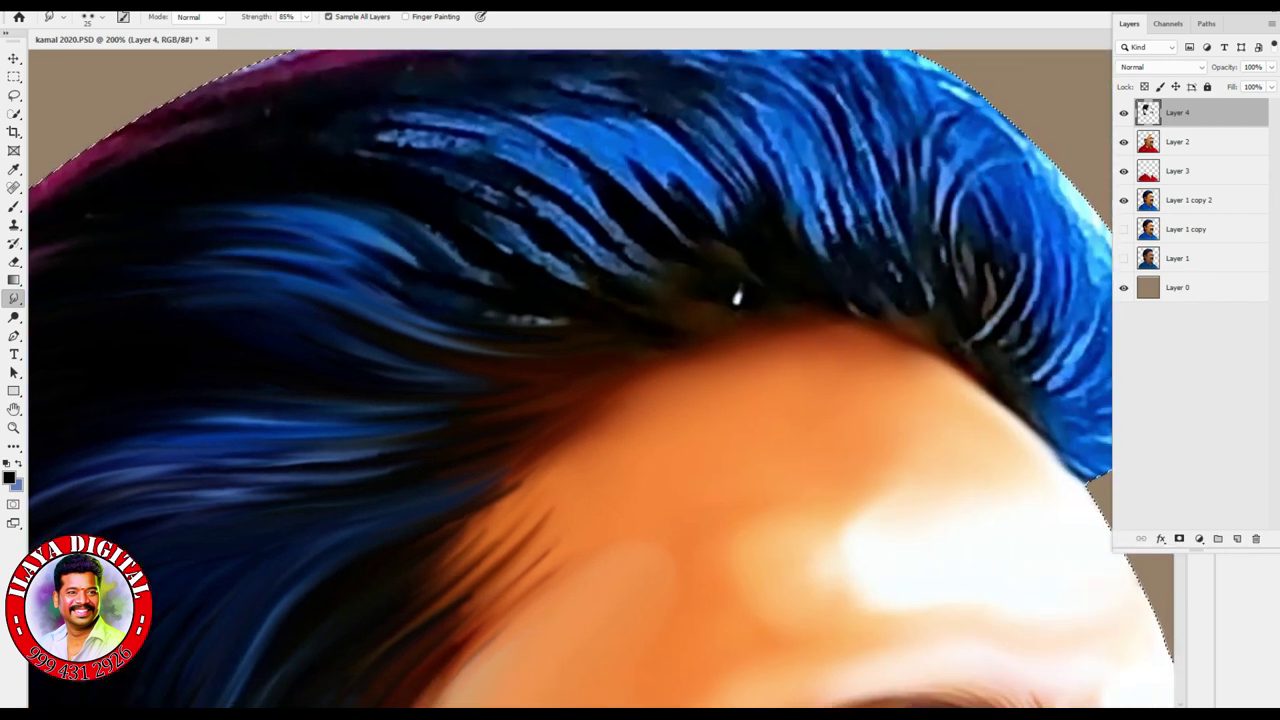
left_click_drag(700, 300, 730, 454)
left_click_drag(465, 280, 535, 300)
mouse_move(345, 268)
left_mouse_down()
mouse_move(470, 300)
mouse_move(640, 390)
left_mouse_up()
left_click_drag(600, 345, 680, 420)
left_click_drag(410, 258, 585, 345)
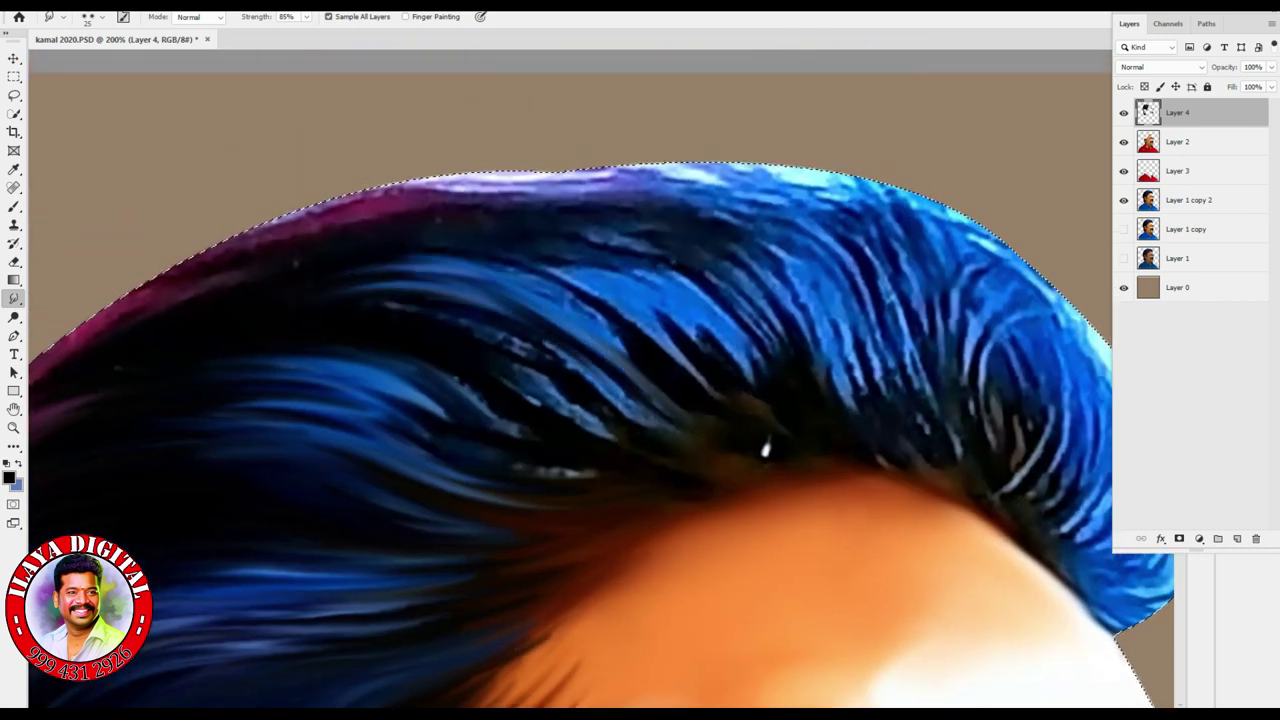
- Smudge the rough upper blue highlights between the crown and the hairline into long curved strands
left_click_drag(405, 322, 555, 360)
left_click_drag(350, 302, 500, 345)
left_click_drag(410, 318, 570, 395)
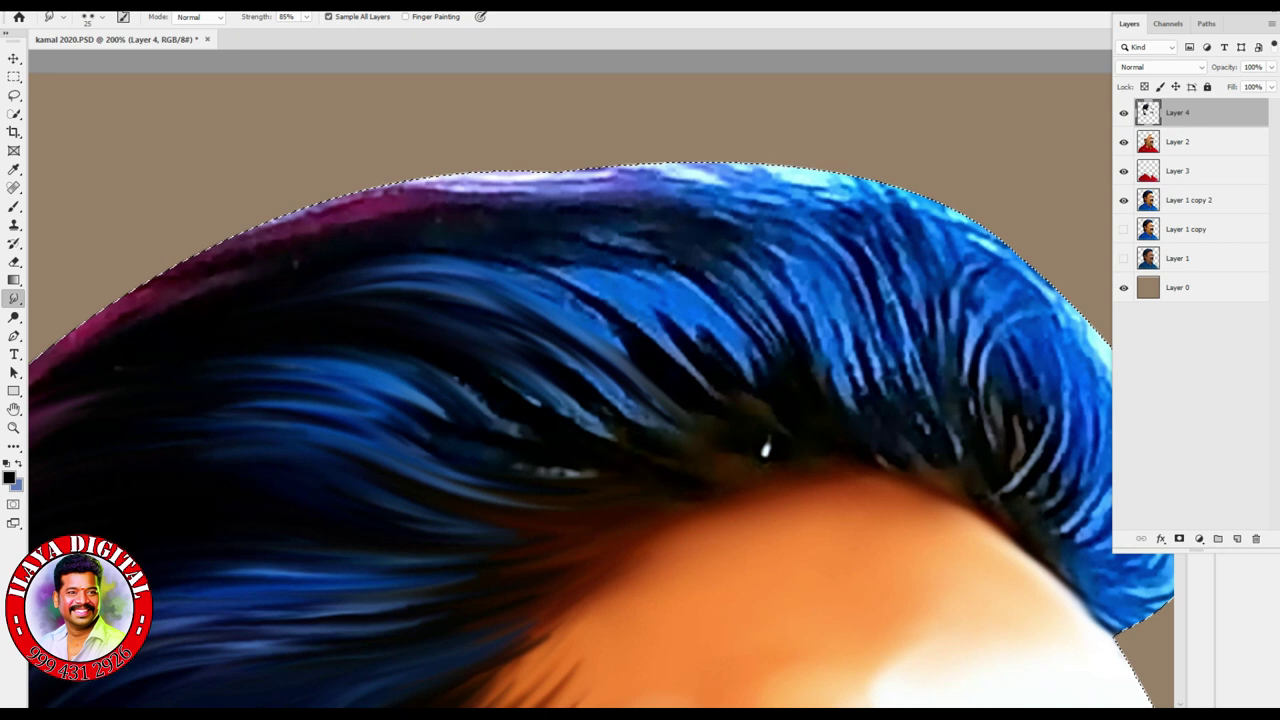
mouse_move(500, 362)
left_mouse_down()
mouse_move(618, 440)
mouse_move(678, 460)
left_mouse_up()
left_click_drag(476, 335, 620, 430)
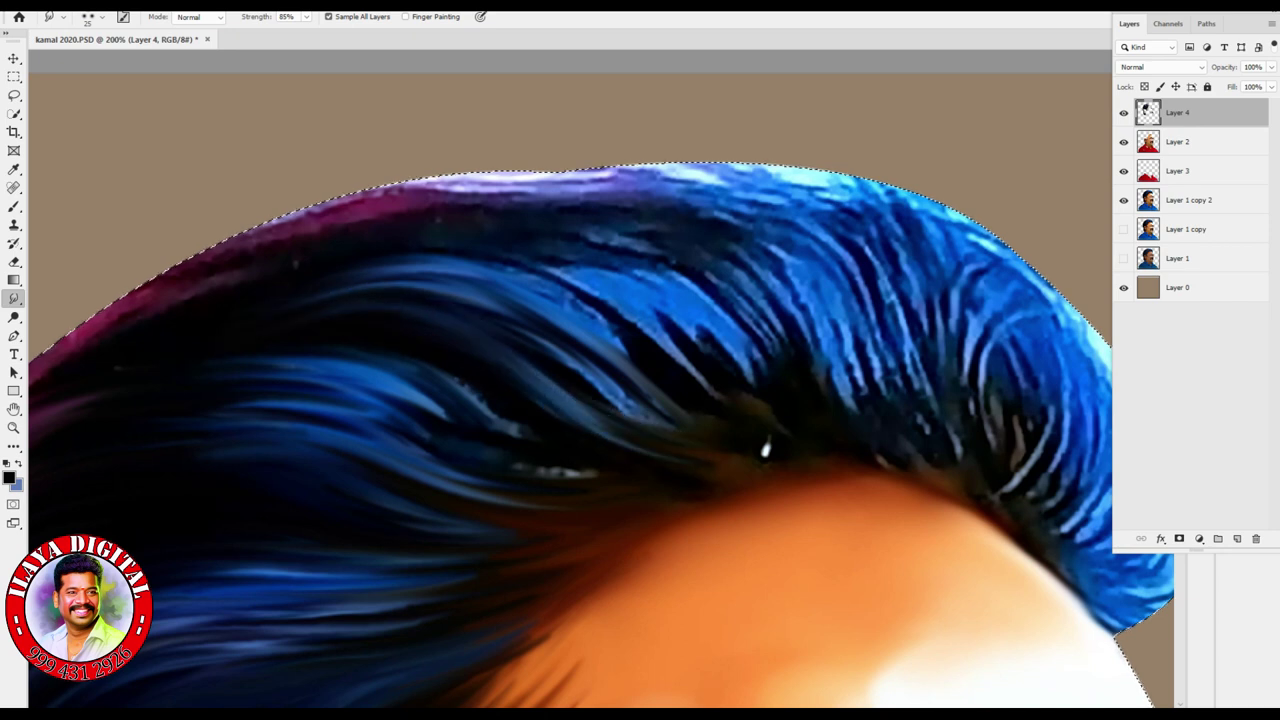
- Smudge the light flecks just above the forehead hairline into the surrounding blue and black side strands
left_click_drag(300, 372, 560, 450)
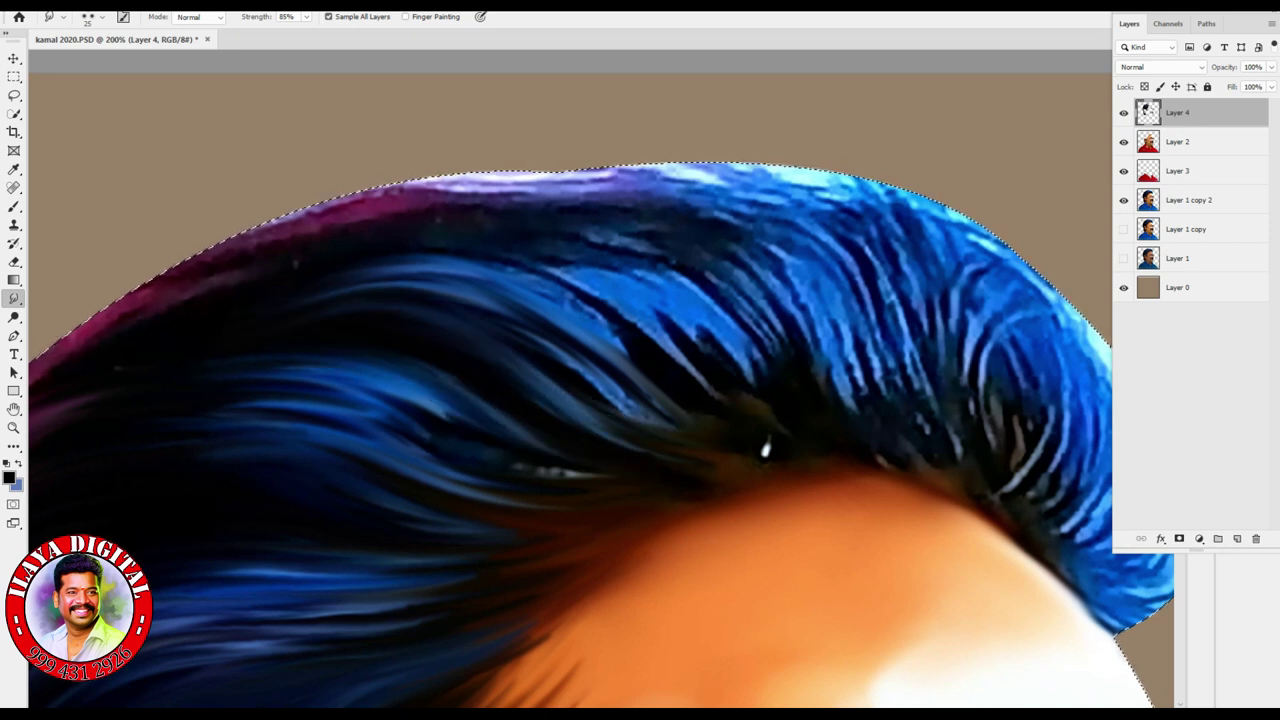
left_click_drag(260, 375, 630, 480)
left_click_drag(215, 380, 440, 430)
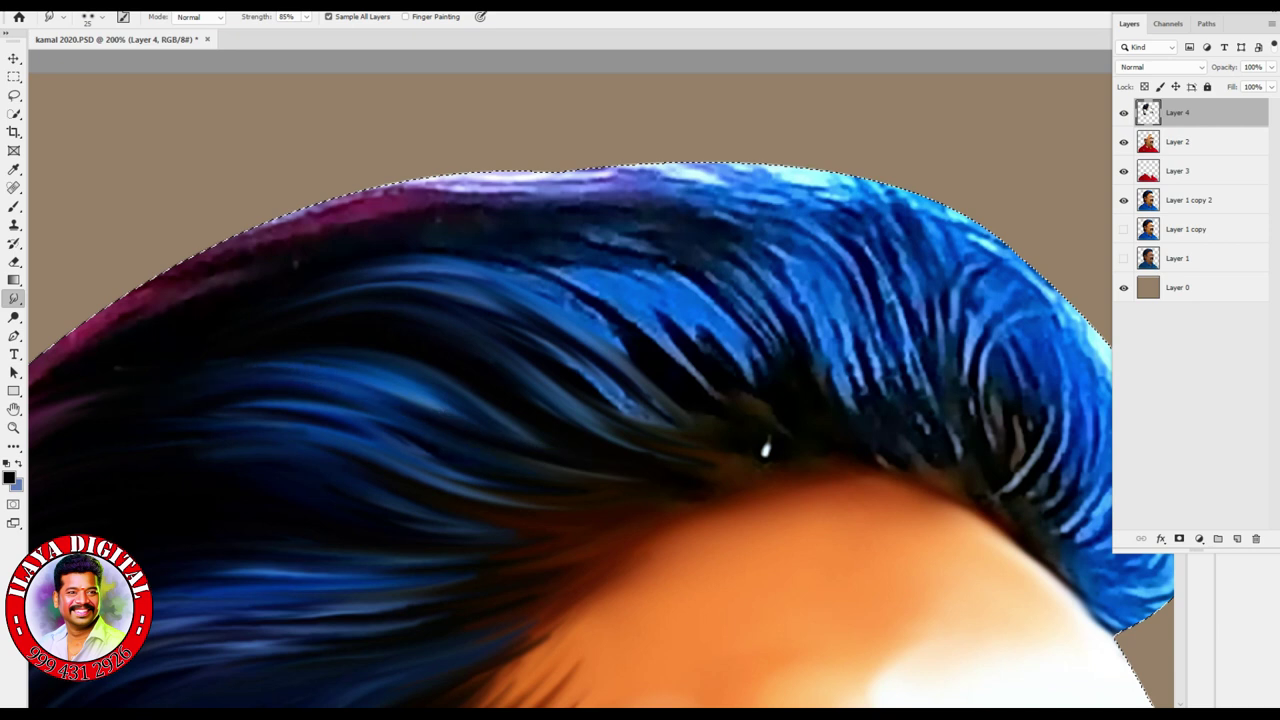
left_click_drag(260, 400, 485, 478)
left_click_drag(220, 425, 525, 500)
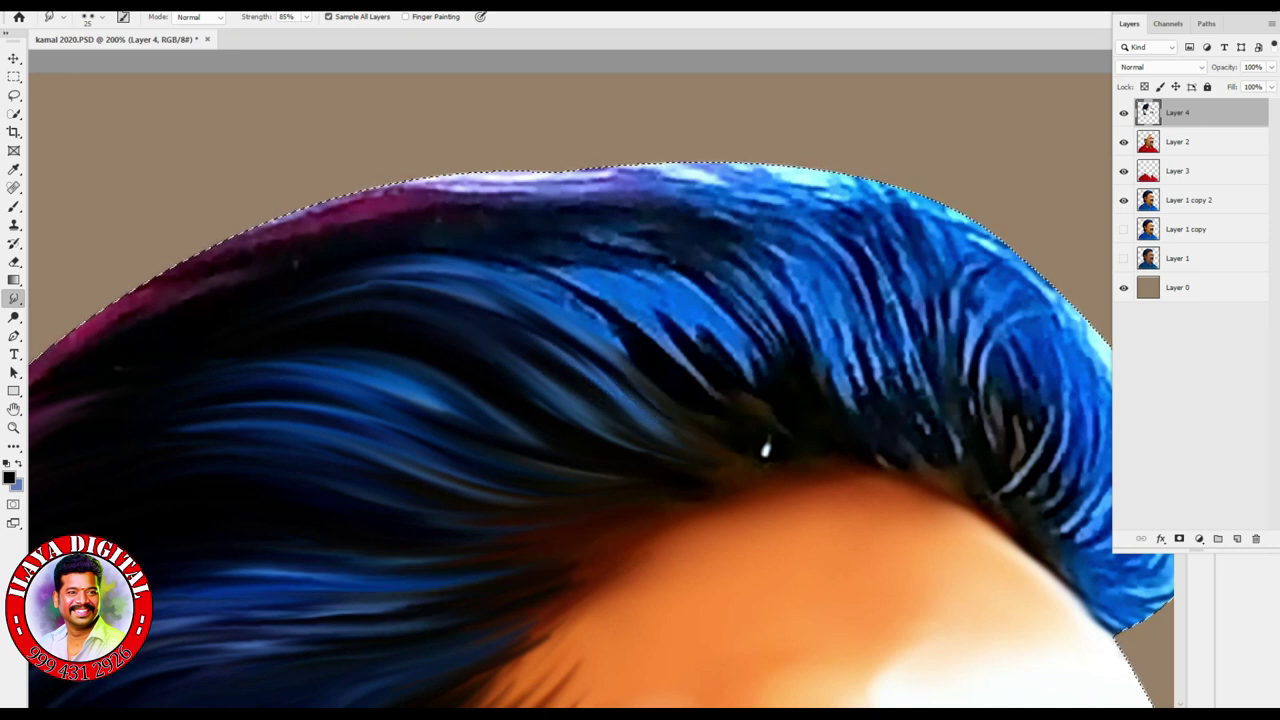
- Smudge the bright blue strands of the top and front hair into smooth curves running down to the forehead hairline
left_click_drag(500, 285, 665, 385)
left_click_drag(425, 255, 585, 285)
mouse_move(500, 250)
left_mouse_down()
mouse_move(715, 395)
mouse_move(760, 390)
left_mouse_up()
mouse_move(575, 245)
left_mouse_down()
mouse_move(770, 375)
mouse_move(800, 360)
left_mouse_up()
mouse_move(690, 230)
left_mouse_down()
mouse_move(800, 370)
mouse_move(845, 370)
left_mouse_up()
left_click_drag(720, 215, 885, 365)
left_click_drag(775, 212, 925, 378)
left_click_drag(825, 228, 930, 358)
left_click_drag(745, 195, 930, 352)
- Smudge the purple, white and light blue rim along the crown into smooth strands following the top outline of the head
left_click_drag(345, 188, 660, 200)
left_click_drag(430, 186, 775, 200)
left_click_drag(570, 182, 875, 232)
left_click_drag(700, 168, 870, 235)
left_click_drag(765, 170, 940, 315)
left_click_drag(660, 166, 880, 205)
left_click_drag(990, 235, 1110, 345)
left_click_drag(595, 168, 825, 220)
left_click_drag(505, 172, 570, 180)
left_click_drag(395, 192, 680, 200)
left_click_drag(830, 172, 1105, 345)
left_click_drag(630, 166, 745, 206)
left_click_drag(415, 178, 565, 196)
left_click_drag(830, 172, 1095, 332)
left_click_drag(630, 196, 780, 254)
left_click_drag(715, 162, 1105, 345)
left_click_drag(830, 212, 1030, 270)
left_click_drag(610, 180, 750, 225)
left_click_drag(1055, 290, 1108, 345)
left_click_drag(380, 200, 485, 215)
left_click_drag(390, 175, 565, 200)
left_click_drag(975, 225, 1110, 348)
left_click_drag(270, 200, 400, 235)
left_click_drag(600, 400, 982, 456)
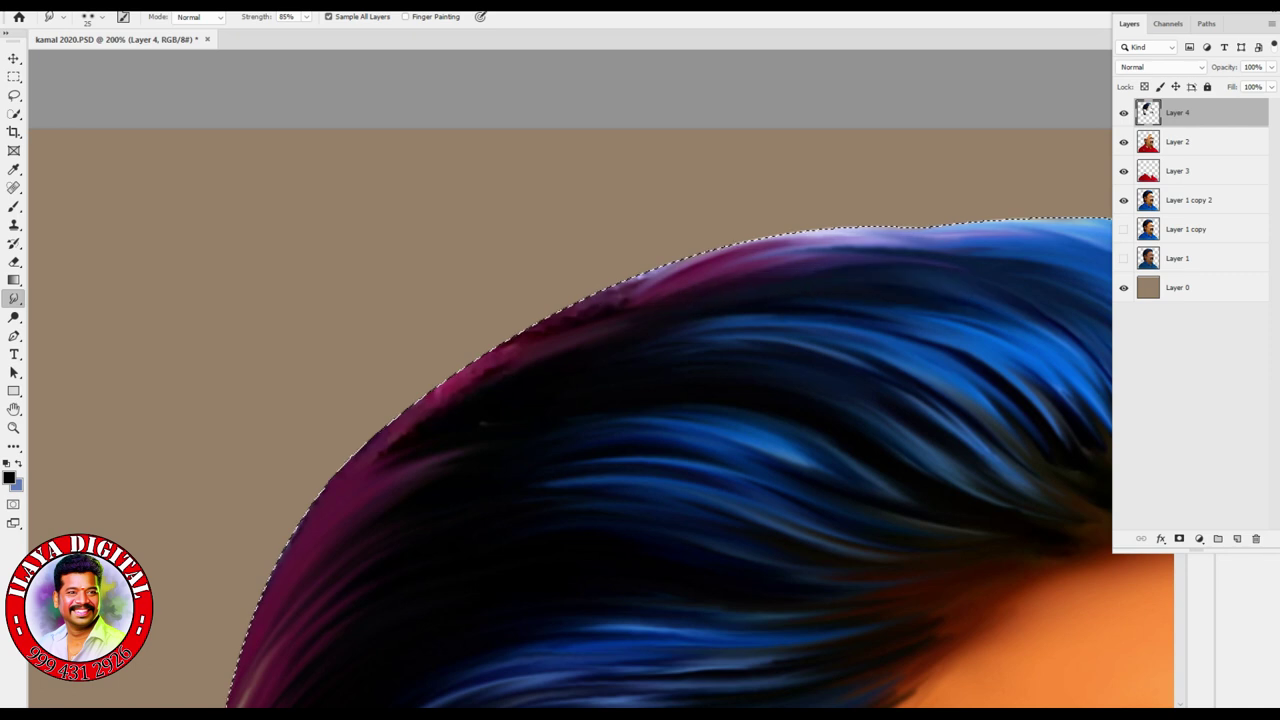
- Smudge the patchy purple rim along the upper back of the head into smooth strands following the outline
mouse_move(940, 245)
left_mouse_down()
mouse_move(820, 245)
mouse_move(590, 300)
mouse_move(465, 378)
left_mouse_up()
left_click_drag(455, 422, 380, 468)
left_click_drag(540, 368, 356, 456)
left_click_drag(428, 394, 278, 562)
- Smudge the wide purple band at the back of the crown into fine dark strands curving down along the outline
scroll(600, 380, "down", 3)
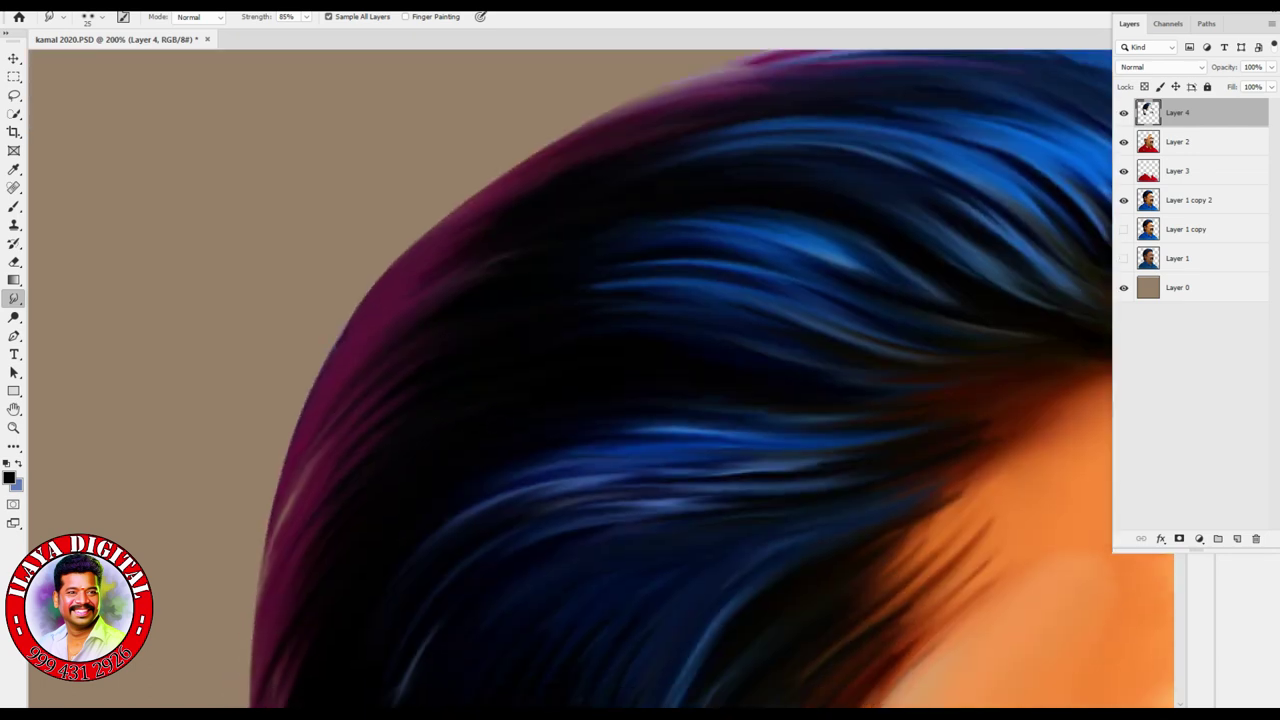
left_click_drag(448, 284, 396, 244)
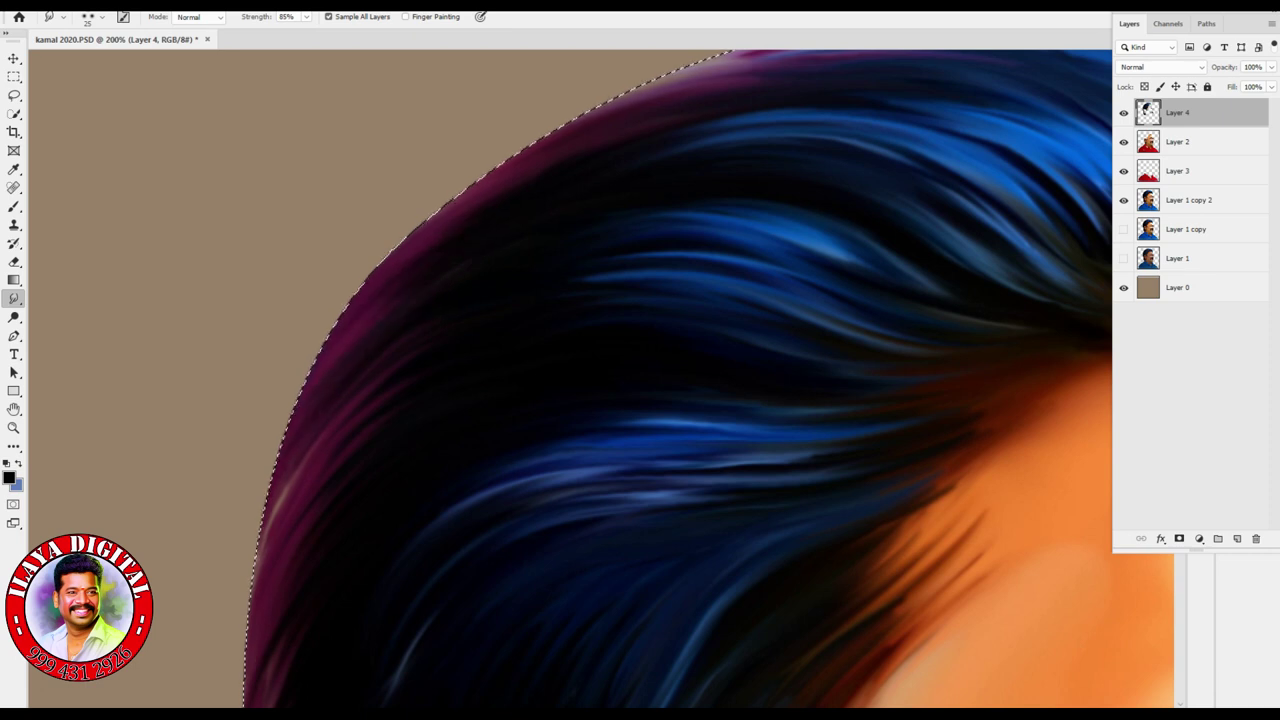
left_click_drag(400, 362, 274, 508)
left_click_drag(368, 410, 268, 512)
left_click_drag(344, 456, 252, 576)
left_click_drag(312, 370, 258, 544)
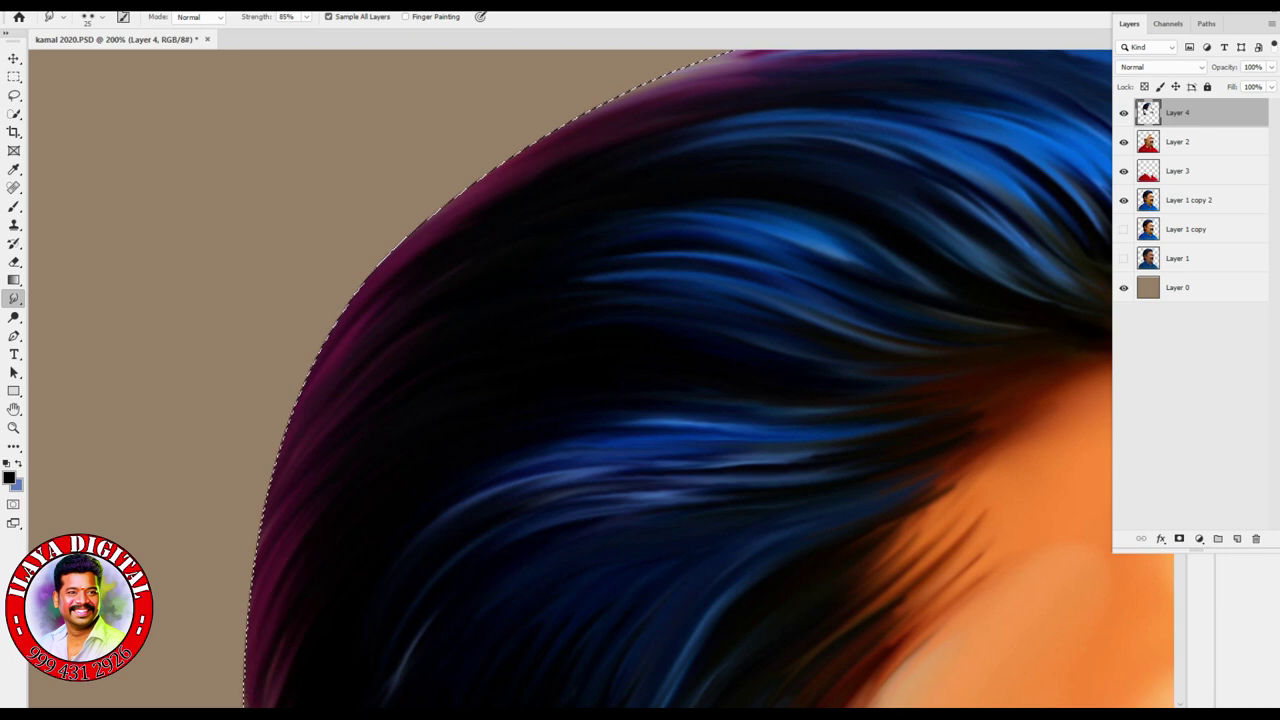
left_click_drag(292, 418, 256, 580)
- Smudge the lower purple rim behind the ear and the blue side strands above the ear into fine strands
scroll(680, 380, "down", 5)
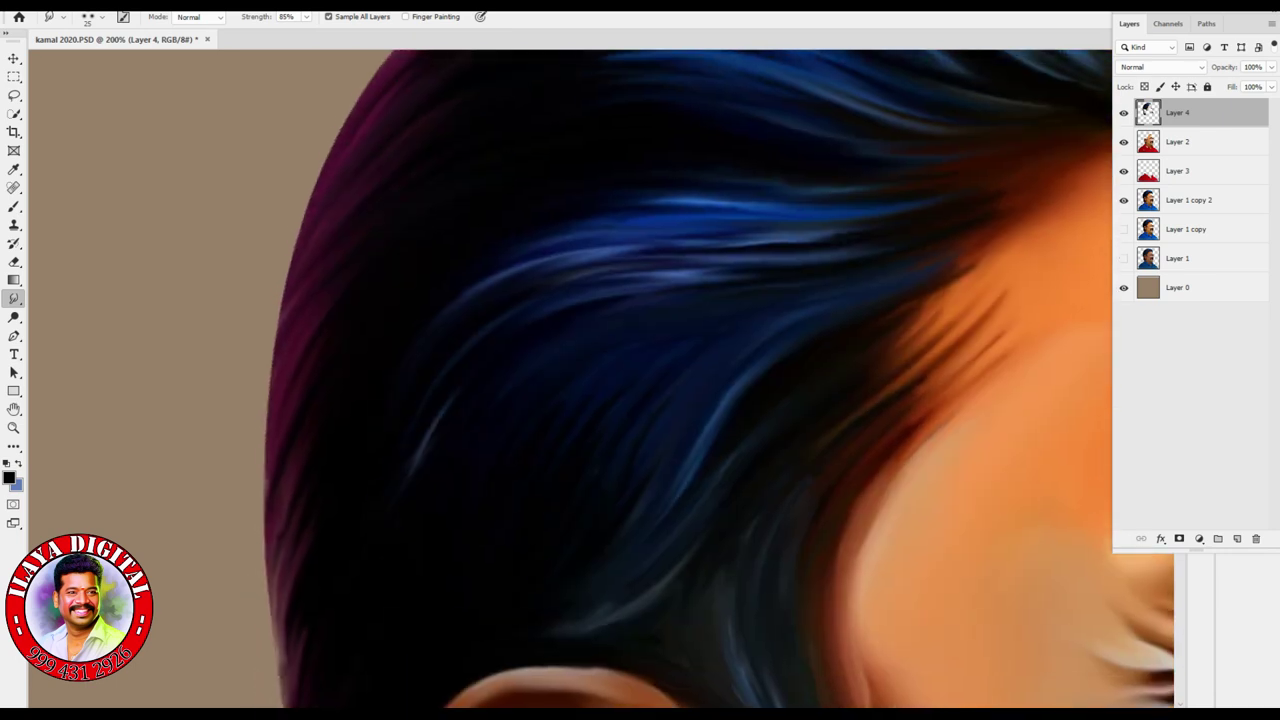
left_click_drag(345, 62, 254, 430)
left_click_drag(290, 514, 258, 640)
left_click_drag(280, 490, 262, 690)
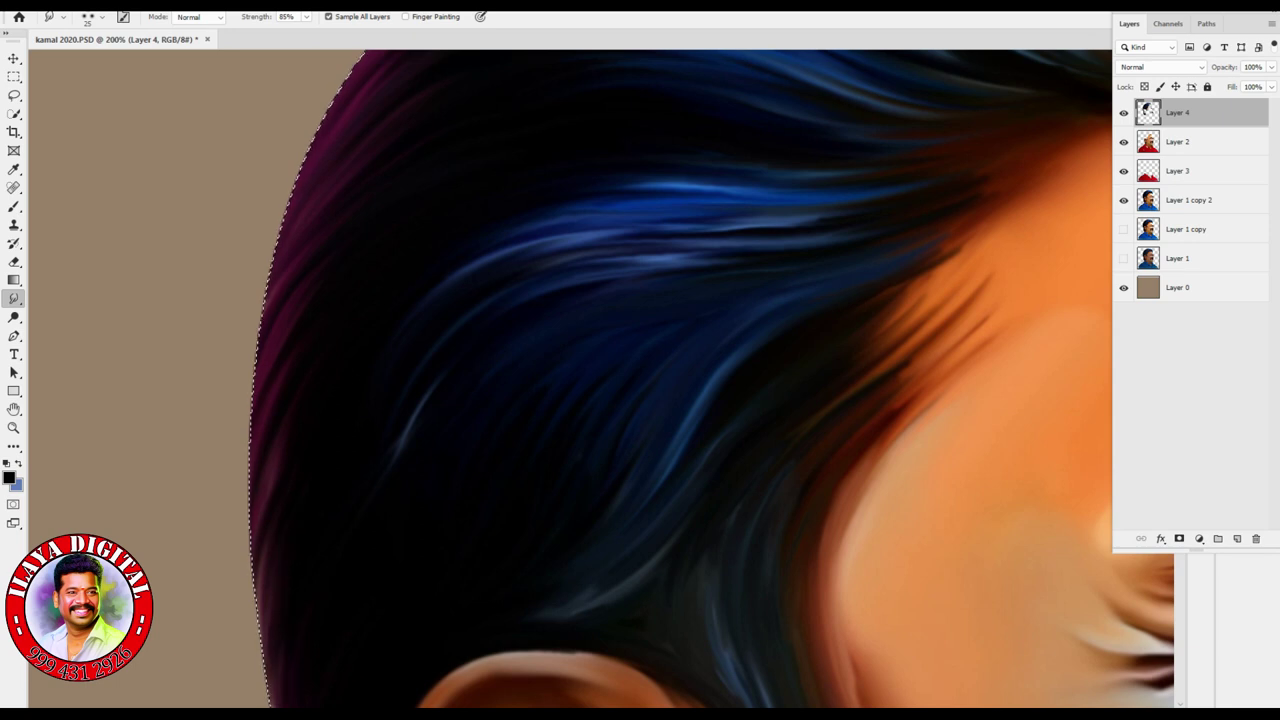
scroll(600, 380, "down", 4)
left_click_drag(312, 488, 342, 700)
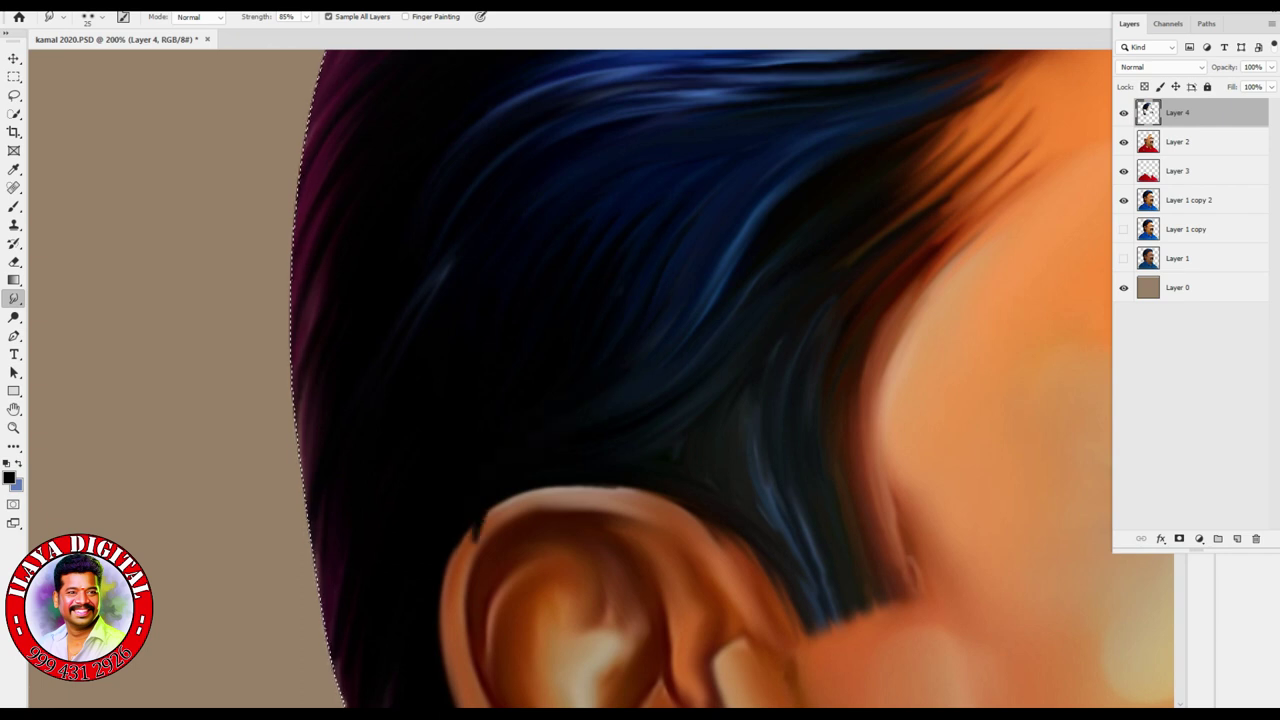
left_click_drag(900, 150, 700, 330)
mouse_move(900, 100)
left_mouse_down()
mouse_move(700, 385)
mouse_move(545, 545)
left_mouse_up()
- Load Layer 4's outline as a selection and smudge the rough curls inside the front quiff into curved strands
left_click(1147, 112, "ctrl")
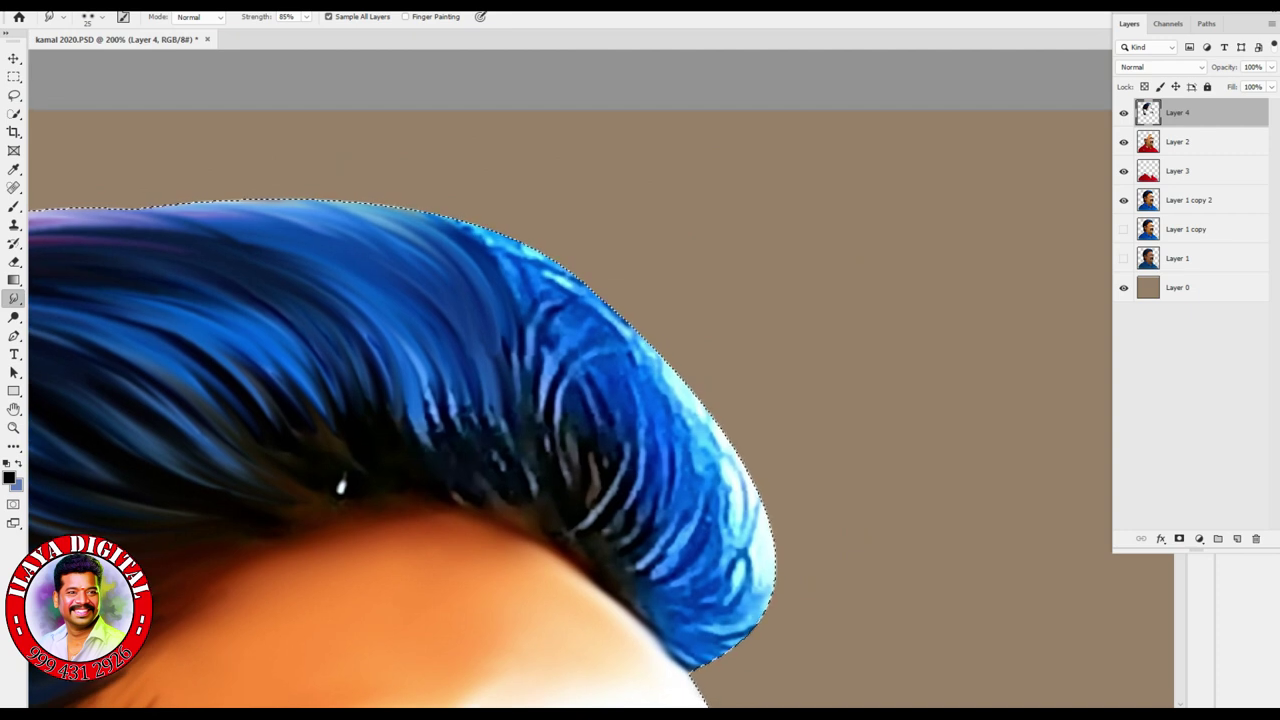
scroll(584, 602, "up", 1)
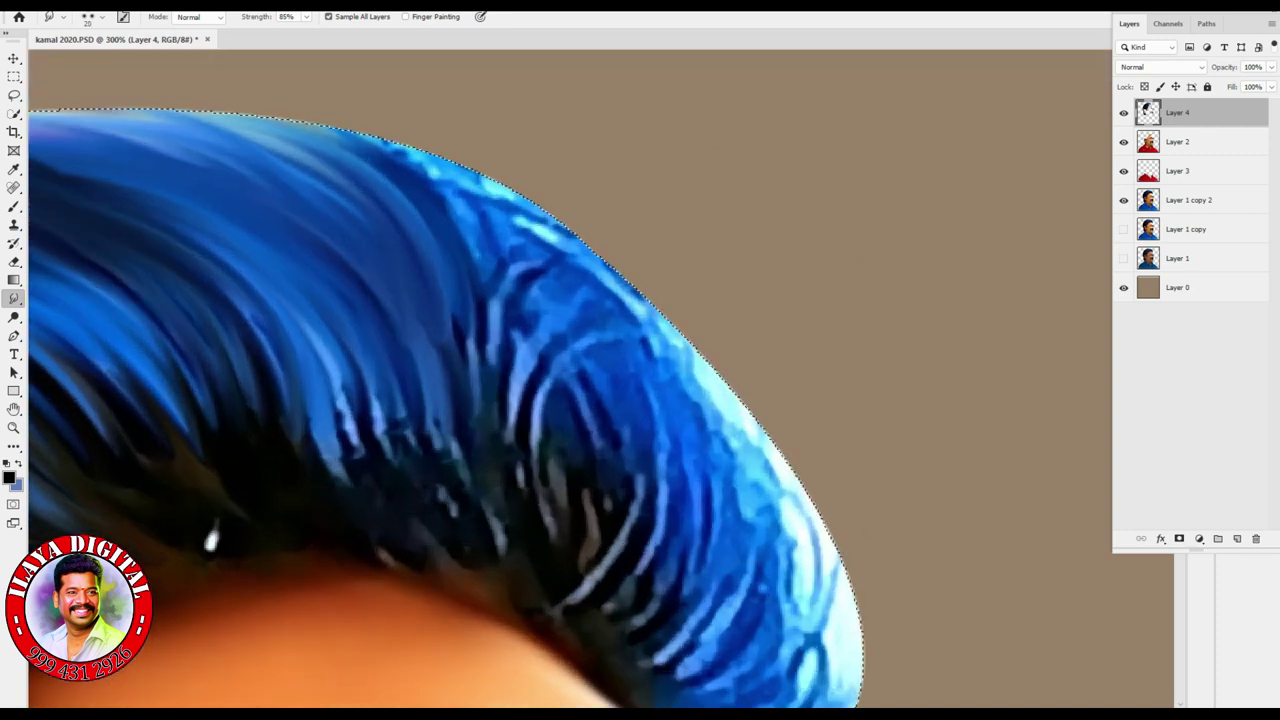
scroll(450, 380, "down", 1)
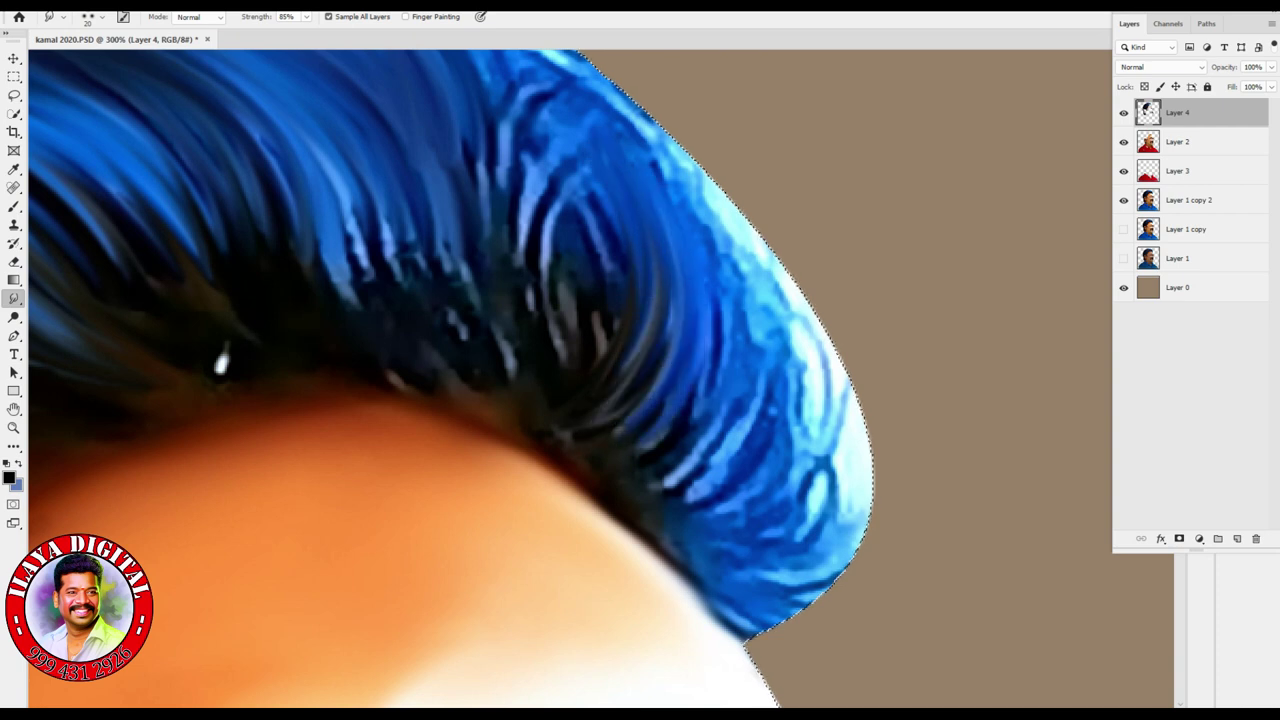
mouse_move(695, 404)
left_mouse_down()
mouse_move(680, 380)
mouse_move(712, 282)
mouse_move(785, 271)
mouse_move(766, 372)
mouse_move(700, 500)
mouse_move(800, 360)
mouse_move(700, 535)
mouse_move(840, 440)
mouse_move(700, 540)
mouse_move(850, 480)
mouse_move(780, 545)
mouse_move(850, 500)
mouse_move(810, 590)
mouse_move(845, 540)
left_mouse_up()
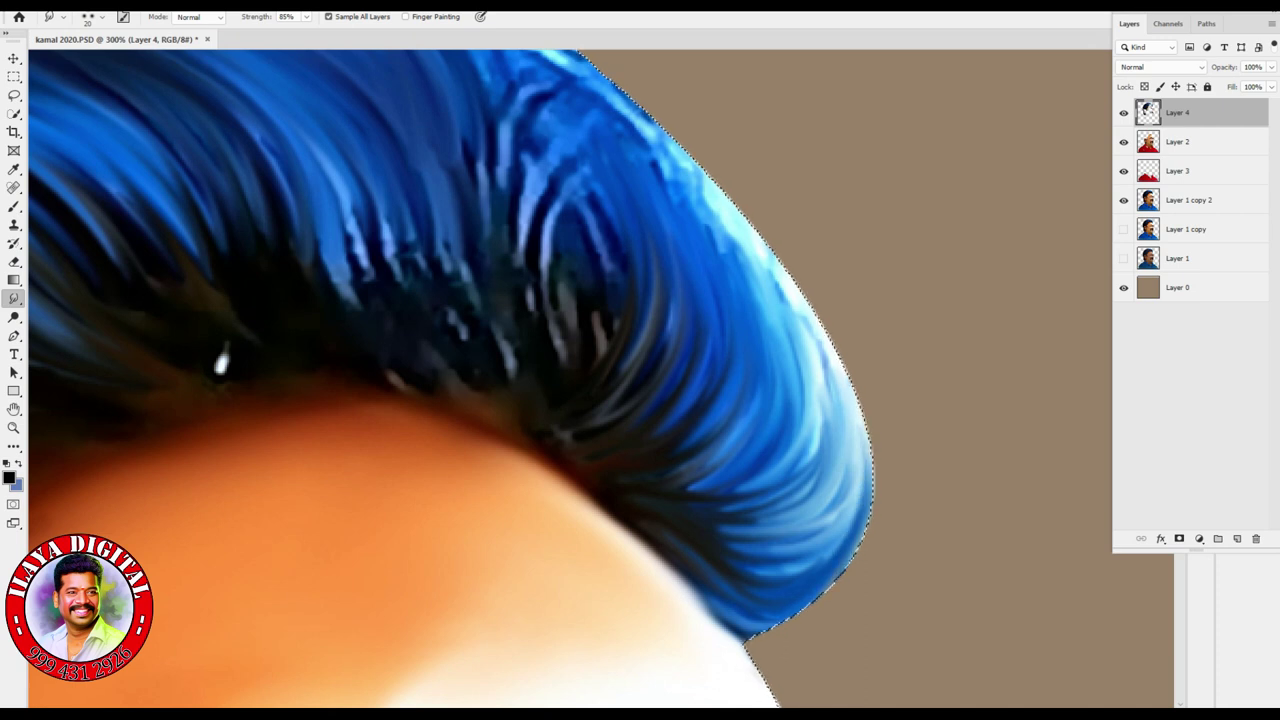
left_click_drag(600, 160, 612, 360)
mouse_move(600, 110)
left_mouse_down()
mouse_move(560, 350)
mouse_move(520, 140)
mouse_move(580, 290)
mouse_move(617, 511)
left_mouse_up()
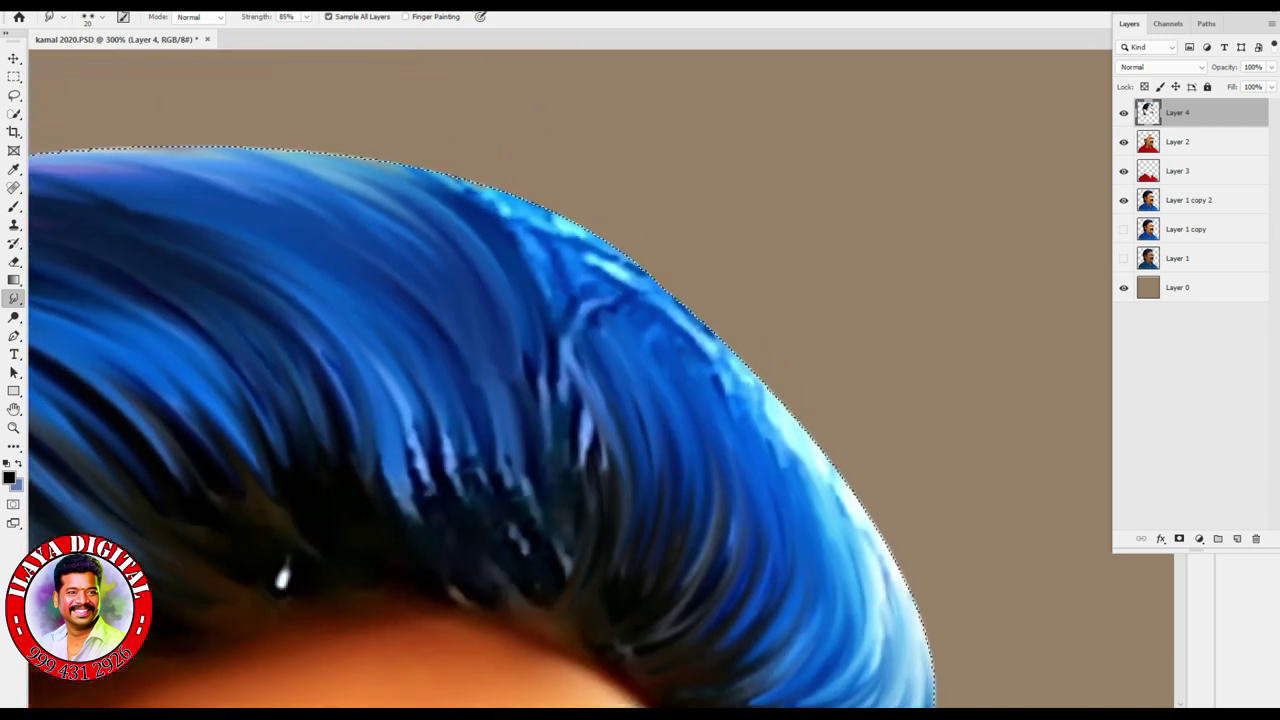
- Smudge the rough light blue rim over the top of the front quiff into smooth strands following its curve
mouse_move(420, 178)
left_mouse_down()
mouse_move(705, 340)
mouse_move(830, 520)
left_mouse_up()
mouse_move(780, 380)
left_mouse_down()
mouse_move(850, 530)
mouse_move(739, 295)
left_mouse_up()
left_click_drag(740, 170, 775, 290)
mouse_move(785, 240)
left_mouse_down()
mouse_move(855, 470)
mouse_move(780, 580)
left_mouse_up()
mouse_move(860, 400)
left_mouse_down()
mouse_move(790, 540)
mouse_move(790, 500)
left_mouse_up()
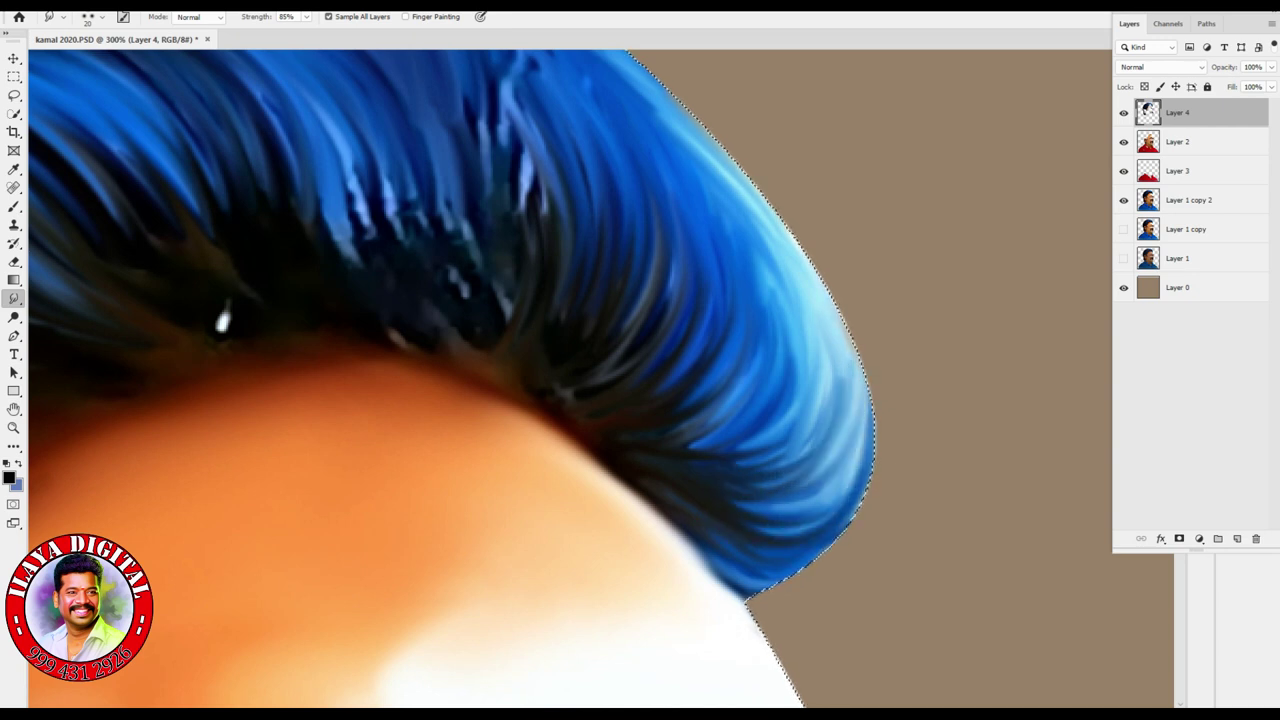
- Smudge the pale blue outer edge of the quiff's tip into fine curved strands running in towards the forehead
left_click_drag(860, 430, 780, 580)
left_click_drag(870, 355, 860, 445)
mouse_move(650, 70)
left_mouse_down()
mouse_move(765, 210)
mouse_move(810, 380)
left_mouse_up()
mouse_move(675, 100)
left_mouse_down()
mouse_move(790, 235)
mouse_move(785, 300)
left_mouse_up()
left_click_drag(865, 470, 755, 595)
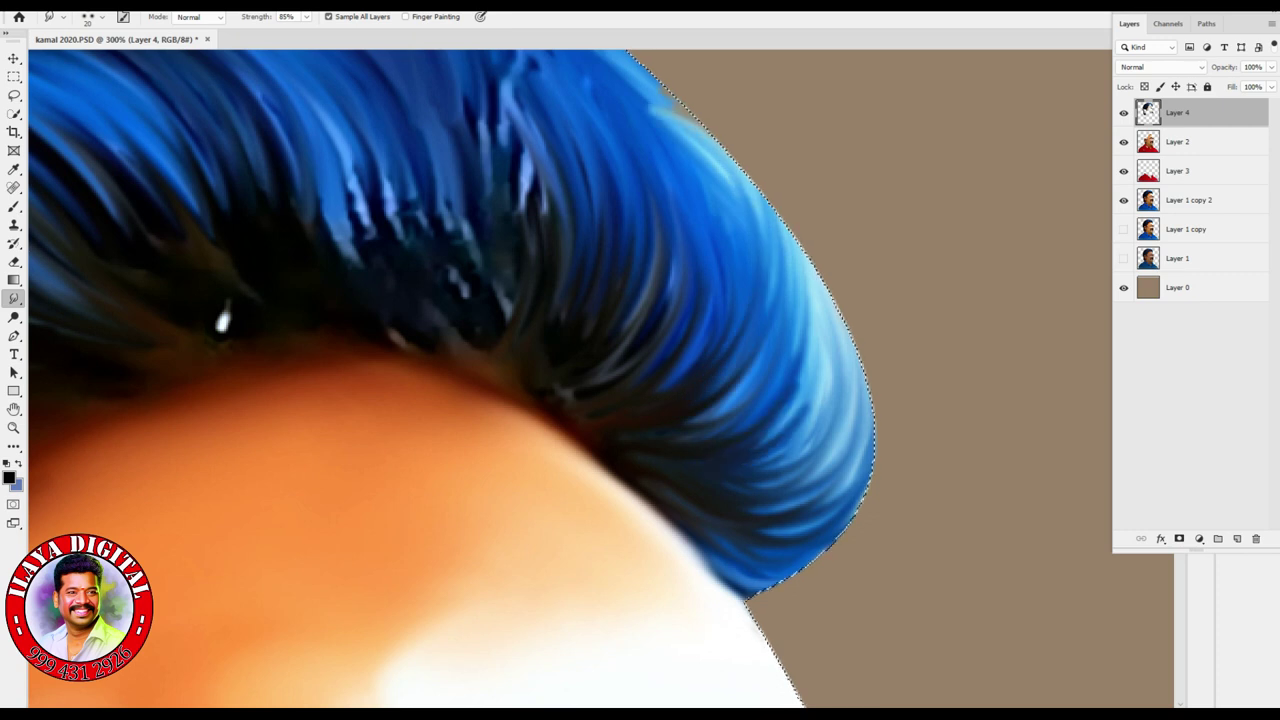
left_click_drag(810, 240, 820, 400)
left_click_drag(860, 300, 750, 480)
left_click_drag(750, 180, 795, 235)
left_click_drag(865, 335, 770, 510)
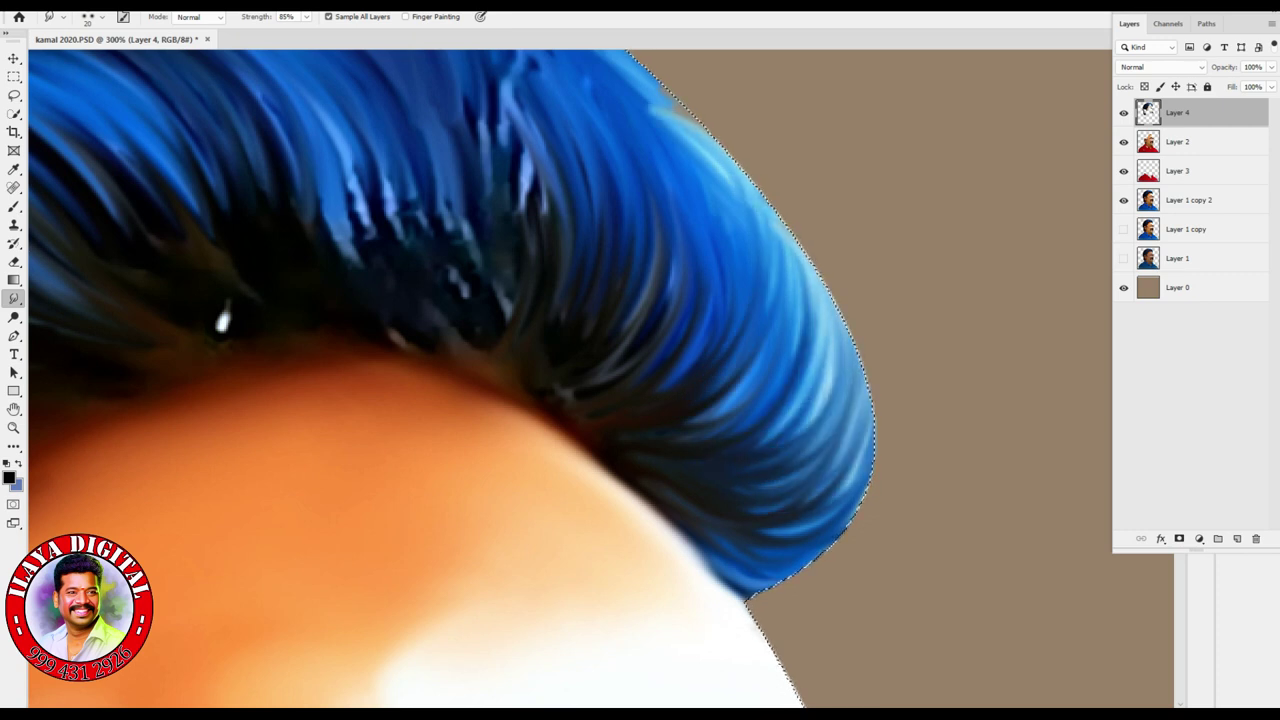
- Smudge the leftover light flecks and steps along the quiff's upper outer edge into long smooth blue strands
left_click_drag(500, 350, 595, 500)
left_click_drag(500, 380, 506, 388)
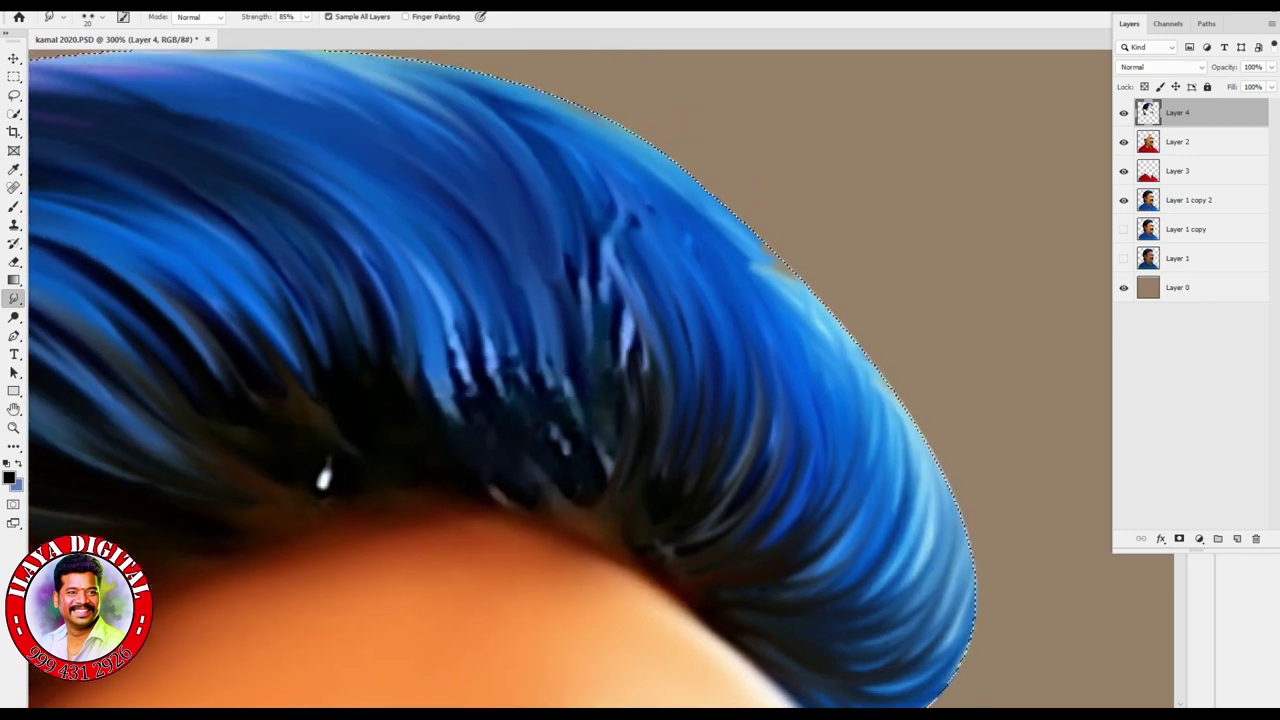
left_click_drag(870, 320, 815, 455)
left_click_drag(760, 258, 815, 380)
left_click_drag(650, 140, 900, 440)
left_click_drag(610, 120, 930, 470)
left_click_drag(740, 220, 860, 400)
left_click_drag(770, 245, 900, 495)
left_click_drag(675, 165, 805, 285)
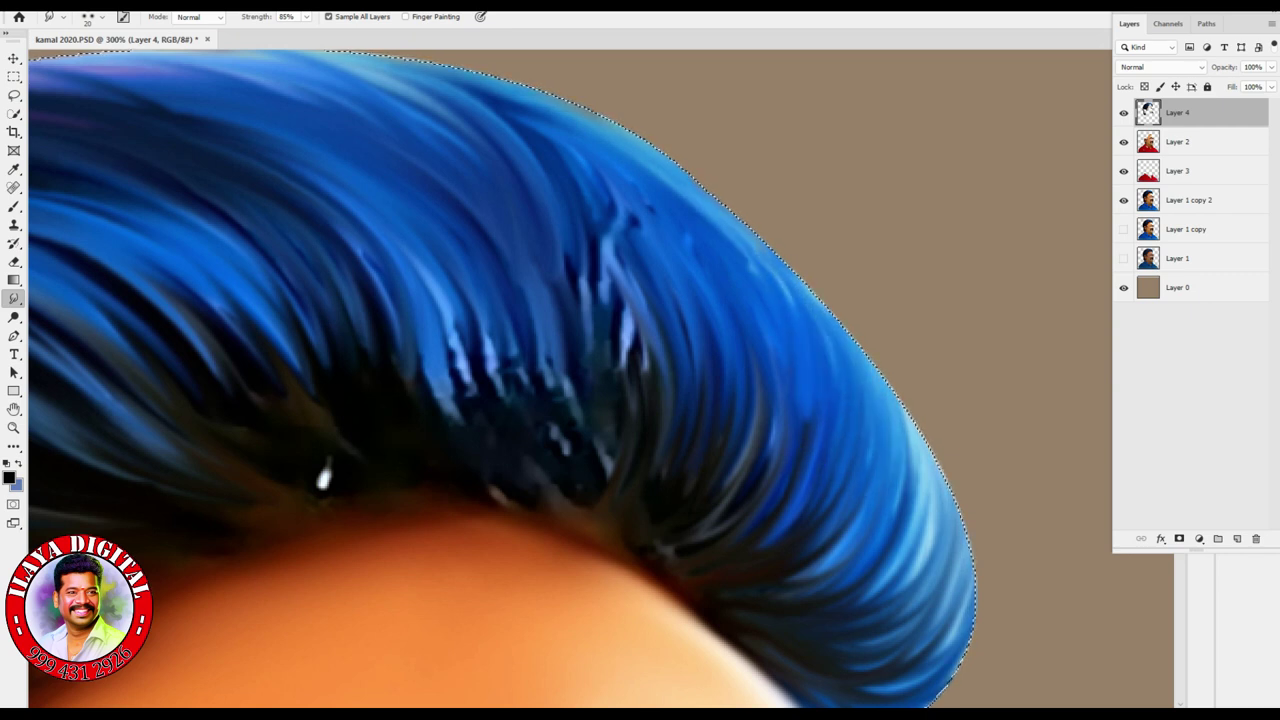
left_click_drag(715, 212, 812, 455)
left_click_drag(665, 178, 778, 358)
- Smudge the jagged light flecks in the middle of the front hair upwards from the dark roots into the blue strands
mouse_move(500, 400)
left_mouse_down()
mouse_move(592, 360)
mouse_move(528, 236)
mouse_move(472, 178)
left_mouse_up()
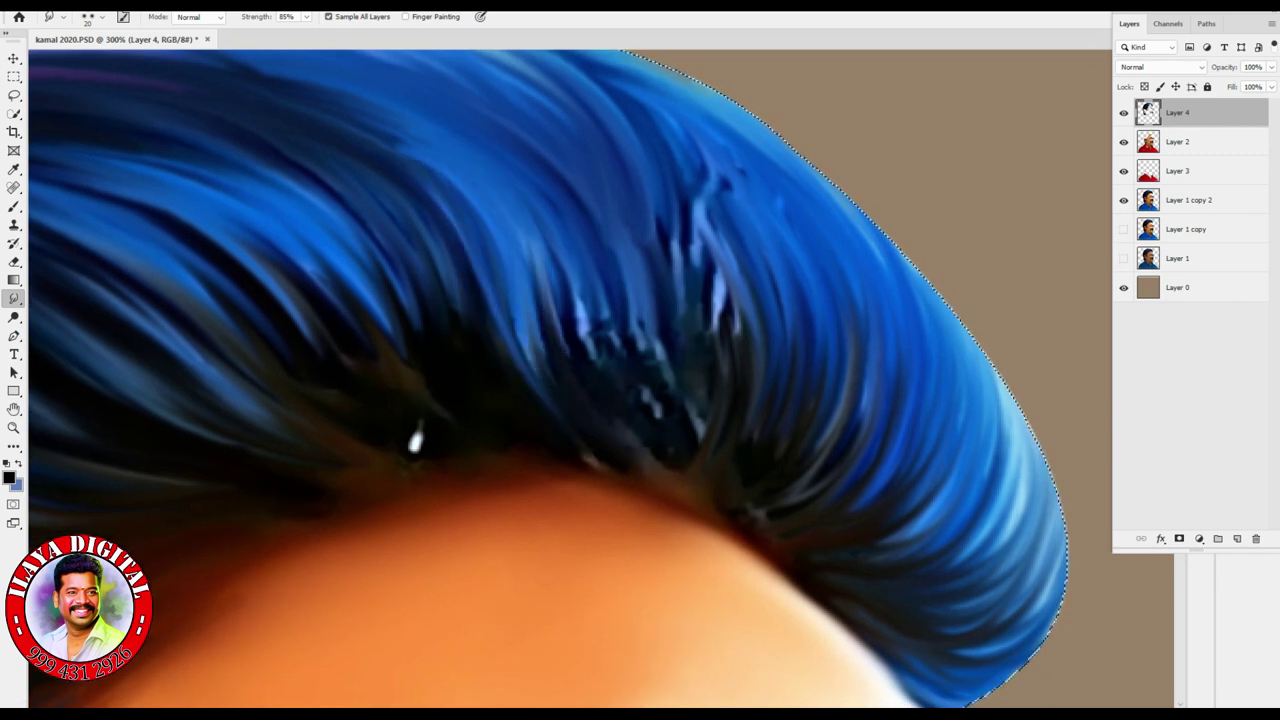
left_click_drag(600, 404, 548, 268)
left_click_drag(610, 374, 558, 232)
mouse_move(635, 405)
left_mouse_down()
mouse_move(570, 255)
mouse_move(625, 250)
left_mouse_up()
mouse_move(670, 420)
left_mouse_down()
mouse_move(630, 215)
mouse_move(680, 170)
left_mouse_up()
left_click_drag(695, 445, 705, 225)
mouse_move(725, 318)
left_mouse_down()
mouse_move(690, 140)
mouse_move(670, 118)
left_mouse_up()
left_click_drag(770, 315, 812, 158)
mouse_move(800, 330)
left_mouse_down()
mouse_move(745, 165)
mouse_move(735, 180)
left_mouse_up()
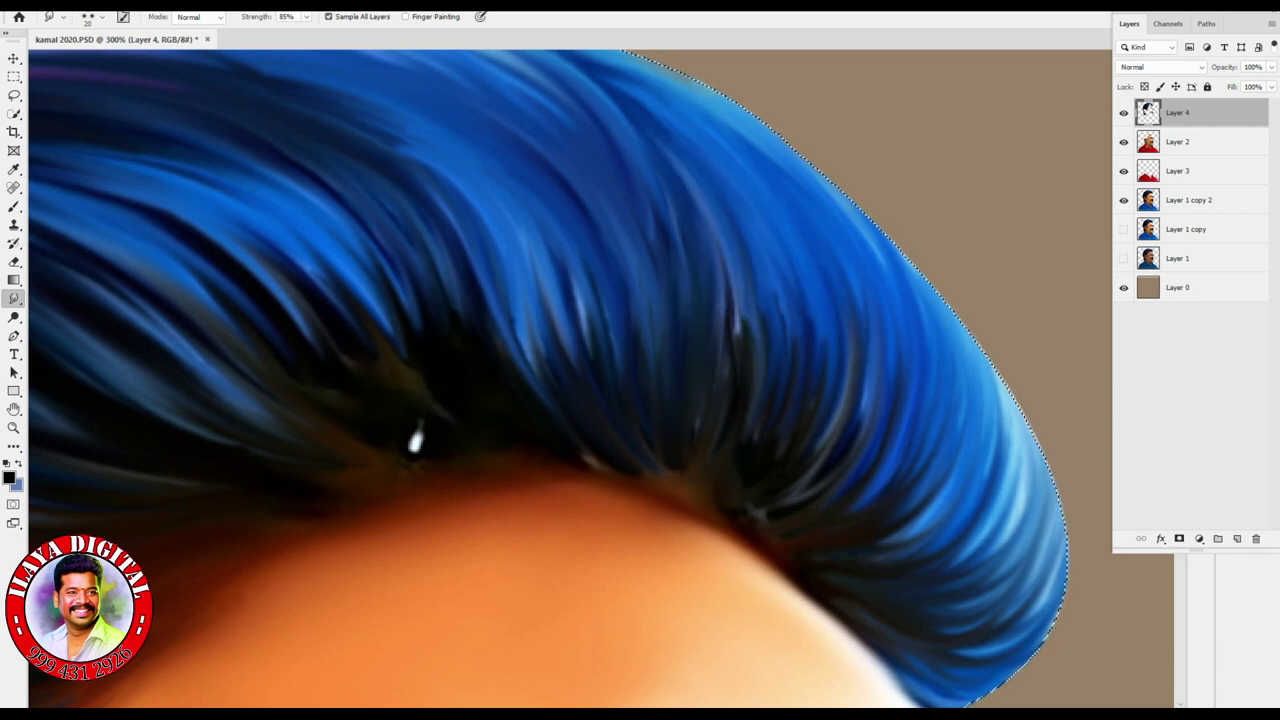
- Refine the quiff's dark roots and outer blue highlights with more upward smudge strokes following the hair's curve
left_click_drag(805, 452, 790, 272)
left_click_drag(775, 380, 740, 222)
left_click_drag(745, 430, 715, 230)
left_click_drag(730, 340, 670, 150)
left_click_drag(685, 320, 650, 175)
left_click_drag(660, 415, 690, 330)
left_click_drag(960, 350, 810, 160)
left_click_drag(990, 390, 740, 105)
left_click_drag(700, 300, 970, 285)
- Smudge the white fleck and brown patches above the middle of the forehead hairline into dark strands
left_click_drag(540, 365, 470, 285)
left_click_drag(700, 440, 560, 360)
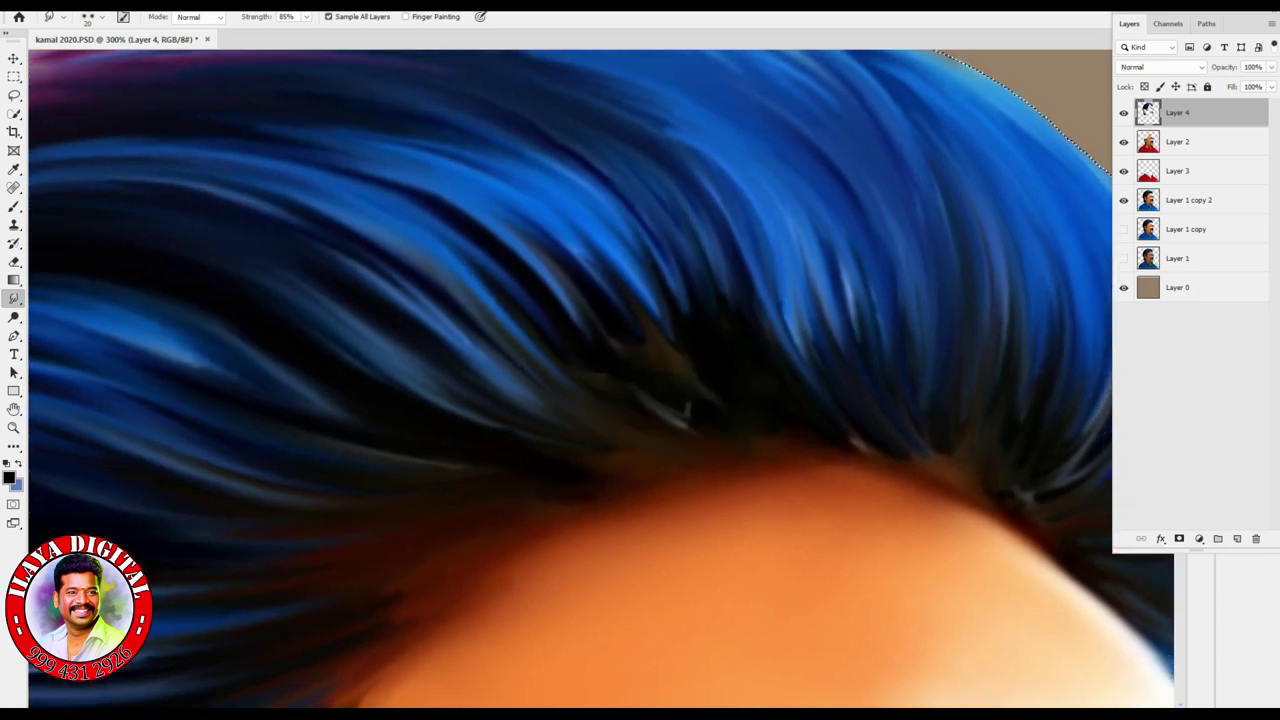
left_click_drag(630, 390, 510, 250)
left_click_drag(740, 440, 570, 250)
left_click_drag(615, 335, 540, 225)
mouse_move(740, 420)
left_mouse_down()
mouse_move(655, 345)
mouse_move(610, 245)
left_mouse_up()
left_click_drag(710, 300, 665, 200)
left_click_drag(730, 325, 685, 220)
left_click_drag(850, 435, 715, 250)
left_click_drag(865, 450, 730, 295)
left_click_drag(915, 460, 865, 450)
left_click_drag(775, 350, 705, 235)
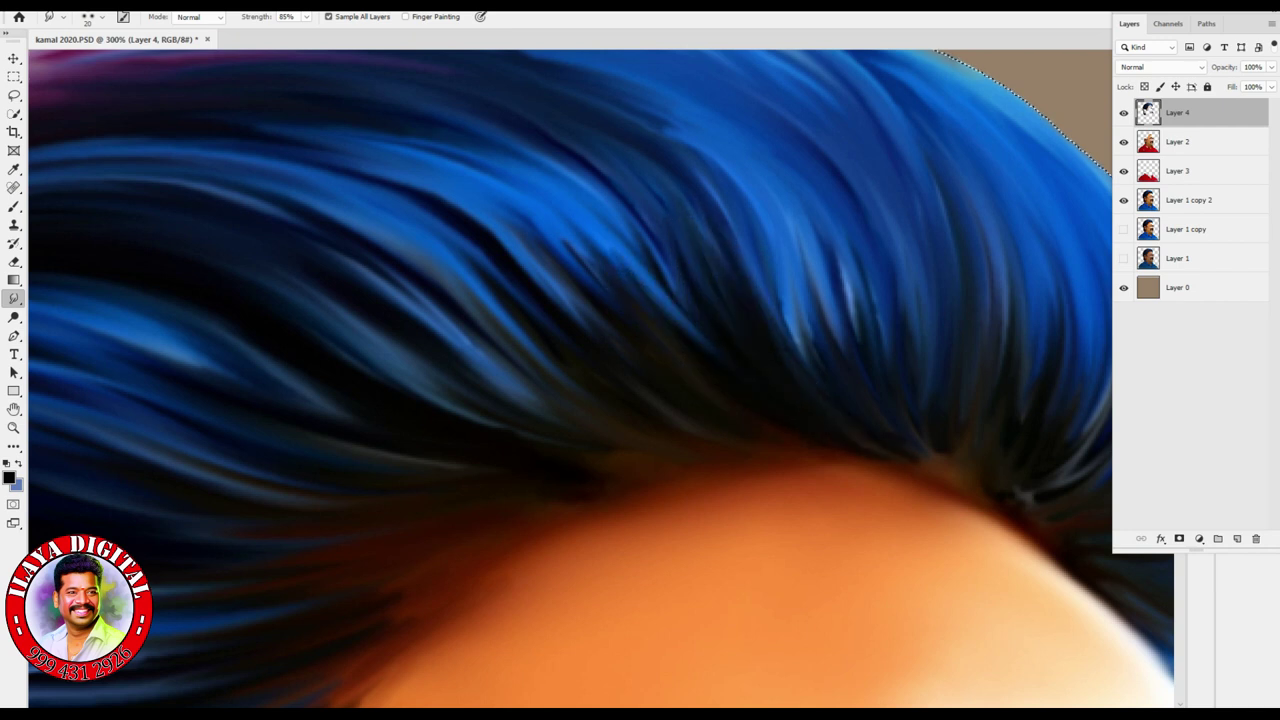
- Smudge fine dark strands from the roots up through the bright blue highlight on the top hair
mouse_move(715, 300)
left_mouse_down()
mouse_move(670, 245)
mouse_move(515, 130)
left_mouse_up()
left_click_drag(640, 325, 440, 145)
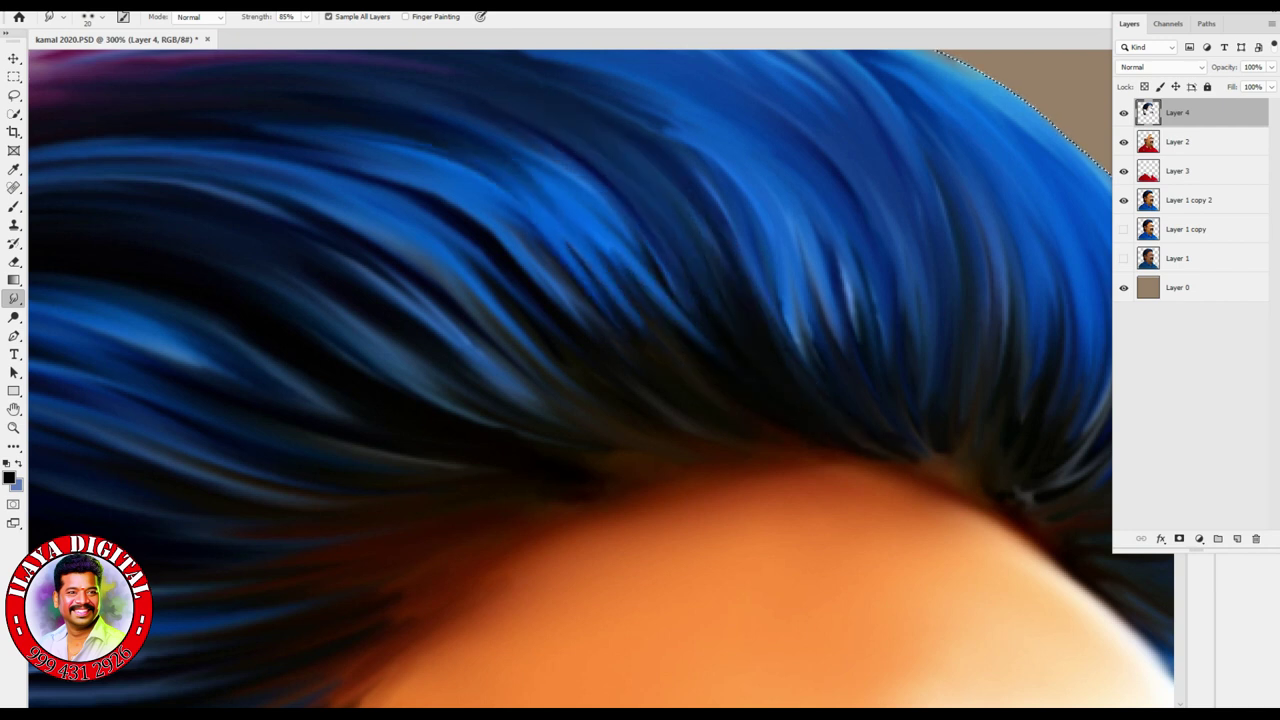
left_click_drag(700, 340, 425, 140)
left_click_drag(620, 355, 355, 135)
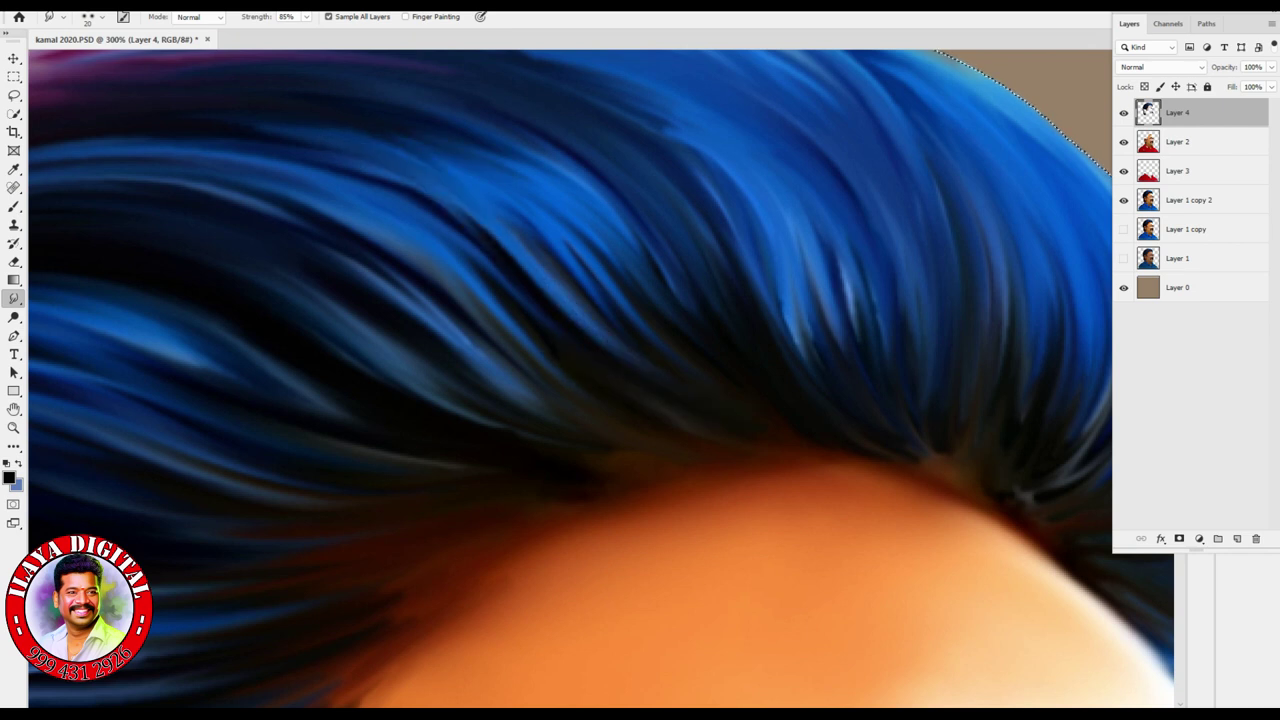
- Smudge the grey-blue strands beside the top highlight into longer curves reaching down to the hairline
left_click_drag(540, 350, 265, 190)
left_click_drag(600, 405, 300, 200)
left_click_drag(410, 318, 325, 248)
left_click_drag(605, 440, 440, 330)
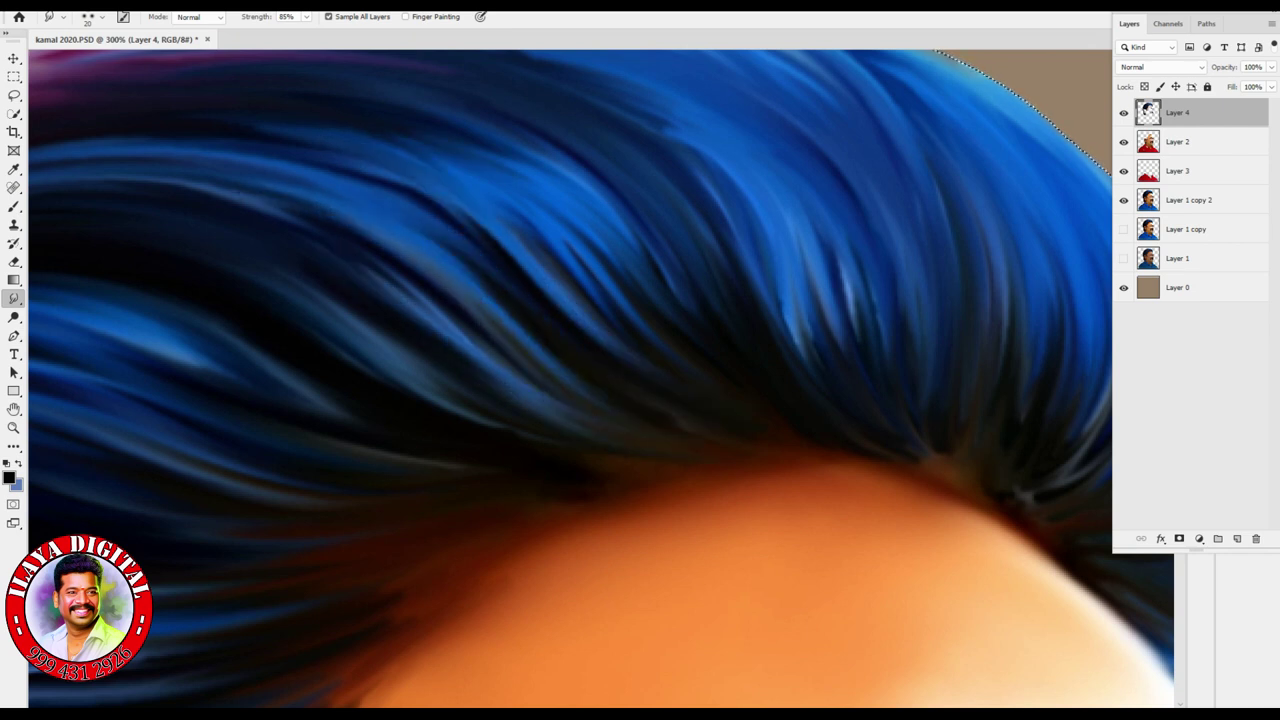
- Blend the forehead hairline towards the temple by smudging orange skin and dark roots into fine backward-swept strands
left_click_drag(640, 475, 425, 392)
left_click_drag(680, 470, 490, 420)
left_click_drag(700, 502, 580, 485)
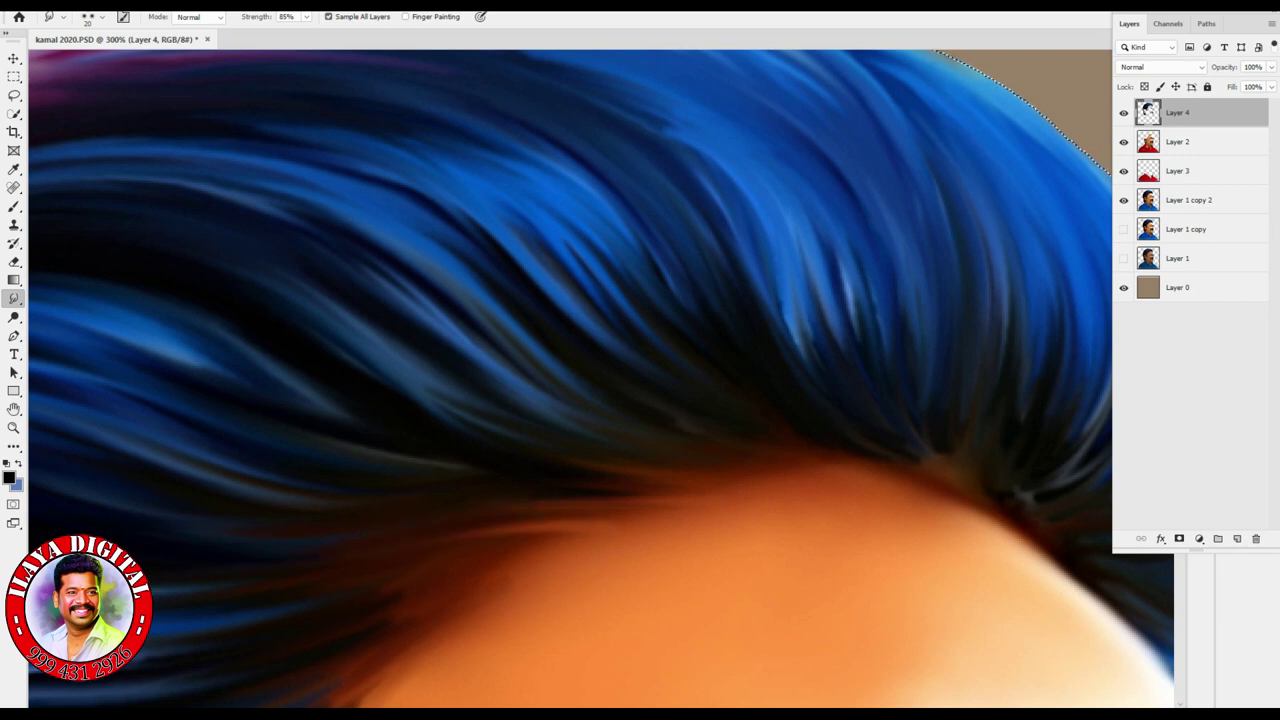
scroll(570, 378, "down", 3)
mouse_move(755, 445)
left_mouse_down()
mouse_move(600, 500)
mouse_move(260, 550)
left_mouse_up()
left_click_drag(475, 495, 160, 528)
mouse_move(760, 450)
left_mouse_down()
mouse_move(605, 500)
mouse_move(235, 580)
left_mouse_up()
left_click_drag(445, 535, 265, 552)
- Smudge short fine hair wisps along the temple hairline onto the orange skin, undoing and redoing unsuitable strokes
scroll(570, 378, "down", 3)
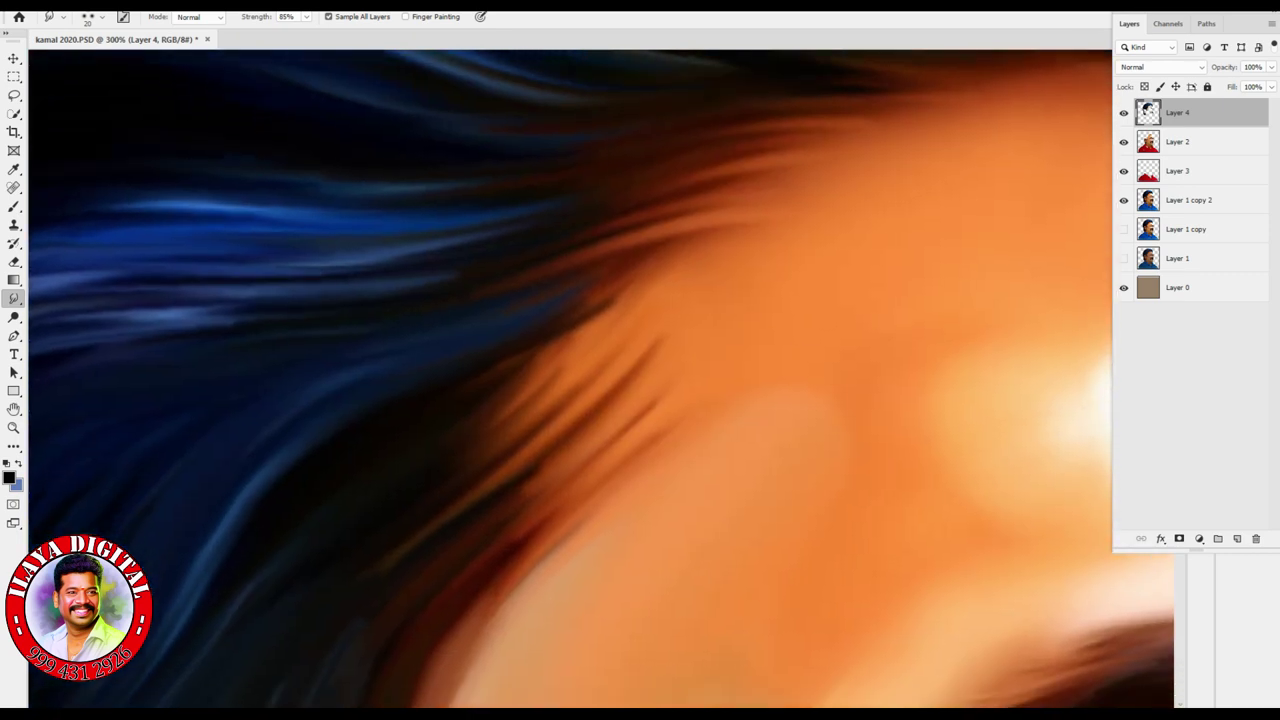
scroll(570, 378, "left", 6)
scroll(570, 378, "right", 6)
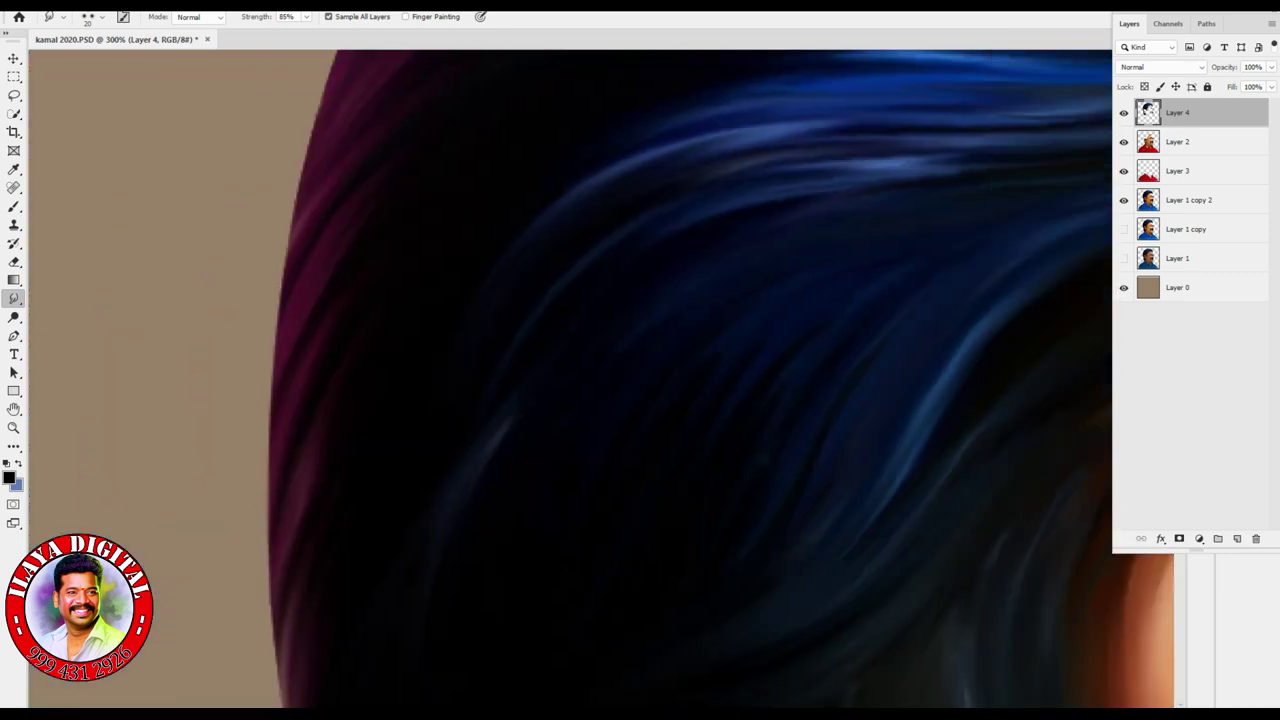
scroll(603, 566, "down", 2)
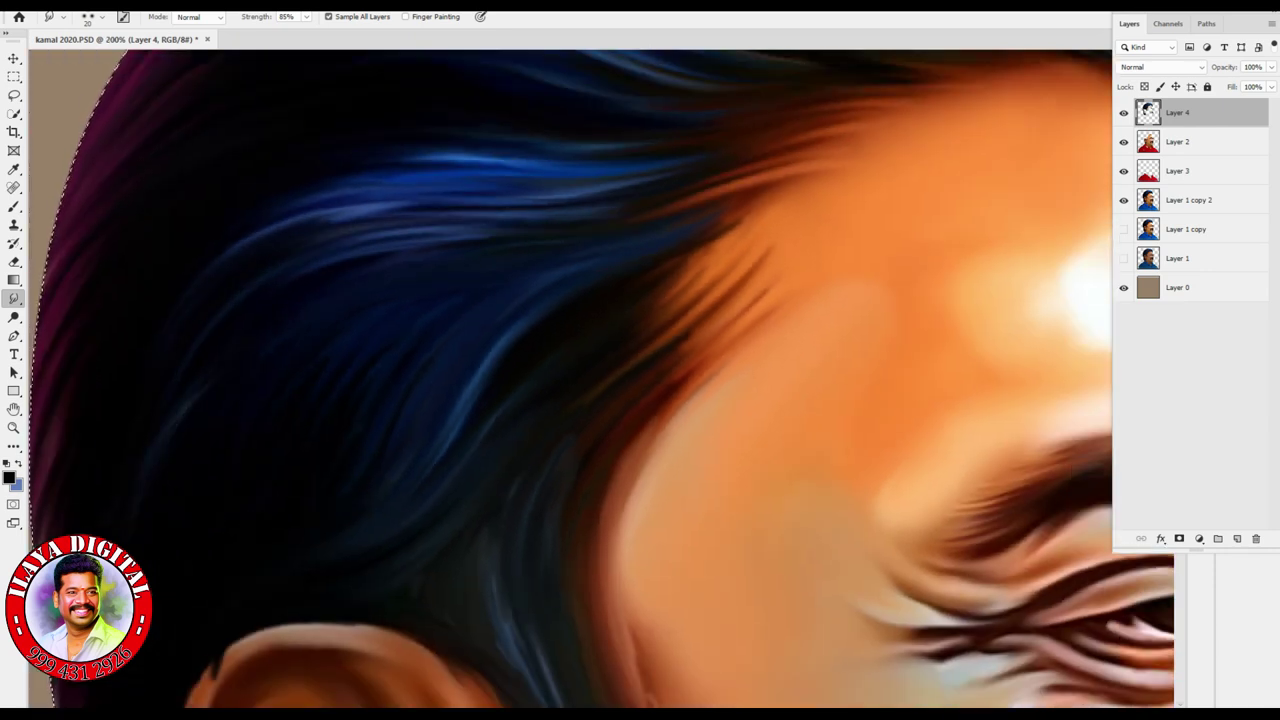
left_click_drag(712, 232, 790, 210)
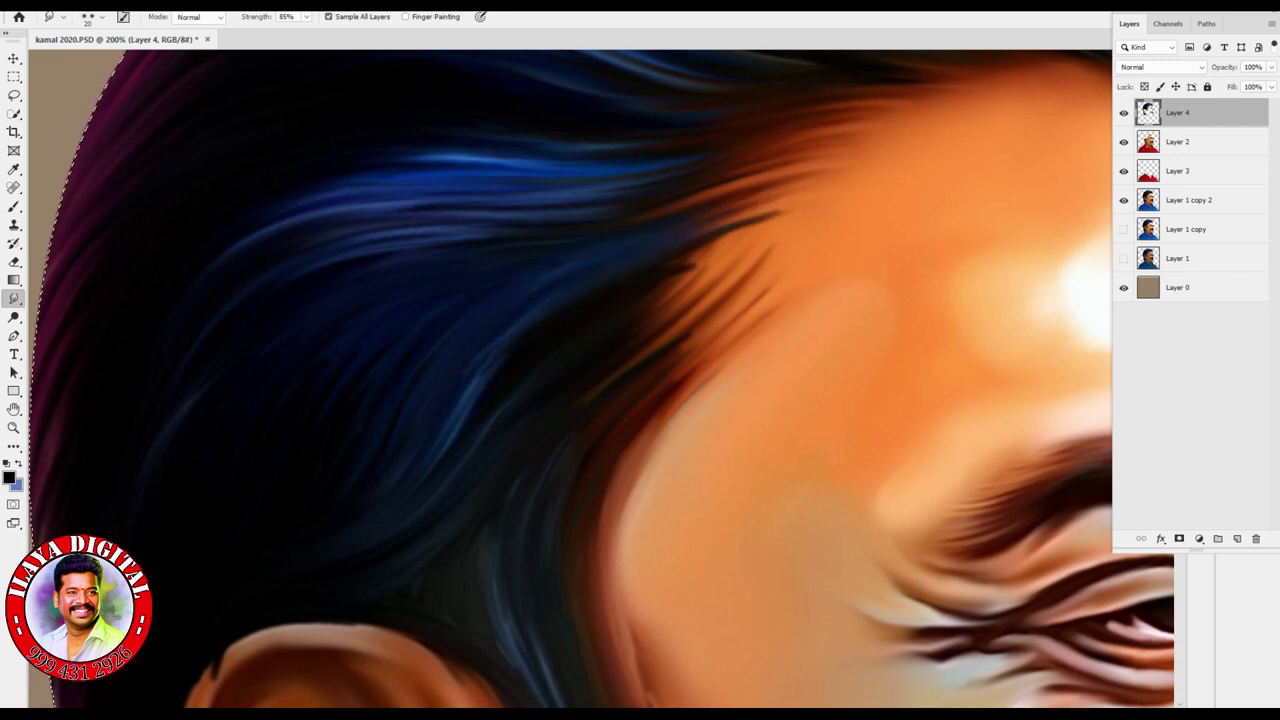
mouse_move(648, 285)
left_mouse_down()
mouse_move(712, 245)
mouse_move(760, 242)
left_mouse_up()
left_click_drag(640, 320, 745, 268)
key("ctrl+z")
key("ctrl+z")
mouse_move(630, 350)
left_mouse_down()
mouse_move(735, 290)
mouse_move(720, 310)
left_mouse_up()
key("ctrl+z")
left_click_drag(660, 400, 745, 335)
key("ctrl+z")
left_click_drag(665, 410, 750, 340)
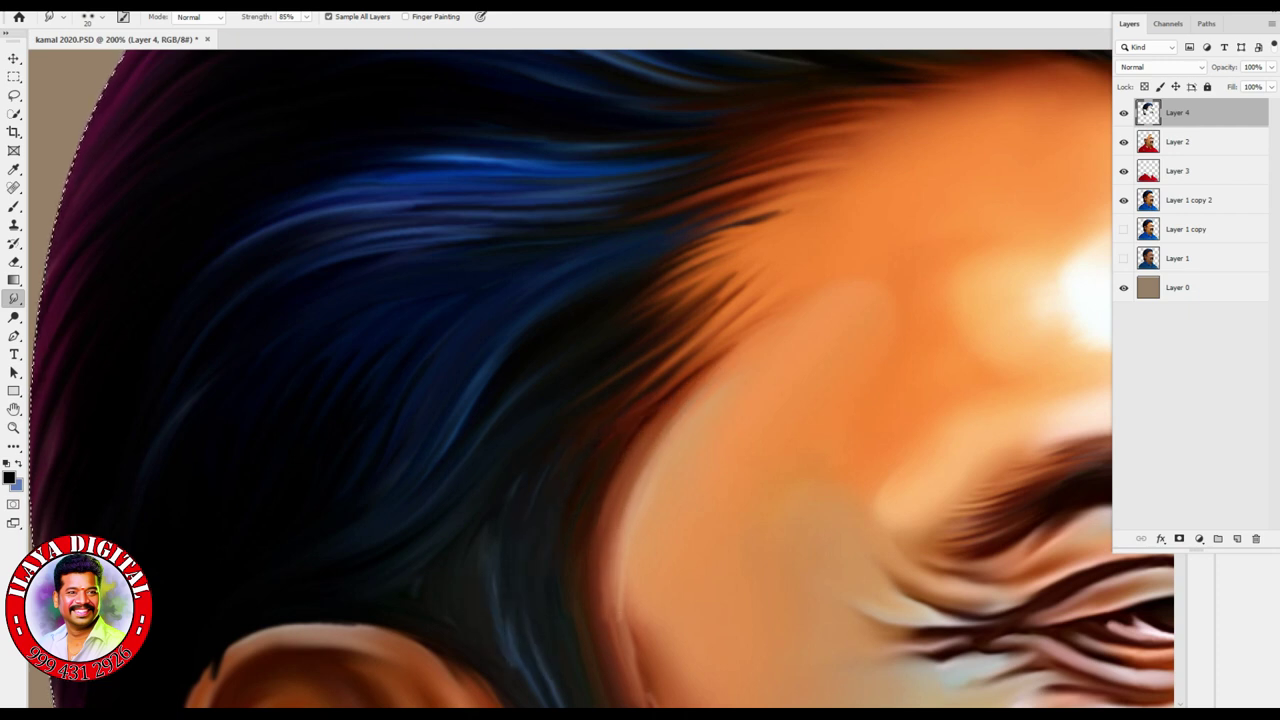
- Smudge the roots at the centre of the forehead hairline upwards into the blue front strands
scroll(600, 380, "up", 5)
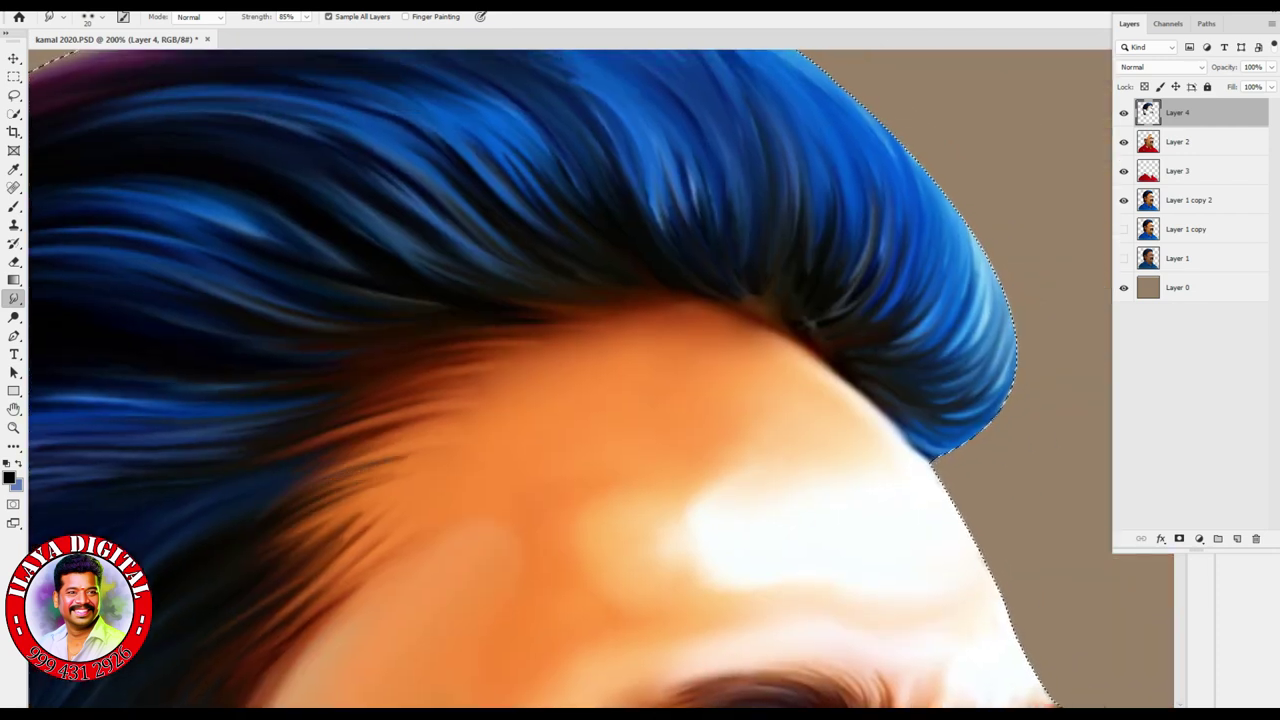
mouse_move(725, 305)
left_mouse_down()
mouse_move(700, 215)
mouse_move(745, 268)
mouse_move(715, 210)
left_mouse_up()
left_click_drag(690, 275, 650, 200)
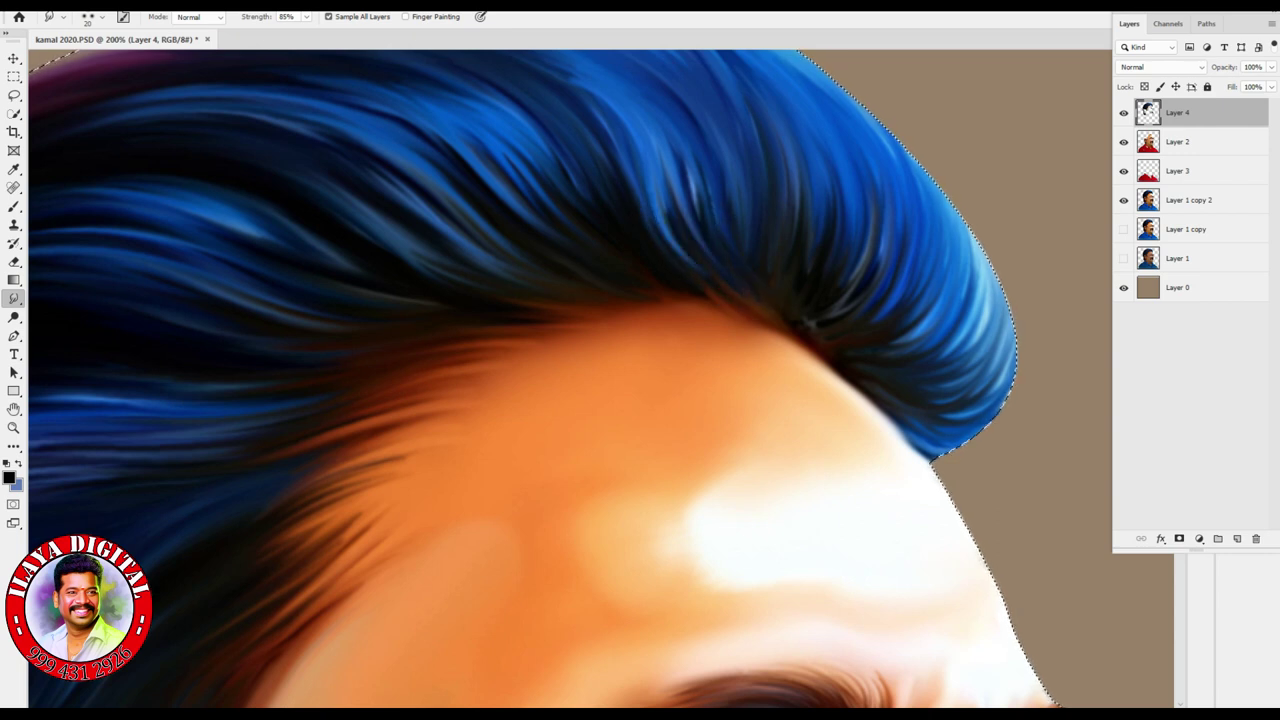
left_click_drag(725, 265, 700, 180)
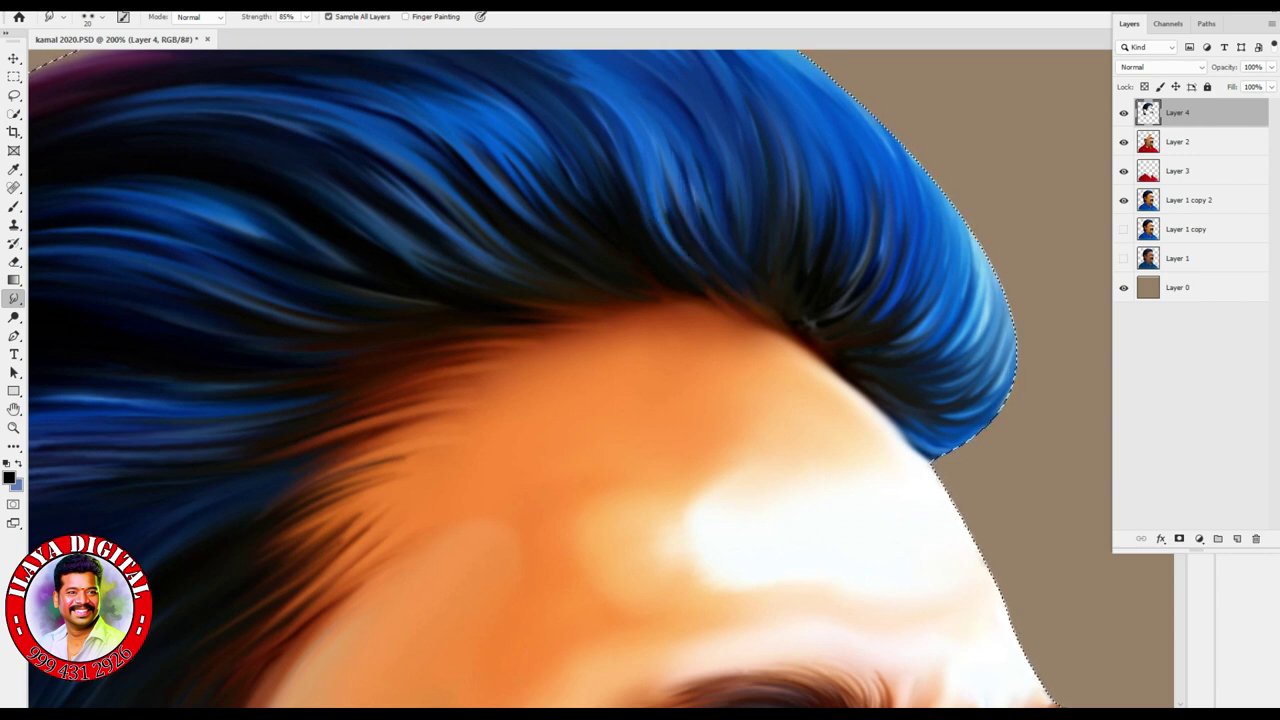
- Set the smudge strength to 70% and smudge the grey knot at the quiff's roots into soft dark strands
key("ctrl+plus")
left_click_drag(629, 531, 675, 631)
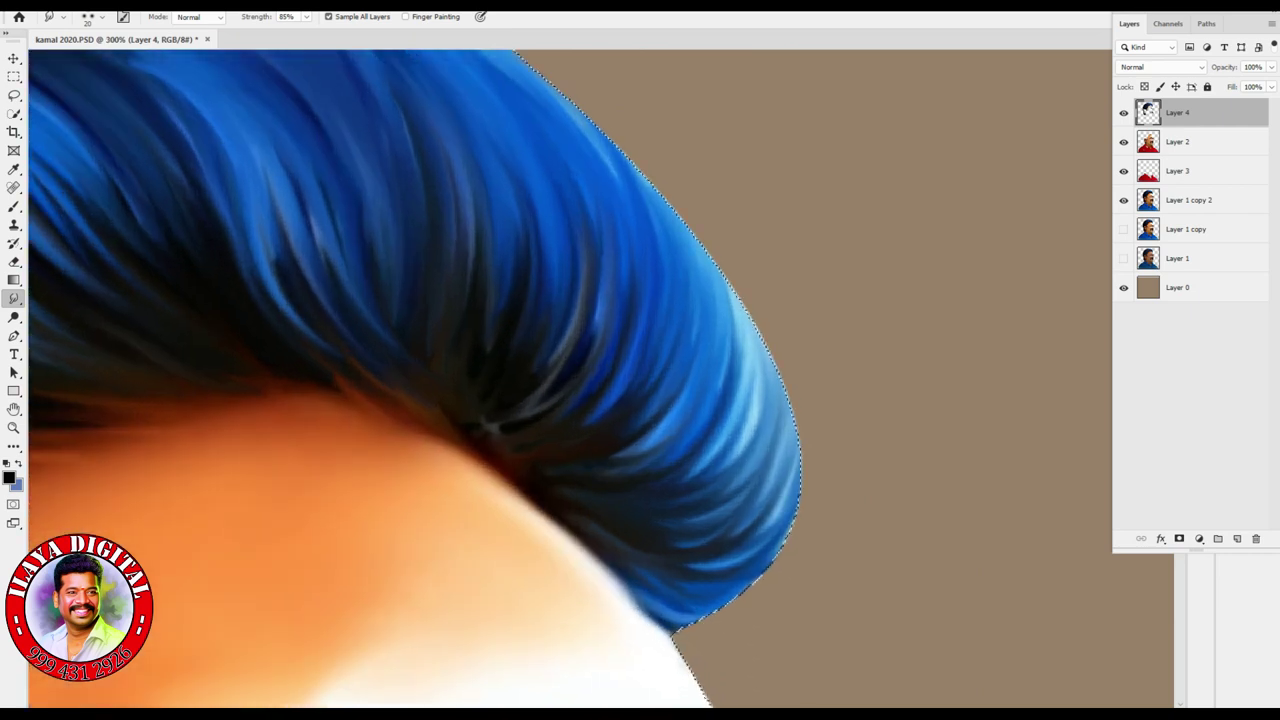
key("7")
key("ctrl+plus")
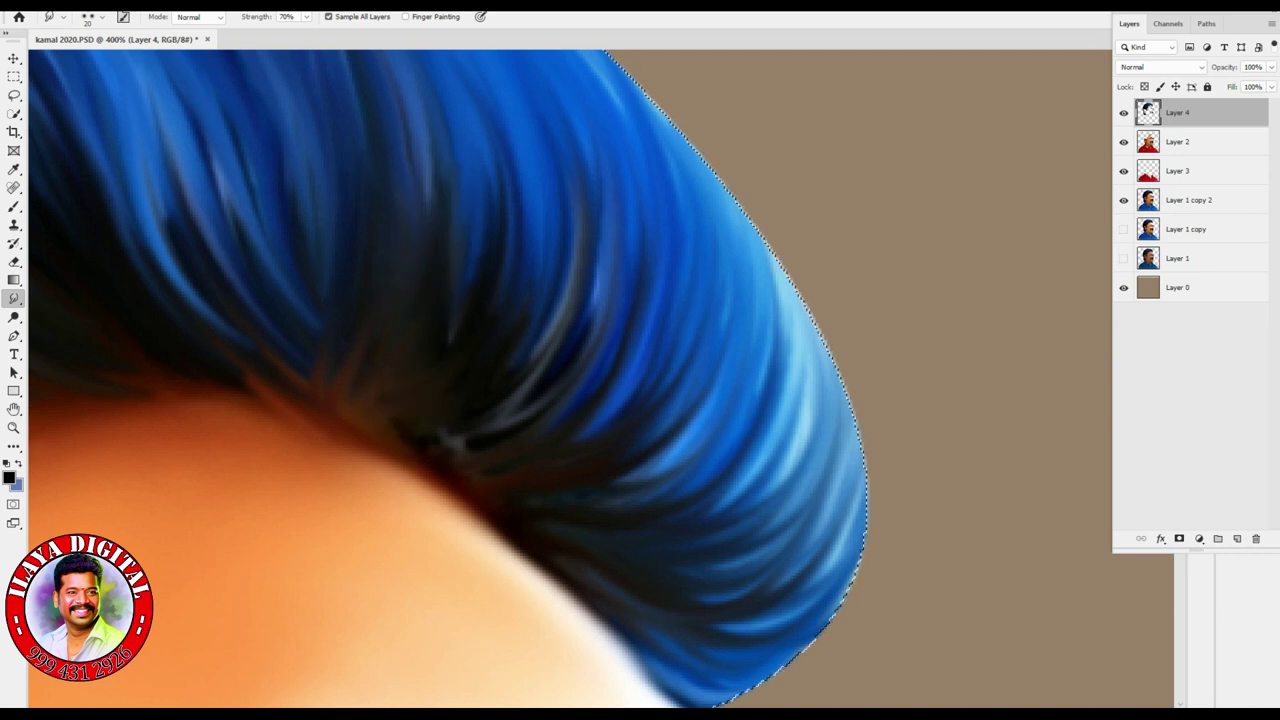
left_click_drag(545, 335, 455, 440)
left_click_drag(540, 372, 432, 446)
left_click_drag(602, 502, 672, 452)
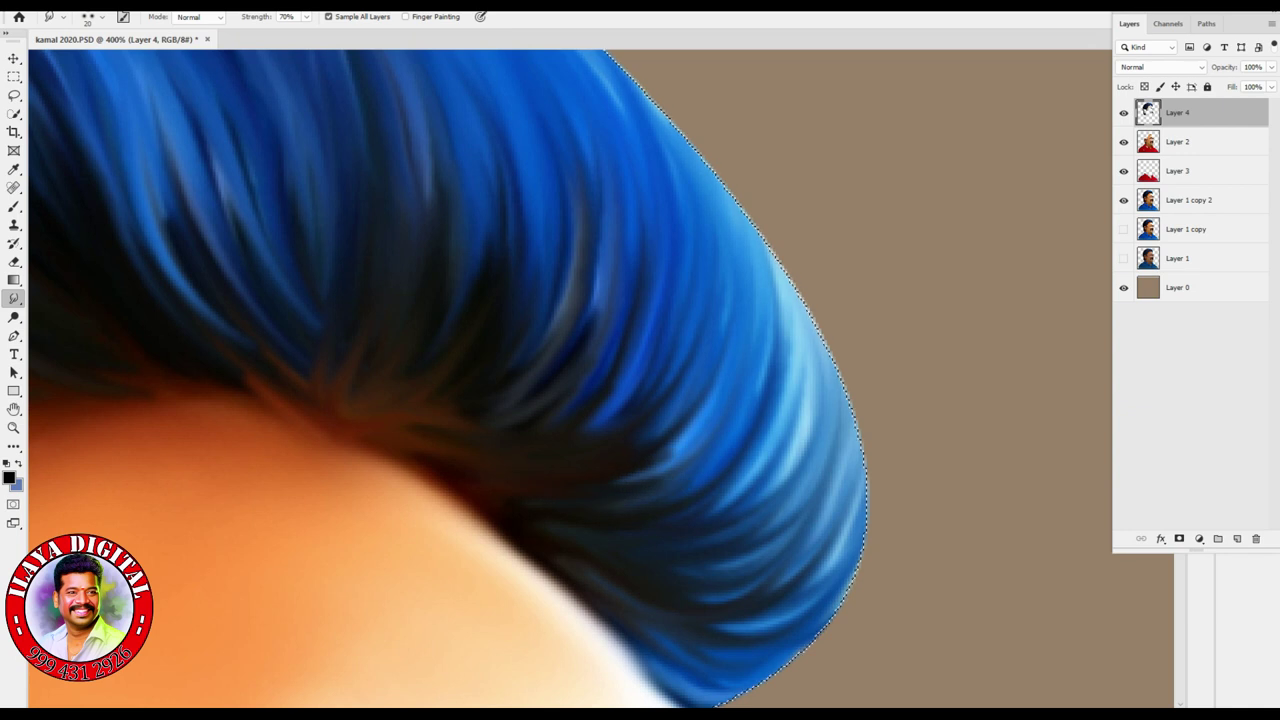
- Set the smudge strength to 75% and smudge the dark roots on the underside of the quiff into the blue strands
left_click_drag(490, 525, 625, 628)
key("7")
key("5")
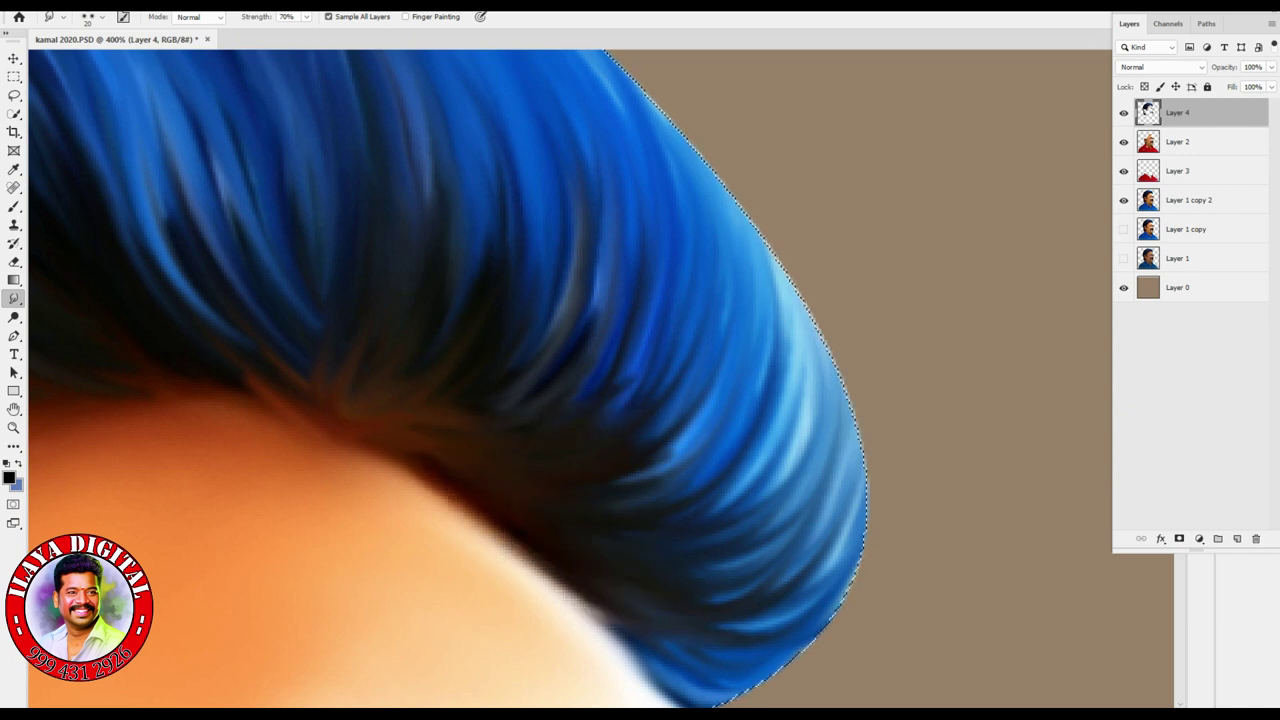
left_click_drag(480, 350, 432, 404)
left_click_drag(536, 258, 498, 342)
left_click_drag(596, 322, 506, 396)
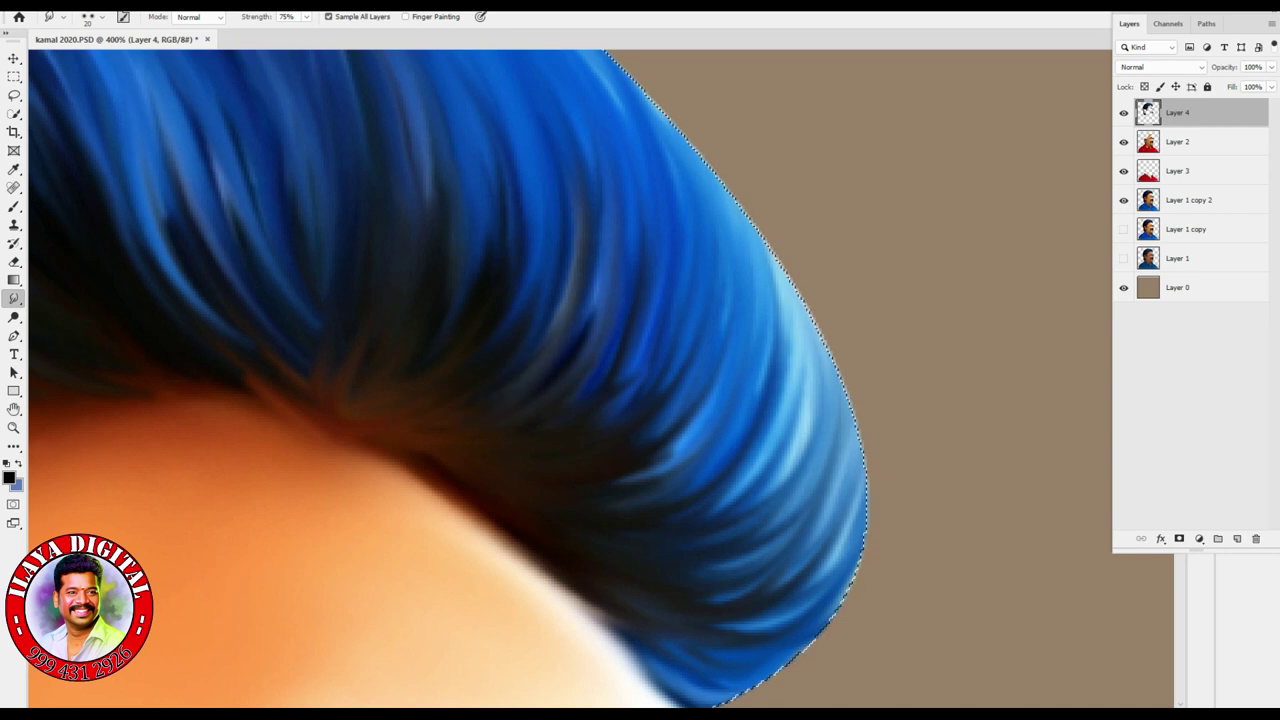
left_click_drag(660, 400, 572, 440)
mouse_move(686, 462)
left_mouse_down()
mouse_move(588, 502)
mouse_move(500, 572)
left_mouse_up()
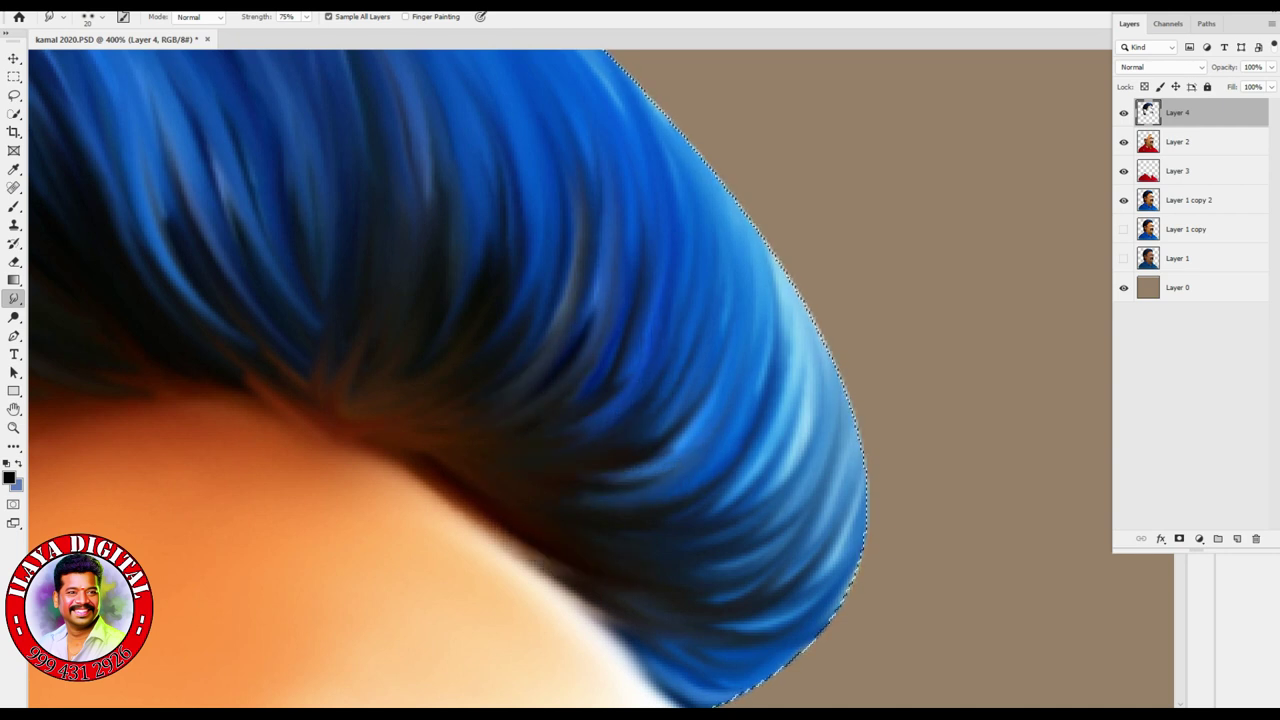
- Smudge the dark roots at the centre of the forehead hairline into short wisps over the orange skin
left_click_drag(400, 350, 1085, 434)
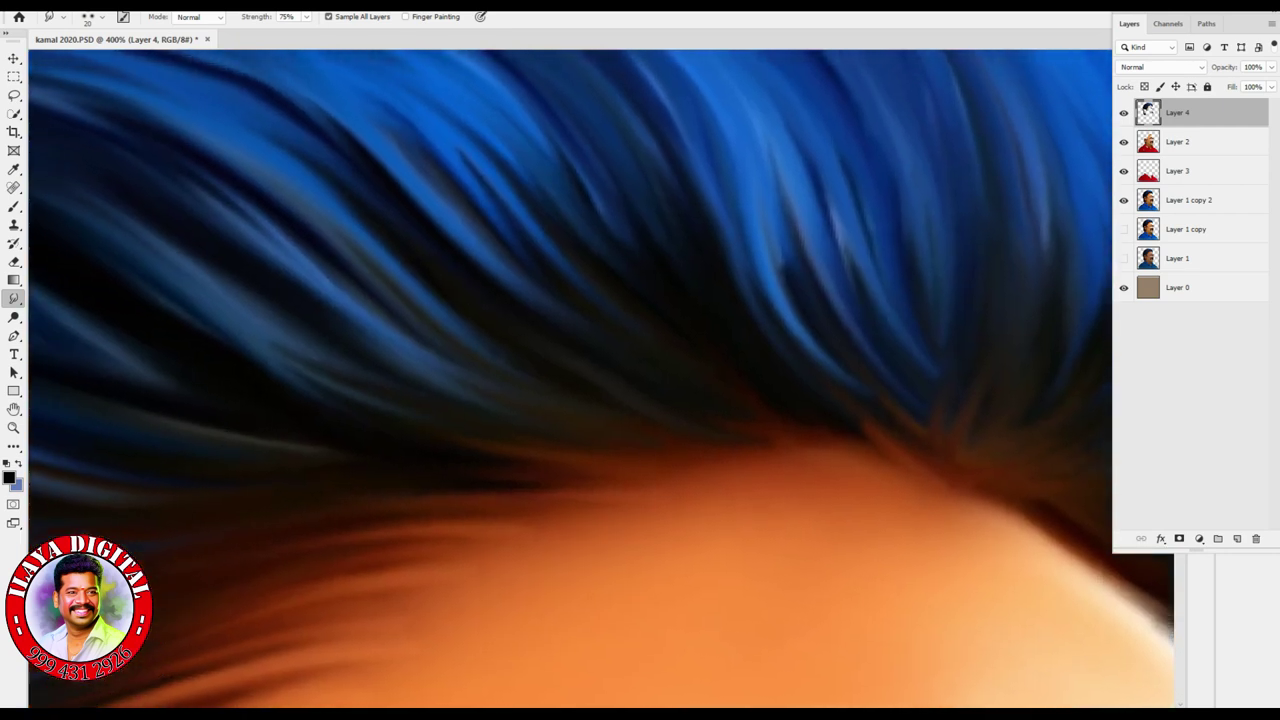
left_click_drag(920, 380, 700, 70)
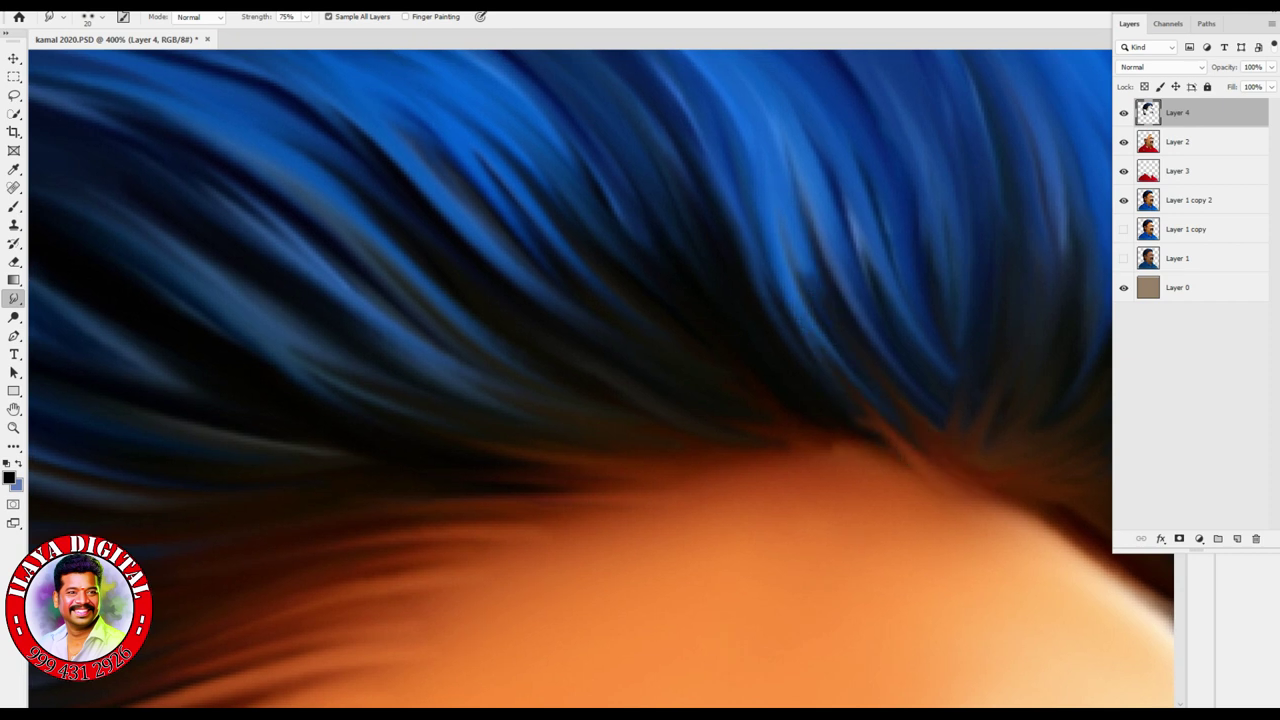
left_click_drag(815, 418, 760, 470)
left_click_drag(920, 425, 880, 462)
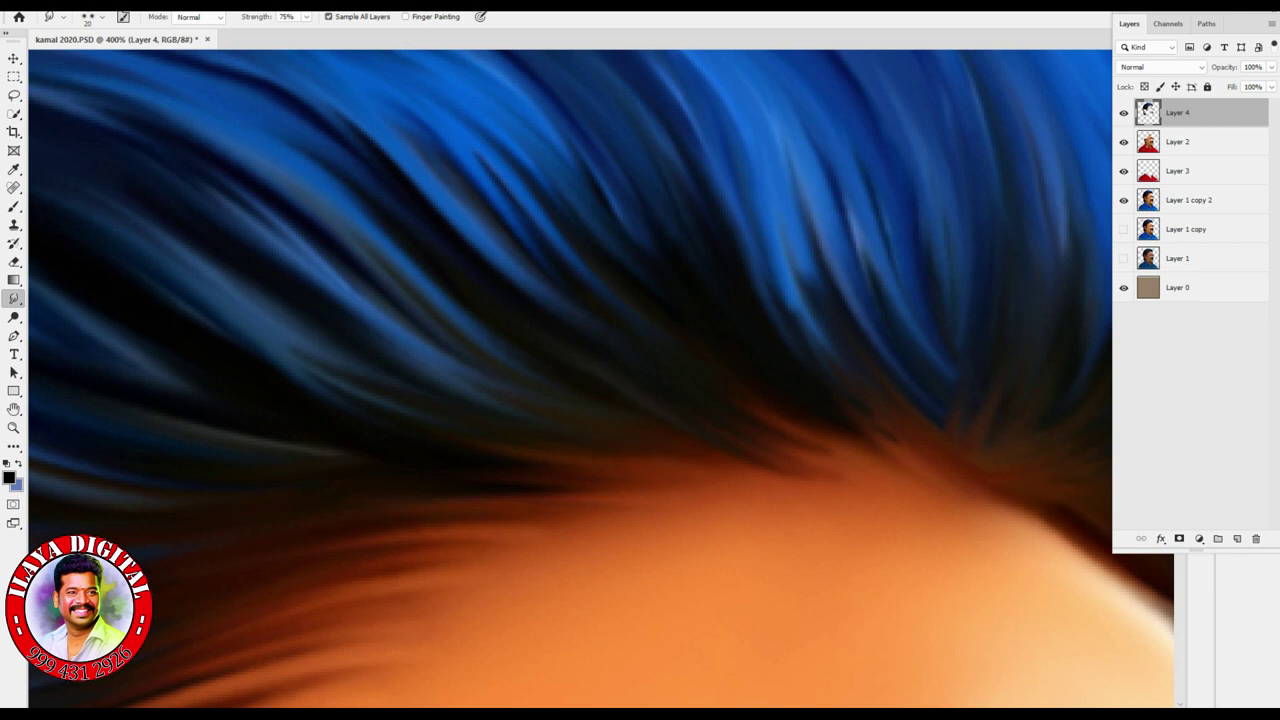
scroll(666, 158, "down", 5)
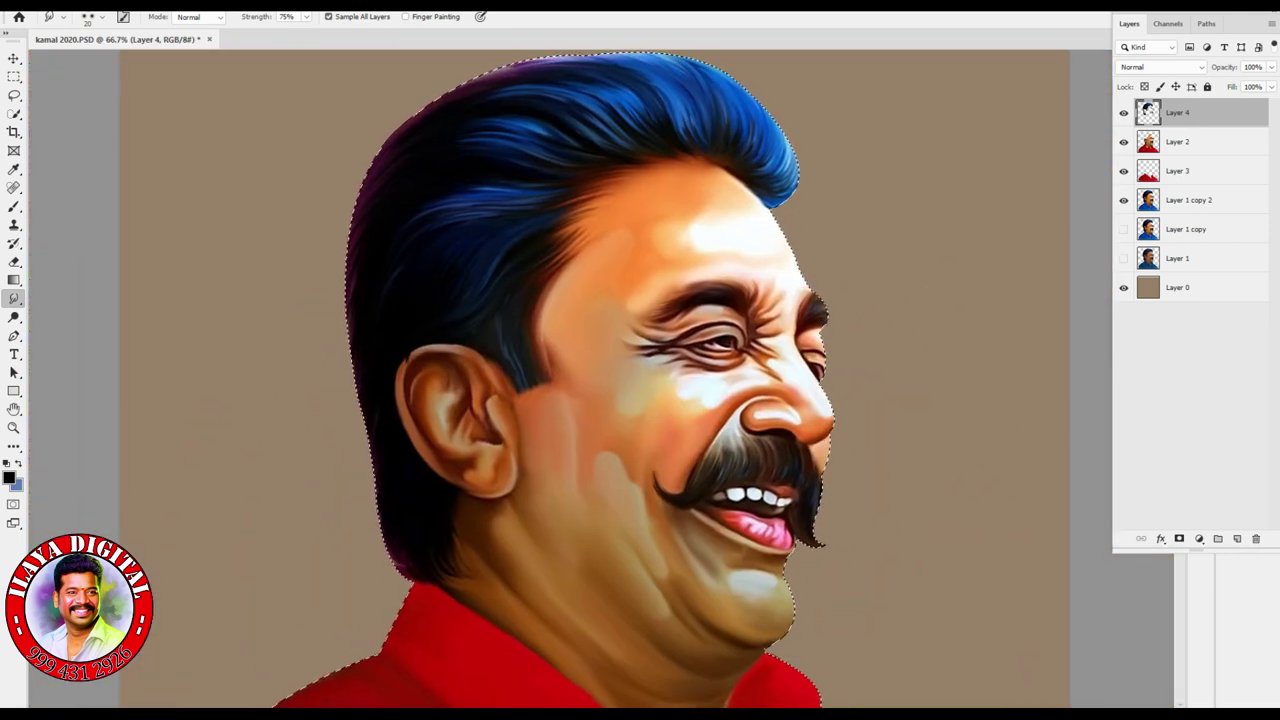
- Smudge a short stroke along the skin edge in front of the sideburn
key("e")
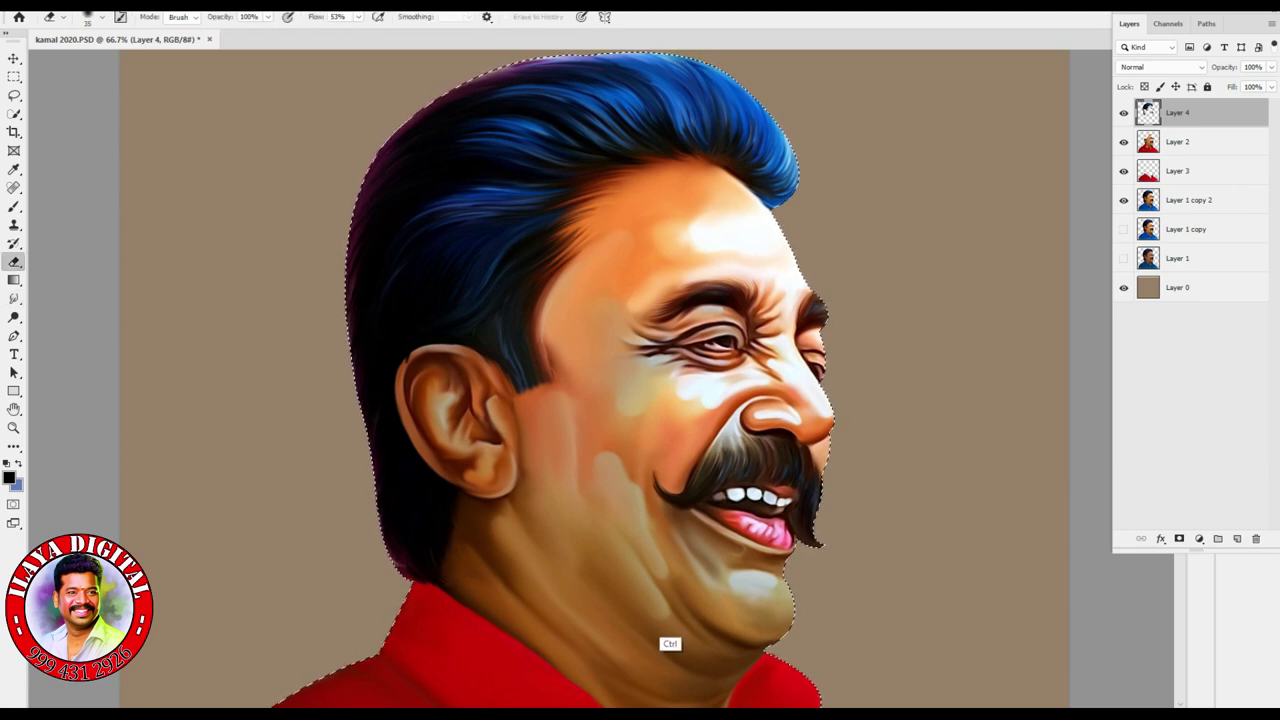
key("ctrl+plus")
key("ctrl+plus")
key("r")
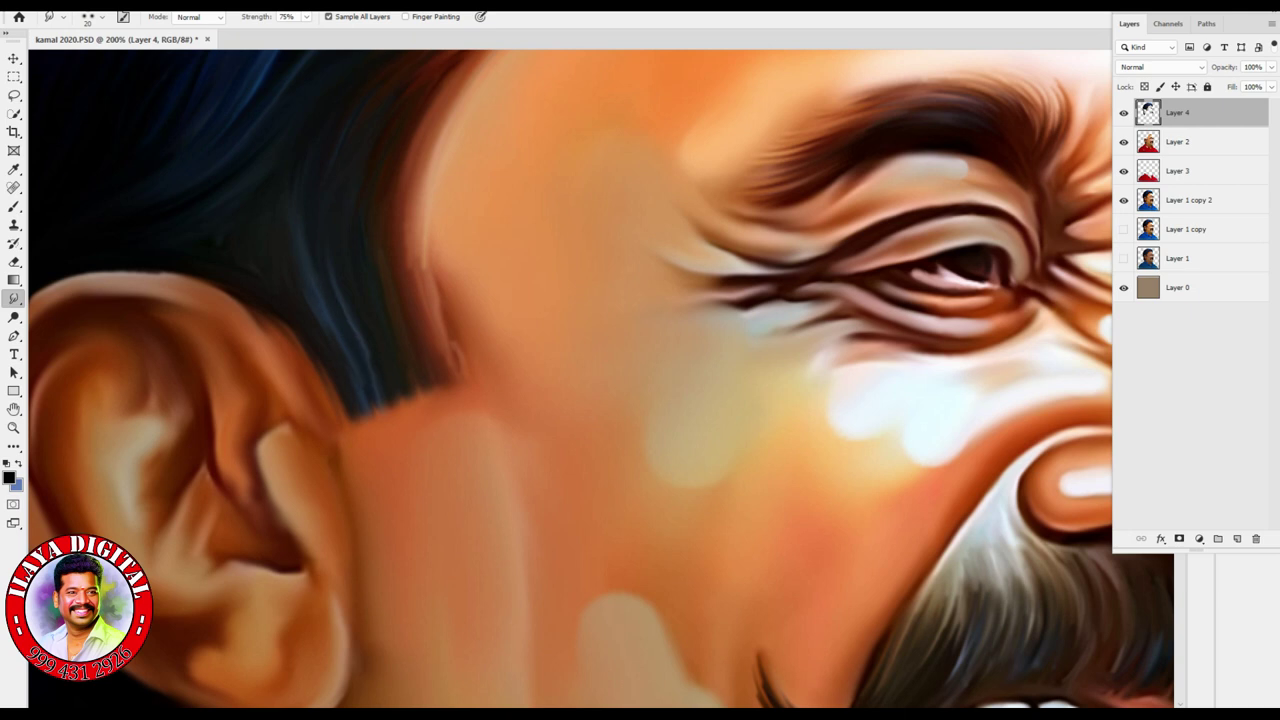
mouse_move(455, 345)
left_mouse_down()
mouse_move(428, 245)
mouse_move(450, 320)
left_mouse_up()
- Deselect the figure's outline and turn off Sample All Layers for the Smudge tool
left_click_drag(640, 400, 1000, 140)
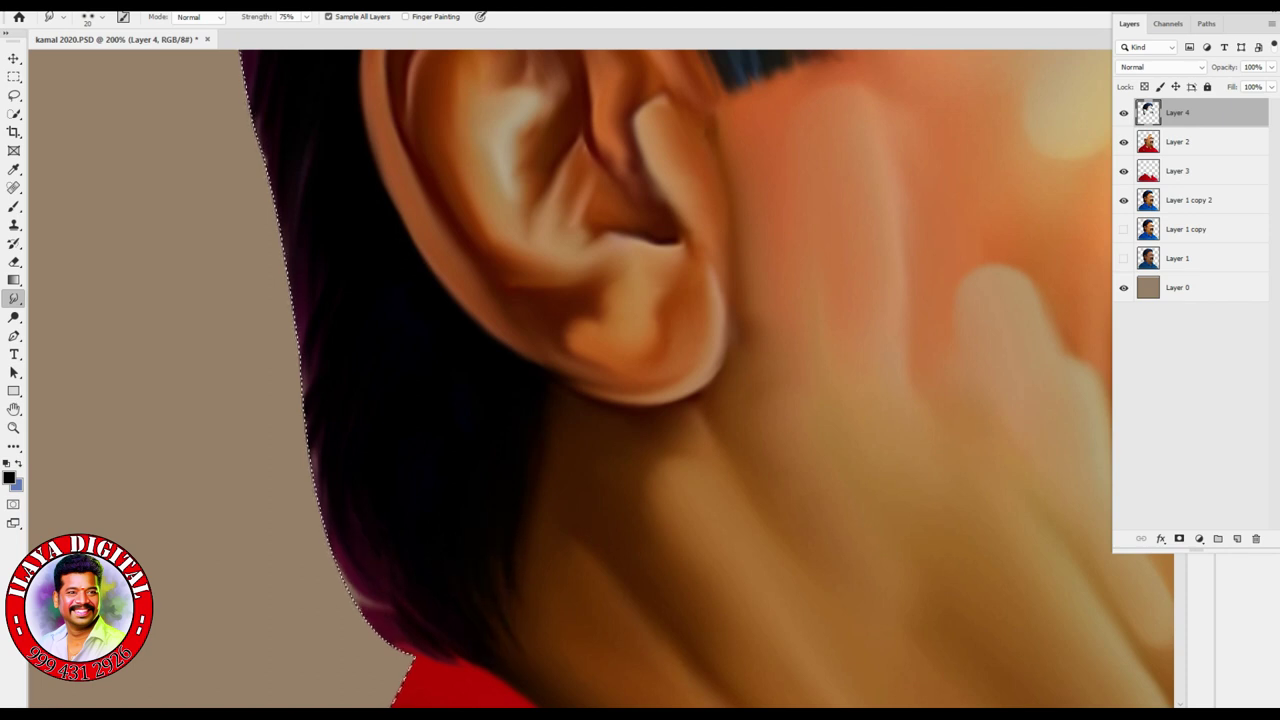
key("ctrl")
key("ctrl+d")
key("ctrl+minus")
key("ctrl+minus")
key("ctrl+minus")
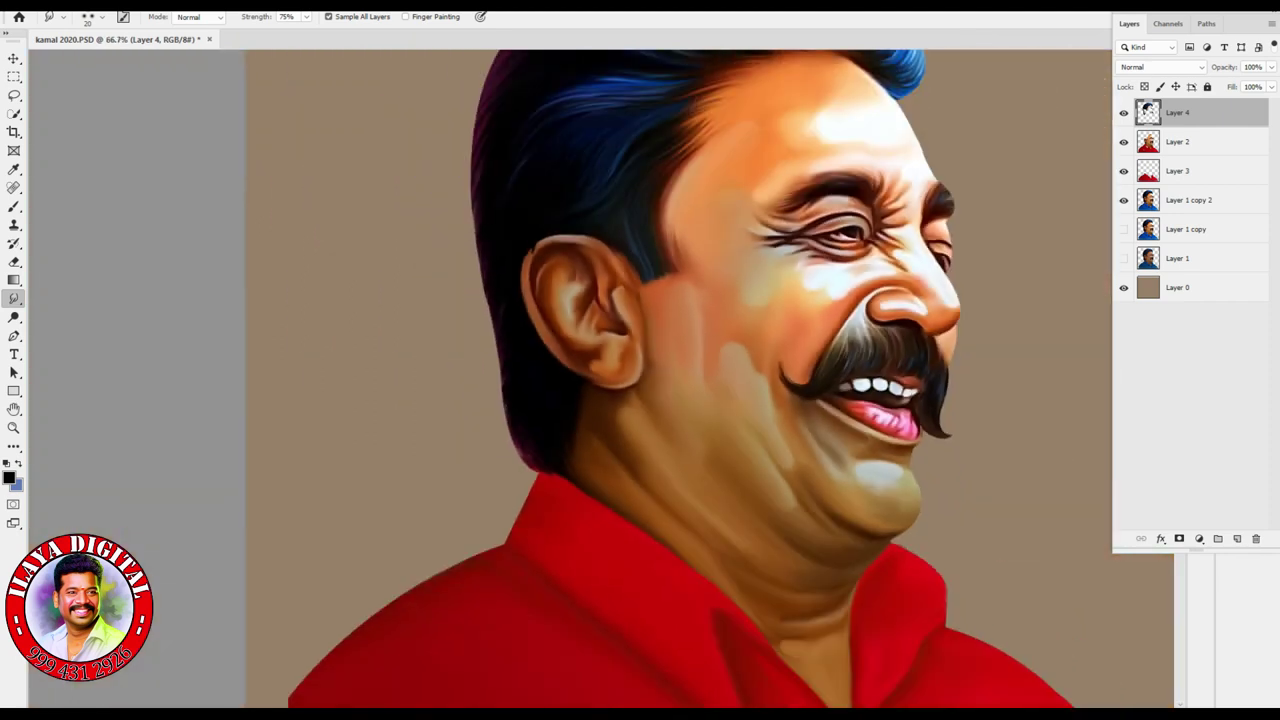
scroll(640, 380, "up", 3)
scroll(640, 380, "right", 3)
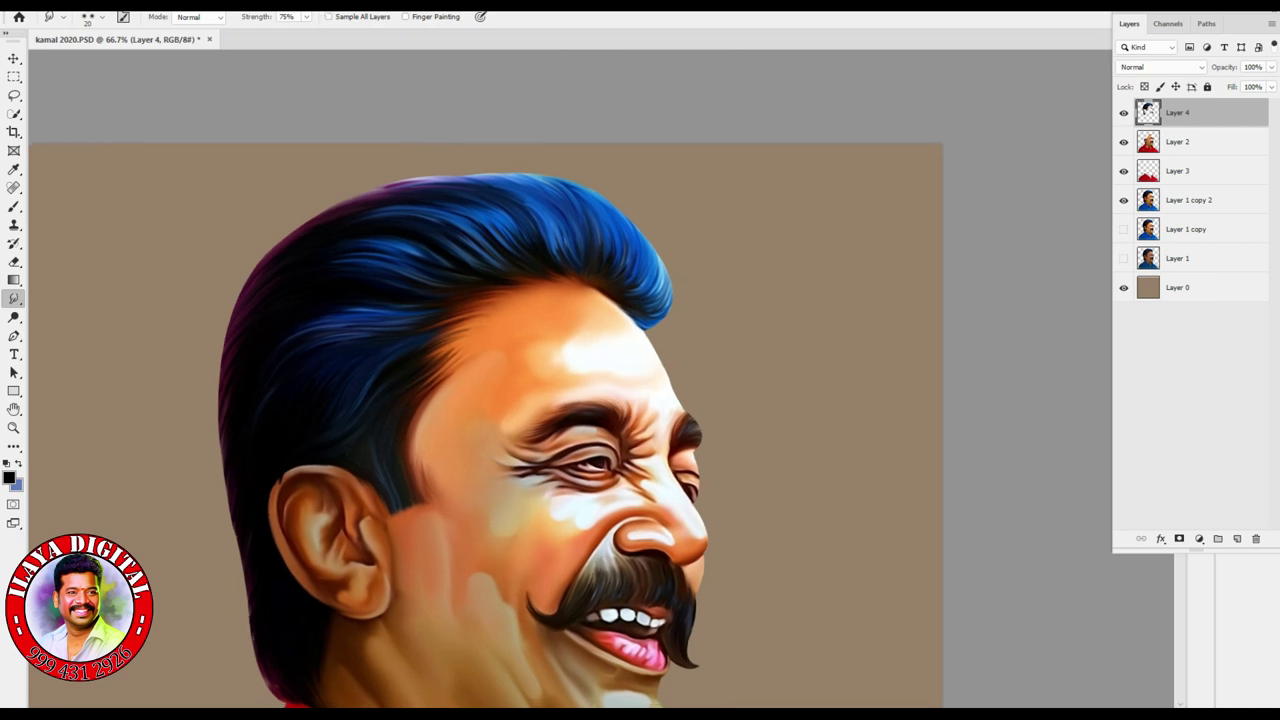
- Smudge the lower tip of the quiff outwards over the background so its hard edge becomes soft hair ends
key("ctrl+plus")
key("ctrl+plus")
key("ctrl+plus")
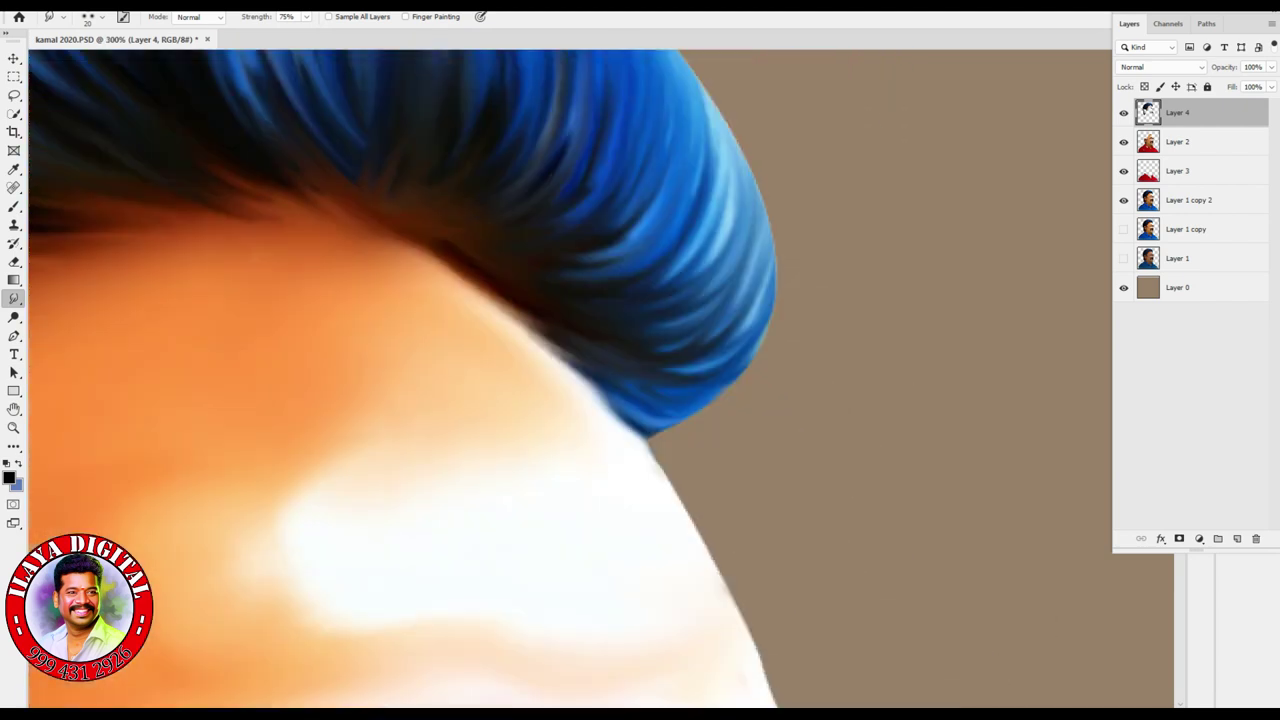
scroll(404, 378, "up", 3)
scroll(404, 378, "right", 2)
left_click_drag(612, 550, 676, 466)
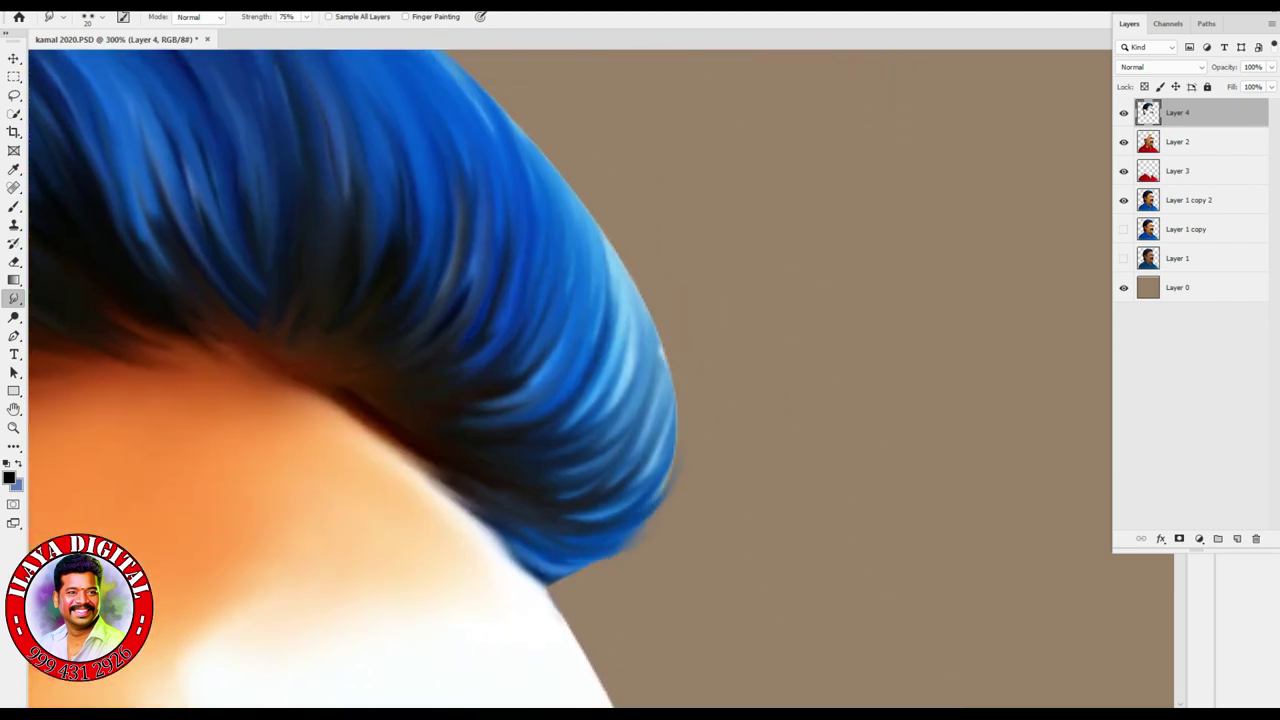
mouse_move(558, 572)
left_mouse_down()
mouse_move(612, 584)
mouse_move(684, 488)
mouse_move(690, 410)
left_mouse_up()
left_click_drag(670, 490, 688, 415)
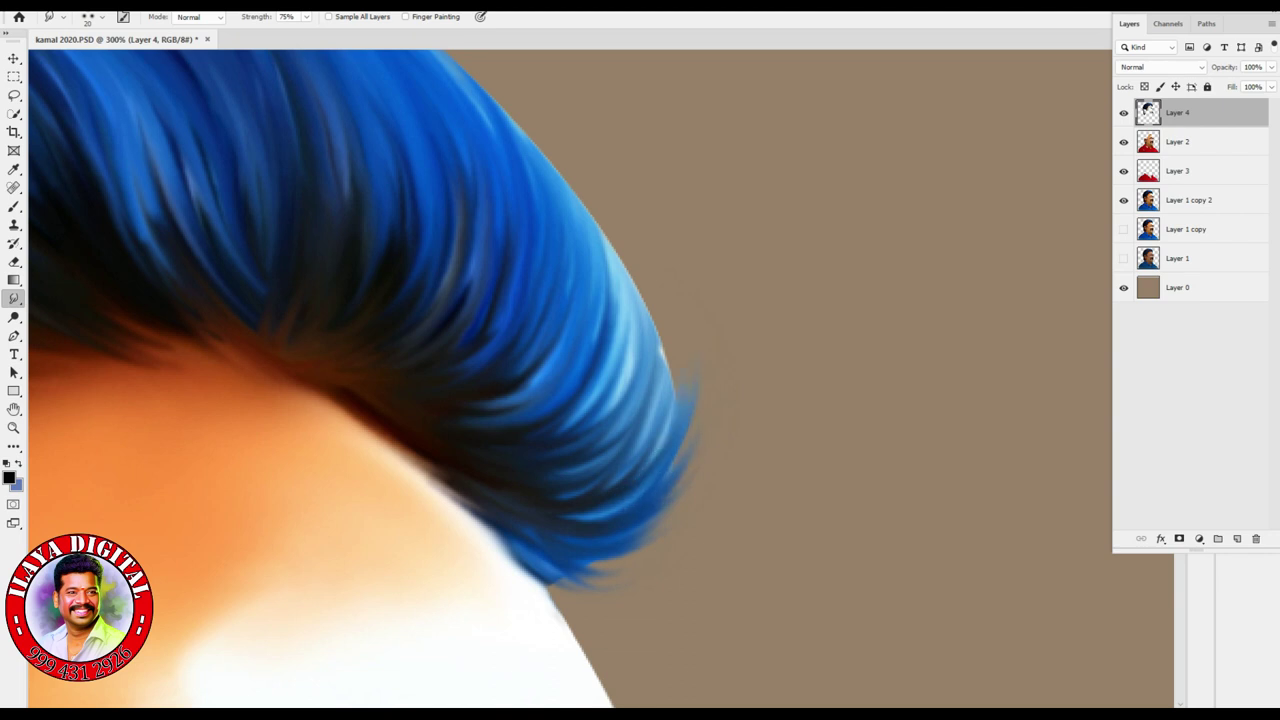
- Smudge the front outline of the quiff from its lower tip upwards into soft, feathered strands
mouse_move(668, 490)
left_mouse_down()
mouse_move(684, 390)
mouse_move(568, 192)
left_mouse_up()
mouse_move(650, 310)
left_mouse_down()
mouse_move(624, 250)
mouse_move(505, 118)
left_mouse_up()
left_click_drag(660, 434, 648, 386)
left_click_drag(612, 250, 572, 198)
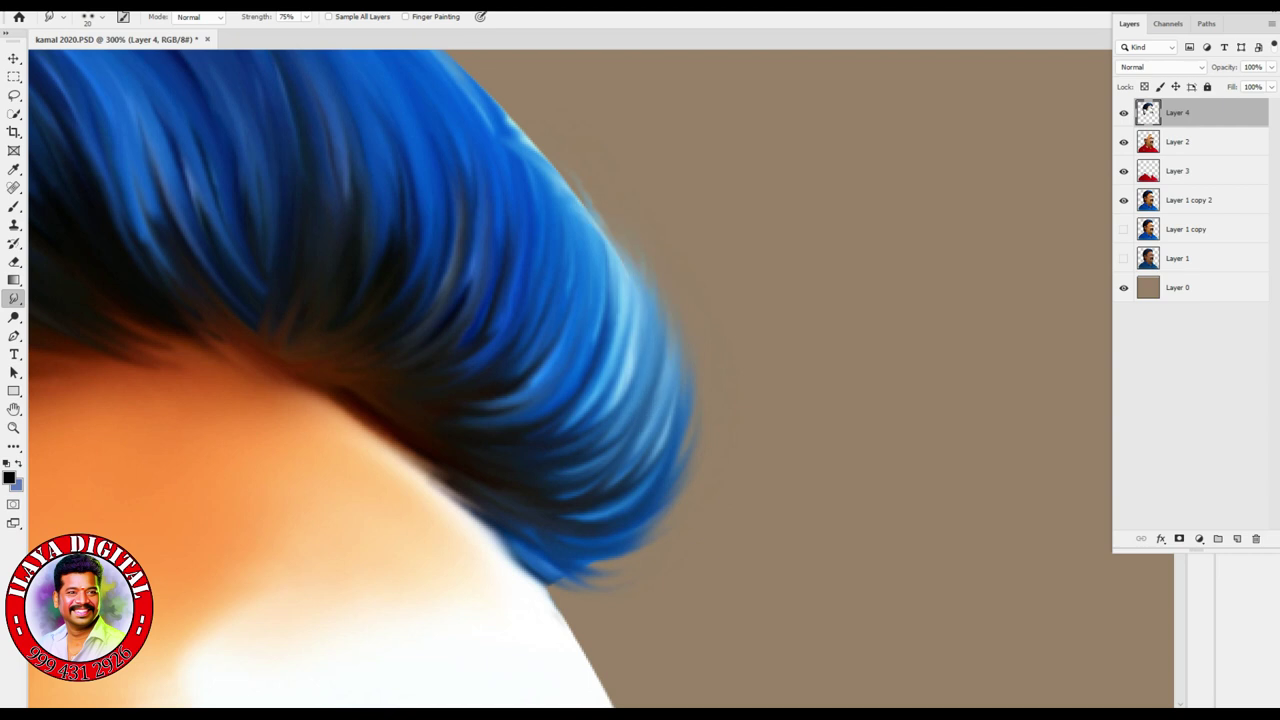
left_click_drag(582, 580, 644, 548)
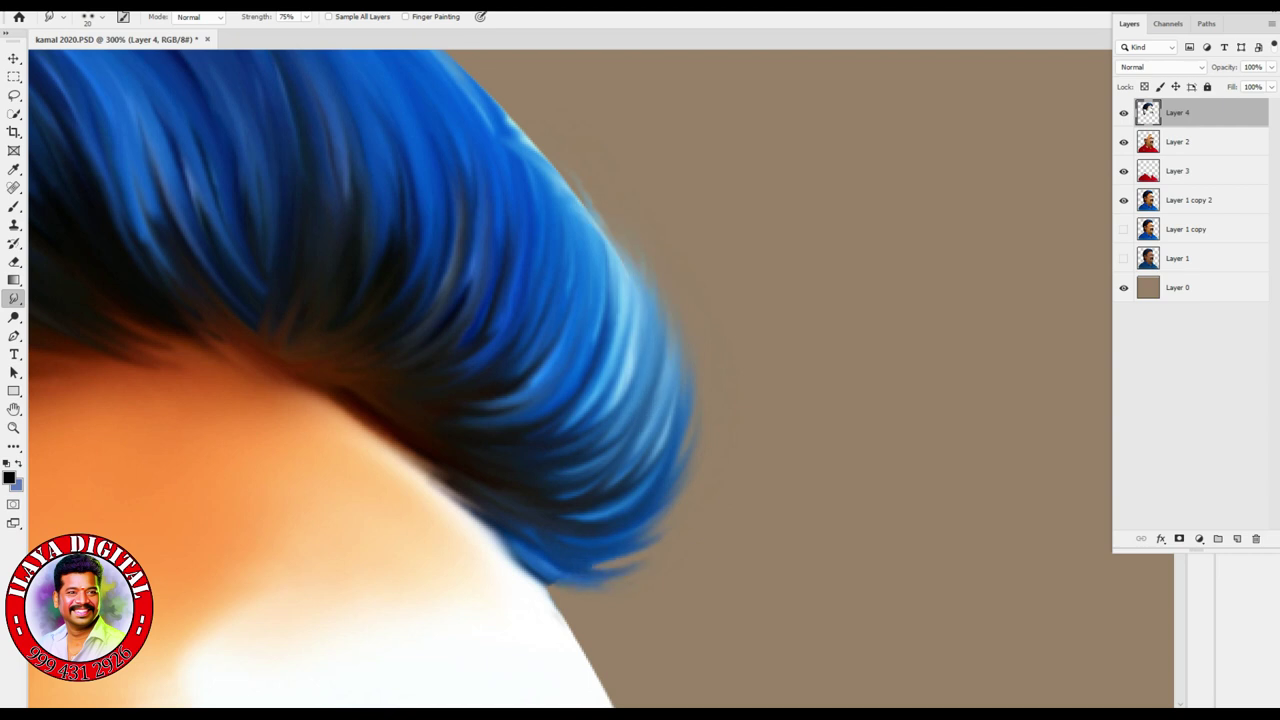
- Pull small stray wisps out of the quiff's upper front edge and soften the outline towards the crown
scroll(570, 380, "up", 5)
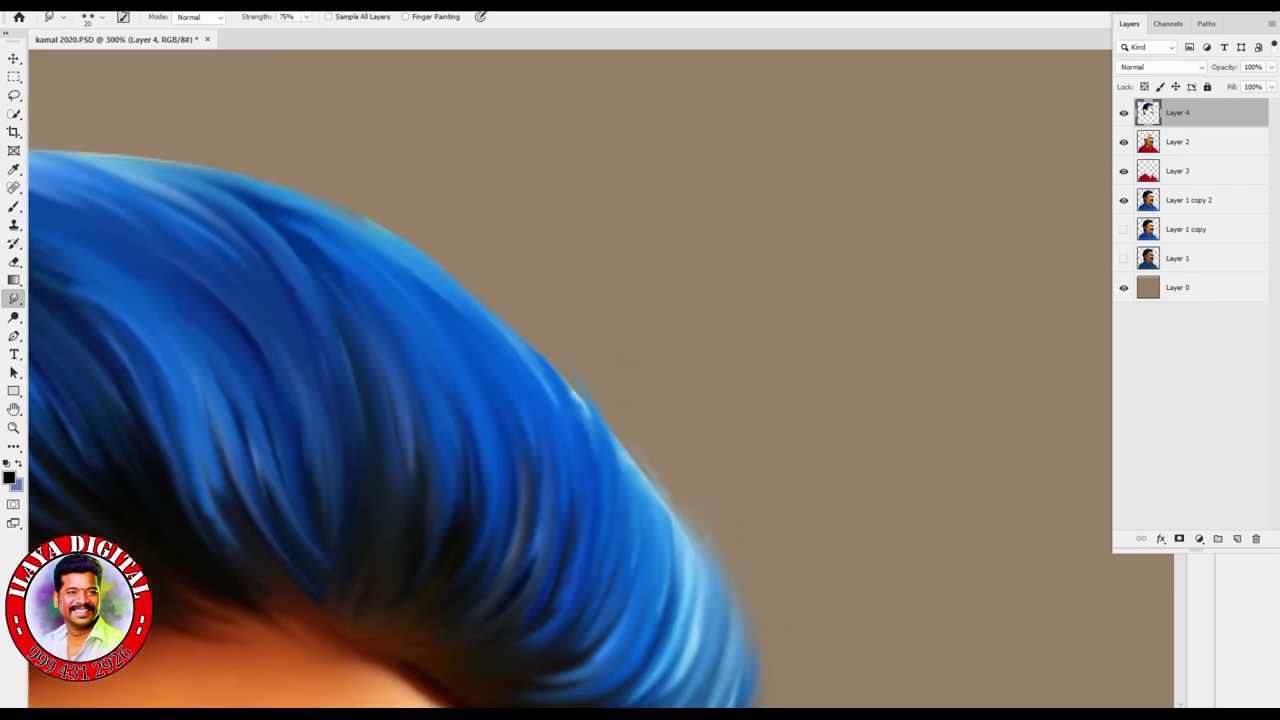
left_click_drag(542, 410, 592, 376)
mouse_move(618, 478)
left_mouse_down()
mouse_move(662, 496)
mouse_move(696, 491)
left_mouse_up()
scroll(570, 380, "up", 3)
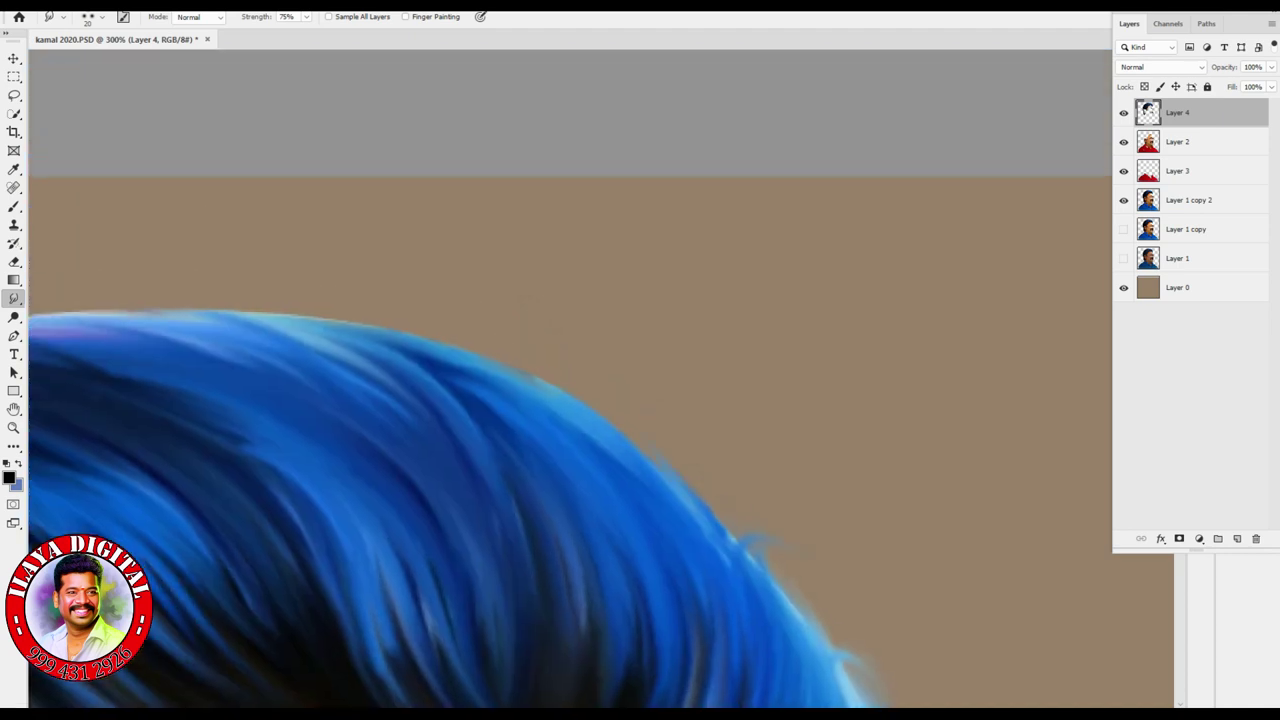
left_click_drag(540, 398, 490, 374)
left_click_drag(392, 334, 350, 326)
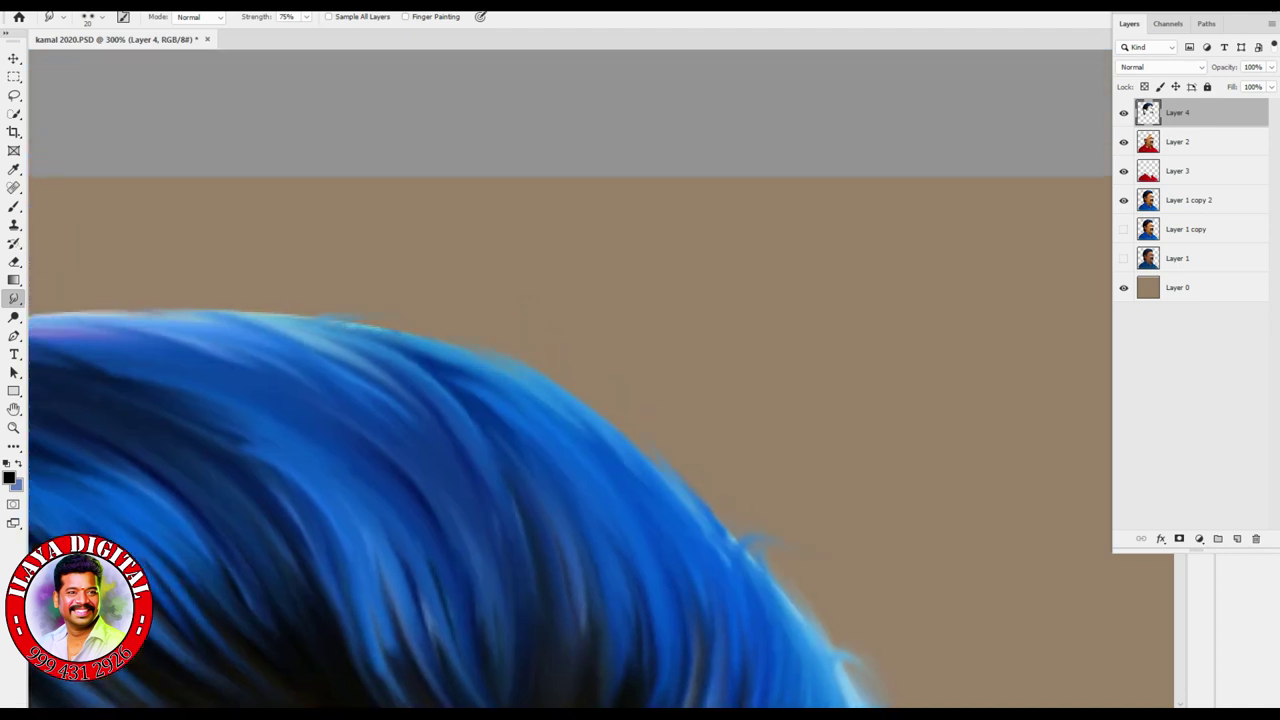
- Smudge the top outline of the blue hair backwards into feathered strands, adding a curled flyaway wisp
scroll(600, 390, "down", 2)
scroll(600, 390, "left", 5)
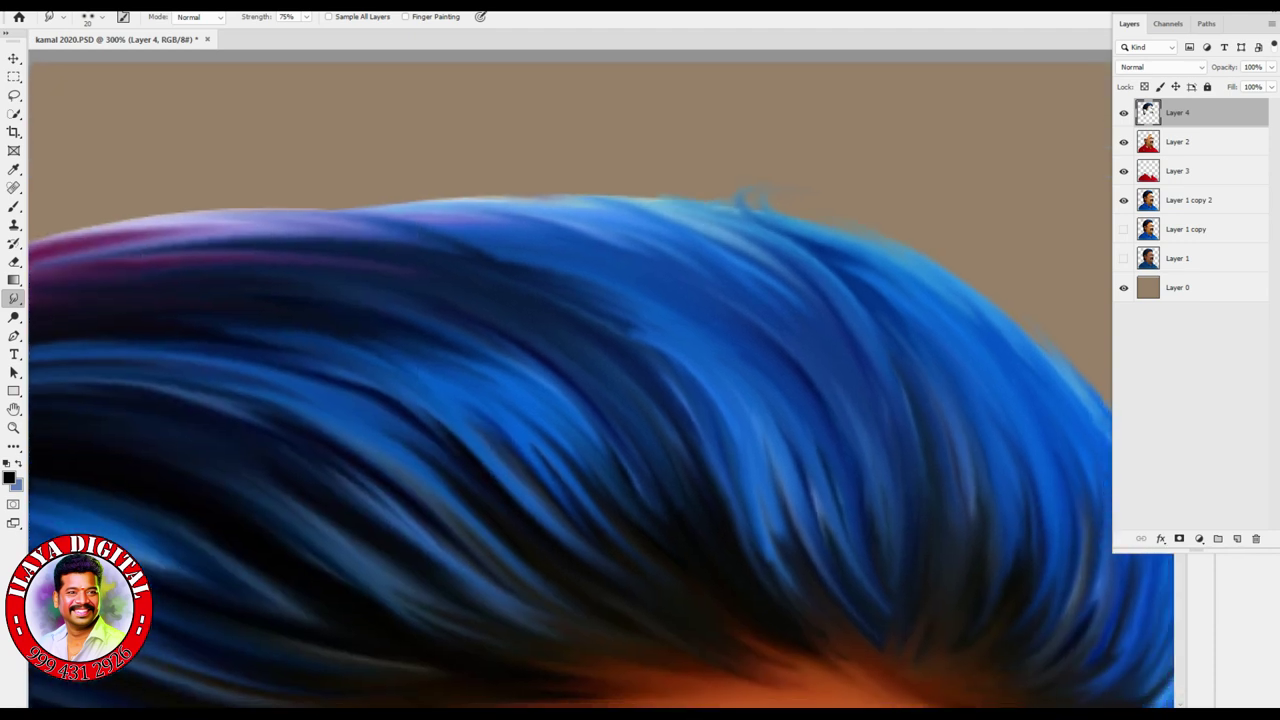
left_click_drag(590, 208, 260, 214)
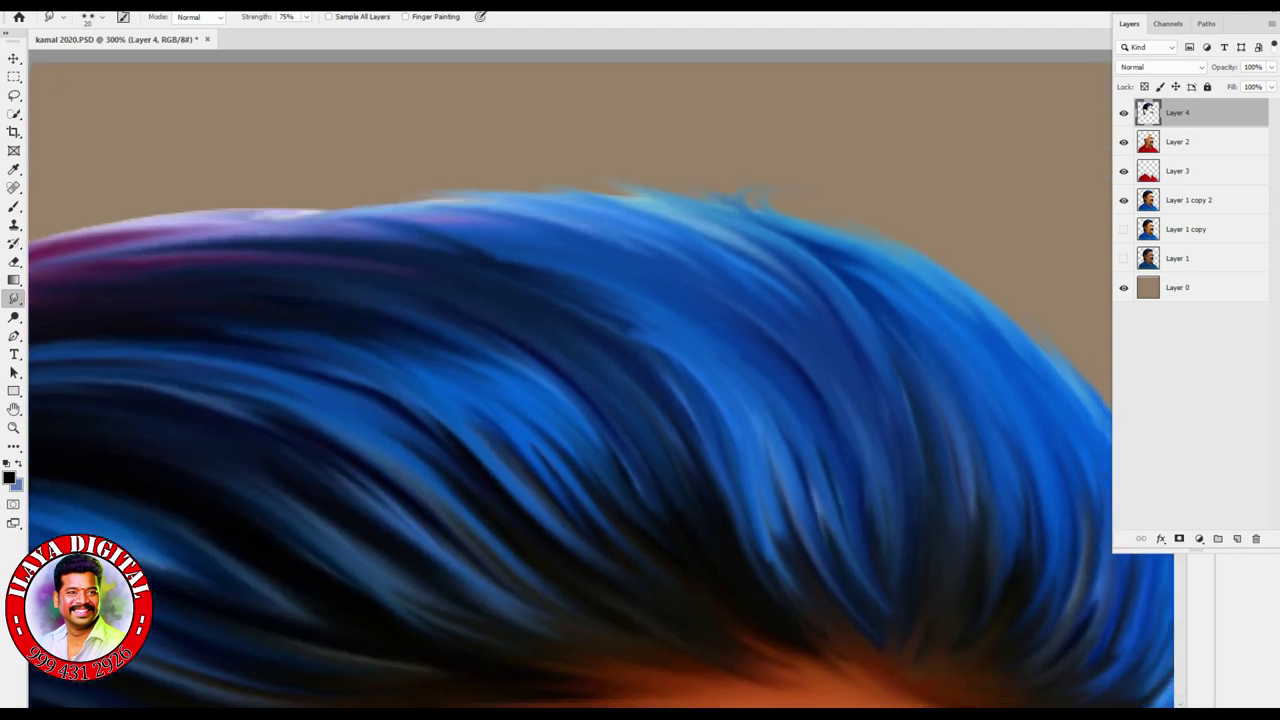
left_click_drag(550, 202, 370, 206)
scroll(600, 390, "left", 3)
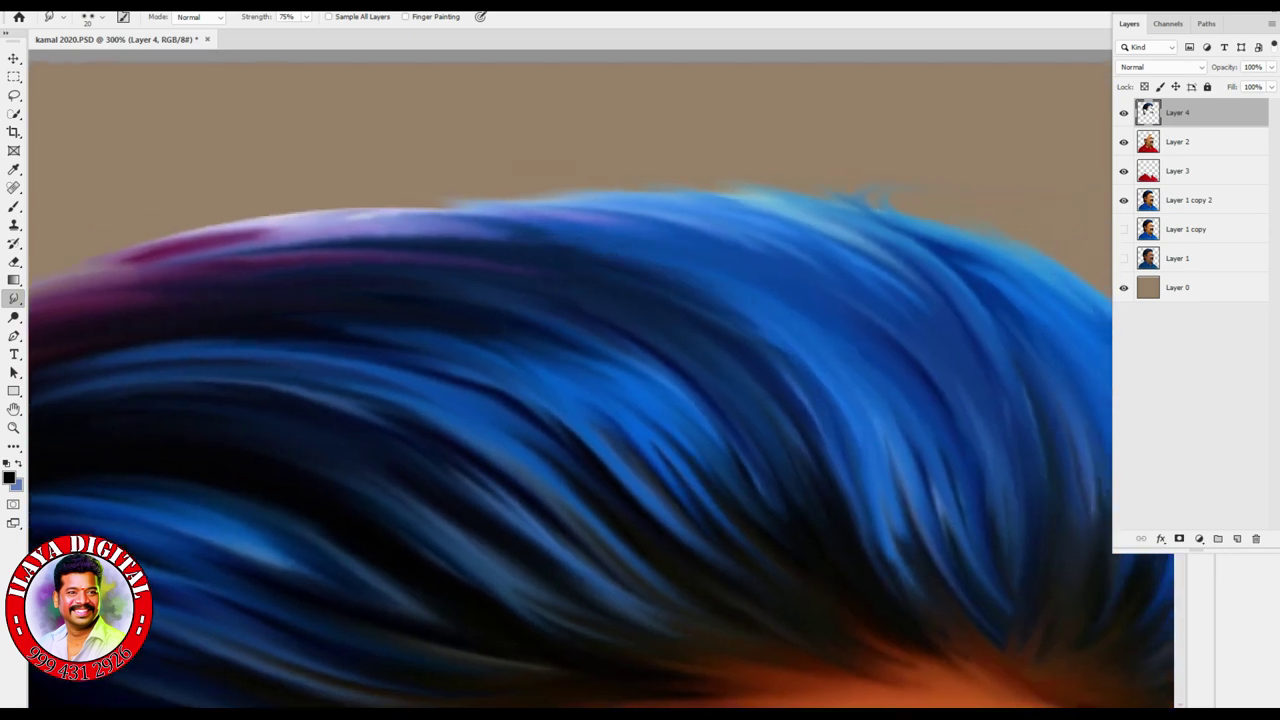
left_click_drag(530, 206, 440, 190)
scroll(570, 400, "left", 10)
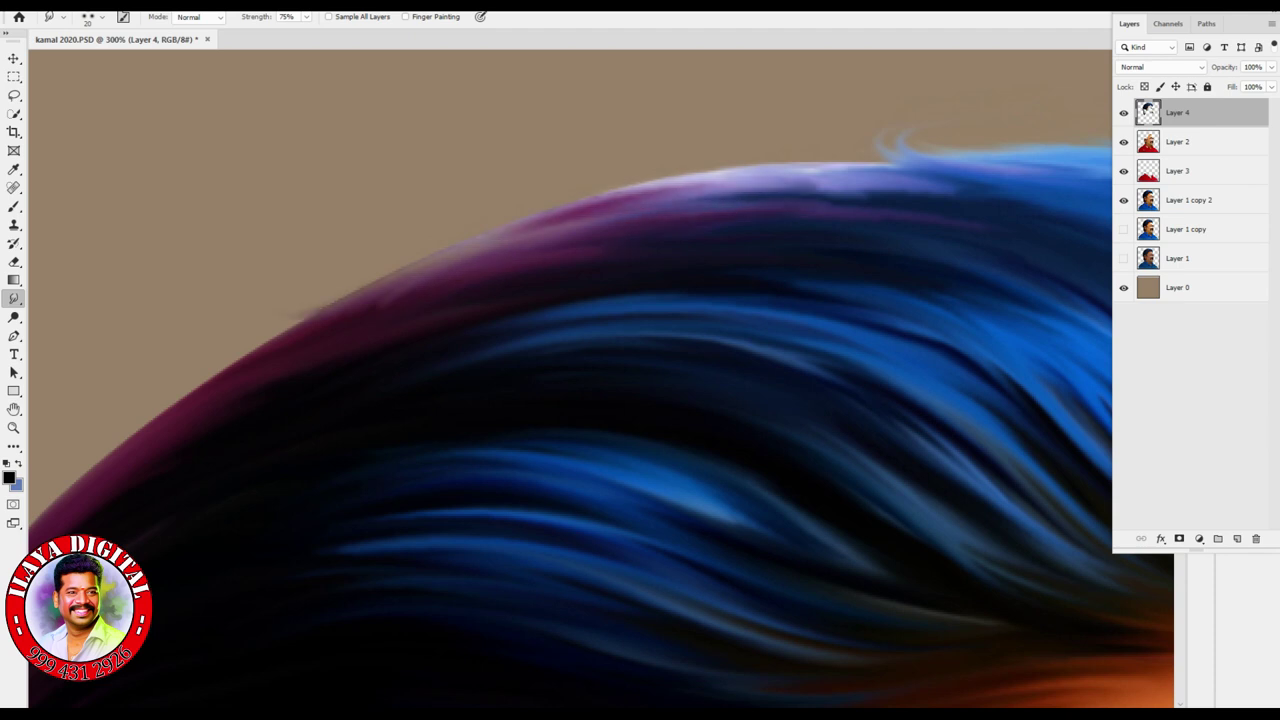
- Smudge the purple outline at the upper back of the head and pull a small stray wisp from it
scroll(570, 380, "left", 5)
left_click_drag(470, 216, 330, 326)
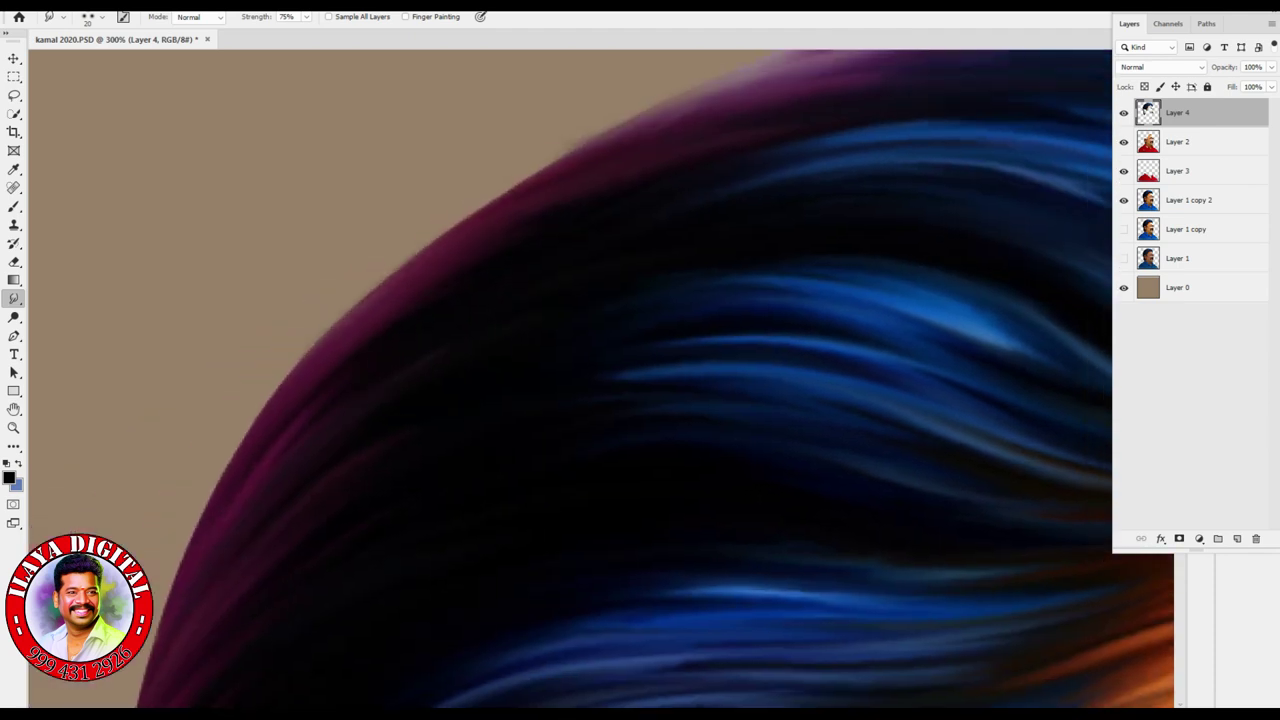
scroll(570, 380, "up", 5)
scroll(570, 380, "right", 1)
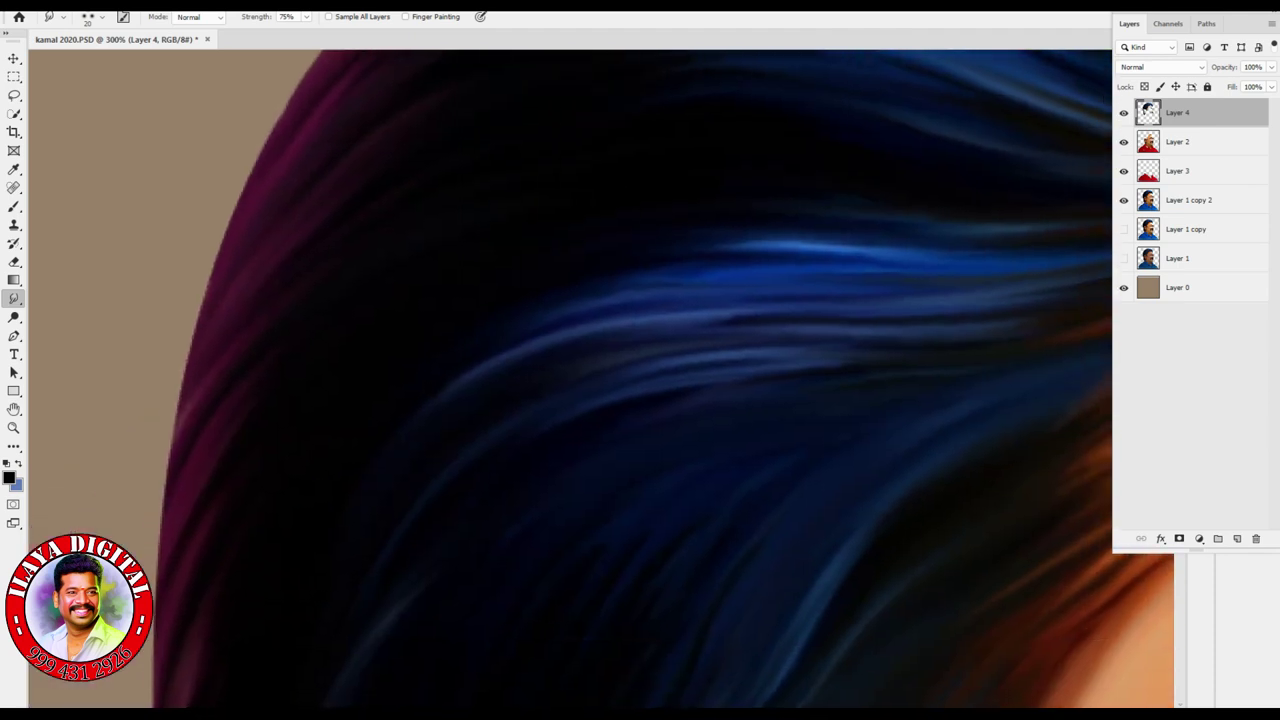
scroll(386, 612, "down", 1)
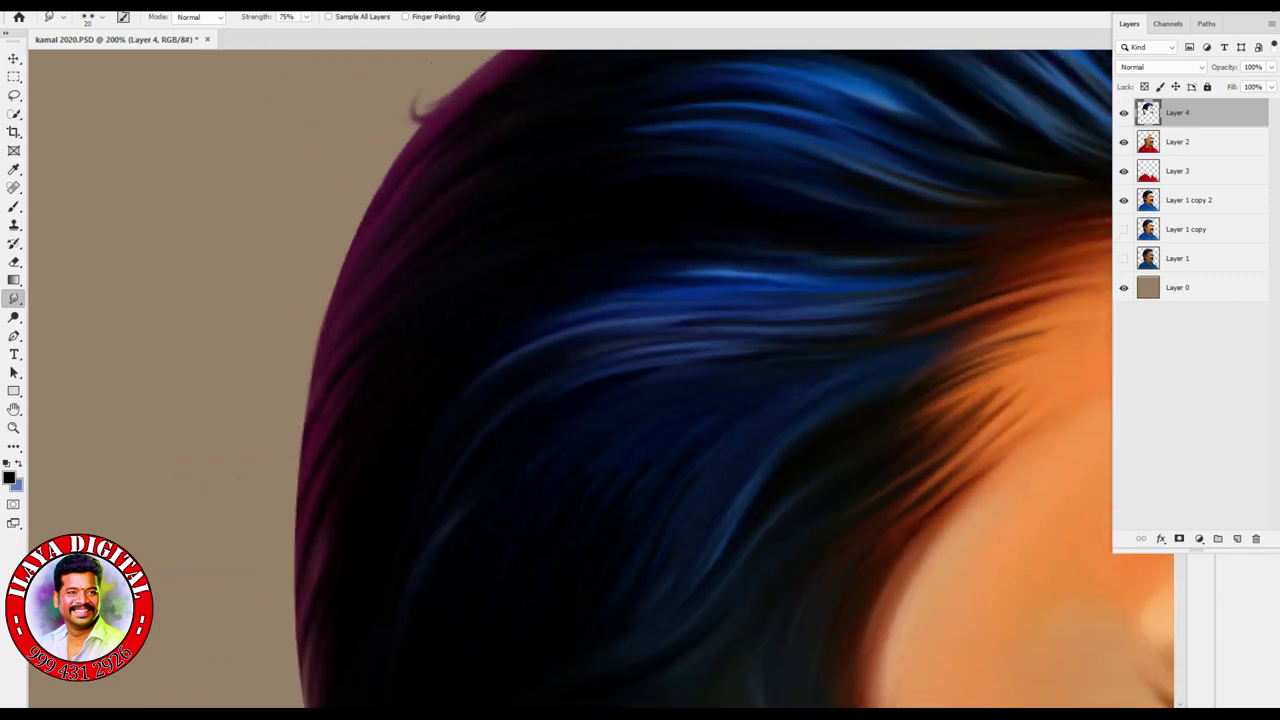
- Feather the purple back outline of the hair down to behind the ear, raising the smudge strength to 80%
scroll(386, 612, "down", 2)
mouse_move(312, 168)
left_mouse_down()
mouse_move(290, 385)
mouse_move(308, 520)
left_mouse_up()
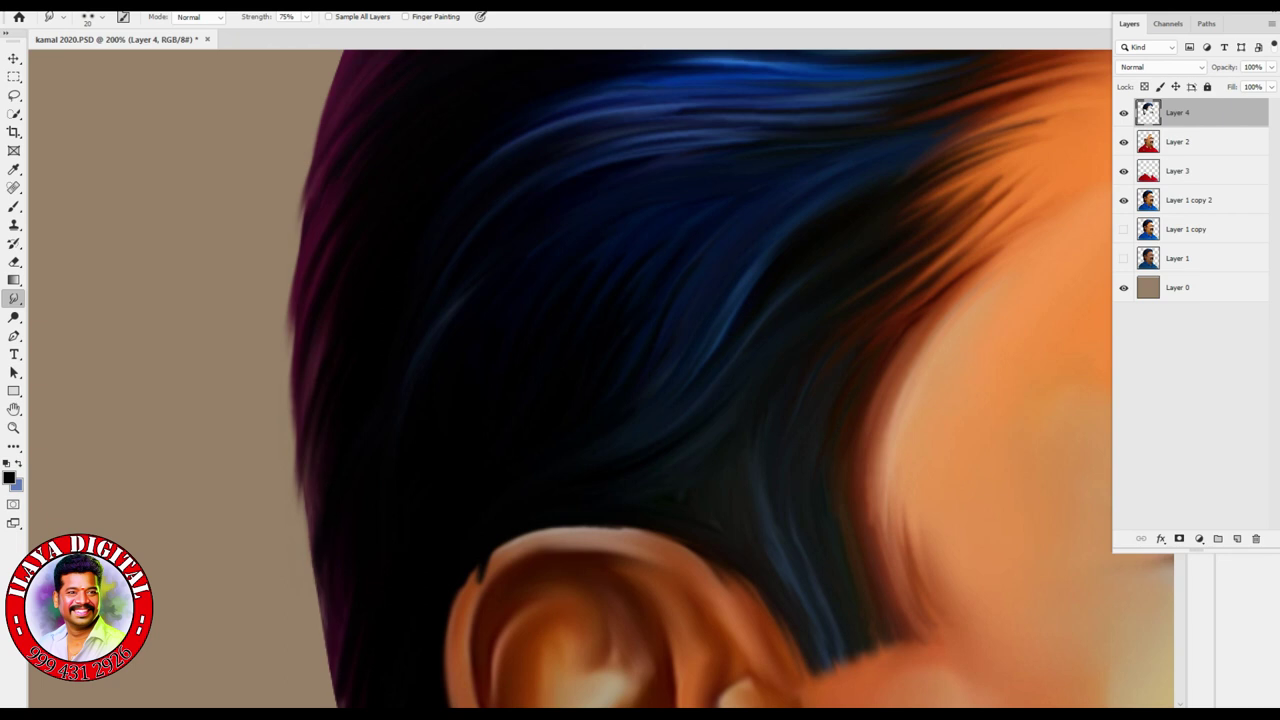
left_click_drag(296, 330, 320, 700)
left_click_drag(700, 450, 780, 278)
left_click_drag(390, 300, 440, 700)
left_click_drag(368, 165, 382, 360)
mouse_move(372, 282)
left_mouse_down()
mouse_move(388, 380)
mouse_move(360, 342)
mouse_move(416, 526)
left_mouse_up()
left_click_drag(402, 428, 434, 594)
left_click_drag(700, 500, 712, 282)
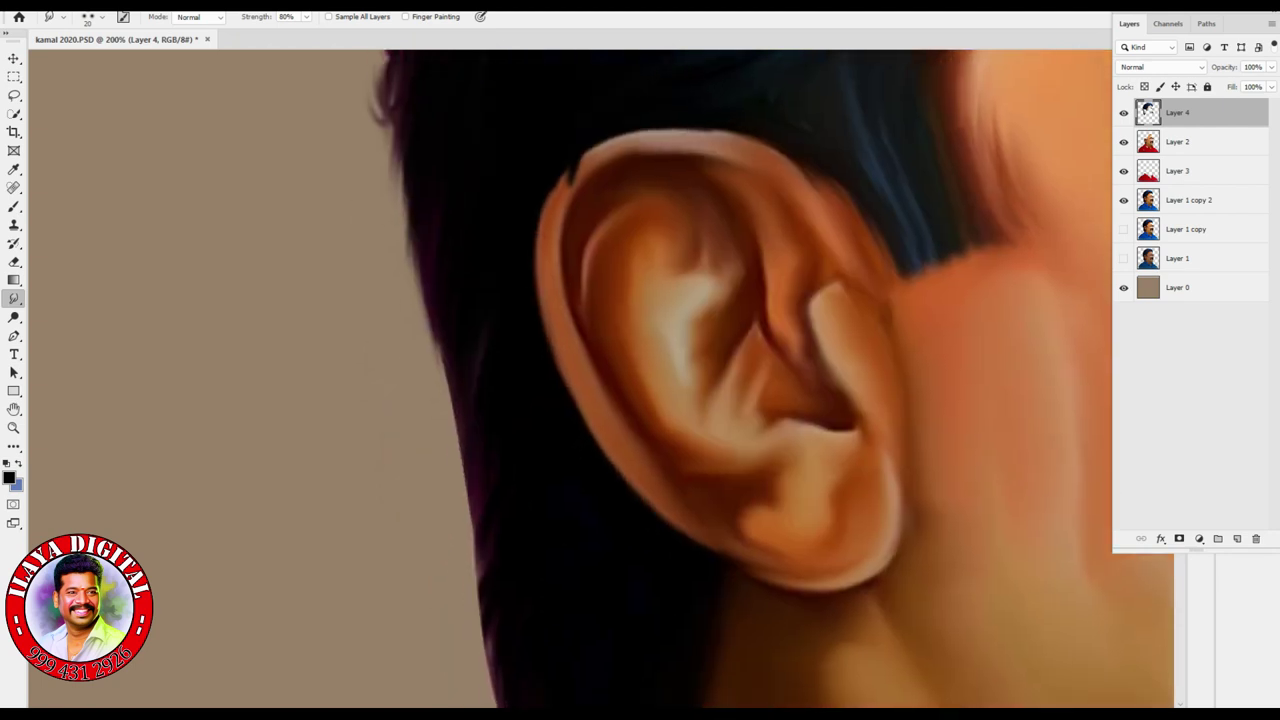
- Erase the dark hair smear over the ear's upper rim and trim the stray hair ends behind the head
key("e")
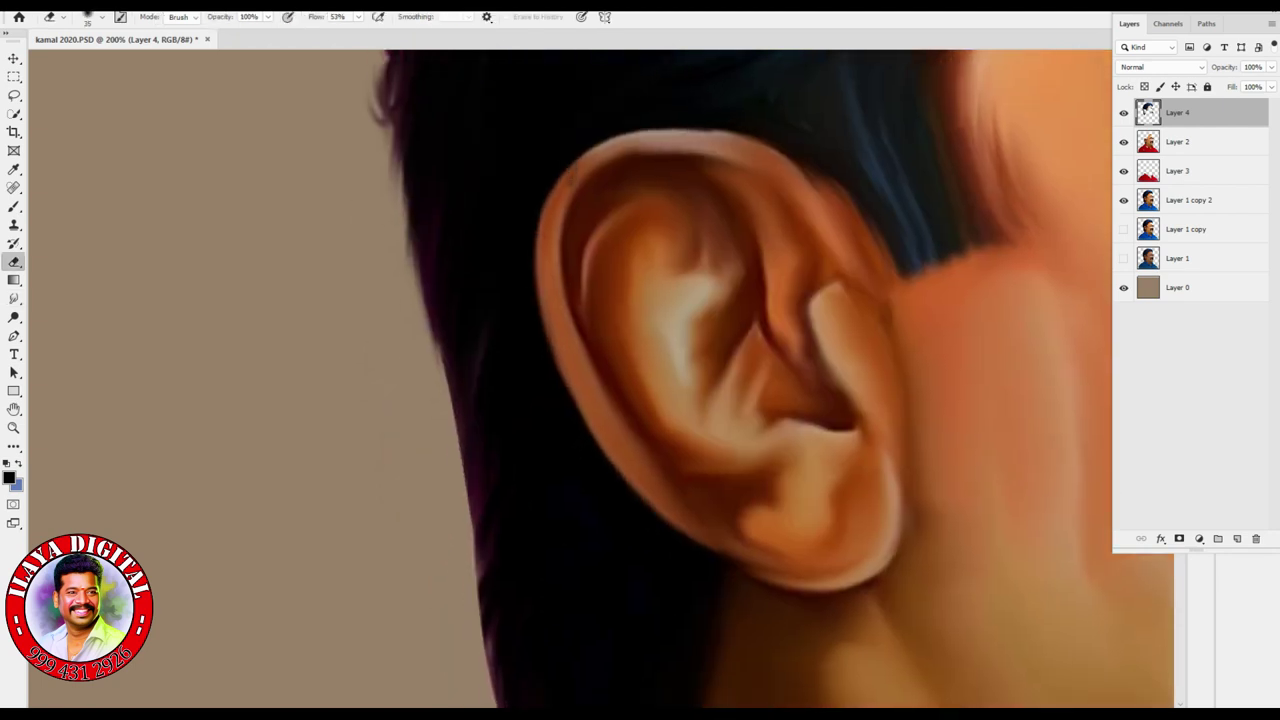
left_click_drag(714, 130, 630, 129)
left_click_drag(383, 76, 385, 160)
- Smudge the back hair outline behind the ear downwards into fine overlapping strands
key("r")
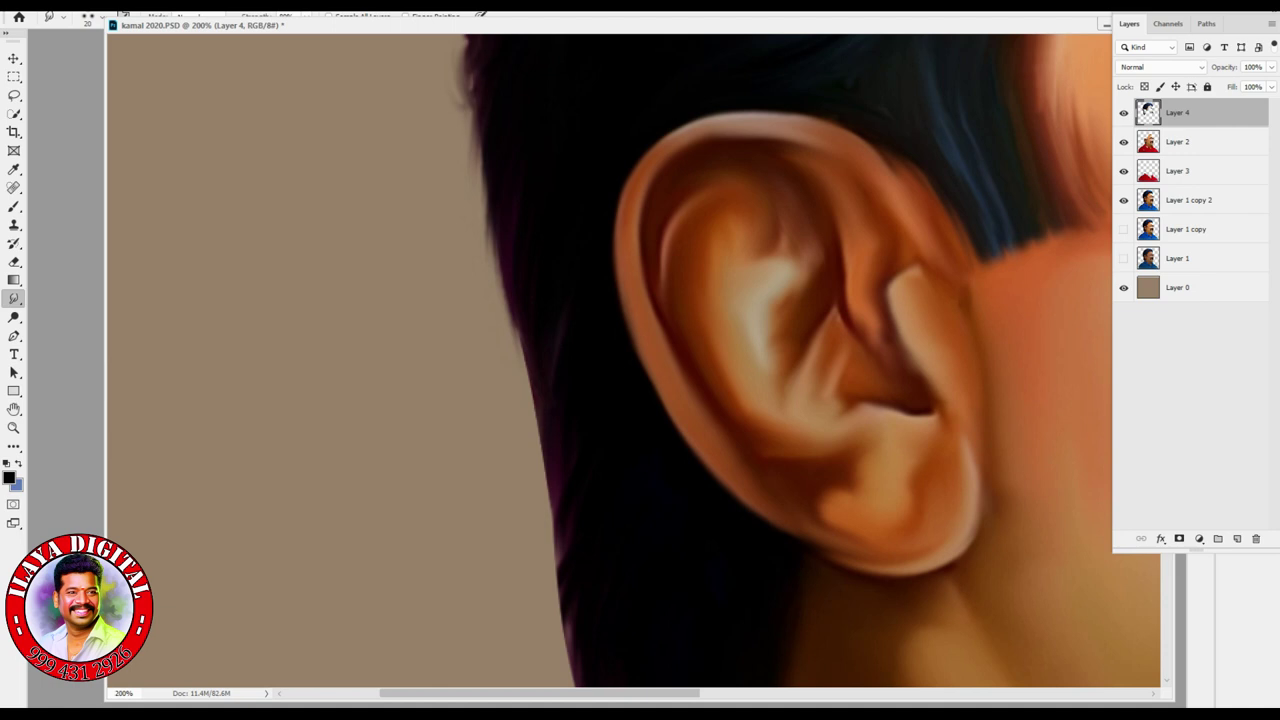
left_click_drag(452, 68, 476, 146)
left_click_drag(468, 98, 490, 198)
left_click_drag(474, 150, 494, 270)
left_click_drag(488, 222, 512, 320)
left_click_drag(498, 266, 526, 378)
left_click_drag(504, 306, 540, 448)
left_click_drag(526, 380, 546, 488)
left_click_drag(536, 438, 552, 518)
- Smudge the hair outline at the nape into fine strands, with small curled tips at the back and above the collar
scroll(635, 360, "down", 5)
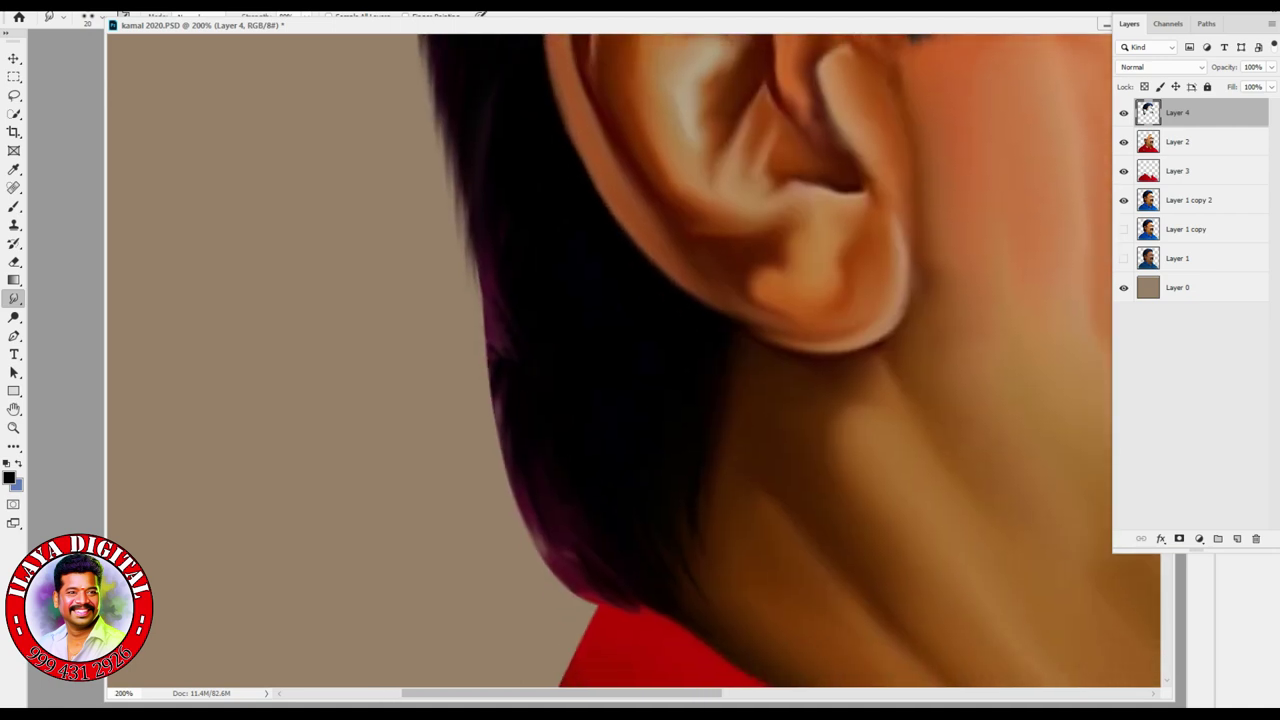
left_click_drag(462, 198, 480, 308)
left_click_drag(456, 155, 520, 465)
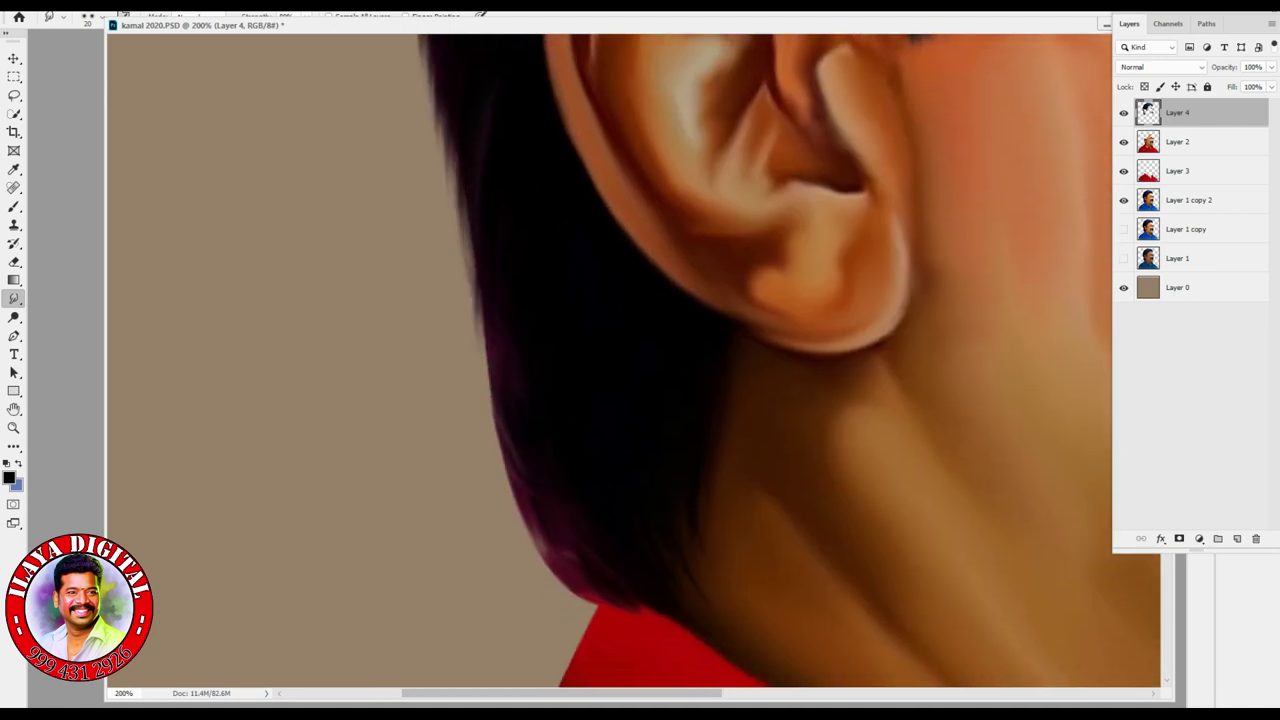
left_click_drag(496, 414, 552, 550)
mouse_move(500, 450)
left_mouse_down()
mouse_move(560, 598)
mouse_move(520, 532)
left_mouse_up()
mouse_move(500, 480)
left_mouse_down()
mouse_move(520, 542)
mouse_move(558, 588)
mouse_move(596, 606)
left_mouse_up()
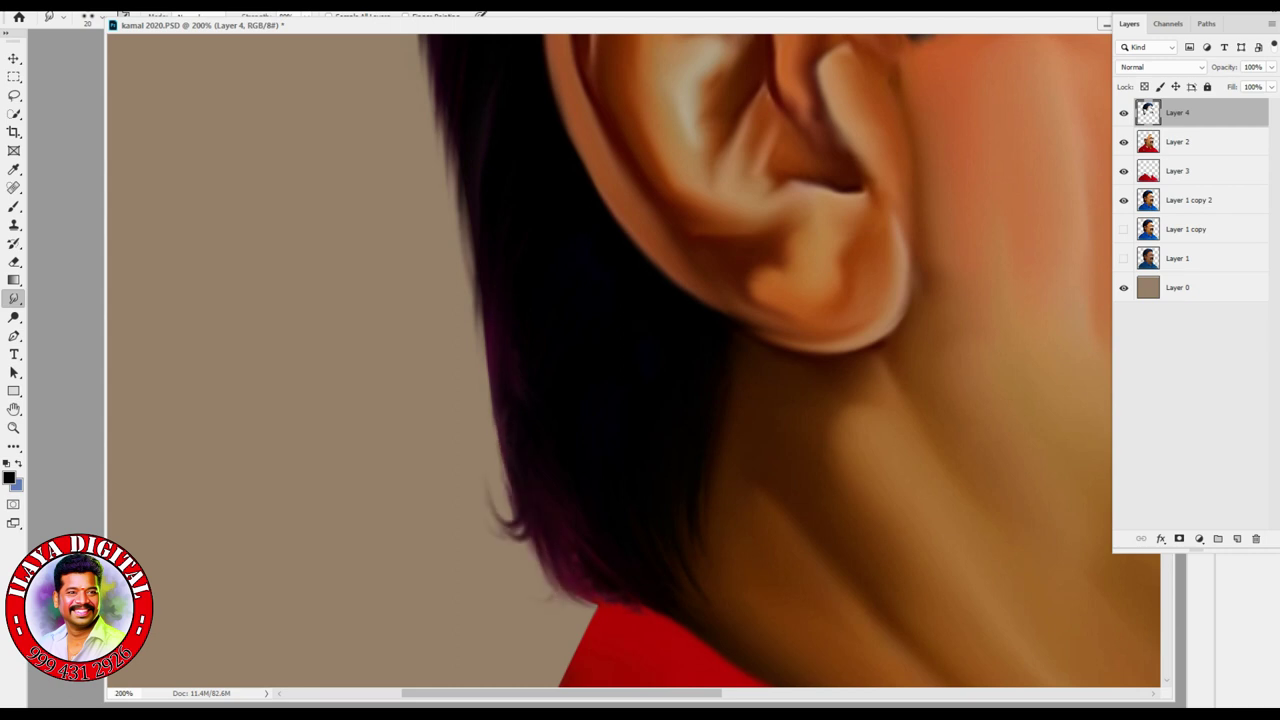
left_click_drag(696, 592, 738, 602)
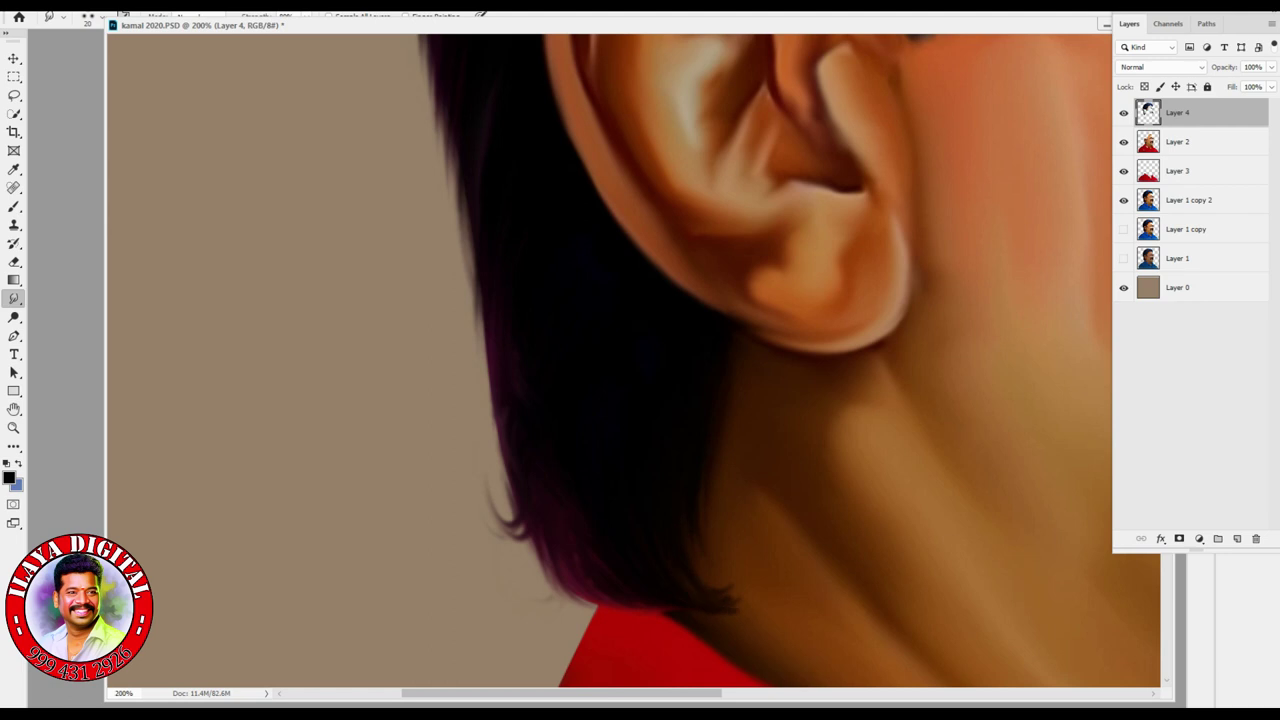
- Smudge the purple hair outline down the back of the head outwards into fine strands and small stray wisps
left_click_drag(490, 324, 452, 372)
scroll(634, 360, "up", 8)
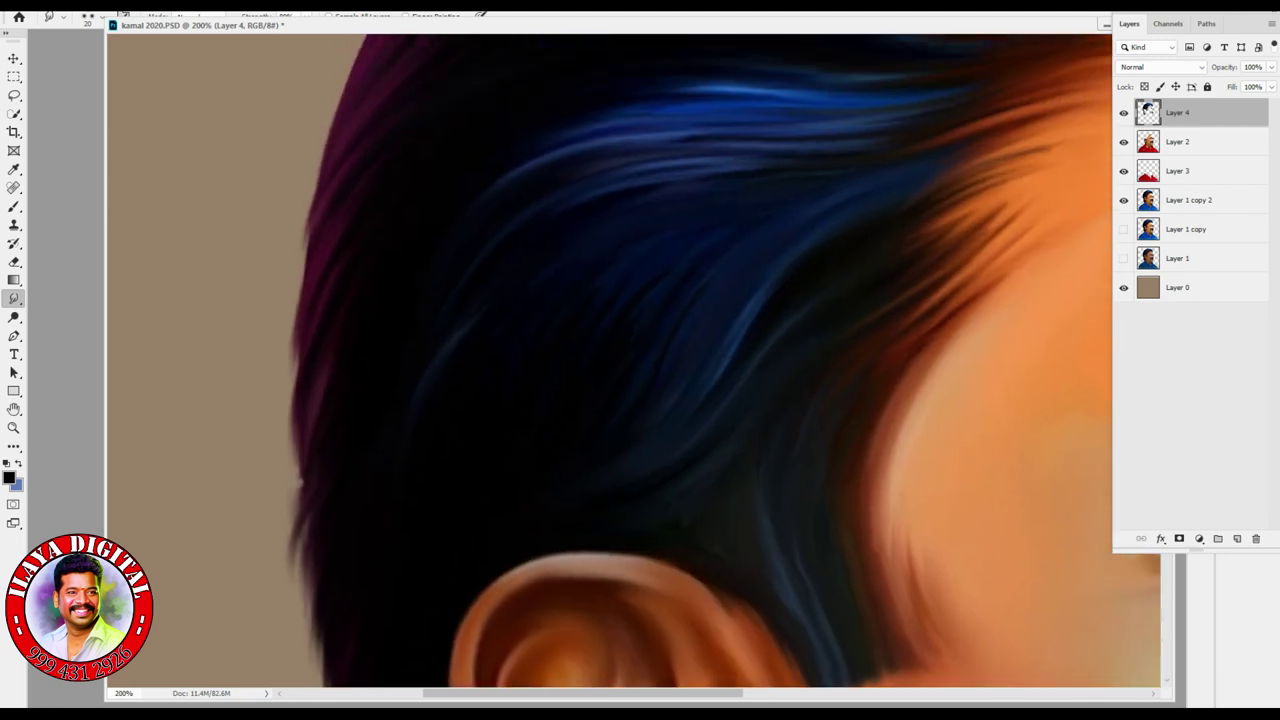
mouse_move(395, 150)
left_mouse_down()
mouse_move(320, 245)
mouse_move(292, 330)
mouse_move(278, 460)
left_mouse_up()
left_click_drag(286, 370, 272, 530)
left_click_drag(276, 445, 266, 598)
left_click_drag(272, 500, 262, 588)
left_click_drag(280, 545, 226, 520)
- Pull short curved stray wisps out of the hair outline along the upper back and crown of the head
scroll(634, 360, "up", 4)
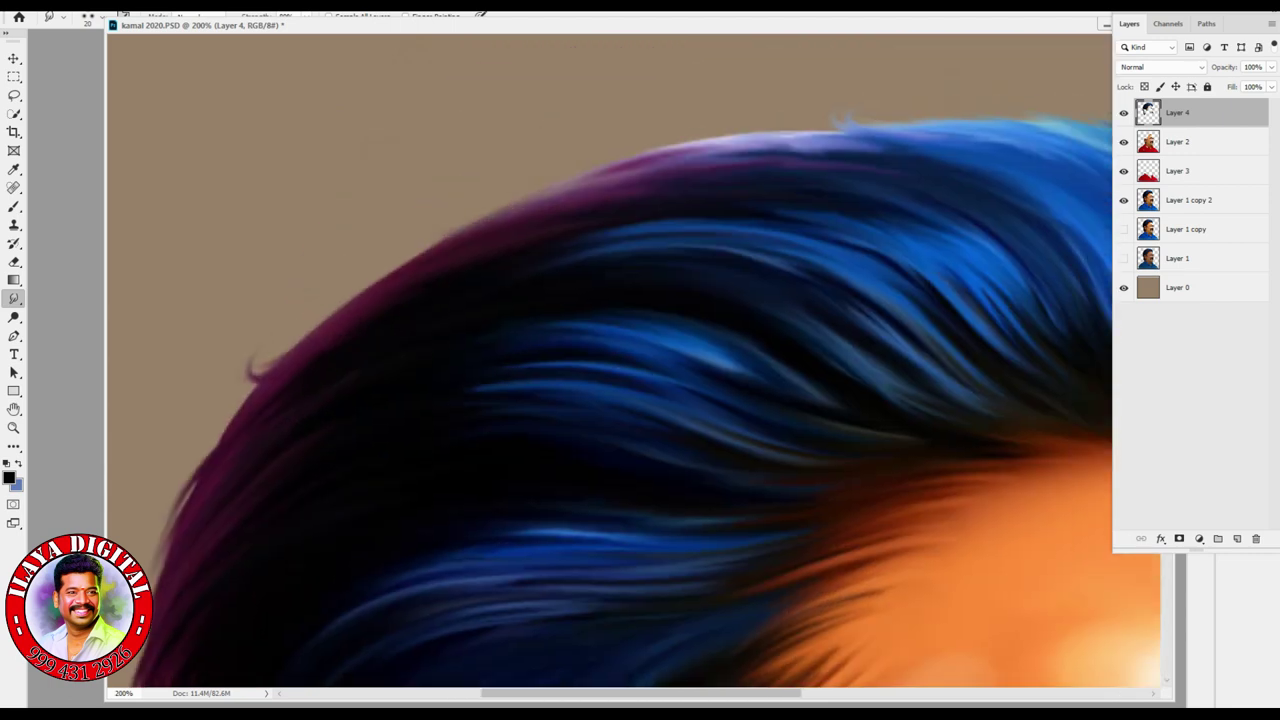
left_click_drag(492, 214, 345, 290)
left_click_drag(425, 232, 335, 298)
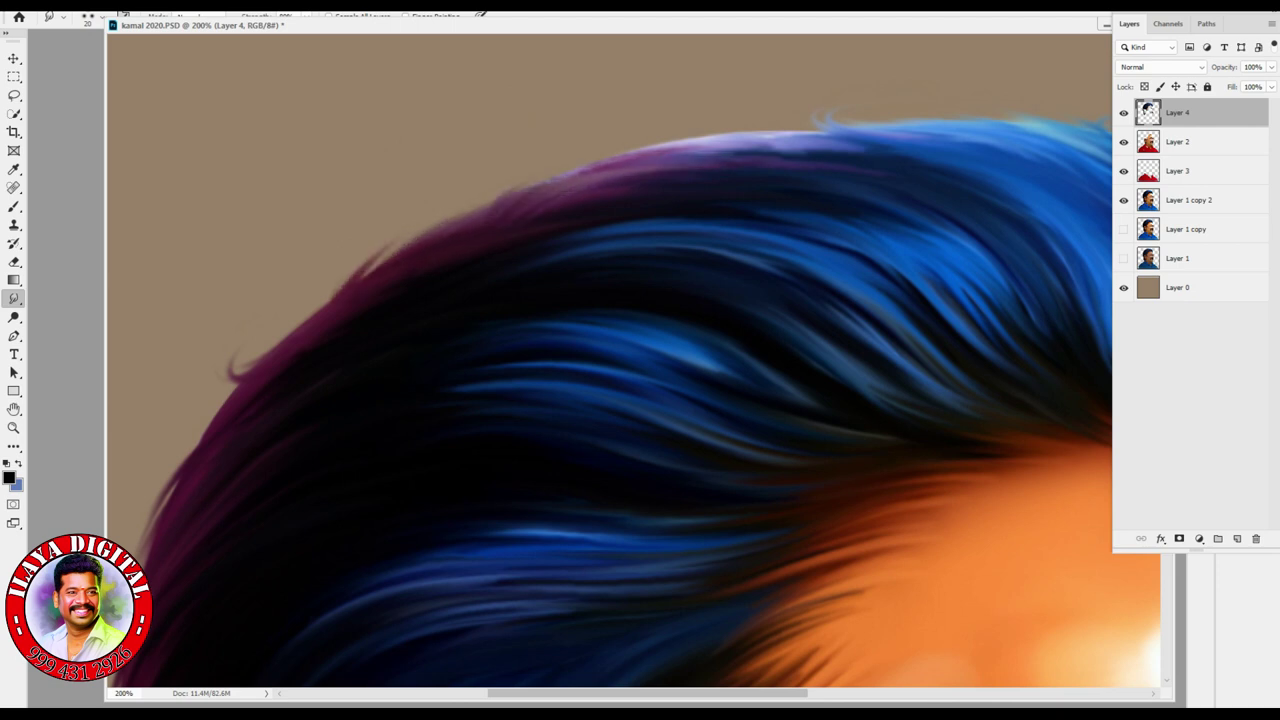
left_click_drag(690, 148, 655, 130)
left_click_drag(545, 202, 493, 176)
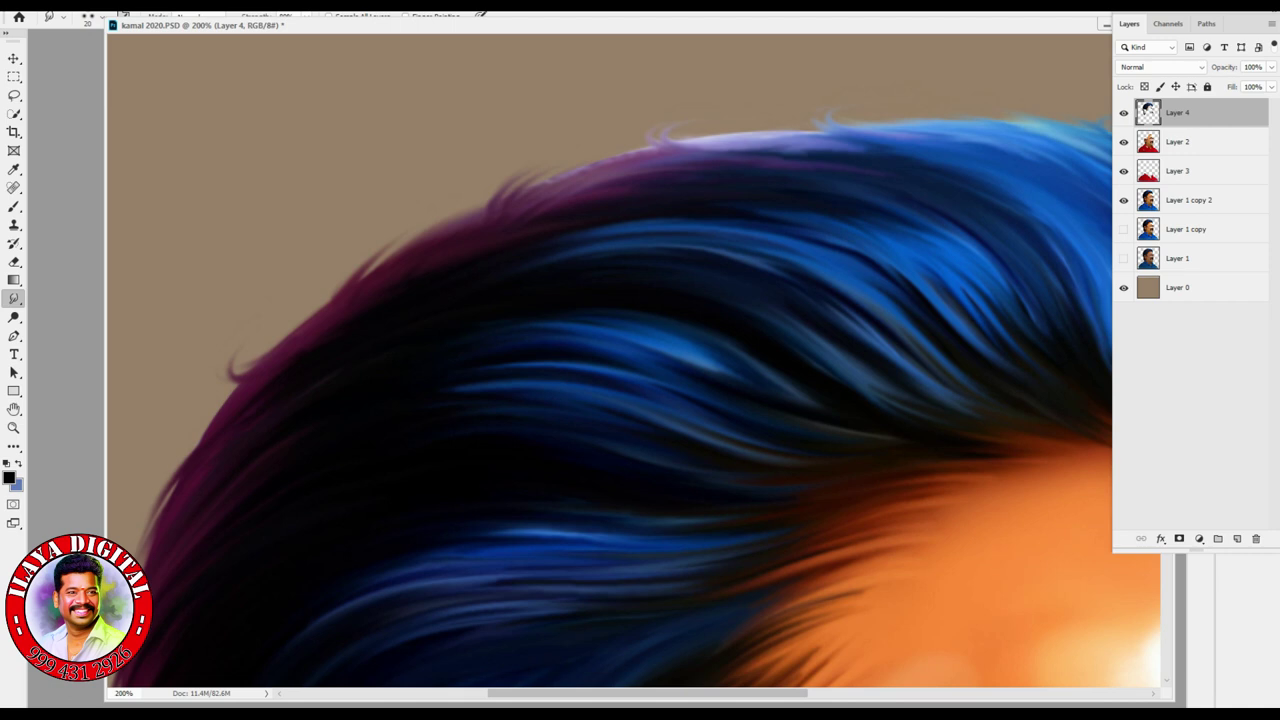
- Smudge the moustache's outer edge below the nose into fine hairs and try a tapered wisp at its far tip, using brush size 15
key("ctrl+minus")
left_click_drag(640, 400, 380, 240)
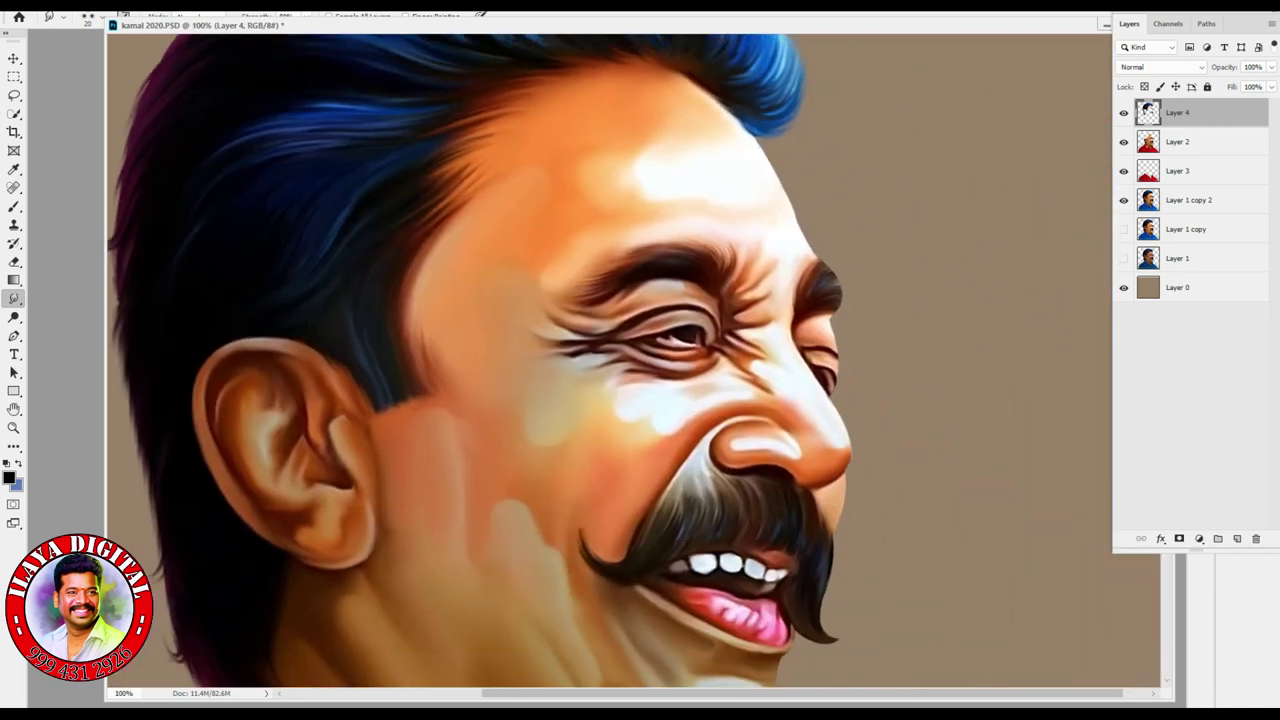
left_click_drag(640, 300, 730, 177)
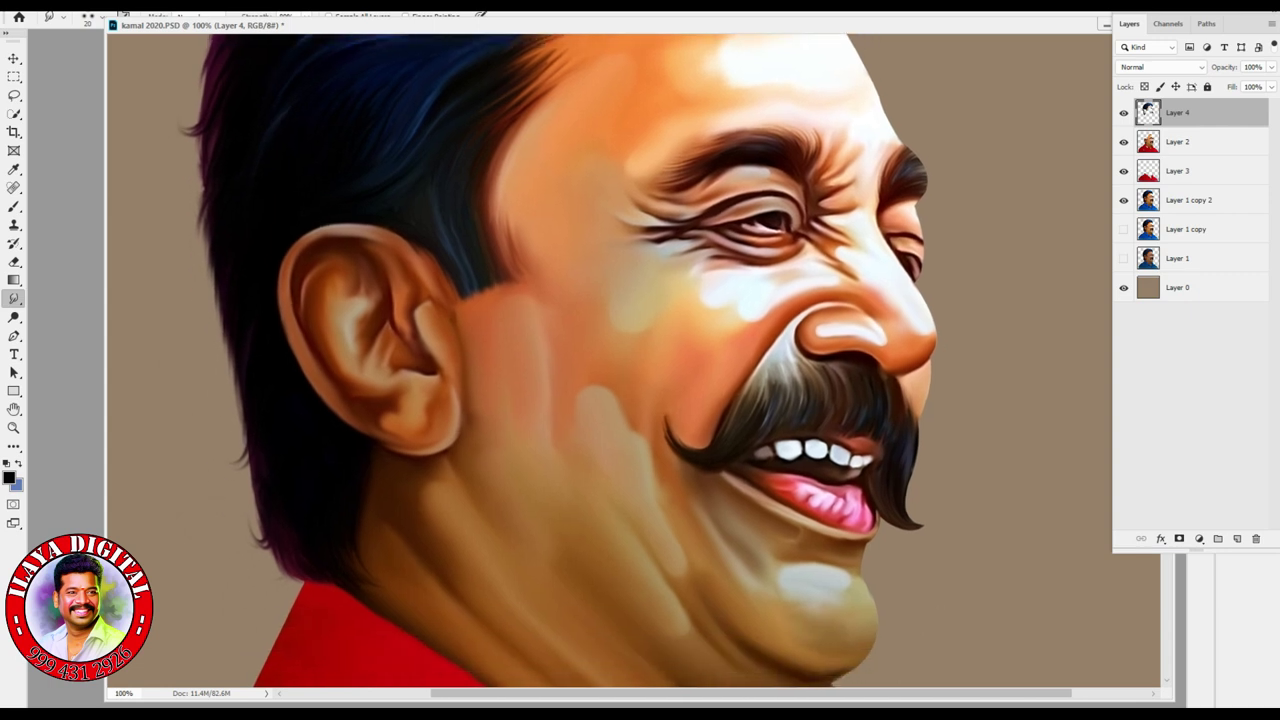
left_click(848, 551, "ctrl")
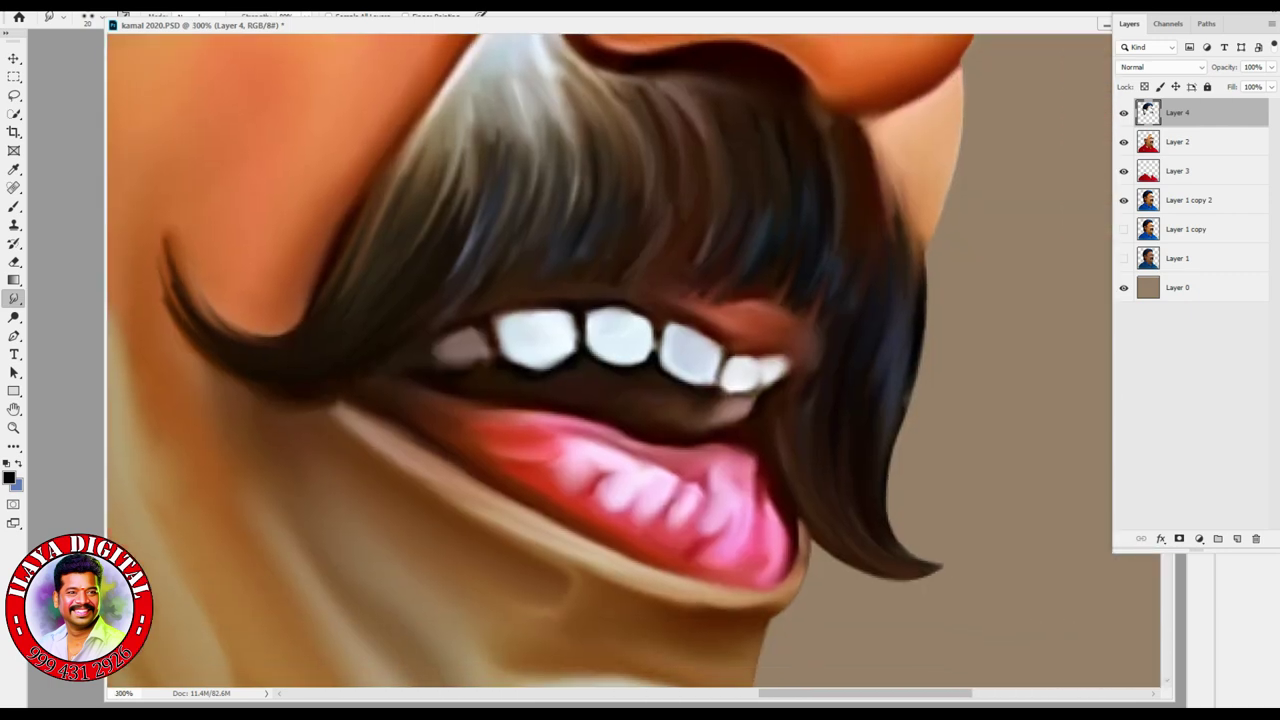
left_click_drag(872, 198, 864, 262)
left_click_drag(886, 172, 864, 264)
left_click_drag(880, 148, 858, 194)
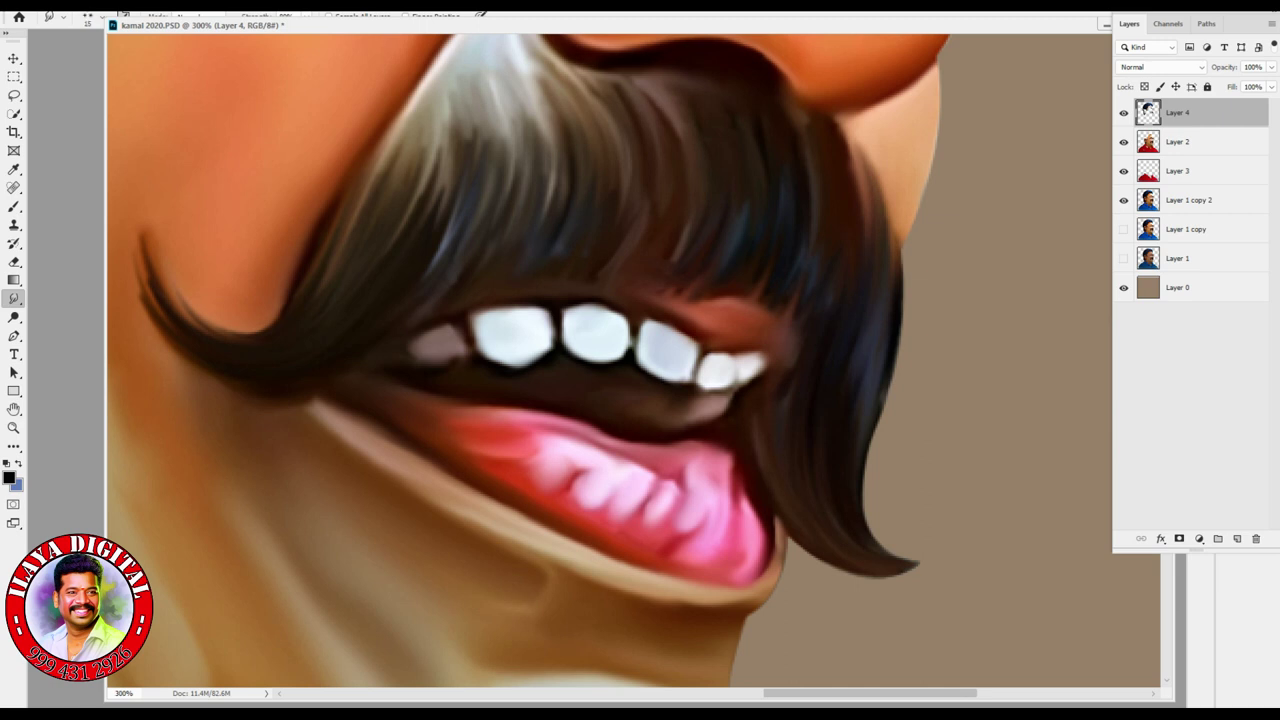
left_click_drag(880, 566, 955, 543)
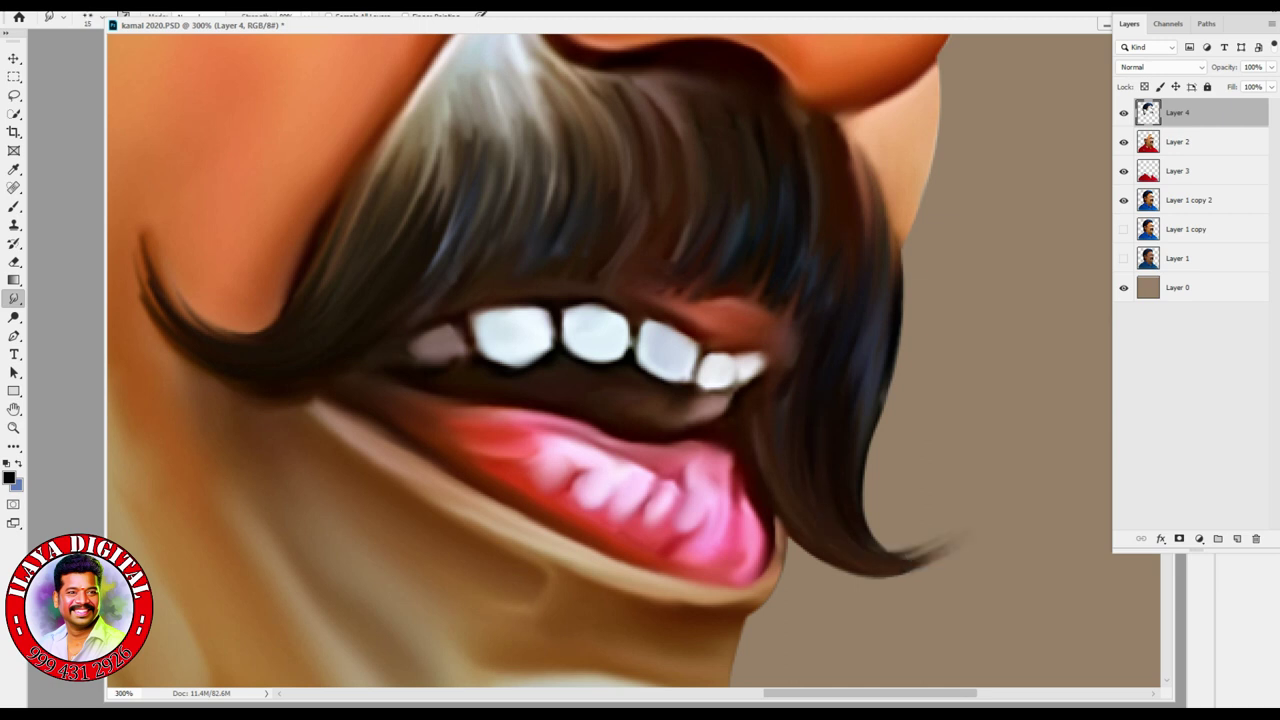
- Smudge the moustache's far tip outwards into fine tapered strands
key("ctrl+minus")
key("ctrl+minus")
key("ctrl+minus")
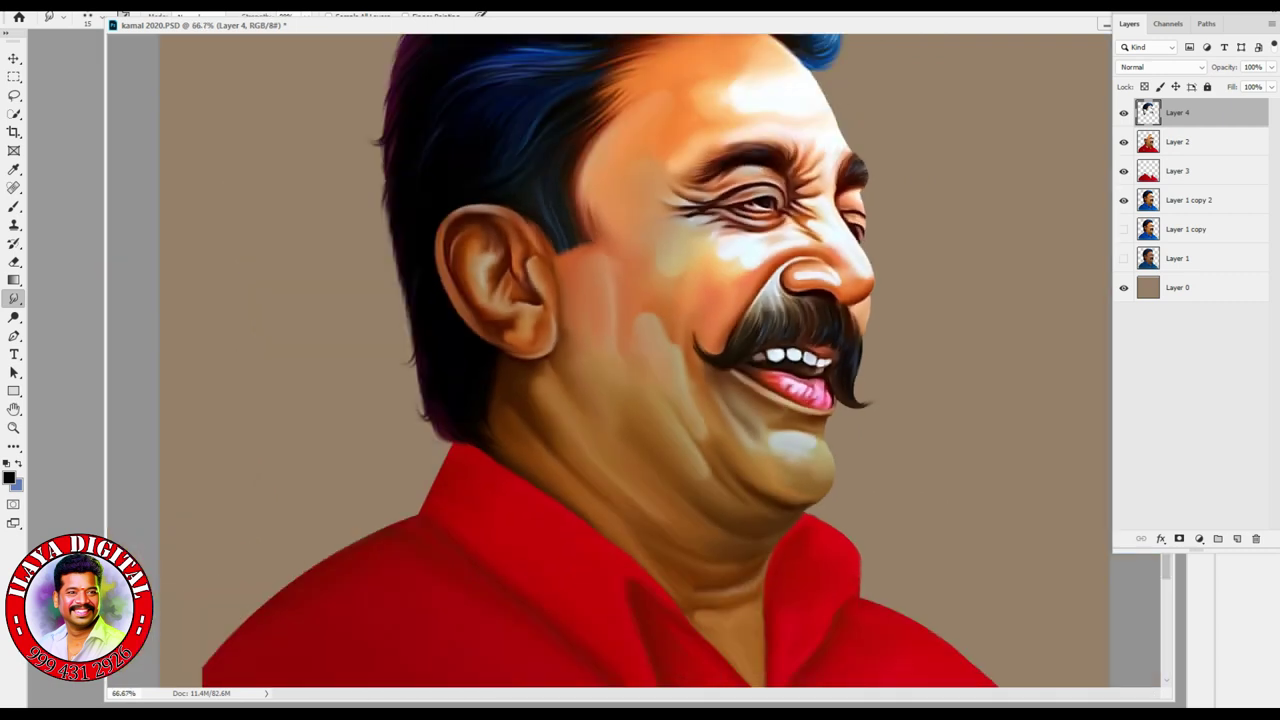
key("ctrl+plus")
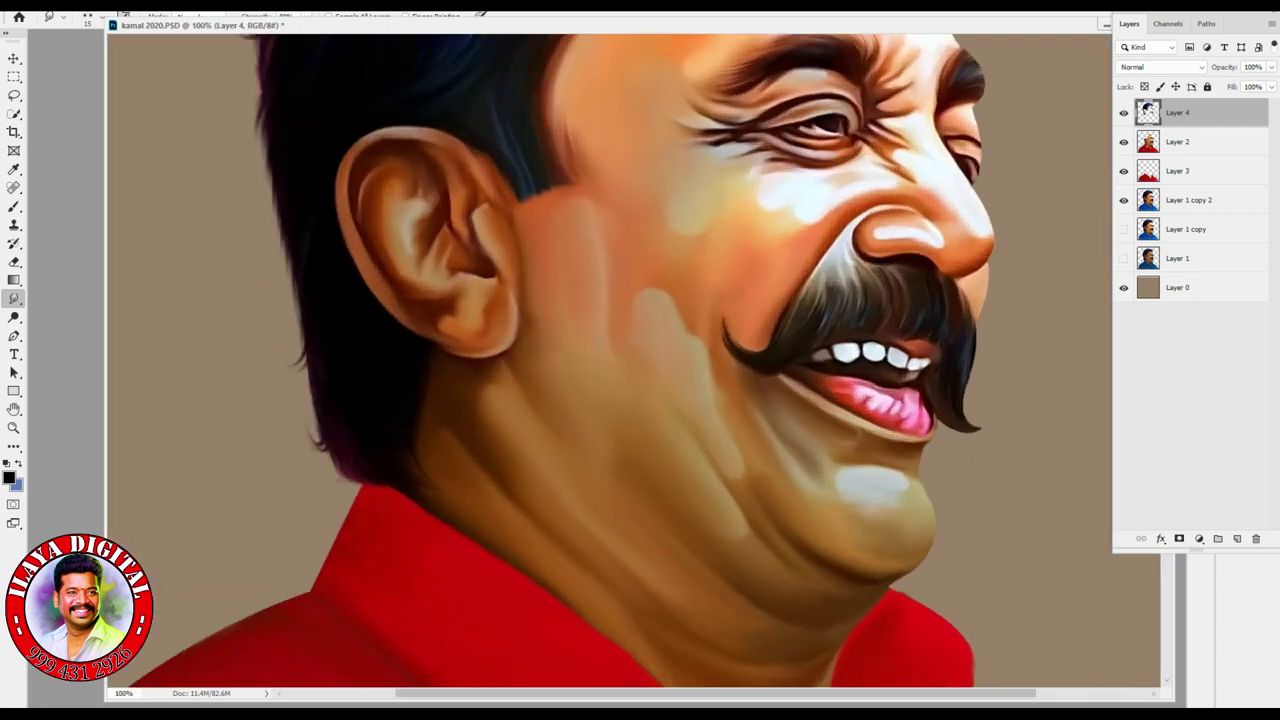
key("ctrl+plus")
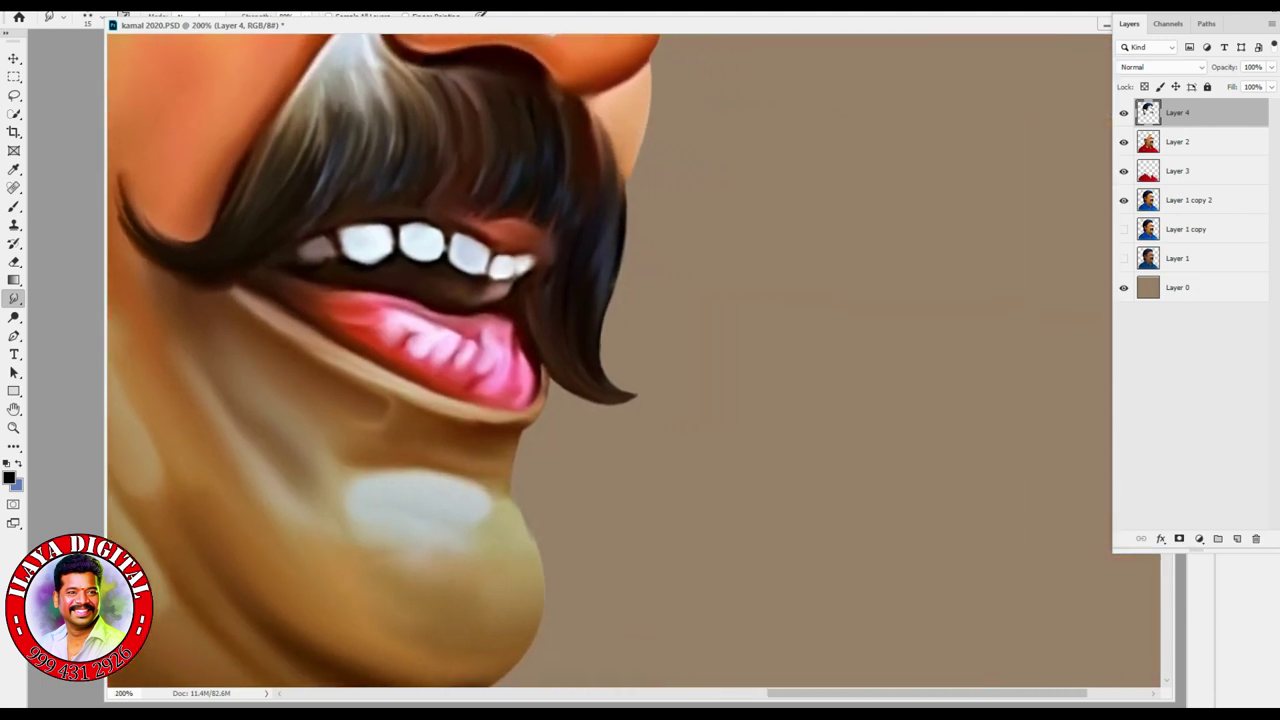
key("ctrl+plus")
mouse_move(586, 392)
left_mouse_down()
mouse_move(645, 422)
mouse_move(660, 412)
left_mouse_up()
mouse_move(575, 420)
left_mouse_down()
mouse_move(660, 414)
mouse_move(672, 400)
left_mouse_up()
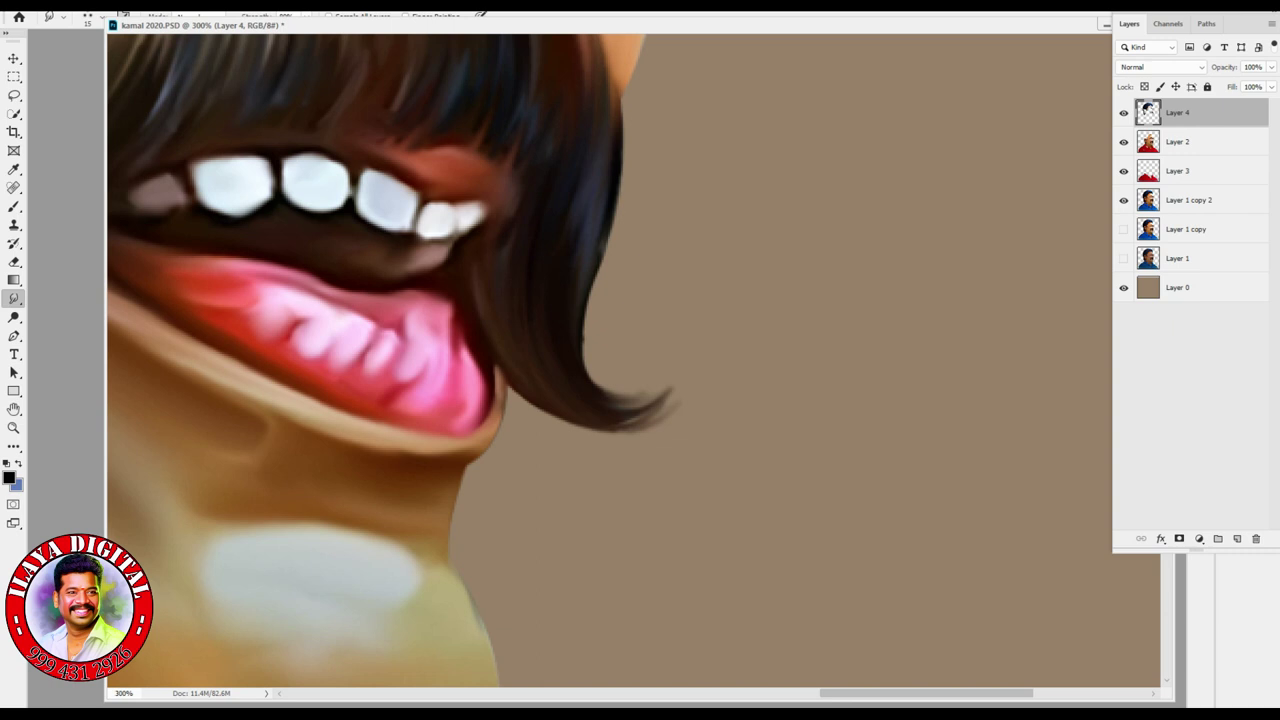
- Add a new empty layer above Layer 4
scroll(686, 586, "down", 5)
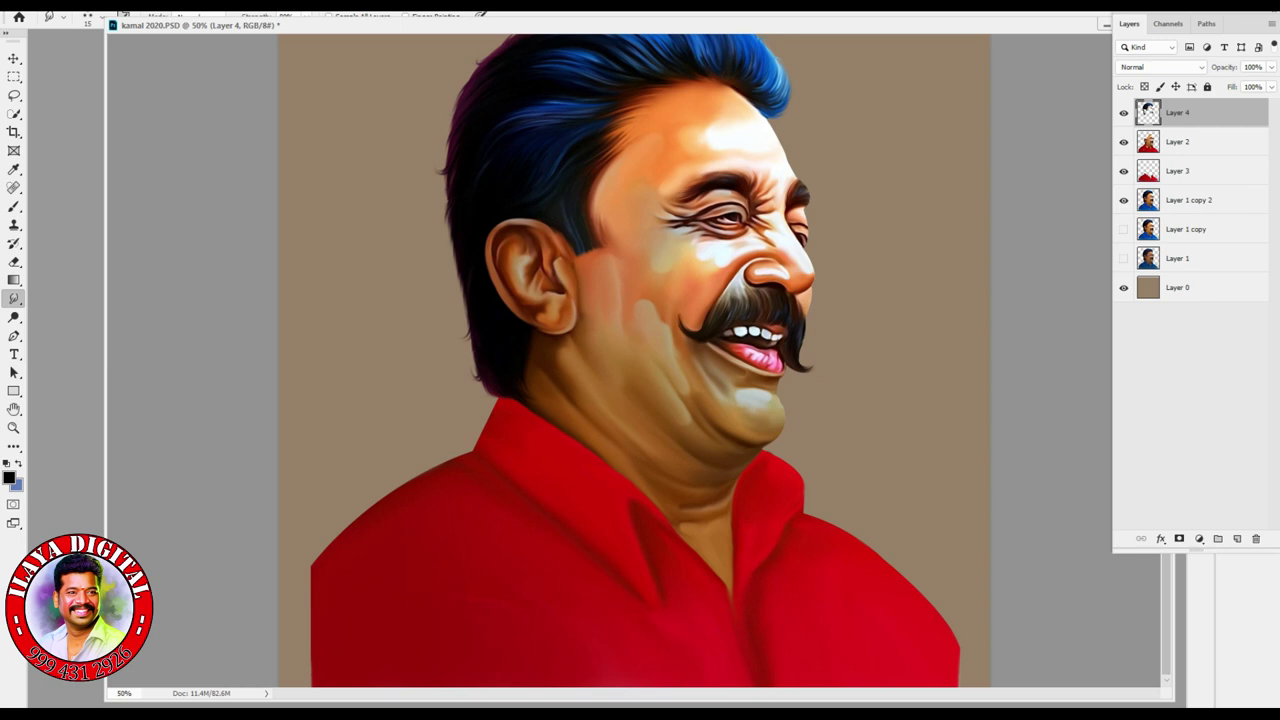
scroll(674, 514, "down", 2)
scroll(674, 517, "up", 2)
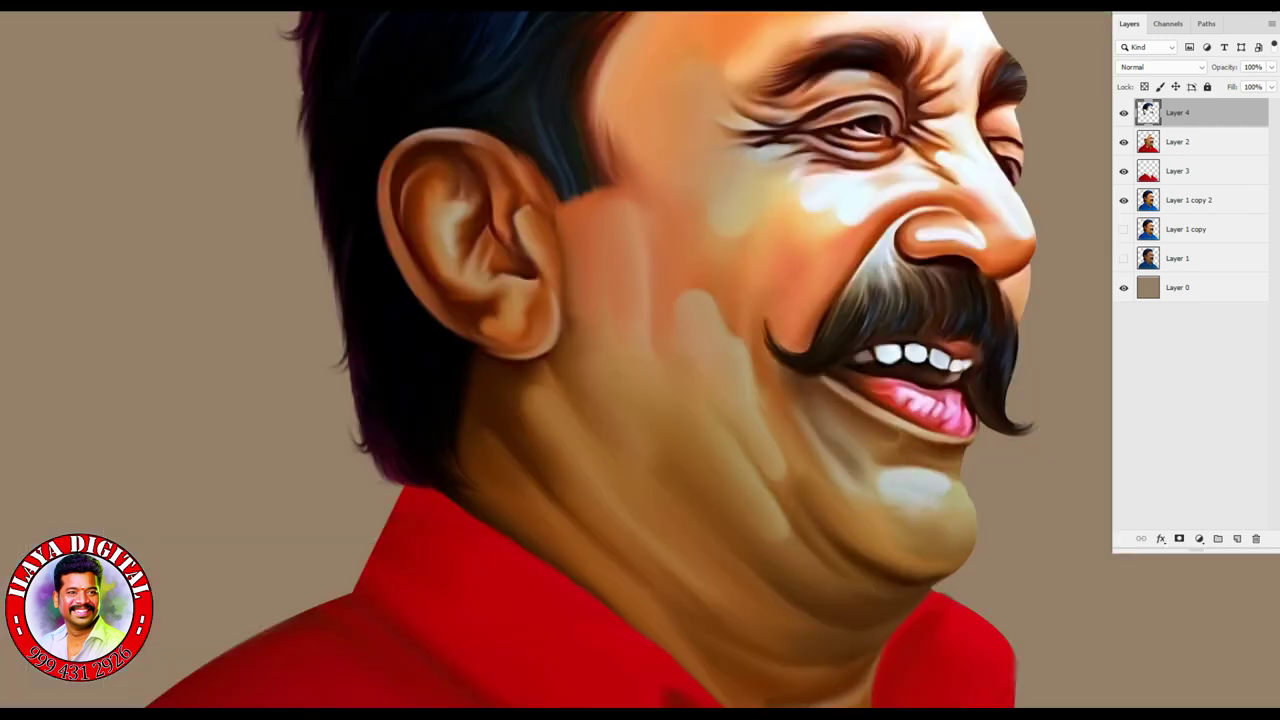
left_click(1237, 539)
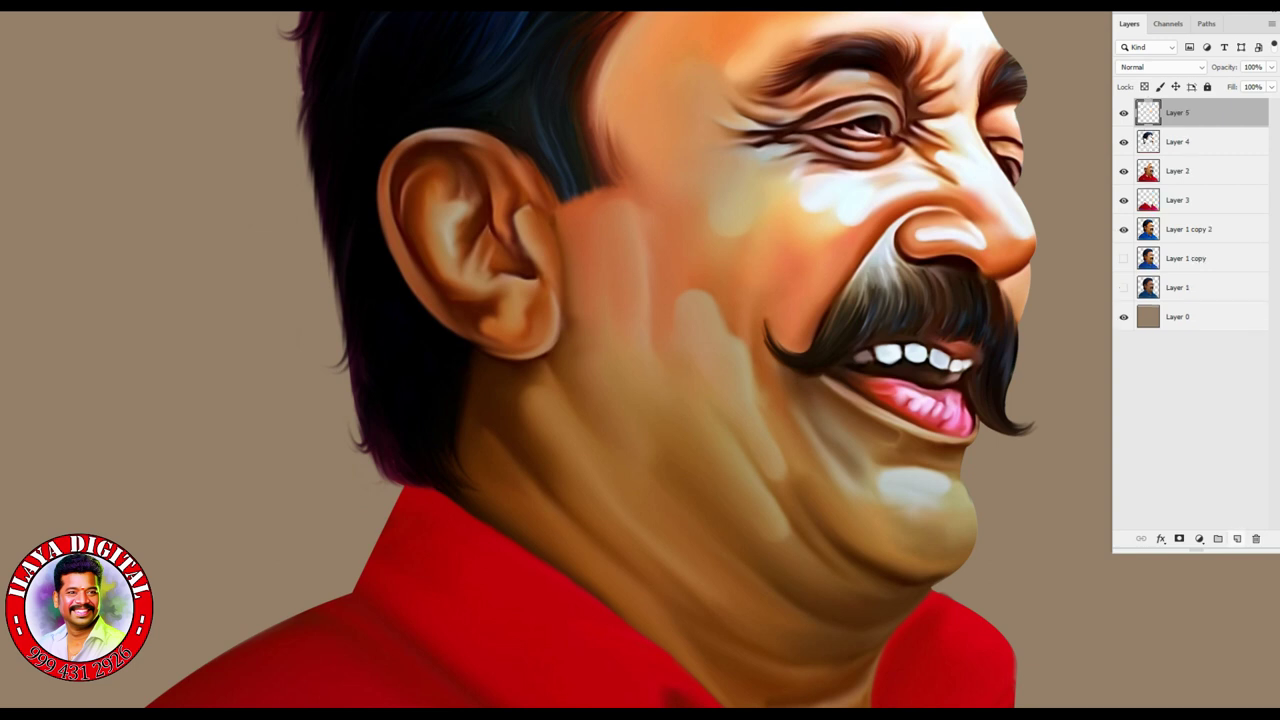
scroll(751, 423, "up", 3)
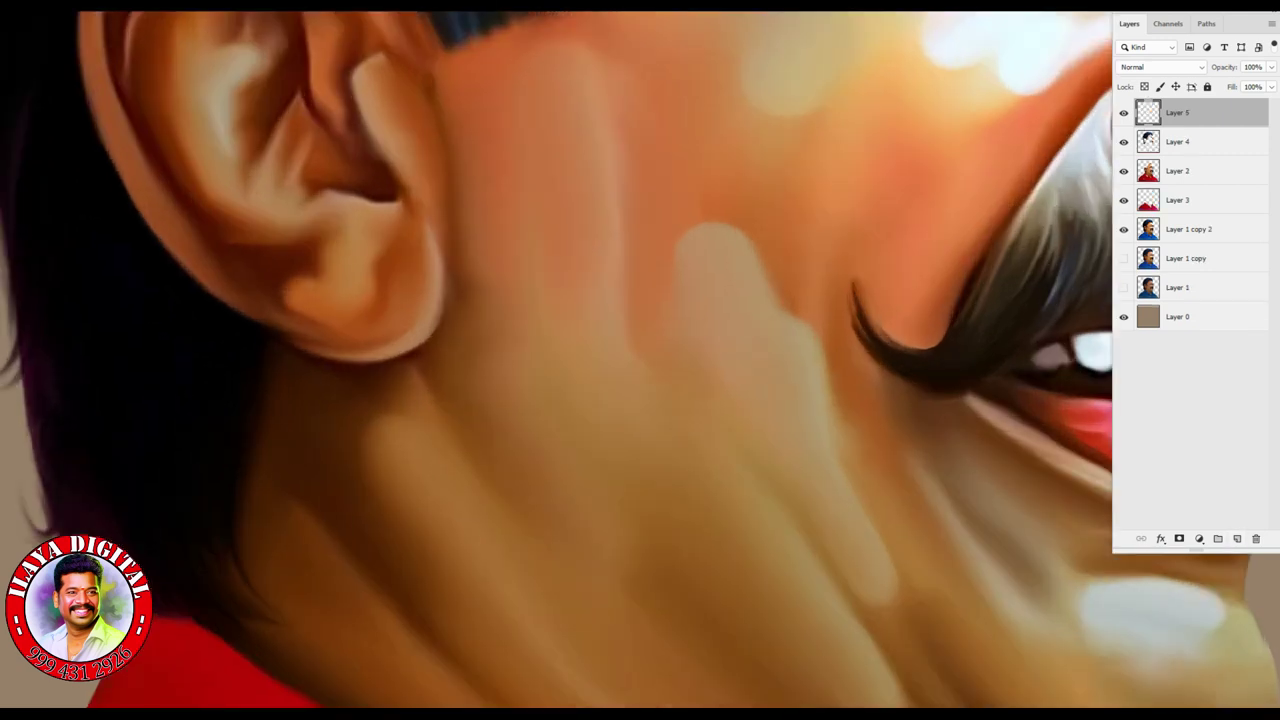
scroll(654, 537, "down", 3)
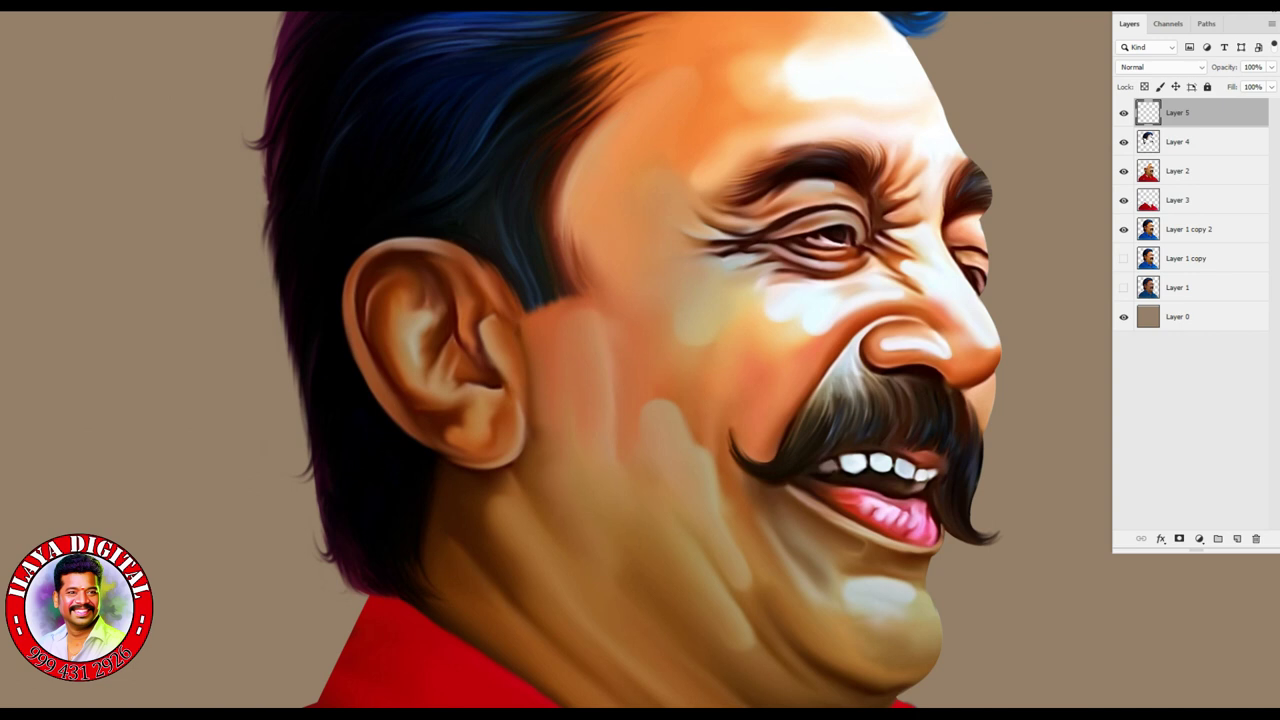
scroll(622, 359, "up", 3)
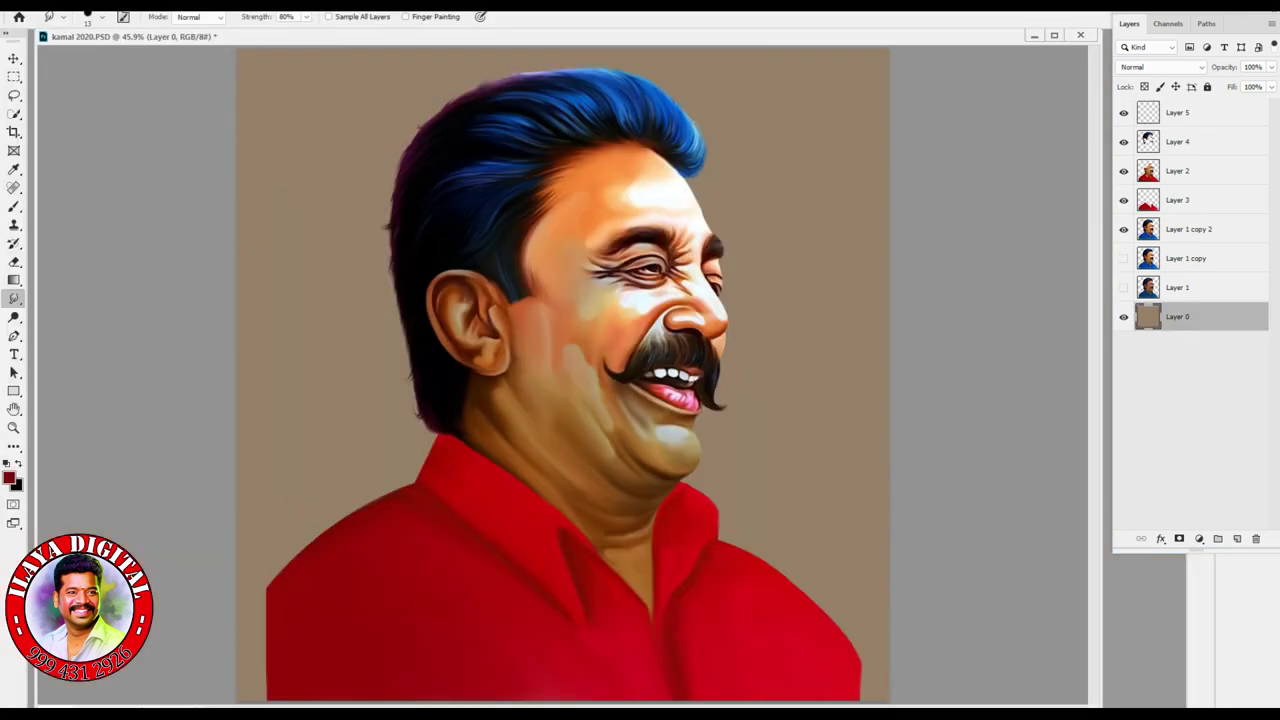
- Fill the background layer, Layer 0, with dark maroon
key("shift")
key("Return")
key("v")
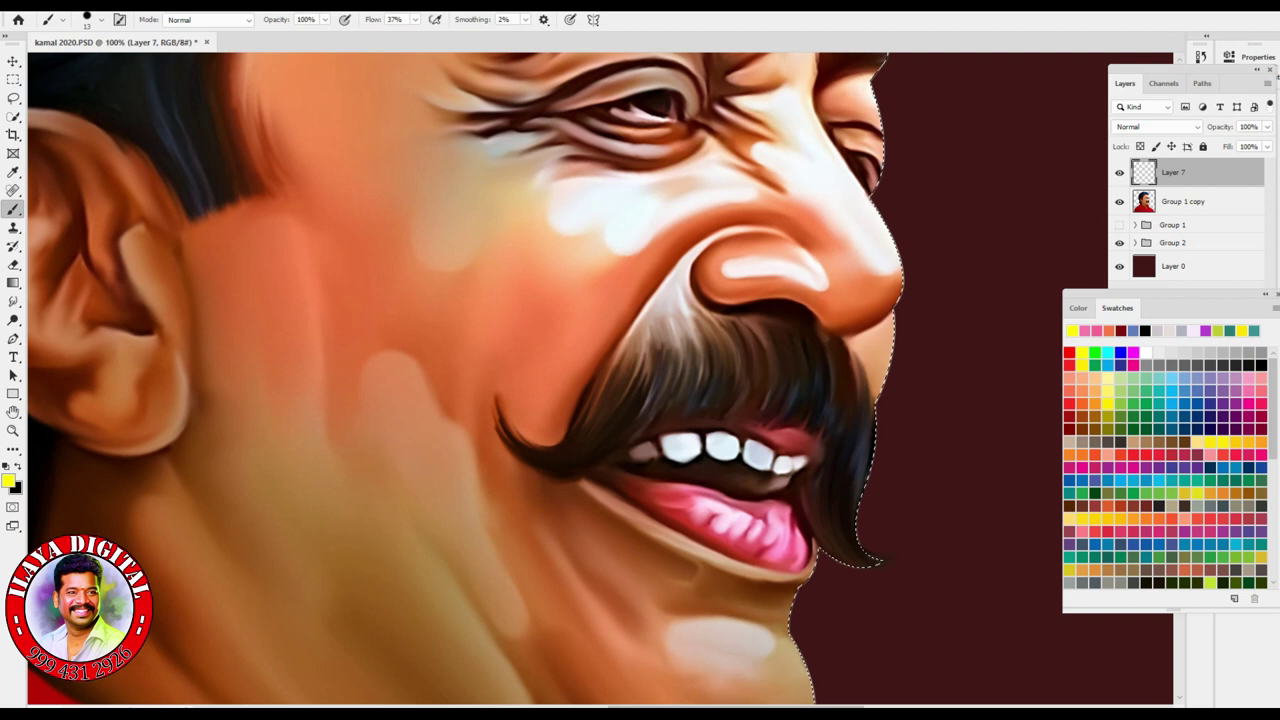
- Set the brush opacity to 50% and its flow to 36%
left_click(324, 19)
left_click_drag(330, 35, 294, 35)
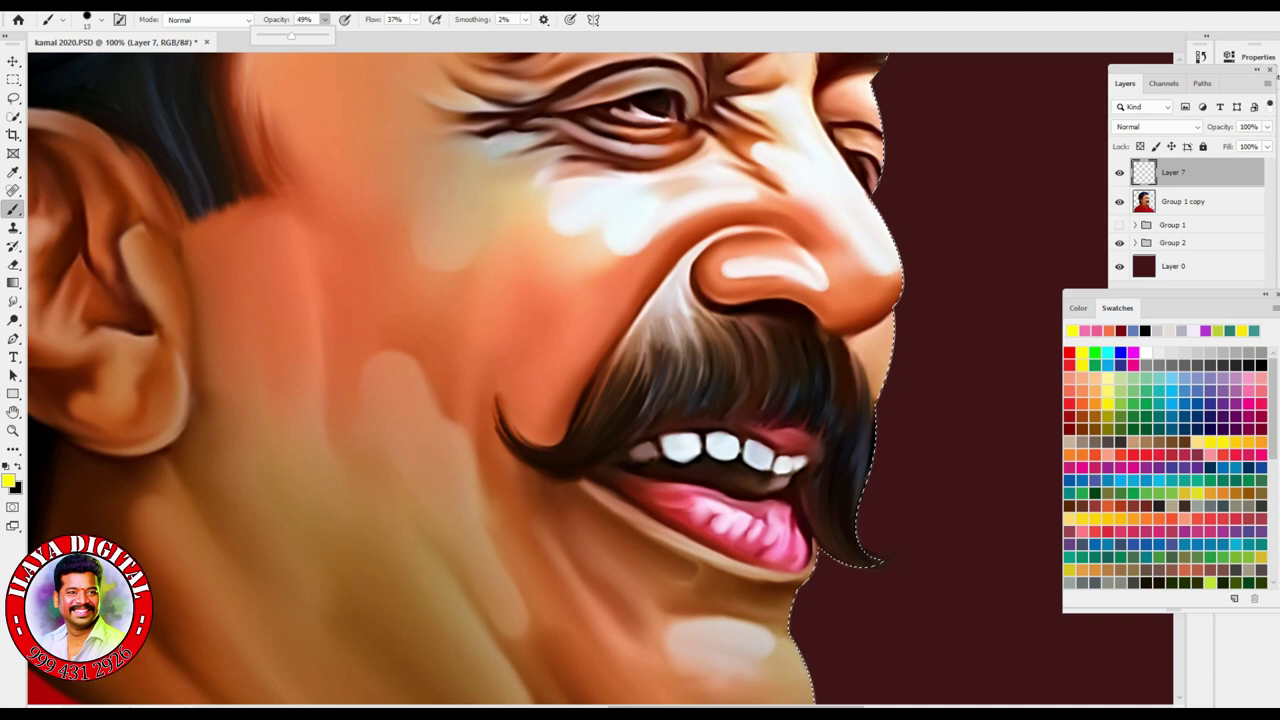
left_click_drag(294, 35, 294, 35)
type("65")
type("50")
left_click(415, 19)
left_click_drag(415, 36, 413, 36)
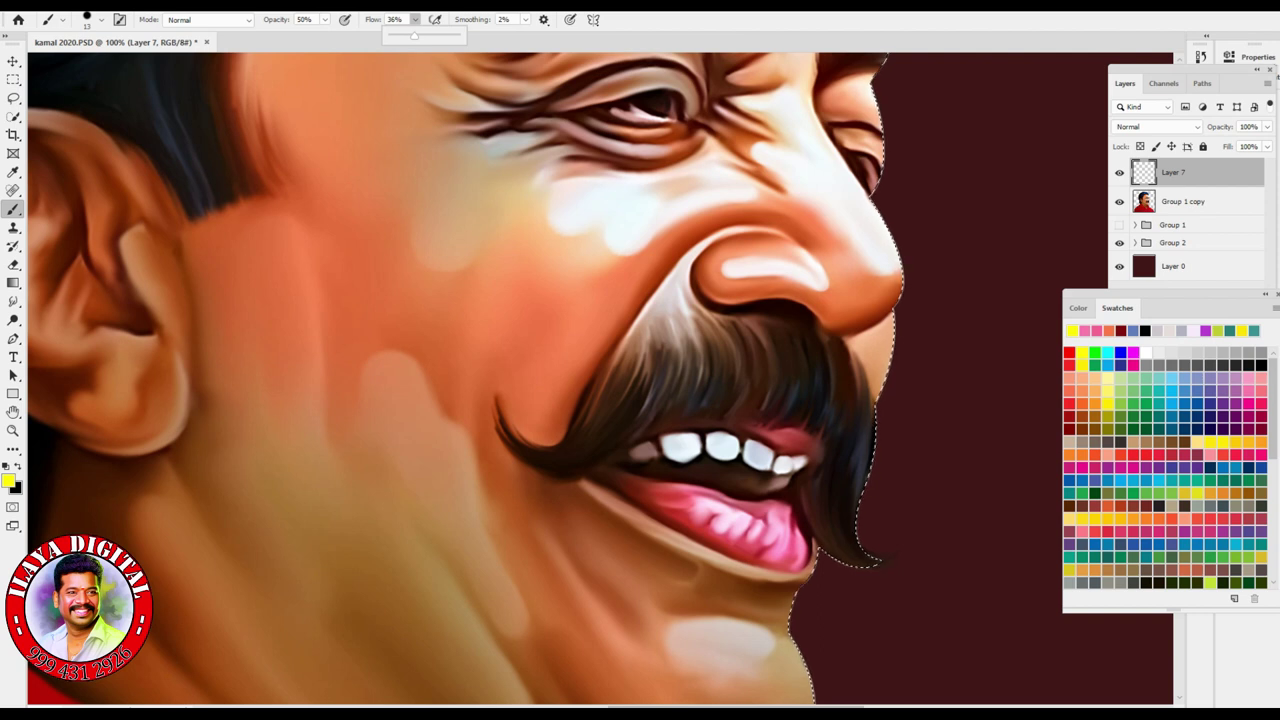
- Put the colour swatches away and set the brush's foreground colour to reddish brown 8c2701
left_click_drag(1266, 293, 1222, 293)
left_click(1232, 295)
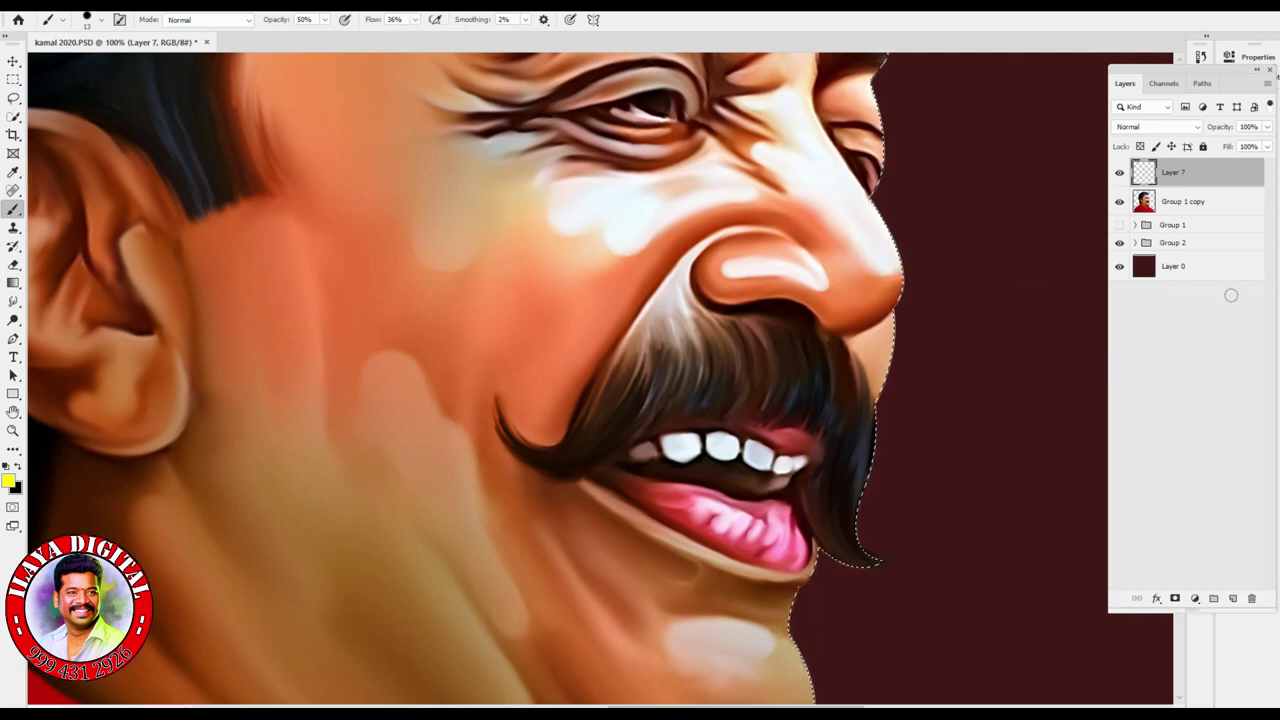
key("i")
left_click(8, 482)
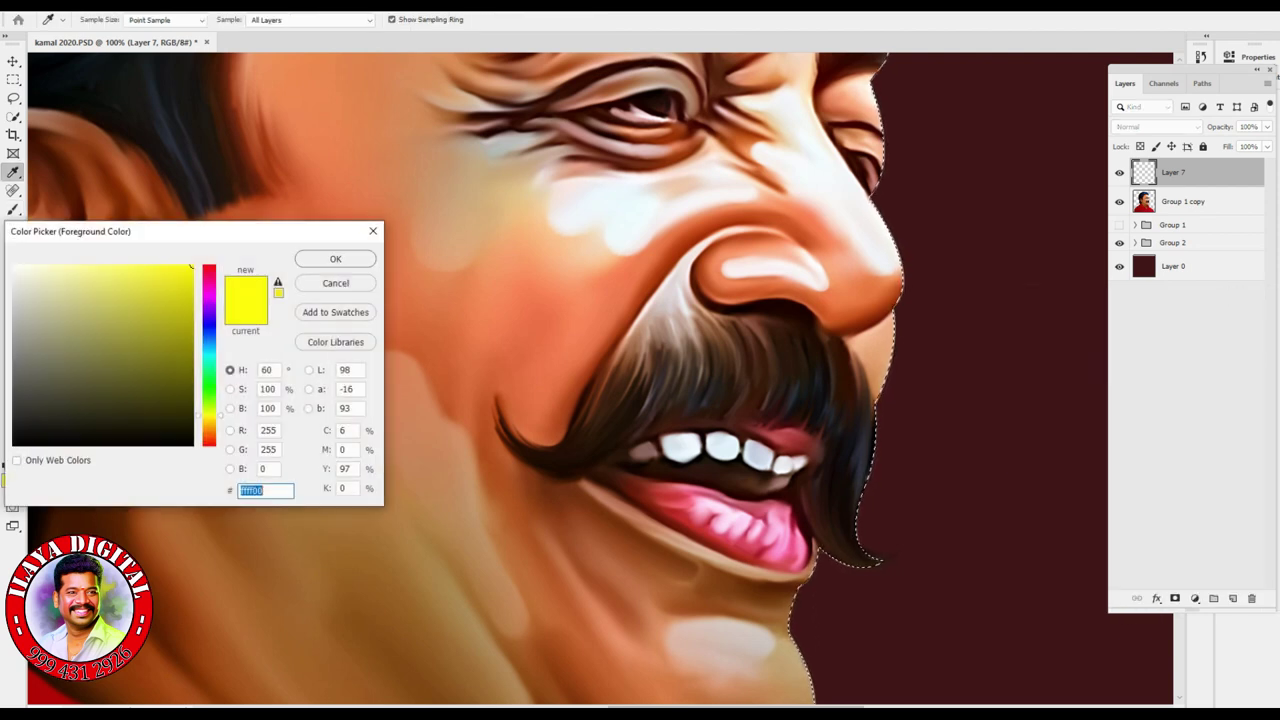
type("9b2e05")
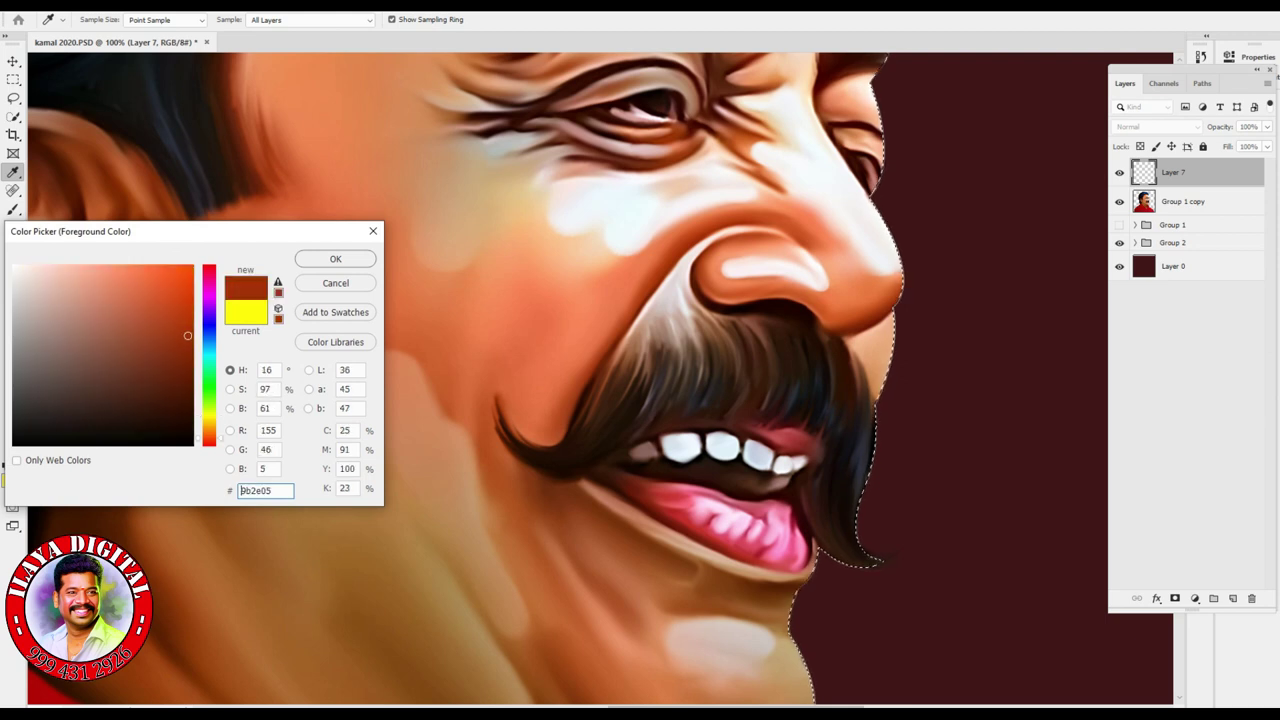
type("8c2701")
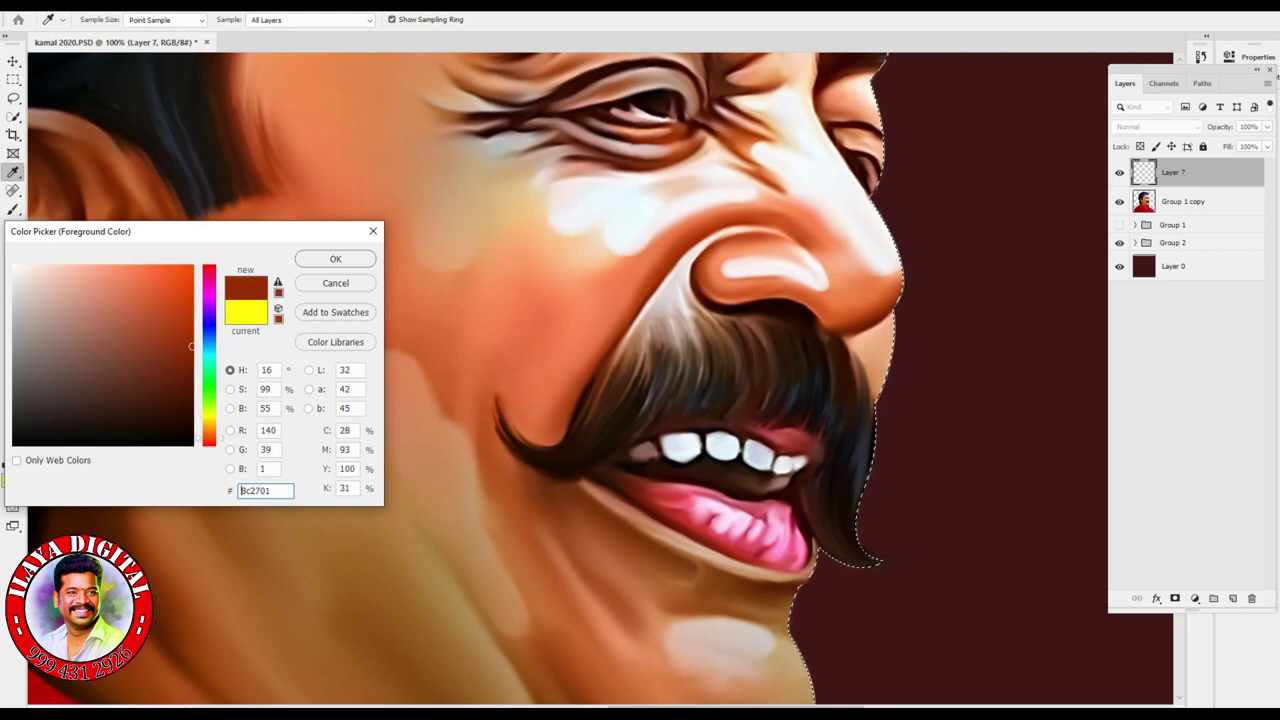
key("Return")
key("b")
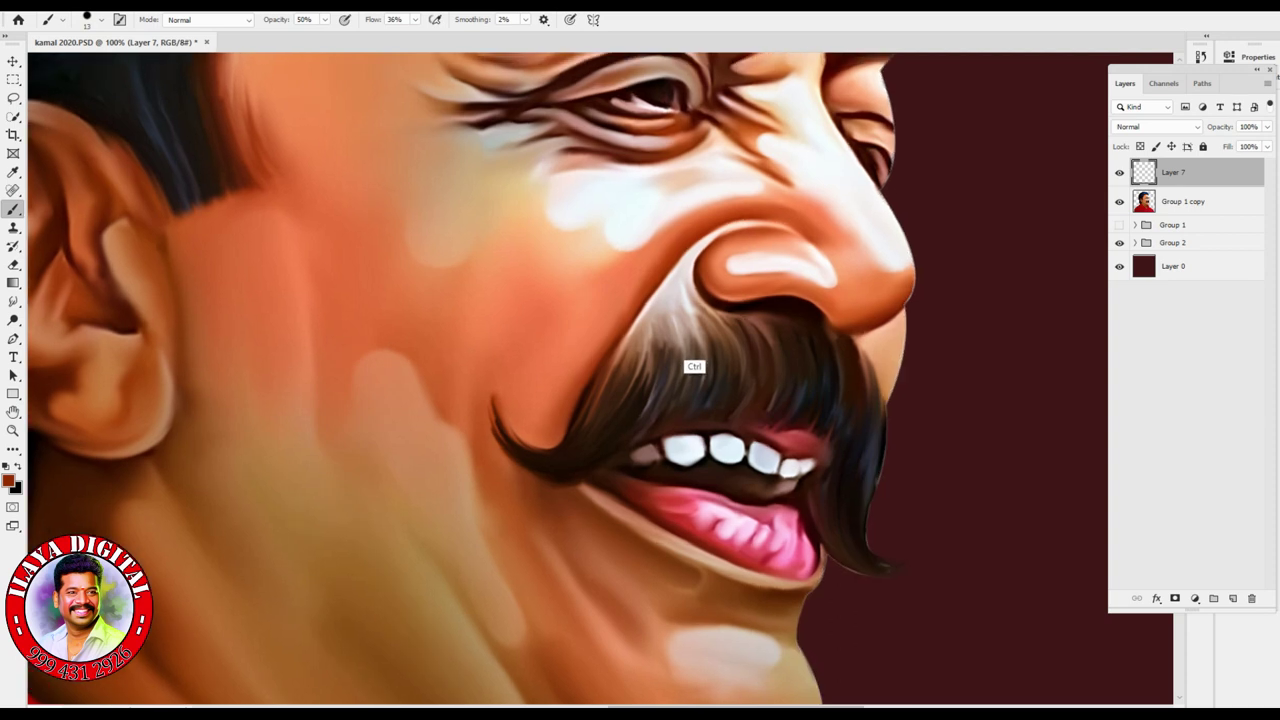
- Shade the smile line beside the moustache in reddish brown with a size 30 brush, undoing the trial stroke across the nostril
key("ctrl+plus")
scroll(600, 380, "up", 1)
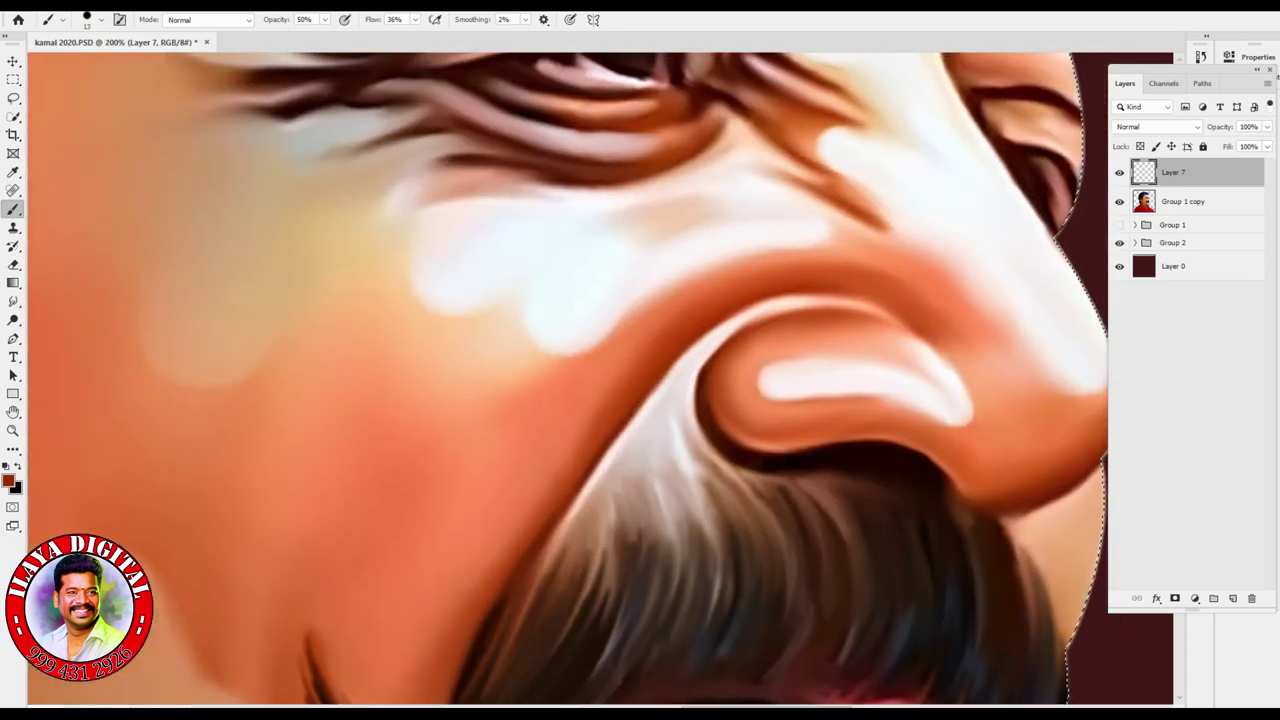
key("bracketright")
key("bracketright")
key("bracketright")
key("bracketright")
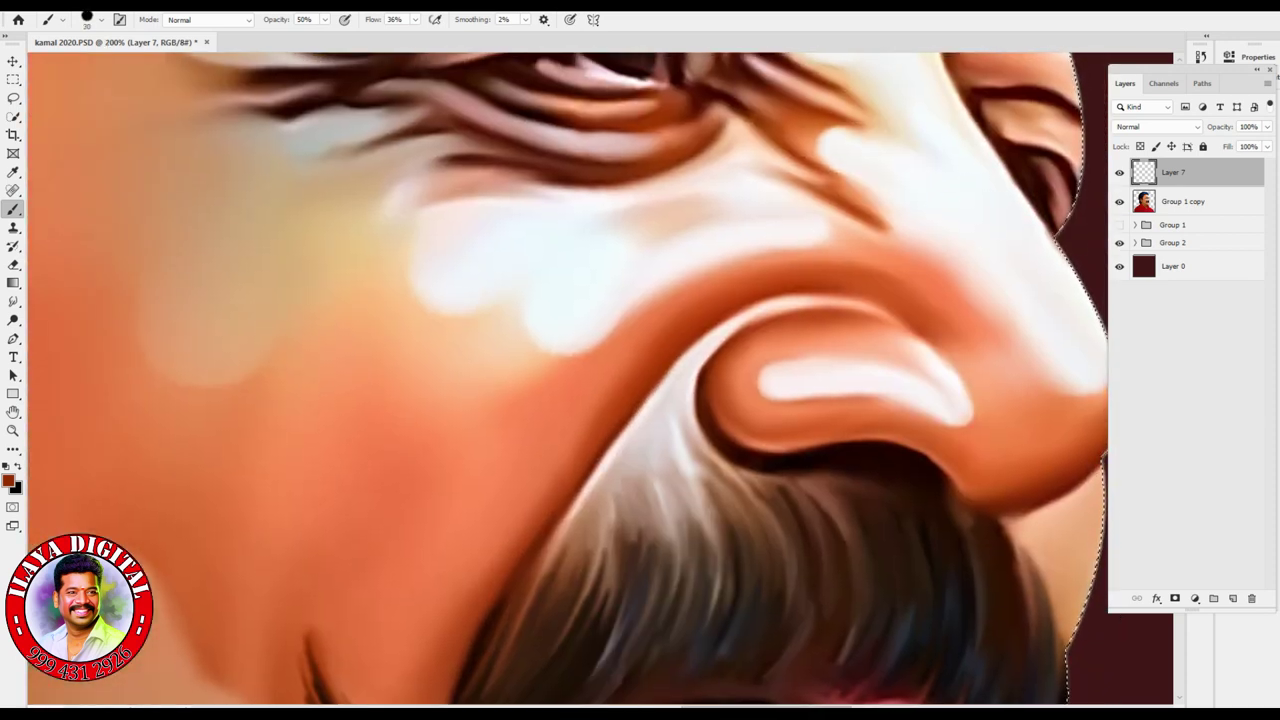
left_click_drag(595, 405, 515, 545)
key("ctrl+z")
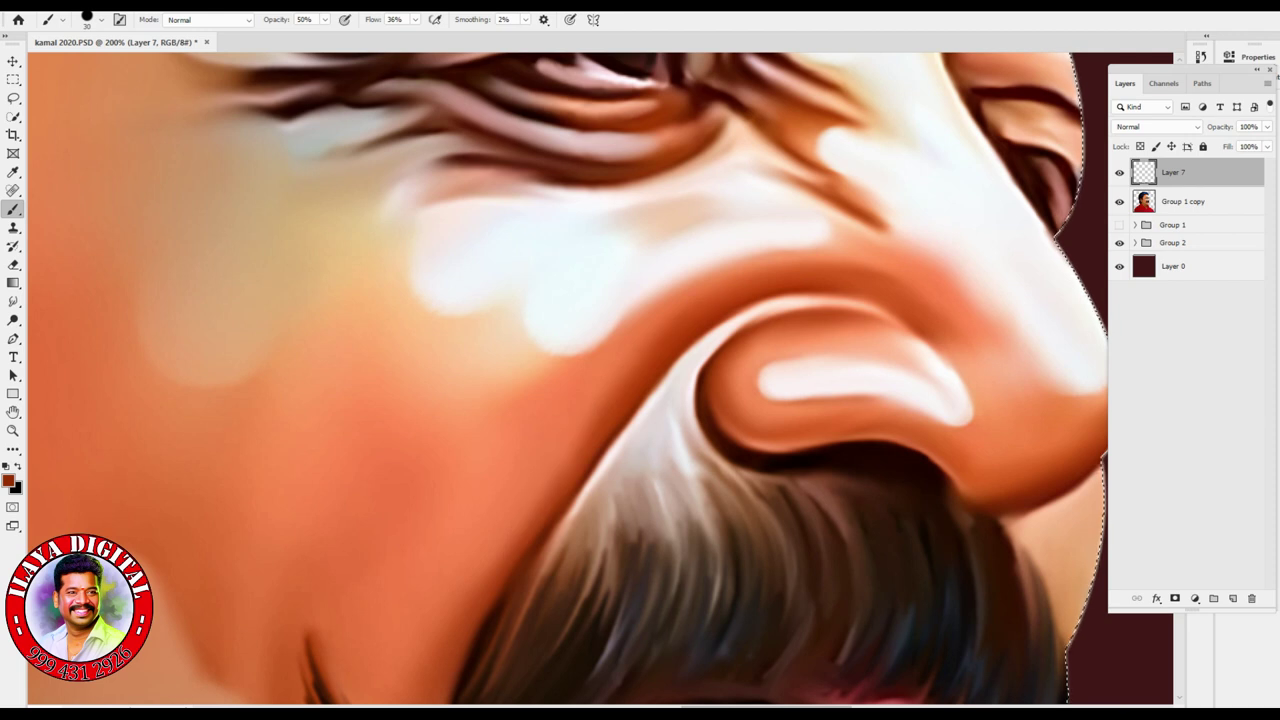
left_click_drag(618, 442, 570, 514)
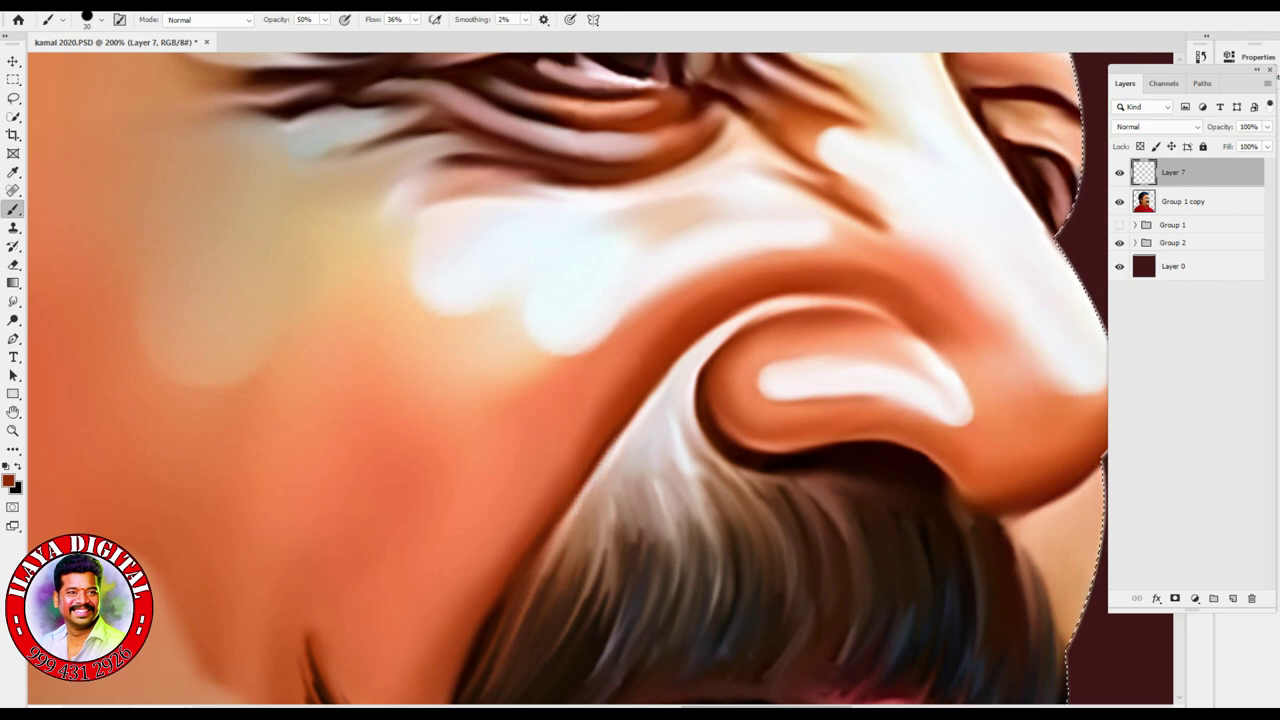
left_click_drag(760, 400, 907, 402)
key("ctrl+z")
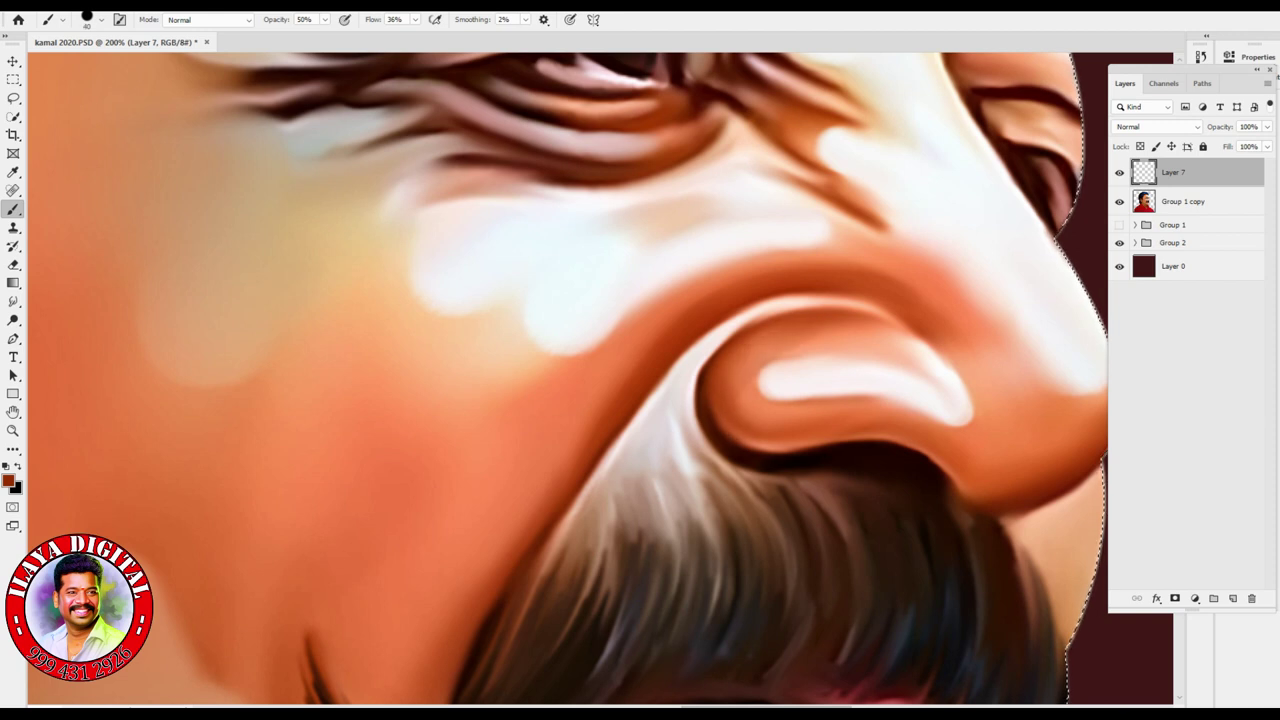
key("ctrl")
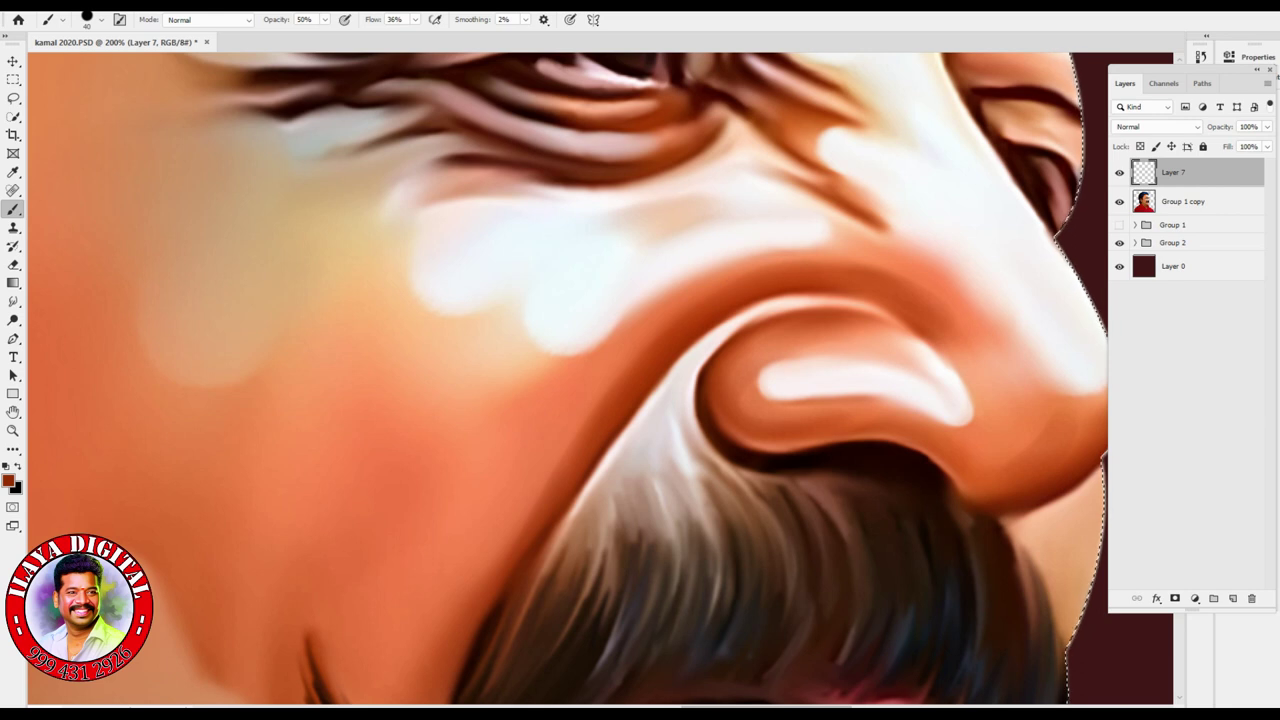
scroll(567, 380, "up", 3)
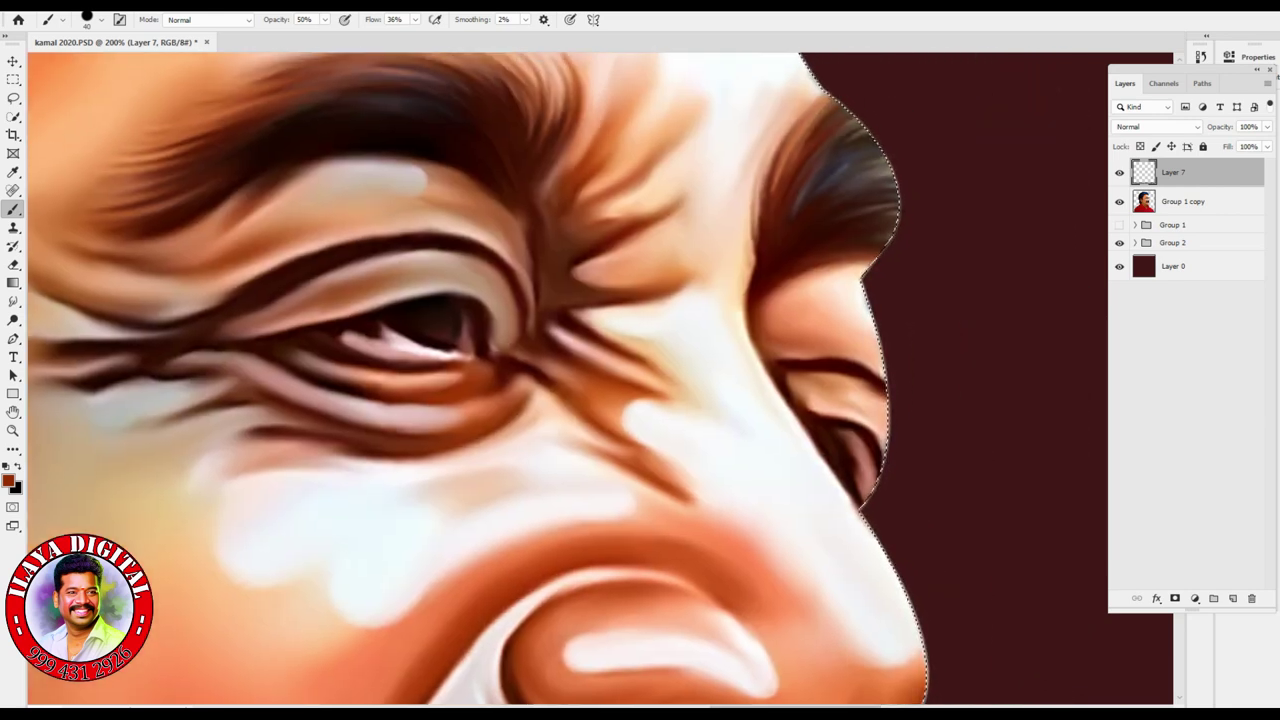
key("ctrl+d")
scroll(481, 379, "down", 1)
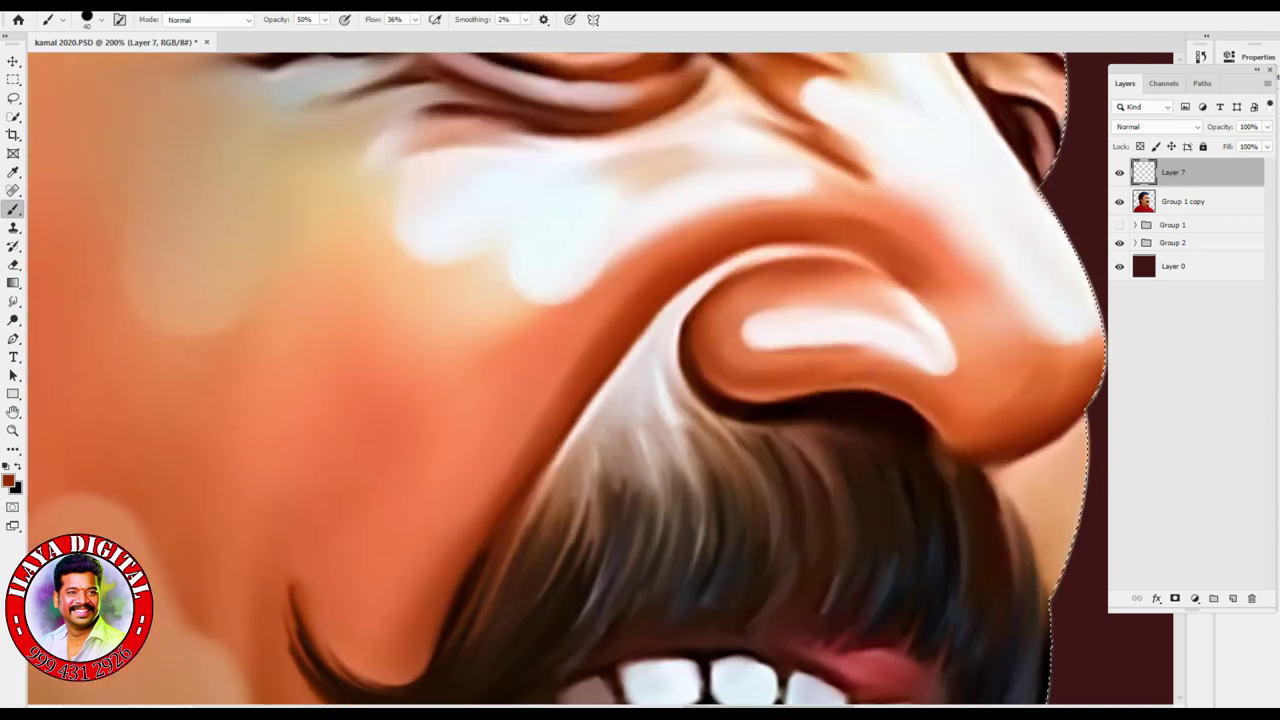
- Change the brush's foreground colour from reddish brown to a brighter orange-red
scroll(567, 380, "down", 2)
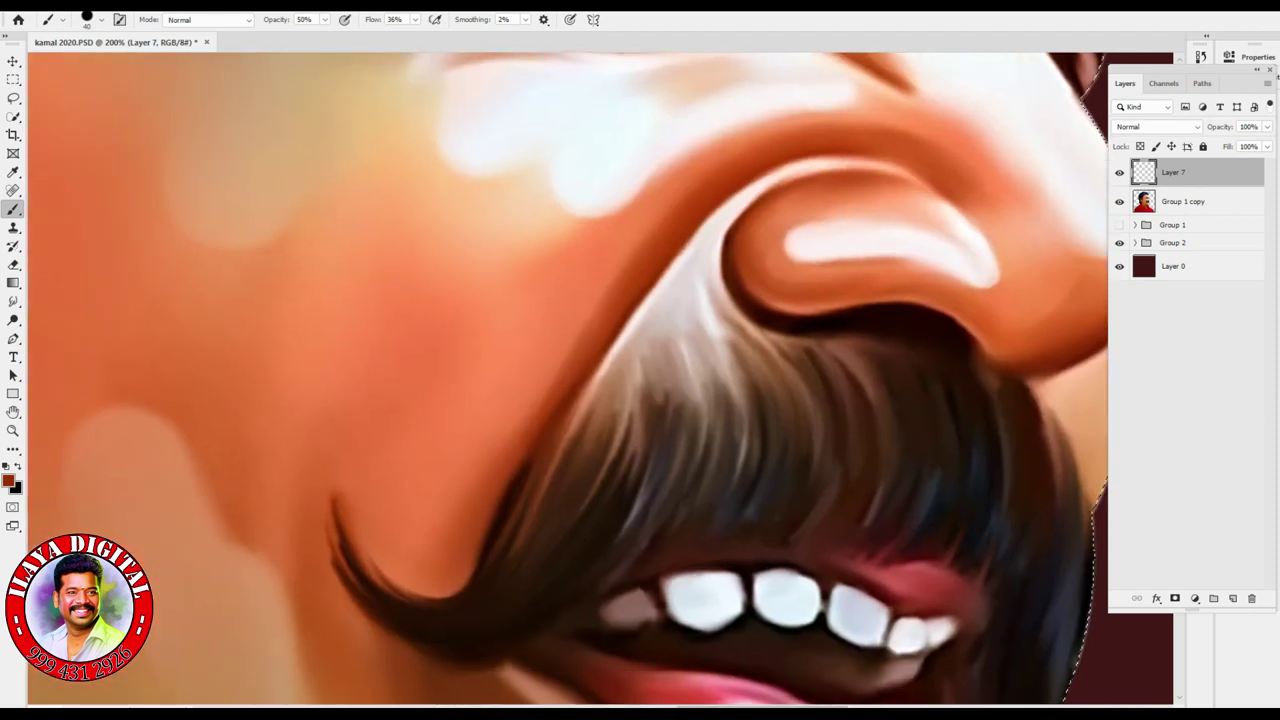
scroll(567, 380, "down", 4)
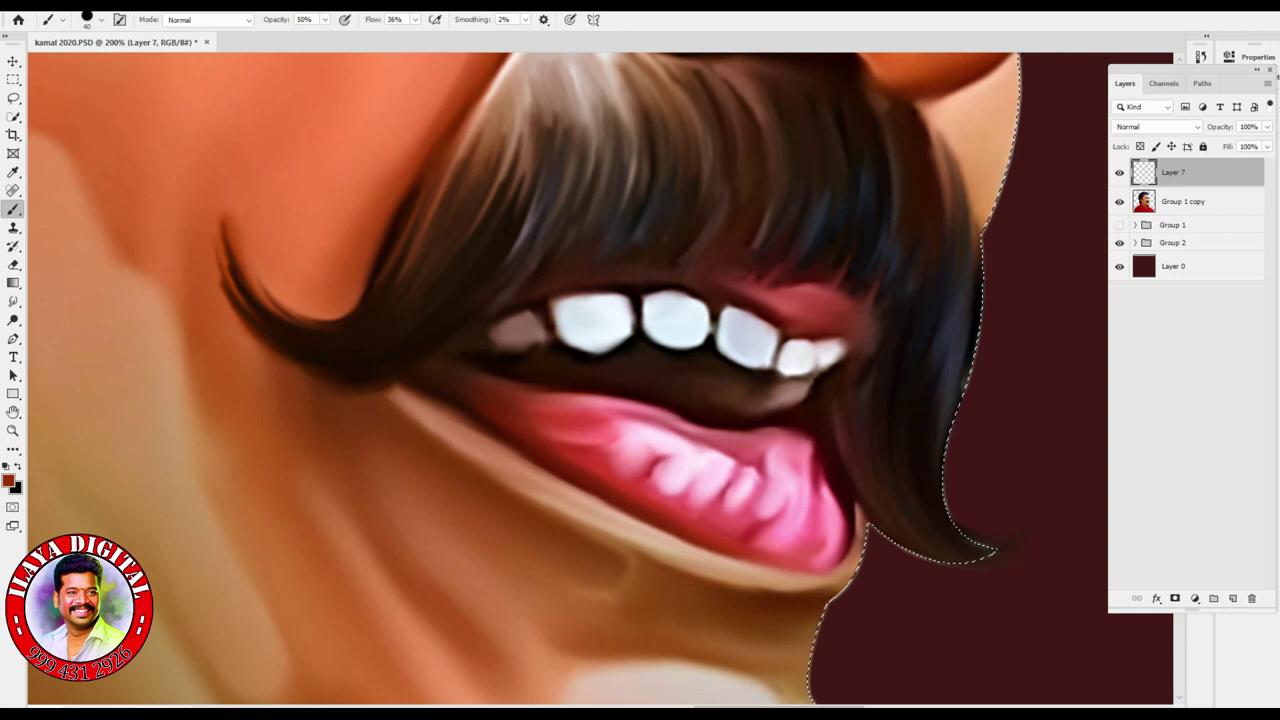
key("ctrl+minus")
key("ctrl+minus")
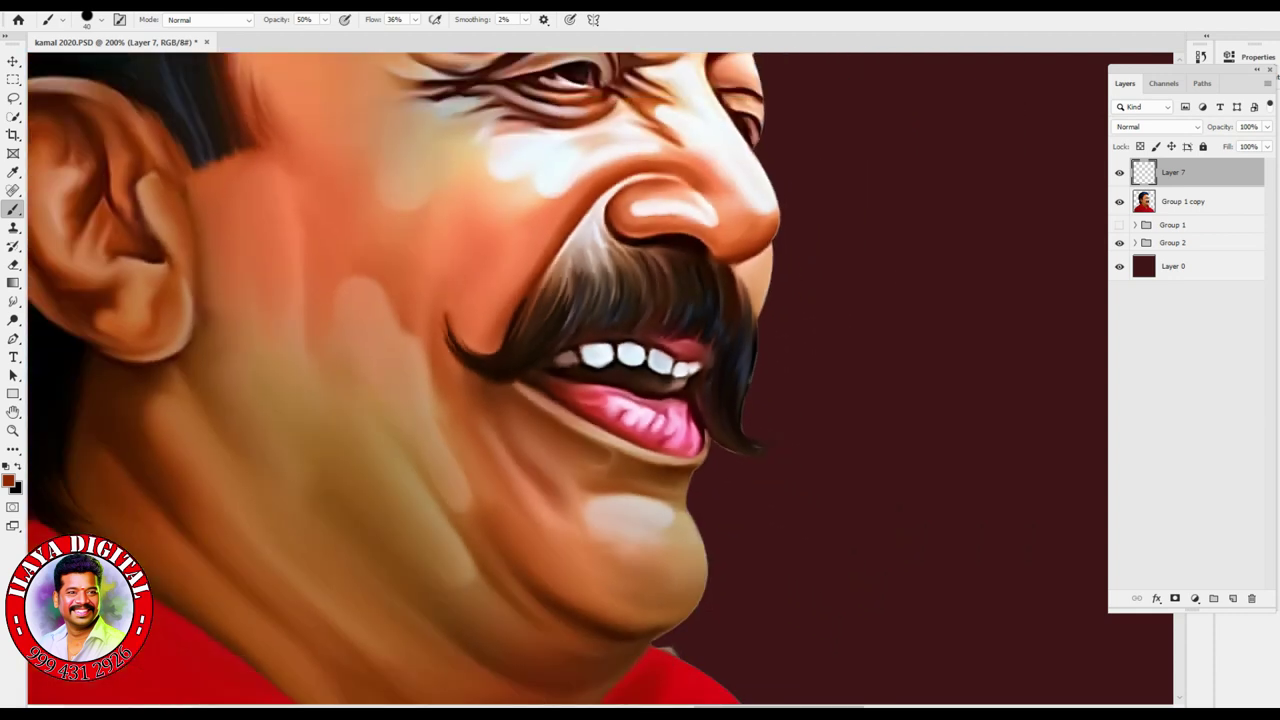
scroll(560, 380, "up", 3)
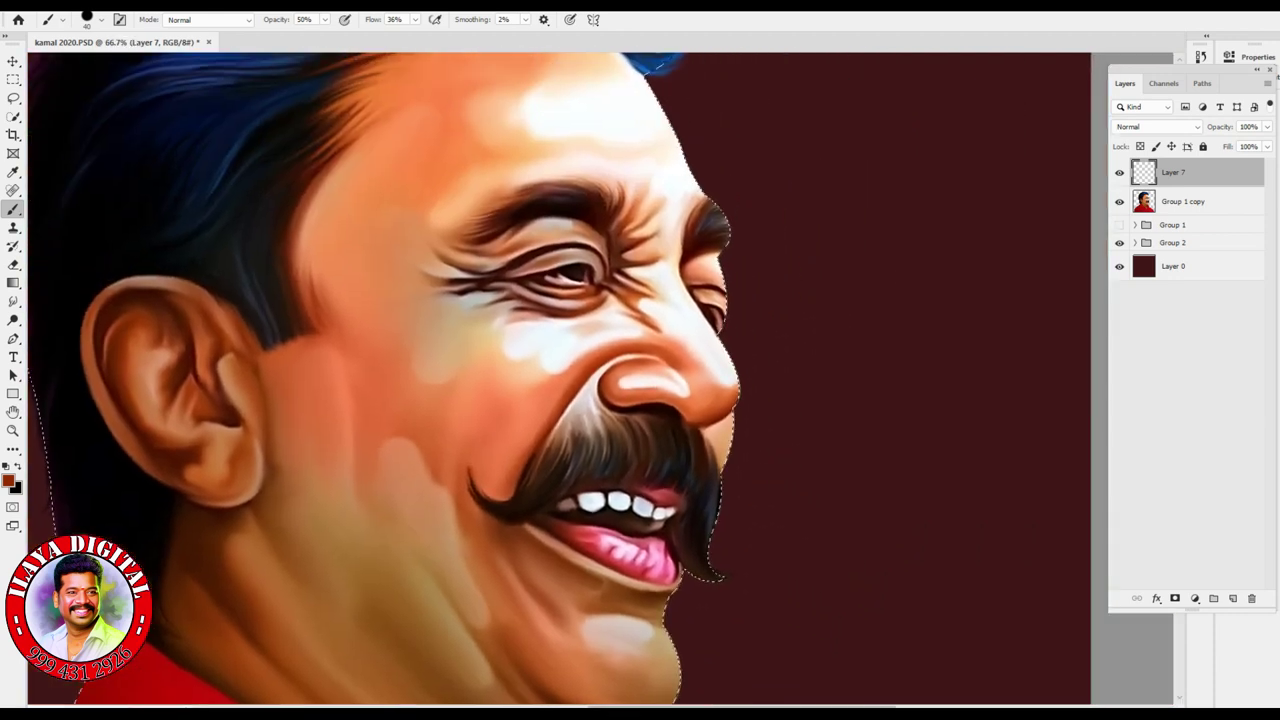
key("ctrl+plus")
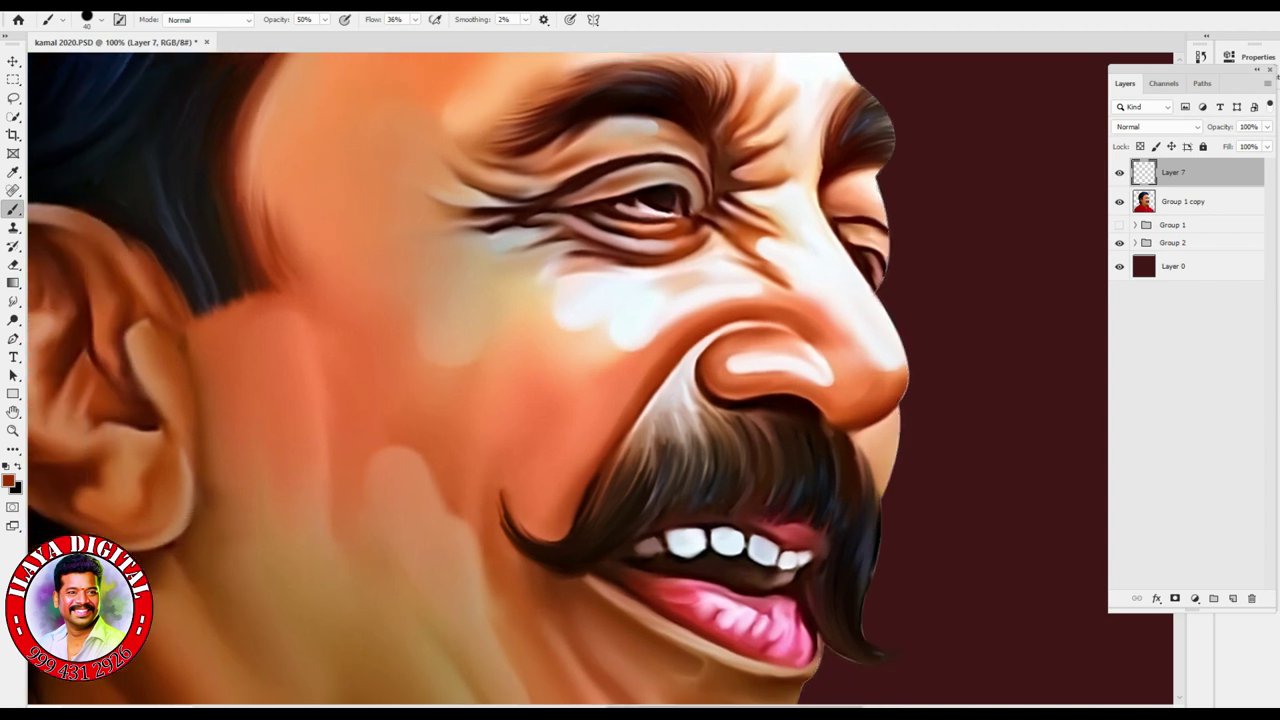
left_click(9, 482)
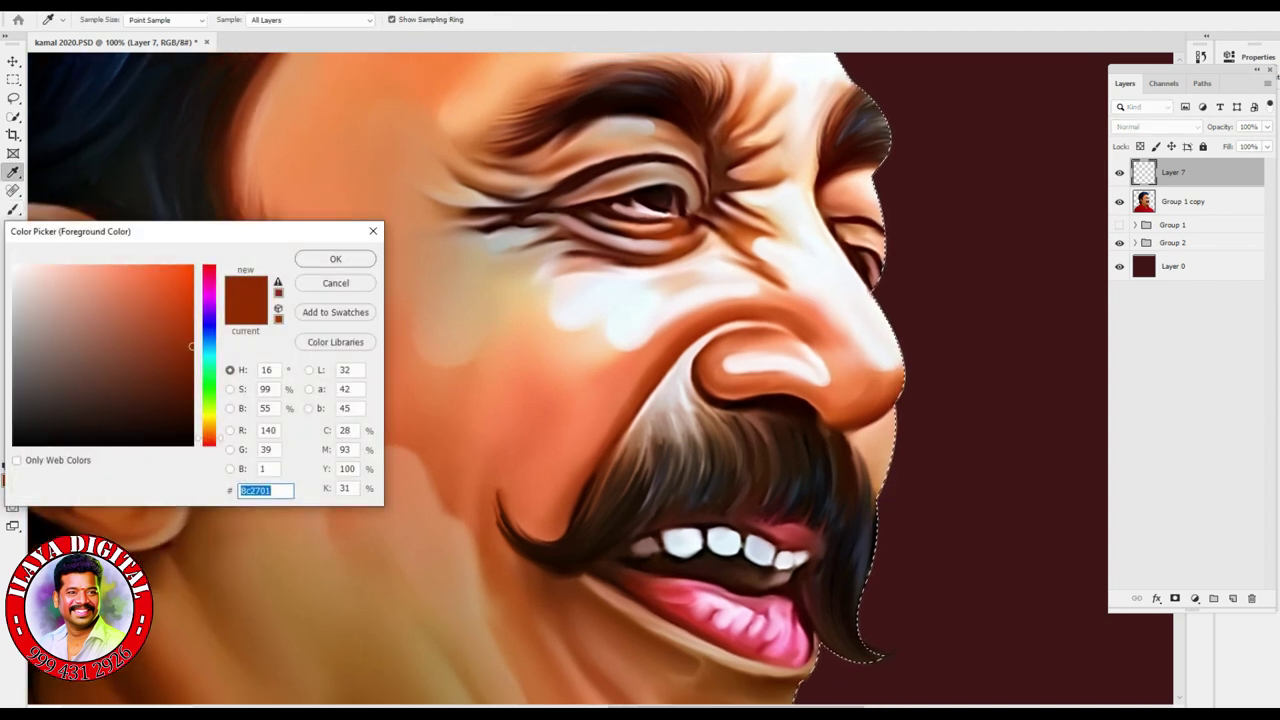
left_click(140, 285)
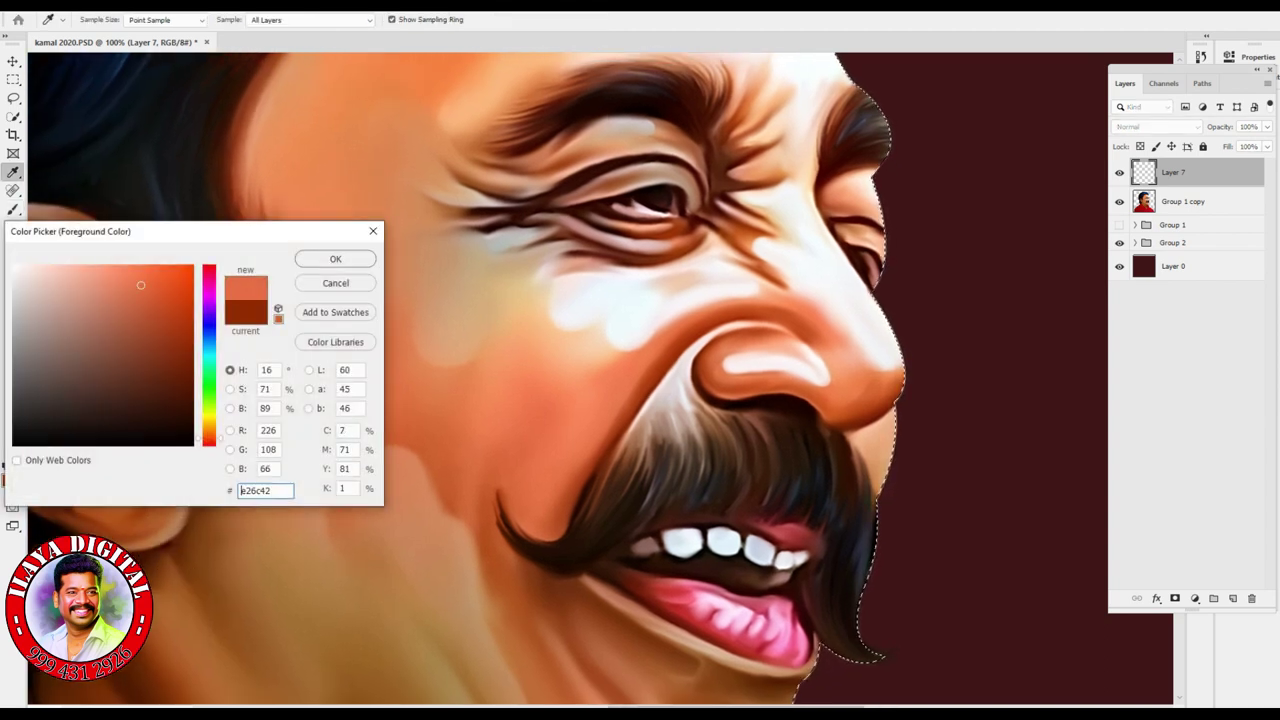
key("Return")
key("b")
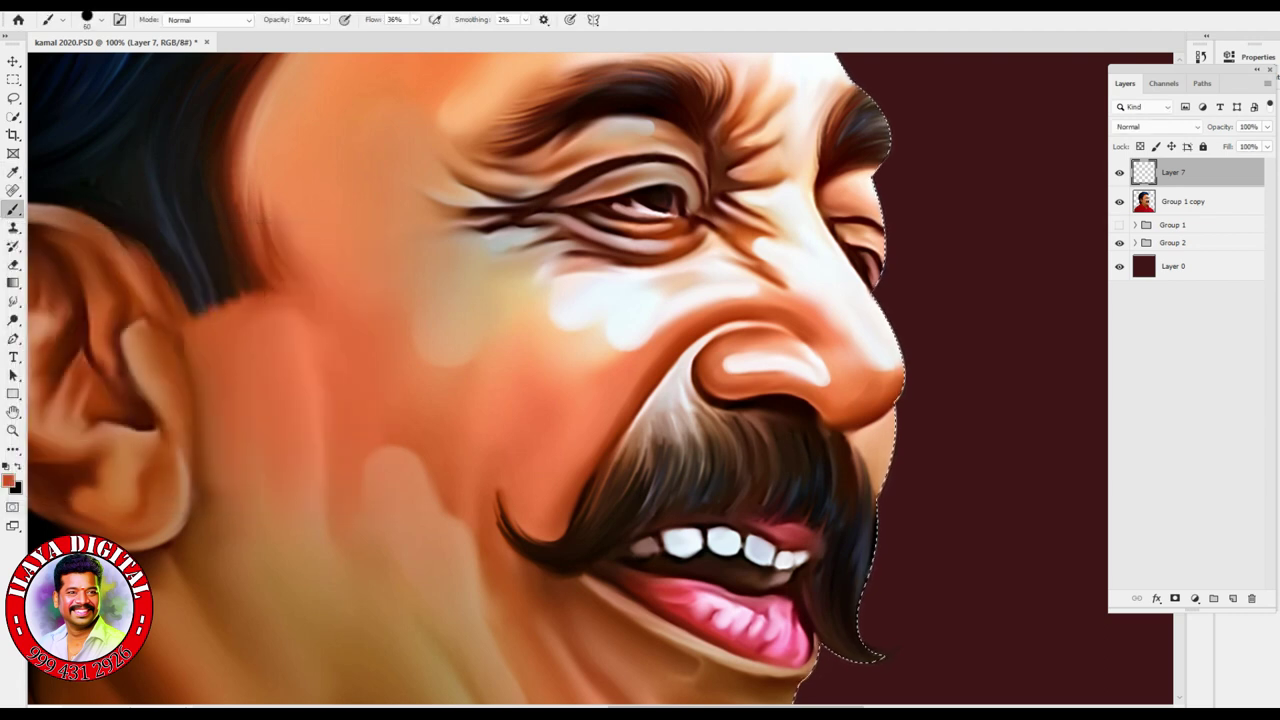
- Turn off the brush's Shape Dynamics and paint orange-red over the cheek at size 60, undoing the unwanted trial strokes
key("F5")
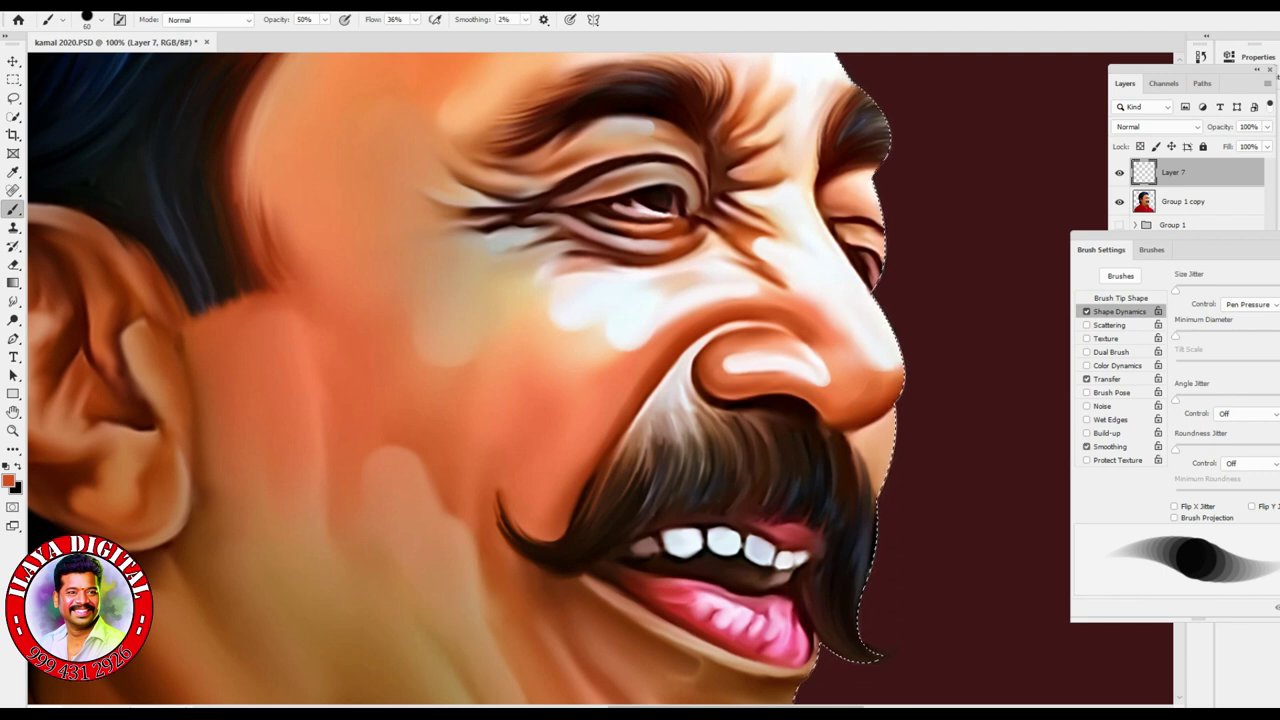
left_click(1086, 311)
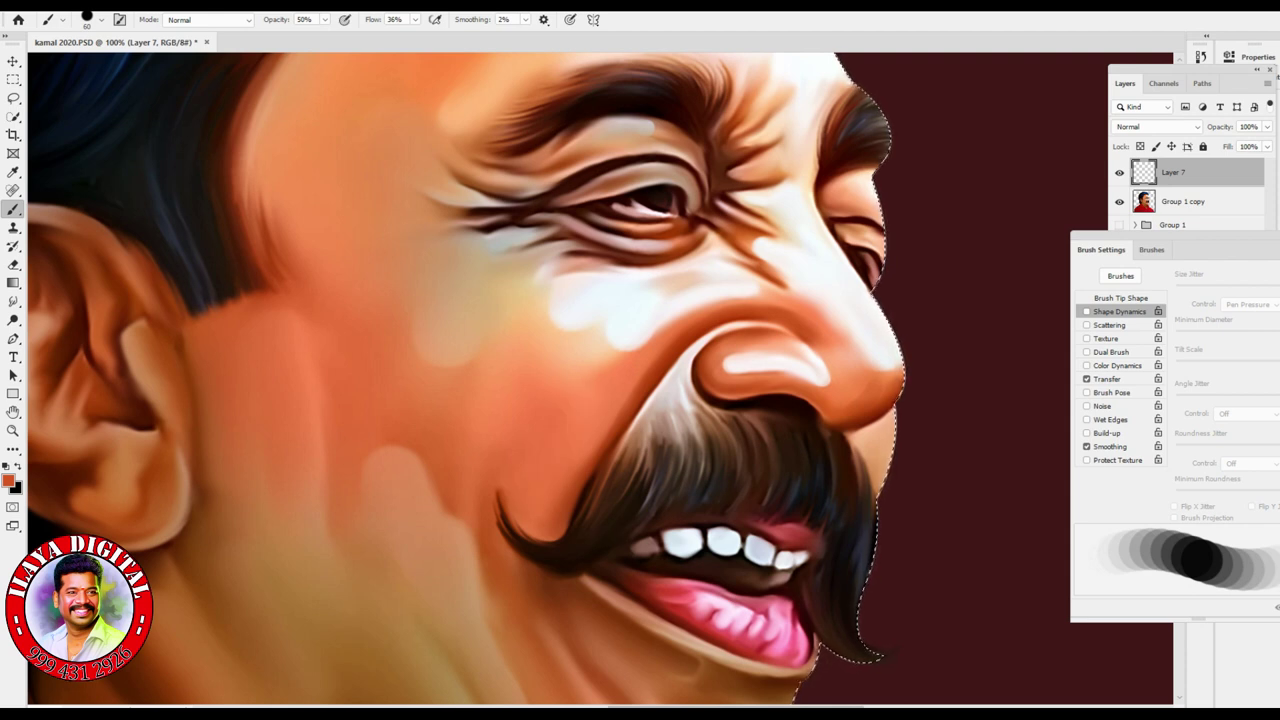
left_click_drag(500, 392, 514, 440)
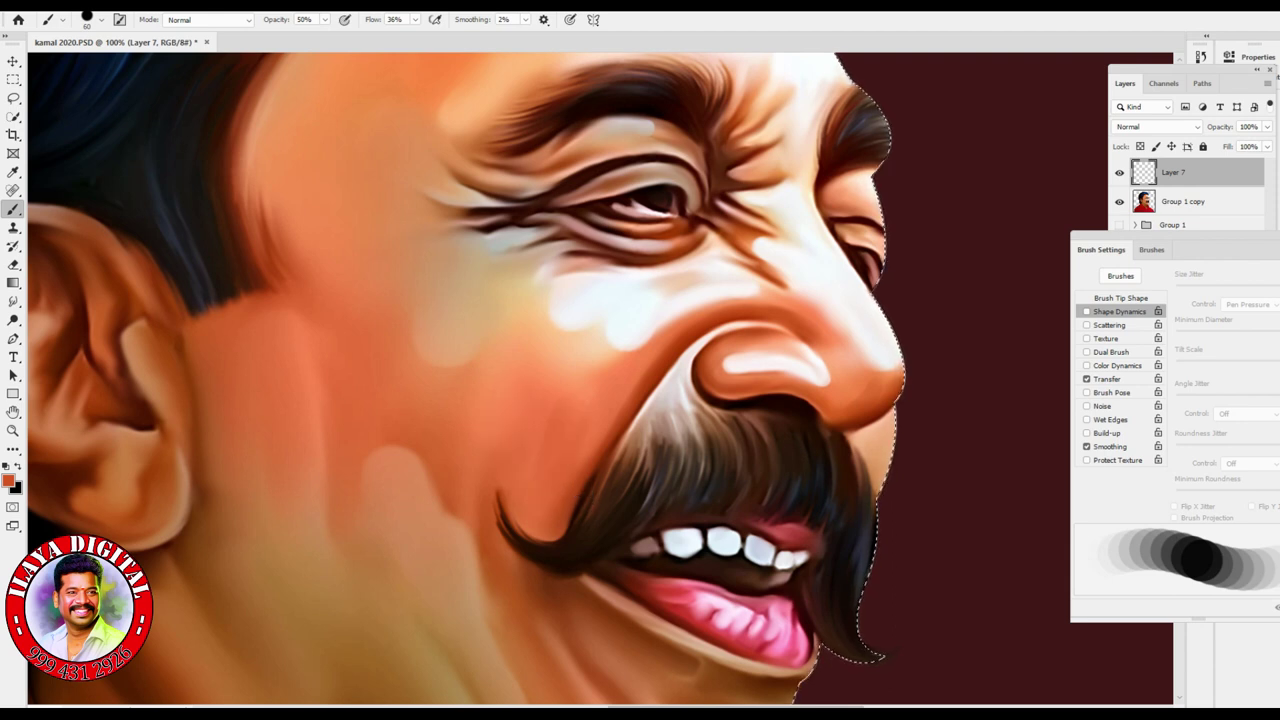
left_click_drag(360, 408, 370, 505)
key("ctrl+z")
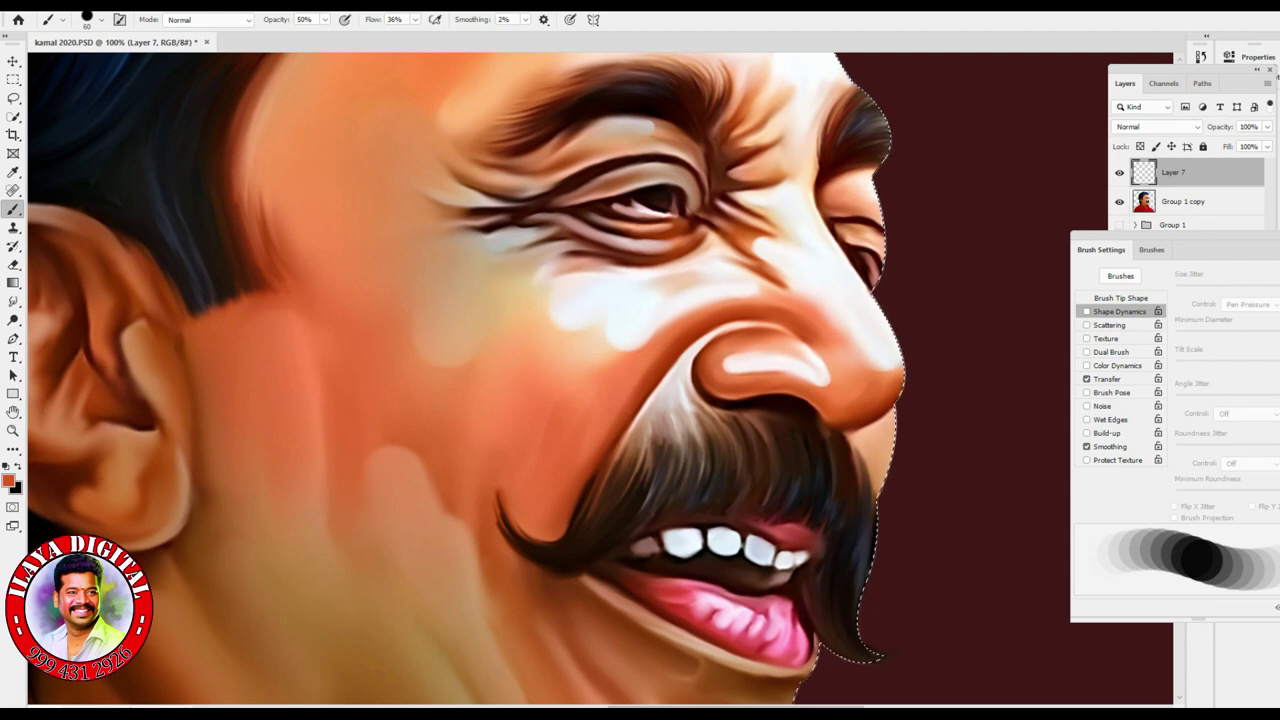
left_click_drag(286, 345, 288, 398)
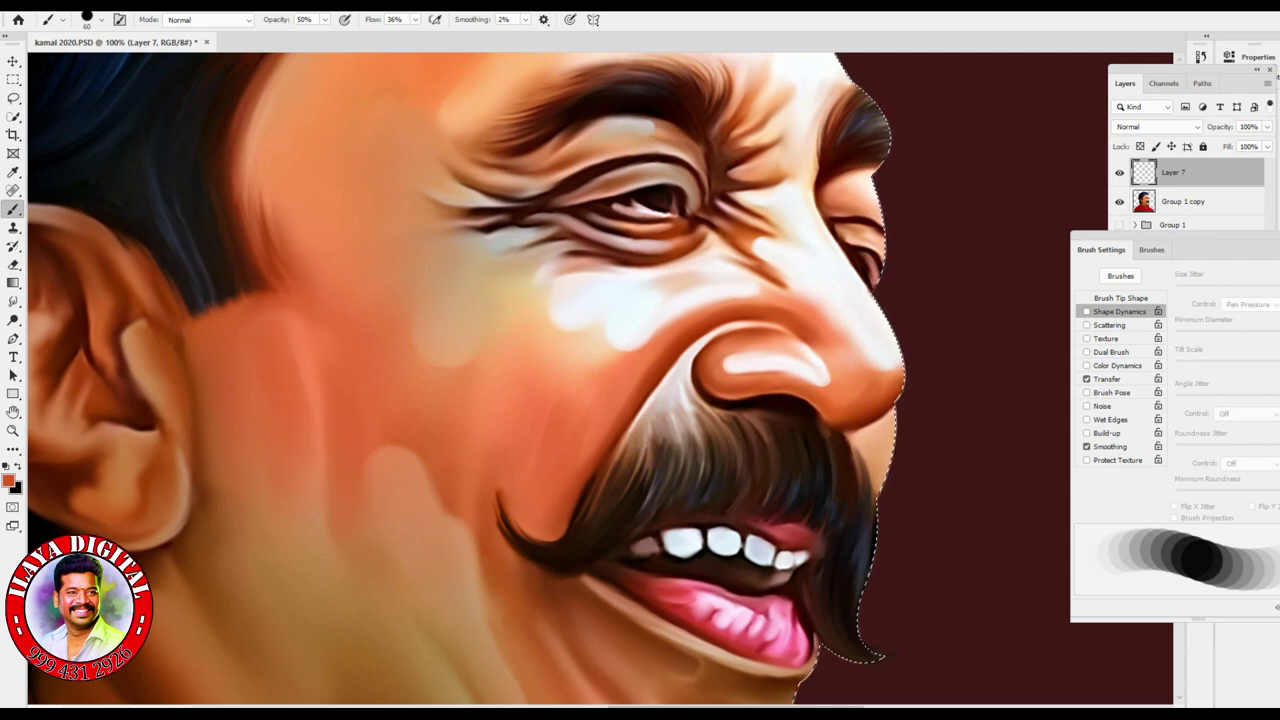
key("ctrl+z")
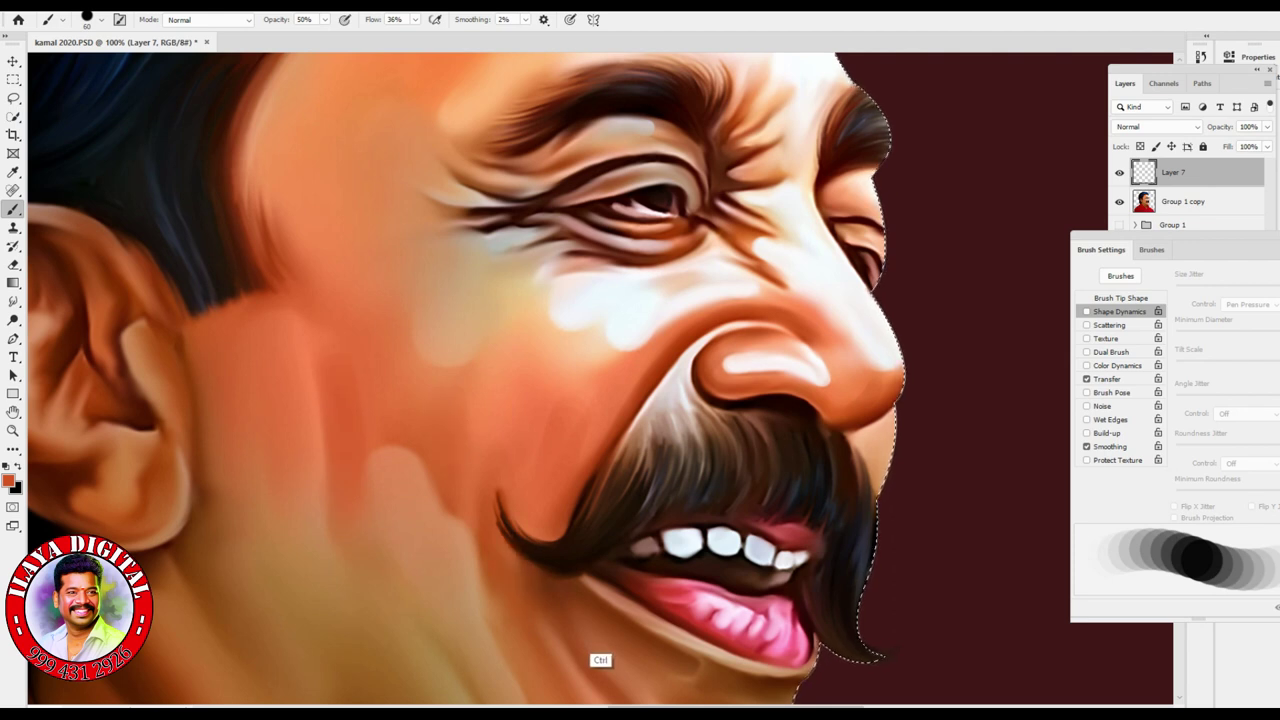
key("ctrl")
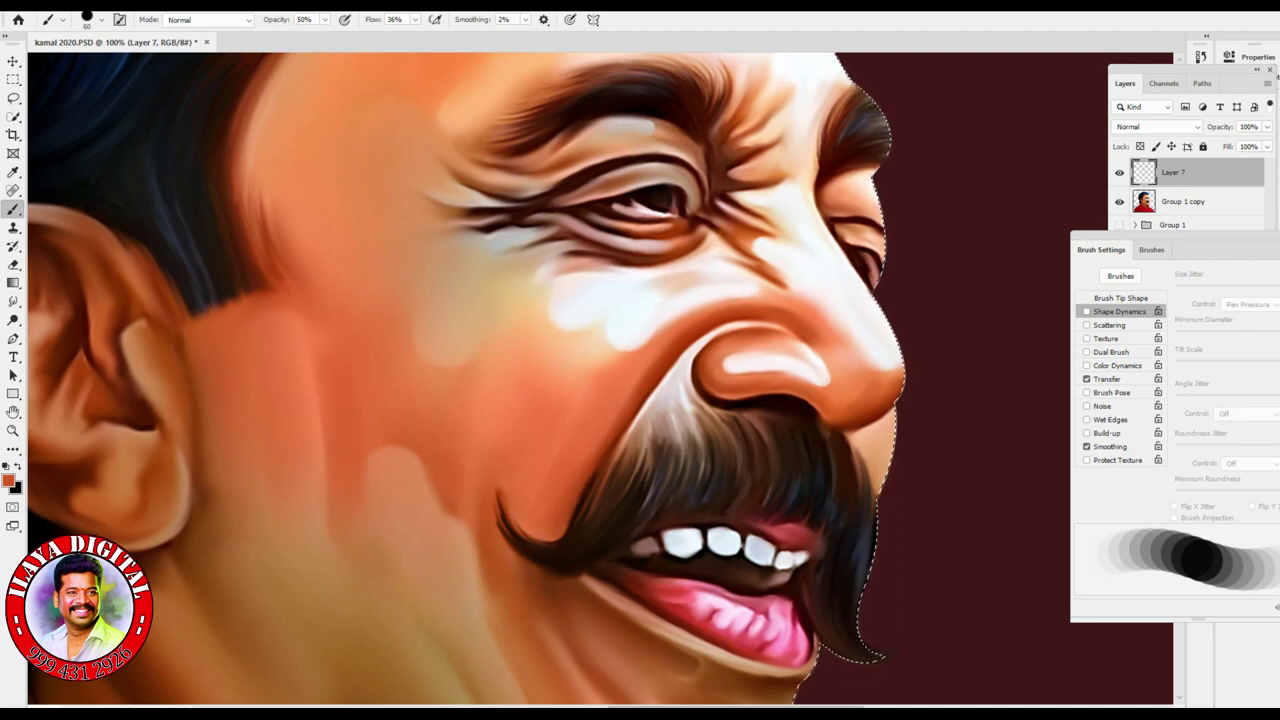
- Enlarge the brush to size 100 and dab orange-red on the side of the forehead above the eyebrow's outer end
scroll(472, 379, "up", 5)
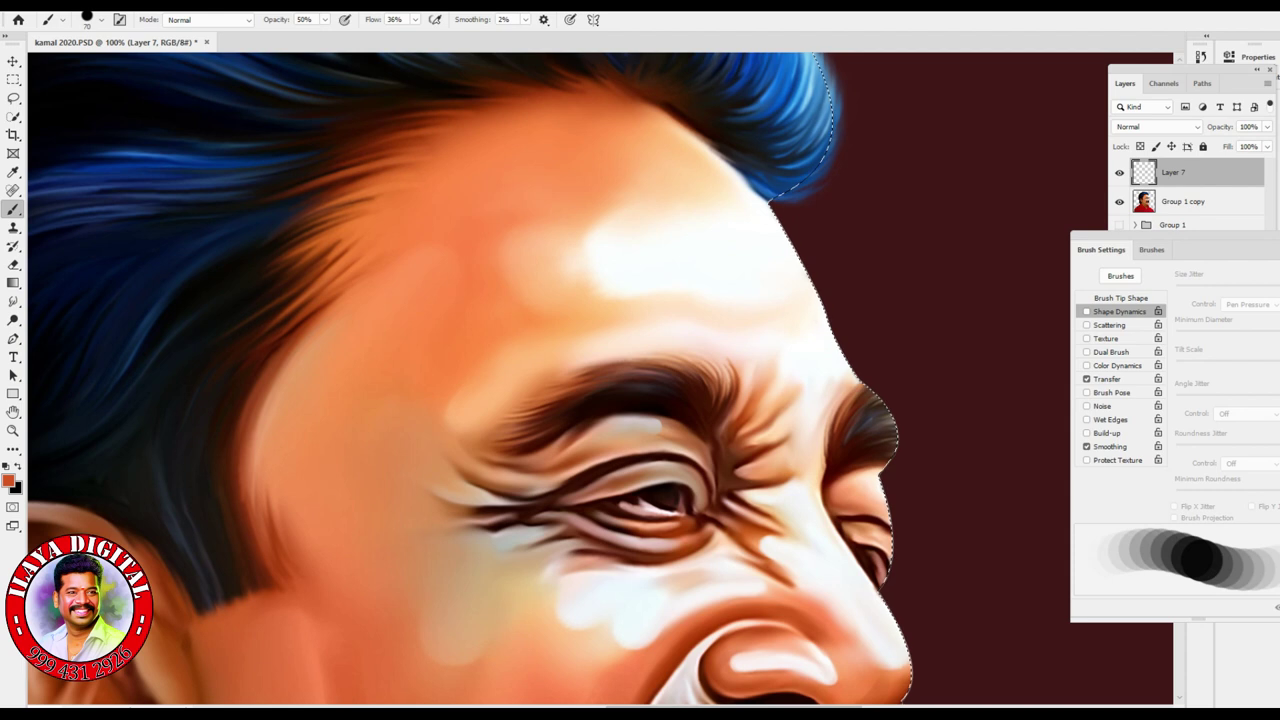
key("bracketright")
key("bracketright")
key("bracketright")
key("bracketright")
left_click(453, 335)
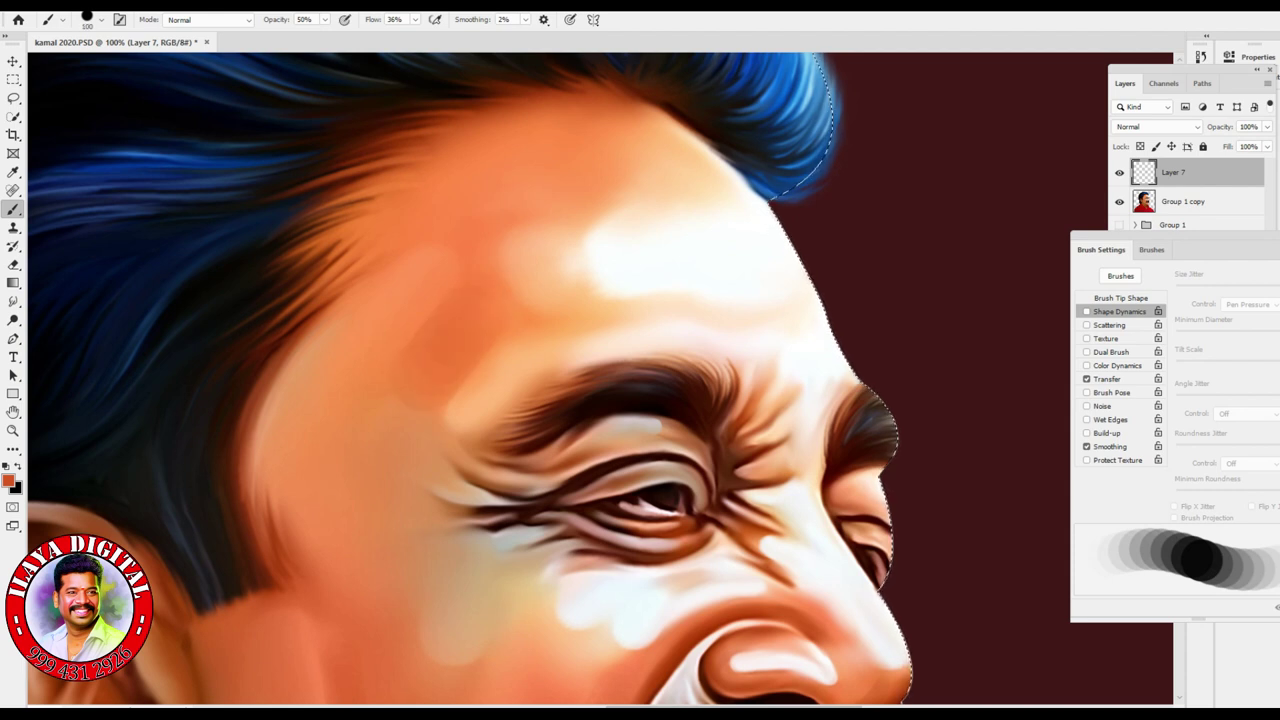
left_click(457, 329)
left_click(456, 329)
- Set the brush's foreground colour to pale peach f5d4b1
left_click(9, 482)
left_click_drag(150, 231, 665, 189)
left_click(470, 300)
left_click(597, 230)
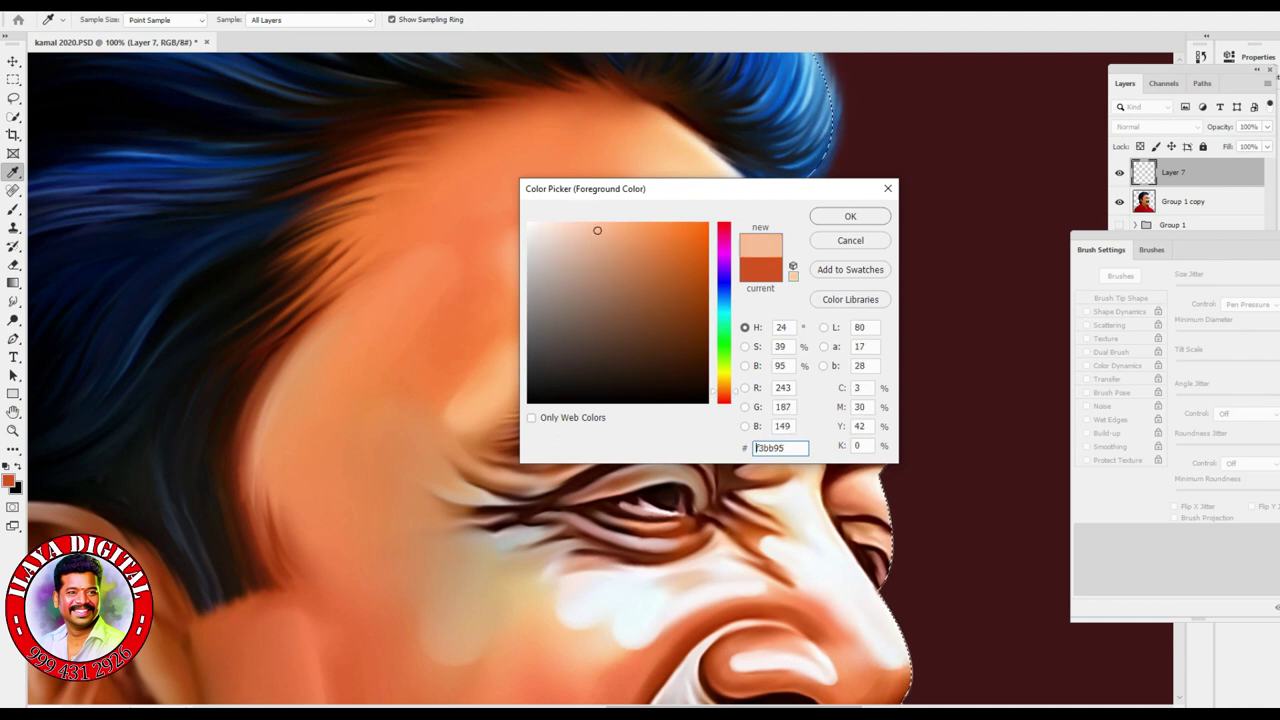
key("Return")
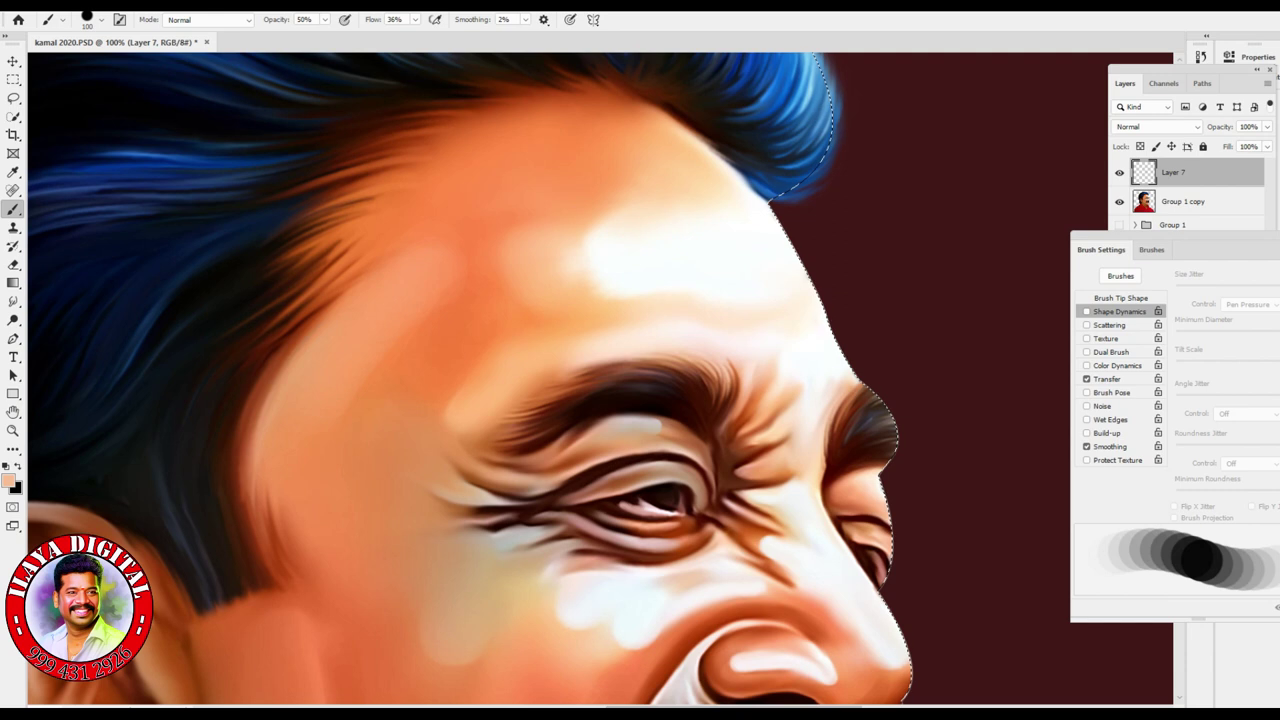
left_click(10, 482)
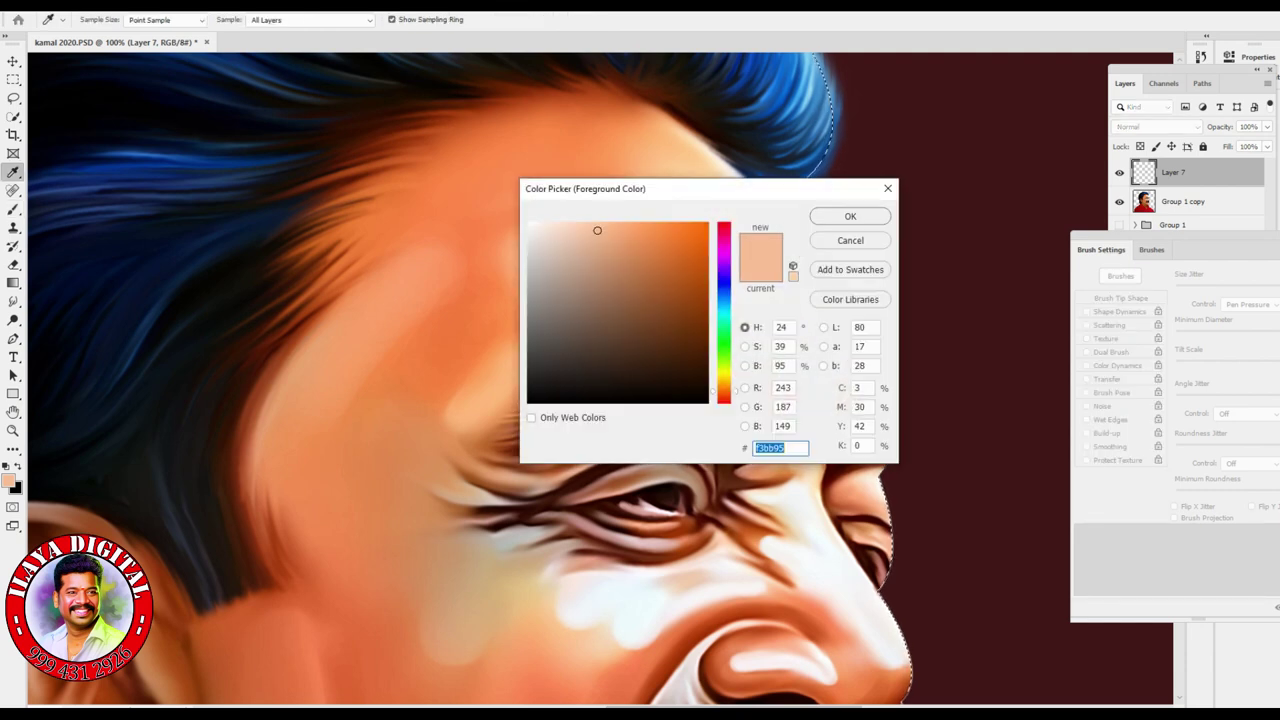
type("feca91")
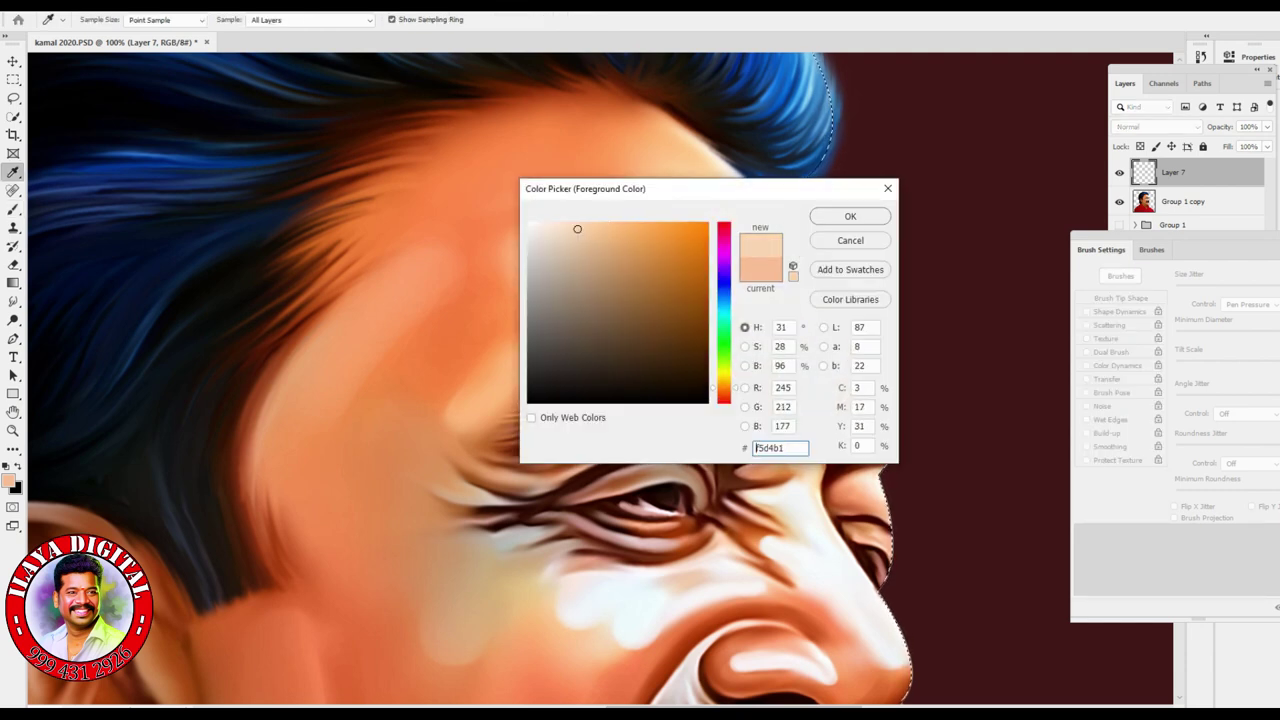
key("Return")
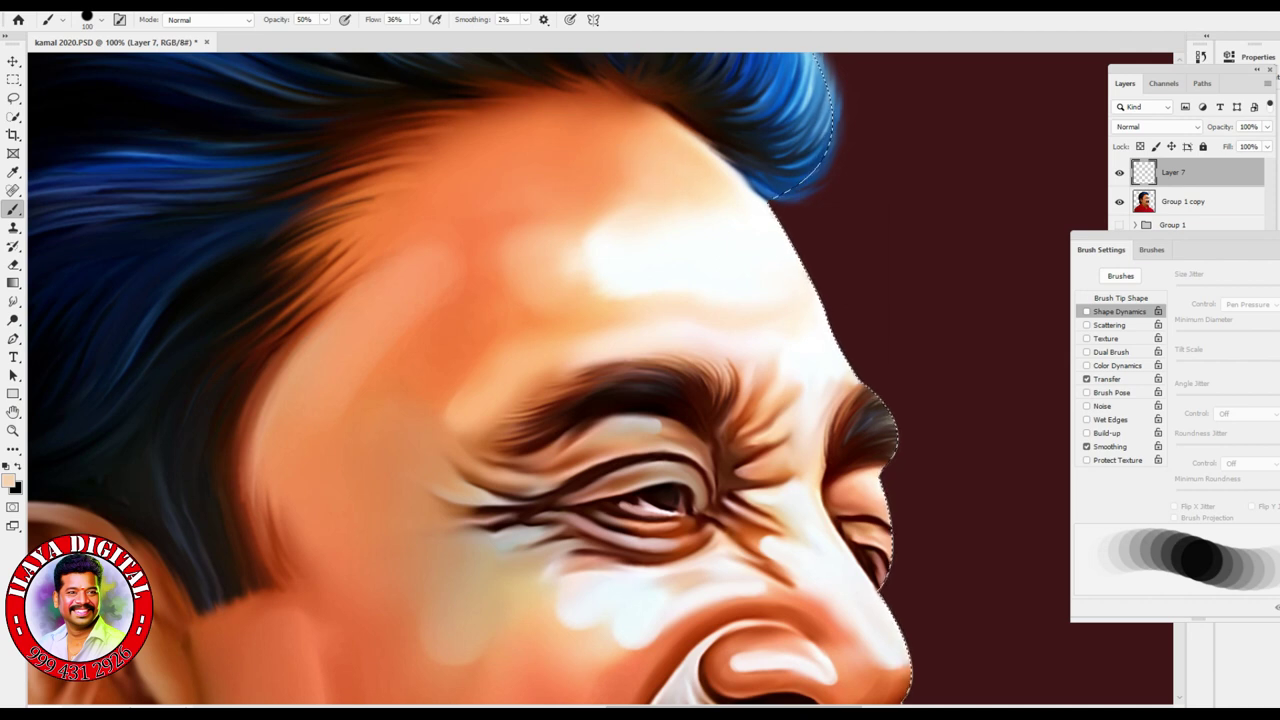
- Try pale peach strokes on the cheek below the eye with and without brush Transfer, undoing them and restoring Transfer
scroll(450, 380, "down", 5)
left_click(421, 330)
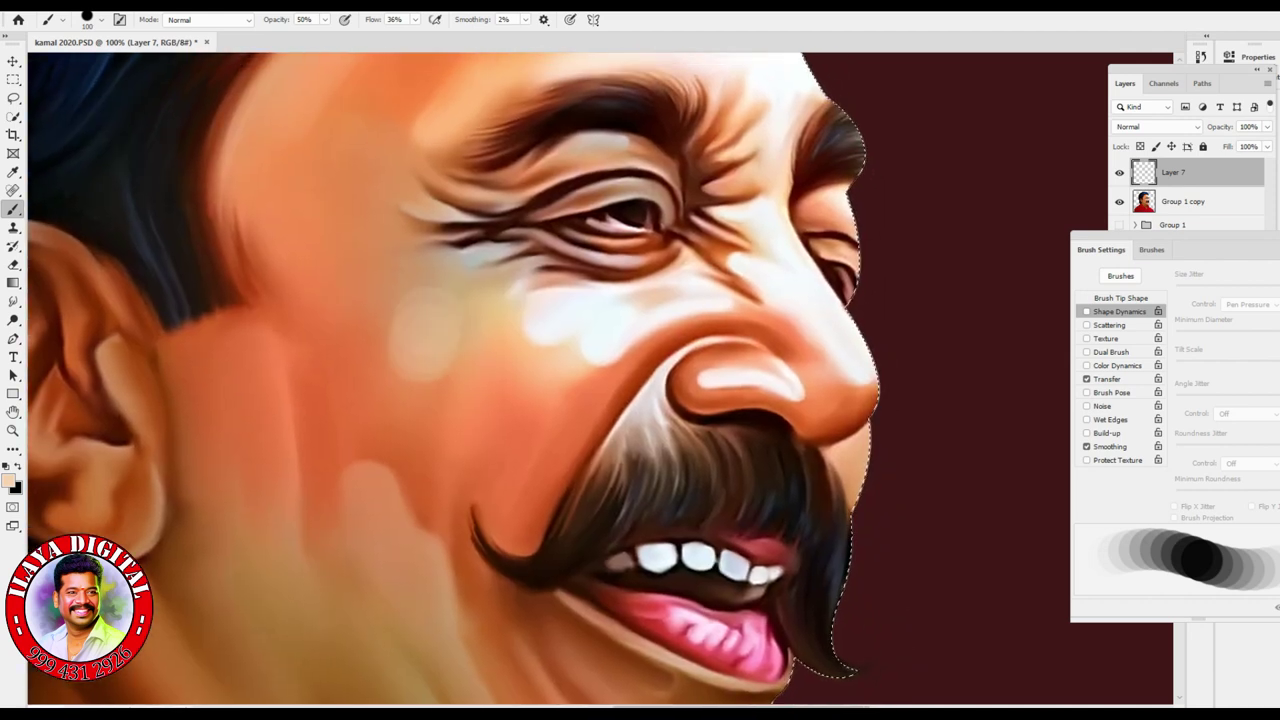
key("ctrl+z")
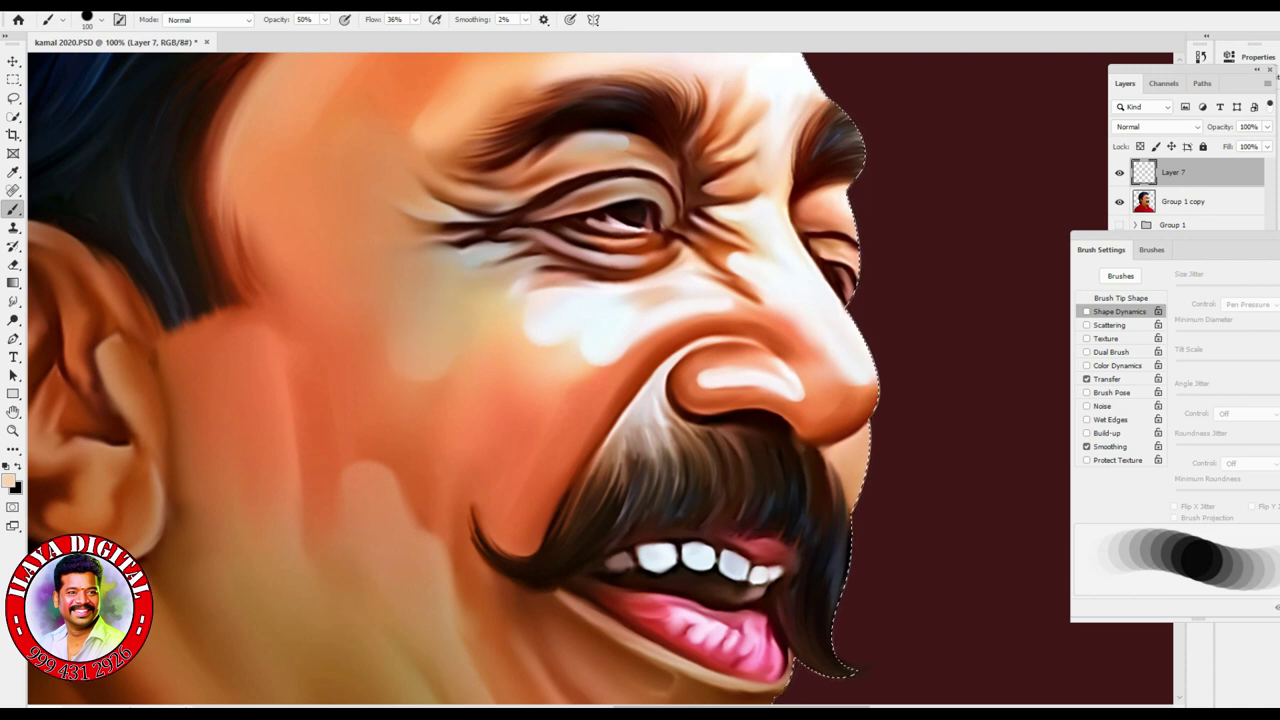
left_click(1087, 379)
left_click_drag(428, 295, 425, 375)
key("ctrl+z")
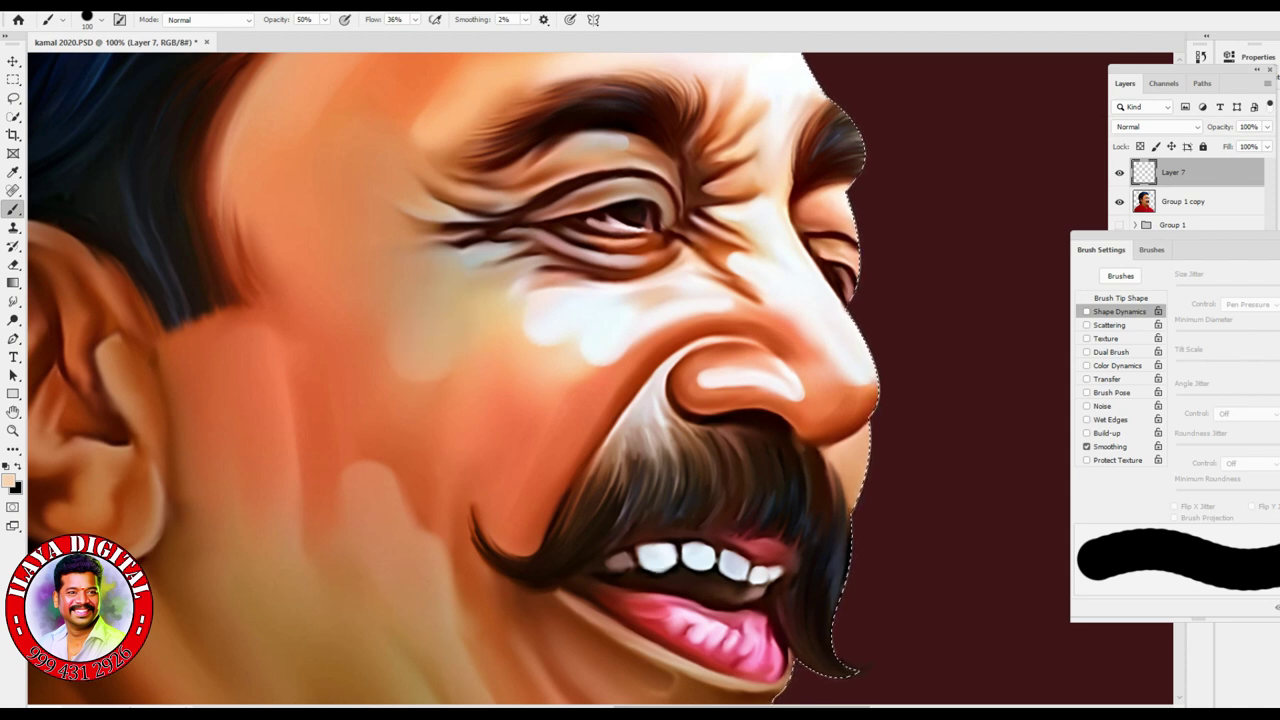
left_click(1087, 379)
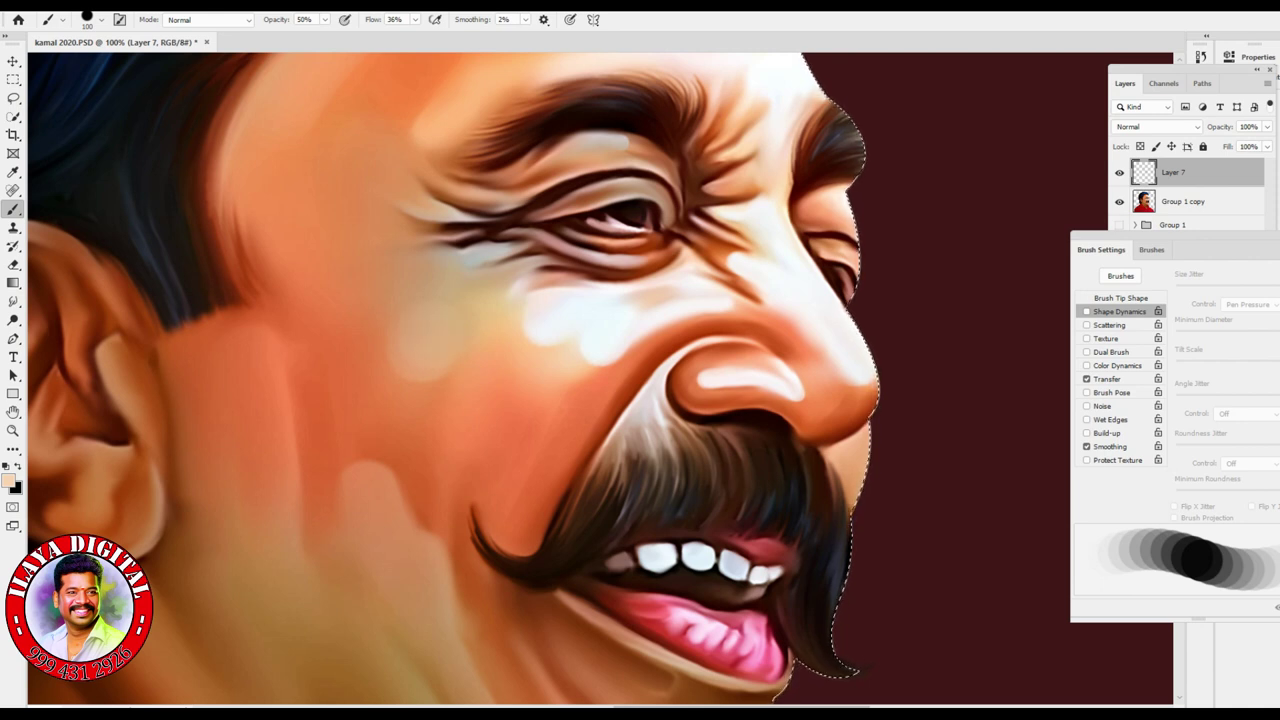
- Open the foreground colour for editing, with the jaw and neck in view
scroll(600, 380, "down", 5)
scroll(474, 378, "down", 2)
left_click(11, 481)
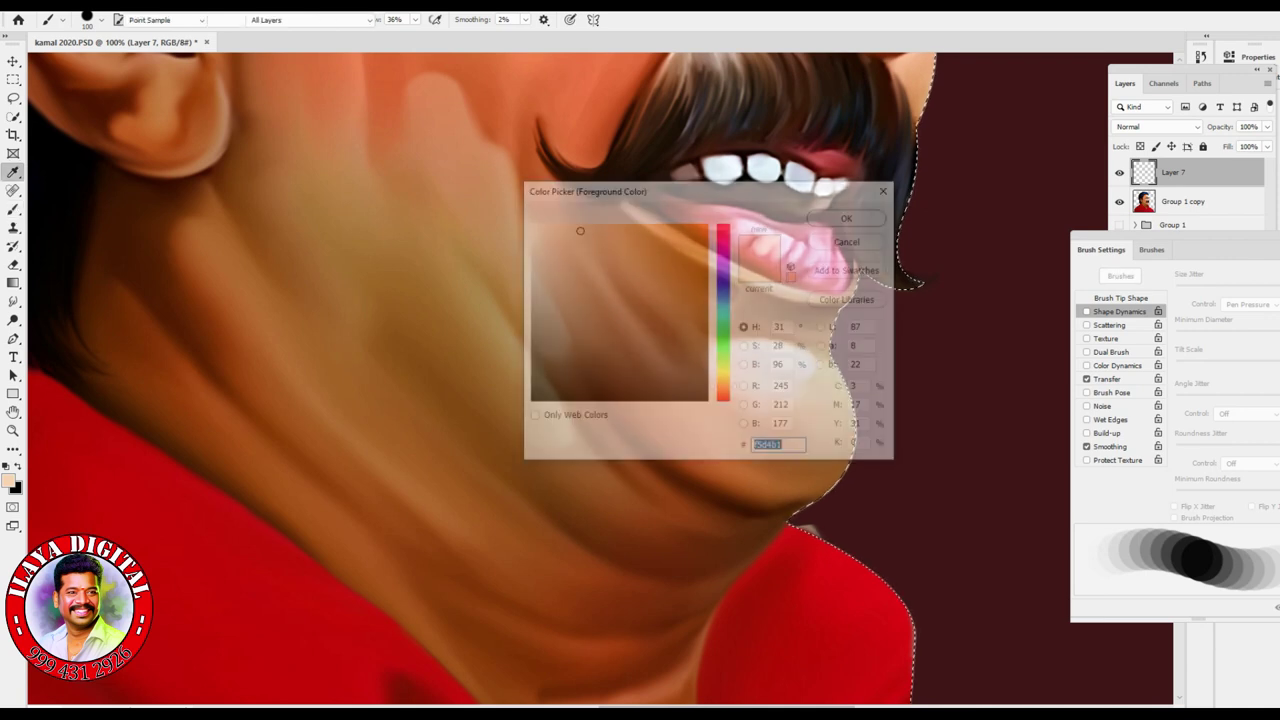
- Set the foreground colour to the tan skin tone #d5a669
left_click(653, 290)
left_click(618, 251)
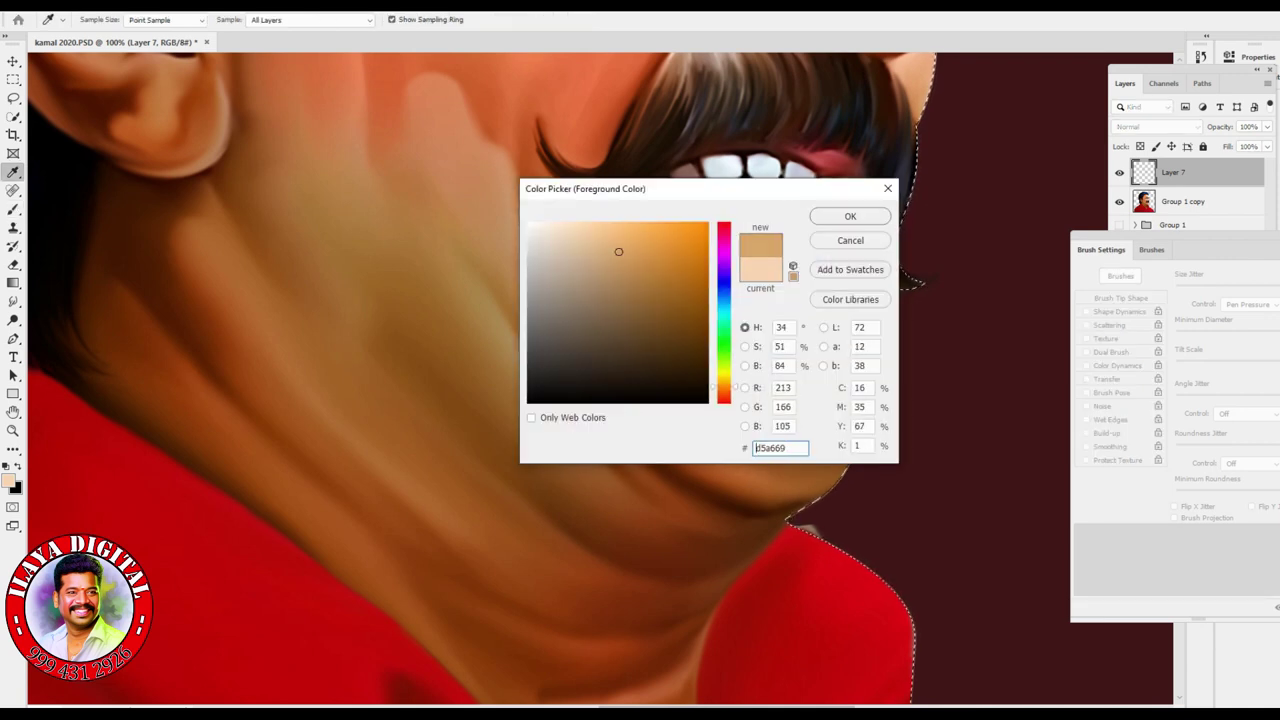
key("Return")
- Try a tan highlight stroke along the jaw with the hard 100 px brush, comparing the skin with and without it
key("b")
left_click_drag(470, 350, 525, 435)
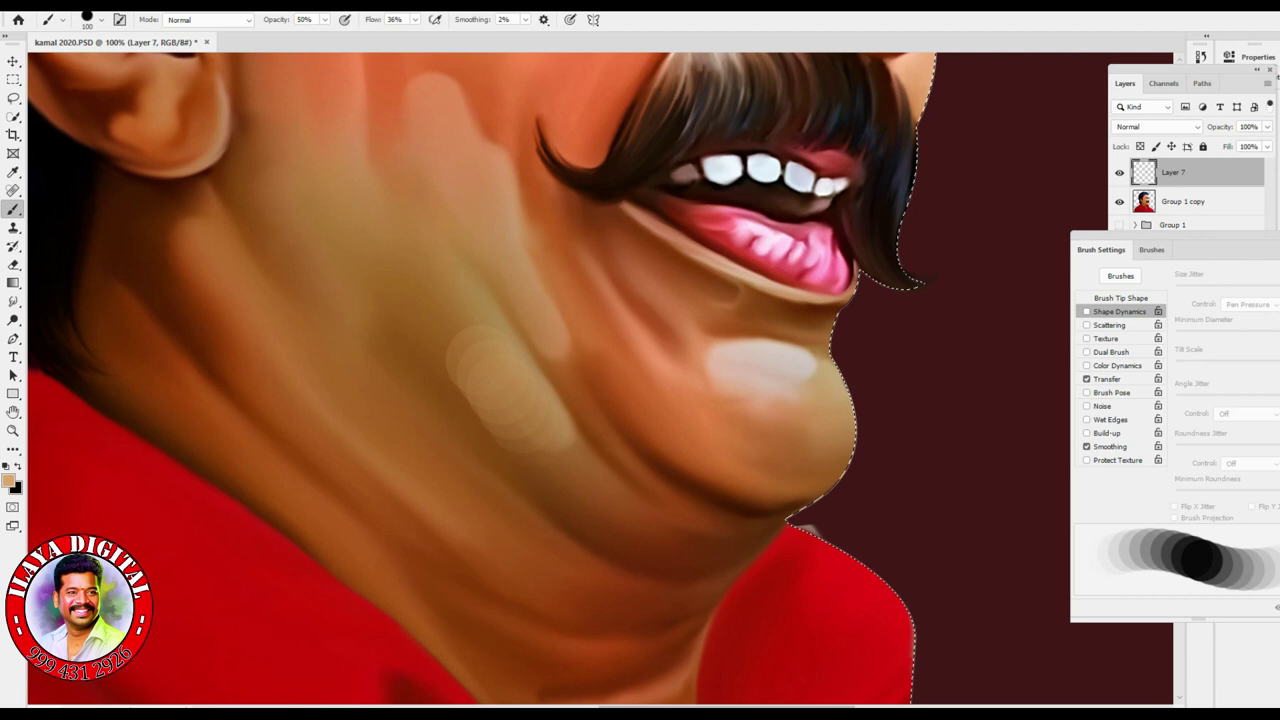
key("ctrl+z")
key("ctrl+shift+z")
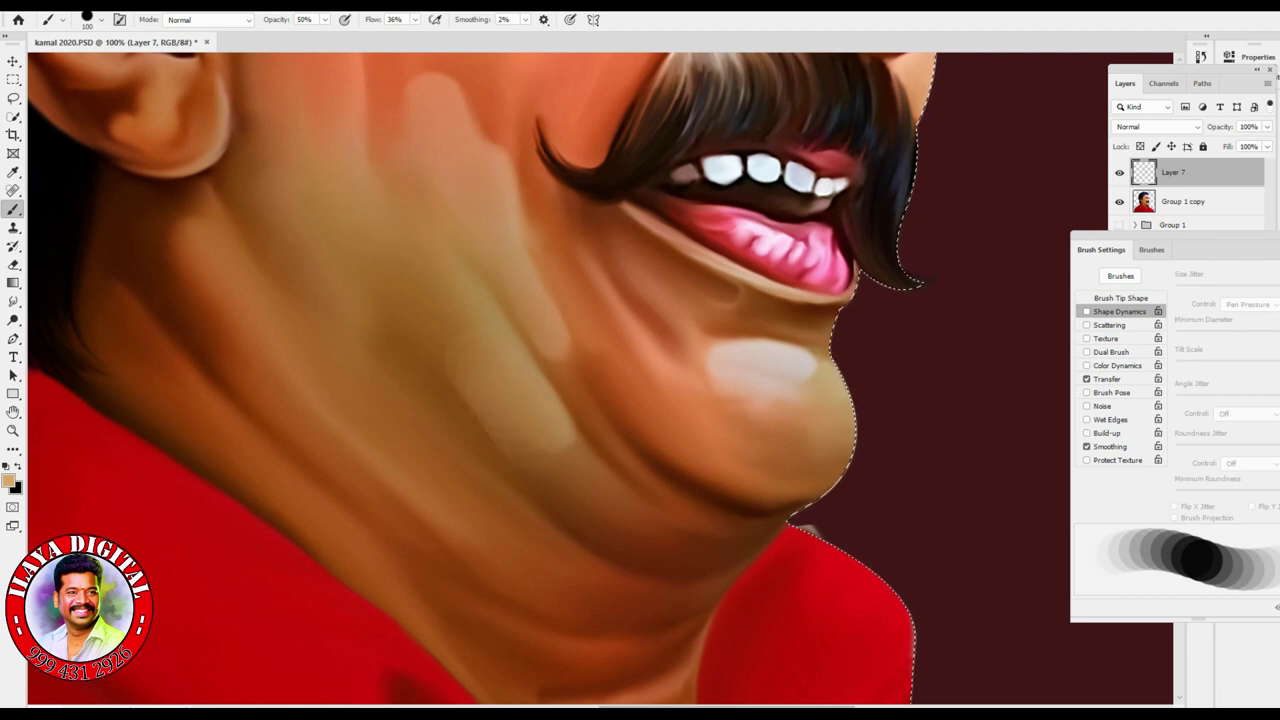
key("ctrl+z")
key("ctrl+shift+z")
key("ctrl+z")
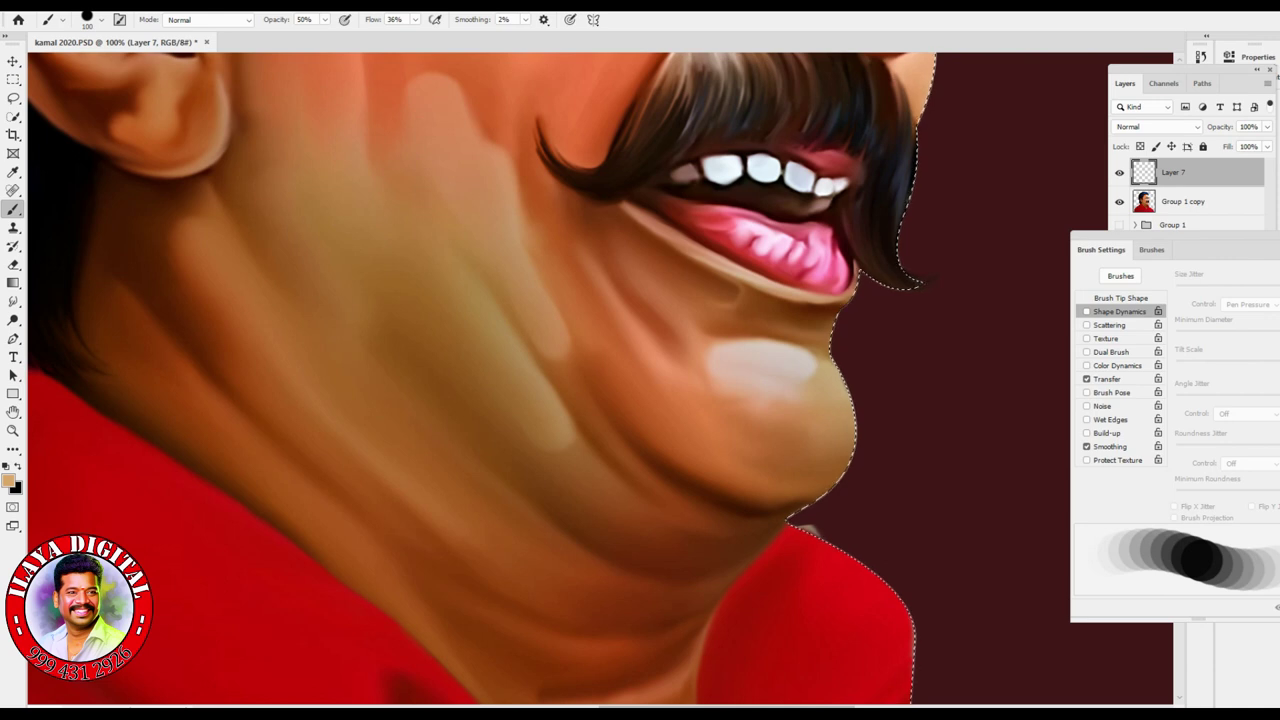
- Switch to the Soft Mechanical 300 pixels brush, reduce it to 90 px and soften the highlight edge on the jaw
right_click(600, 182)
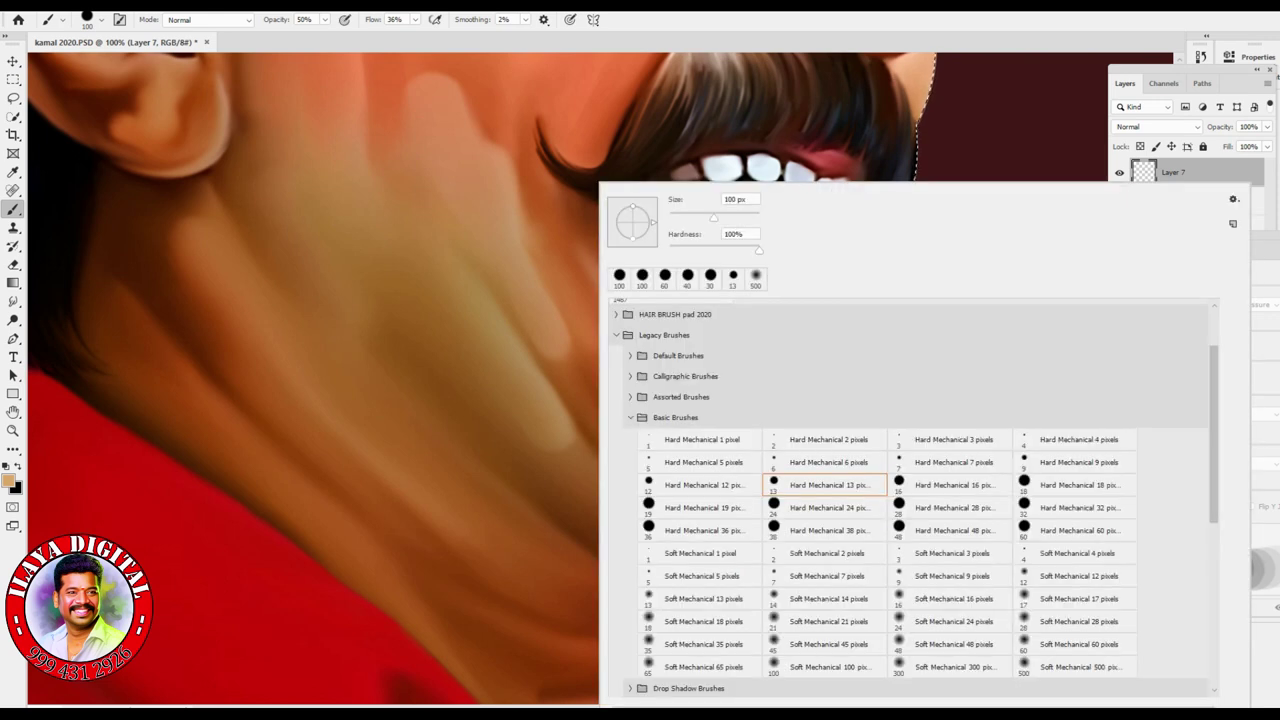
left_click(950, 666)
key("Return")
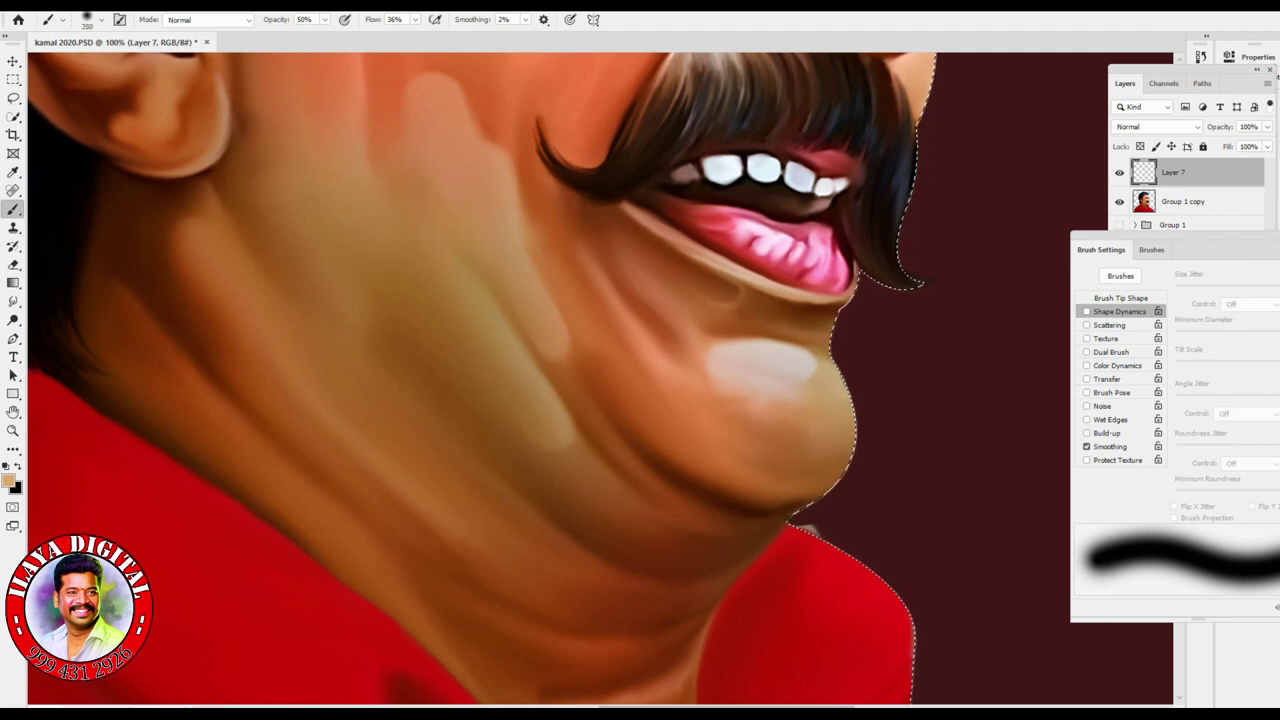
key("bracketleft")
key("bracketleft")
left_click_drag(530, 395, 542, 425)
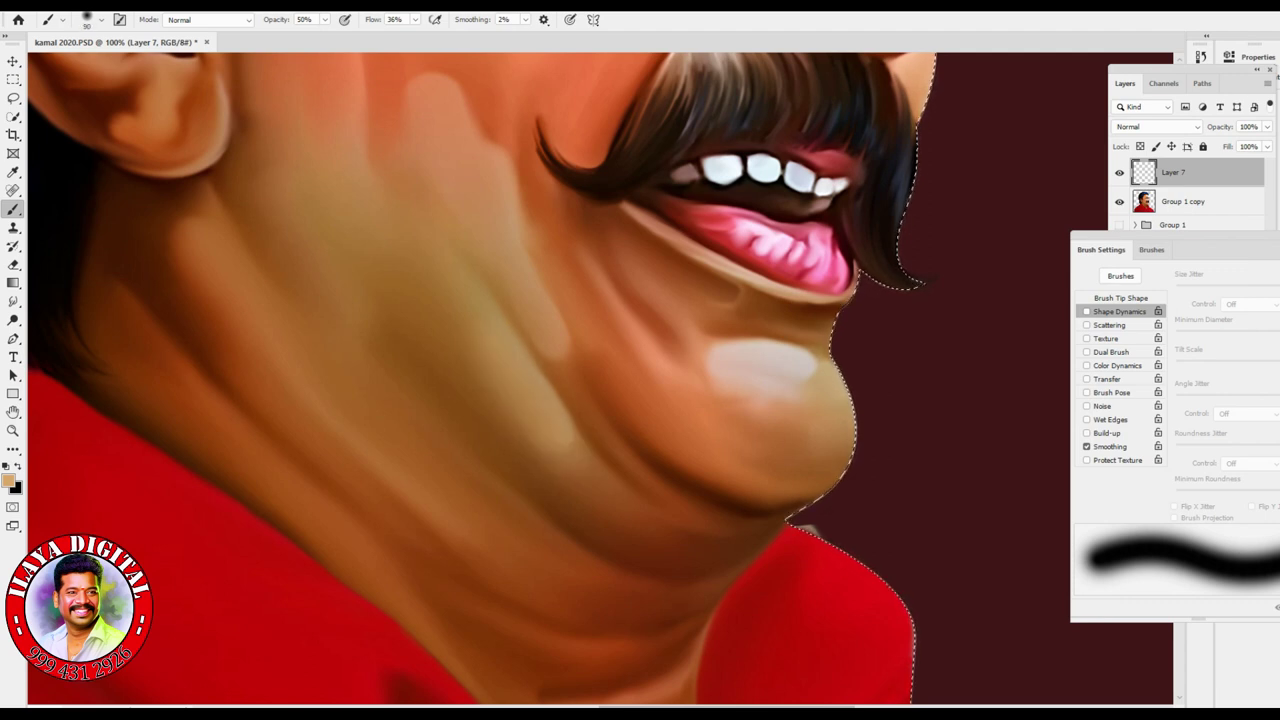
- Turn off brush smoothing and paint soft tan highlights along the neck folds under the jaw and ear
left_click_drag(420, 462, 562, 590)
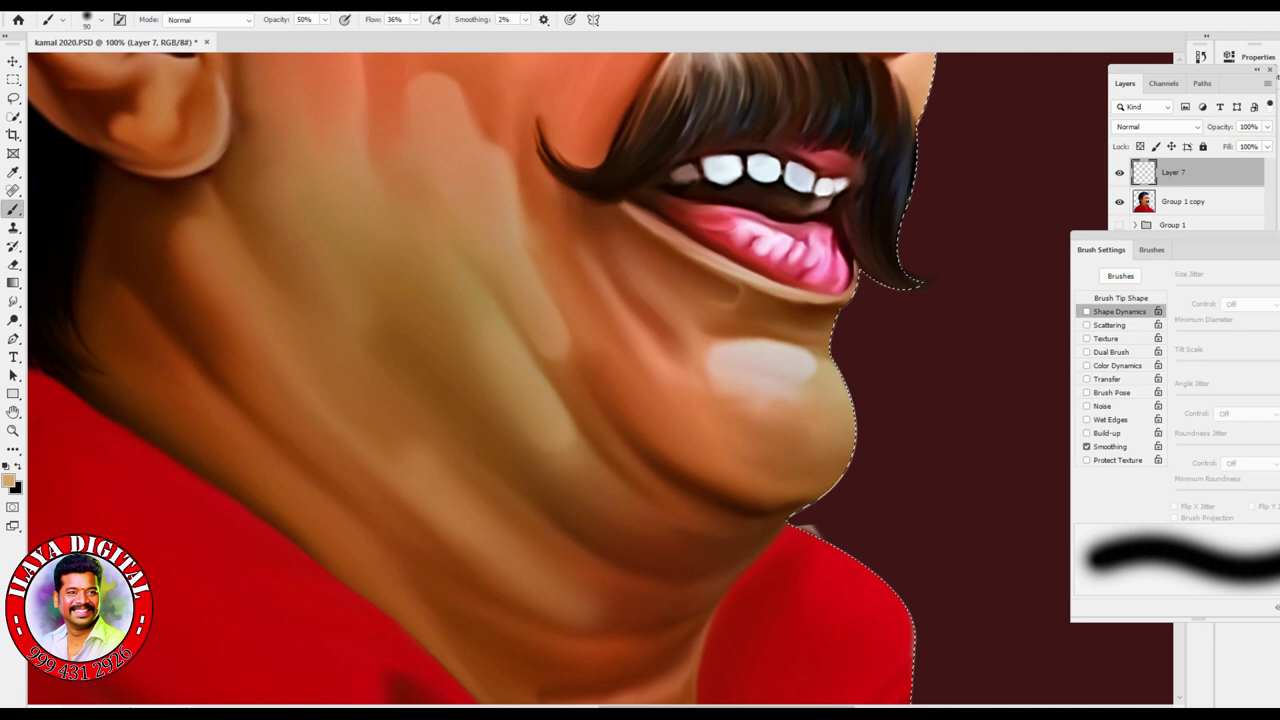
key("ctrl+z")
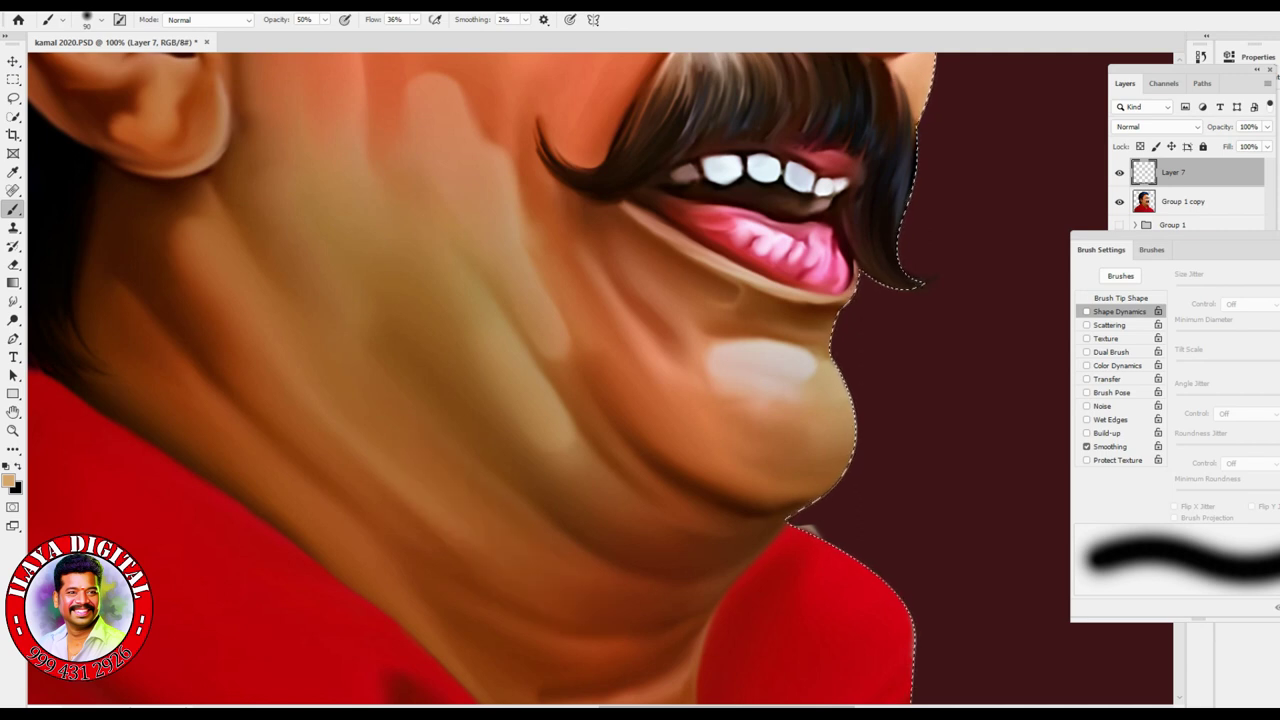
left_click(1086, 446)
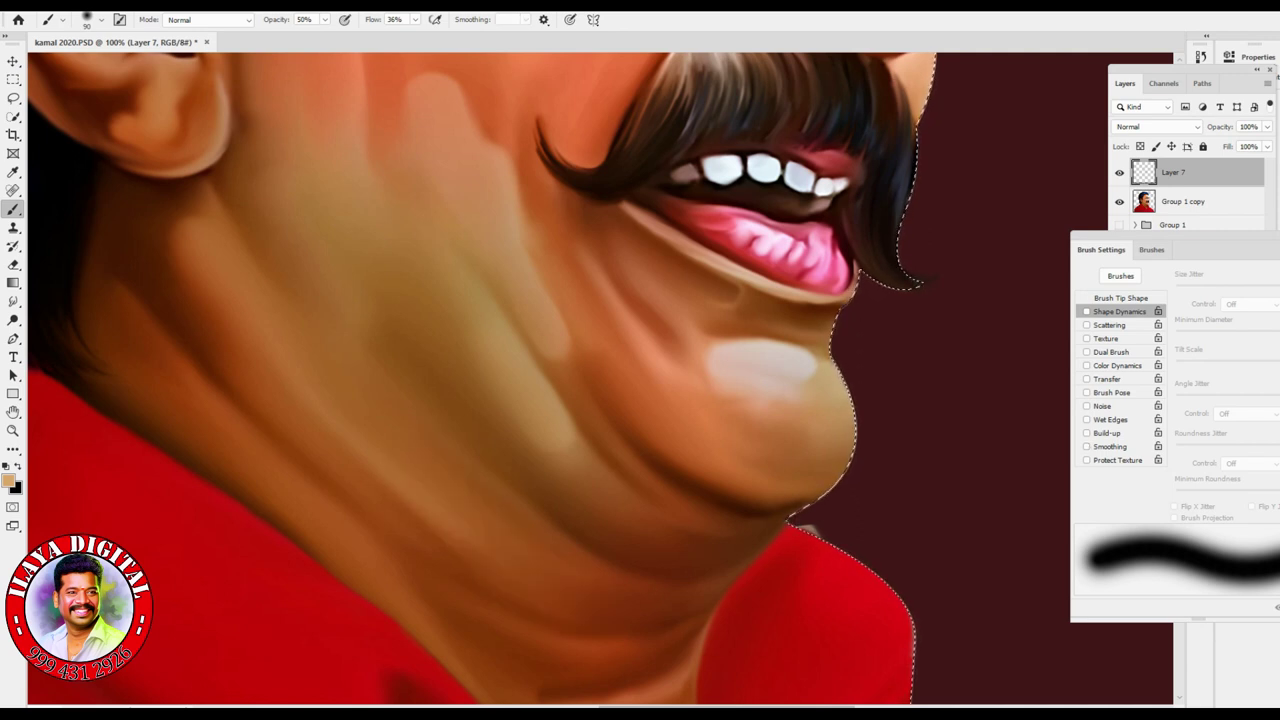
left_click_drag(395, 475, 505, 580)
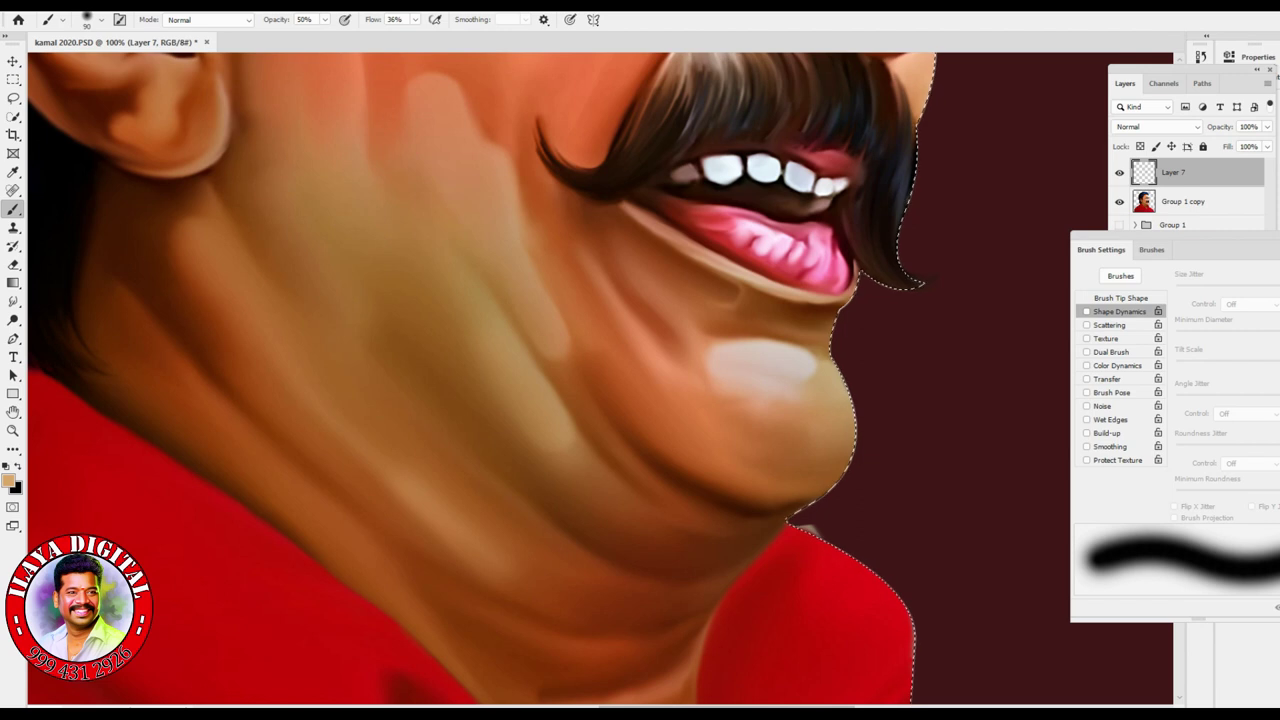
left_click_drag(180, 240, 300, 395)
left_click_drag(160, 345, 225, 435)
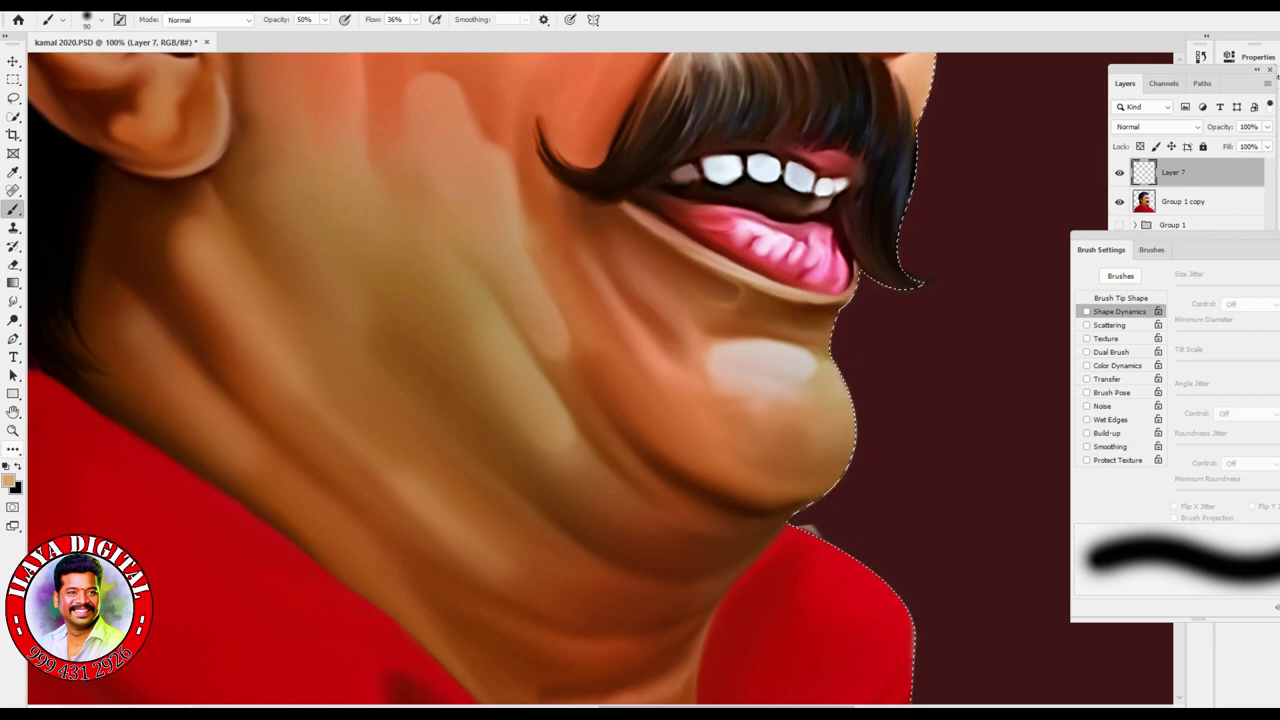
- Change the foreground colour to the peach tone #f4ae8b
left_click(10, 482)
left_click_drag(380, 281, 234, 312)
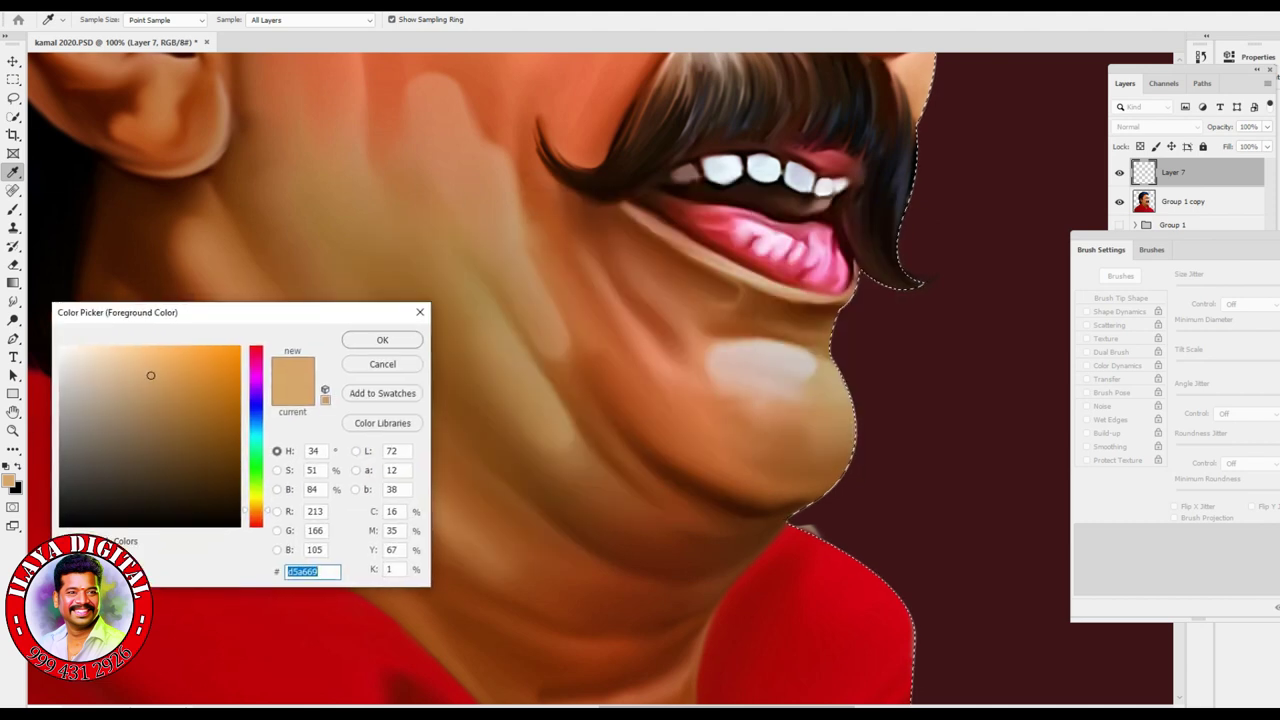
left_click(162, 367)
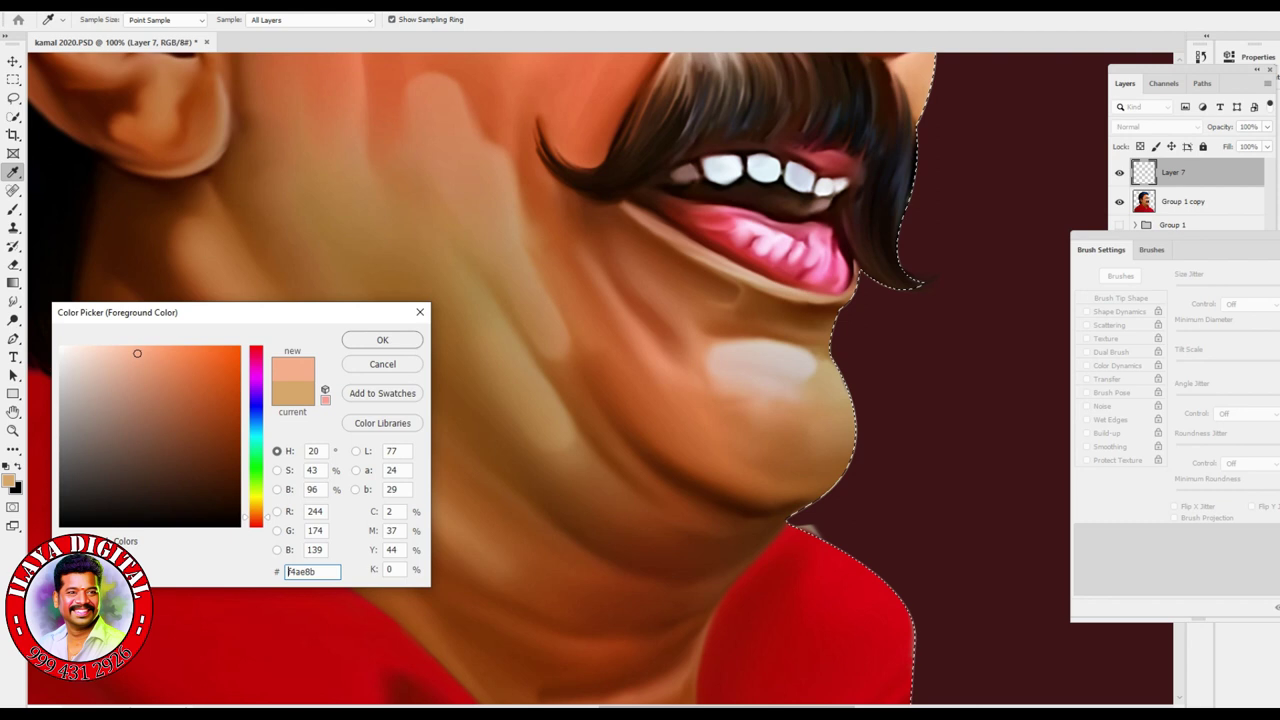
left_click(382, 340)
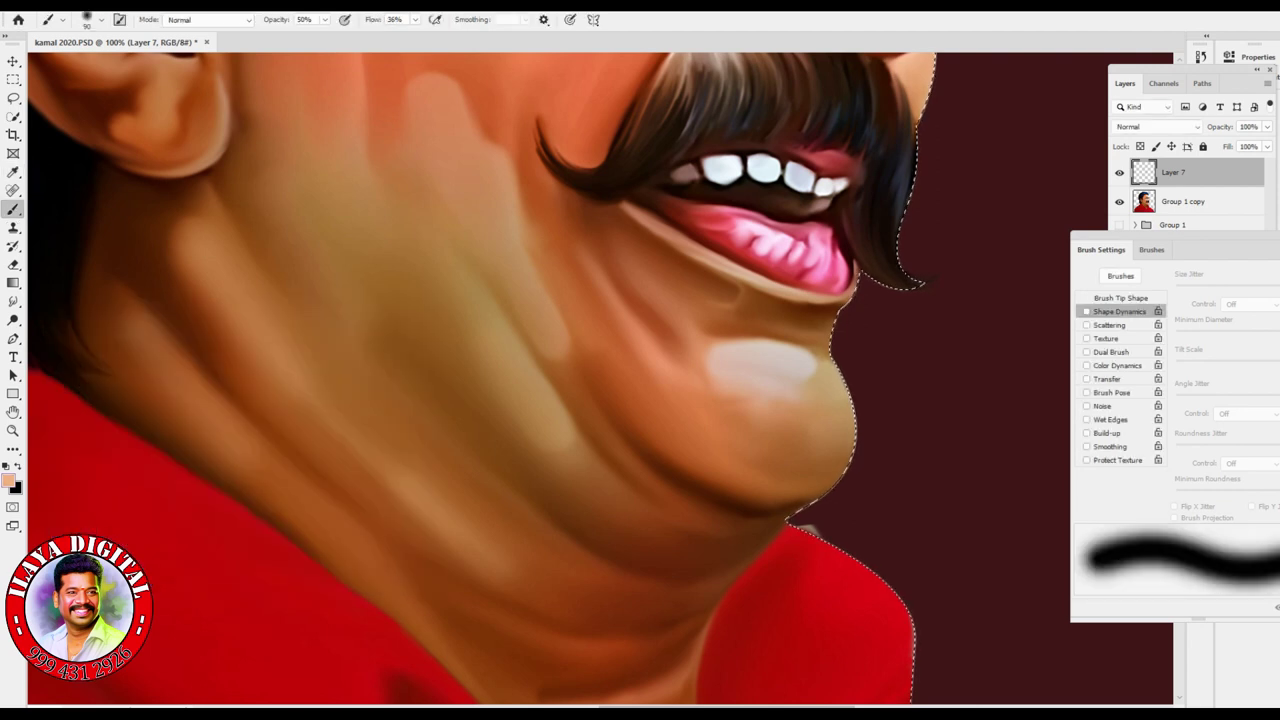
- Reduce the soft brush to 50 px and paint peach highlights on the creases between the mouth and chin
key("bracketleft")
key("bracketleft")
key("bracketleft")
key("bracketleft")
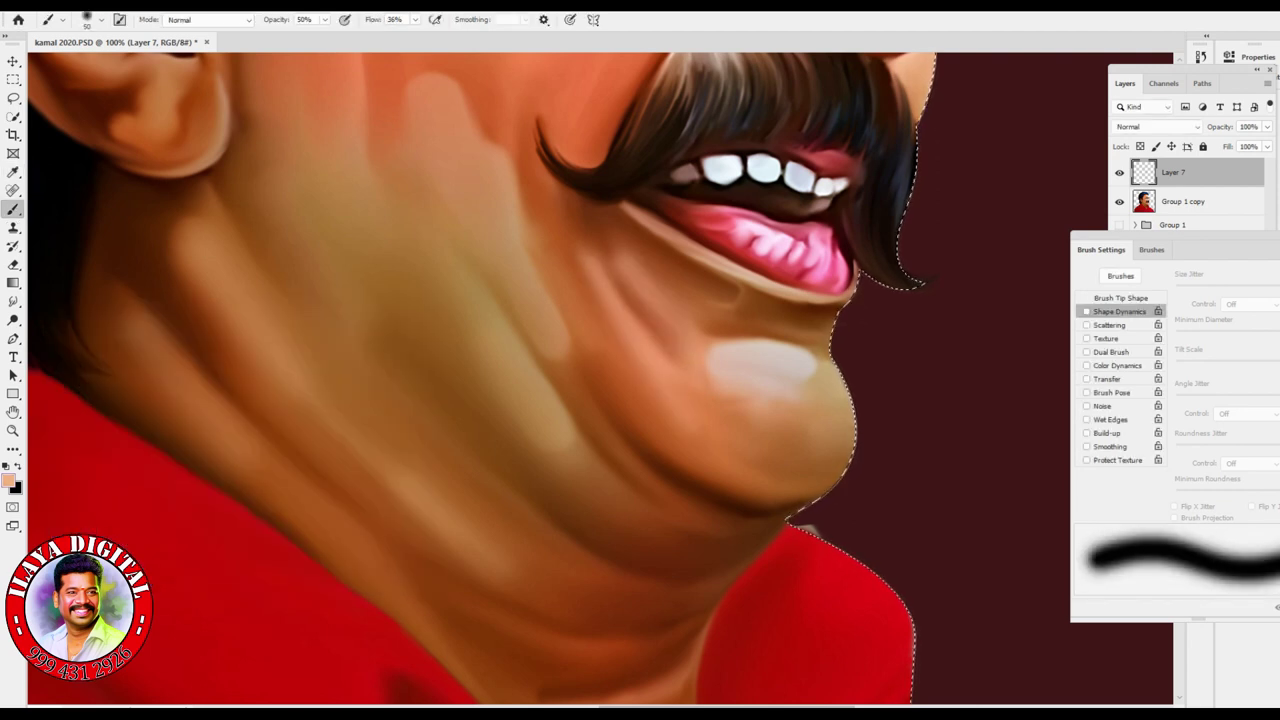
left_click_drag(660, 440, 1028, 710)
key("ctrl+Return")
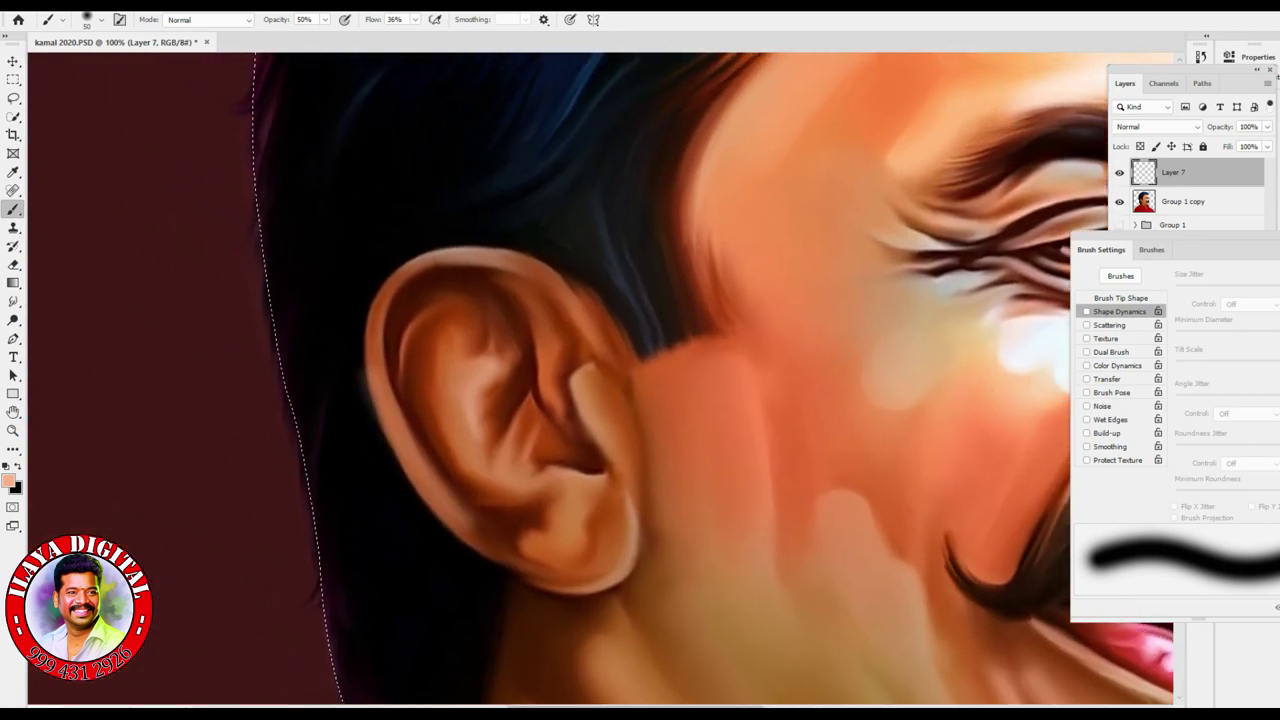
- Choose the Hard Mechanical 13 pixels brush, enable Shape Dynamics with Pen Pressure control, and hide the brush settings
key("ctrl+minus")
key("ctrl+minus")
key("ctrl+minus")
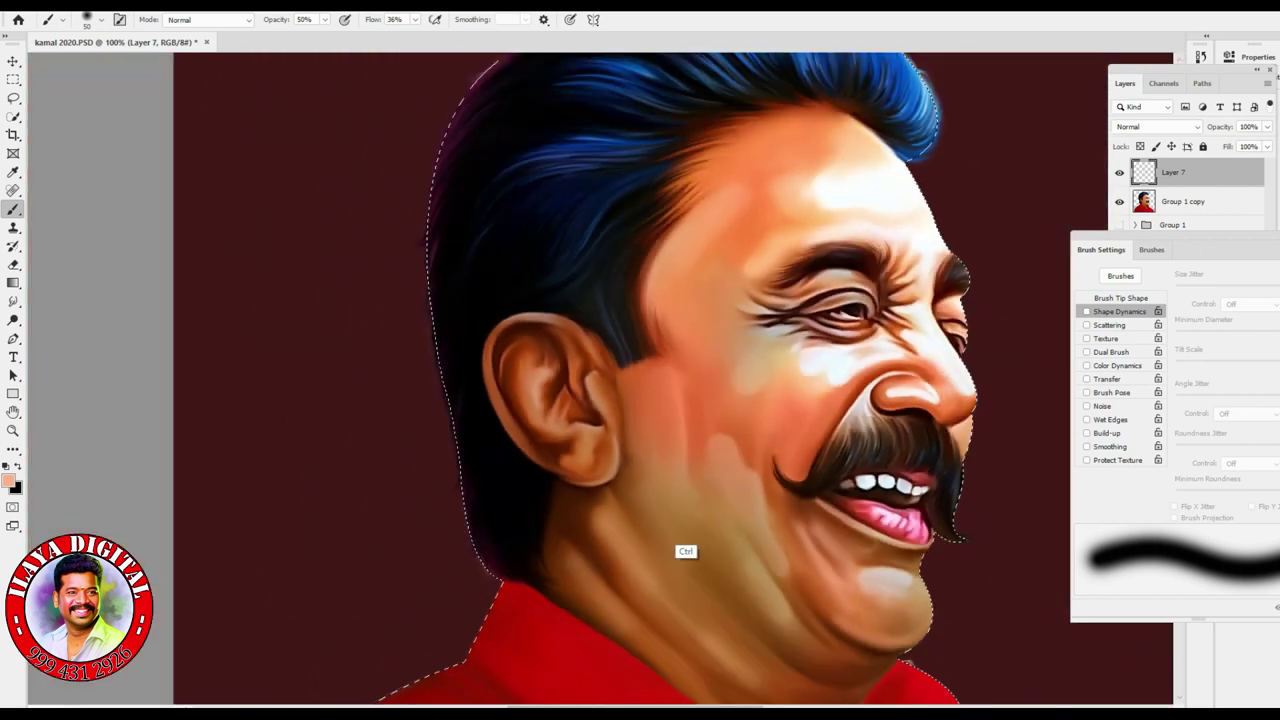
key("ctrl+plus")
key("ctrl+plus")
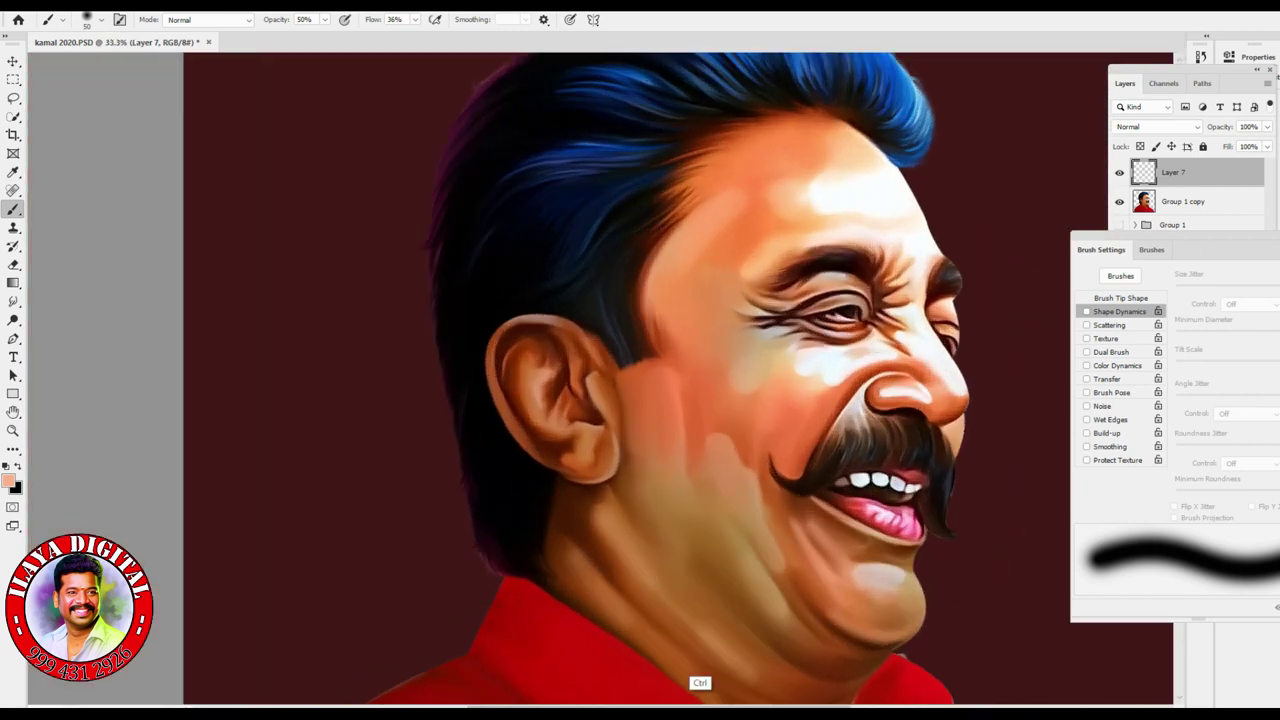
scroll(445, 379, "up", 4)
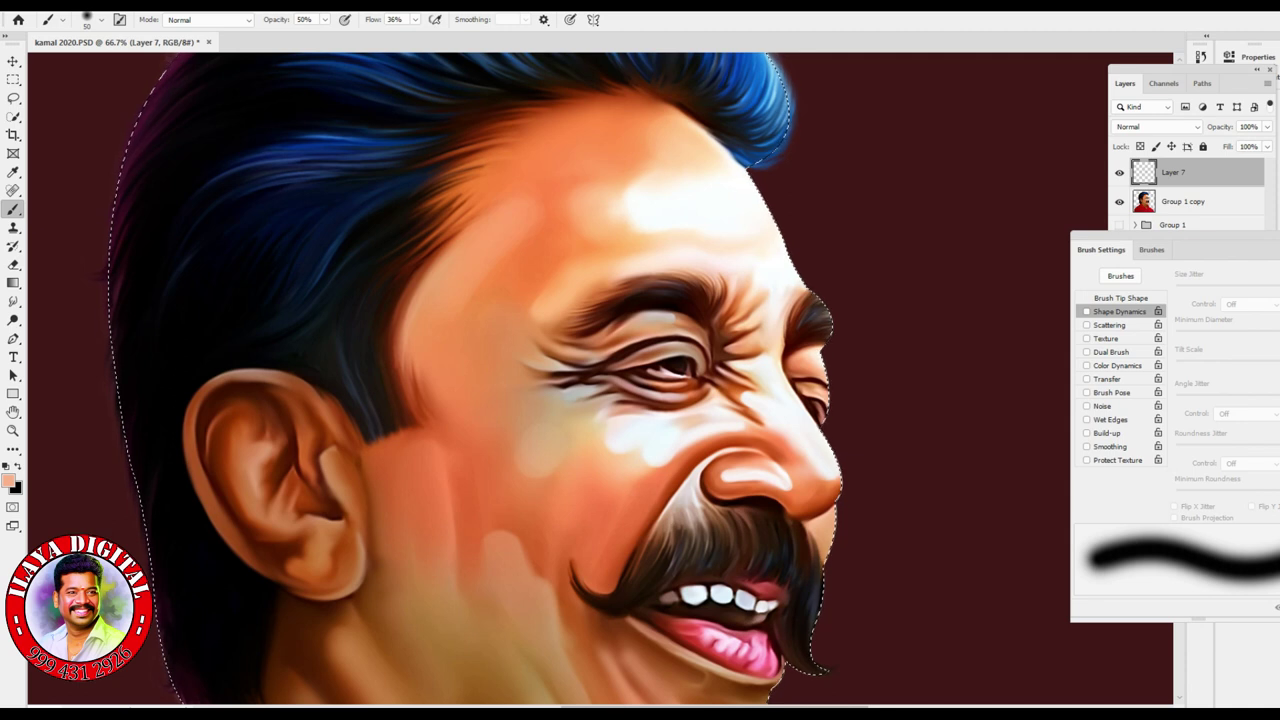
right_click(612, 185)
left_click(838, 485)
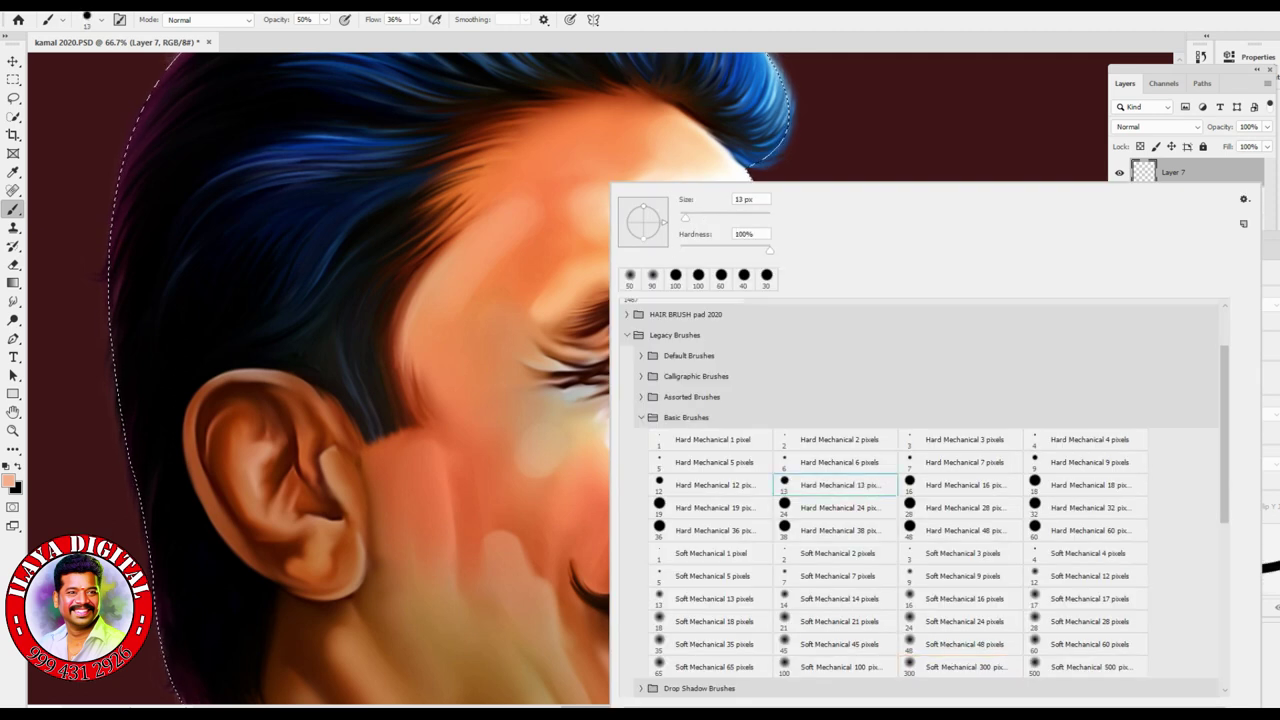
key("Return")
left_click(1086, 311)
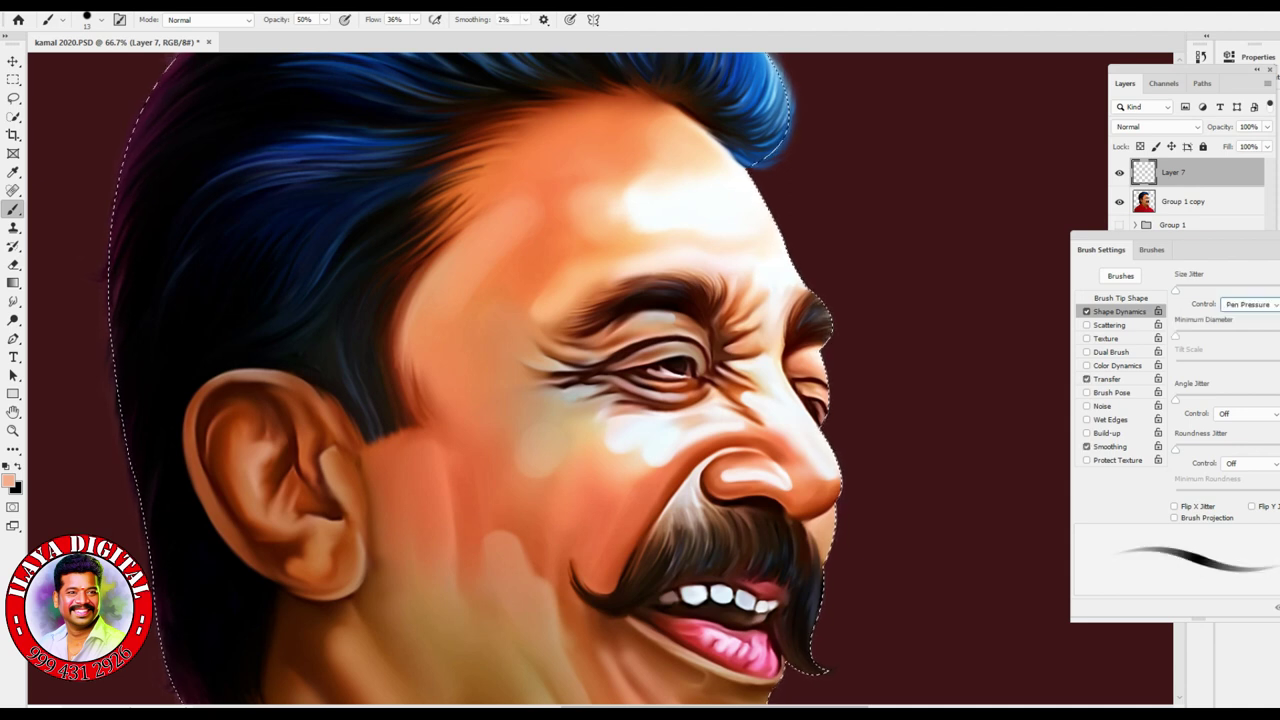
key("F5")
- Add a new layer above Layer 7 for the eyebrow hair details
scroll(660, 440, "up", 3)
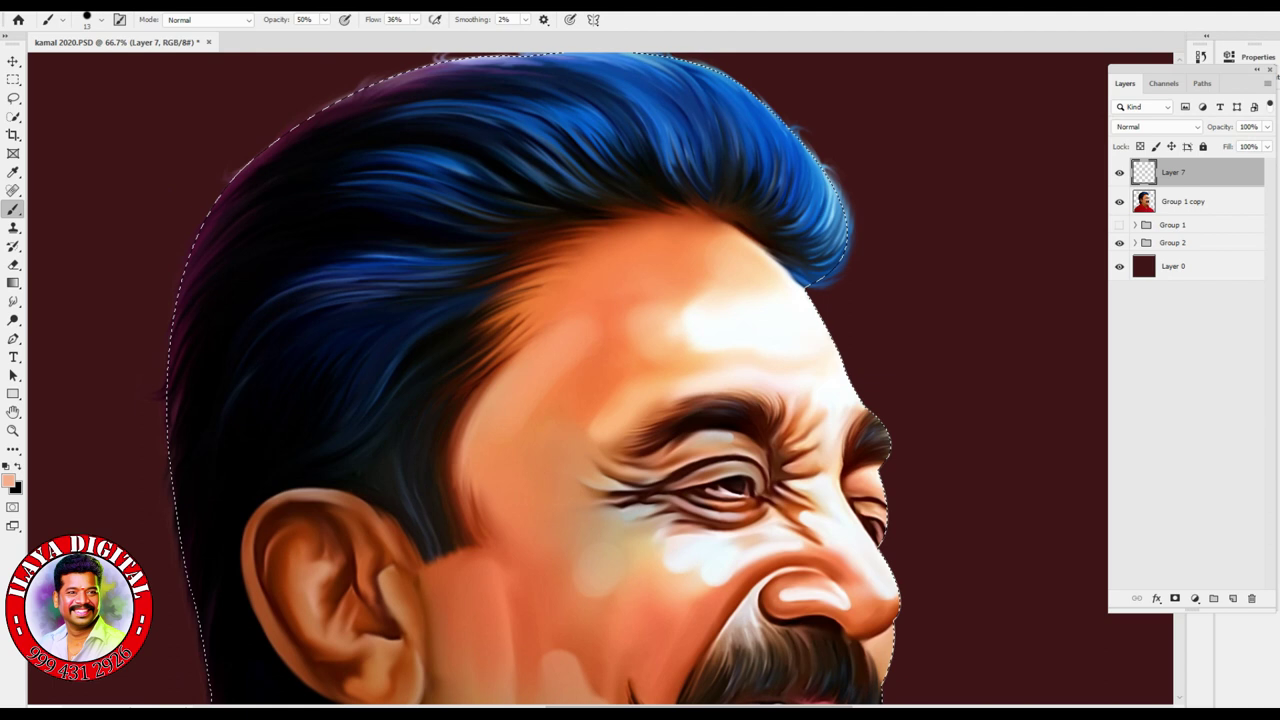
scroll(666, 433, "up", 3)
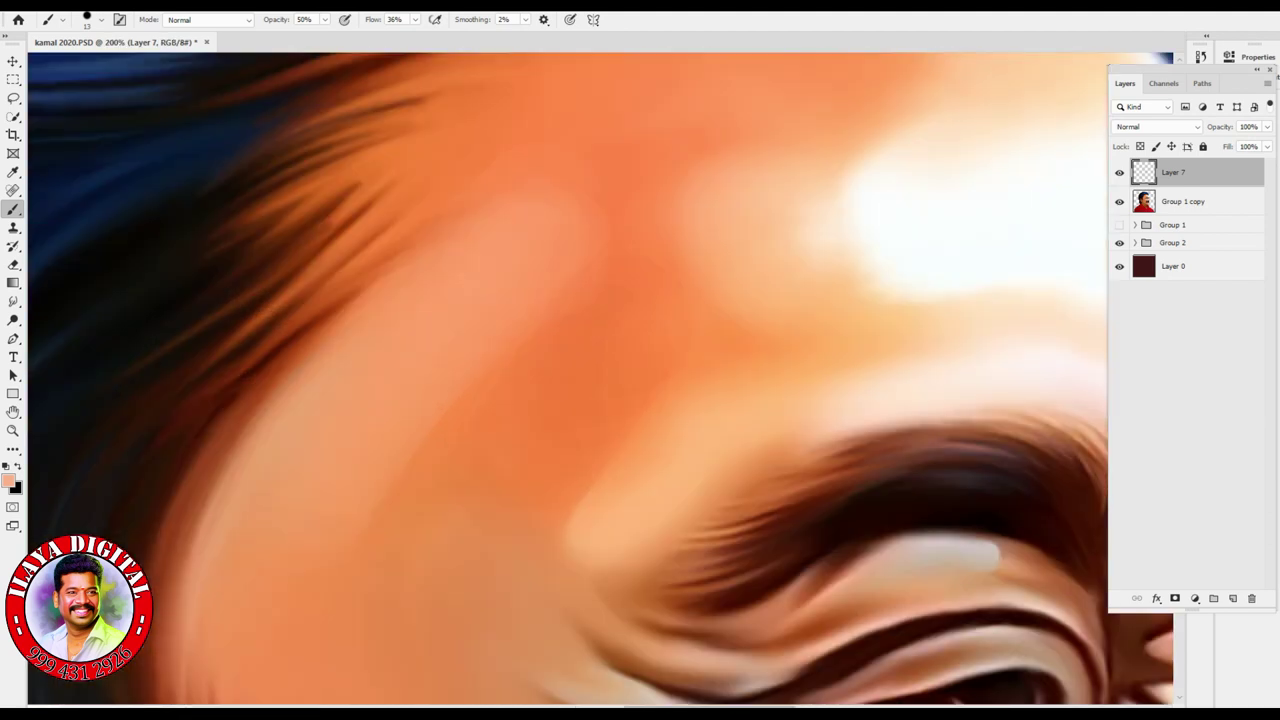
scroll(600, 380, "left", 5)
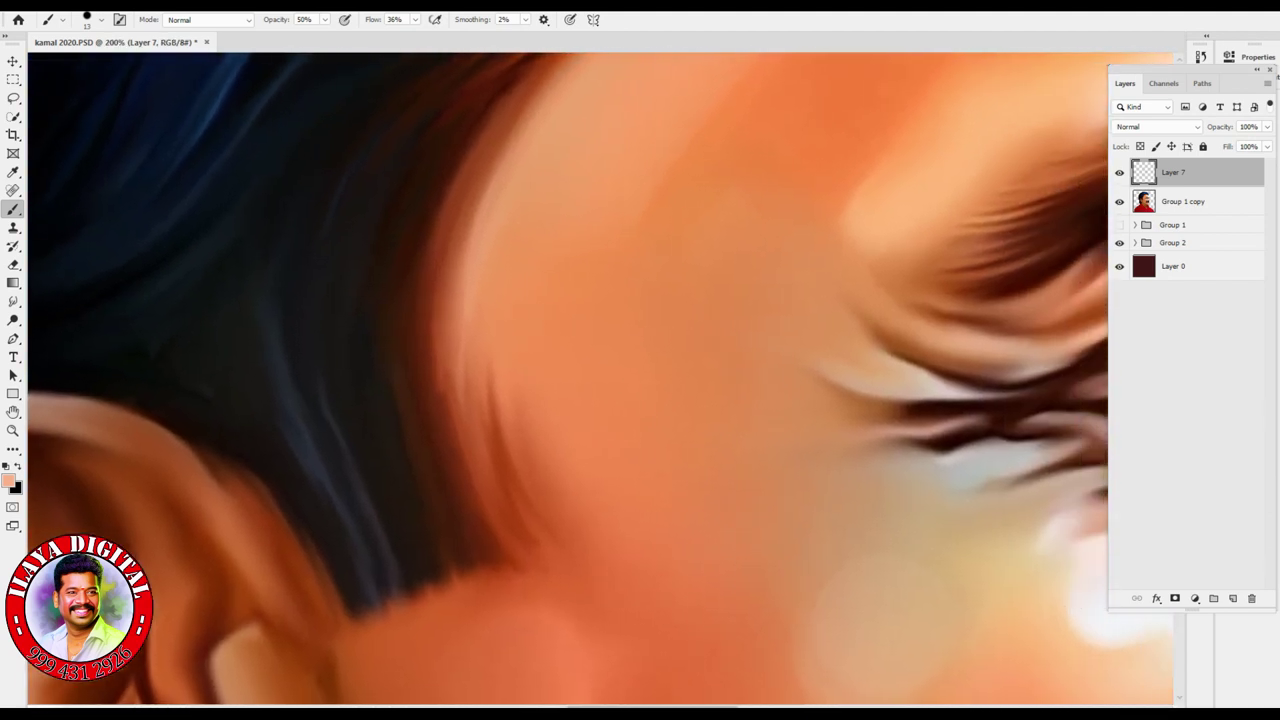
left_click(1232, 598)
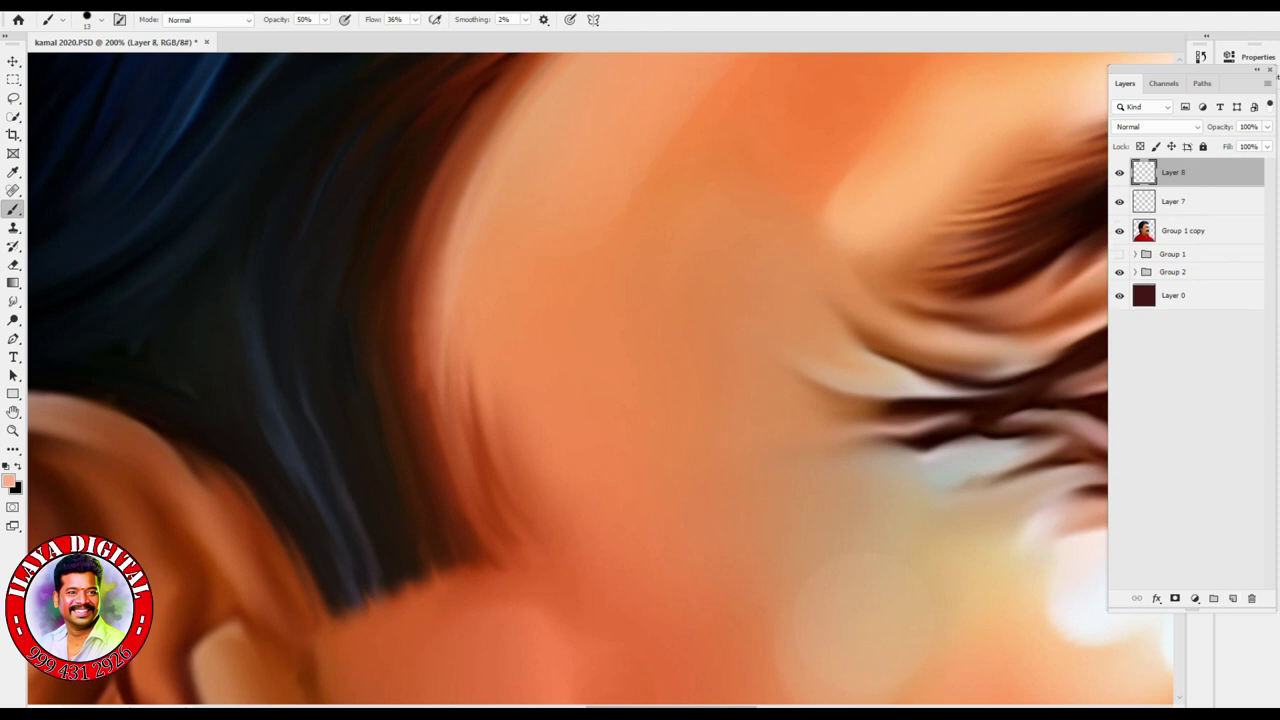
scroll(600, 380, "right", 5)
scroll(600, 380, "right", 3)
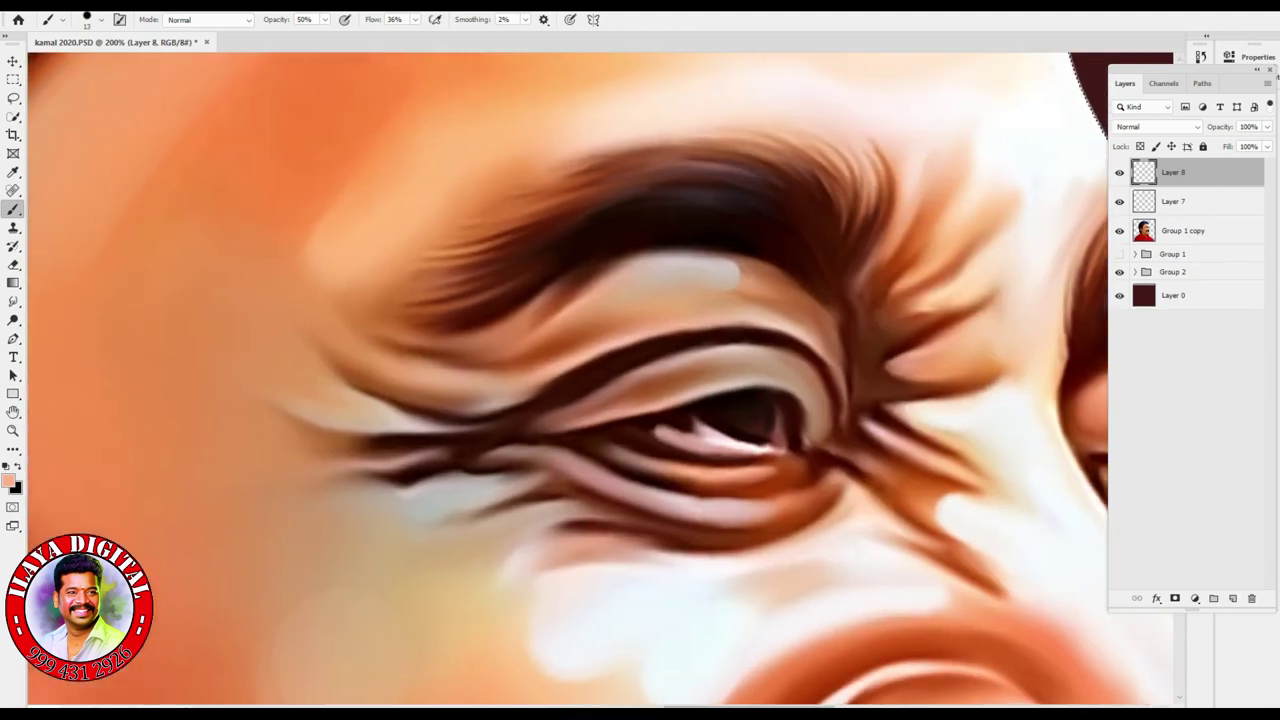
- Set the foreground colour to the teal green #379b80 for the Brush tool
left_click(9, 481)
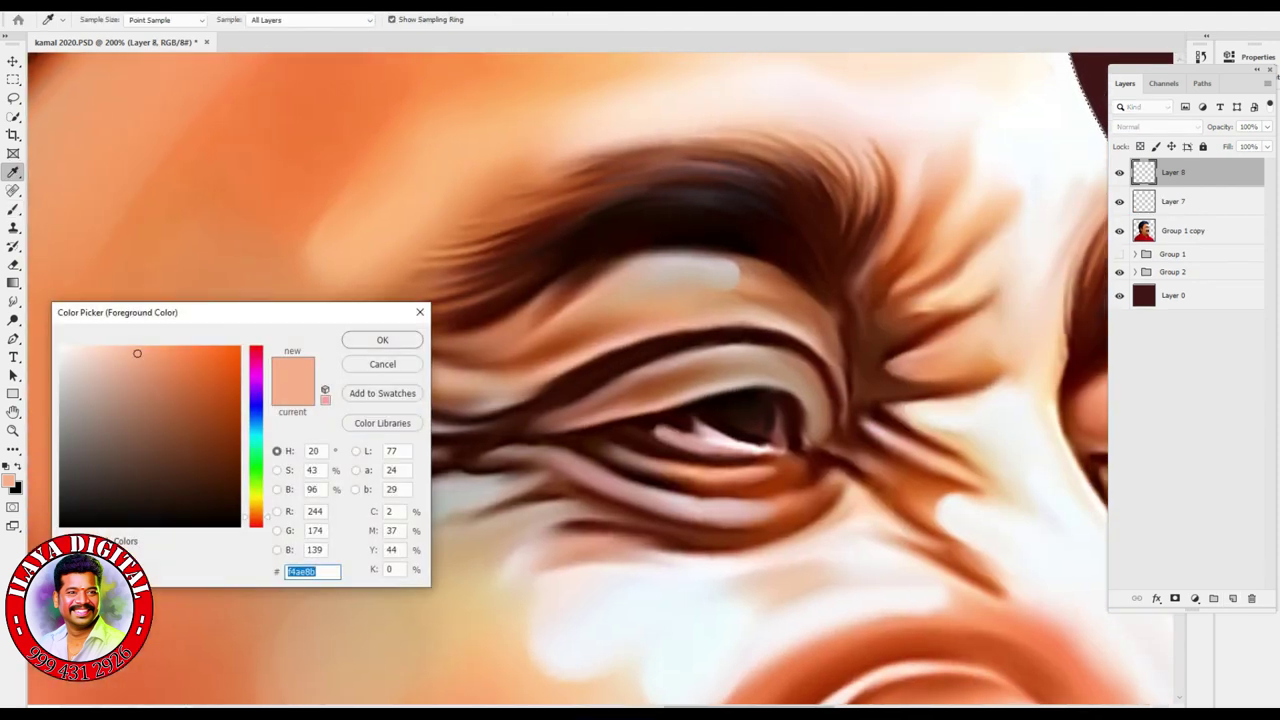
type("8bf3f4")
key("ctrl+a")
type("8bf4da")
key("ctrl+a")
type("3d8c77")
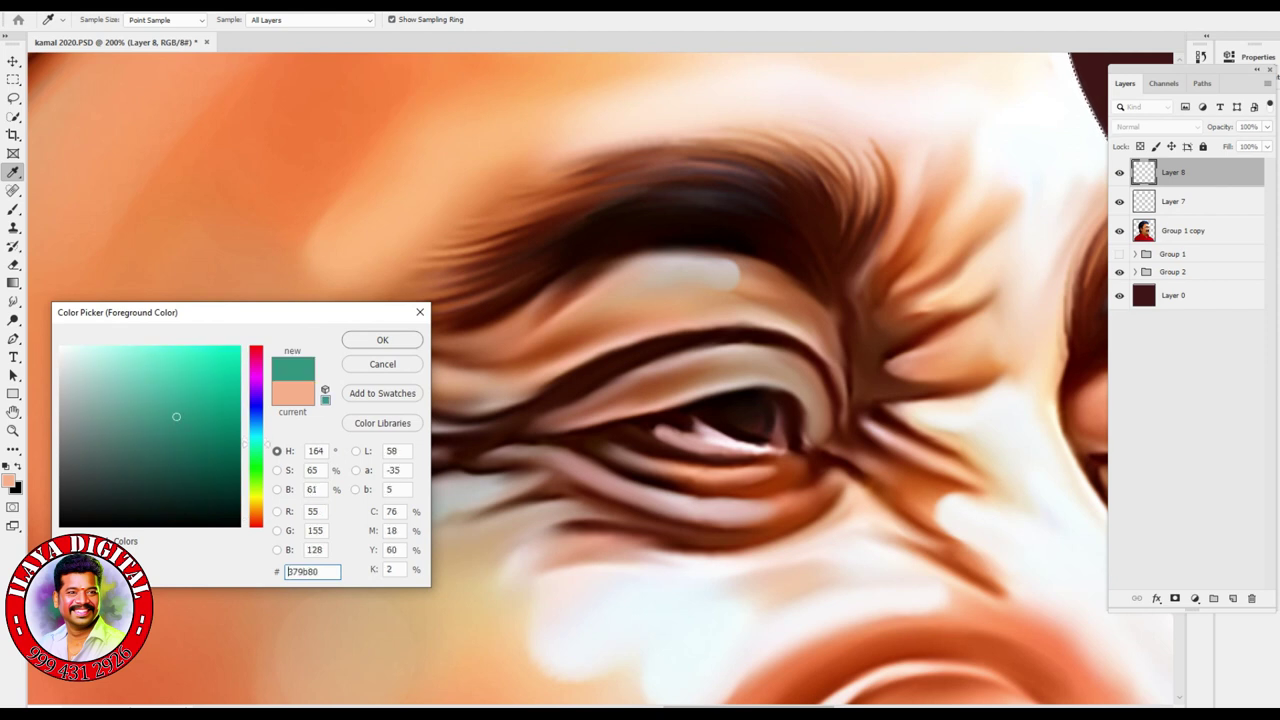
key("Return")
key("b")
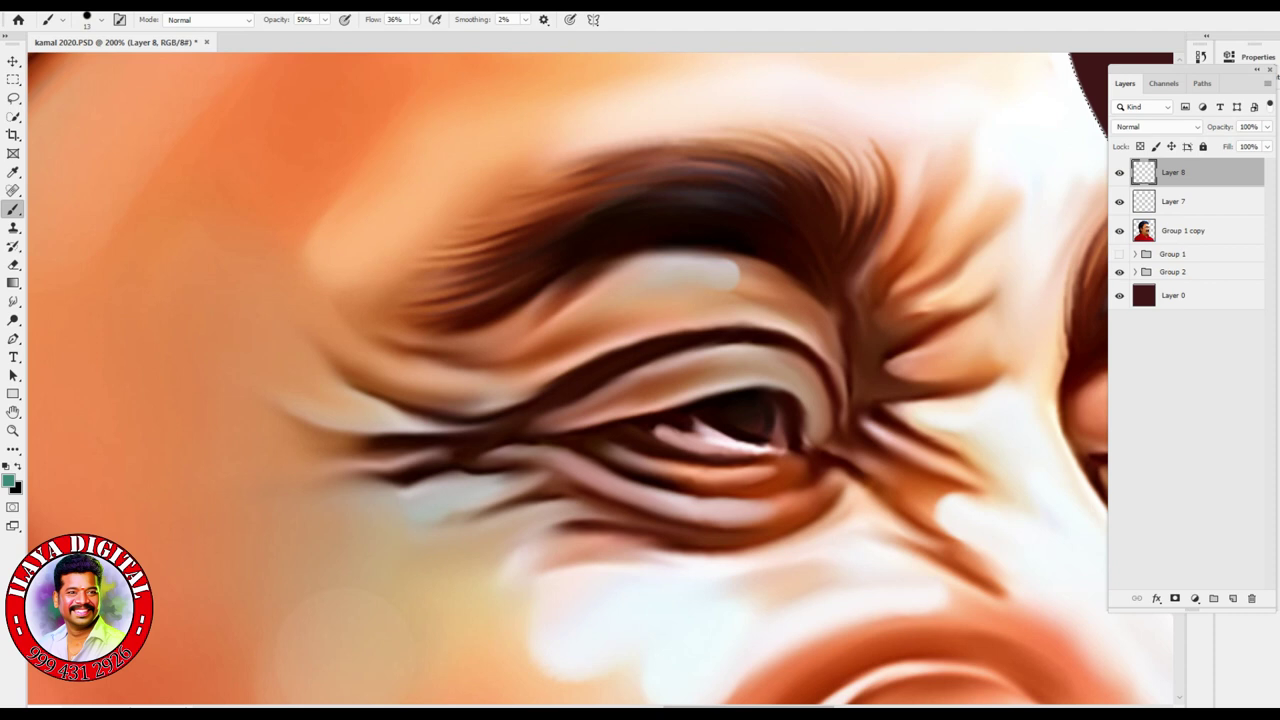
- Reduce the brush to about 8 px and paint fine teal hair strokes through the eyebrows
key("bracketleft")
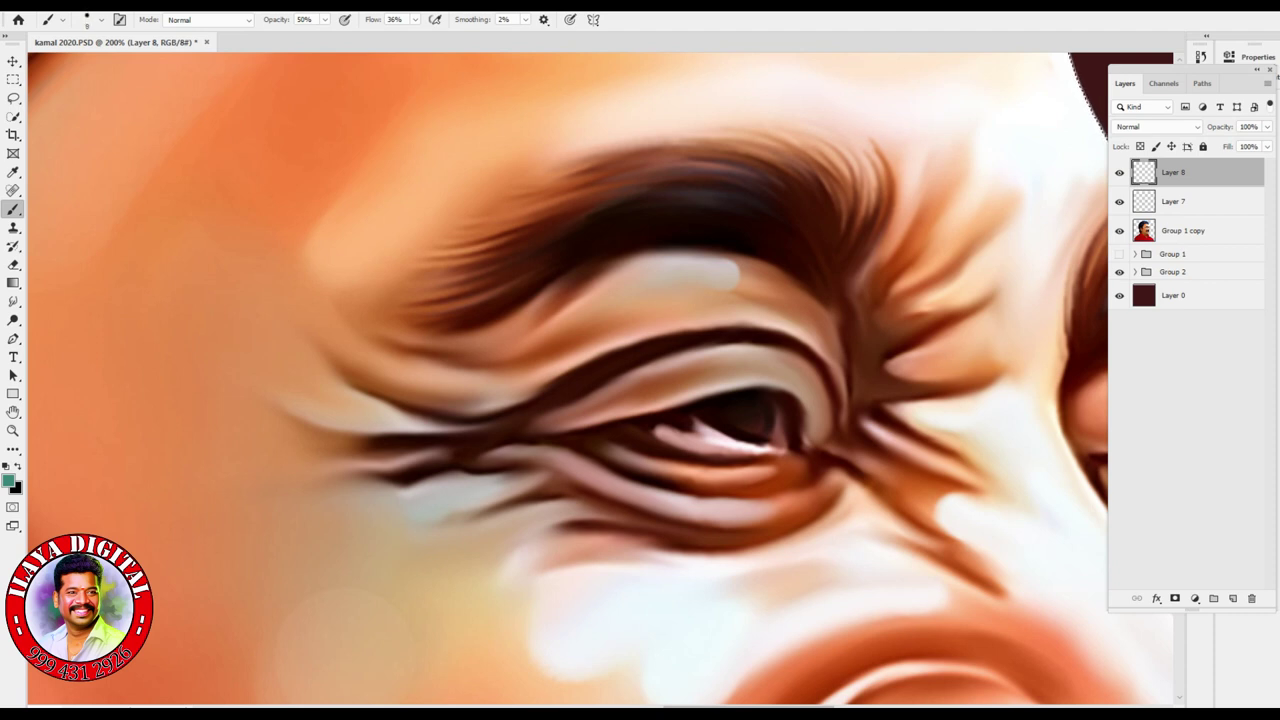
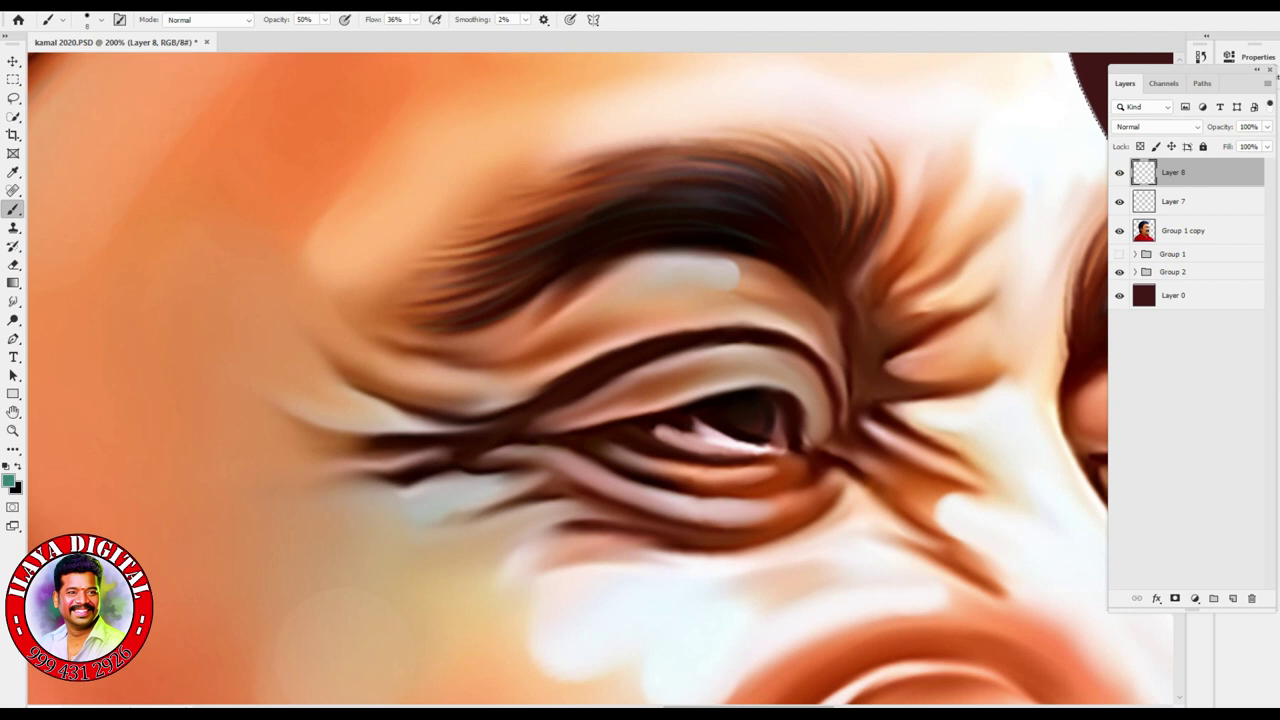
scroll(601, 380, "right", 1)
scroll(600, 380, "right", 5)
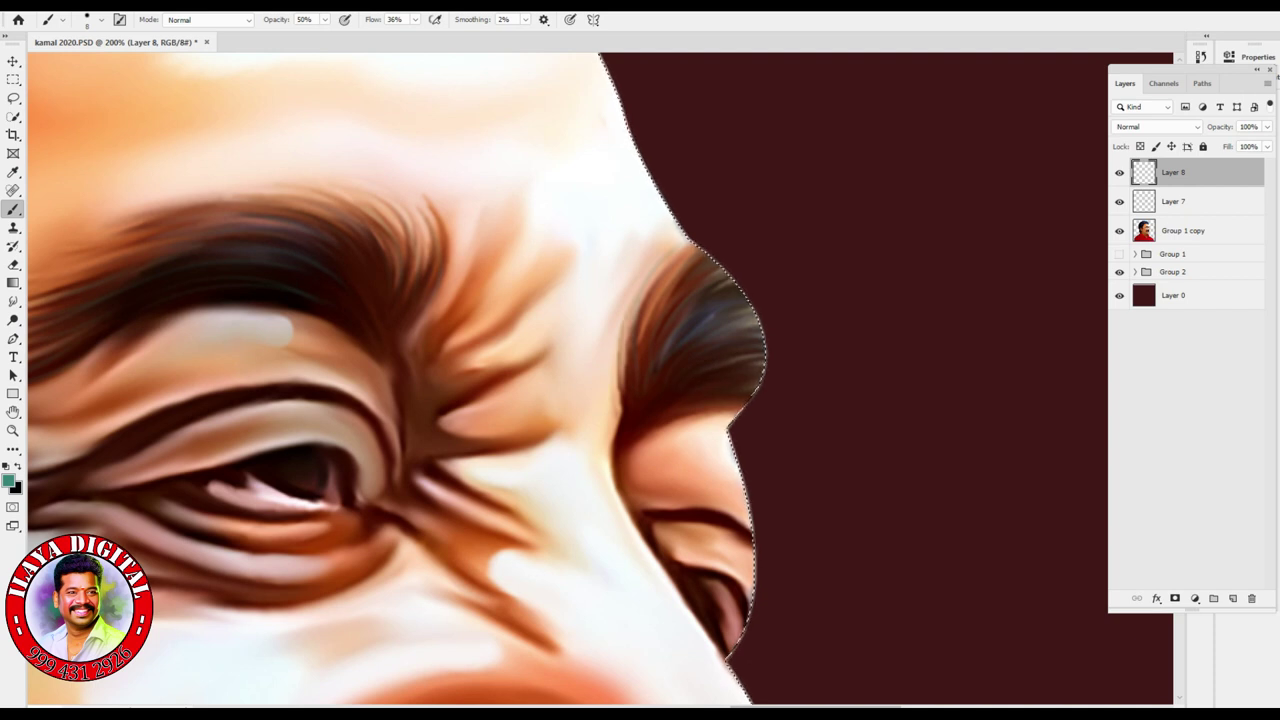
- Paint fine teal hair strokes along the moustache's curled tip and the adjoining side hairs
scroll(600, 380, "left", 5)
scroll(600, 380, "down", 4)
scroll(570, 380, "down", 3)
scroll(570, 380, "right", 2)
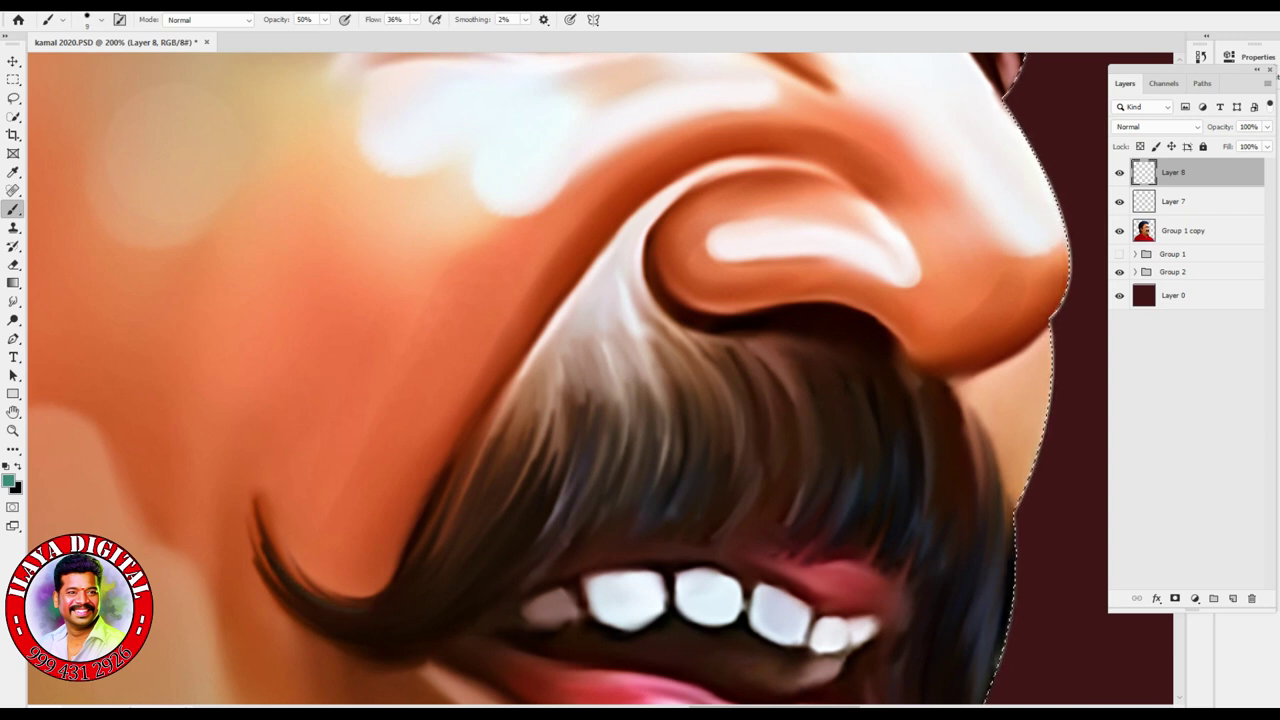
left_click_drag(320, 629, 415, 645)
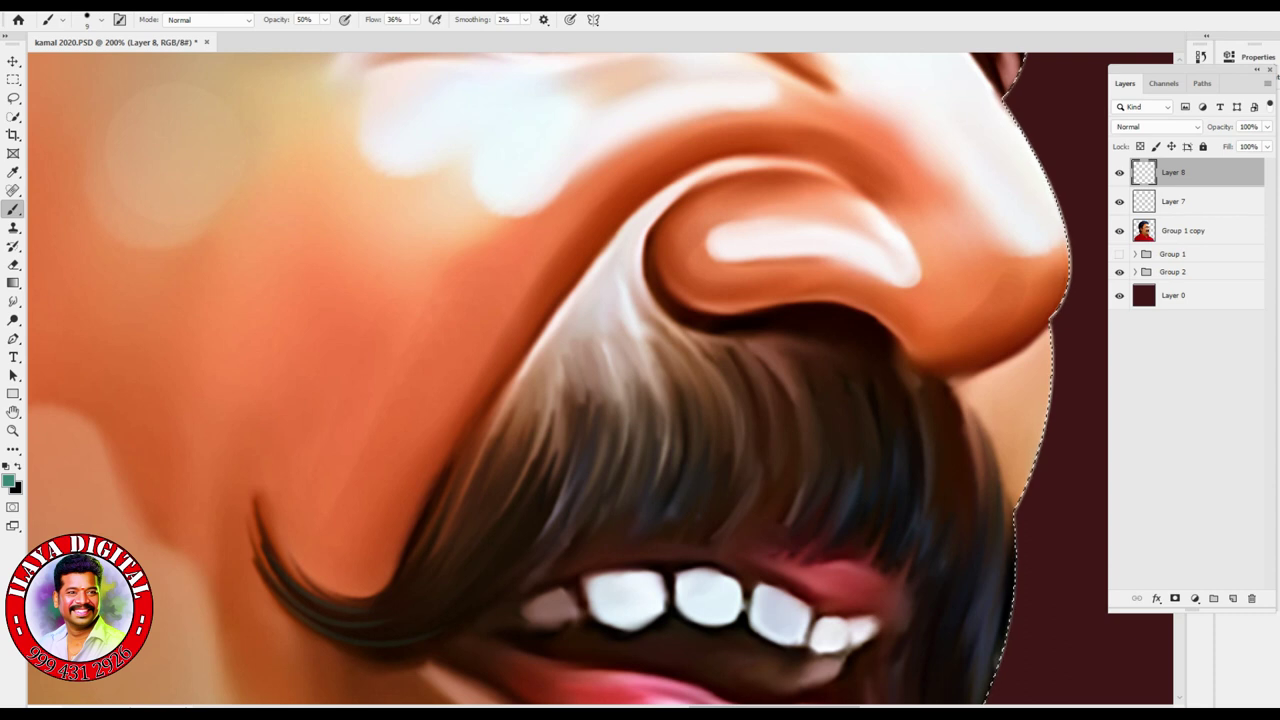
left_click_drag(502, 568, 542, 502)
left_click_drag(500, 543, 539, 462)
left_click_drag(476, 526, 504, 480)
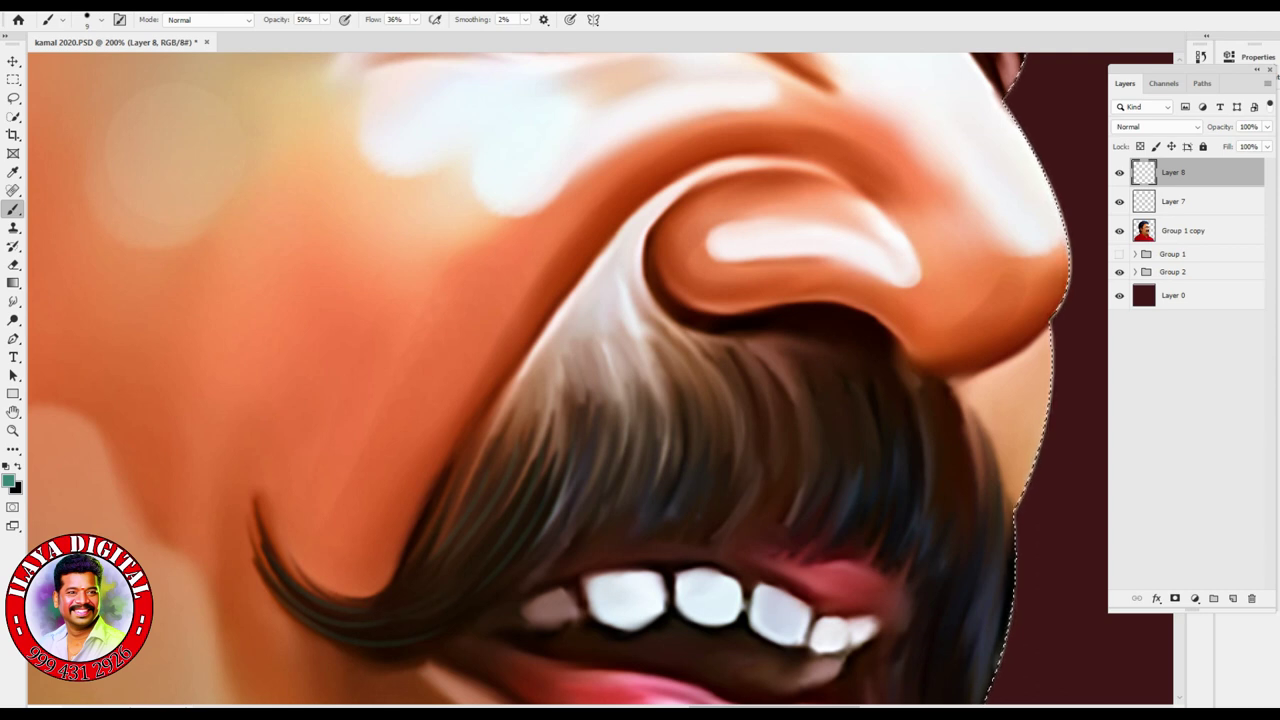
- Continue the teal hair strokes across the middle of the moustache and down its far drooping end
left_click_drag(581, 494, 586, 472)
mouse_move(606, 528)
left_mouse_down()
mouse_move(590, 476)
mouse_move(654, 456)
left_mouse_up()
left_click_drag(674, 502, 684, 414)
left_click_drag(706, 488, 714, 446)
left_click_drag(710, 526, 754, 390)
left_click_drag(771, 438, 775, 418)
left_click_drag(782, 516, 798, 396)
mouse_move(822, 496)
left_mouse_down()
mouse_move(830, 402)
mouse_move(852, 406)
left_mouse_up()
left_click_drag(876, 528, 888, 424)
left_click_drag(904, 494, 910, 434)
left_click_drag(918, 528, 924, 450)
left_click_drag(934, 508, 936, 474)
left_click_drag(942, 540, 948, 456)
mouse_move(964, 572)
left_mouse_down()
mouse_move(968, 474)
mouse_move(988, 510)
mouse_move(920, 327)
left_mouse_up()
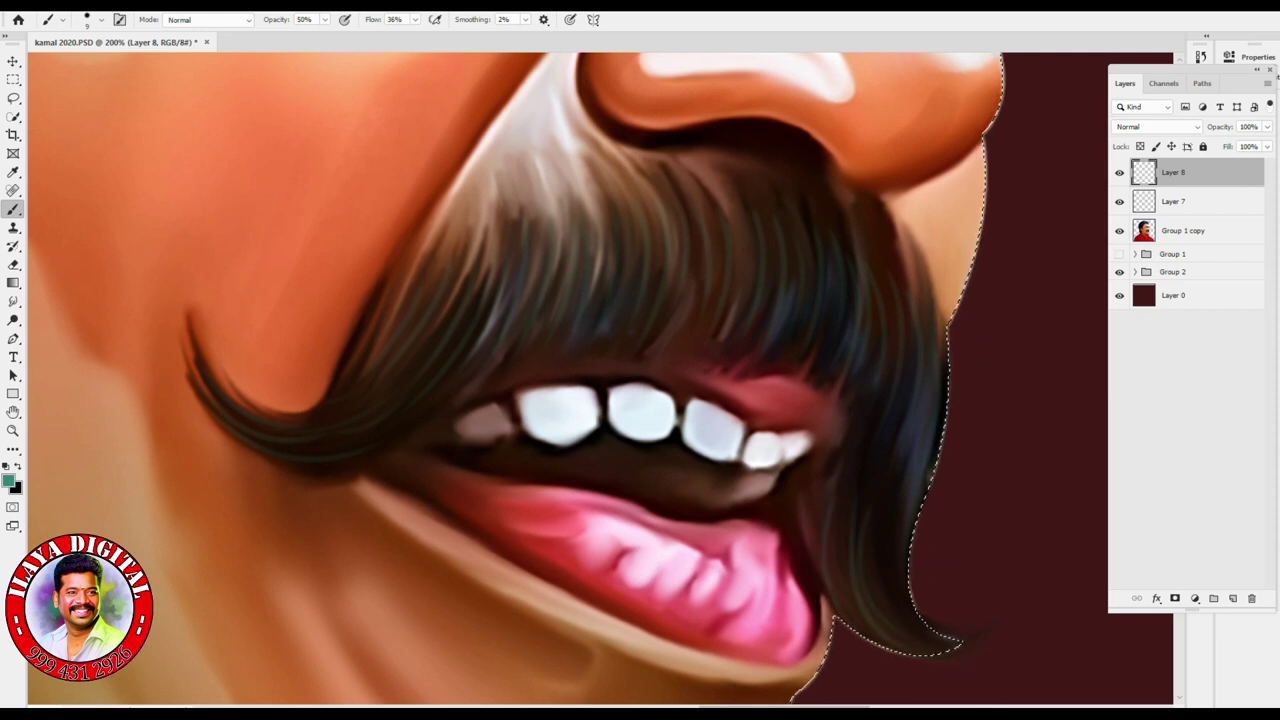
left_click_drag(870, 526, 894, 430)
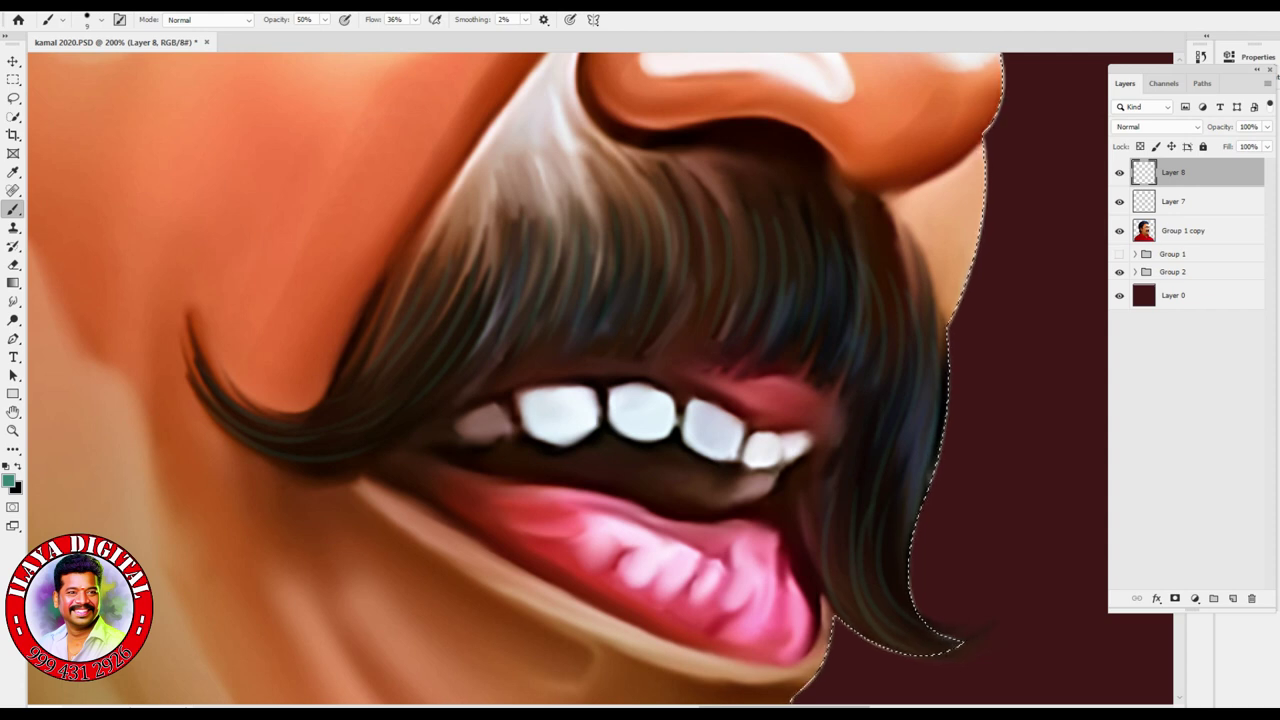
- Set the foreground colour to the lighter teal #6fd4b9
left_click(10, 482)
left_click(145, 376)
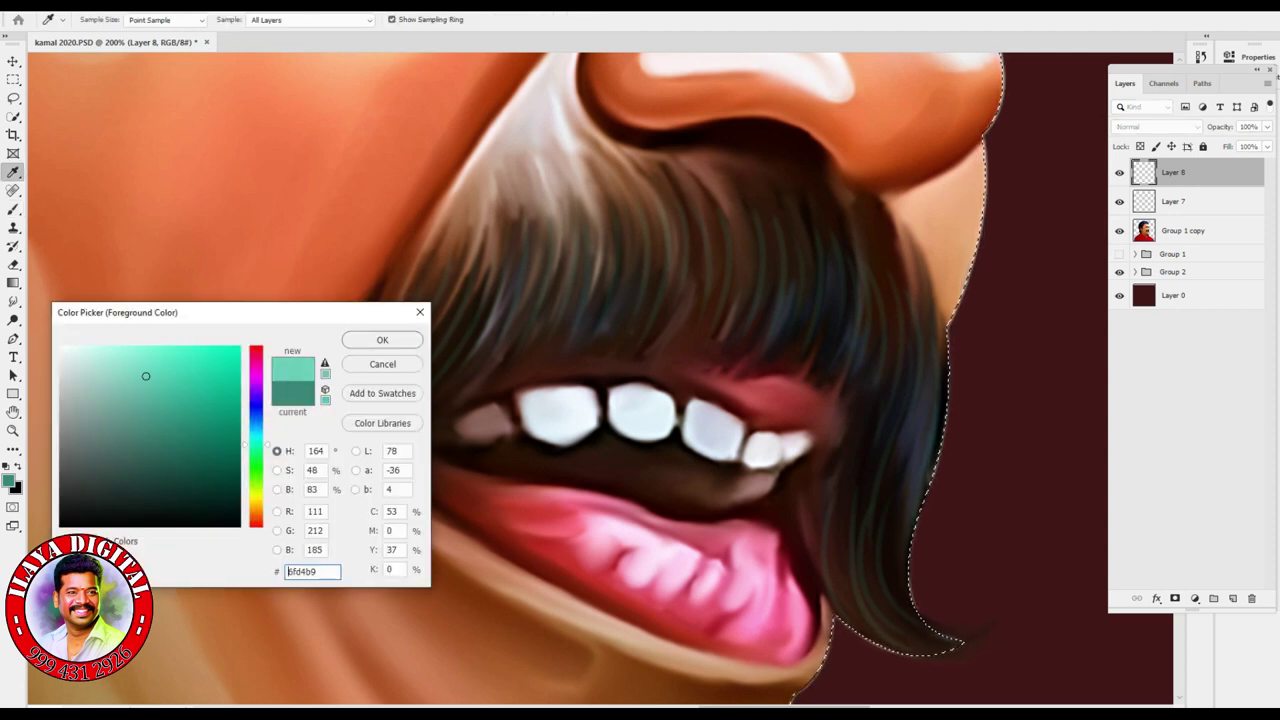
key("Return")
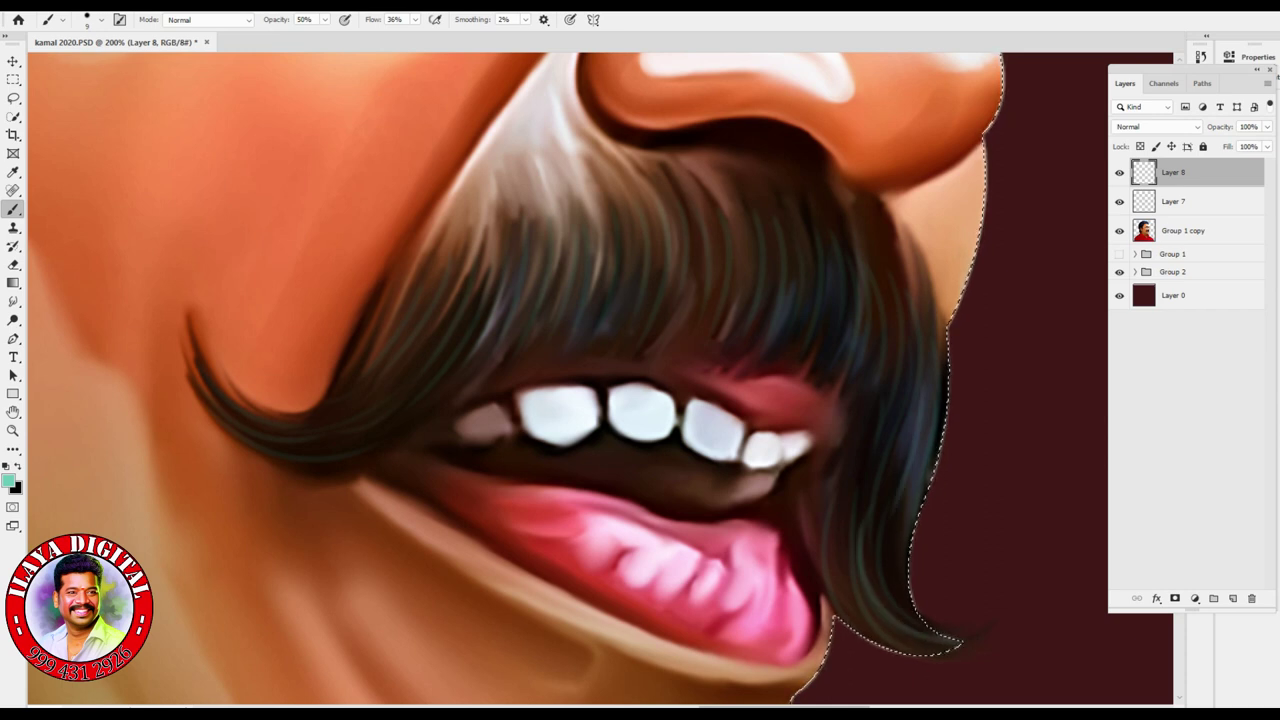
- Add light teal highlight hairs to the drooping end and curled tip of the moustache
left_click_drag(844, 535, 853, 575)
left_click_drag(196, 352, 312, 428)
mouse_move(232, 406)
left_mouse_down()
mouse_move(316, 442)
mouse_move(276, 446)
left_mouse_up()
left_click_drag(278, 446, 350, 458)
left_click_drag(486, 276, 458, 342)
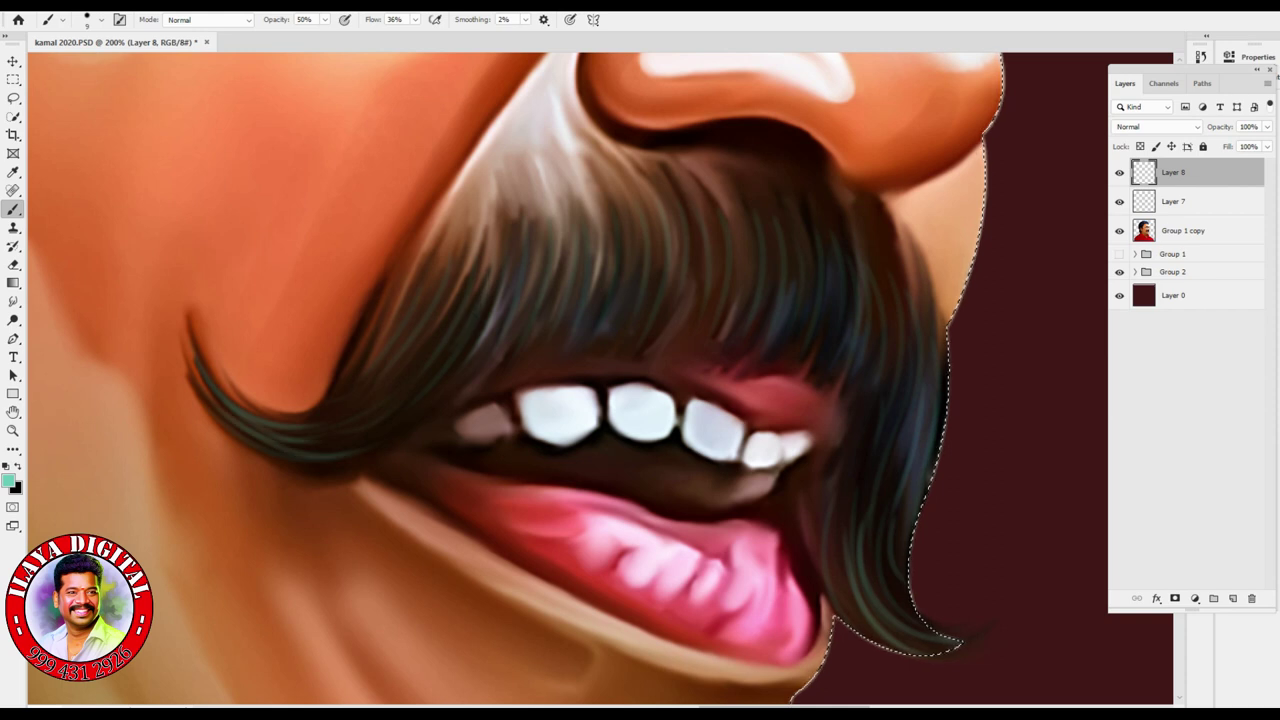
- Paint short light teal highlight strokes over the hairs across the full width of the moustache
left_click_drag(534, 290, 514, 342)
left_click_drag(590, 280, 570, 326)
left_click_drag(640, 274, 624, 316)
left_click_drag(690, 260, 676, 318)
left_click_drag(728, 274, 718, 326)
left_click_drag(430, 292, 413, 336)
left_click_drag(378, 298, 366, 342)
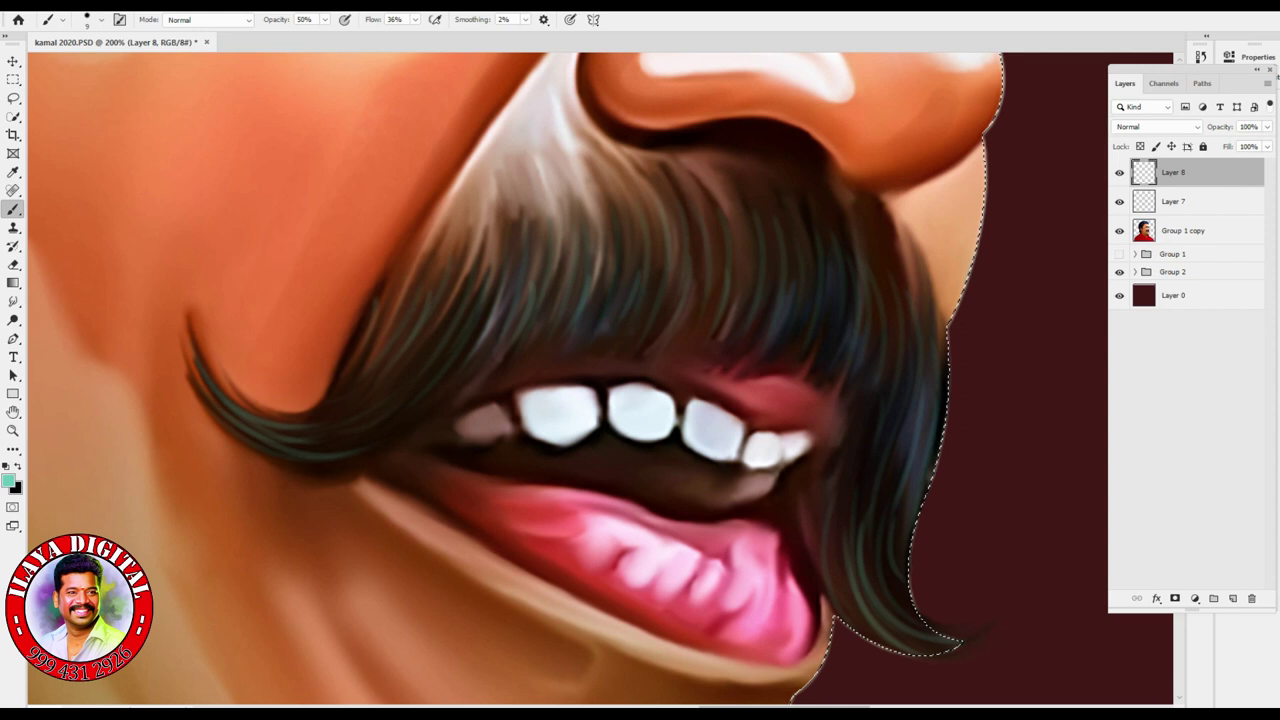
mouse_move(760, 268)
left_mouse_down()
mouse_move(754, 296)
mouse_move(796, 336)
left_mouse_up()
left_click_drag(842, 284, 828, 342)
left_click_drag(894, 298, 888, 330)
left_click_drag(948, 406, 940, 450)
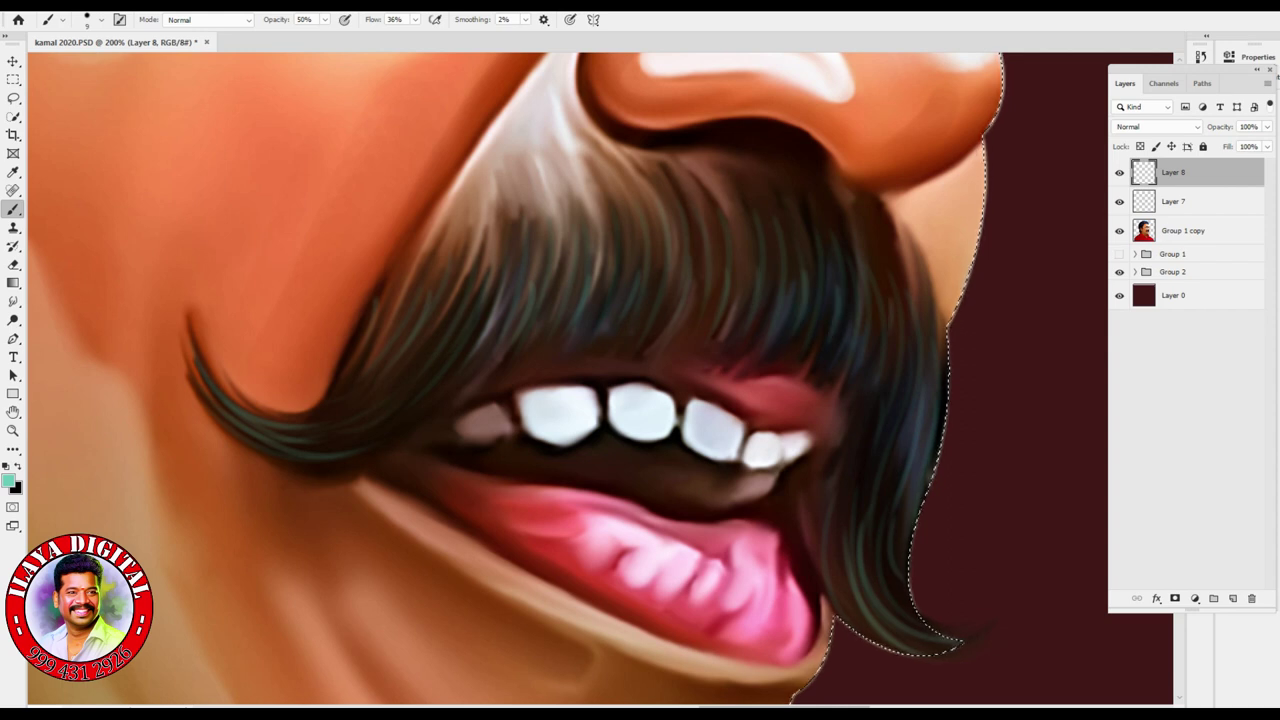
- Change the foreground colour to a yellow-green with hue 64° and return to the Brush tool
left_click_drag(600, 400, 923, 388)
left_click(10, 483)
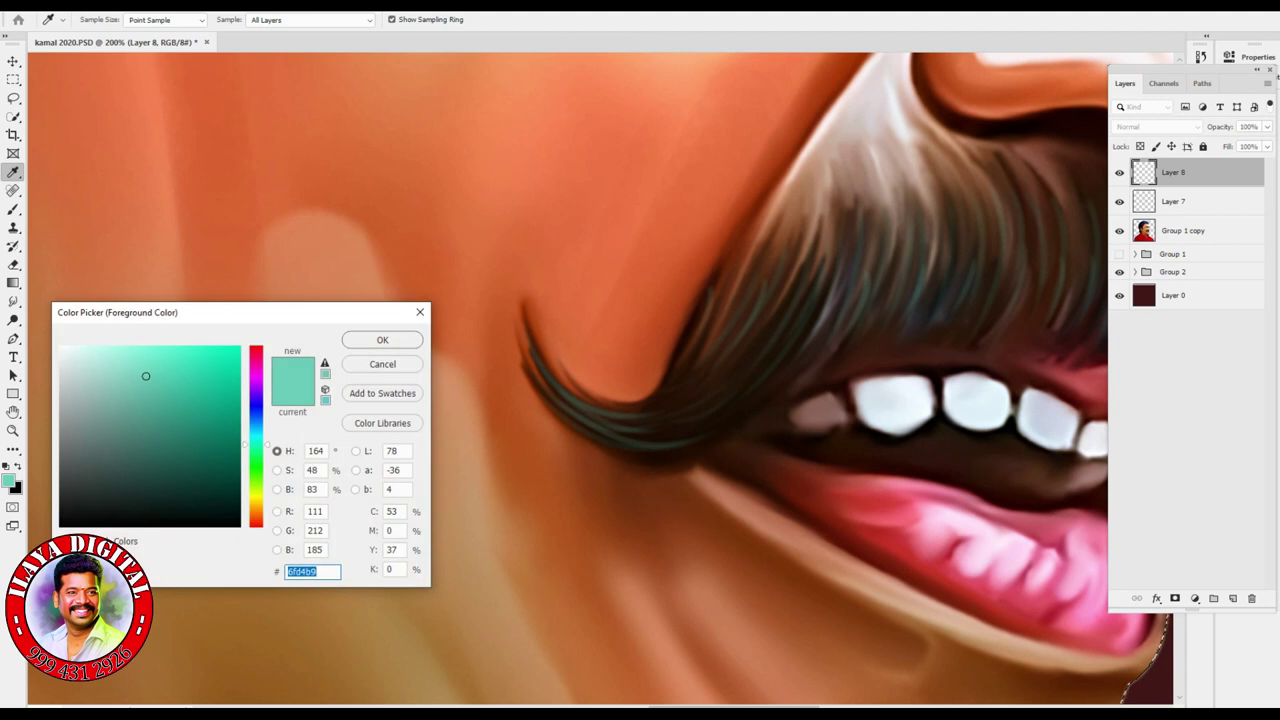
type("c4d46f")
key("BackSpace")
type("e")
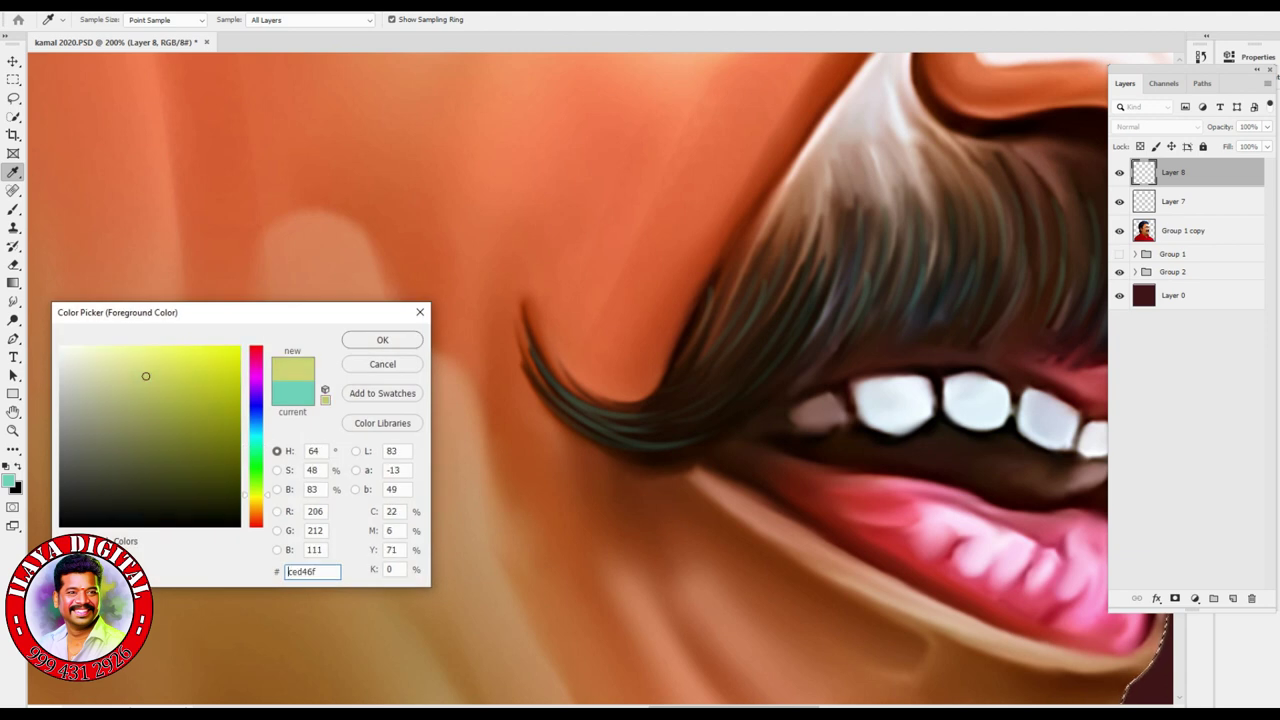
key("Return")
key("b")
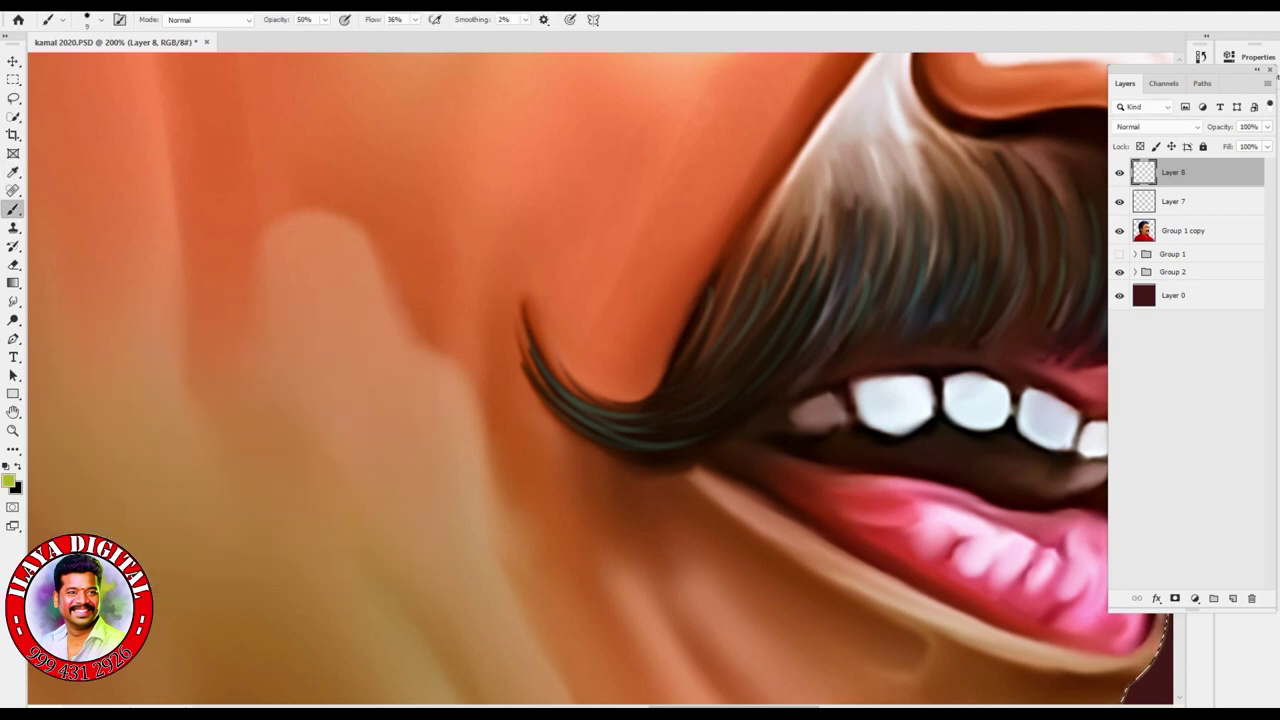
- Paint yellow-green hair strokes along the curled moustache tip and the side hairs beside it
mouse_move(522, 352)
left_mouse_down()
mouse_move(618, 412)
mouse_move(630, 438)
mouse_move(665, 446)
left_mouse_up()
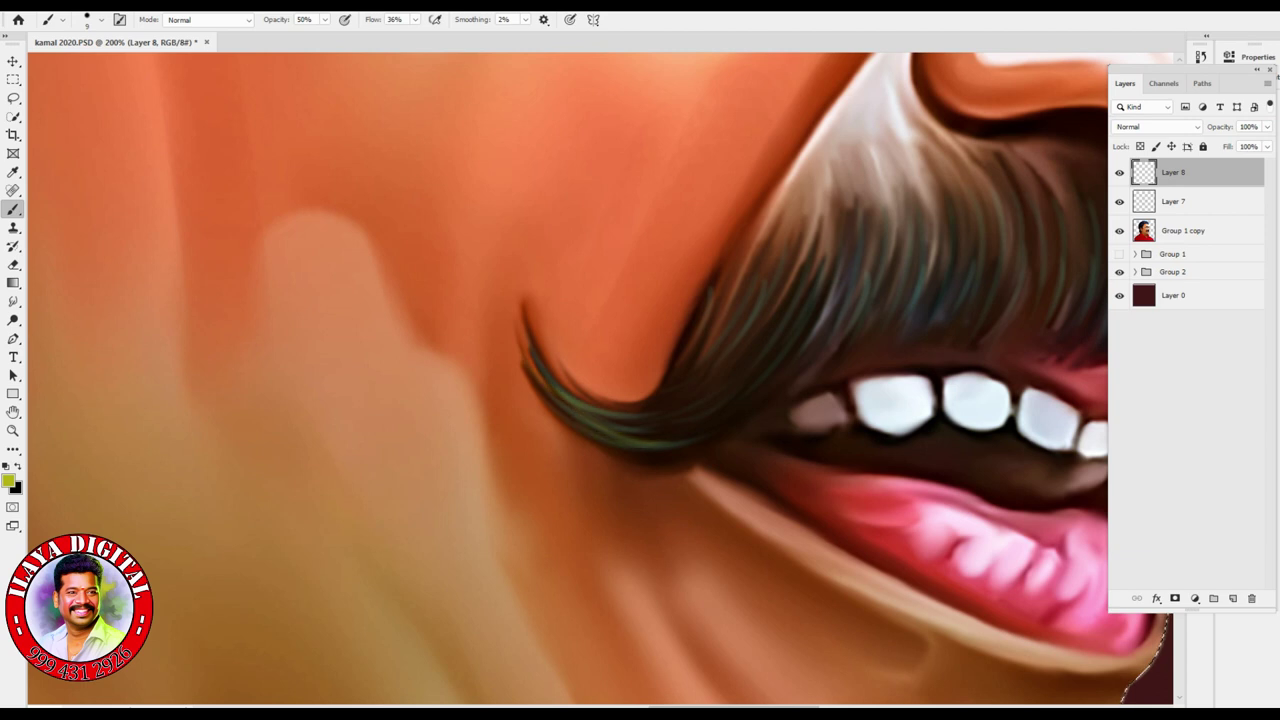
mouse_move(812, 280)
left_mouse_down()
mouse_move(796, 354)
mouse_move(756, 354)
left_mouse_up()
left_click_drag(758, 312, 716, 360)
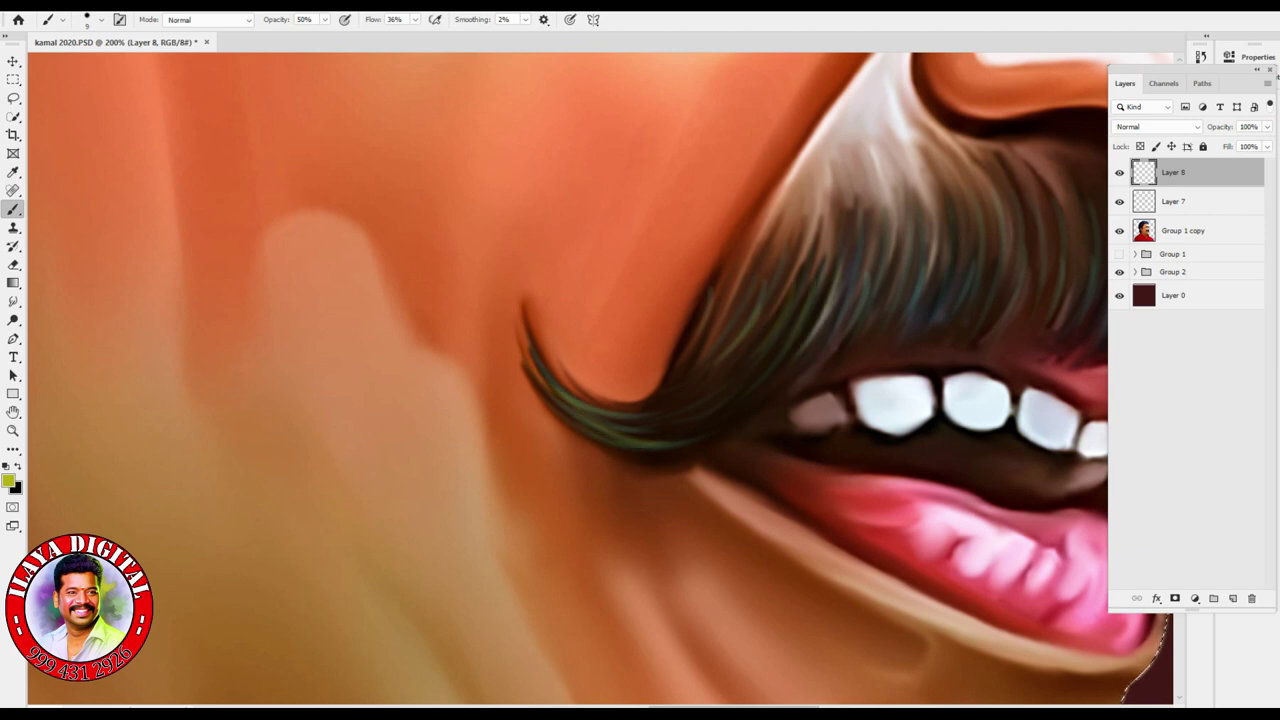
left_click_drag(700, 300, 245, 452)
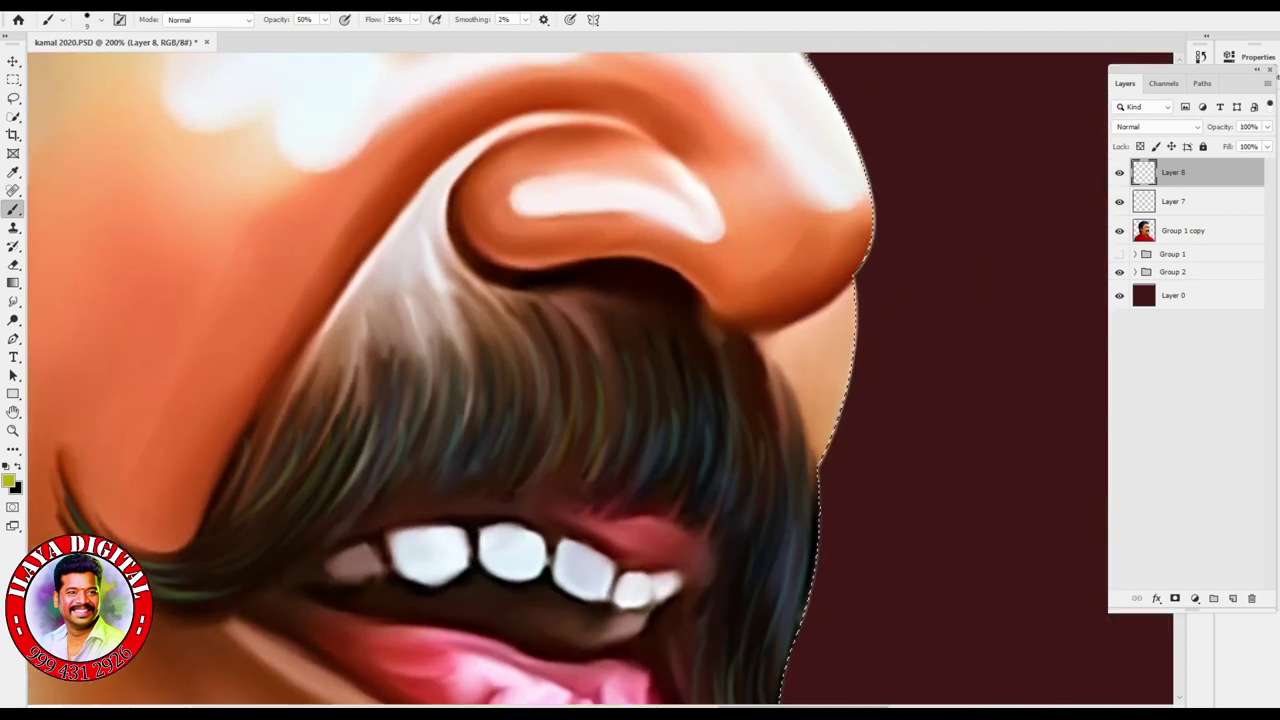
- Enlarge the brush to 15 px and paint yellow-green strokes across the moustache and down its drooping end
key("bracketright")
key("bracketright")
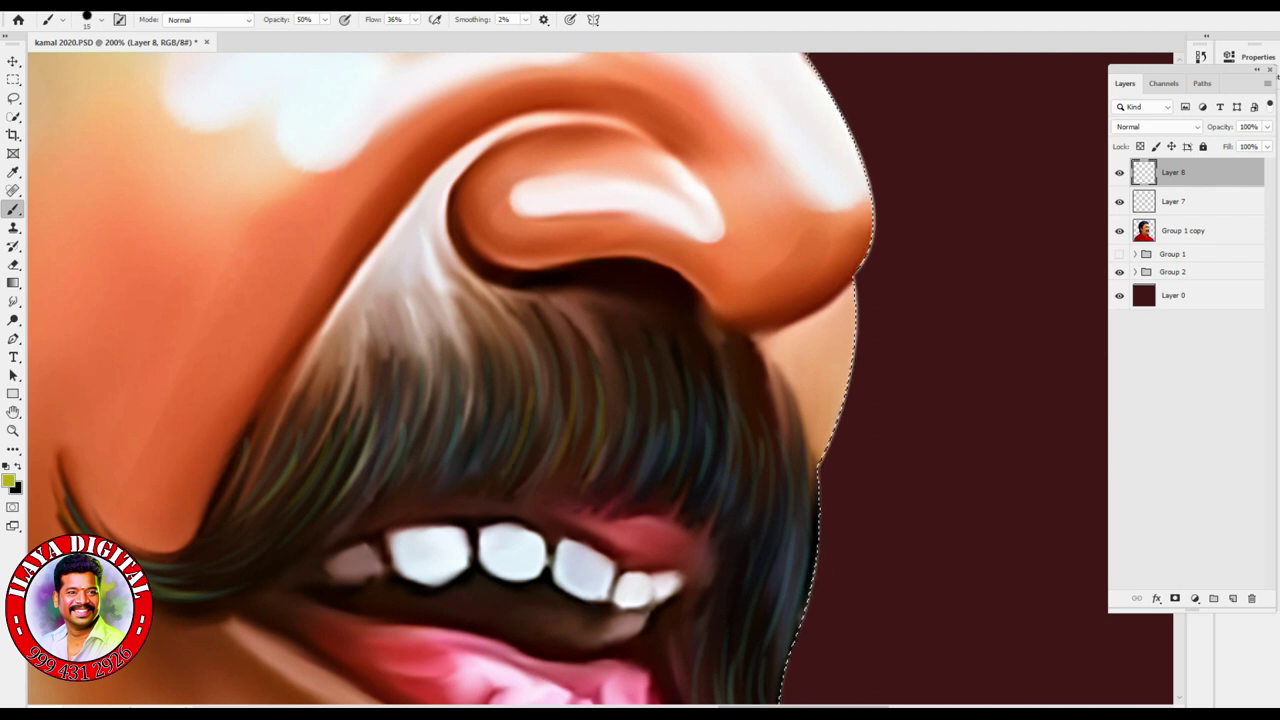
left_click_drag(488, 386, 450, 470)
mouse_move(444, 408)
left_mouse_down()
mouse_move(424, 474)
mouse_move(362, 472)
left_mouse_up()
left_click_drag(632, 394, 654, 452)
left_click_drag(684, 396, 700, 476)
left_click_drag(724, 406, 738, 506)
mouse_move(766, 454)
left_mouse_down()
mouse_move(756, 534)
mouse_move(786, 556)
left_mouse_up()
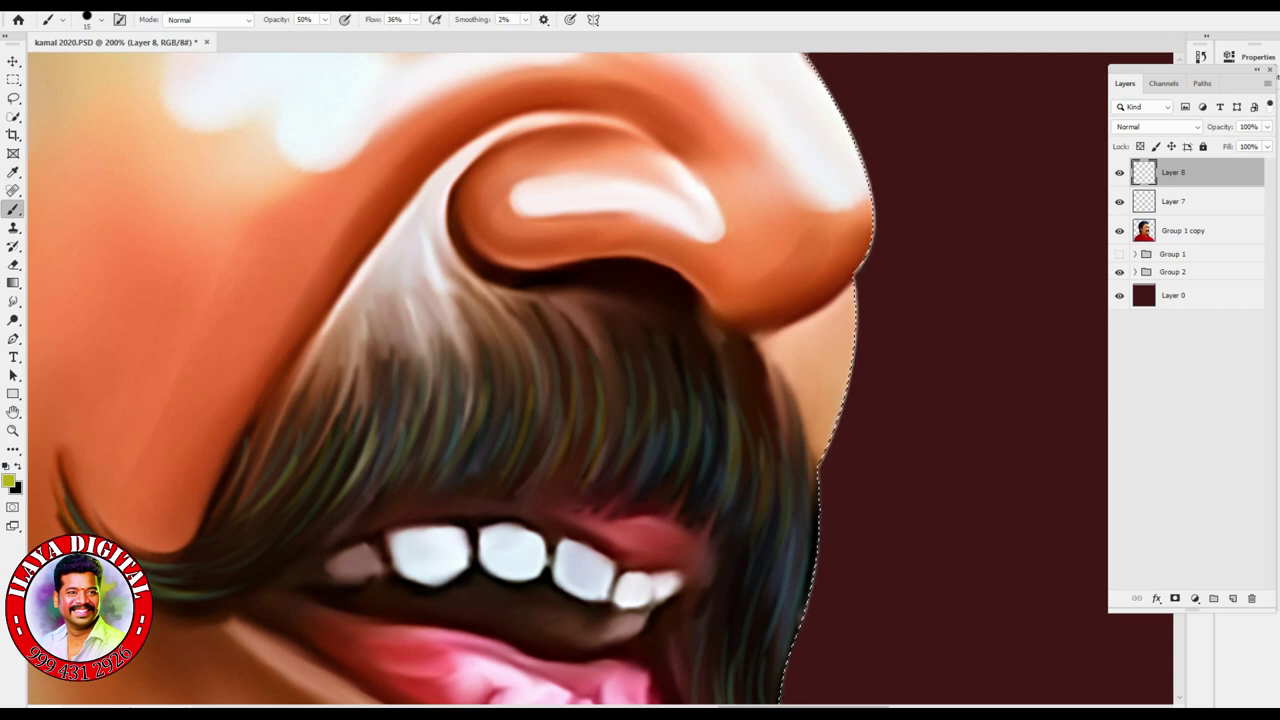
scroll(450, 380, "down", 3)
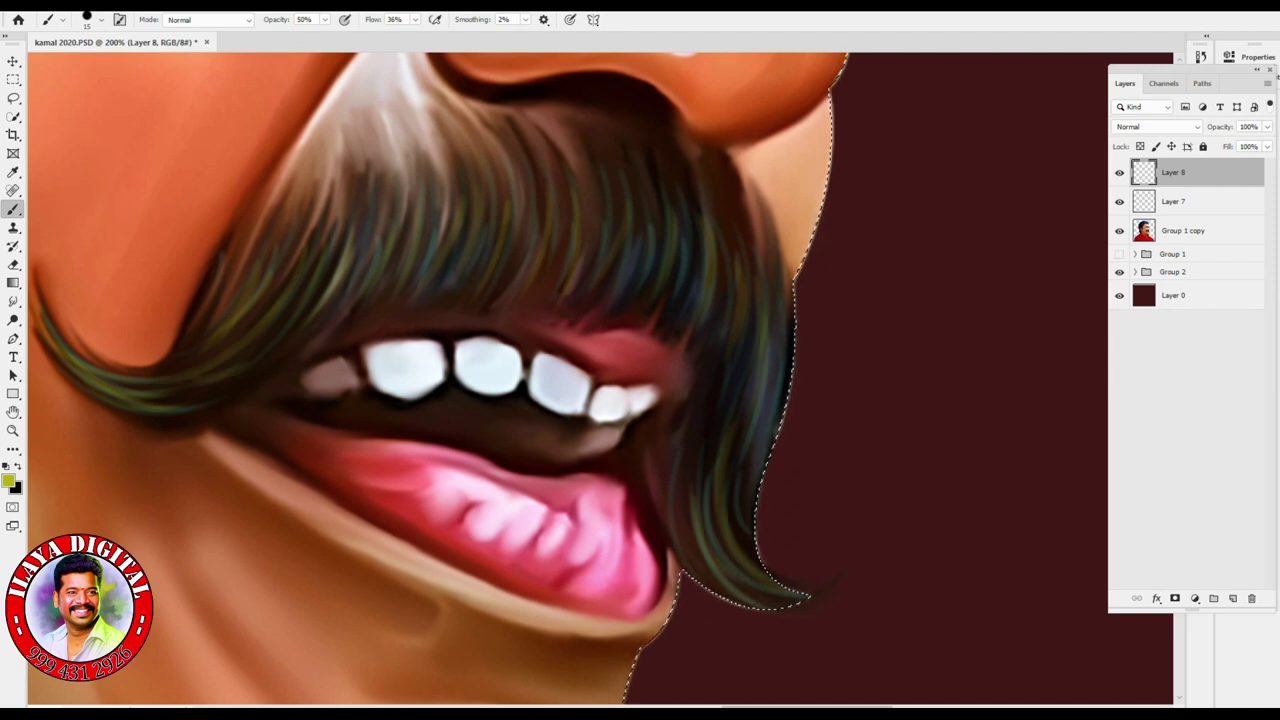
- Reduce the brush to about 8 px and add fine yellow-green hairs to the near eyebrow
scroll(600, 380, "up", 15)
scroll(600, 380, "right", 5)
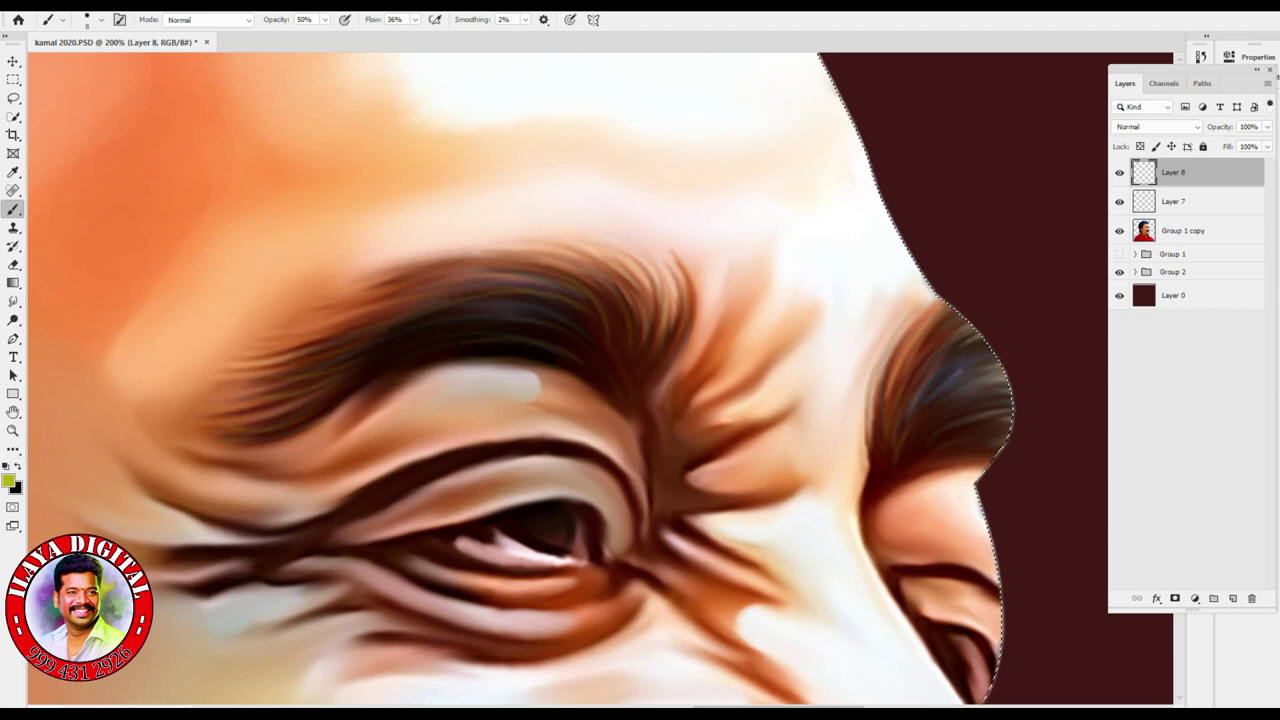
left_click_drag(540, 530, 830, 450)
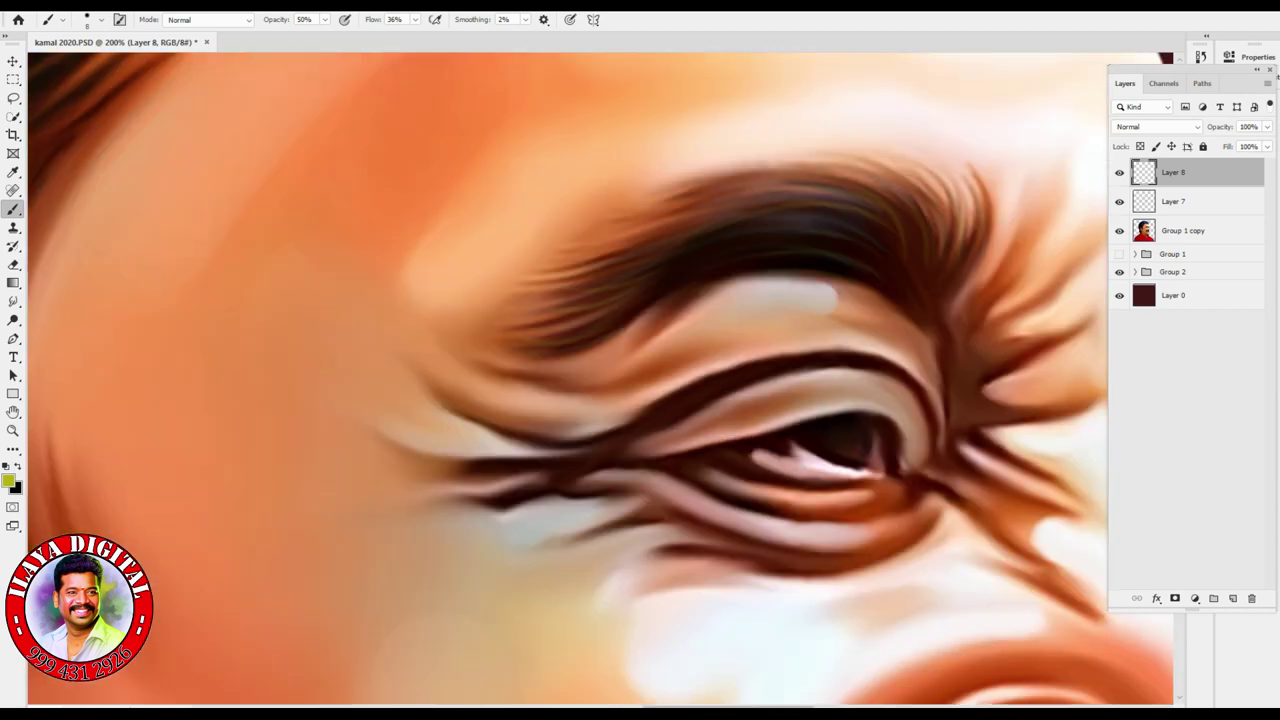
scroll(646, 512, "down", 5)
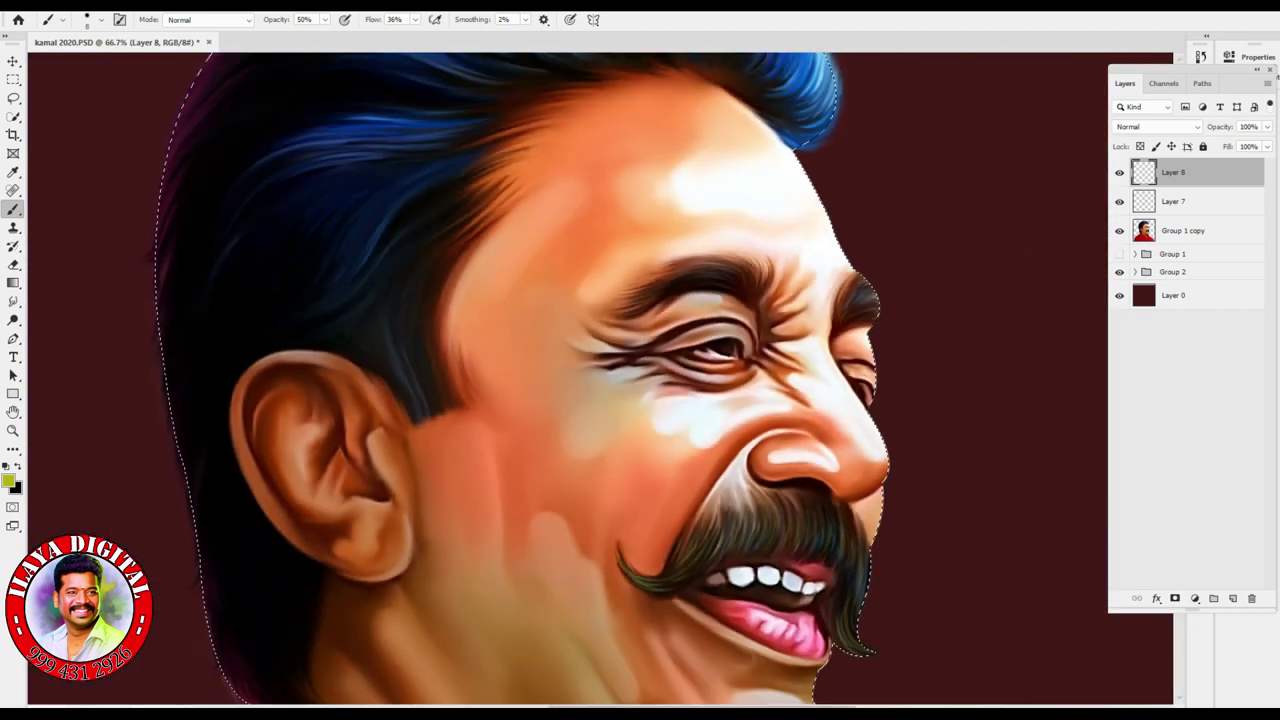
- Set the foreground colour to the off-white #f6f7eb for the moustache highlights
left_click_drag(560, 700, 603, 551)
scroll(603, 551, "up", 3)
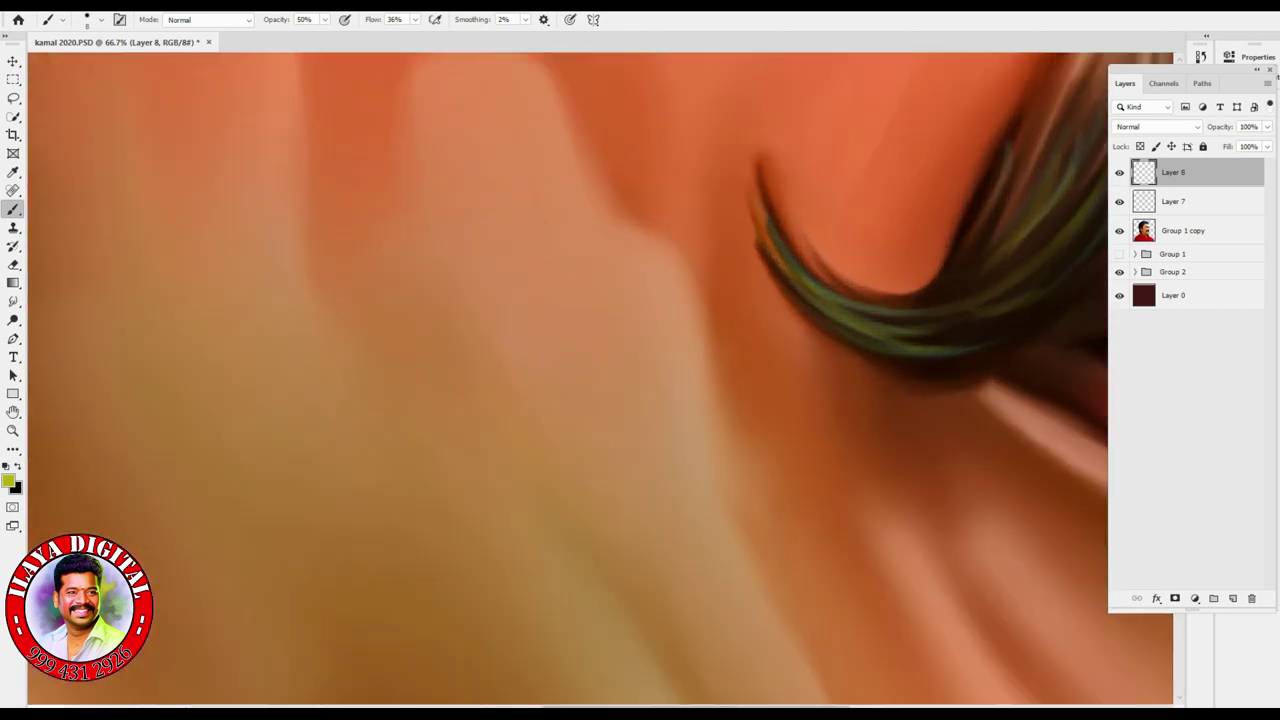
left_click_drag(780, 250, 300, 365)
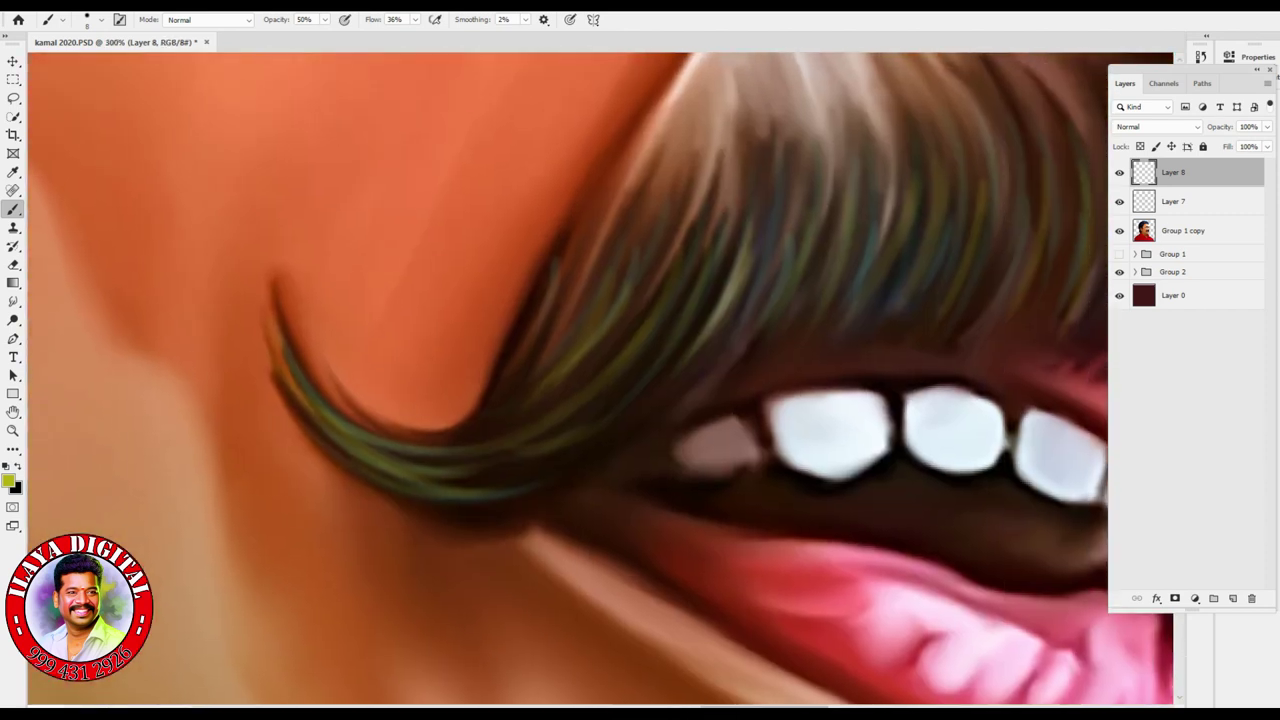
left_click(9, 481)
type("f2f4d5")
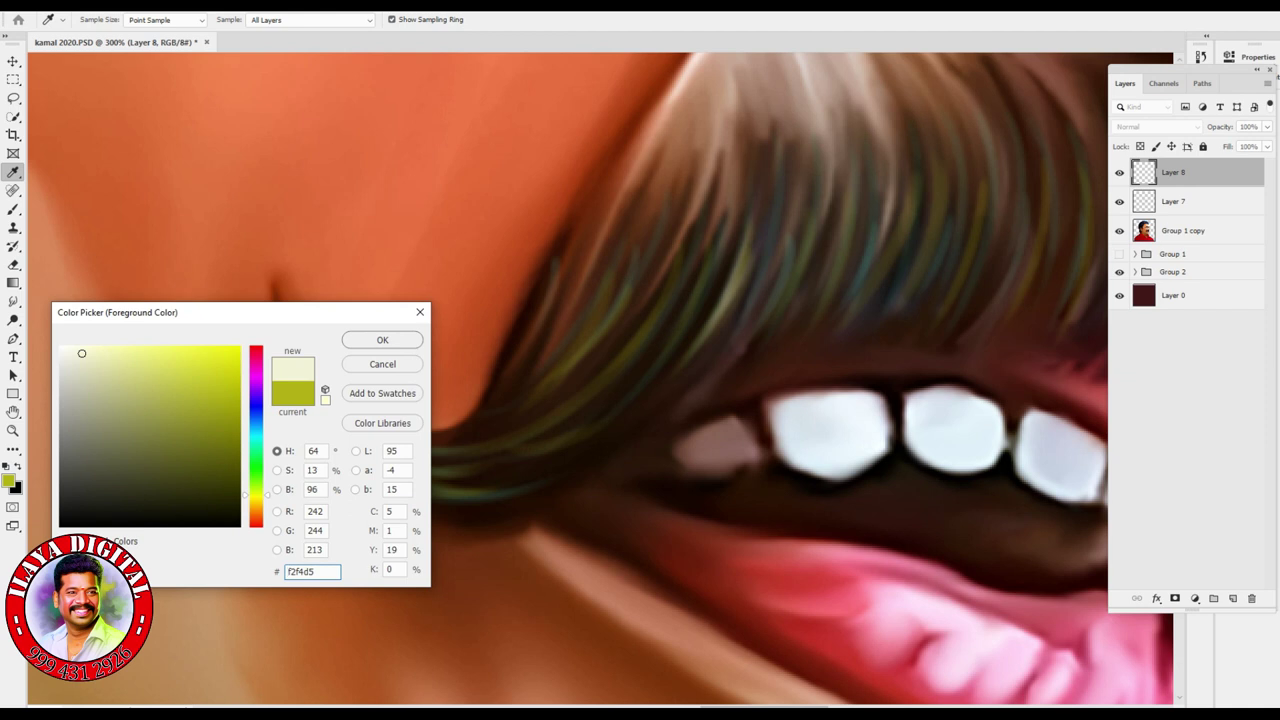
type("f6f7eb")
key("Return")
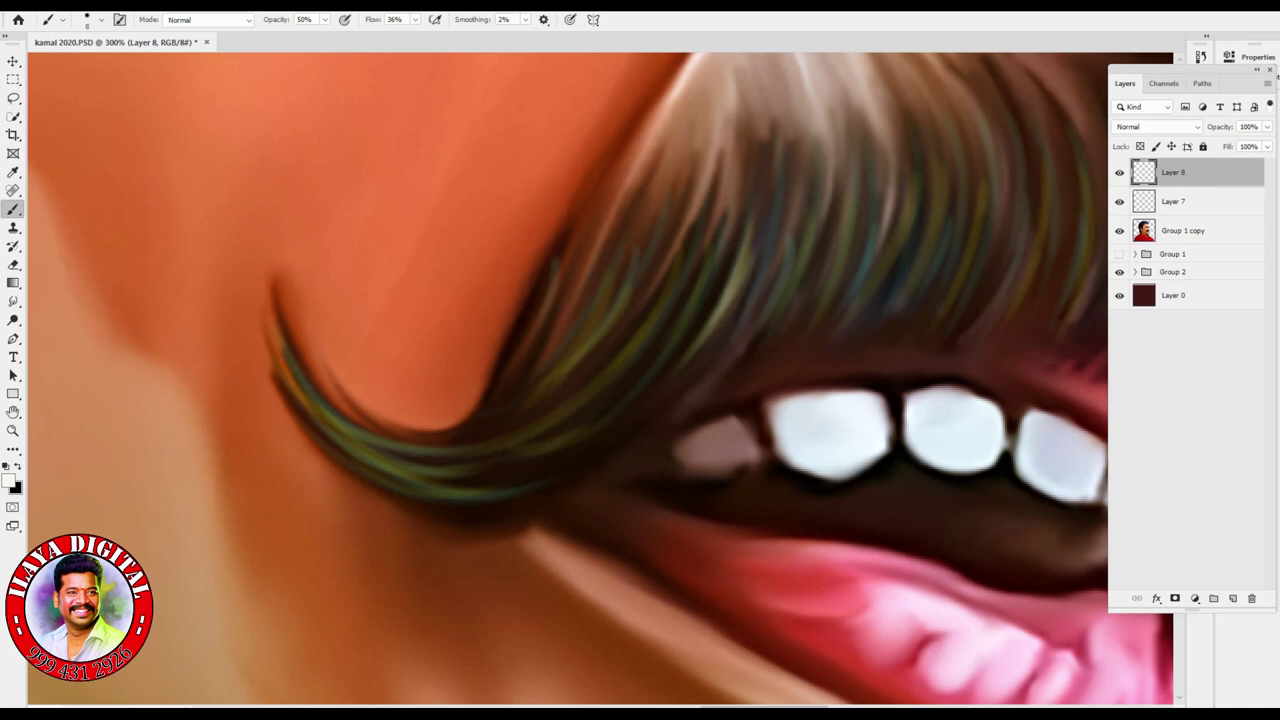
- Paint off-white highlight hairs along the curled moustache tip, undoing and redrawing the overly thick stroke on its lower edge
left_click_drag(302, 332, 376, 406)
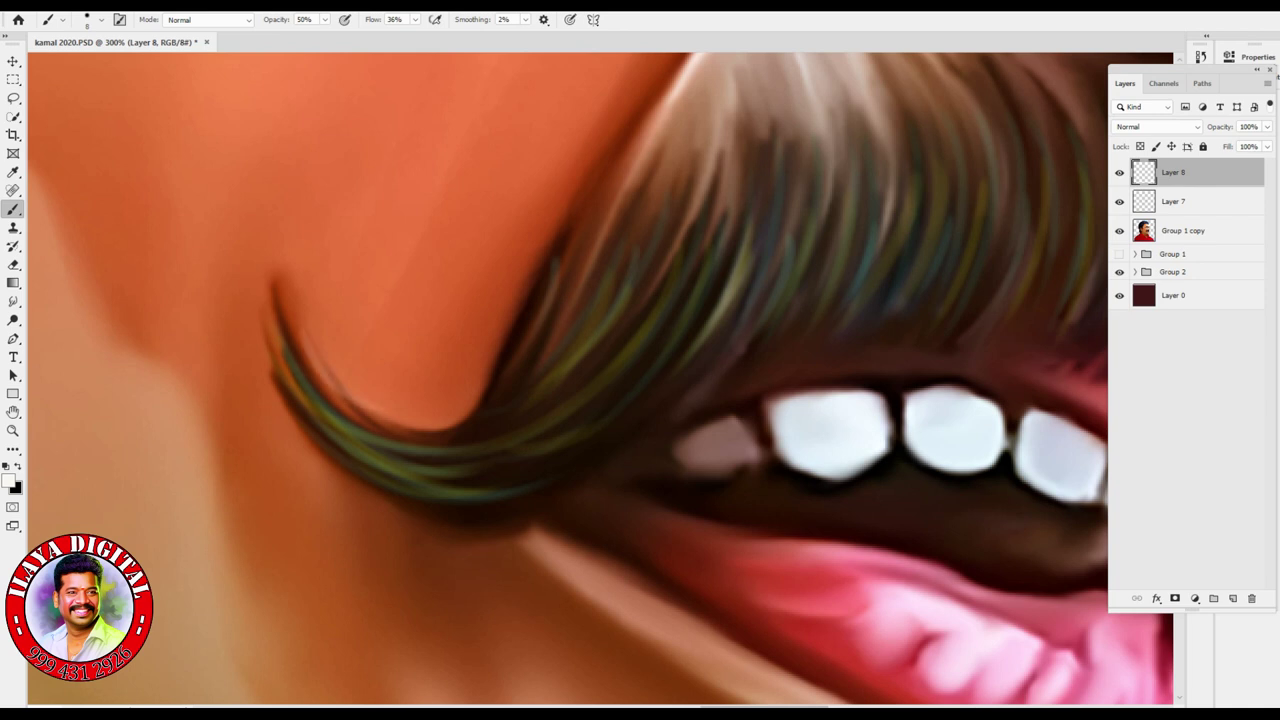
left_click_drag(286, 342, 382, 432)
left_click_drag(296, 378, 450, 502)
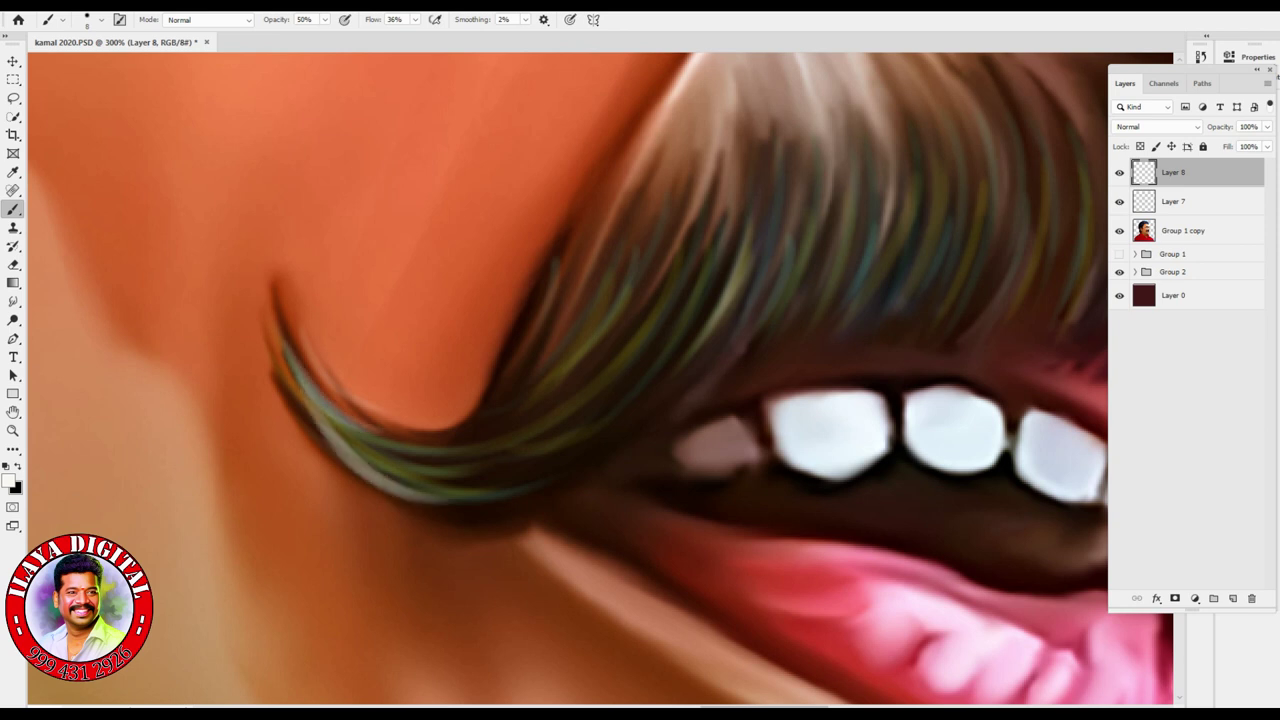
key("ctrl+z")
left_click_drag(286, 402, 448, 512)
left_click_drag(356, 456, 536, 478)
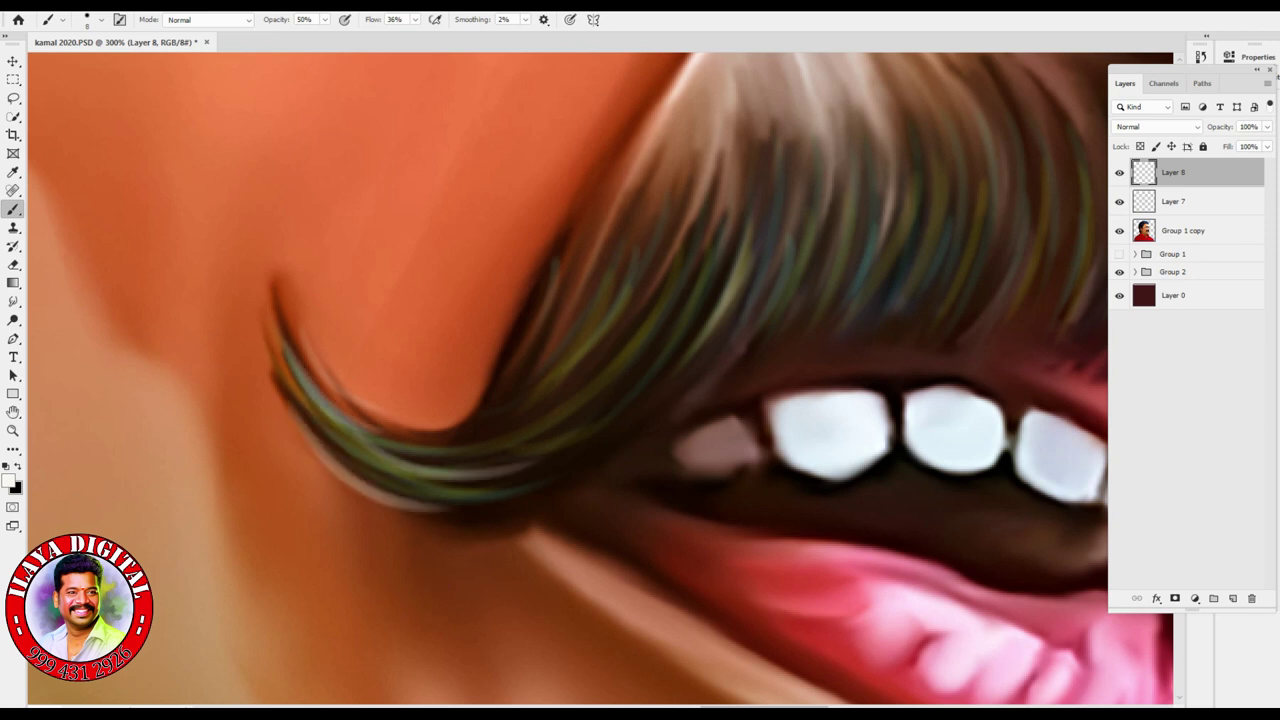
- Add off-white highlight strokes to the side and central moustache hairs and the base of the curl
left_click_drag(600, 250, 518, 382)
left_click_drag(676, 258, 600, 356)
left_click_drag(734, 244, 660, 382)
left_click_drag(808, 238, 736, 354)
left_click_drag(892, 198, 836, 326)
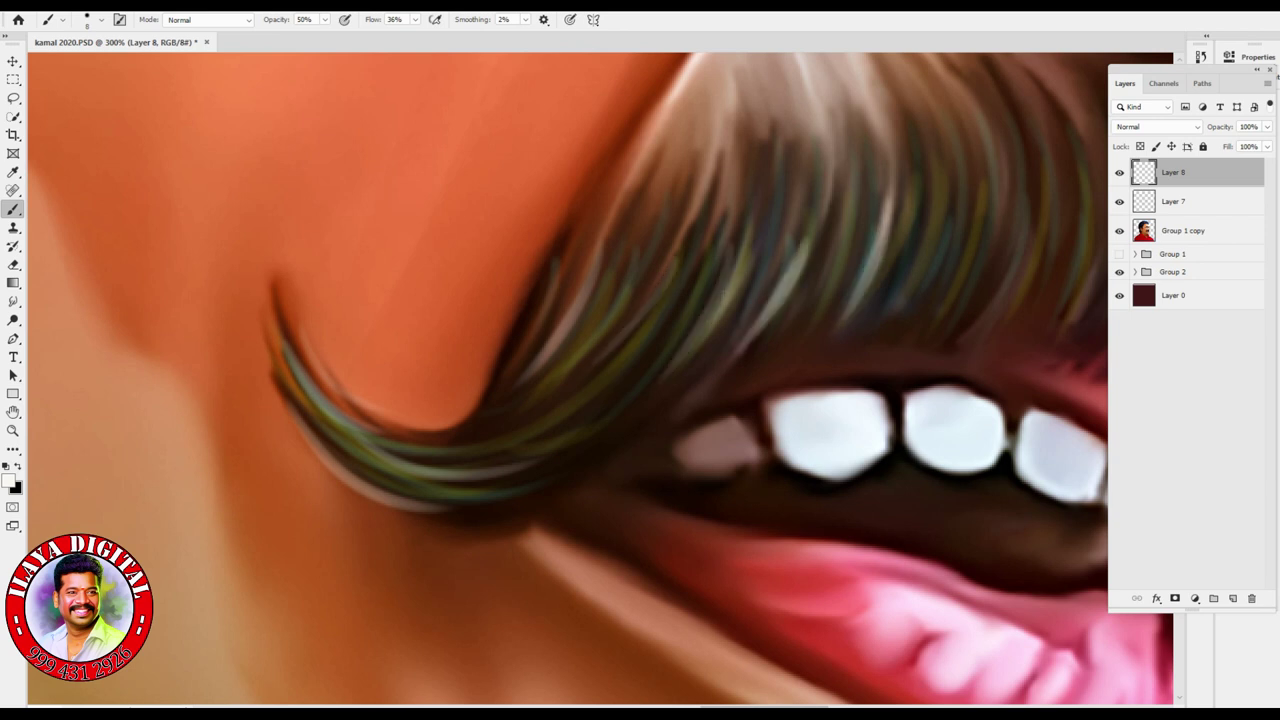
left_click_drag(964, 198, 906, 322)
left_click_drag(852, 226, 826, 282)
left_click_drag(714, 286, 660, 370)
left_click_drag(510, 420, 424, 432)
mouse_move(570, 430)
left_mouse_down()
mouse_move(478, 476)
mouse_move(470, 506)
left_mouse_up()
left_click_drag(600, 400, 450, 480)
- Paint off-white highlight strokes on the far half of the moustache, redrawing the overly broad ones as thin hairs
left_click_drag(700, 400, 365, 495)
left_click_drag(700, 356, 660, 514)
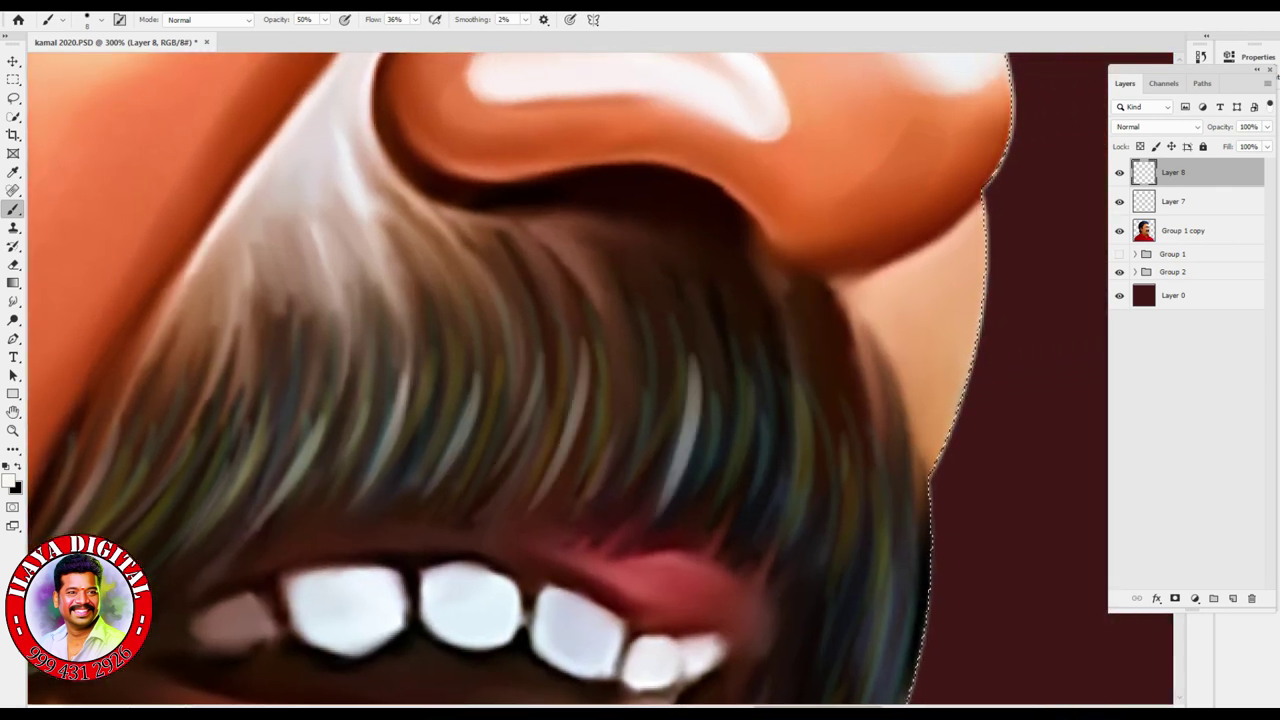
left_click_drag(738, 404, 702, 496)
left_click_drag(755, 437, 738, 498)
left_click_drag(752, 438, 720, 517)
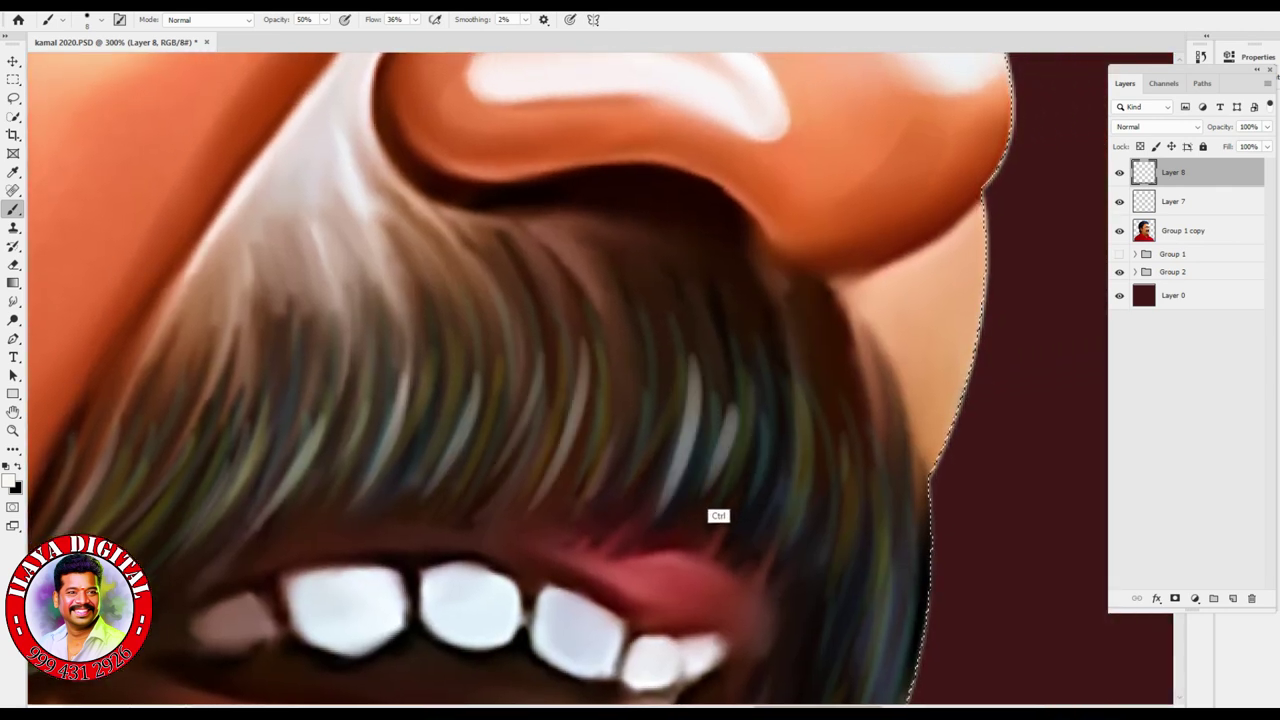
left_click_drag(738, 402, 704, 496)
mouse_move(700, 354)
left_mouse_down()
mouse_move(660, 516)
mouse_move(626, 505)
mouse_move(674, 480)
left_mouse_up()
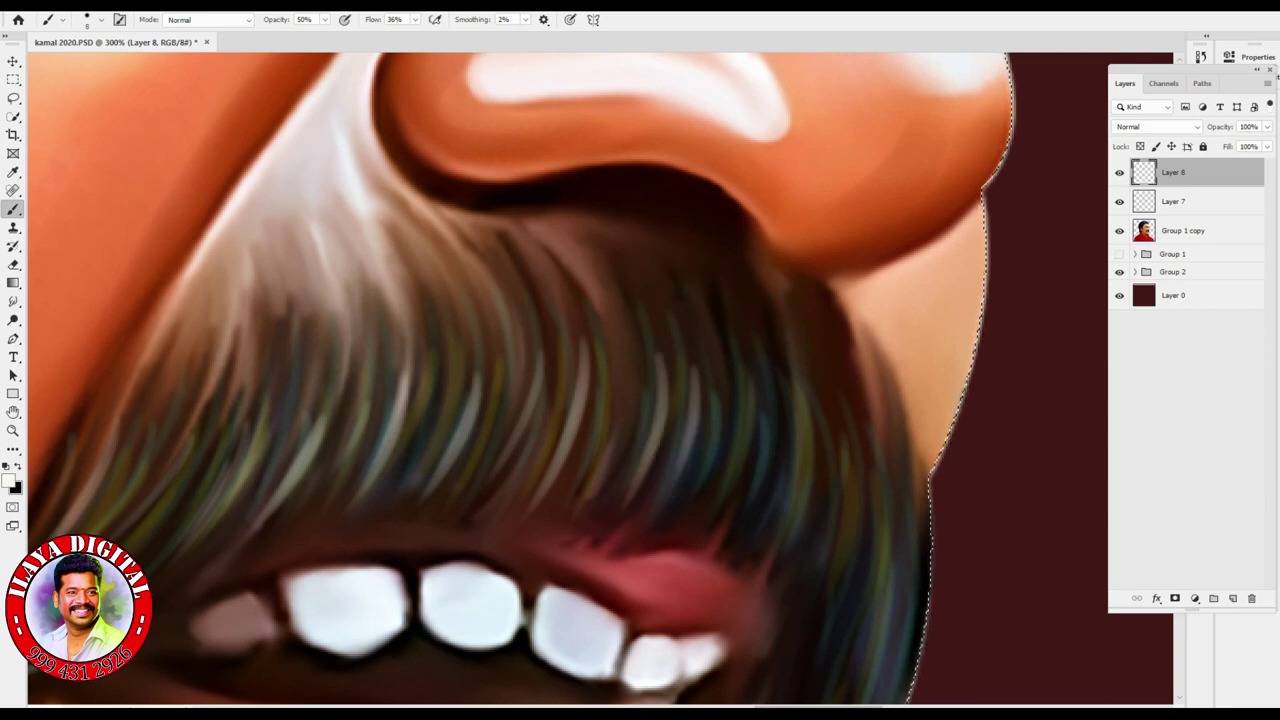
left_click_drag(764, 400, 742, 496)
left_click_drag(718, 412, 694, 490)
left_click_drag(826, 408, 768, 586)
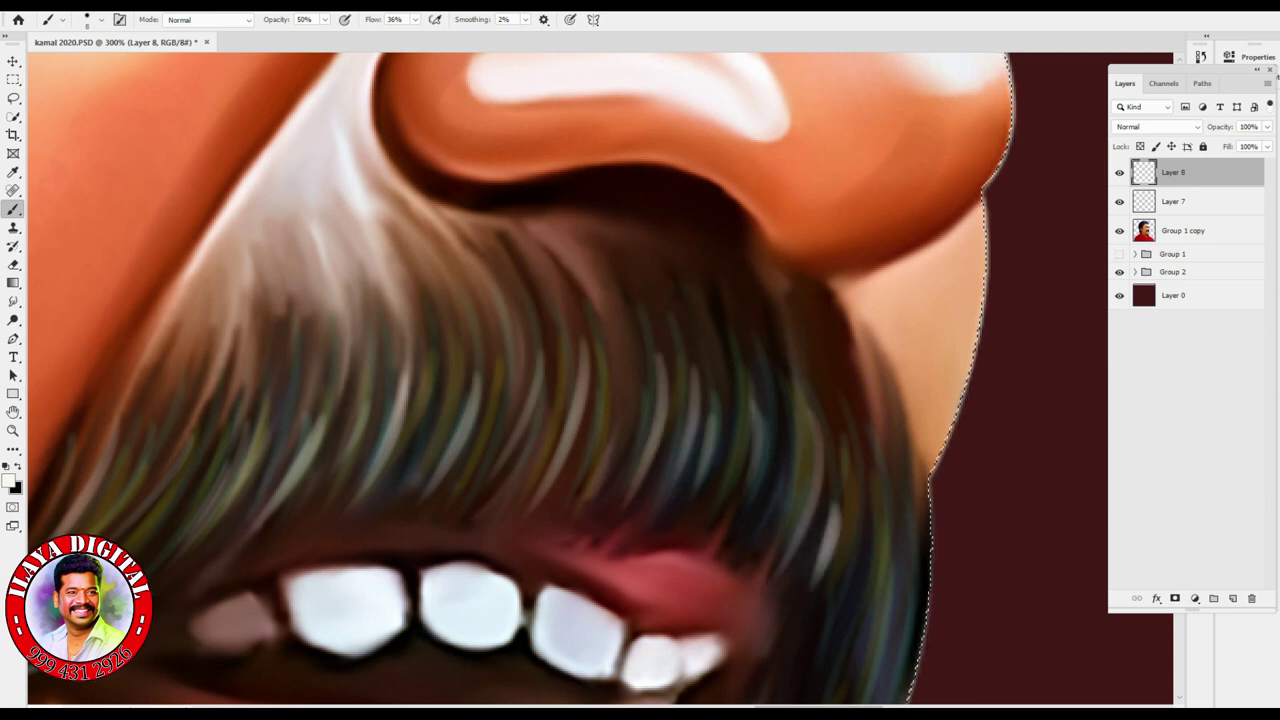
scroll(772, 690, "down", 5)
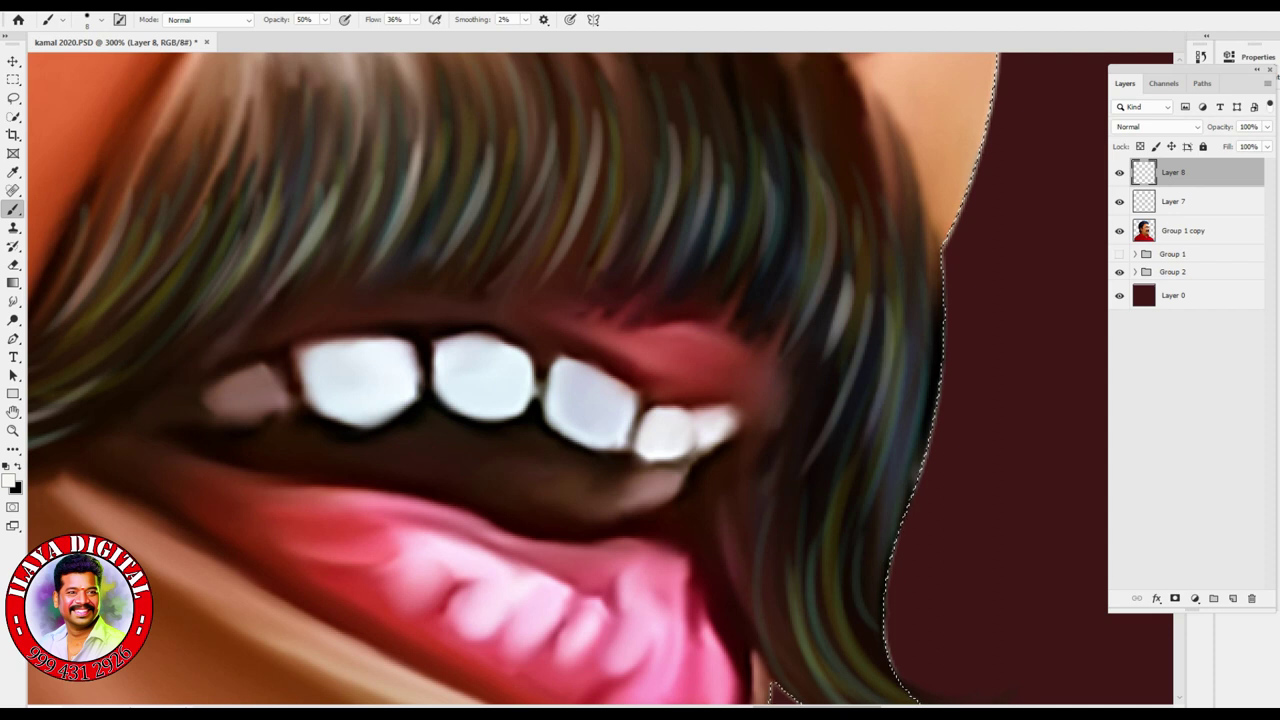
- Add thin off-white highlight hairs to the middle of the moustache and a small highlight on the dark rear tooth
scroll(772, 690, "down", 3)
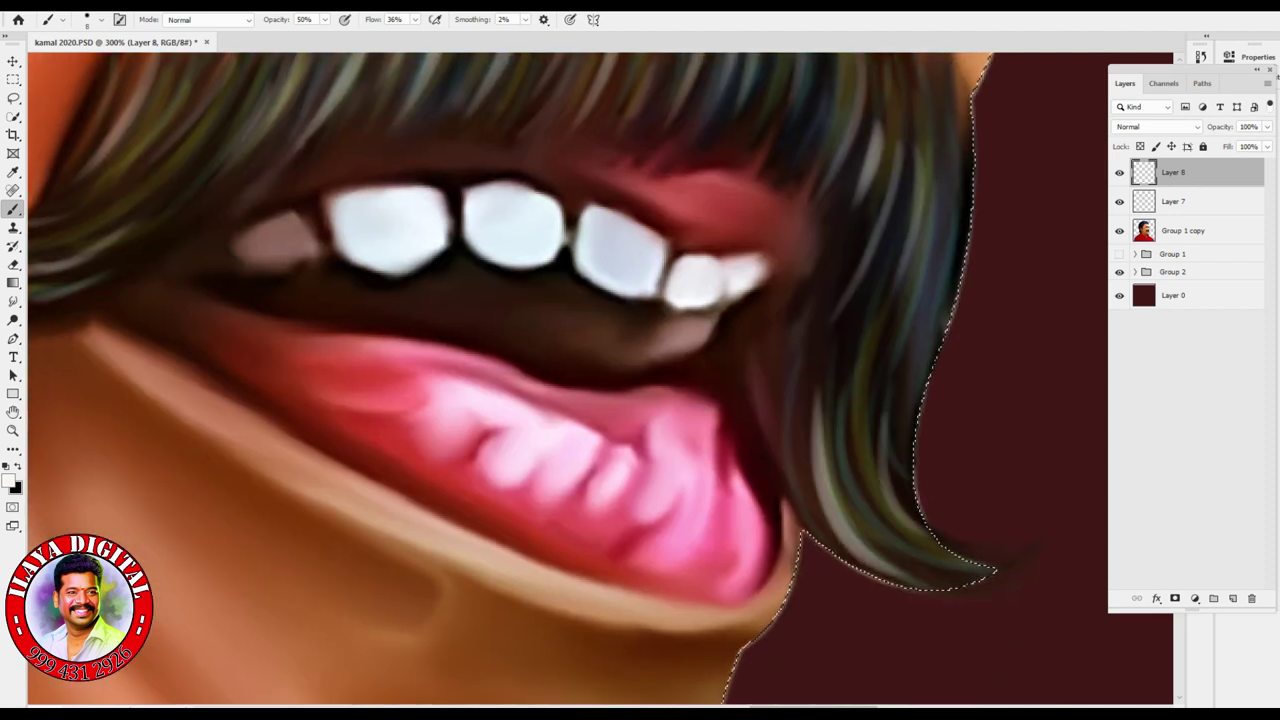
scroll(600, 380, "up", 6)
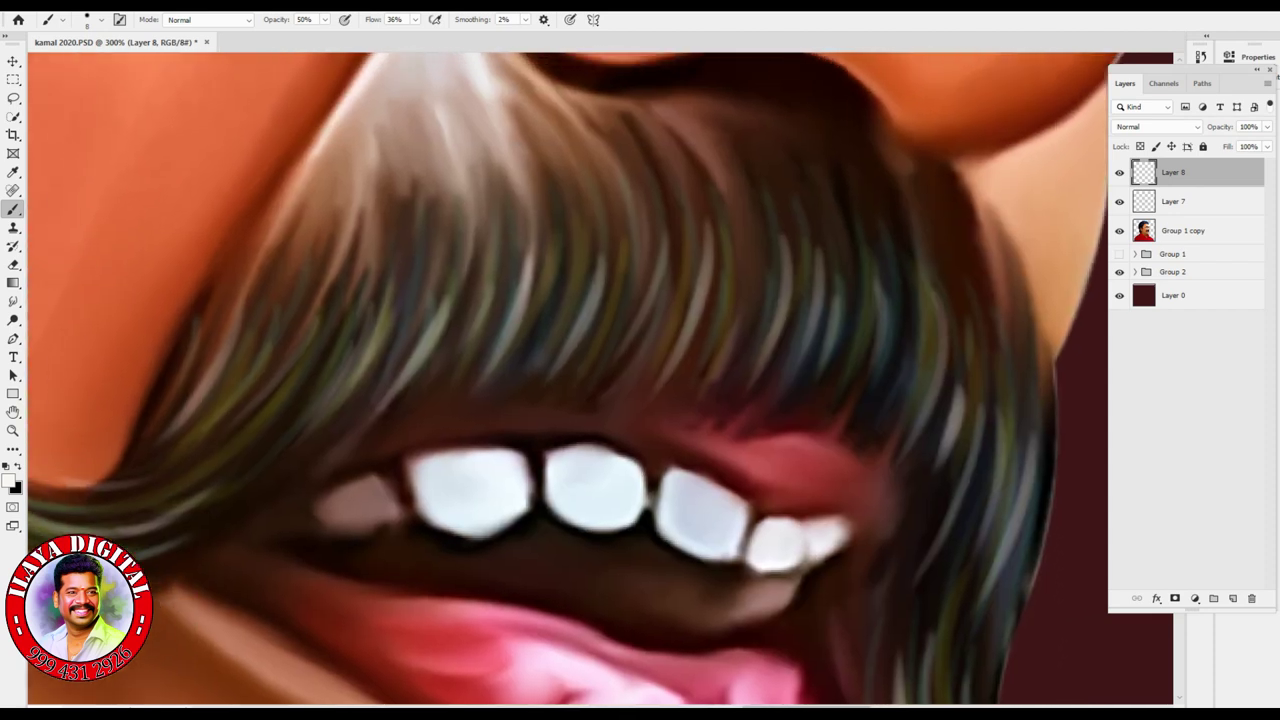
left_click_drag(565, 295, 525, 370)
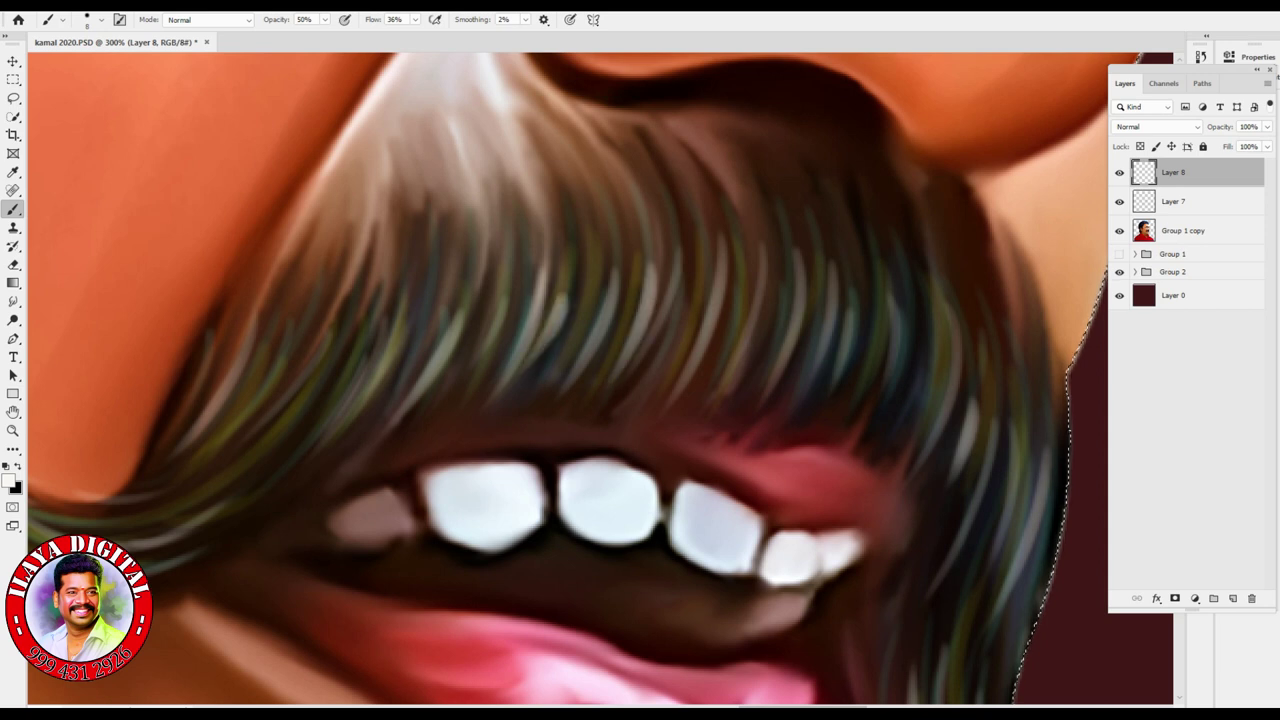
left_click_drag(498, 300, 462, 386)
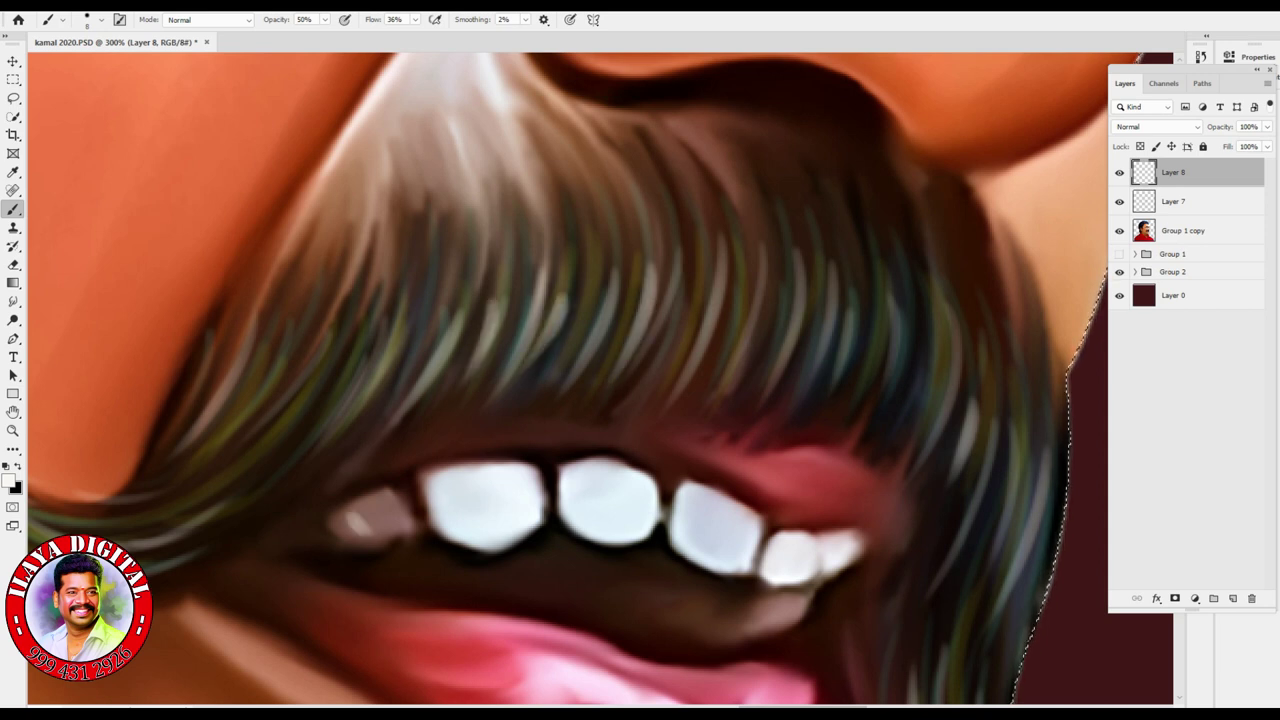
- Paint off-white highlights along the skin rim below the lower lip and on the lip, undoing the stroke at the mouth corner
scroll(600, 380, "down", 2)
scroll(600, 380, "down", 3)
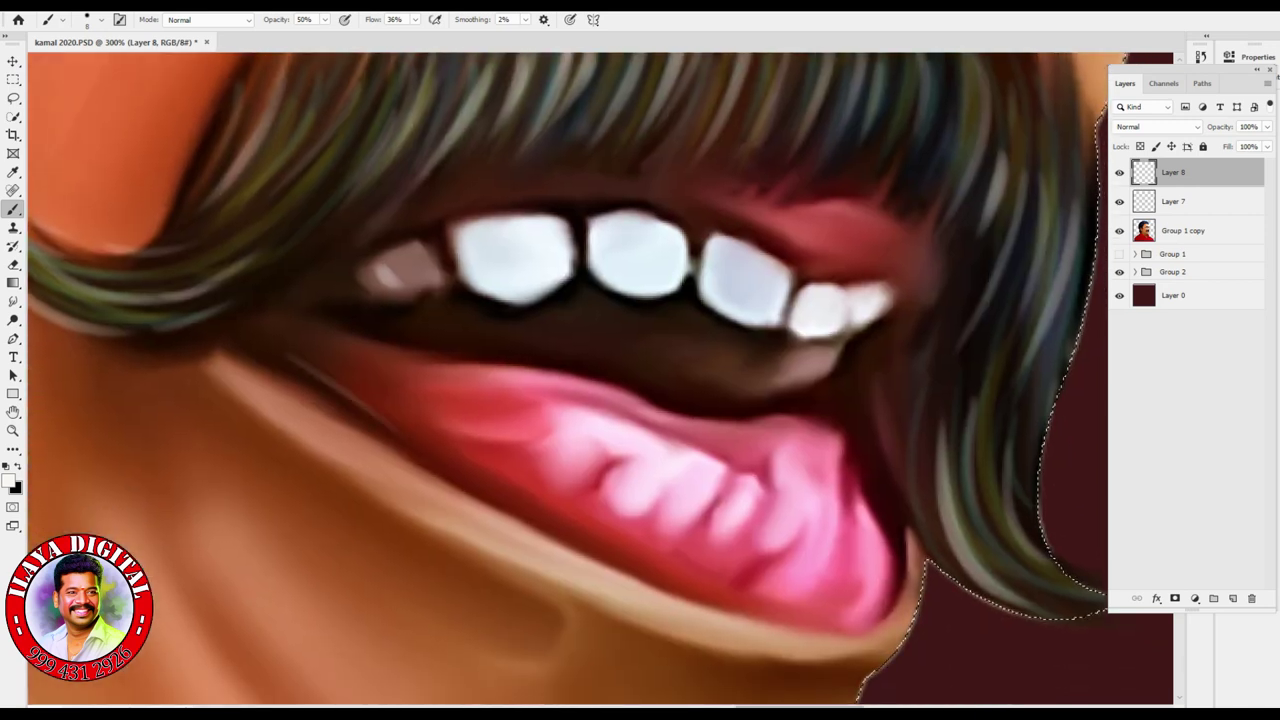
left_click_drag(293, 350, 415, 433)
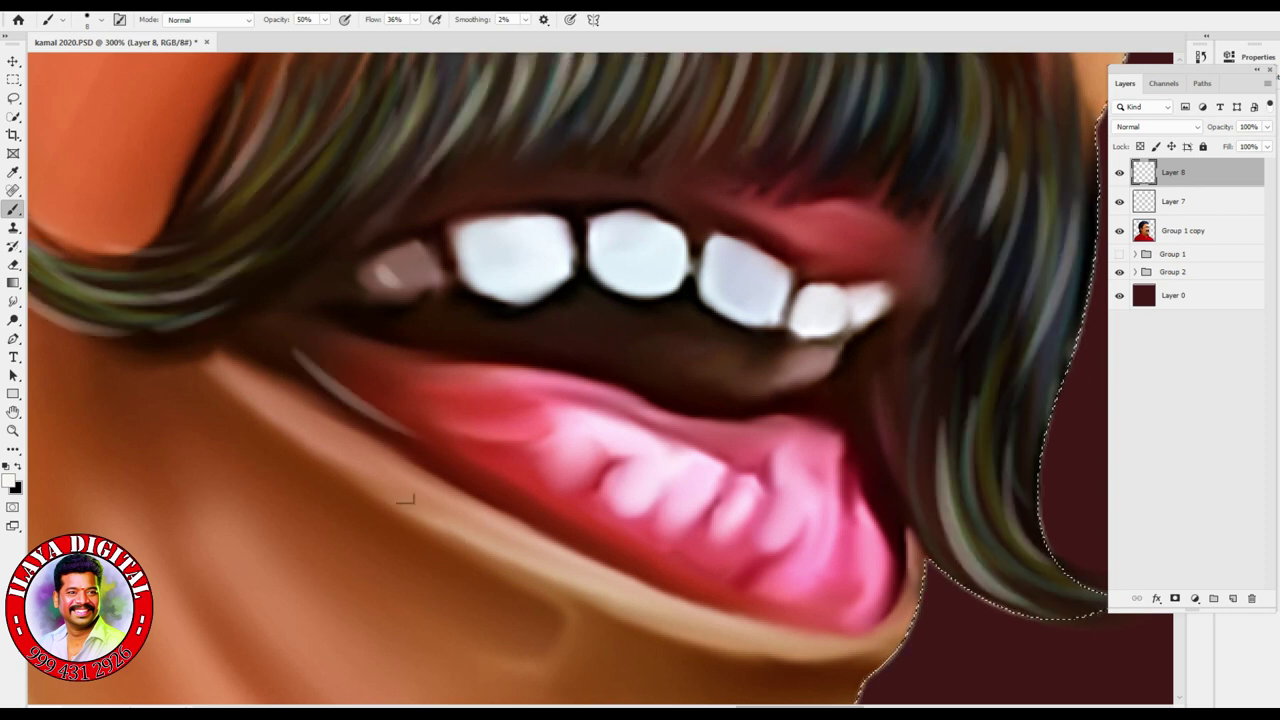
key("ctrl+z")
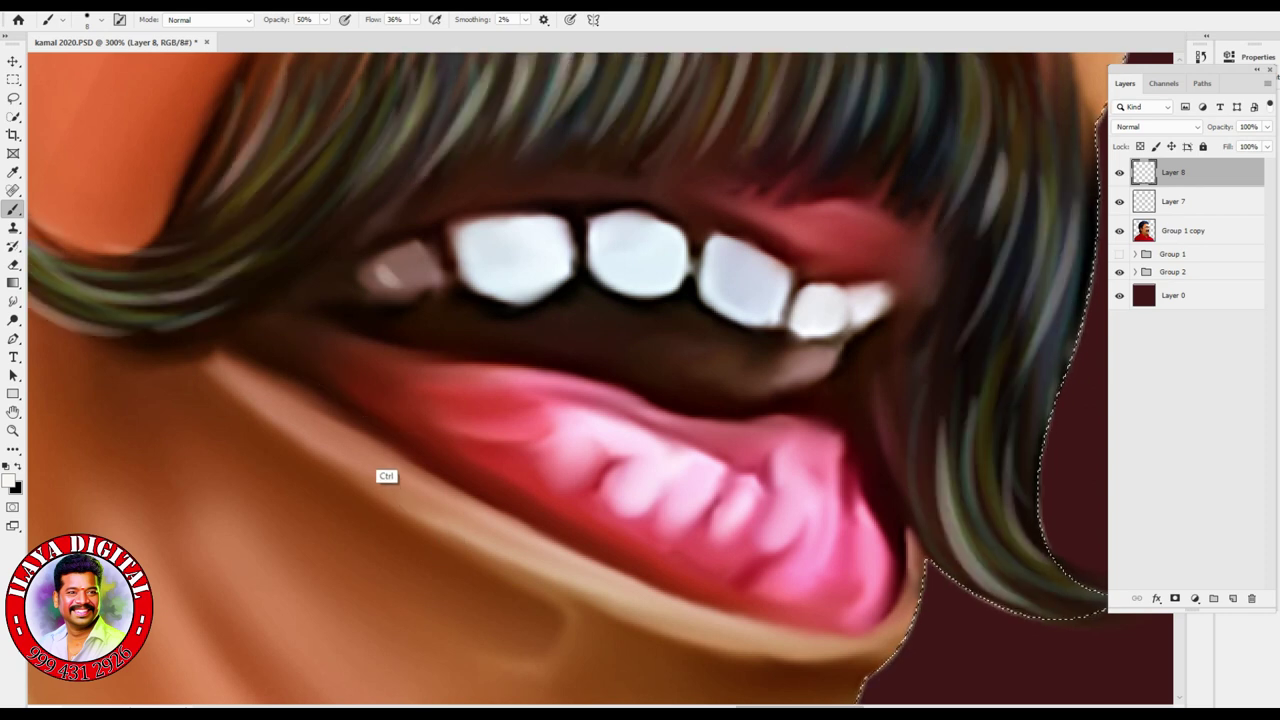
left_click_drag(256, 374, 425, 495)
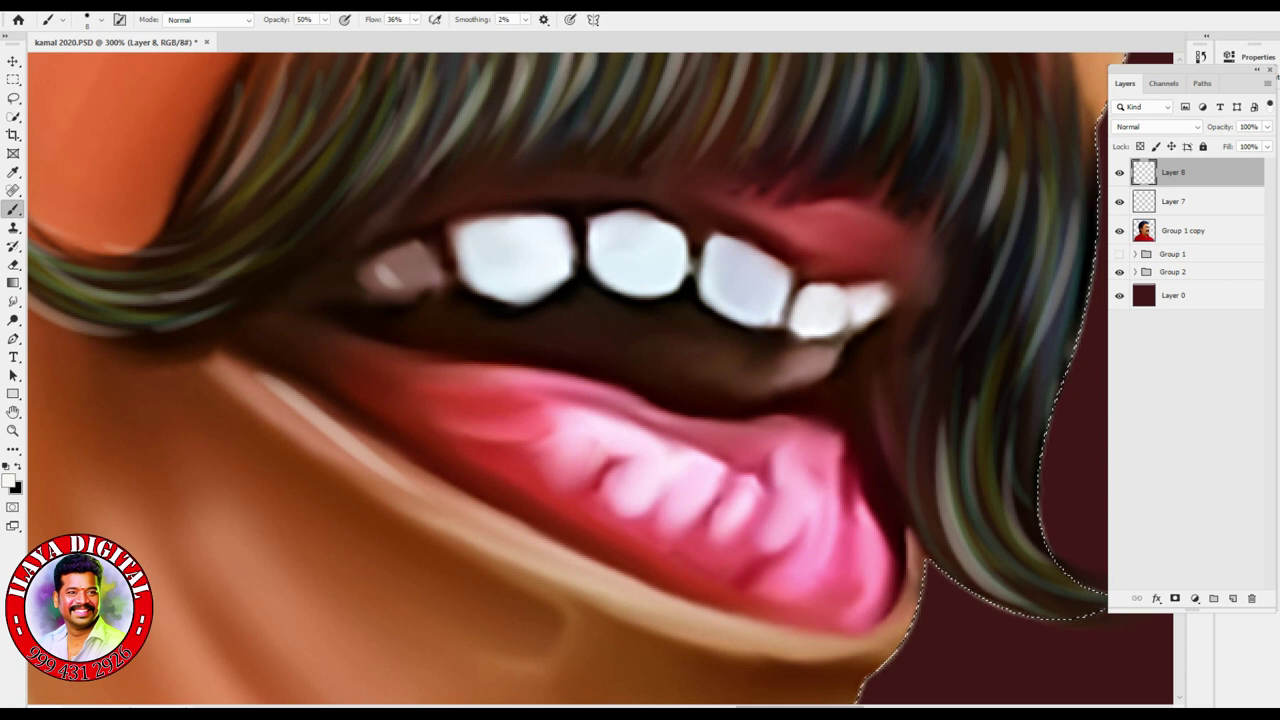
left_click_drag(570, 445, 588, 470)
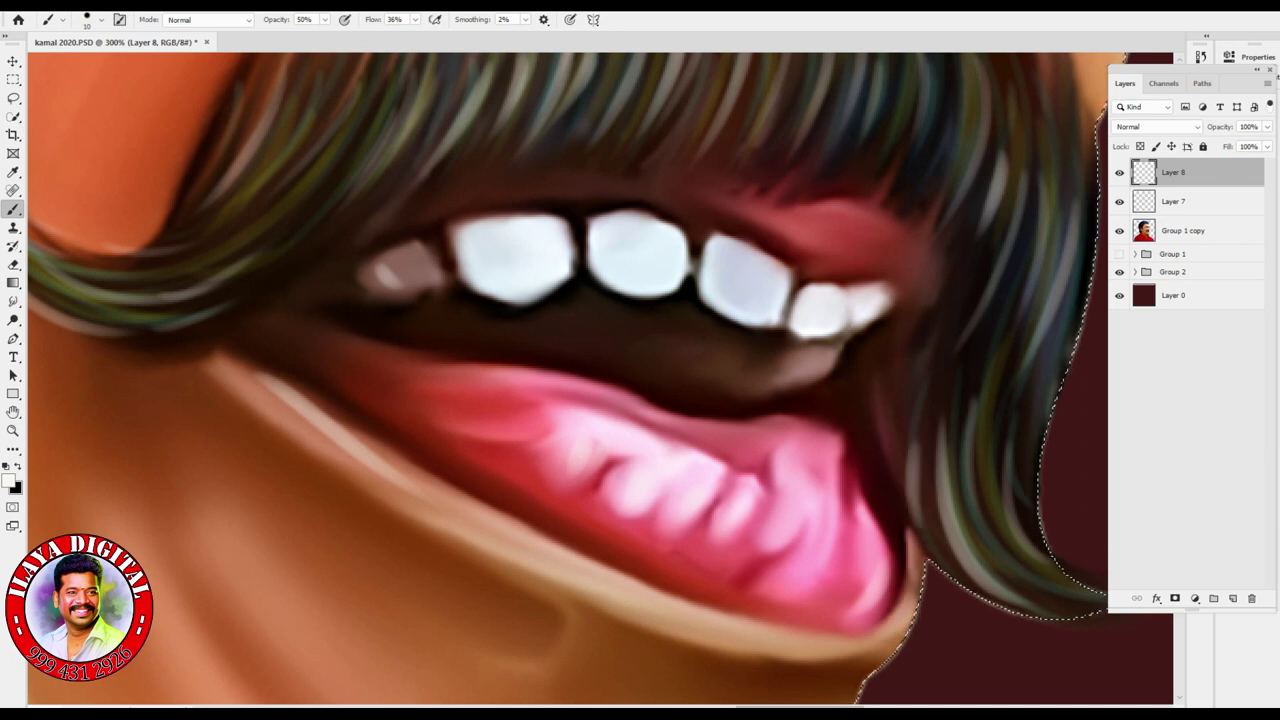
- Add thin off-white highlight strokes to the near eyebrow and towards the temple
scroll(390, 400, "down", 2)
key("ctrl+minus")
key("ctrl+minus")
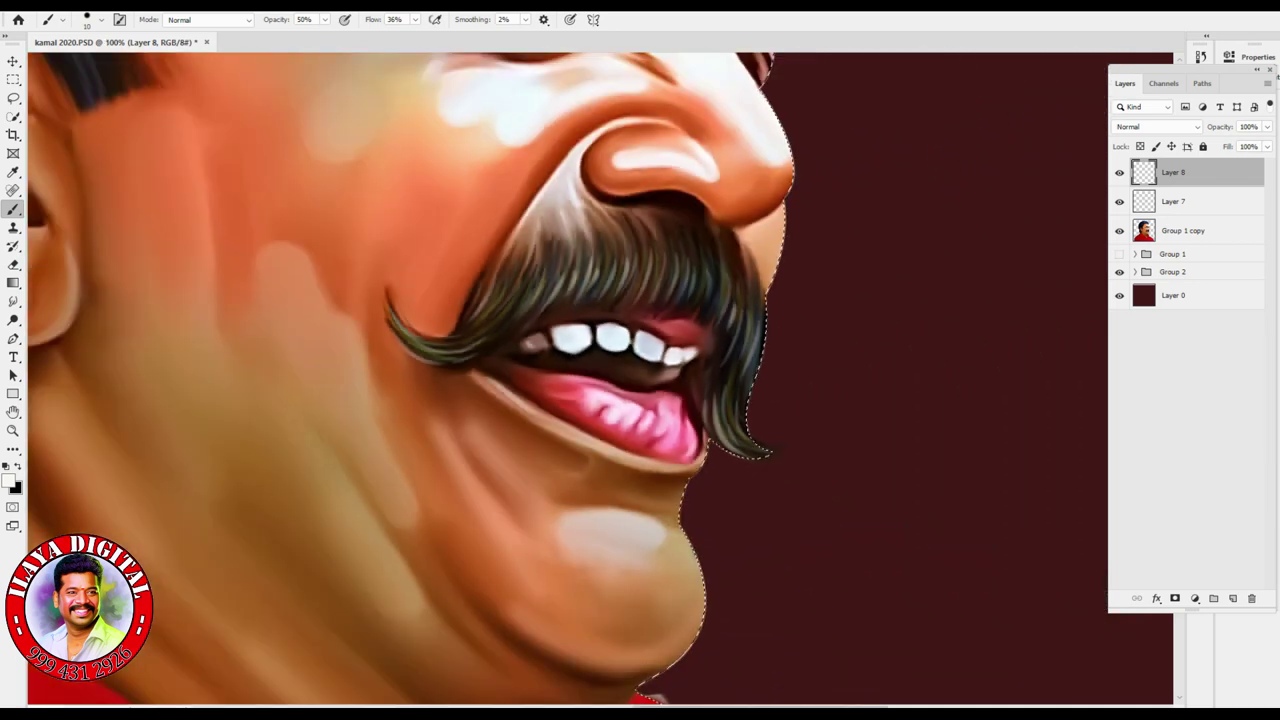
key("ctrl+plus")
key("ctrl+plus")
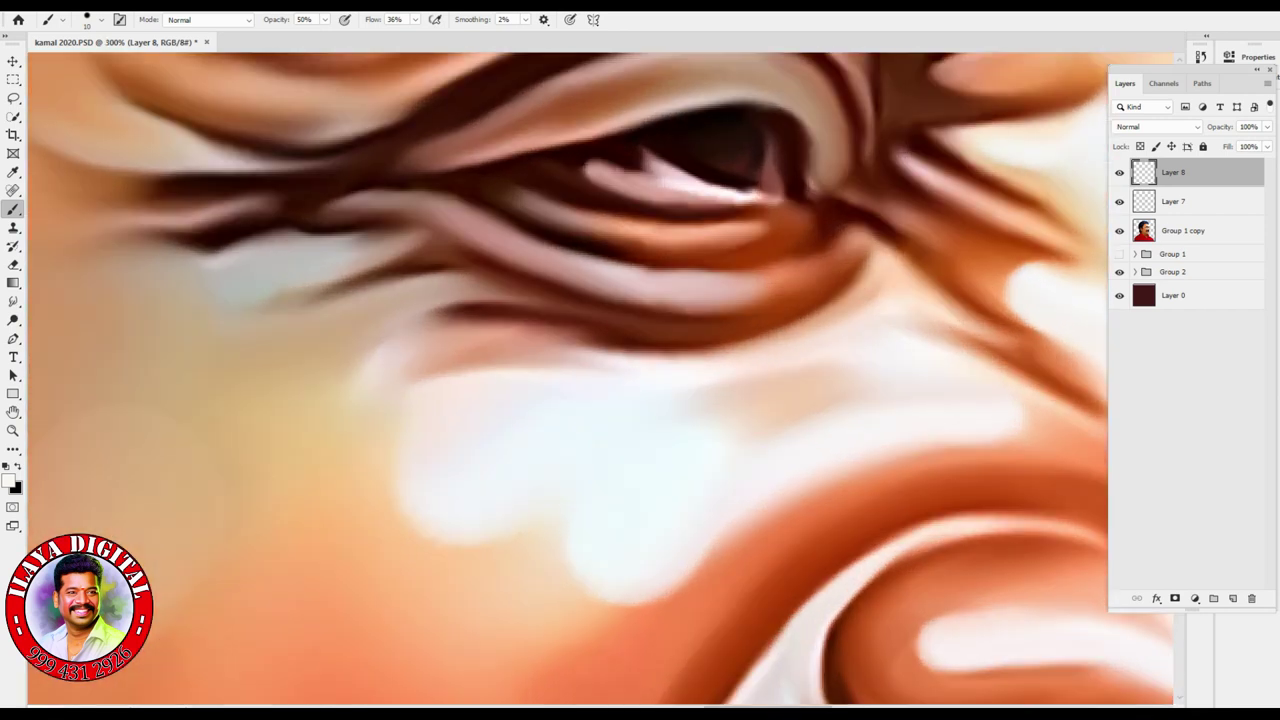
scroll(600, 380, "up", 4)
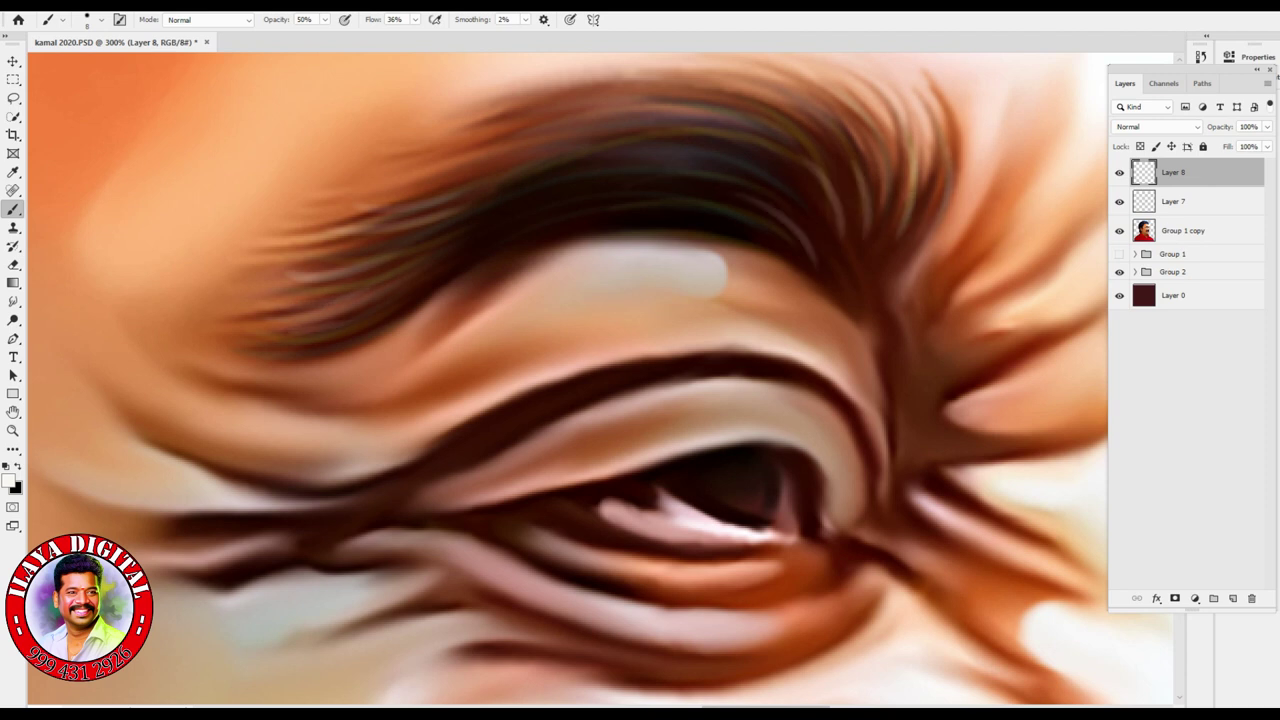
mouse_move(525, 216)
left_mouse_down()
mouse_move(656, 200)
mouse_move(678, 170)
left_mouse_up()
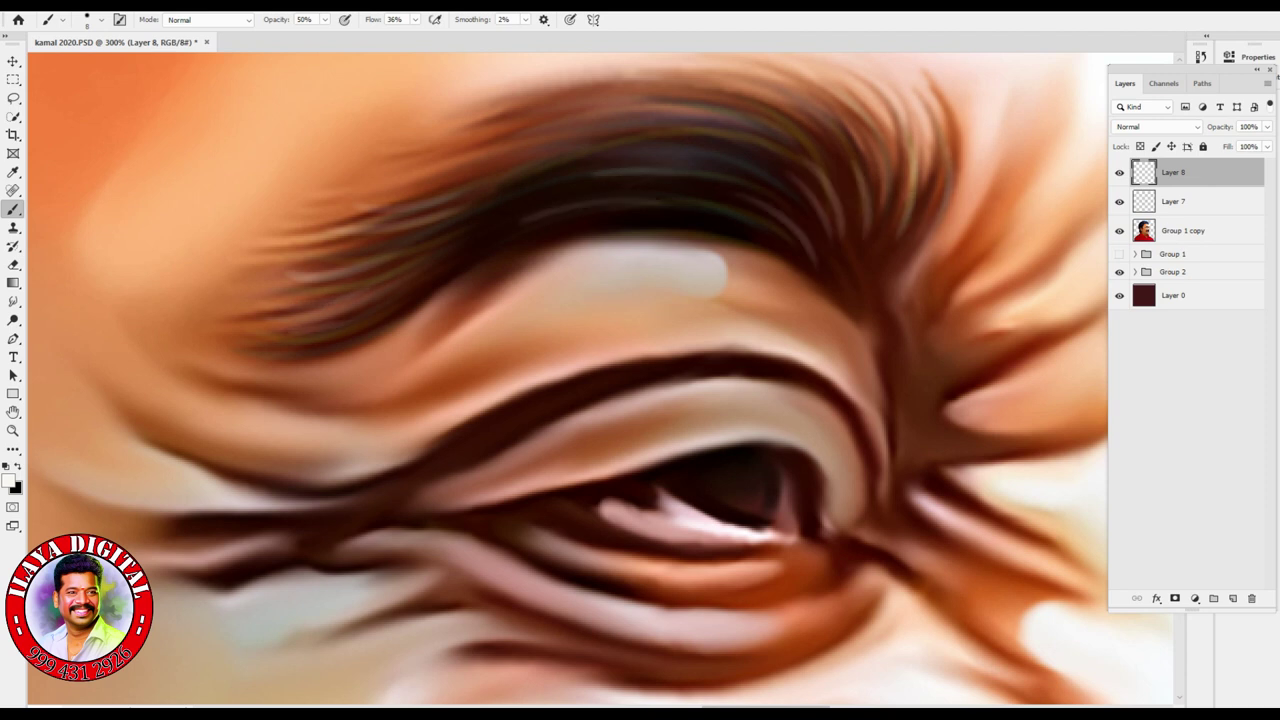
left_click_drag(1000, 400, 352, 380)
mouse_move(512, 372)
left_mouse_down()
mouse_move(632, 290)
mouse_move(568, 348)
left_mouse_up()
left_click_drag(540, 390, 614, 364)
left_click_drag(522, 330, 630, 250)
left_click_drag(500, 400, 700, 430)
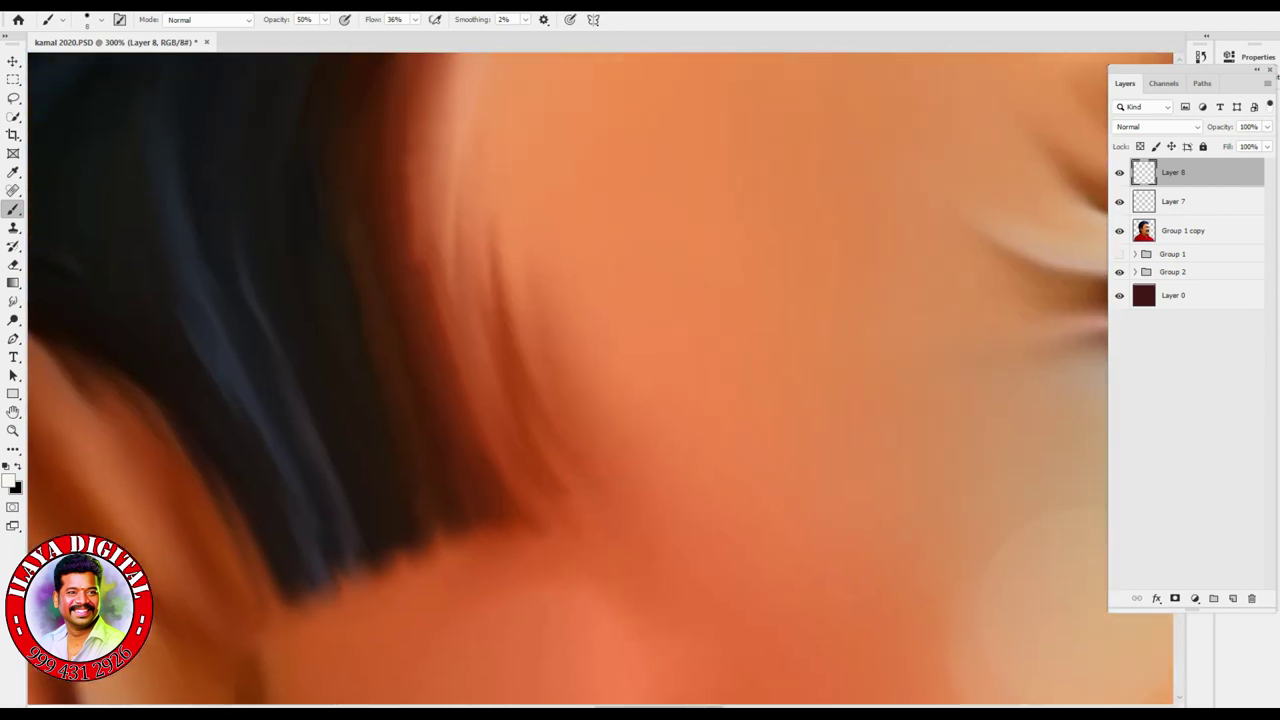
- Set the foreground colour to the pale blue #b1cef1 for the head hair highlights
scroll(560, 537, "down", 5)
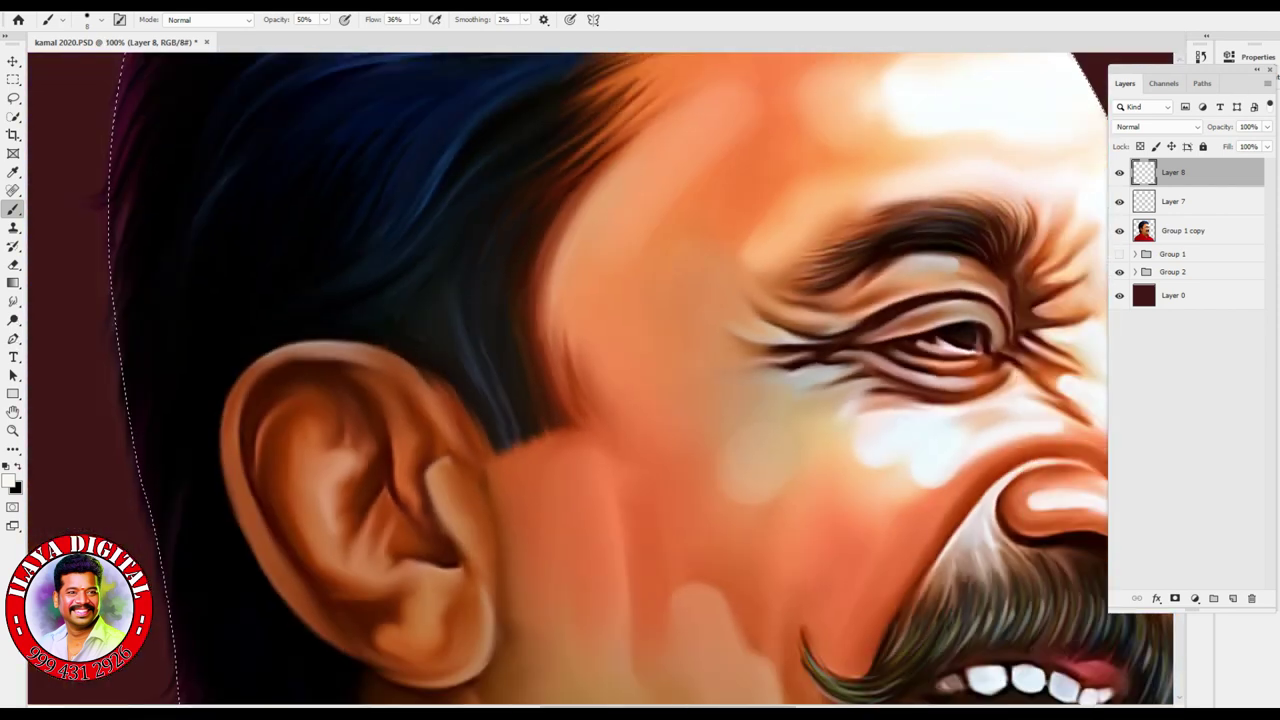
scroll(560, 537, "up", 3)
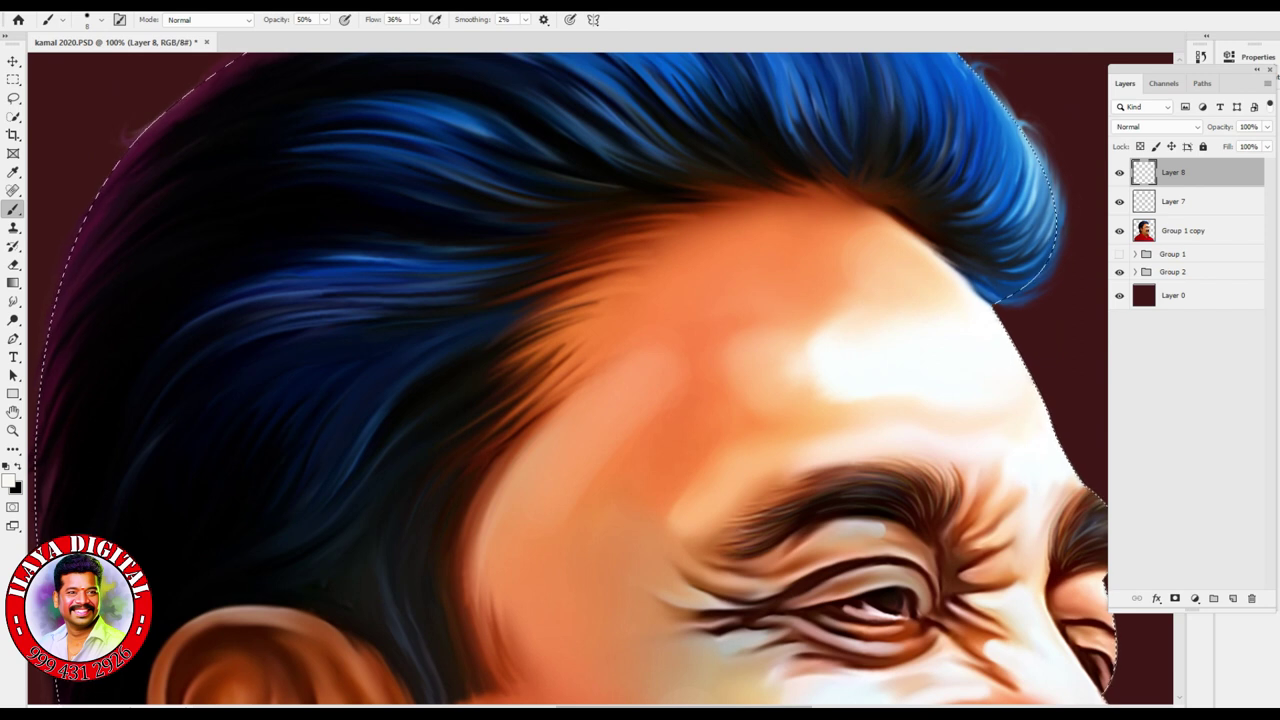
key("ctrl+plus")
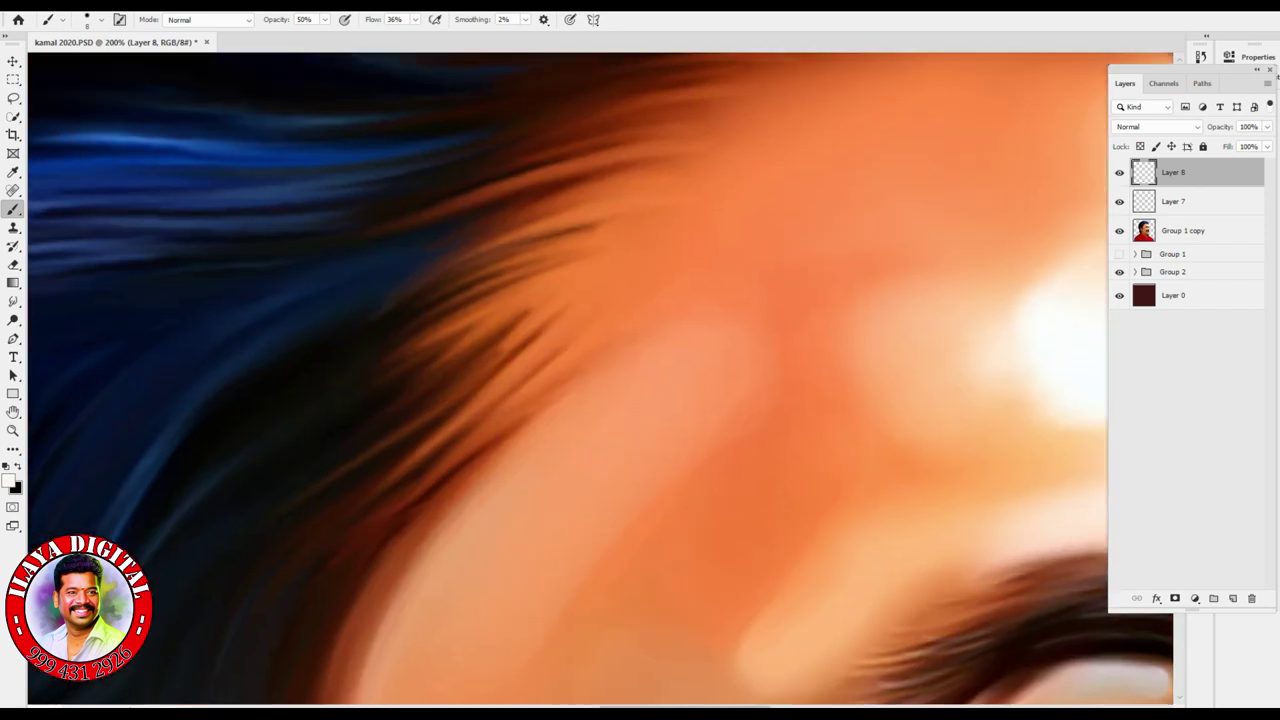
scroll(600, 380, "up", 5)
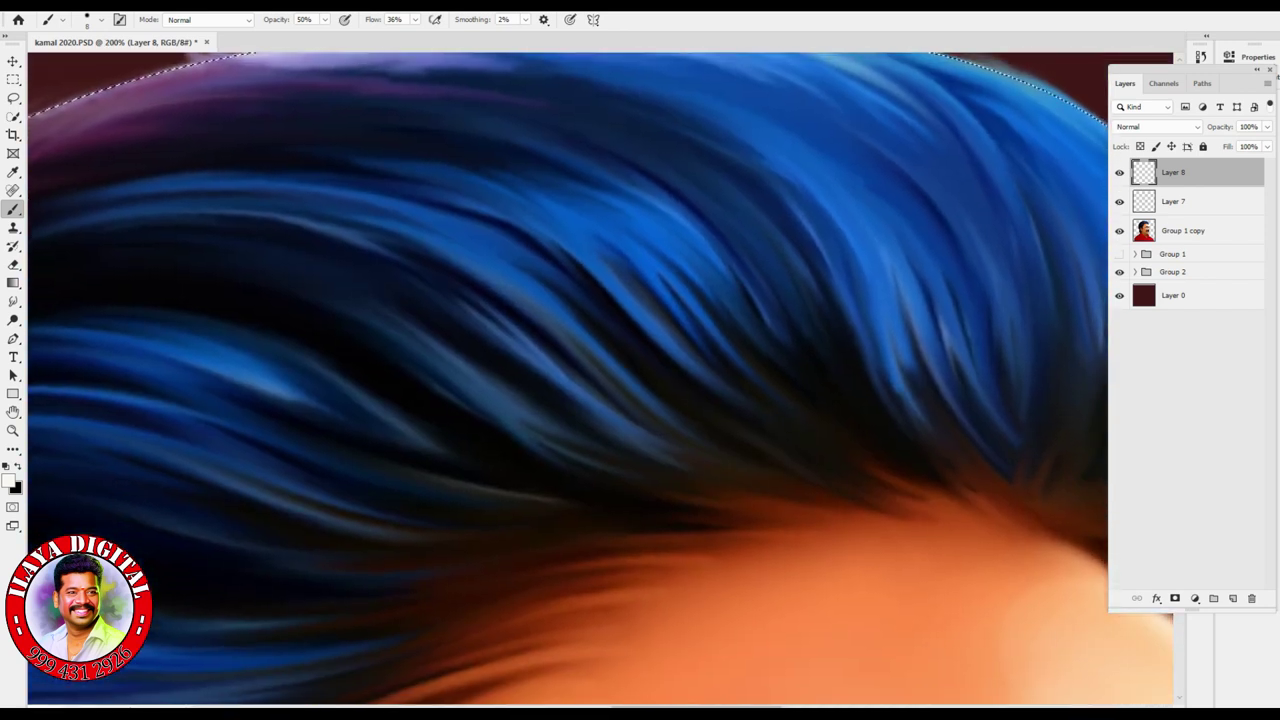
left_click(11, 482)
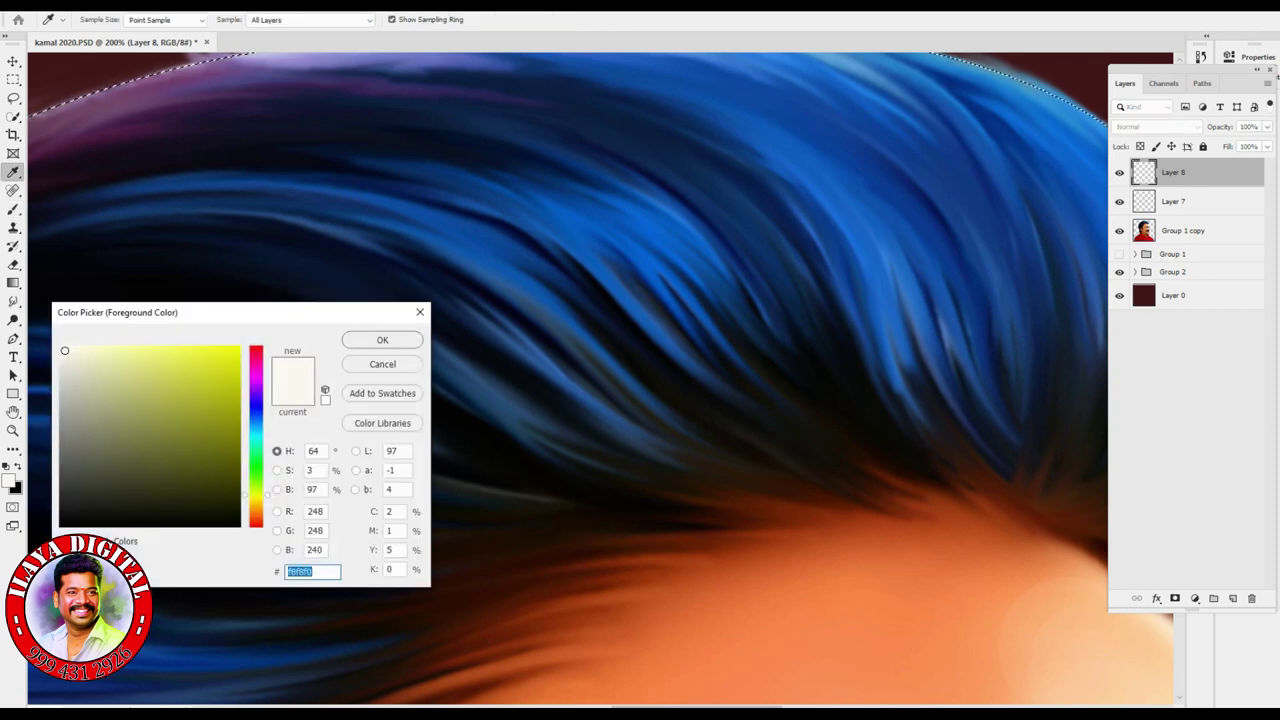
type("0b5dc1")
left_click(123, 365)
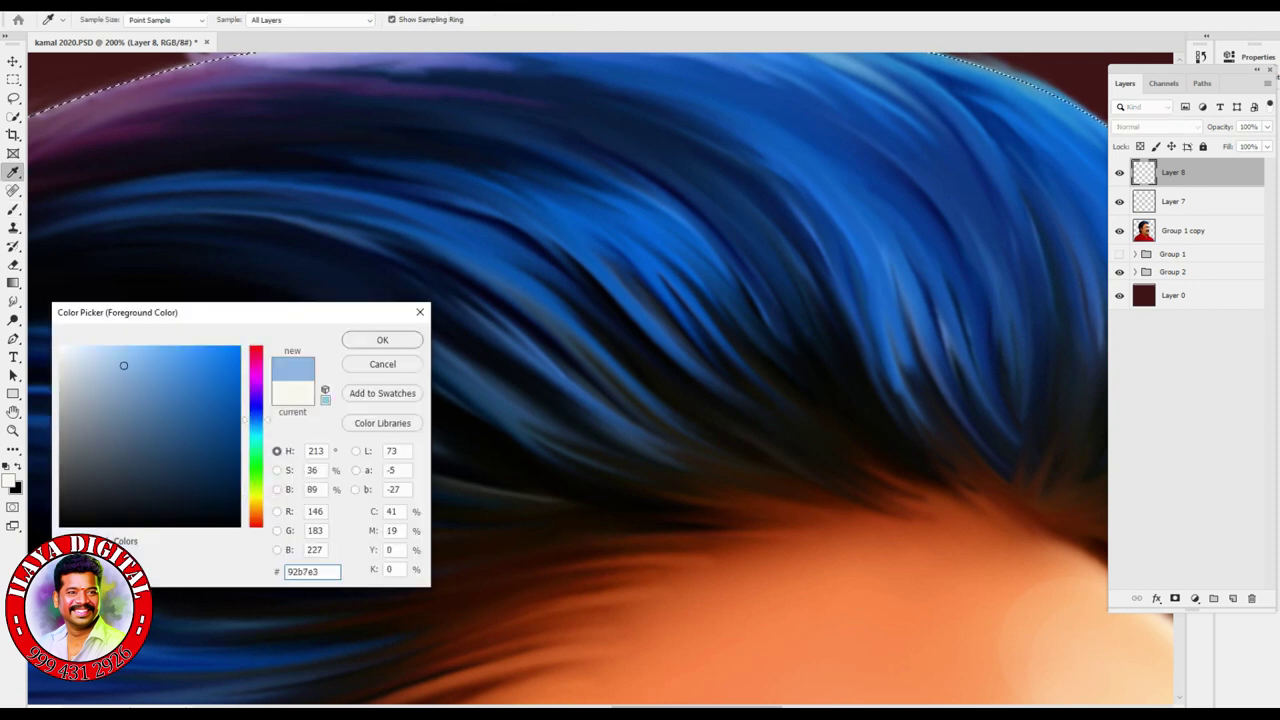
type("b2cff2")
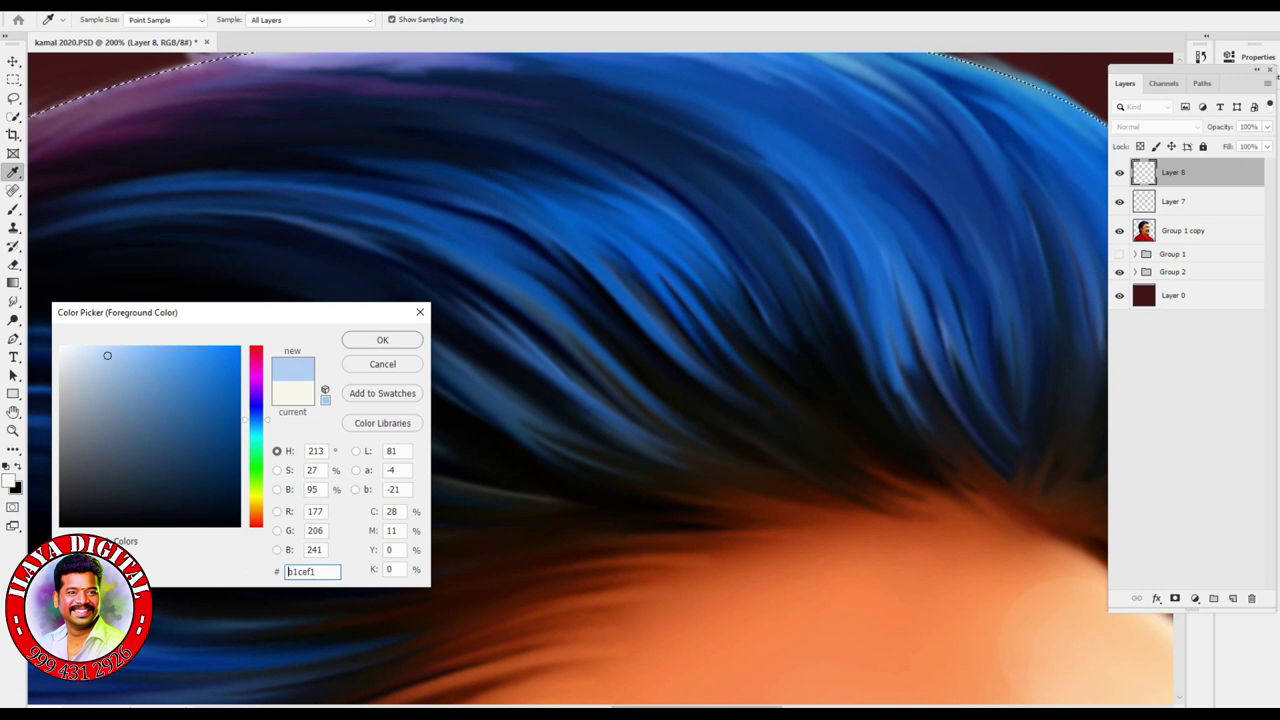
key("Return")
key("b")
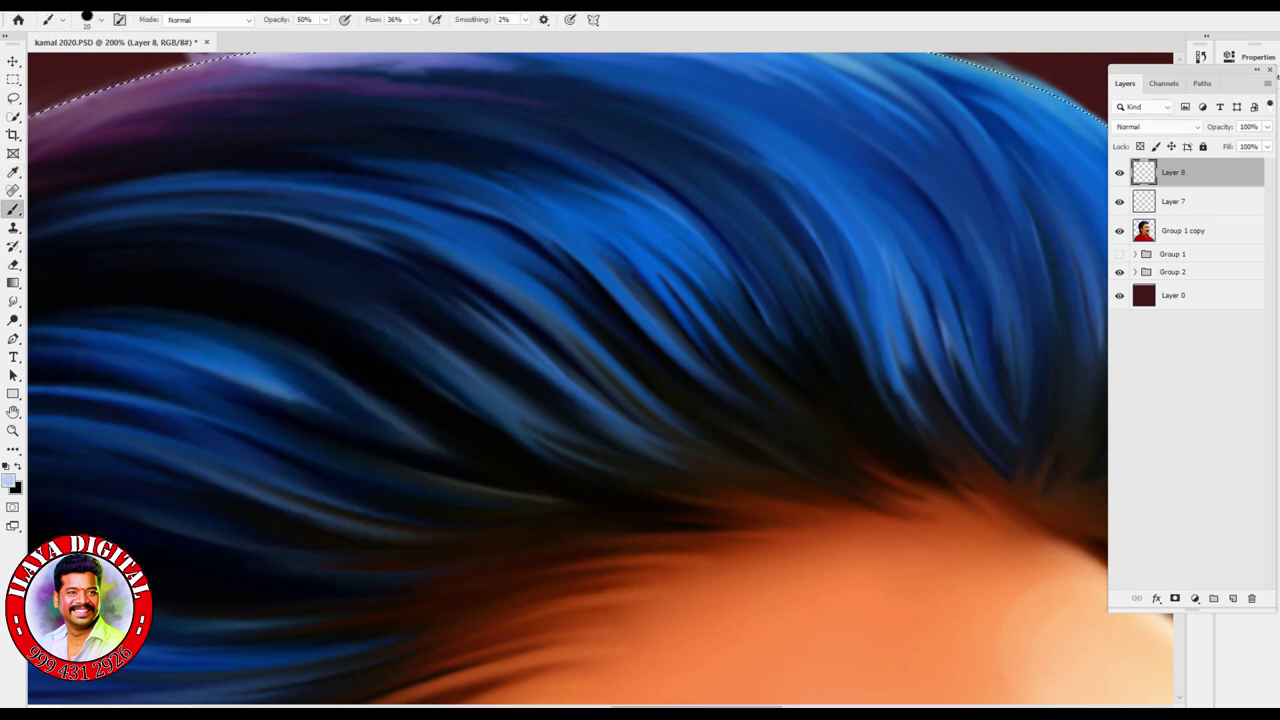
- Paint pale blue highlight strokes on the swept-back hair above the forehead with a 25 px brush, undoing the unsuitable ones
left_click_drag(170, 246, 494, 452)
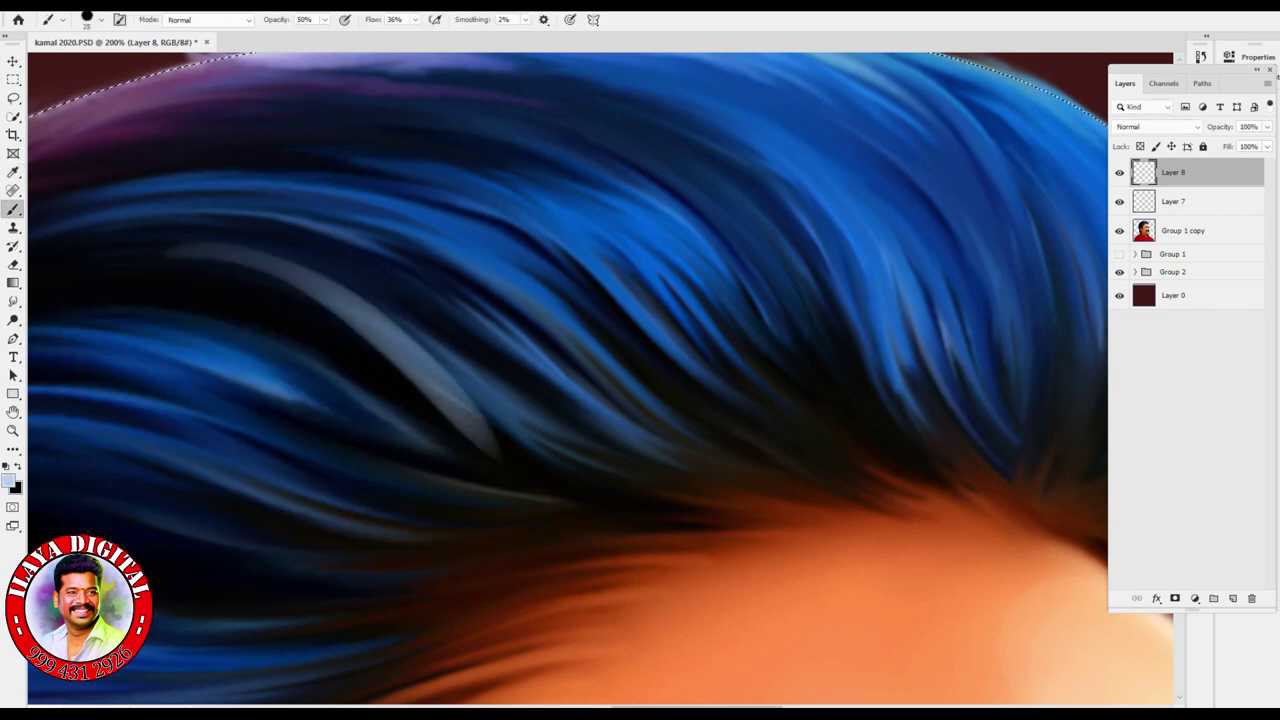
key("ctrl+z")
left_click_drag(298, 290, 622, 464)
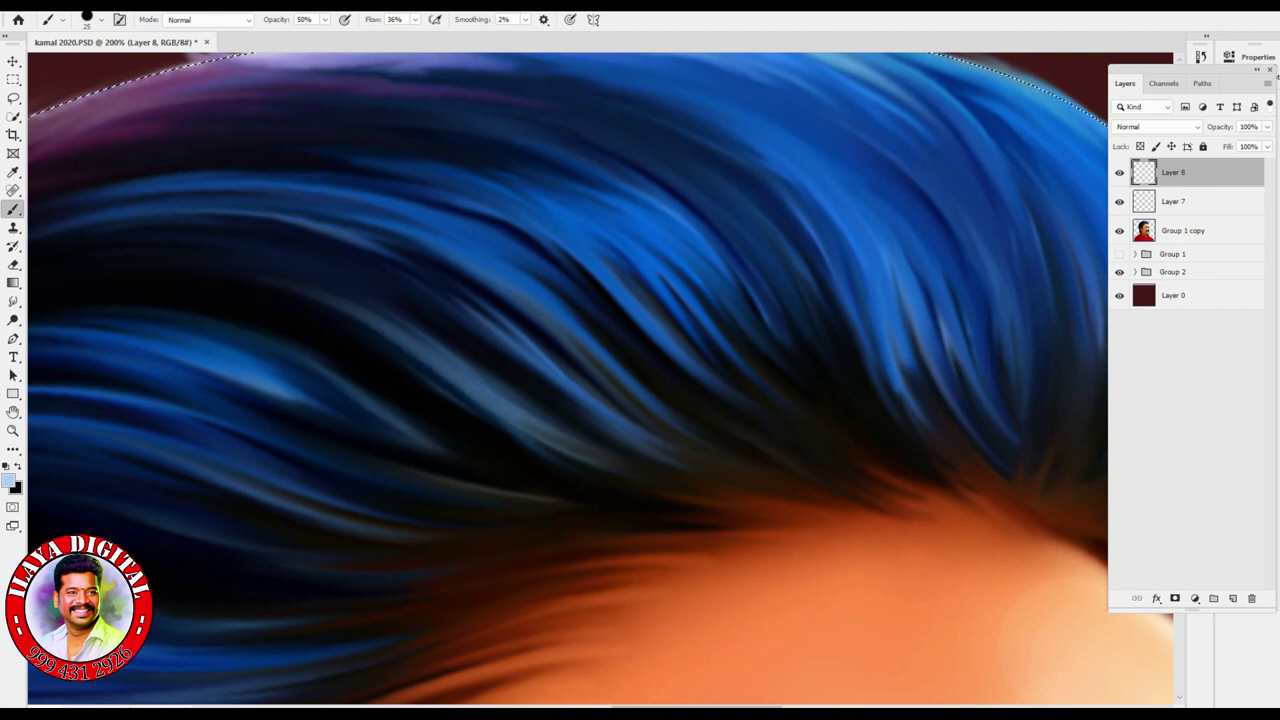
left_click_drag(382, 274, 644, 450)
key("ctrl+z")
left_click_drag(390, 345, 590, 470)
key("ctrl+z")
key("ctrl+z")
key("ctrl+z")
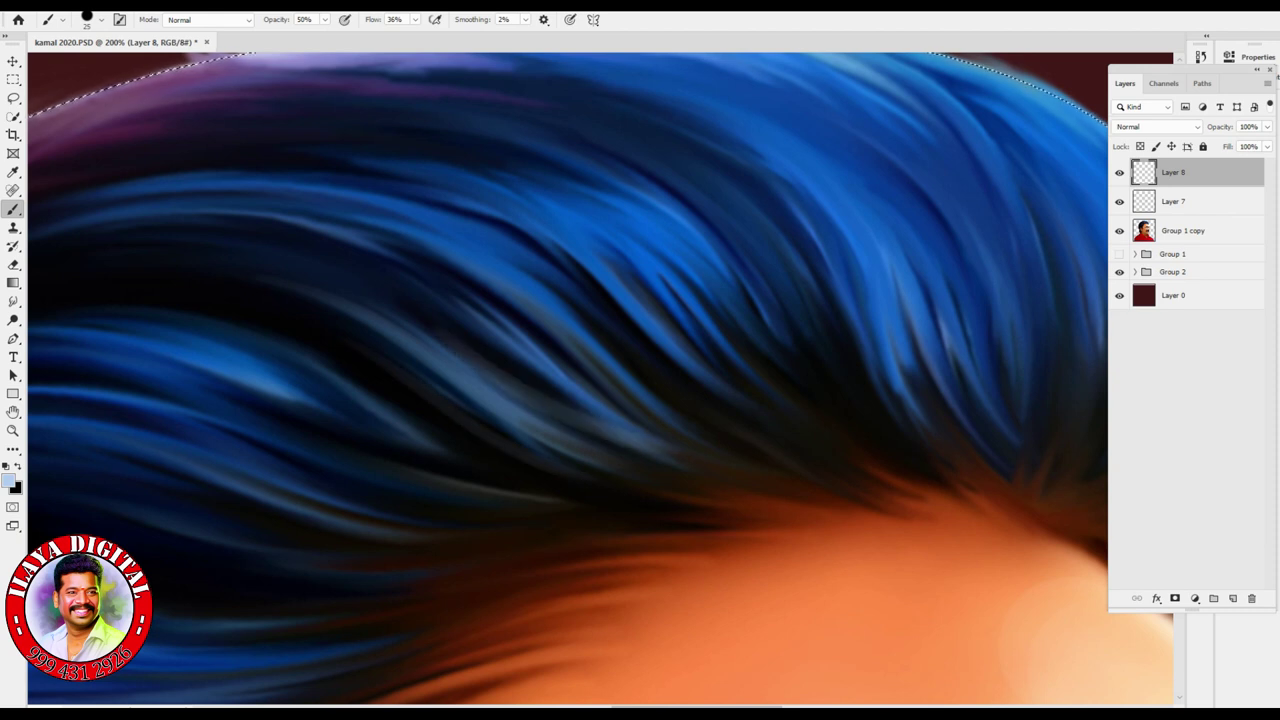
- Paint long curved pale blue highlight strokes through the hair locks beside and above the temple
scroll(567, 380, "down", 3)
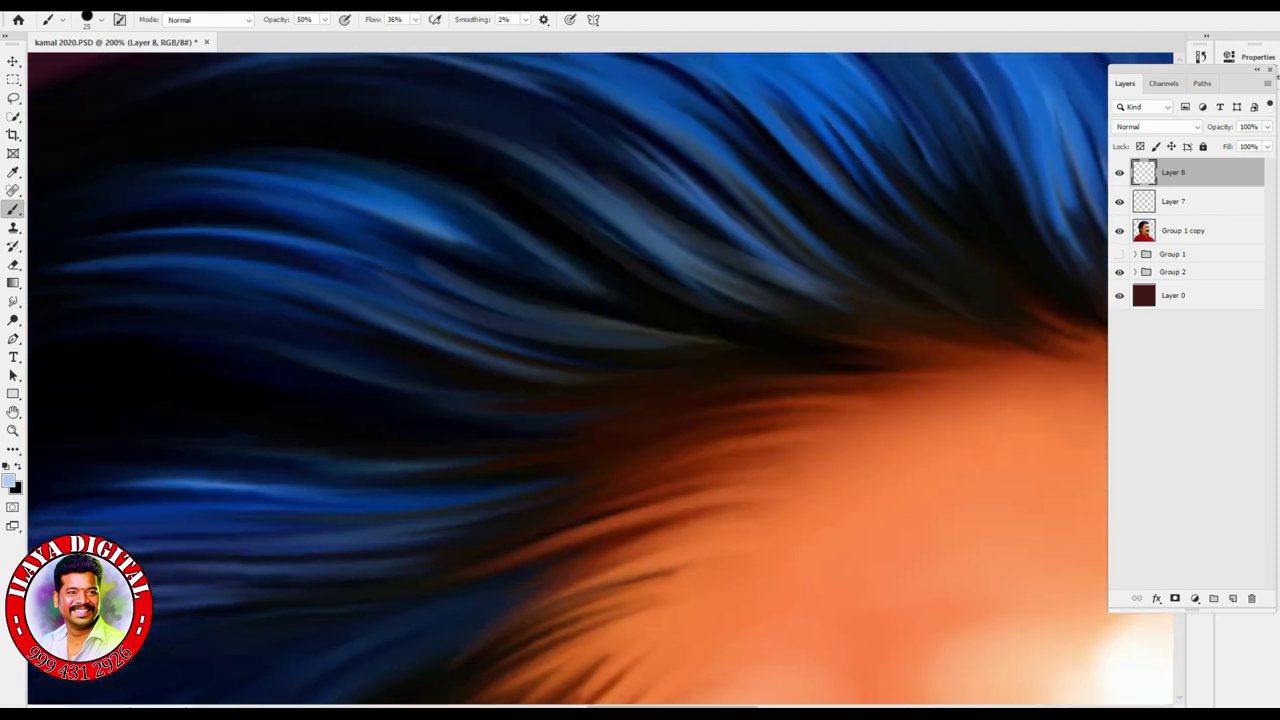
scroll(567, 380, "down", 2)
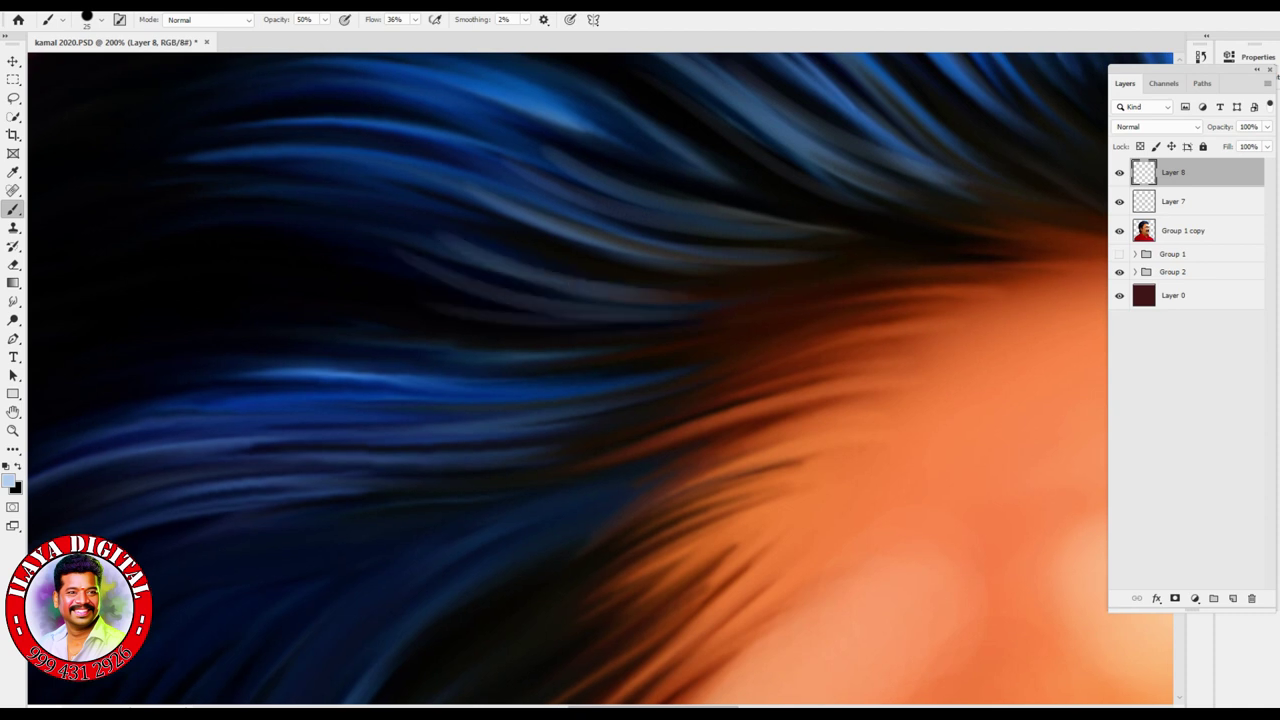
scroll(567, 380, "up", 3)
left_click_drag(165, 462, 502, 322)
left_click_drag(212, 464, 542, 366)
mouse_move(204, 548)
left_mouse_down()
mouse_move(524, 384)
mouse_move(836, 360)
left_mouse_up()
left_click_drag(176, 480, 368, 366)
mouse_move(180, 416)
left_mouse_down()
mouse_move(278, 338)
mouse_move(530, 284)
left_mouse_up()
left_click_drag(712, 272, 864, 256)
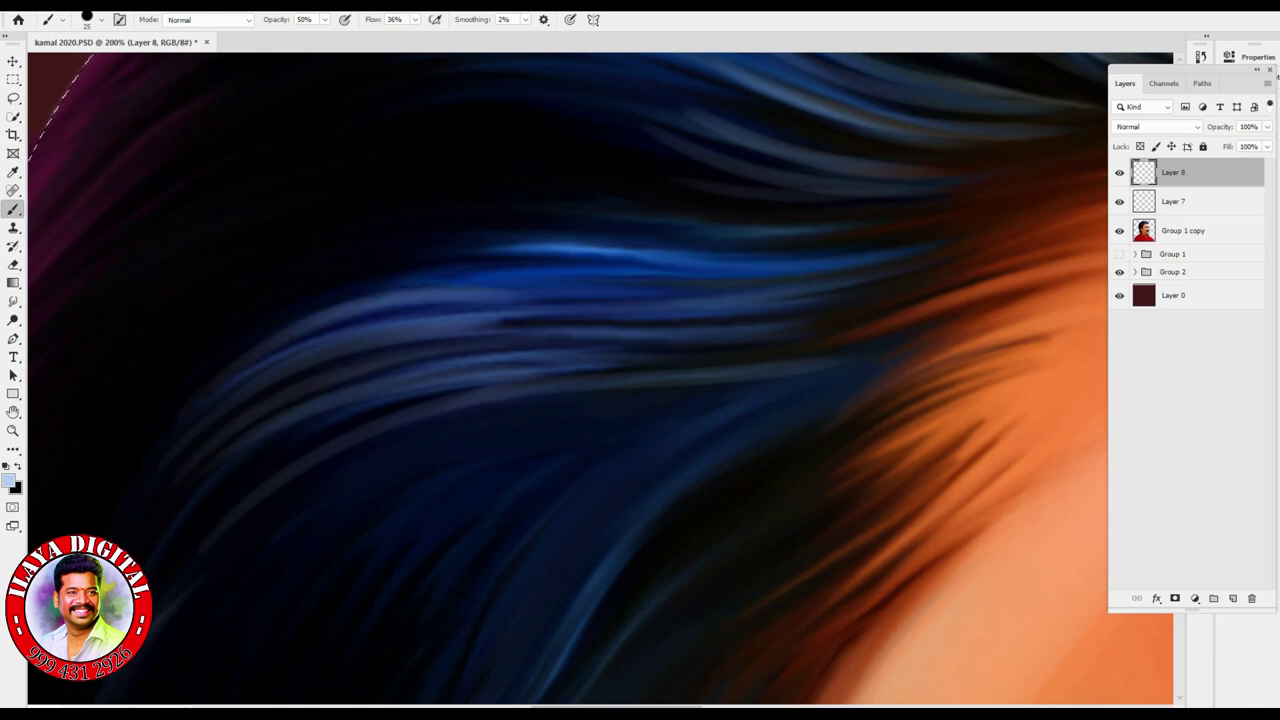
left_click_drag(578, 304, 908, 264)
left_click_drag(594, 334, 864, 300)
- Add curved pale blue strokes across the dark gap between the upper and lower side hair locks
scroll(568, 380, "up", 5)
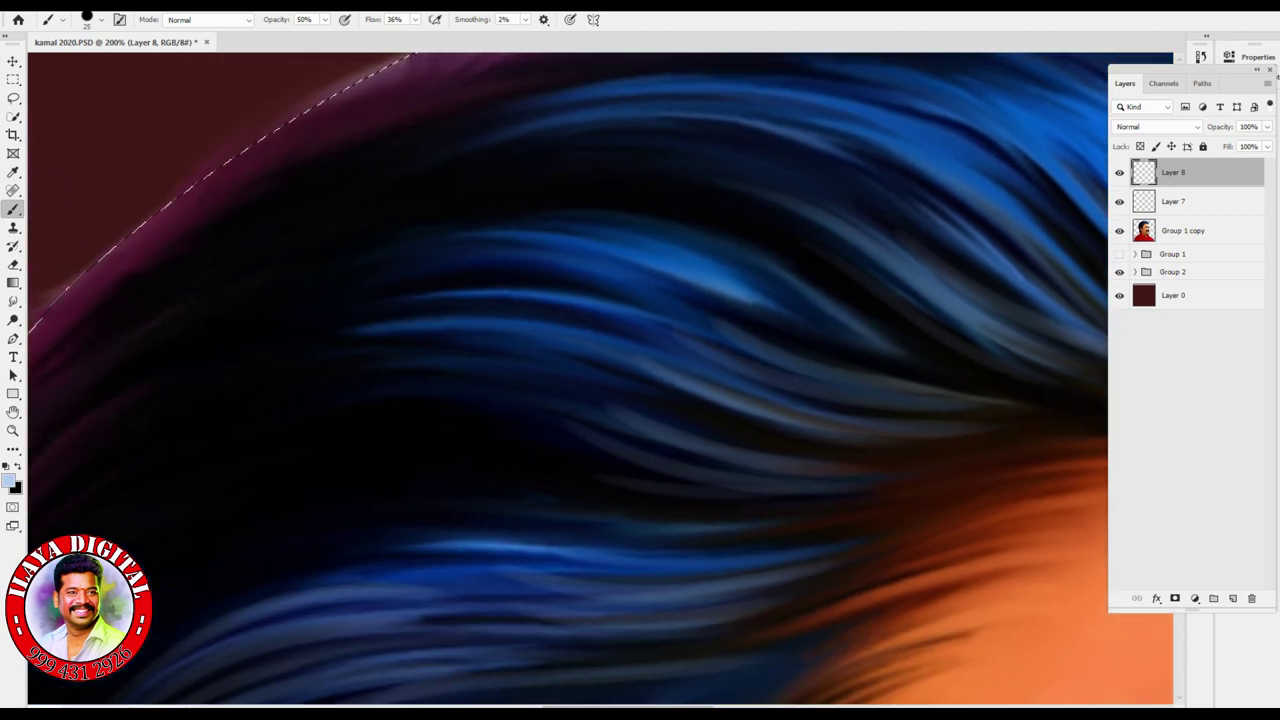
mouse_move(194, 478)
left_mouse_down()
mouse_move(278, 426)
mouse_move(580, 384)
left_mouse_up()
left_click_drag(292, 408, 582, 372)
left_click_drag(266, 390, 656, 352)
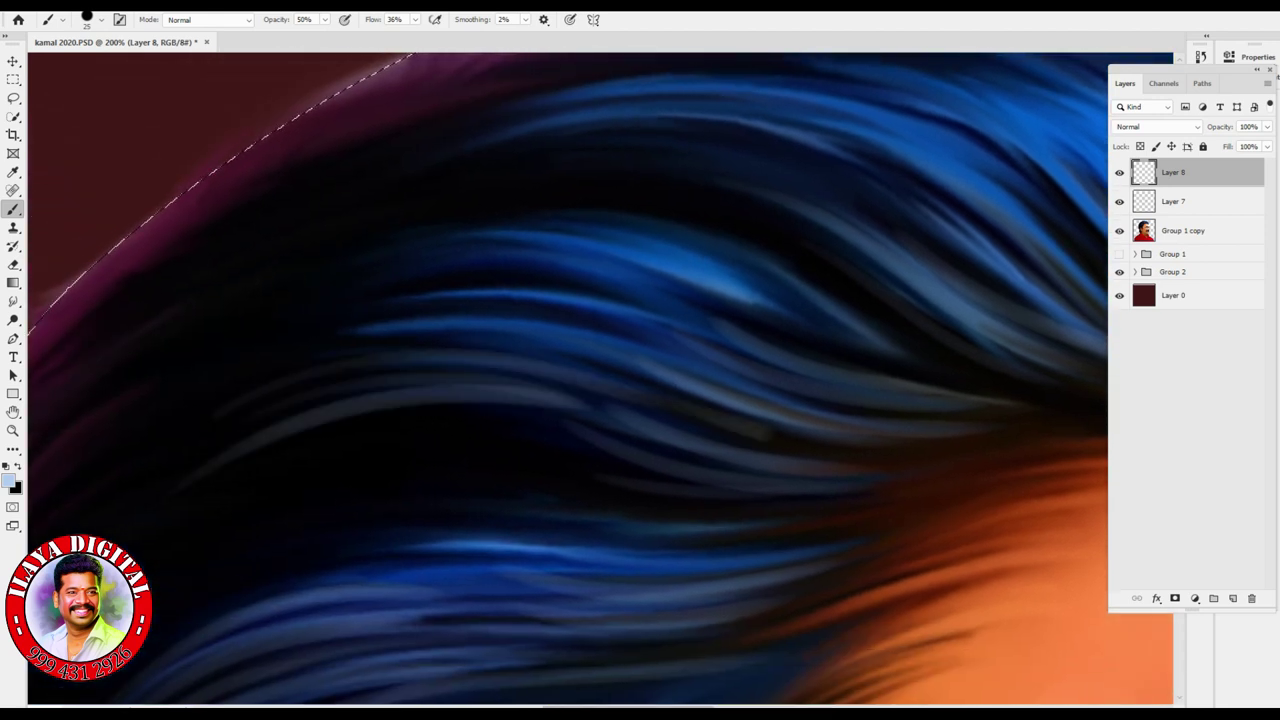
- Paint pale blue highlight strokes rising from the hairline through the dark roots of the front hair
scroll(568, 380, "right", 4)
scroll(568, 380, "up", 1)
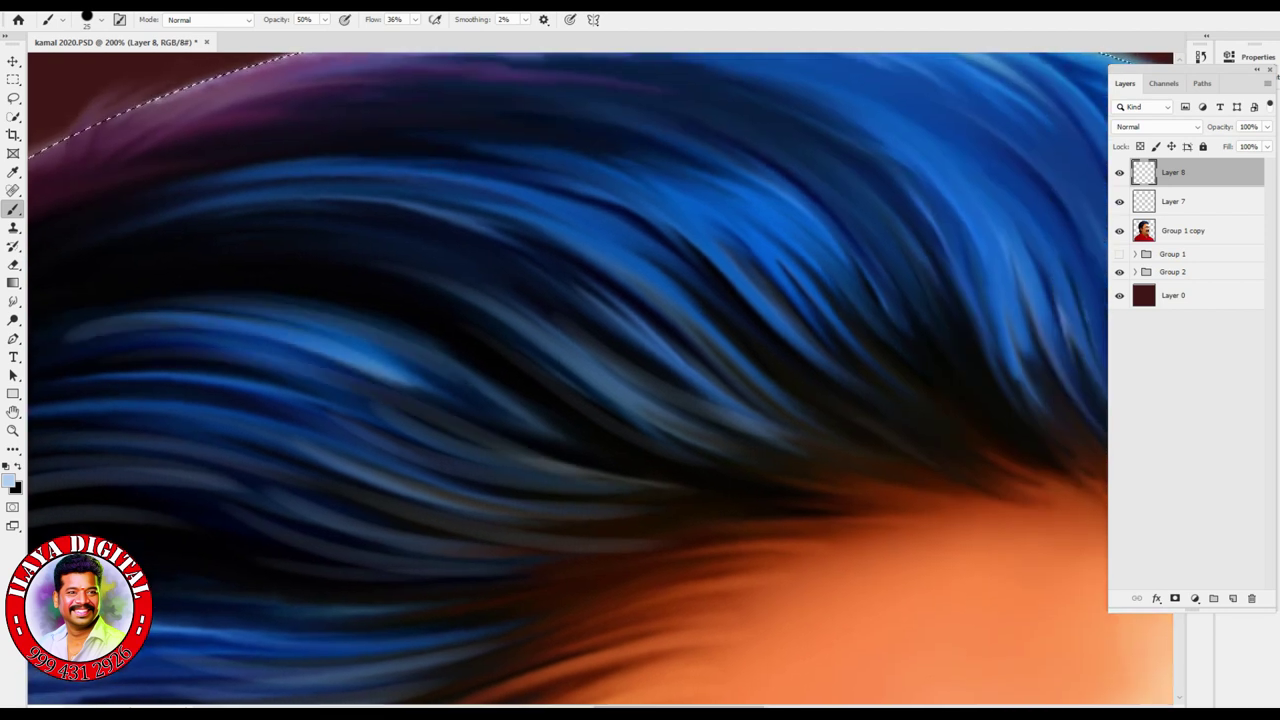
scroll(568, 380, "right", 4)
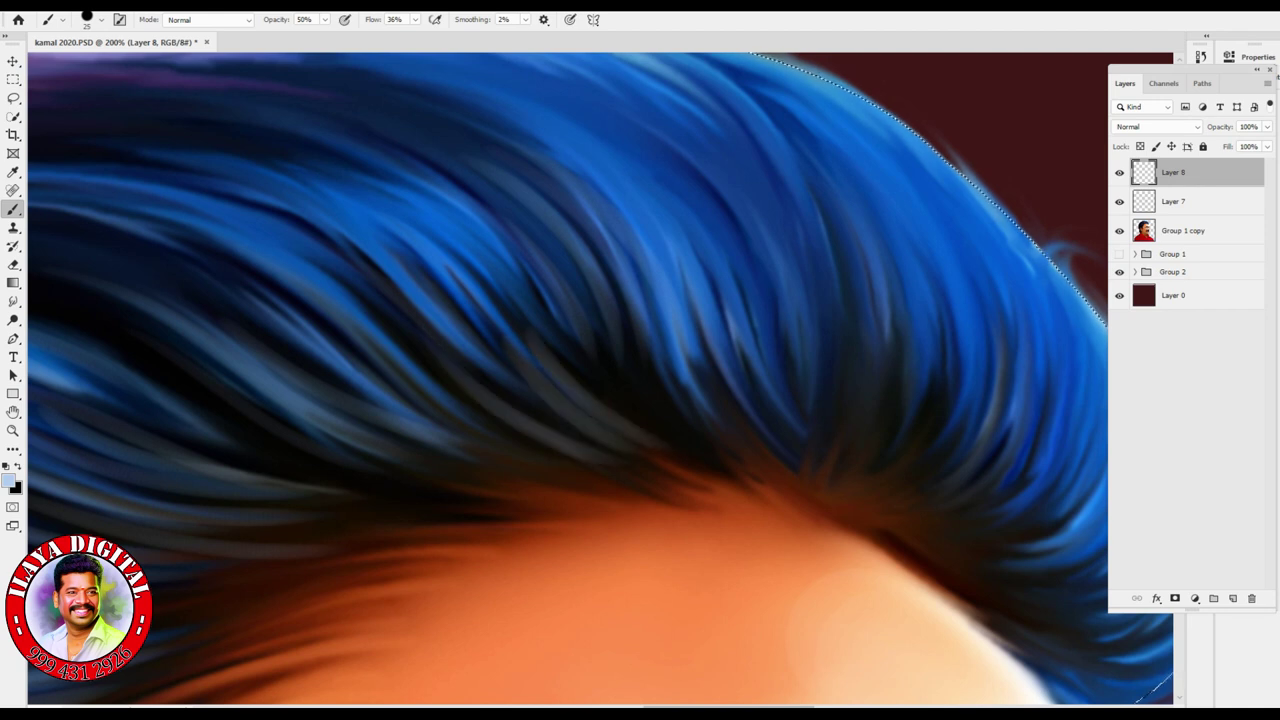
scroll(600, 380, "up", 3)
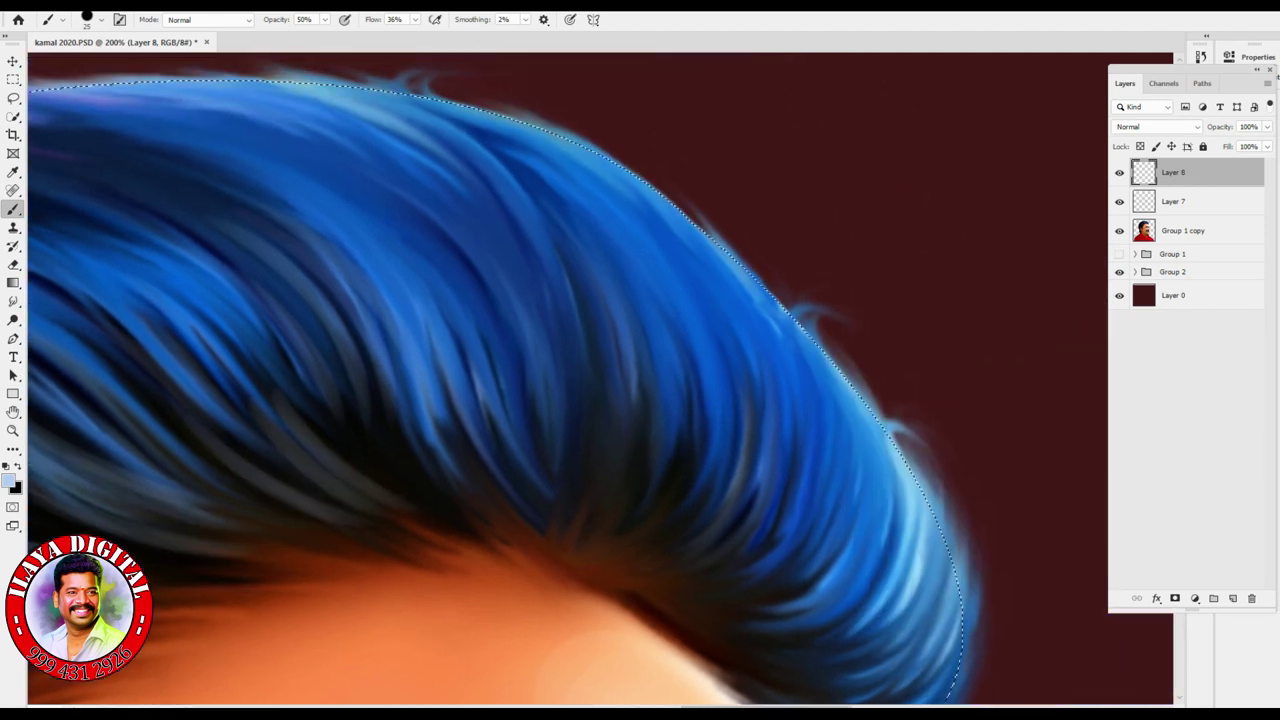
left_click_drag(515, 505, 585, 245)
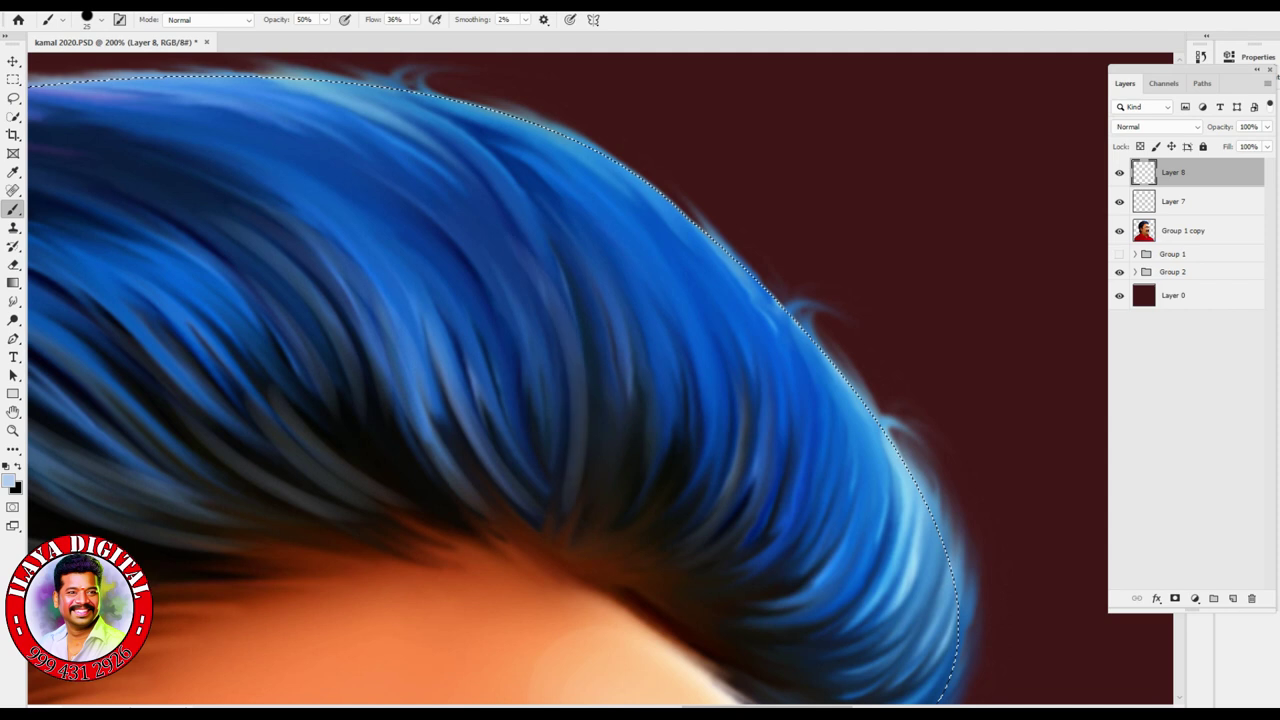
left_click_drag(540, 455, 608, 250)
left_click_drag(580, 445, 640, 255)
left_click_drag(636, 508, 686, 258)
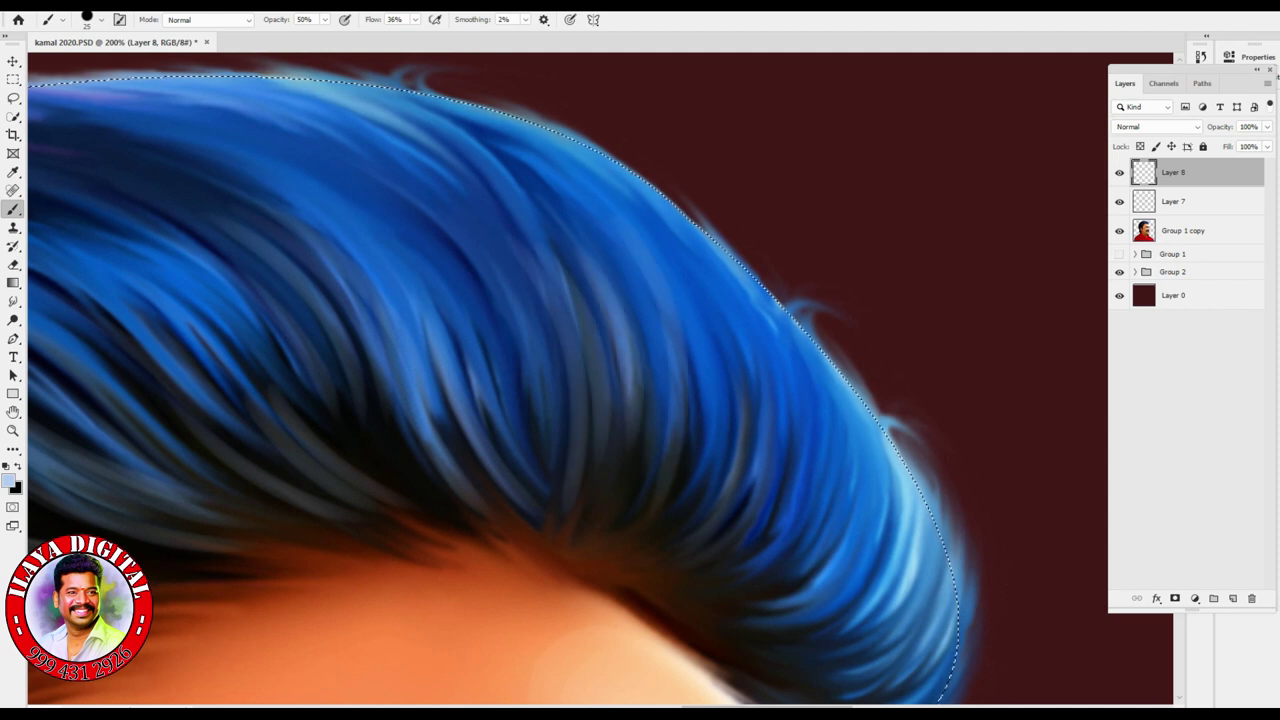
left_click_drag(676, 494, 714, 298)
left_click_drag(716, 510, 752, 336)
- Paint long pale blue strokes curving up through the middle of the swept-back front hair, undoing the unsuitable ones
left_click_drag(390, 390, 500, 172)
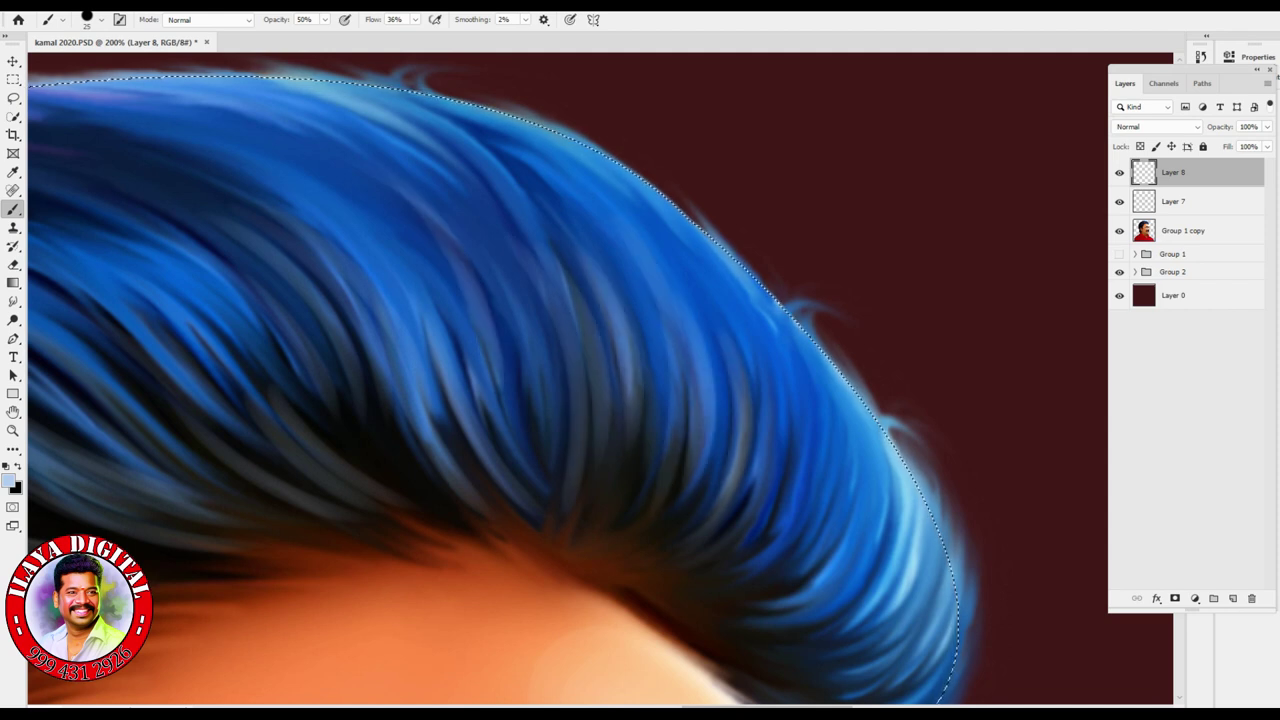
left_click_drag(334, 358, 496, 136)
key("ctrl+z")
key("ctrl+z")
left_click_drag(352, 346, 534, 150)
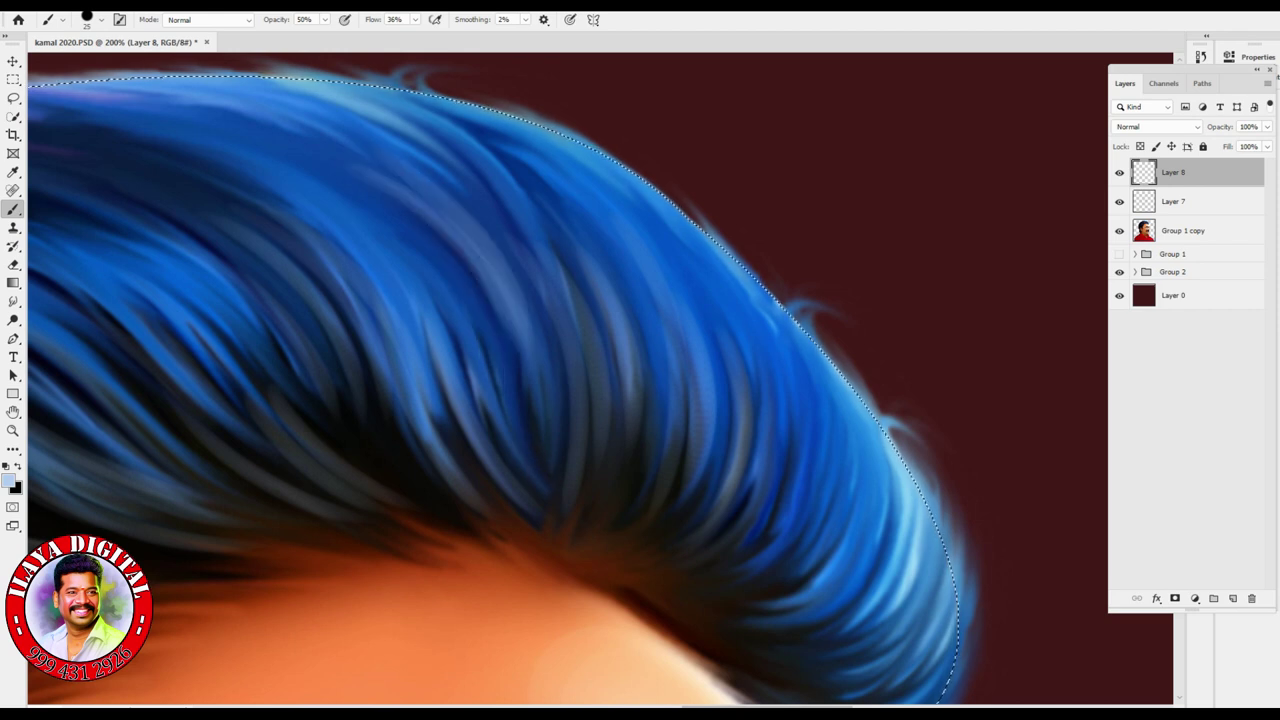
- Set the foreground colour to the medium blue #619ae5 and add strokes through the front hair with a 20 px brush, undoing the unsuitable one
left_click(10, 482)
type("1661c5")
key("ctrl+z")
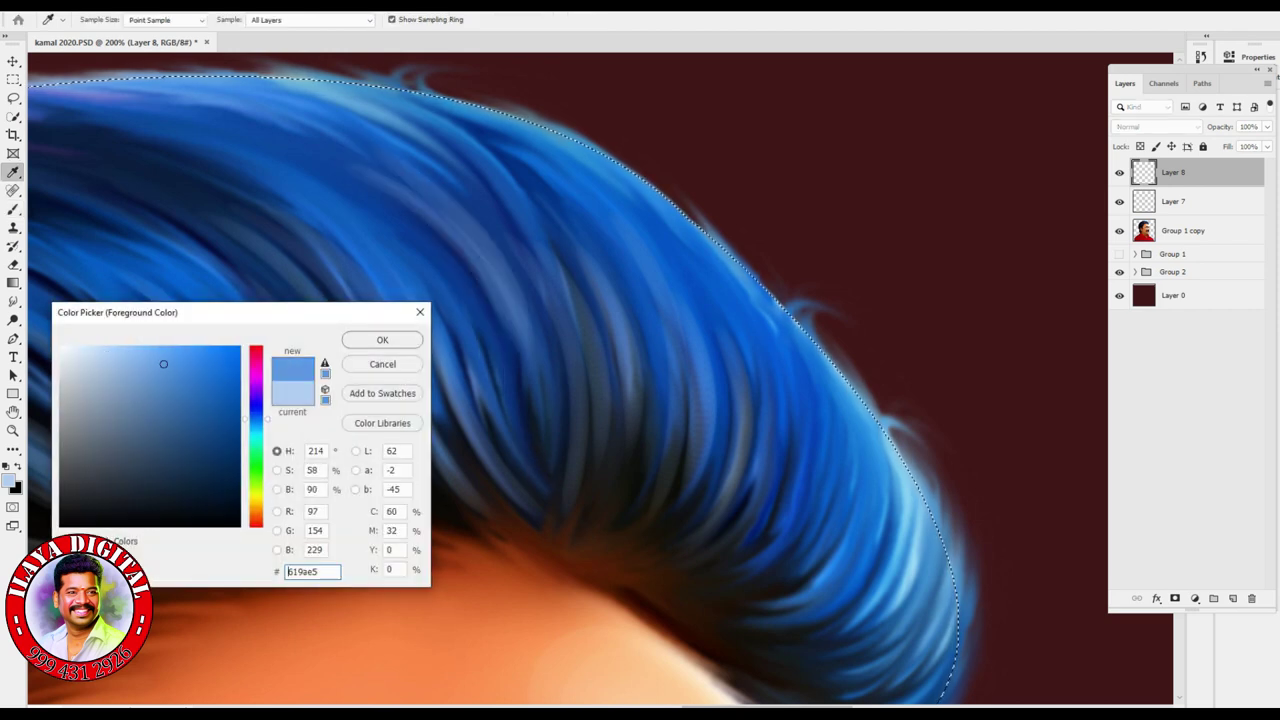
key("Return")
left_click_drag(446, 372, 554, 184)
left_click_drag(664, 334, 702, 266)
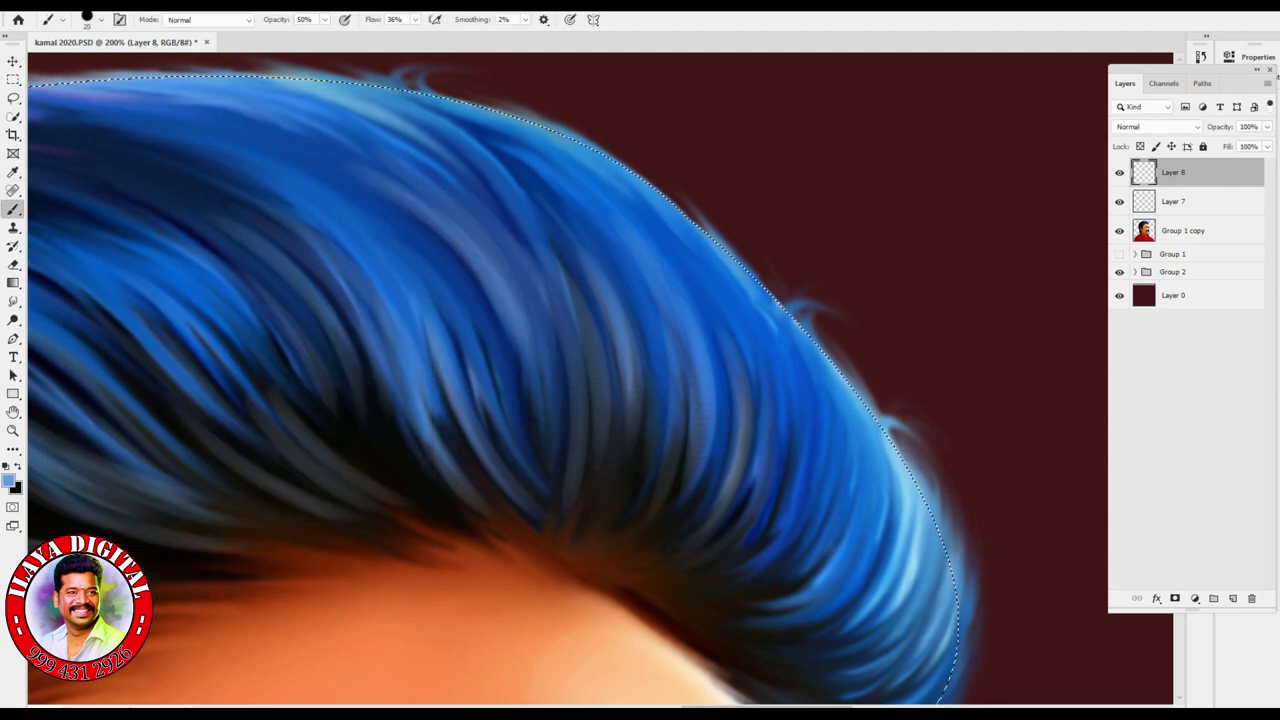
left_click_drag(830, 538, 680, 328)
key("ctrl+z")
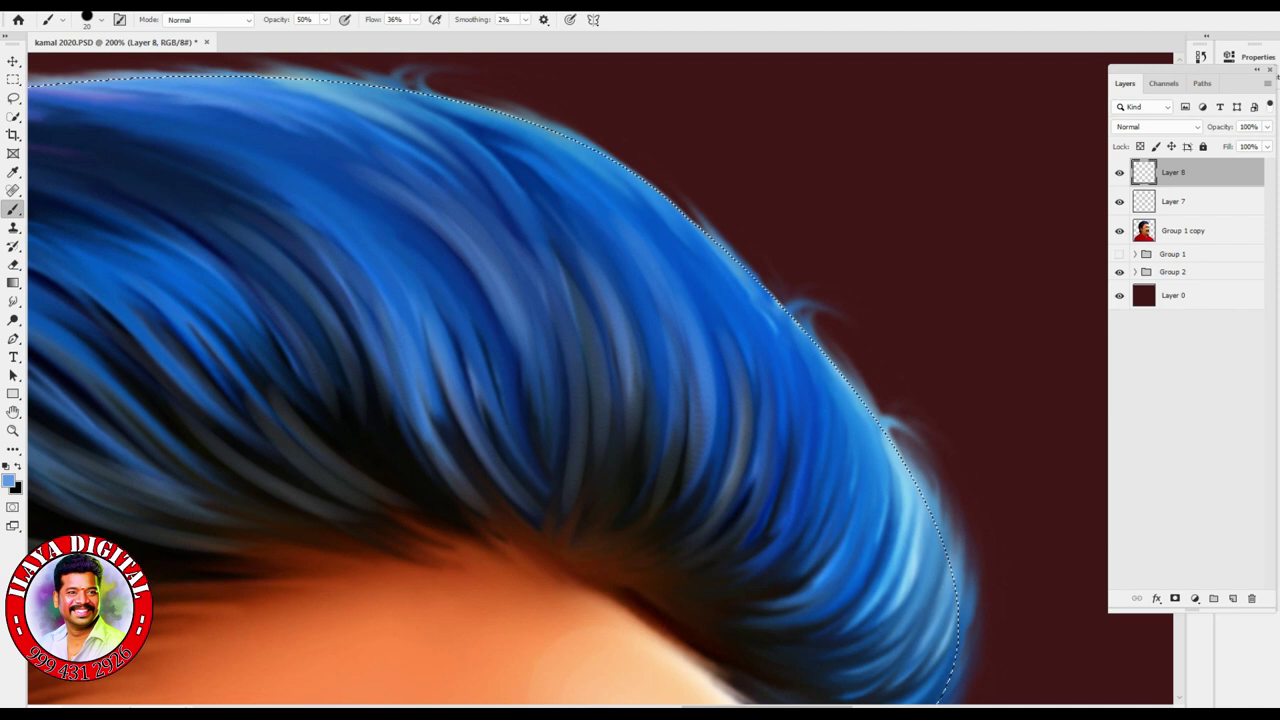
- Paint curved medium blue strokes through the dark side hair between the temple and the back of the head
scroll(600, 380, "down", 5)
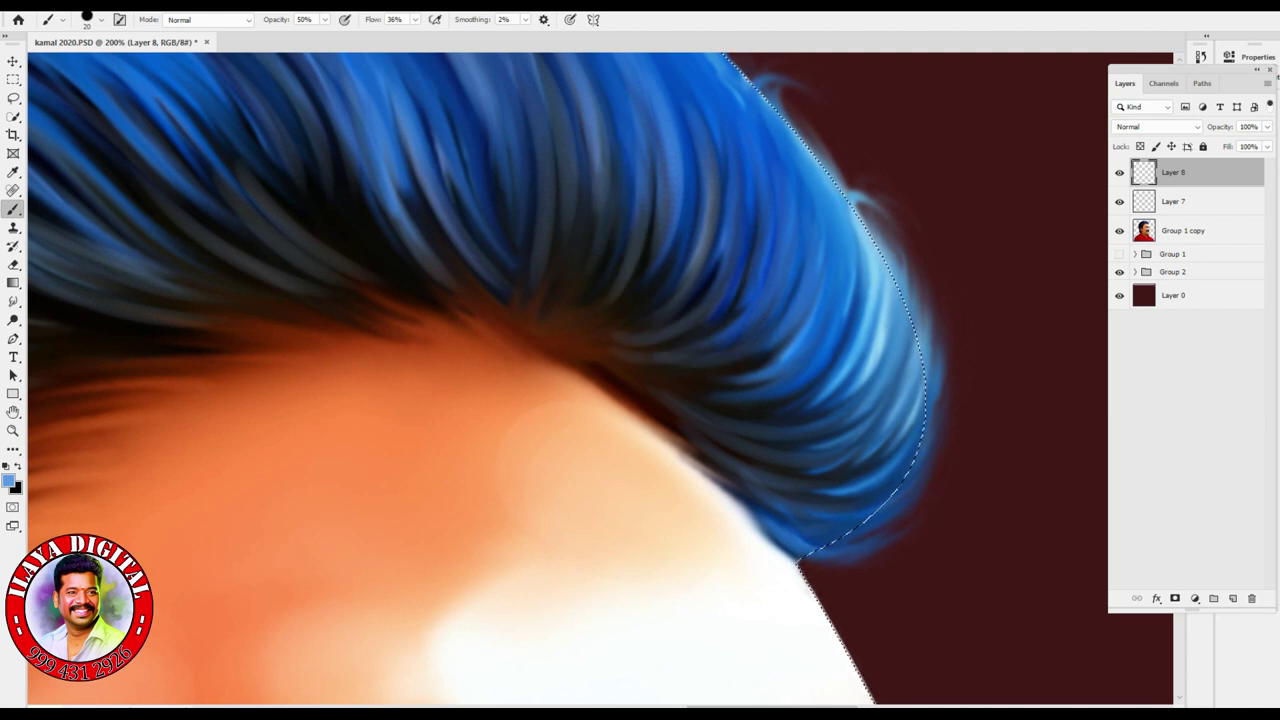
key("ctrl+d")
scroll(600, 380, "left", 3)
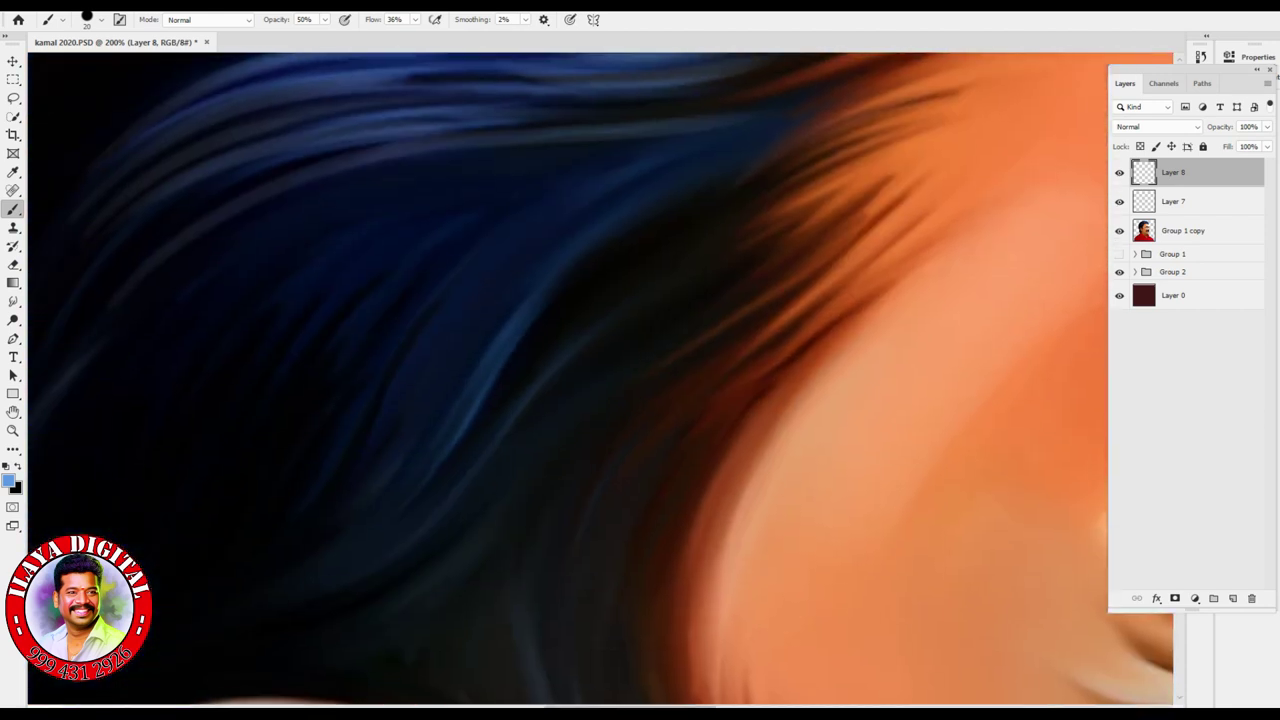
mouse_move(154, 416)
left_mouse_down()
mouse_move(246, 298)
mouse_move(384, 226)
left_mouse_up()
left_click_drag(214, 384, 428, 234)
left_click_drag(242, 416, 554, 190)
mouse_move(154, 356)
left_mouse_down()
mouse_move(410, 190)
mouse_move(488, 172)
left_mouse_up()
mouse_move(374, 410)
left_mouse_down()
mouse_move(630, 178)
mouse_move(686, 166)
left_mouse_up()
left_click_drag(422, 396, 704, 170)
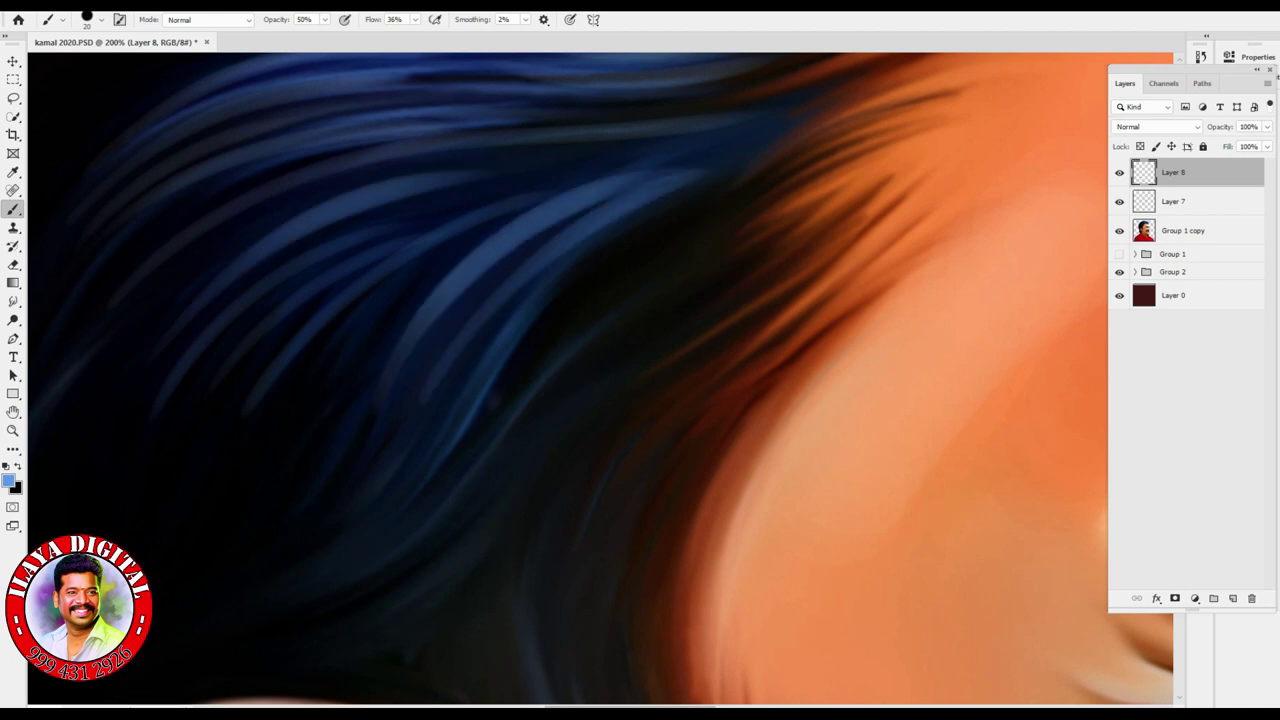
left_click_drag(492, 398, 762, 184)
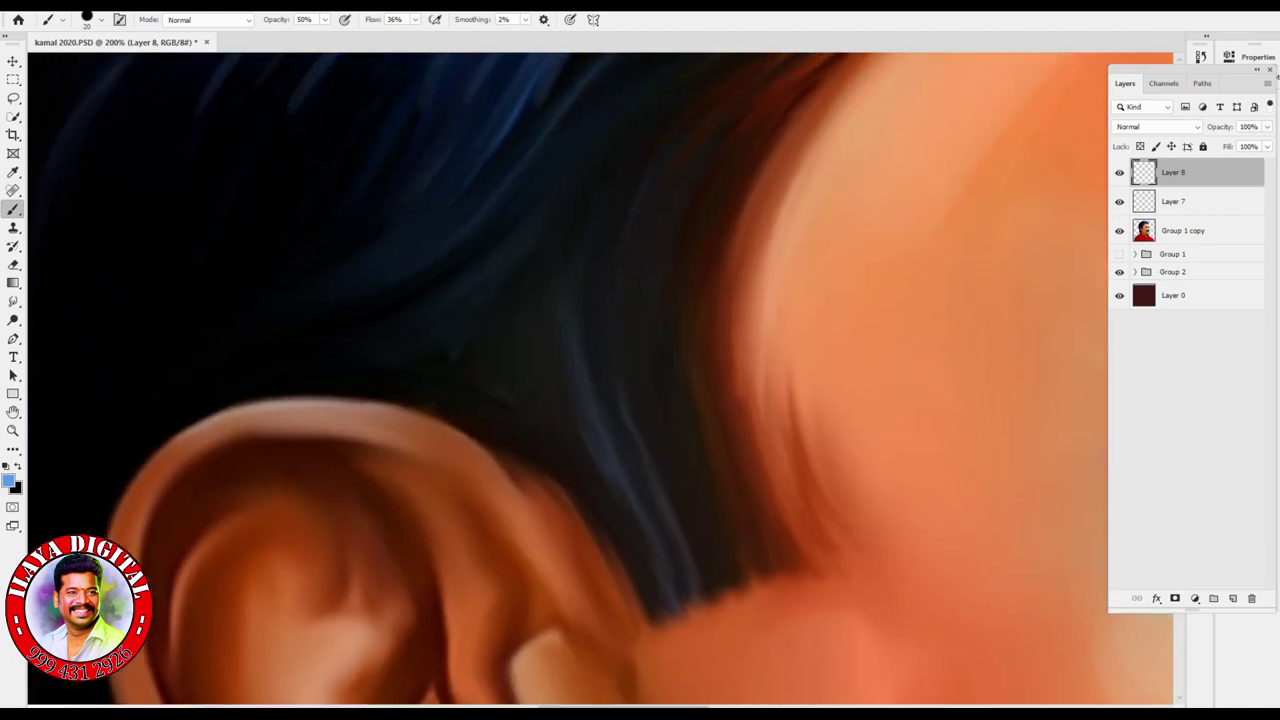
left_click_drag(355, 340, 598, 146)
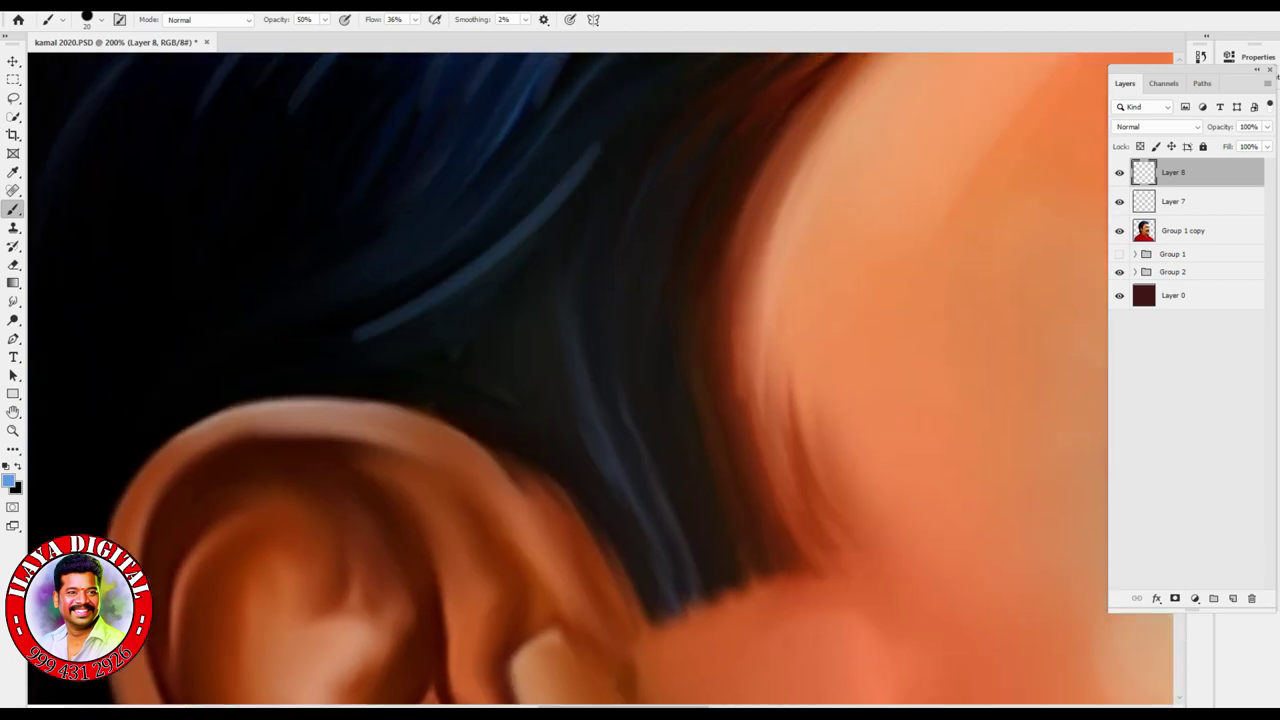
left_click_drag(274, 338, 558, 170)
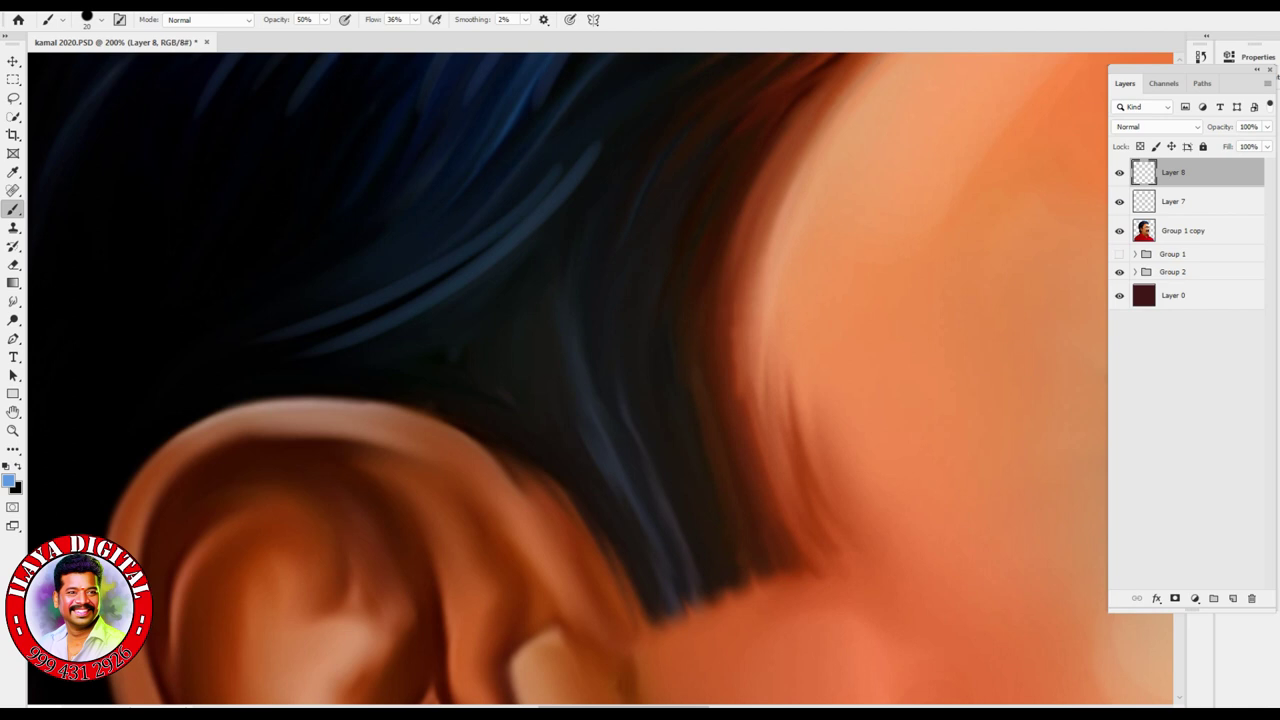
key("ctrl+z")
key("ctrl+z")
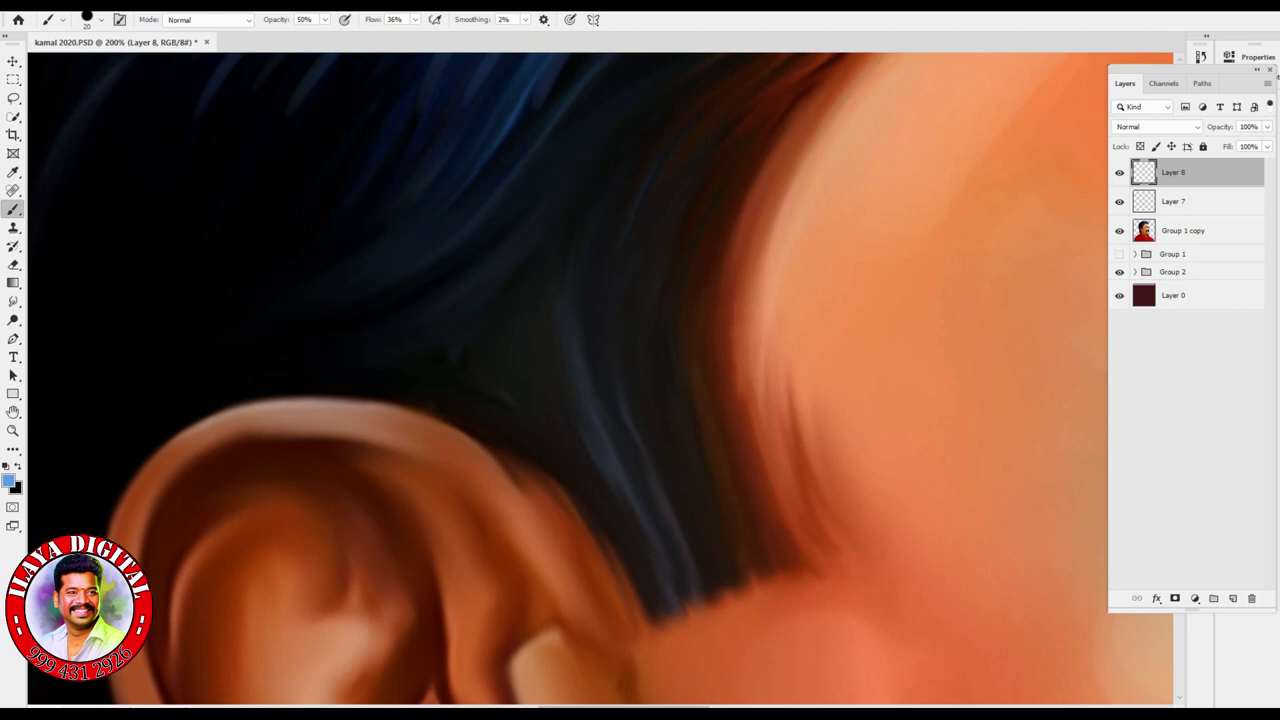
- Paint fine medium blue strokes through the hair above the ear and down the sideburn
key("ctrl+minus")
scroll(600, 380, "up", 4)
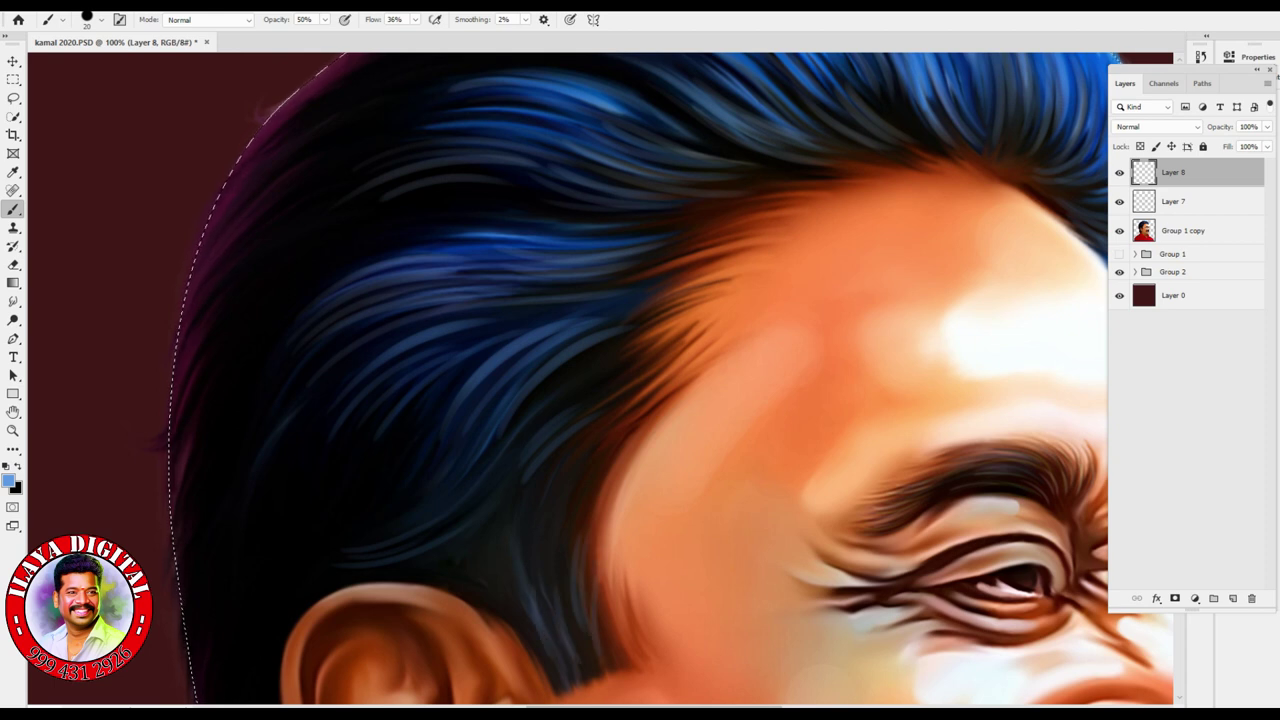
mouse_move(576, 484)
left_mouse_down()
mouse_move(550, 564)
mouse_move(528, 560)
left_mouse_up()
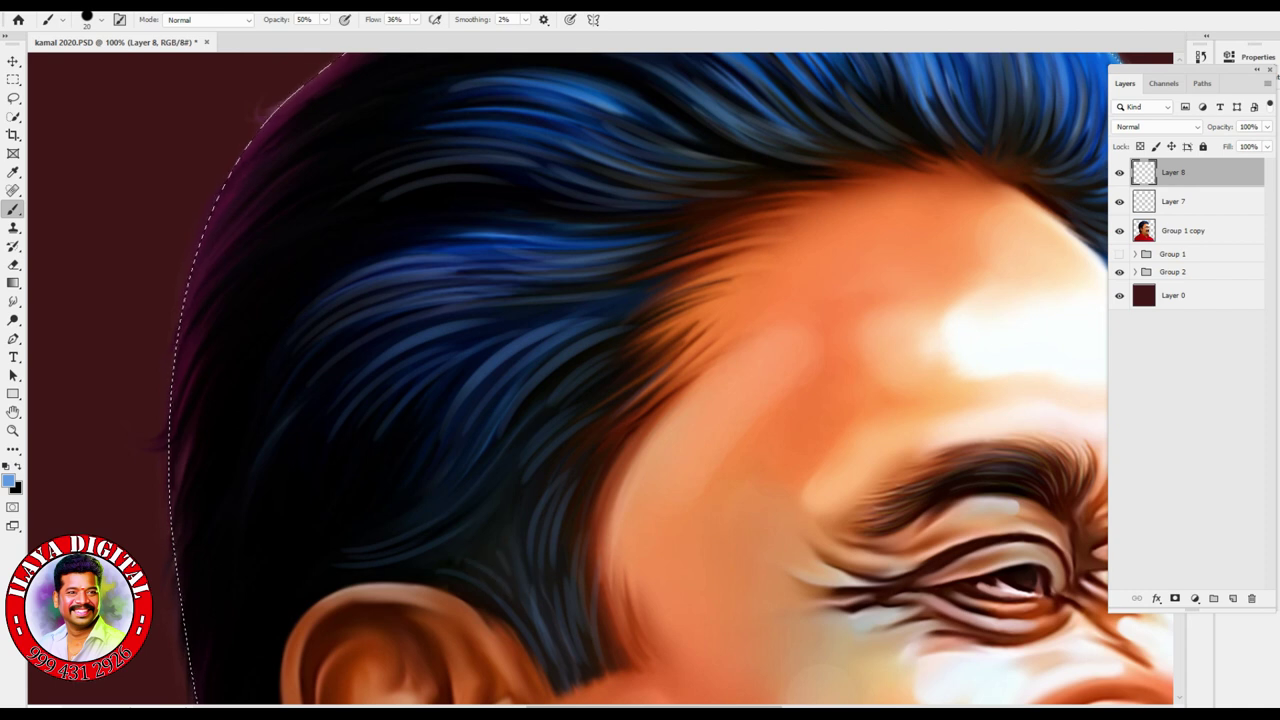
- Add medium blue strokes along the top edge and the front ends of the side hair lock beside the temple
scroll(650, 380, "up", 4)
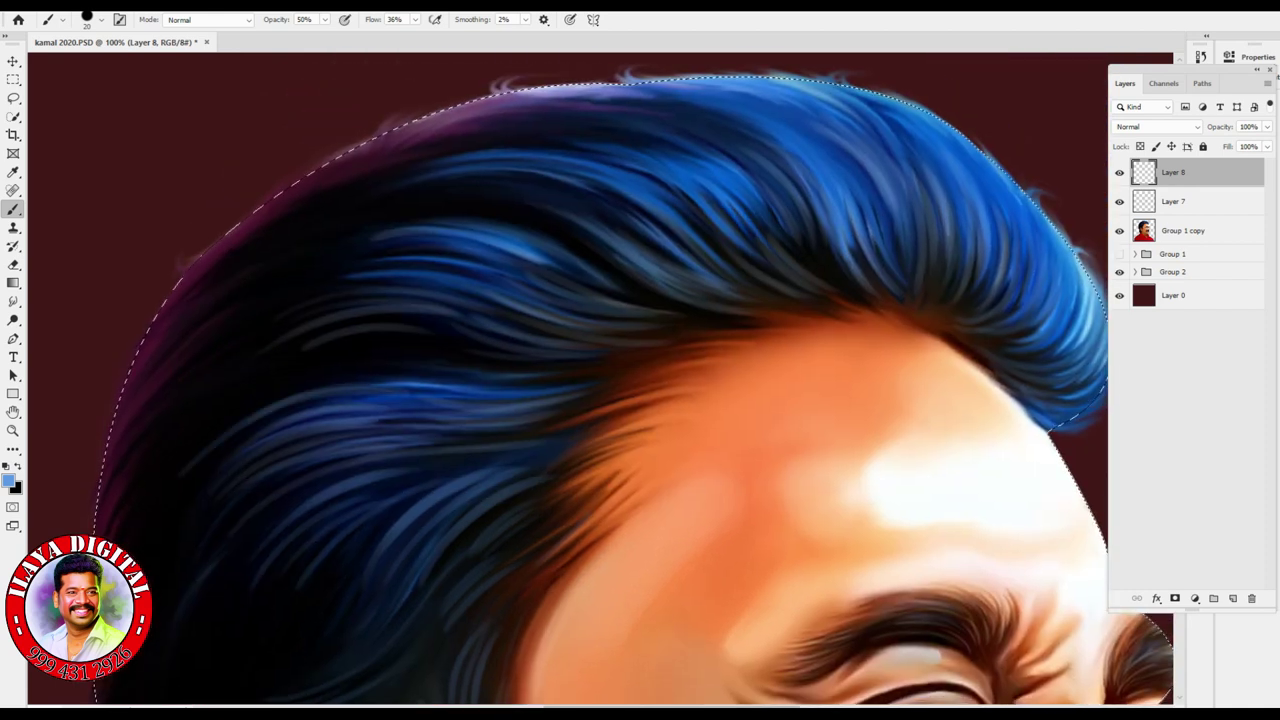
left_click_drag(246, 414, 416, 374)
left_click_drag(220, 438, 464, 358)
left_click_drag(466, 378, 568, 366)
left_click_drag(454, 400, 566, 392)
left_click_drag(406, 428, 554, 412)
left_click_drag(418, 456, 496, 442)
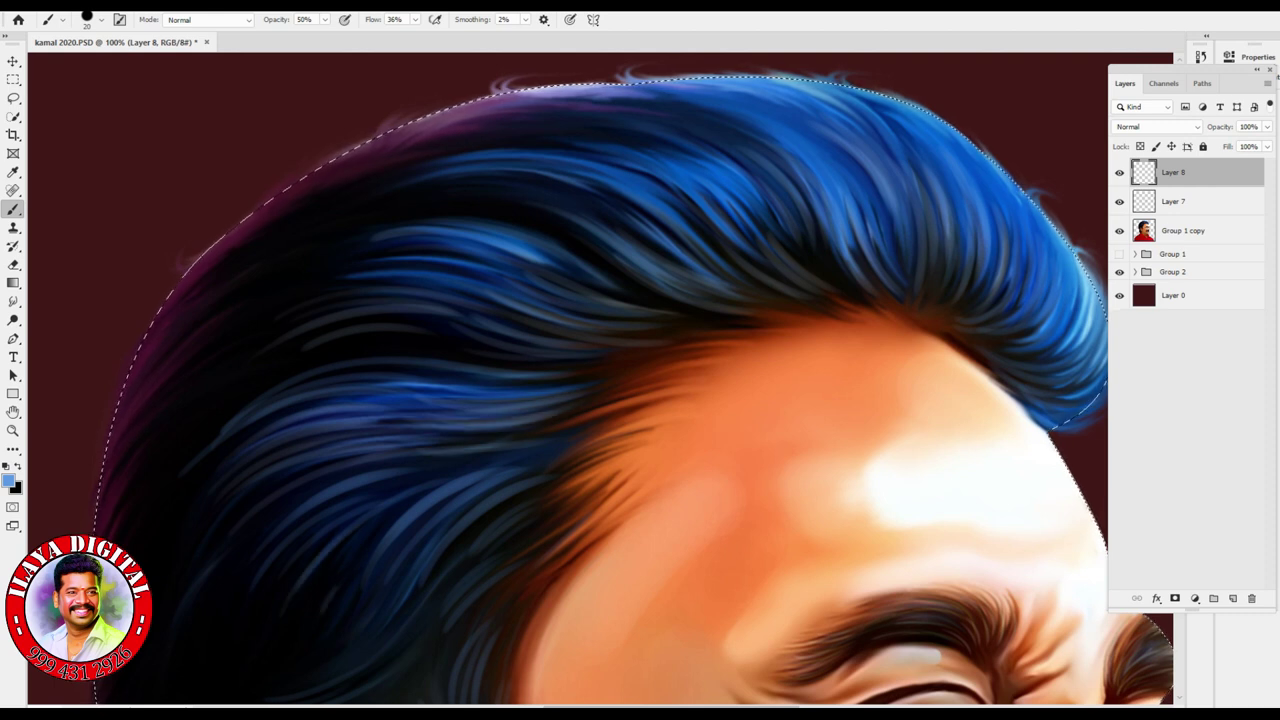
- Layer curved medium blue strokes over the upper hair locks, from the dark back area towards the crown and hairline
left_click_drag(228, 334, 456, 270)
left_click_drag(256, 308, 424, 270)
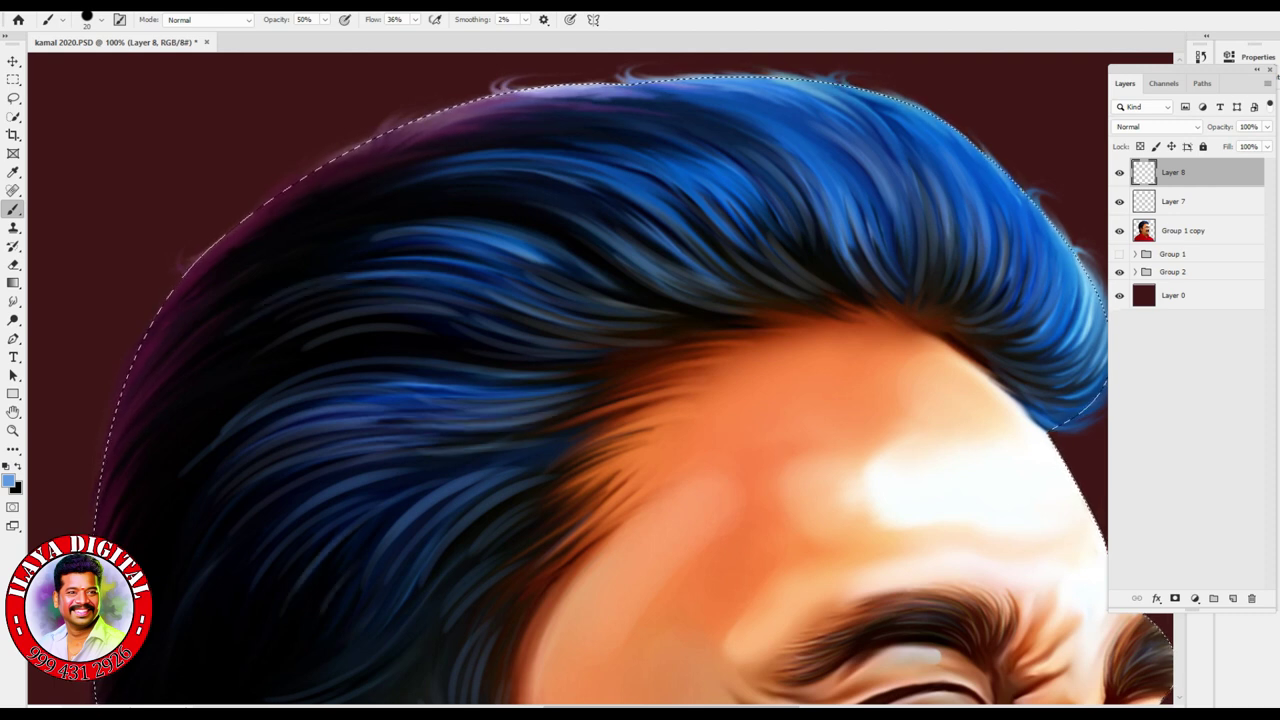
left_click_drag(332, 230, 512, 204)
left_click_drag(384, 222, 544, 194)
left_click_drag(576, 284, 700, 208)
mouse_move(586, 314)
left_mouse_down()
mouse_move(750, 234)
mouse_move(722, 270)
left_mouse_up()
mouse_move(482, 360)
left_mouse_down()
mouse_move(654, 340)
mouse_move(628, 354)
left_mouse_up()
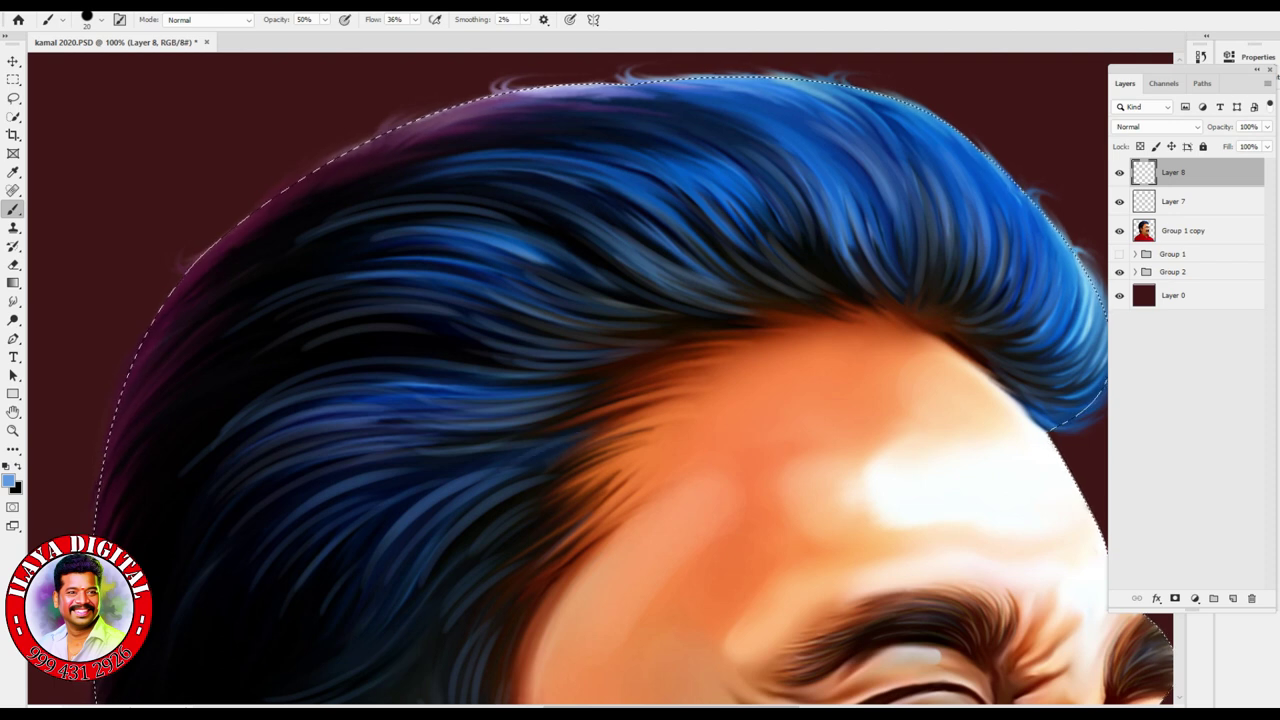
left_click_drag(544, 188, 666, 128)
left_click_drag(656, 178, 740, 128)
- Set the foreground colour to the yellow-green #d4e561 for the brush
key("i")
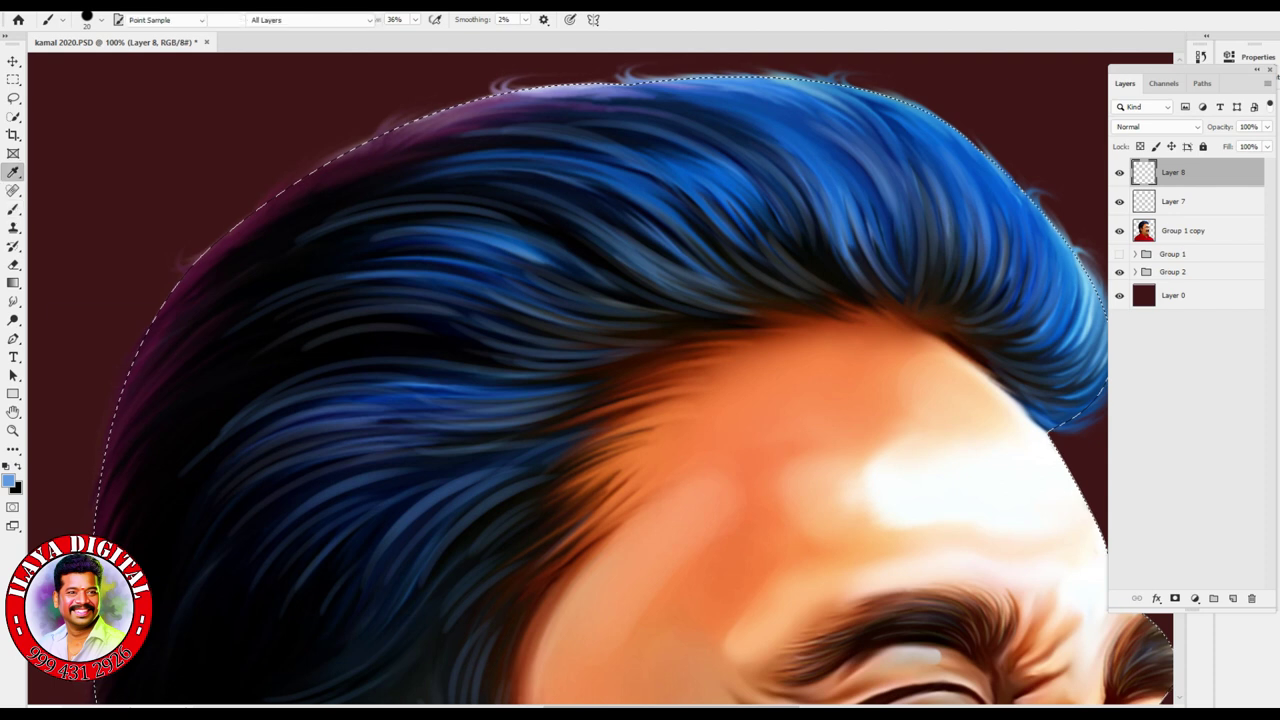
left_click(10, 482)
type("d4e561")
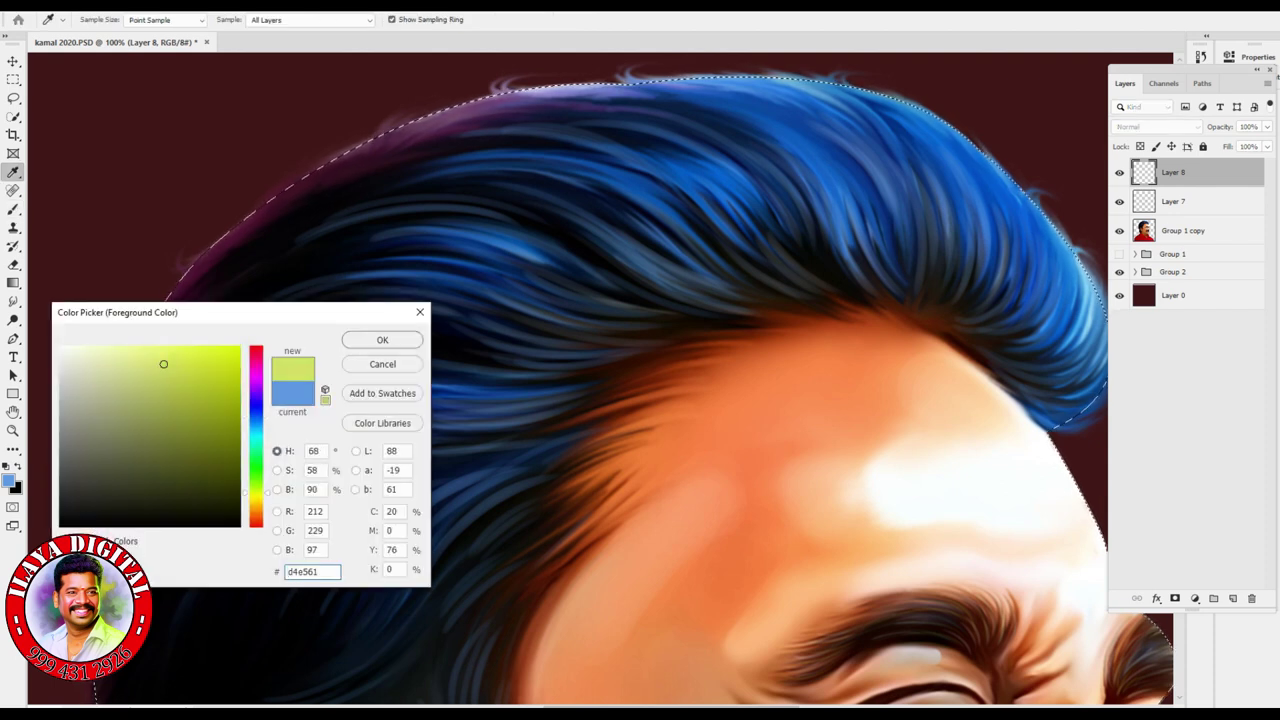
key("Return")
key("b")
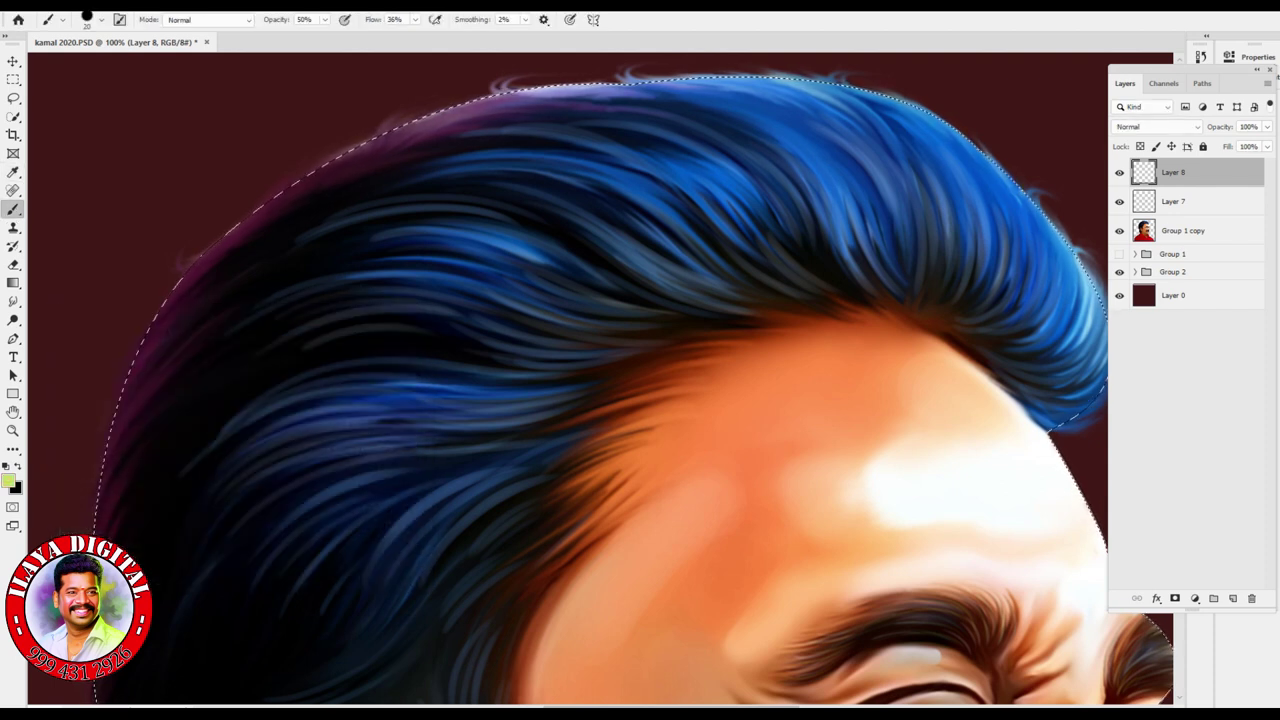
- Paint yellow-green highlight strokes along the back edge of the hair behind the ear
scroll(600, 380, "down", 5)
scroll(600, 380, "left", 5)
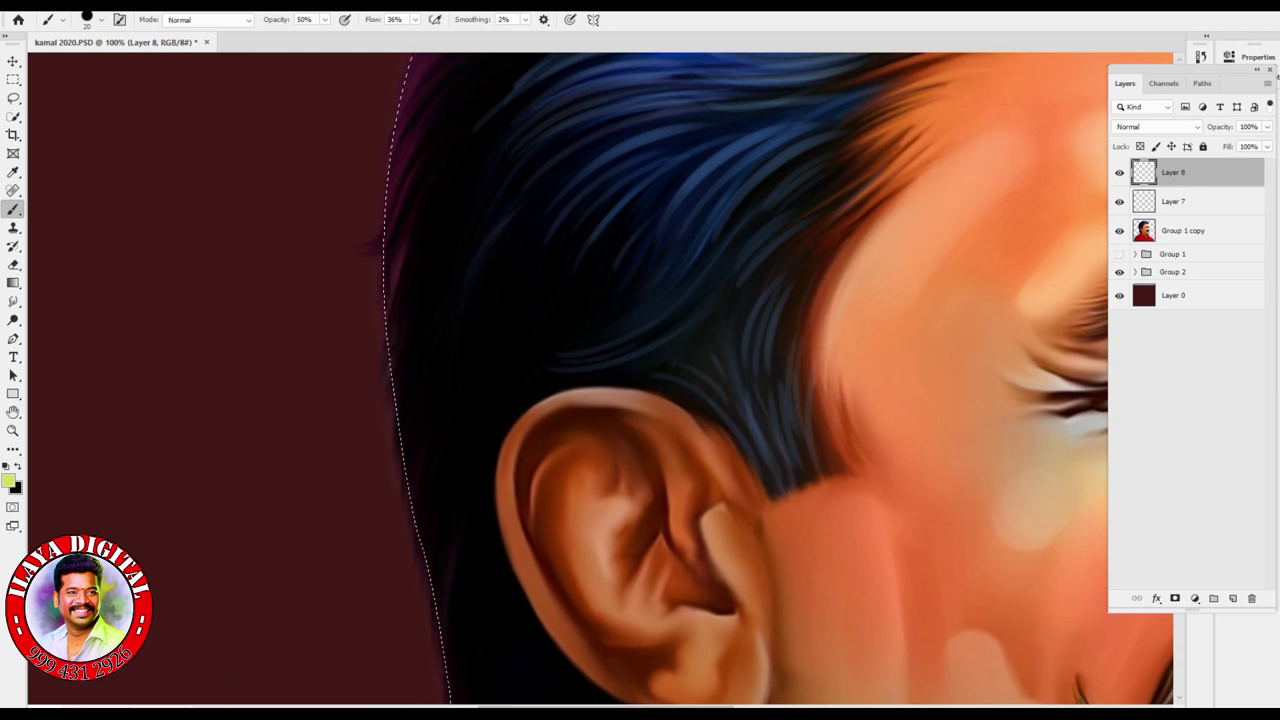
left_click_drag(412, 300, 398, 410)
left_click_drag(436, 345, 420, 530)
mouse_move(425, 395)
left_mouse_down()
mouse_move(402, 495)
mouse_move(425, 590)
left_mouse_up()
left_click_drag(465, 475, 440, 635)
left_click_drag(475, 530, 445, 628)
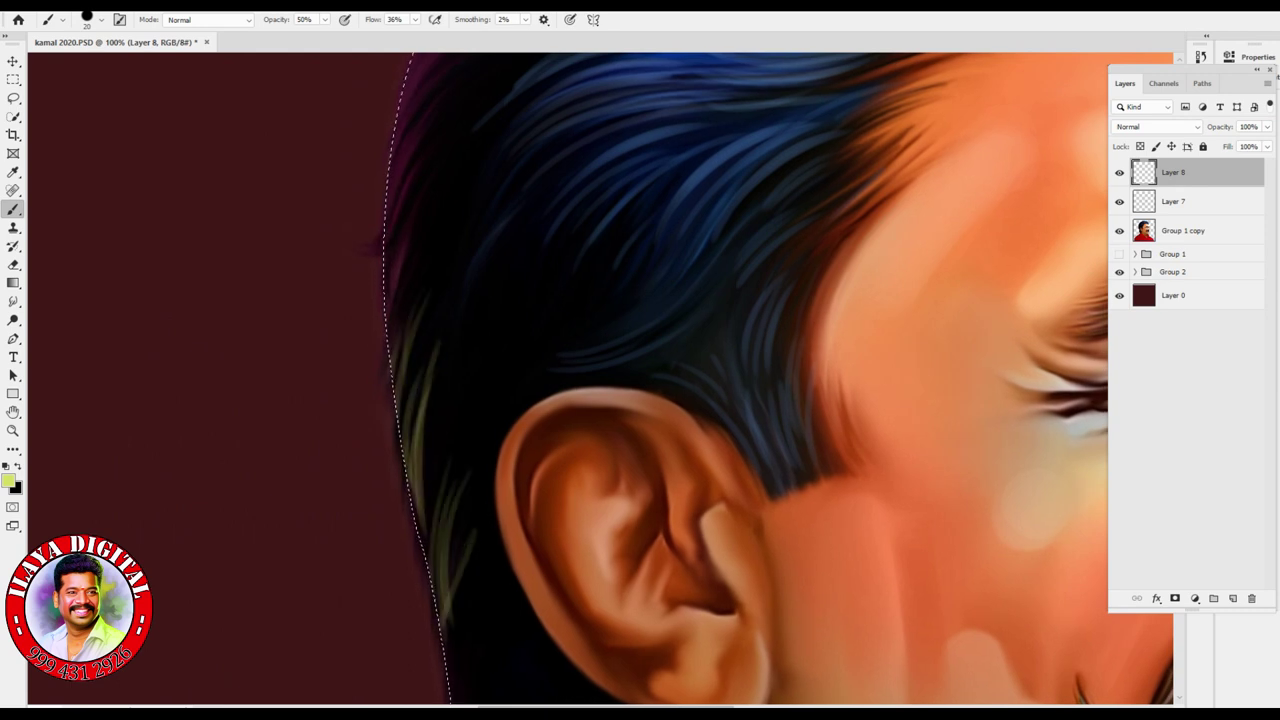
- Paint short curved yellow-green strokes through the dark nape hair below and behind the ear
scroll(600, 380, "down", 3)
scroll(600, 380, "left", 1)
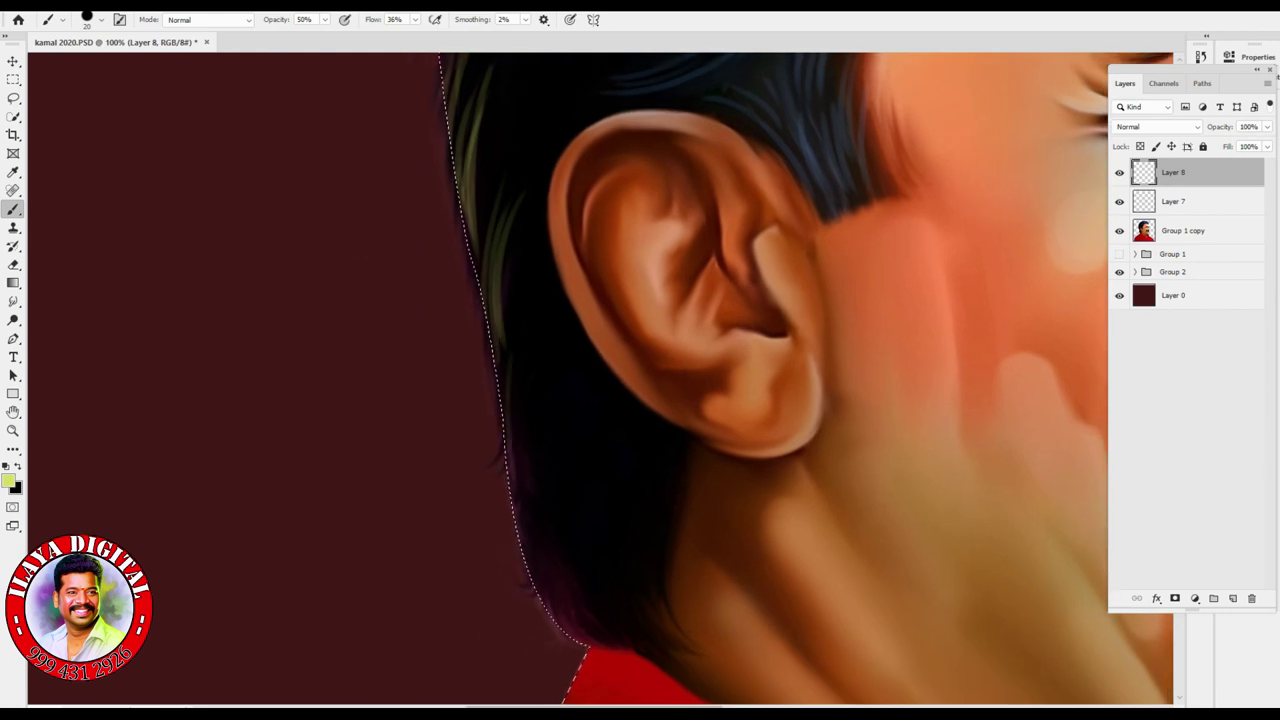
key("ctrl")
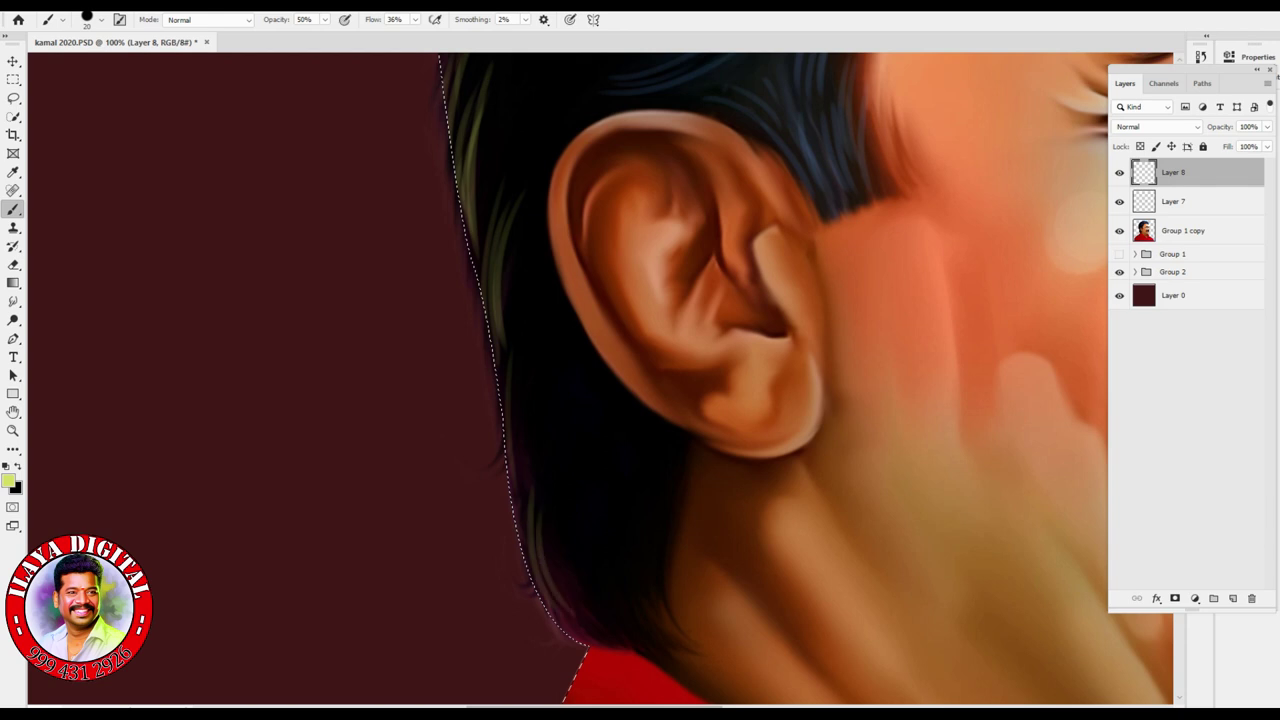
mouse_move(590, 520)
left_mouse_down()
mouse_move(565, 620)
mouse_move(585, 610)
left_mouse_up()
left_click_drag(540, 388, 530, 500)
mouse_move(545, 365)
left_mouse_down()
mouse_move(528, 485)
mouse_move(516, 490)
left_mouse_up()
left_click_drag(578, 400, 567, 480)
left_click_drag(608, 430, 588, 515)
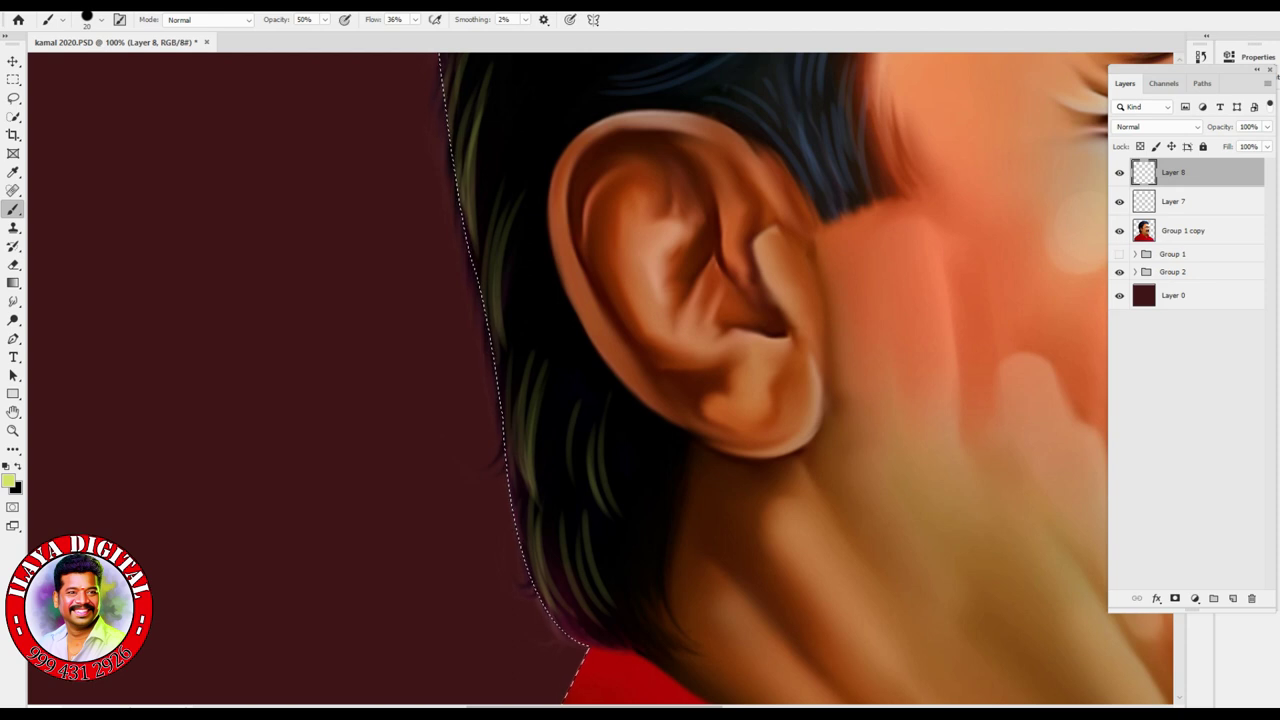
- Paint long curved yellow-green strokes along the upper back edge of the head hair, beside the purple rim
scroll(600, 380, "up", 5)
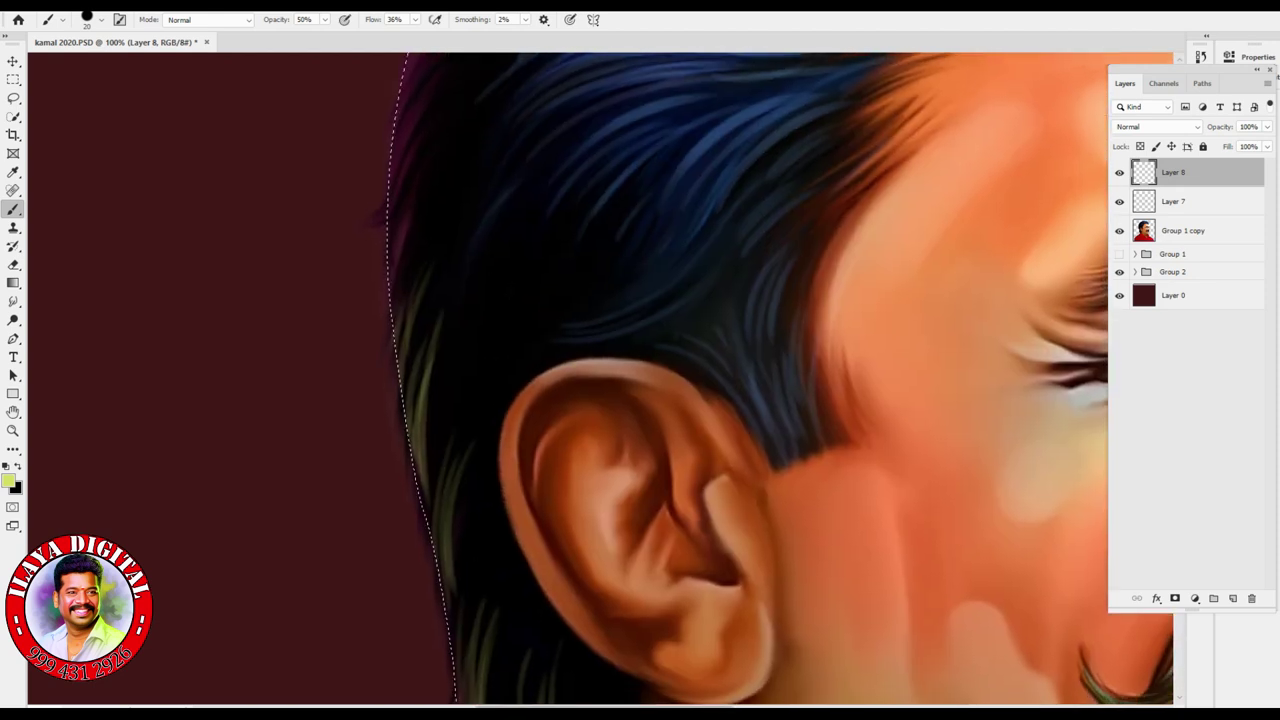
scroll(600, 380, "up", 4)
left_click_drag(395, 290, 350, 410)
left_click_drag(390, 315, 350, 435)
left_click_drag(455, 258, 360, 420)
scroll(600, 380, "up", 5)
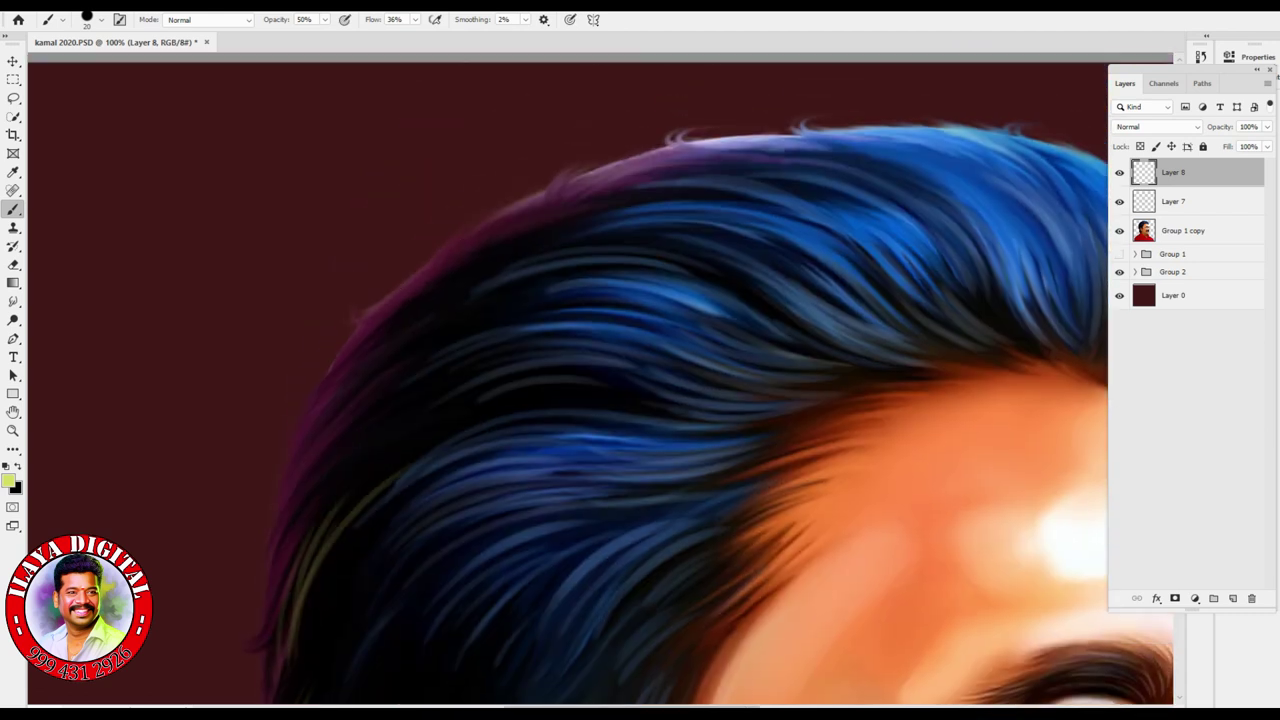
mouse_move(430, 345)
left_mouse_down()
mouse_move(300, 470)
mouse_move(310, 465)
left_mouse_up()
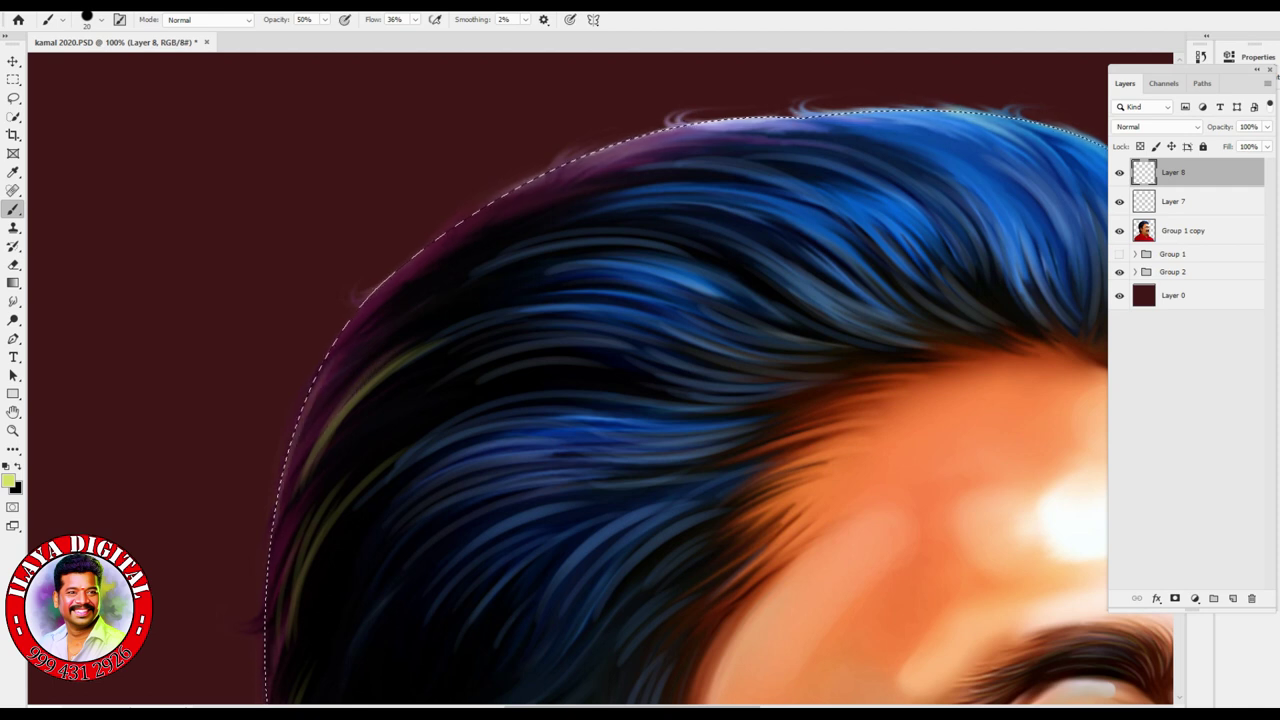
scroll(600, 380, "up", 5)
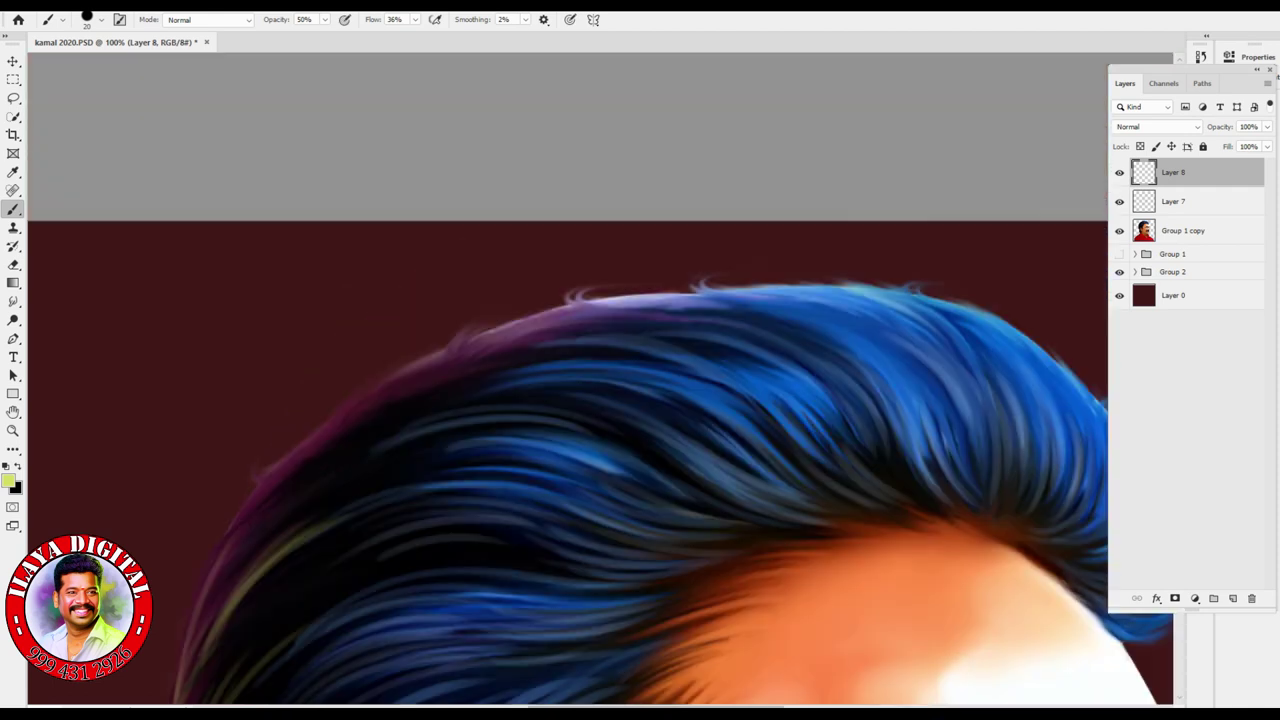
- Paint yellow-green strokes over the purple-tinted crown hair, from the upper back of the head toward the top
left_click_drag(320, 485, 550, 395)
left_click_drag(430, 410, 605, 378)
left_click_drag(470, 392, 640, 362)
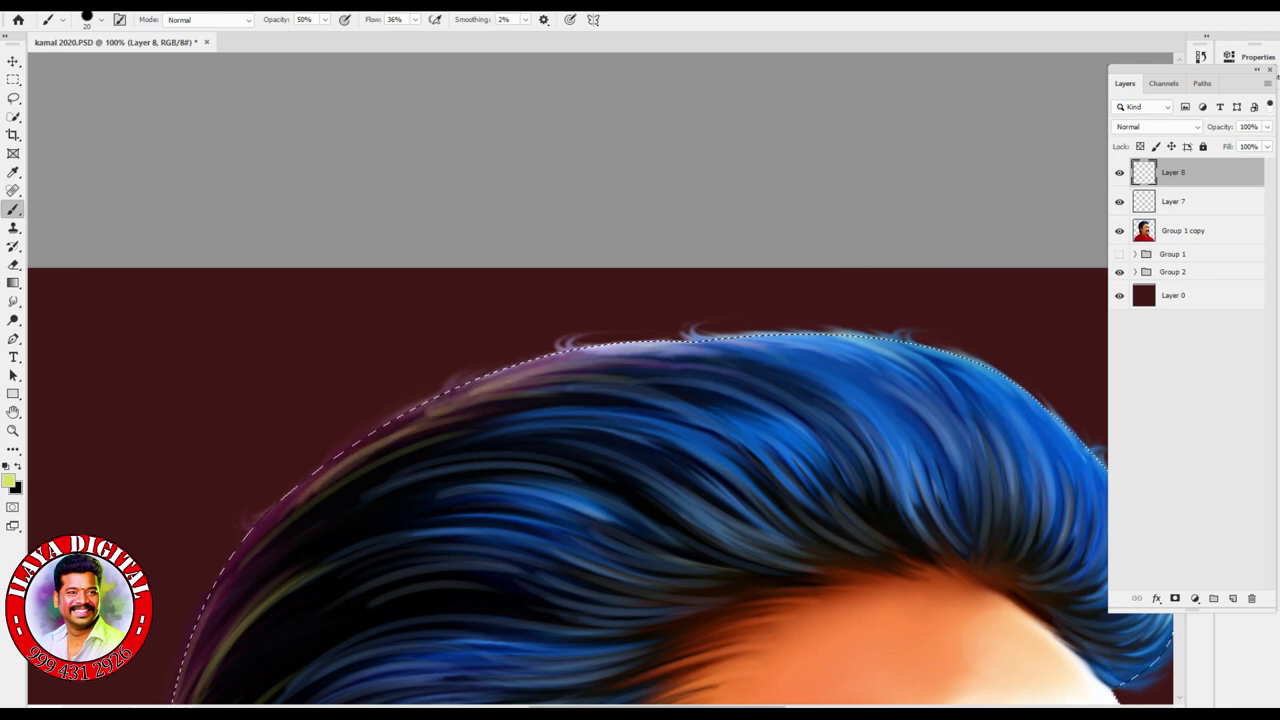
- Paint curved yellow-green highlights through the dark hair on the upper side of the head, behind the hairline
scroll(600, 400, "down", 3)
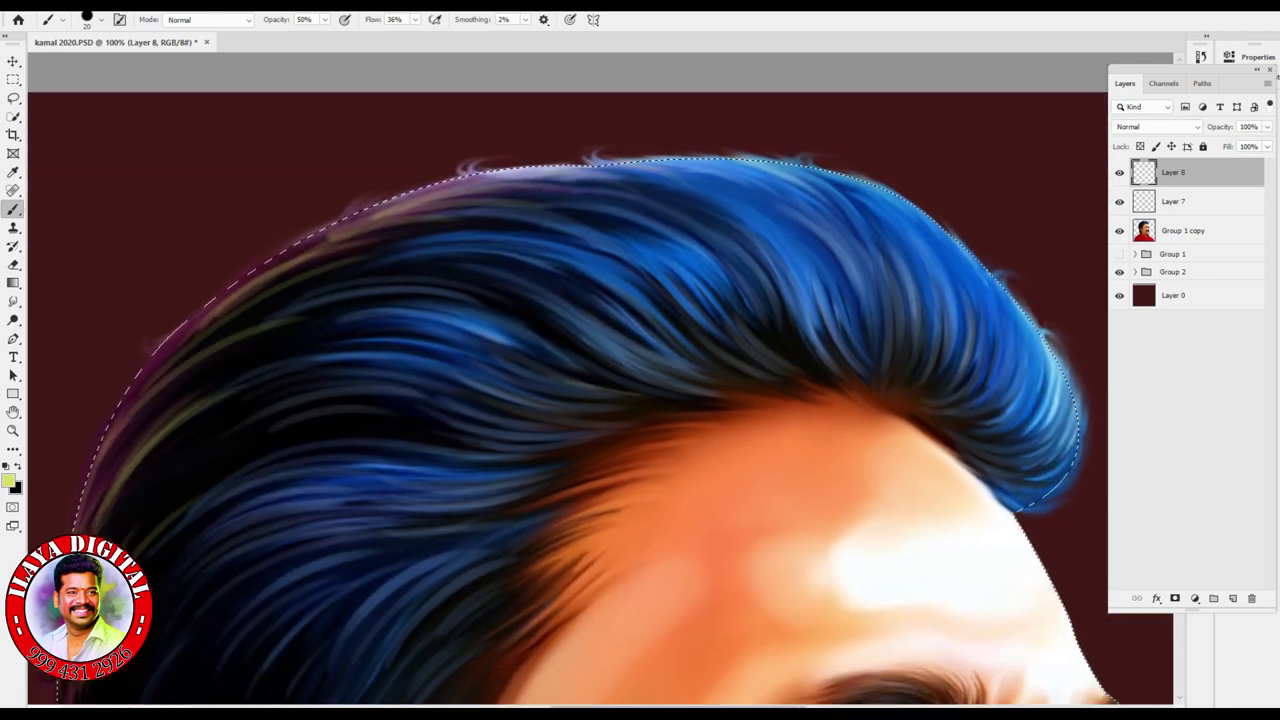
left_click_drag(205, 458, 405, 416)
left_click_drag(238, 438, 420, 406)
left_click_drag(242, 400, 428, 376)
left_click_drag(292, 384, 406, 368)
mouse_move(296, 376)
left_mouse_down()
mouse_move(418, 362)
mouse_move(418, 338)
mouse_move(476, 316)
left_mouse_up()
left_click_drag(338, 328, 472, 312)
left_click_drag(476, 358, 616, 394)
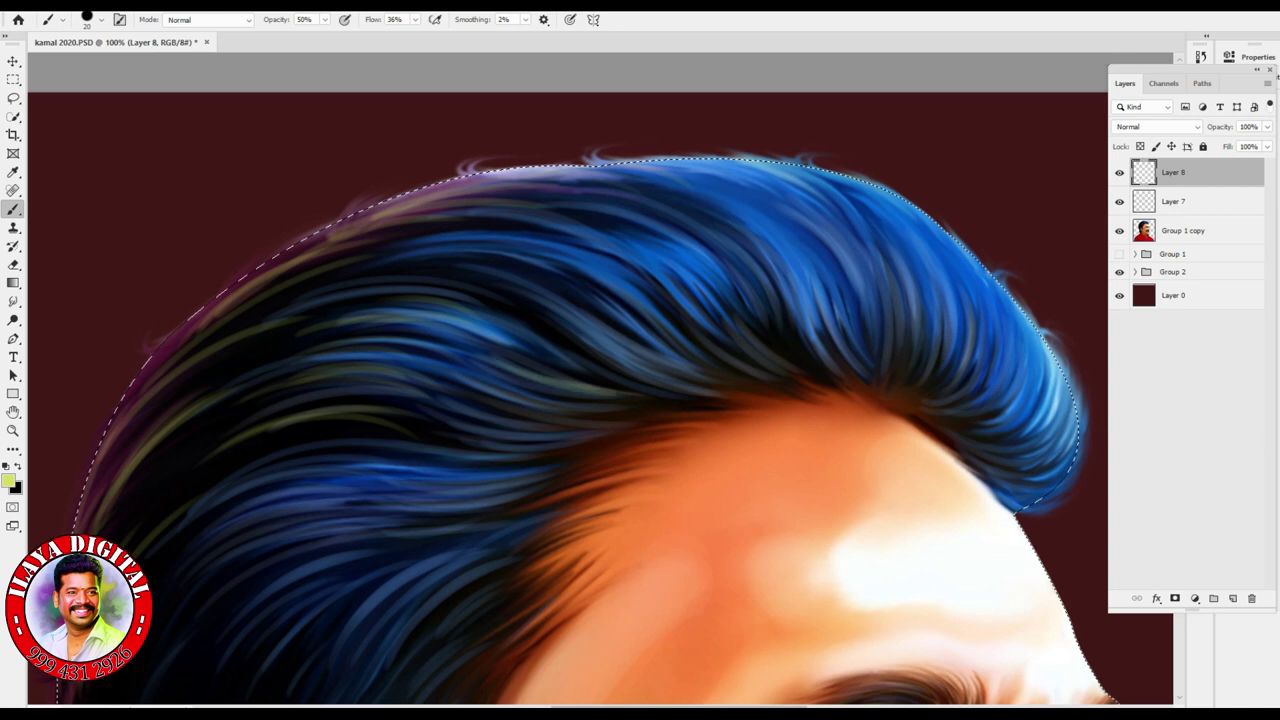
- Paint yellow-green strokes along the blue side strands sweeping back from the forehead hairline
left_click_drag(504, 382, 632, 406)
left_click_drag(466, 404, 580, 420)
left_click_drag(396, 436, 514, 450)
left_click_drag(180, 556, 386, 474)
left_click_drag(190, 534, 380, 466)
mouse_move(198, 506)
left_mouse_down()
mouse_move(366, 452)
mouse_move(562, 460)
left_mouse_up()
left_click_drag(426, 488, 580, 466)
mouse_move(160, 604)
left_mouse_down()
mouse_move(294, 526)
mouse_move(384, 516)
left_mouse_up()
mouse_move(236, 536)
left_mouse_down()
mouse_move(340, 506)
mouse_move(332, 513)
mouse_move(522, 506)
left_mouse_up()
left_click_drag(576, 340, 718, 396)
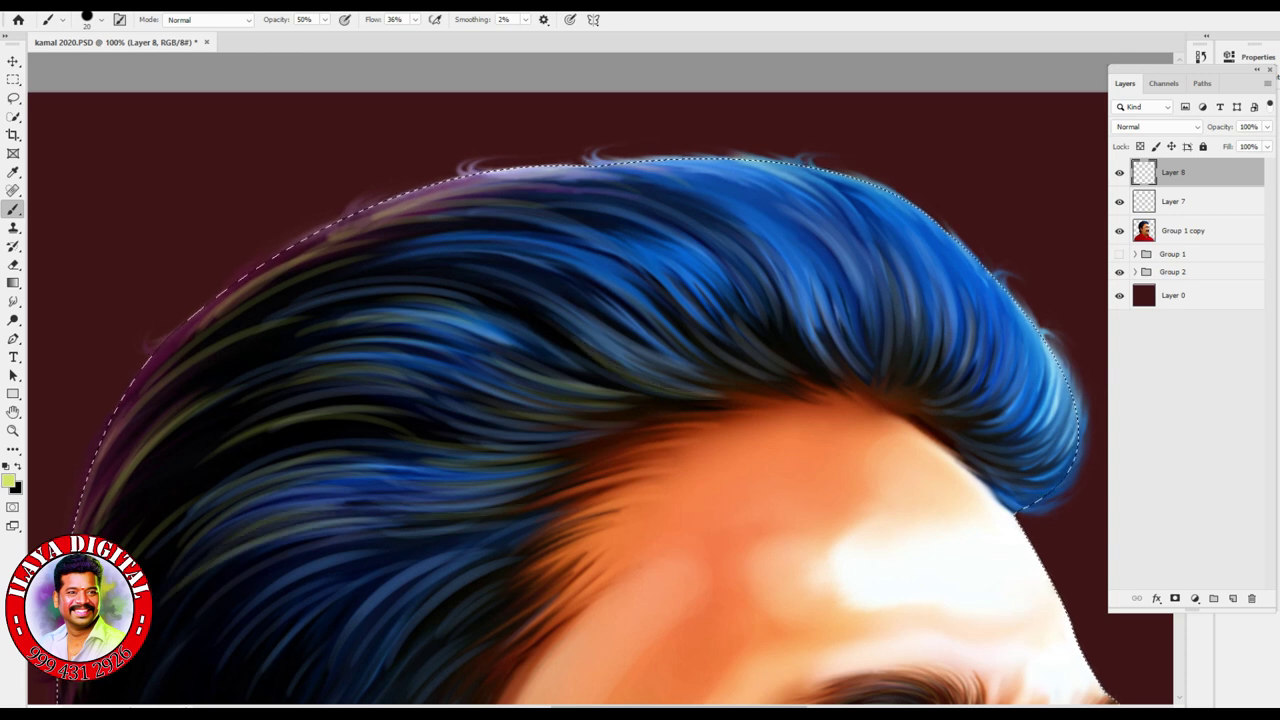
- Paint thin yellow-green strokes through the top hair and along the strands rising from the forehead hairline
left_click_drag(408, 306, 614, 262)
left_click_drag(450, 290, 644, 224)
left_click_drag(584, 286, 698, 218)
left_click_drag(590, 262, 790, 178)
left_click_drag(782, 384, 846, 288)
left_click_drag(814, 366, 856, 302)
left_click_drag(566, 294, 676, 224)
mouse_move(640, 400)
left_mouse_down()
mouse_move(760, 273)
mouse_move(820, 250)
left_mouse_up()
left_click_drag(584, 466, 660, 420)
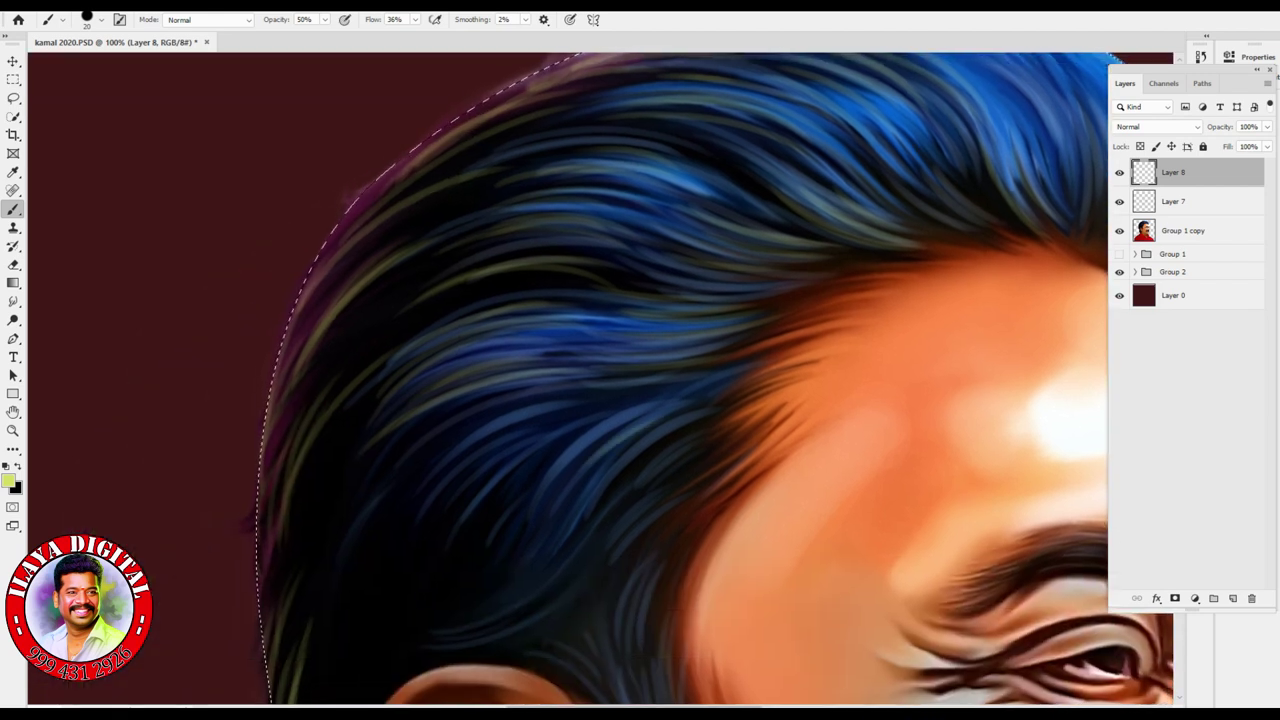
- Paint curved yellow-green strokes through the dark blue side hair above the ear
left_click_drag(506, 520, 632, 420)
mouse_move(418, 528)
left_mouse_down()
mouse_move(488, 458)
mouse_move(470, 456)
left_mouse_up()
left_click_drag(490, 458, 558, 428)
left_click_drag(450, 472, 570, 410)
left_click_drag(382, 492, 572, 384)
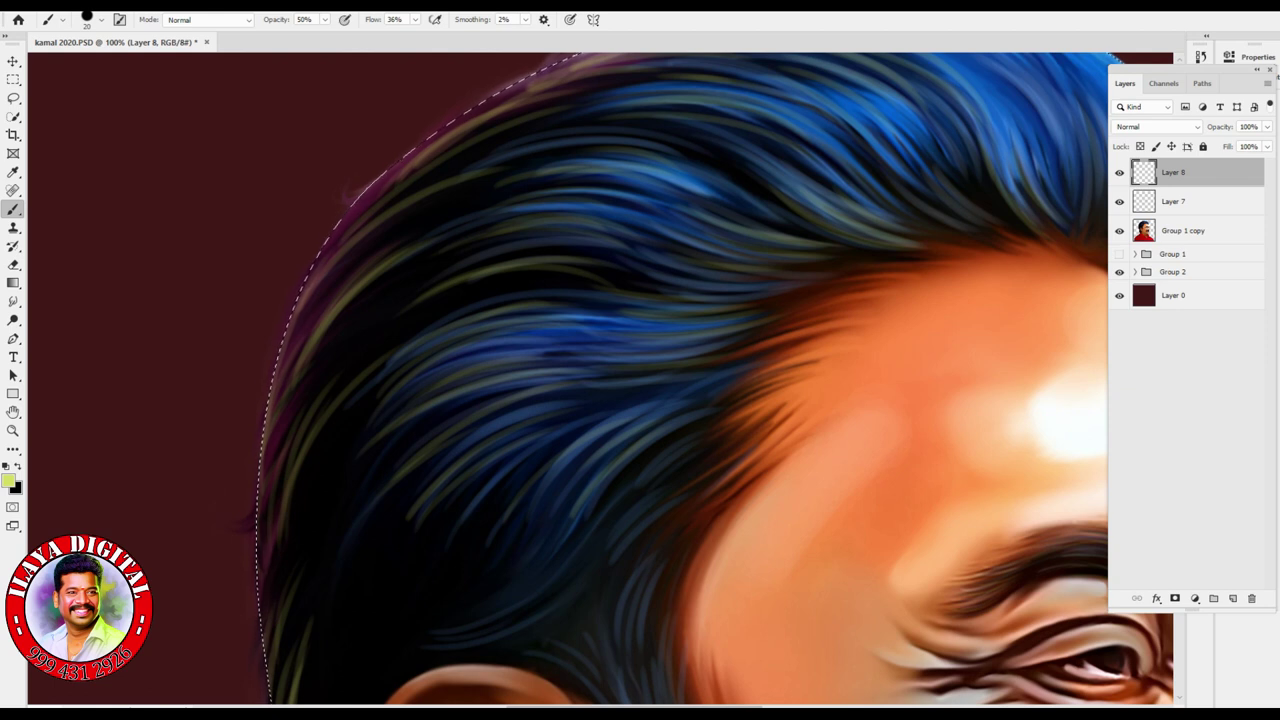
- Set the foreground colour to a pale yellowish off-white for the brush
left_click_drag(640, 420, 760, 200)
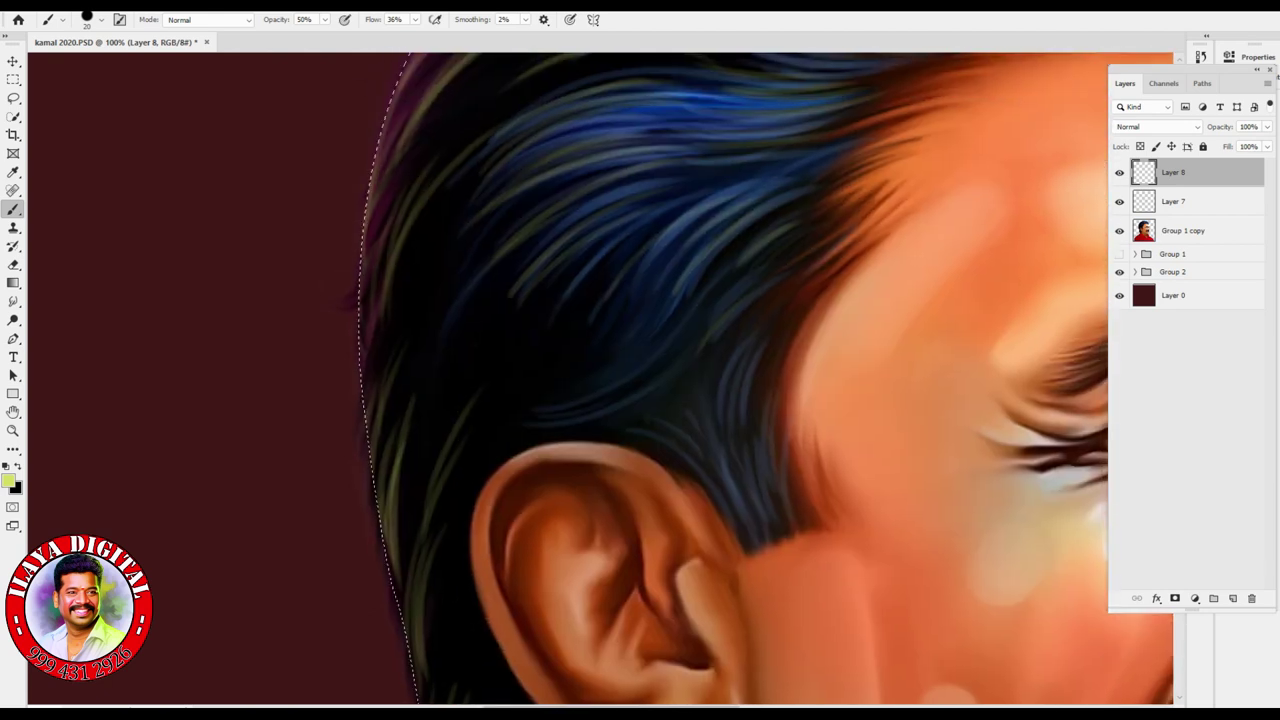
key("i")
left_click(9, 483)
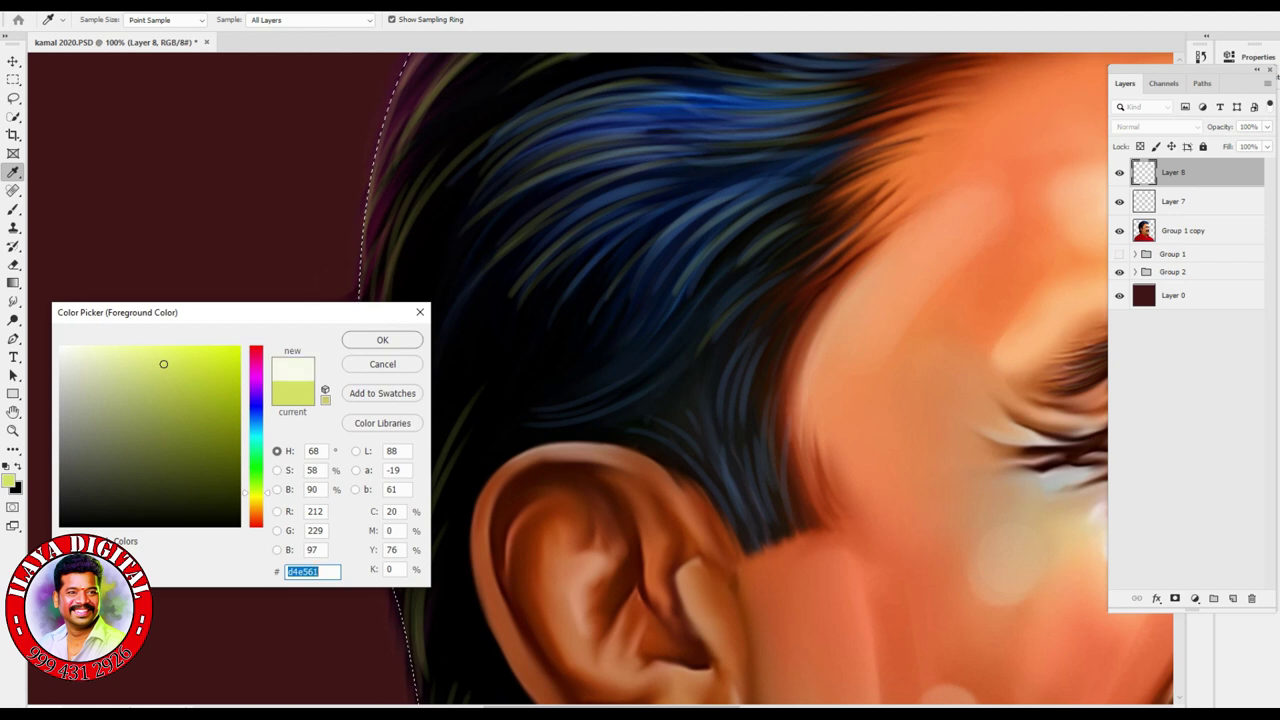
left_click(382, 340)
key("b")
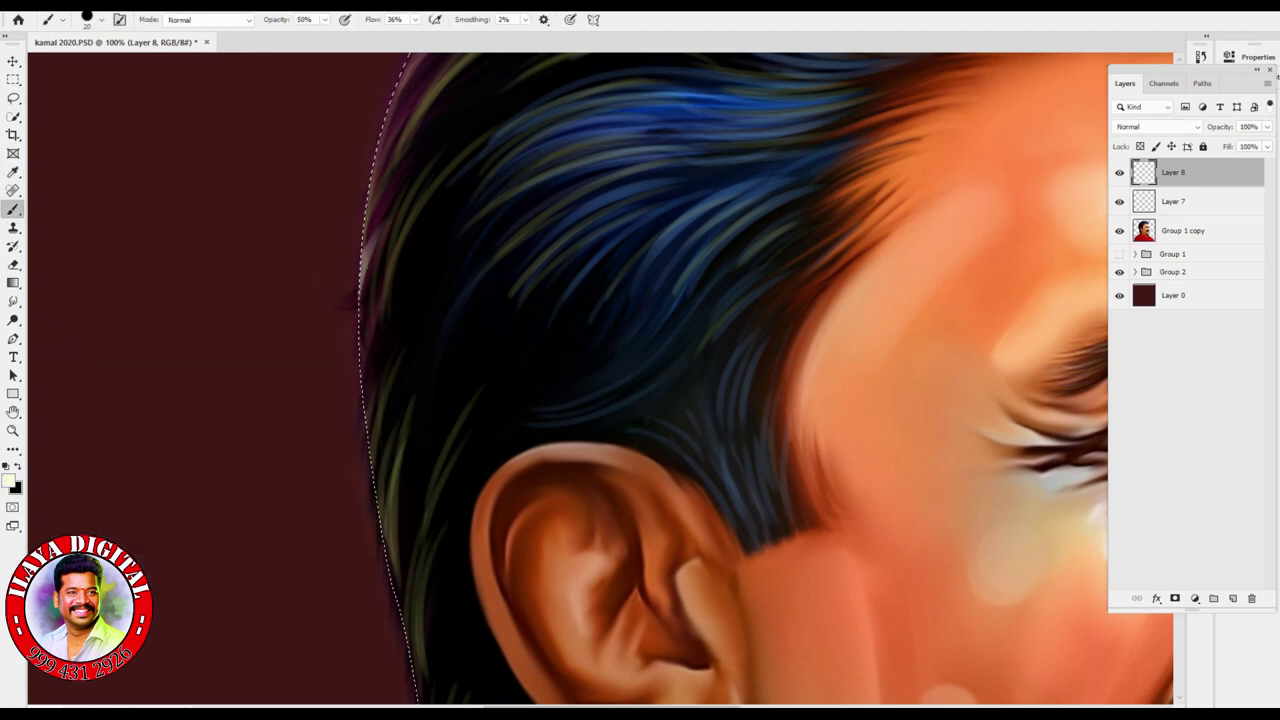
- Paint off-white highlight strokes along the back edge of the hair behind the ear
left_click_drag(385, 420, 362, 305)
left_click_drag(398, 560, 366, 370)
left_click_drag(414, 600, 382, 415)
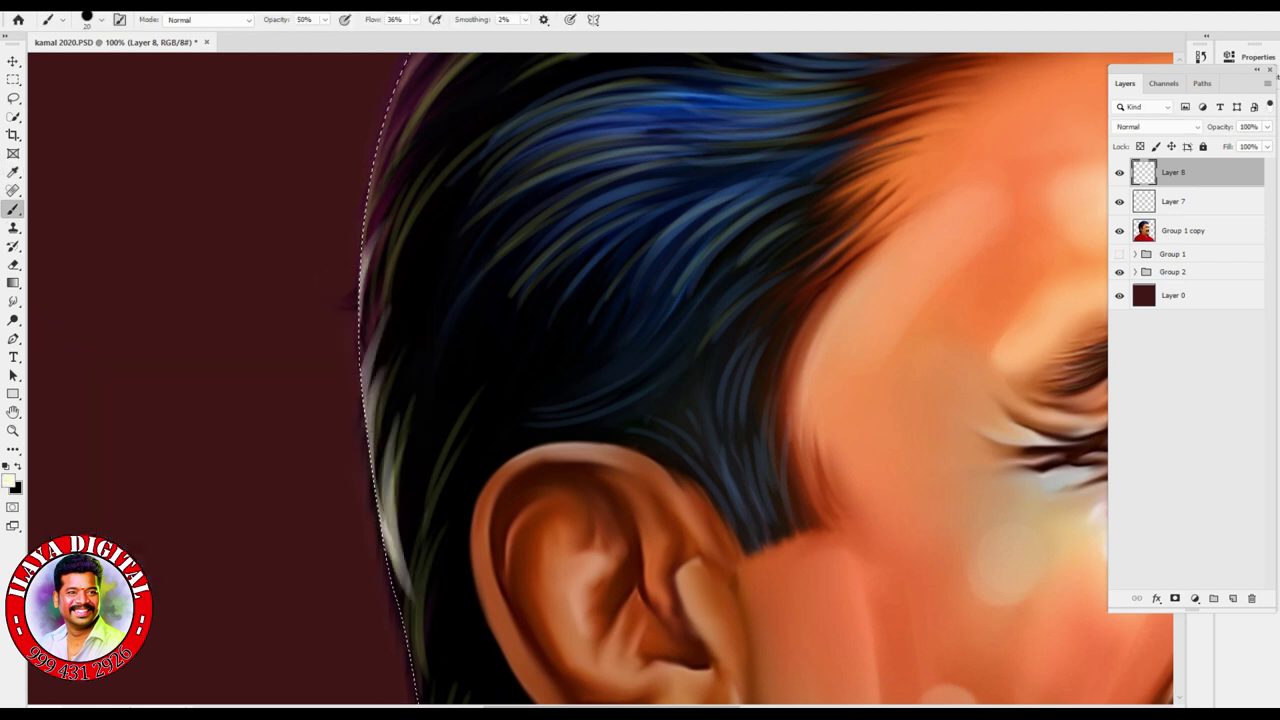
left_click_drag(640, 500, 680, 275)
left_click_drag(446, 396, 430, 356)
left_click_drag(460, 546, 440, 392)
left_click_drag(476, 604, 454, 488)
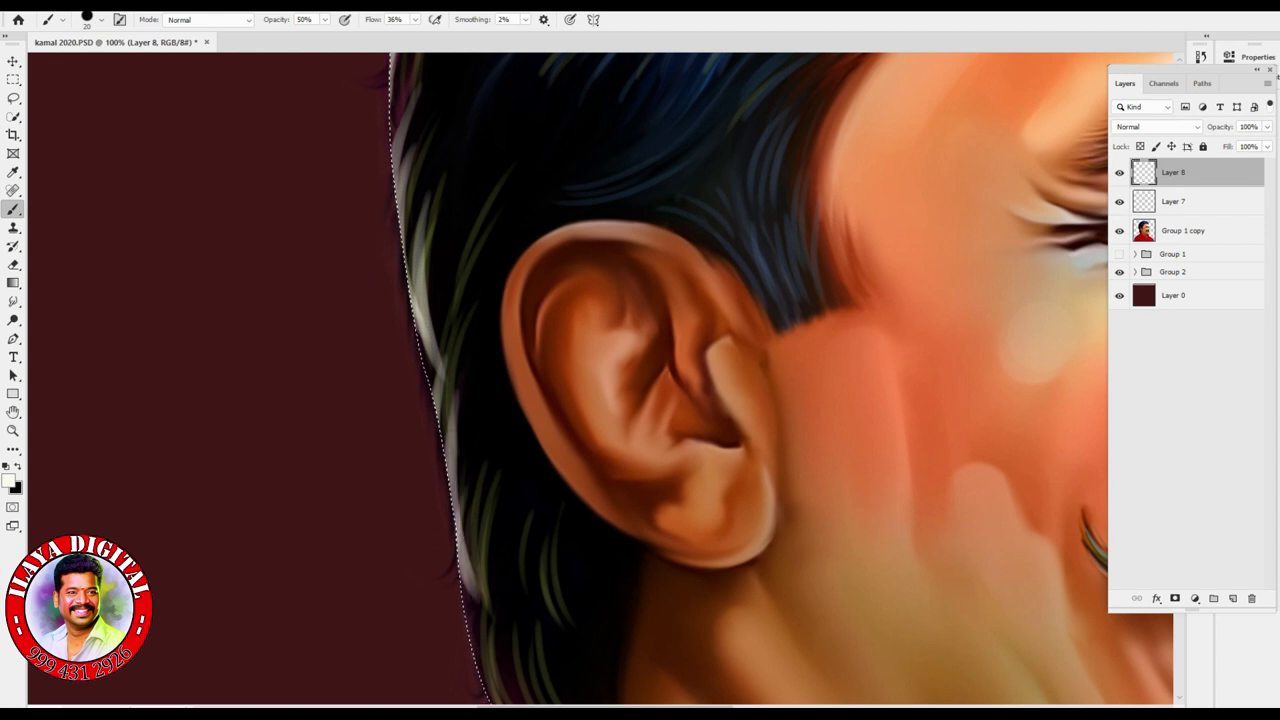
- Paint curved off-white strokes through the nape hair down to the red collar
left_click_drag(640, 500, 645, 280)
left_click_drag(482, 432, 466, 352)
left_click_drag(556, 534, 492, 396)
left_click_drag(528, 436, 514, 388)
left_click_drag(576, 524, 516, 428)
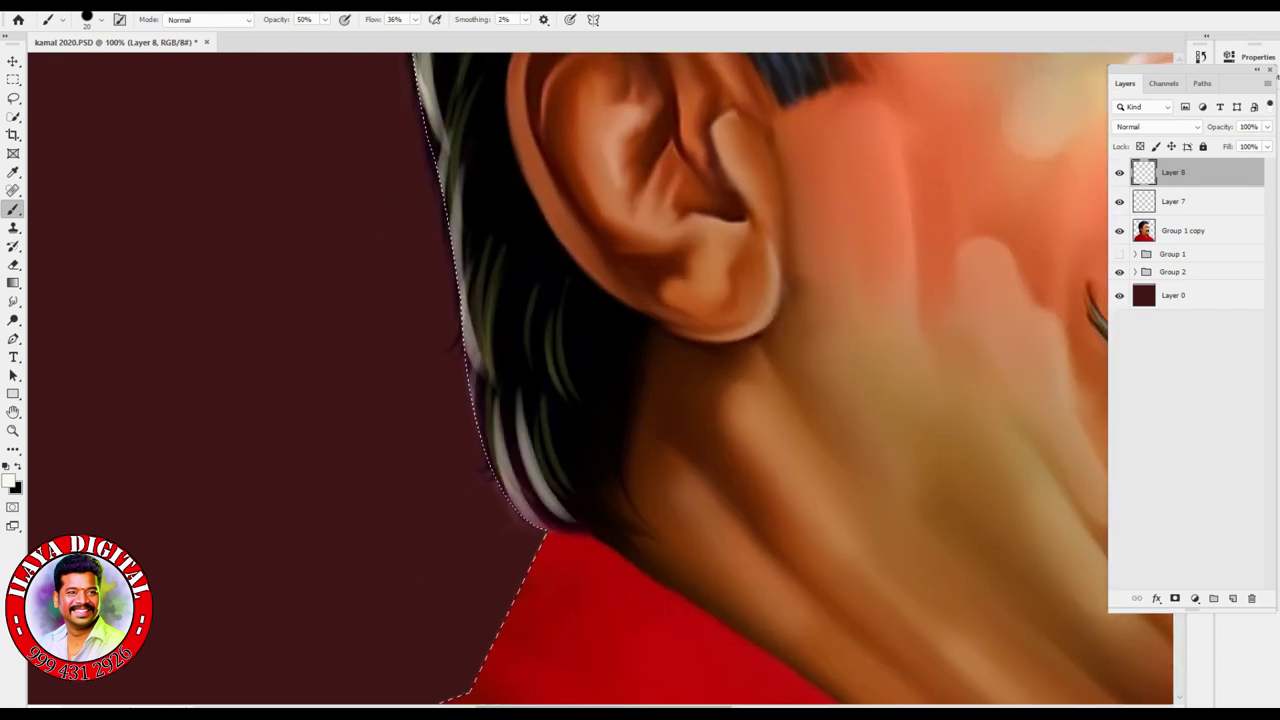
- Paint long off-white rim strokes along the upper back edge of the hair and onto the crown
left_click_drag(640, 260, 685, 695)
left_click_drag(640, 300, 670, 650)
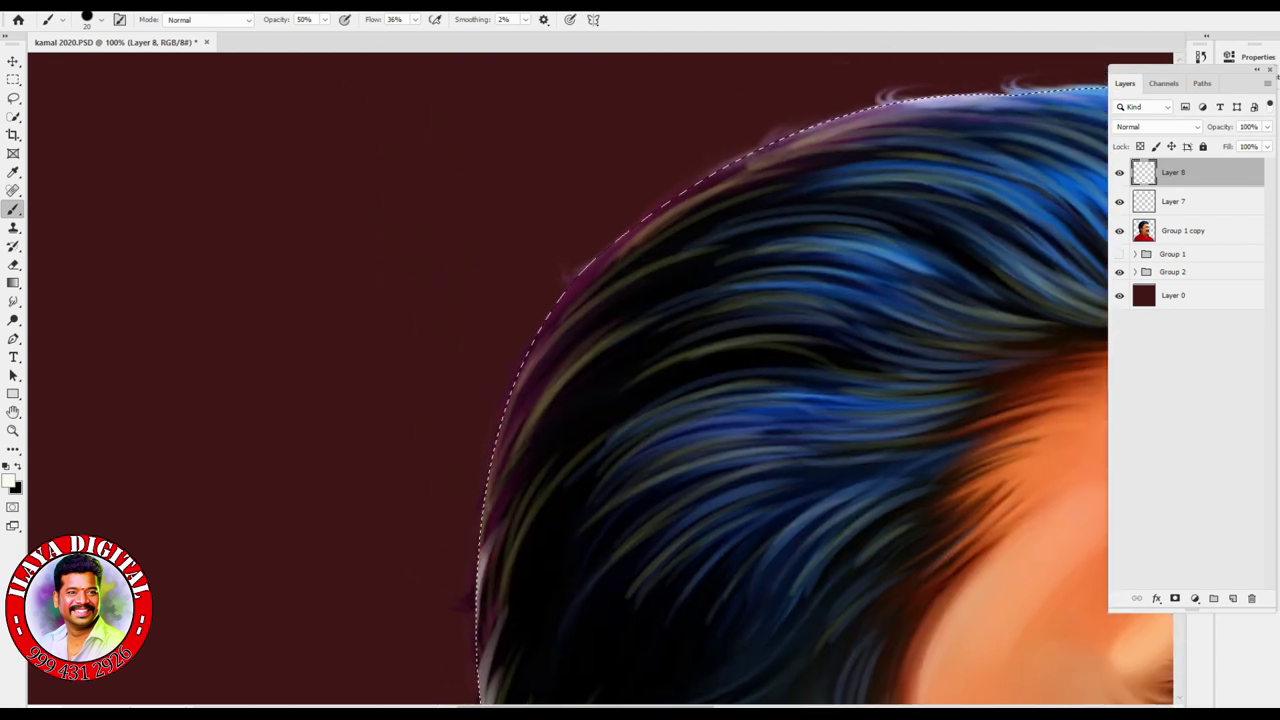
left_click_drag(520, 420, 690, 200)
left_click_drag(600, 260, 800, 150)
left_click_drag(720, 180, 900, 110)
left_click_drag(760, 150, 940, 105)
left_click_drag(830, 126, 1000, 96)
- Reinforce the off-white rim strokes along the back of the head, from above the ear down behind it
left_click_drag(640, 400, 676, 160)
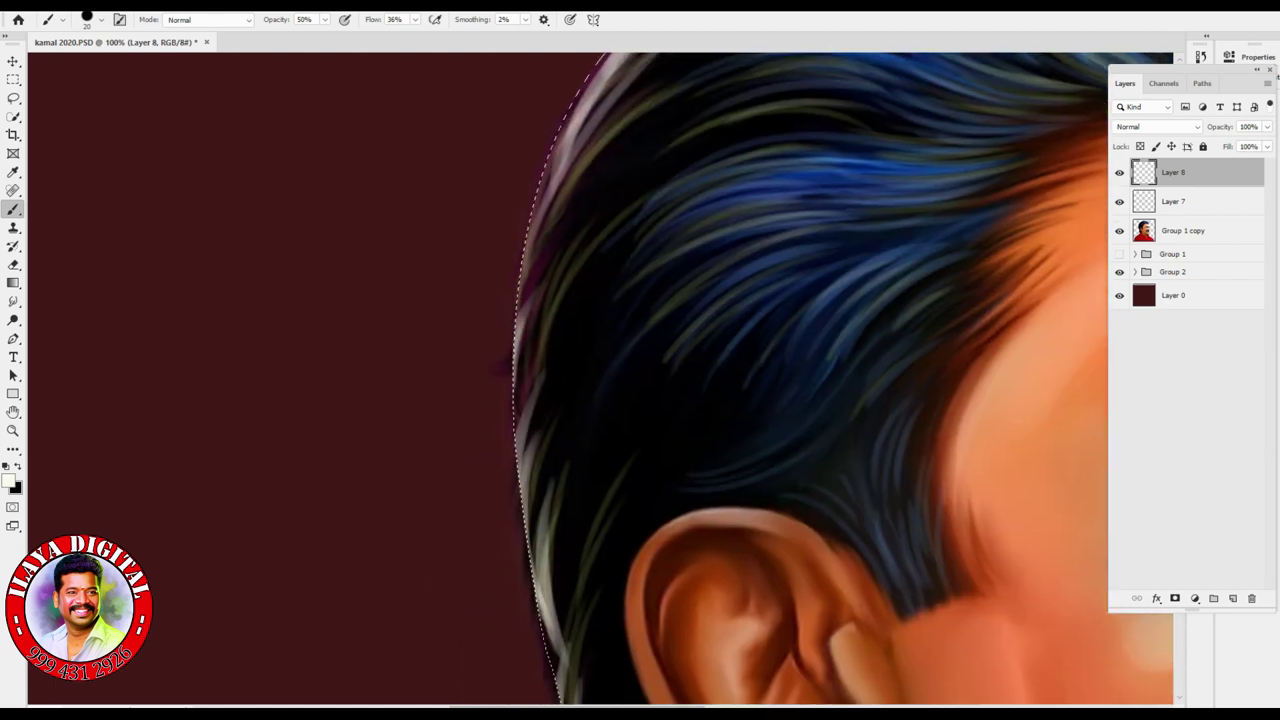
left_click_drag(520, 485, 555, 262)
left_click_drag(516, 340, 565, 212)
left_click_drag(553, 565, 522, 455)
left_click_drag(565, 600, 600, 465)
left_click_drag(545, 660, 518, 448)
- Paint off-white strokes along the crown just inside the hair outline
left_click_drag(640, 150, 556, 648)
left_click_drag(565, 455, 745, 435)
left_click_drag(605, 432, 855, 415)
left_click_drag(670, 412, 910, 380)
left_click_drag(800, 385, 970, 400)
- Paint off-white strokes across the top of the hair and down toward the front quiff
left_click_drag(700, 450, 195, 394)
left_click_drag(740, 440, 805, 565)
mouse_move(445, 325)
left_mouse_down()
mouse_move(640, 350)
mouse_move(545, 375)
left_mouse_up()
left_click_drag(530, 322, 660, 410)
left_click_drag(575, 325, 695, 435)
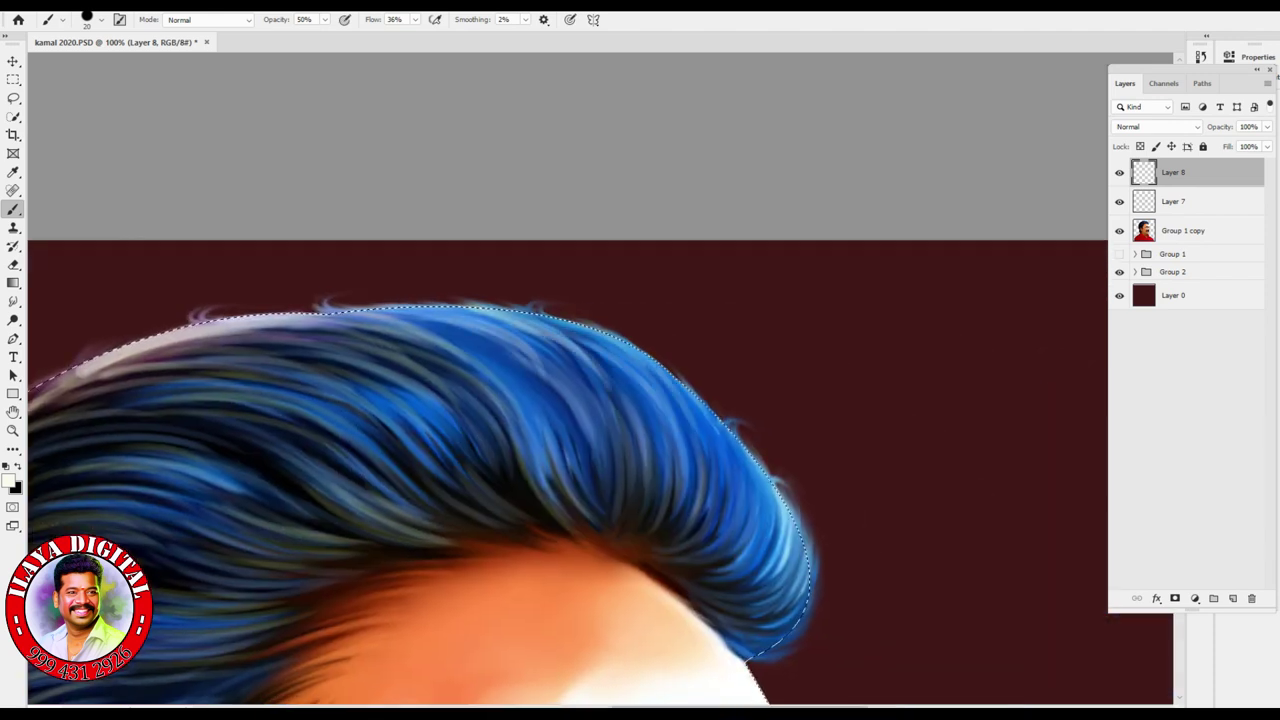
left_click_drag(665, 372, 745, 483)
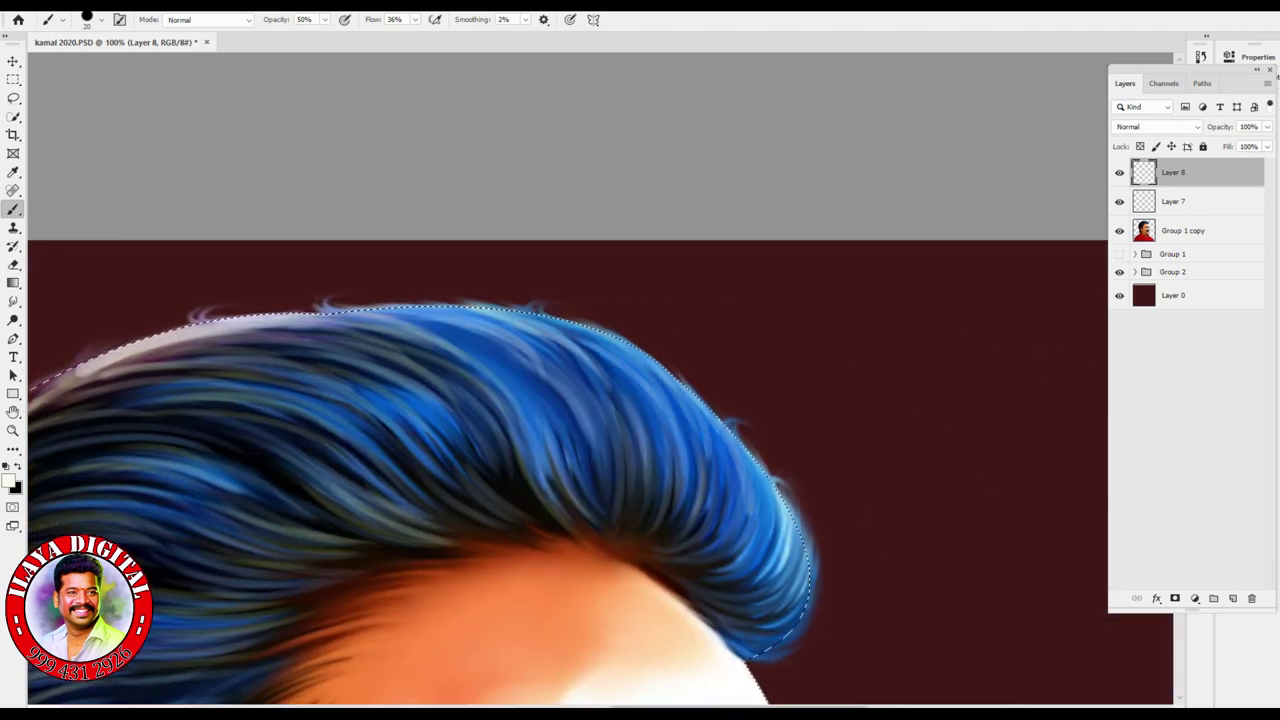
- Layer long curved off-white highlights through the blue strands of the top hair and the quiff
mouse_move(408, 356)
left_mouse_down()
mouse_move(520, 455)
mouse_move(492, 452)
left_mouse_up()
left_click_drag(370, 380, 466, 452)
left_click_drag(396, 314, 522, 378)
left_click_drag(444, 320, 538, 404)
left_click_drag(480, 338, 552, 394)
left_click_drag(448, 312, 605, 425)
left_click_drag(532, 330, 655, 430)
left_click_drag(612, 338, 710, 475)
left_click_drag(726, 426, 768, 560)
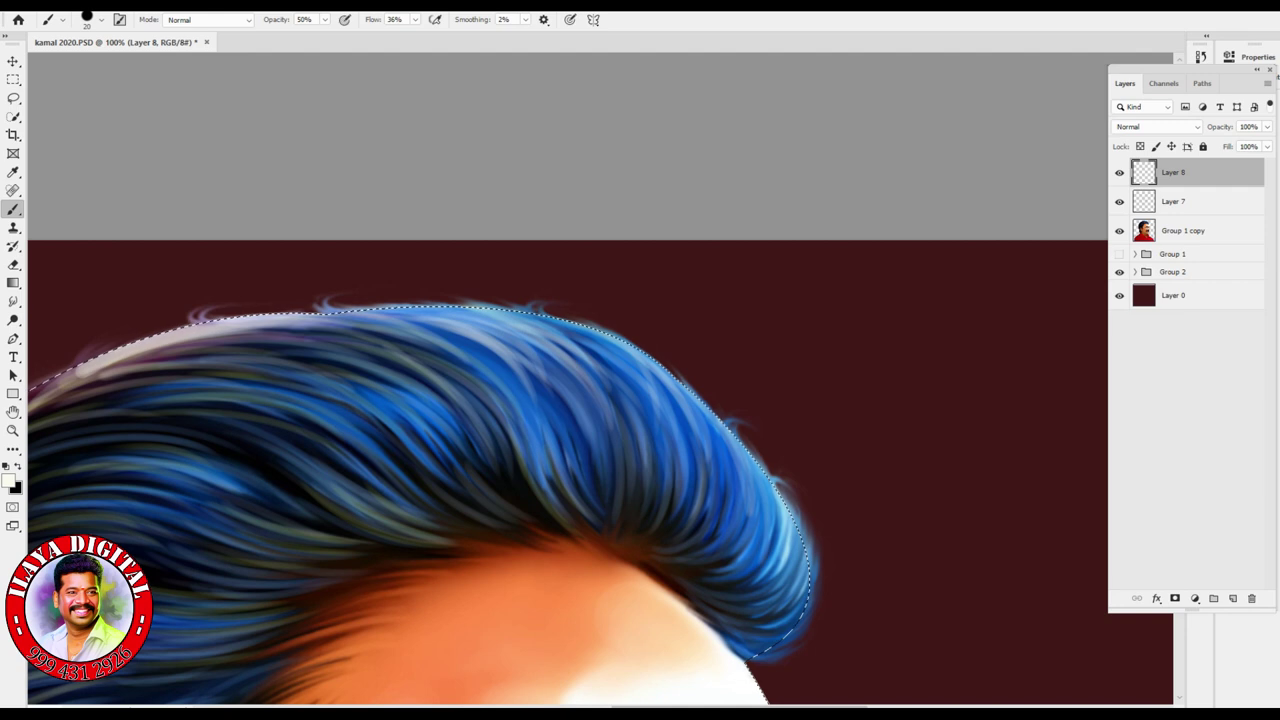
- Set the foreground colour to the green #2cbf18 for the brush
left_click(11, 483)
type("2cbf18")
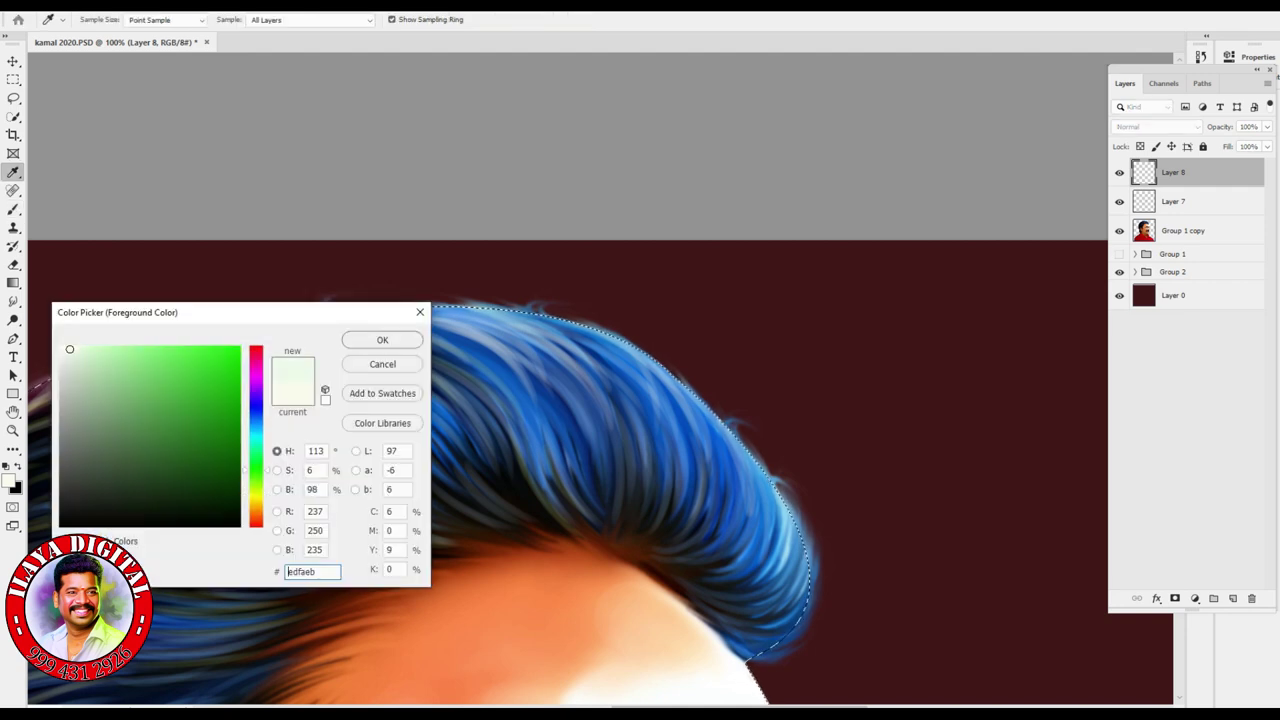
left_click(382, 340)
key("b")
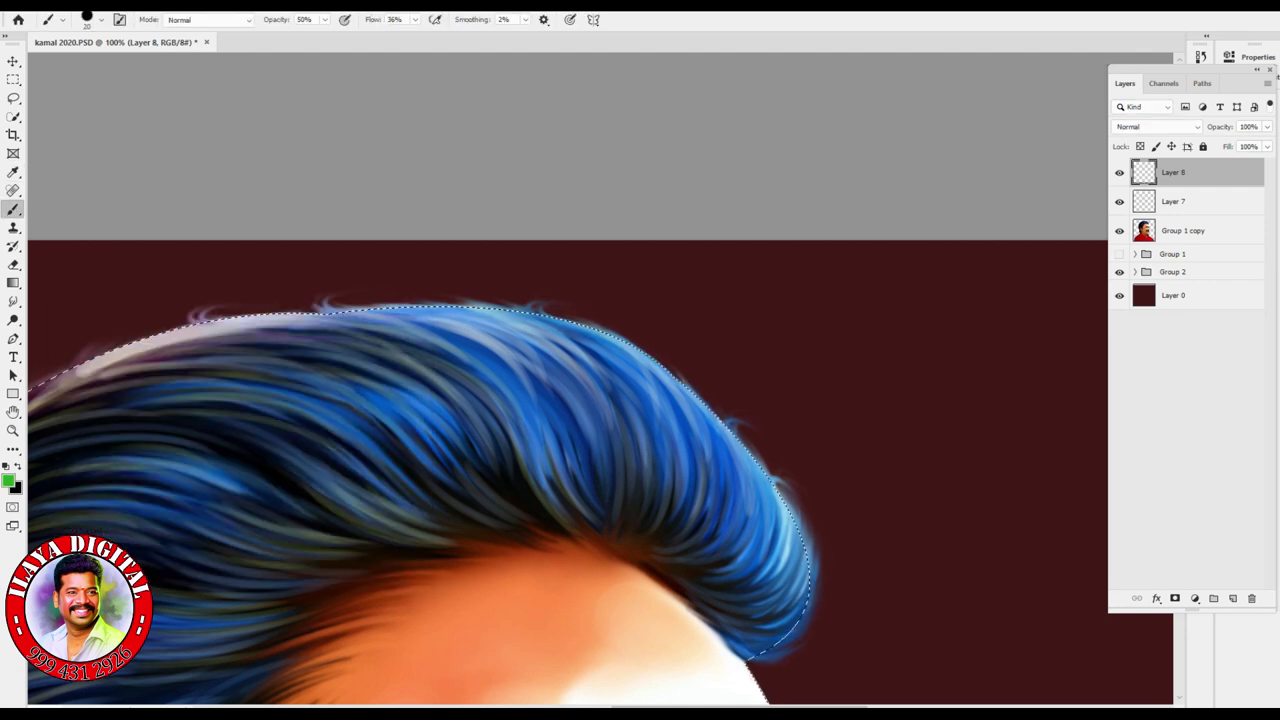
- Set the brush flow to 77% and reduce the brush size to 9
key("ctrl+plus")
key("bracketleft")
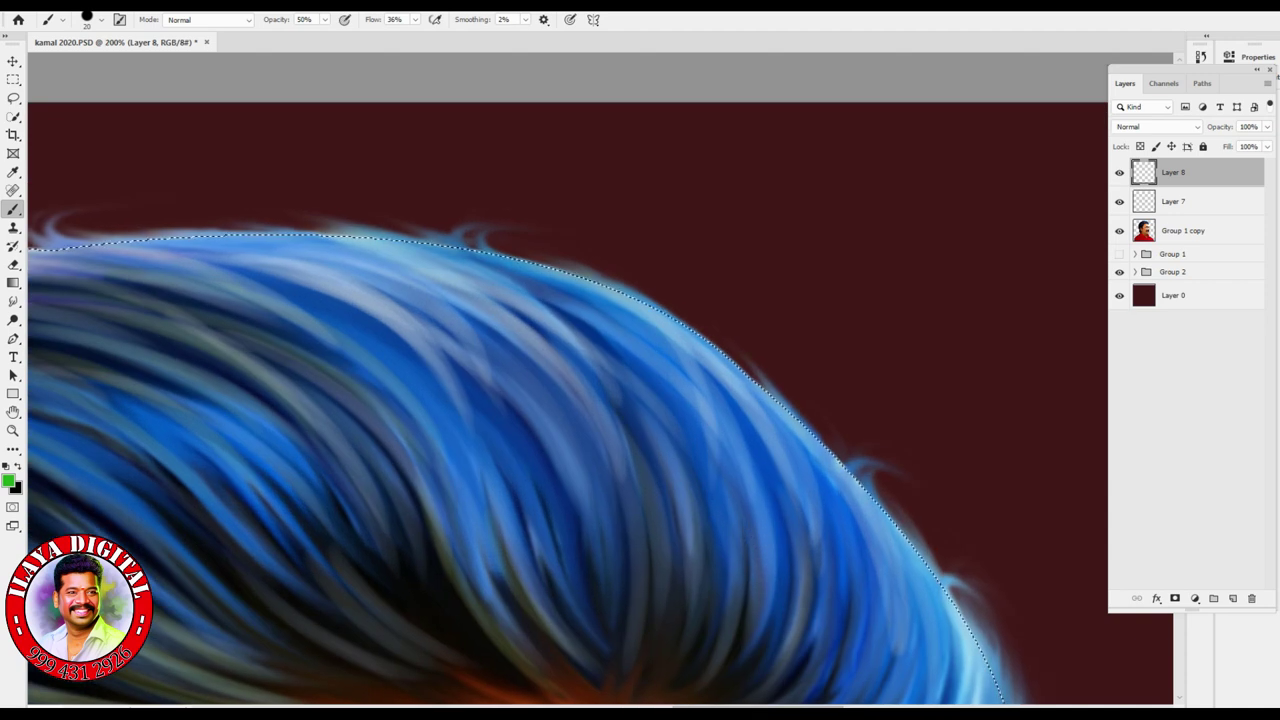
mouse_move(415, 19)
left_mouse_down()
mouse_move(420, 35)
mouse_move(441, 35)
left_mouse_up()
key("bracketleft")
key("bracketleft")
- Paint thin curved green strokes along the upper front edge of the hair
left_click_drag(275, 258, 375, 330)
left_click_drag(360, 243, 460, 286)
left_click_drag(535, 320, 590, 382)
left_click_drag(522, 290, 652, 410)
left_click_drag(565, 295, 688, 378)
left_click_drag(655, 320, 785, 555)
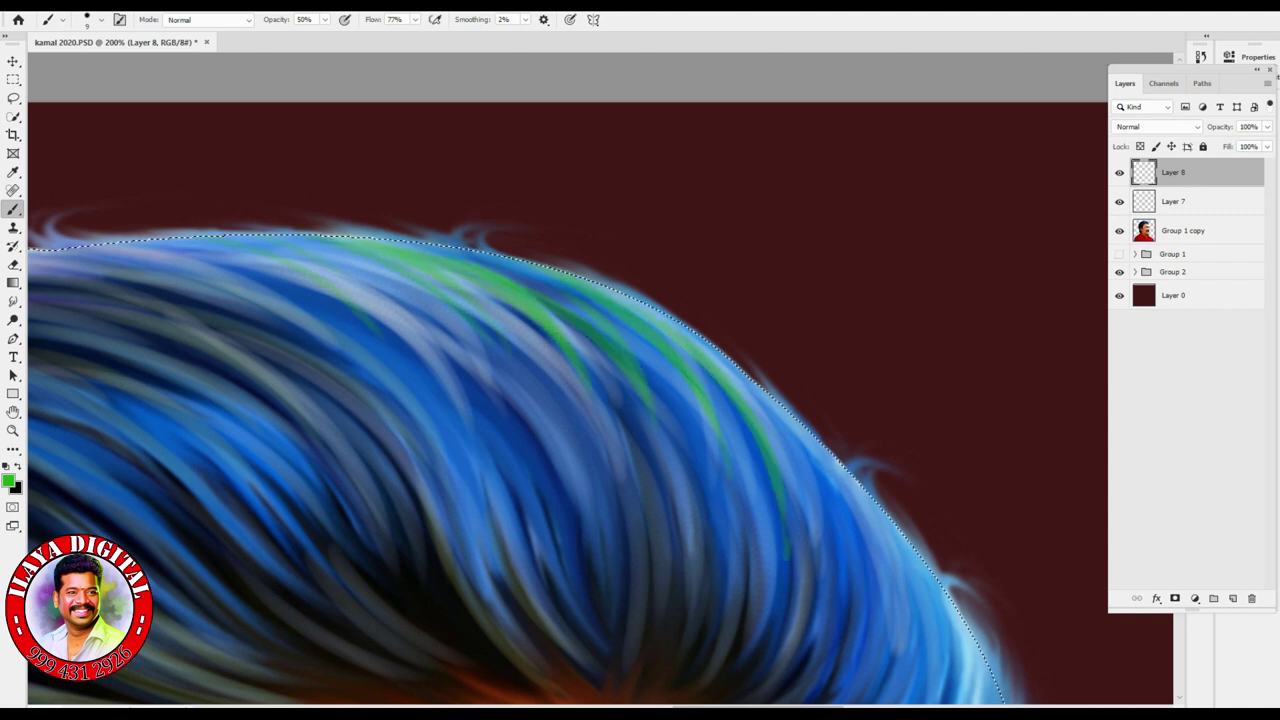
- Paint green strokes along the front curve of the quiff and through the hair on top of the head
scroll(600, 380, "down", 5)
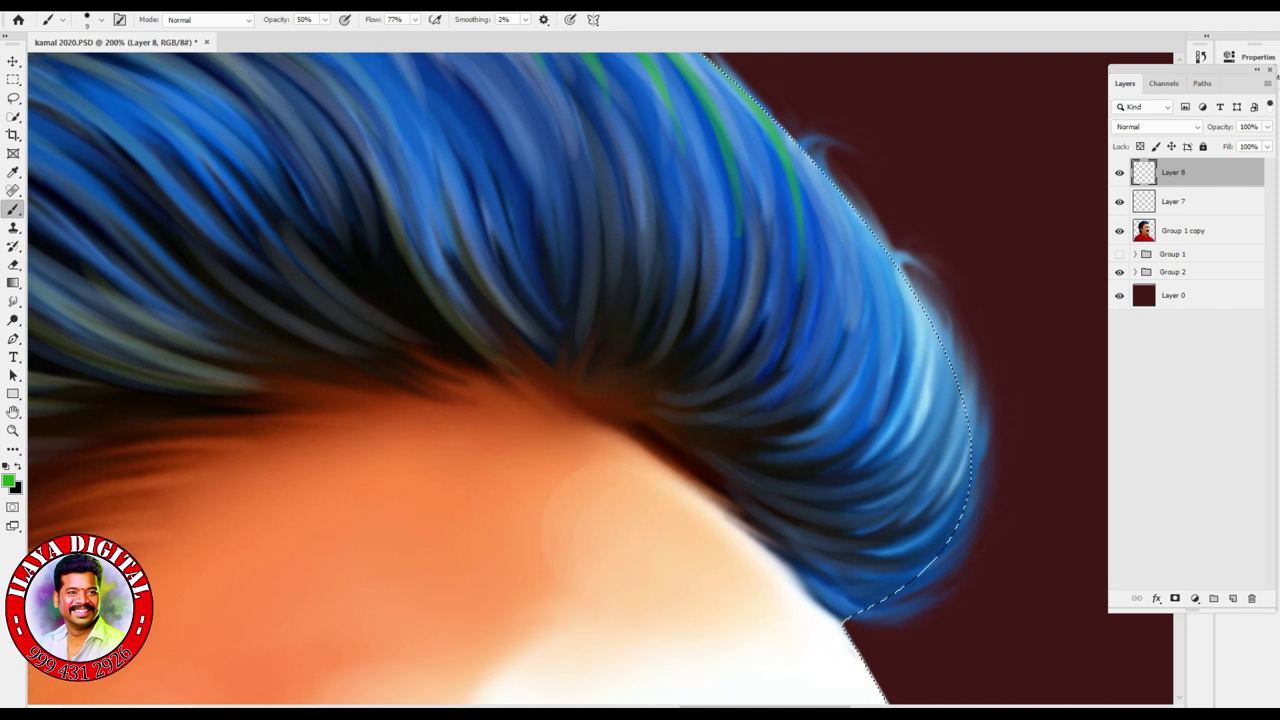
left_click_drag(903, 298, 926, 428)
left_click_drag(880, 250, 934, 376)
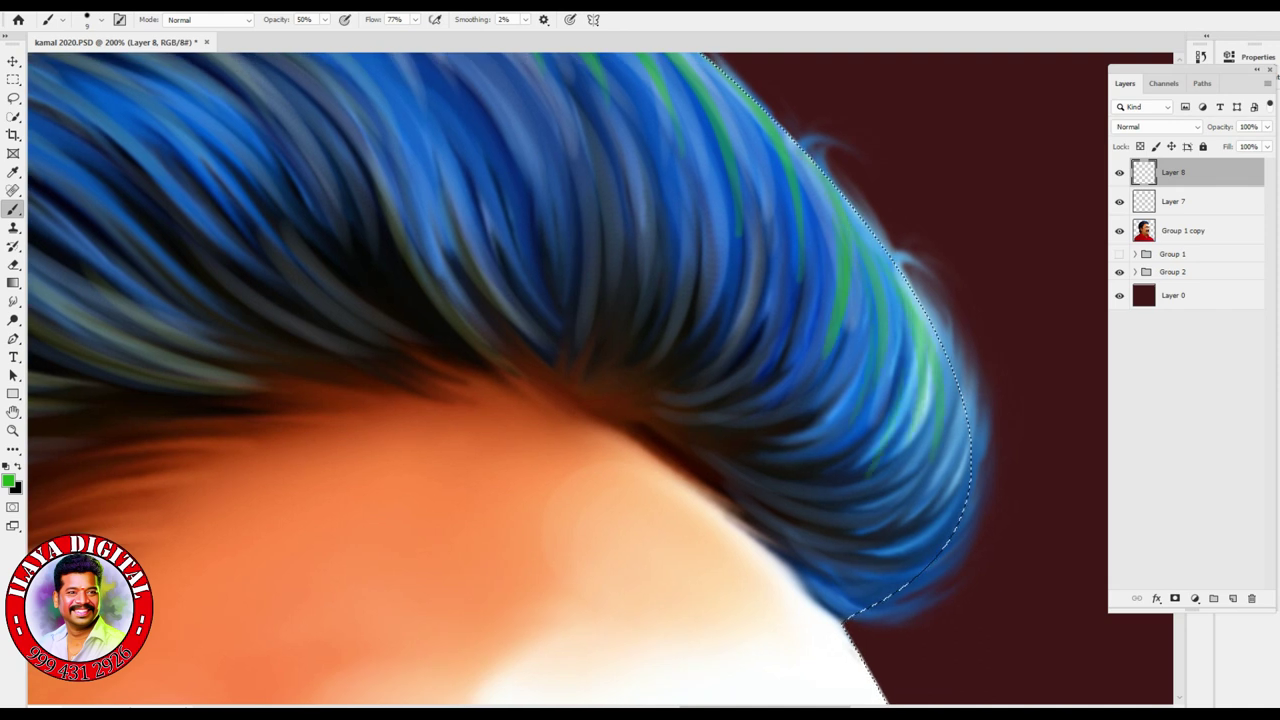
mouse_move(815, 566)
left_mouse_down()
mouse_move(940, 530)
mouse_move(888, 600)
mouse_move(908, 580)
left_mouse_up()
left_click_drag(936, 526, 970, 462)
scroll(600, 380, "up", 5)
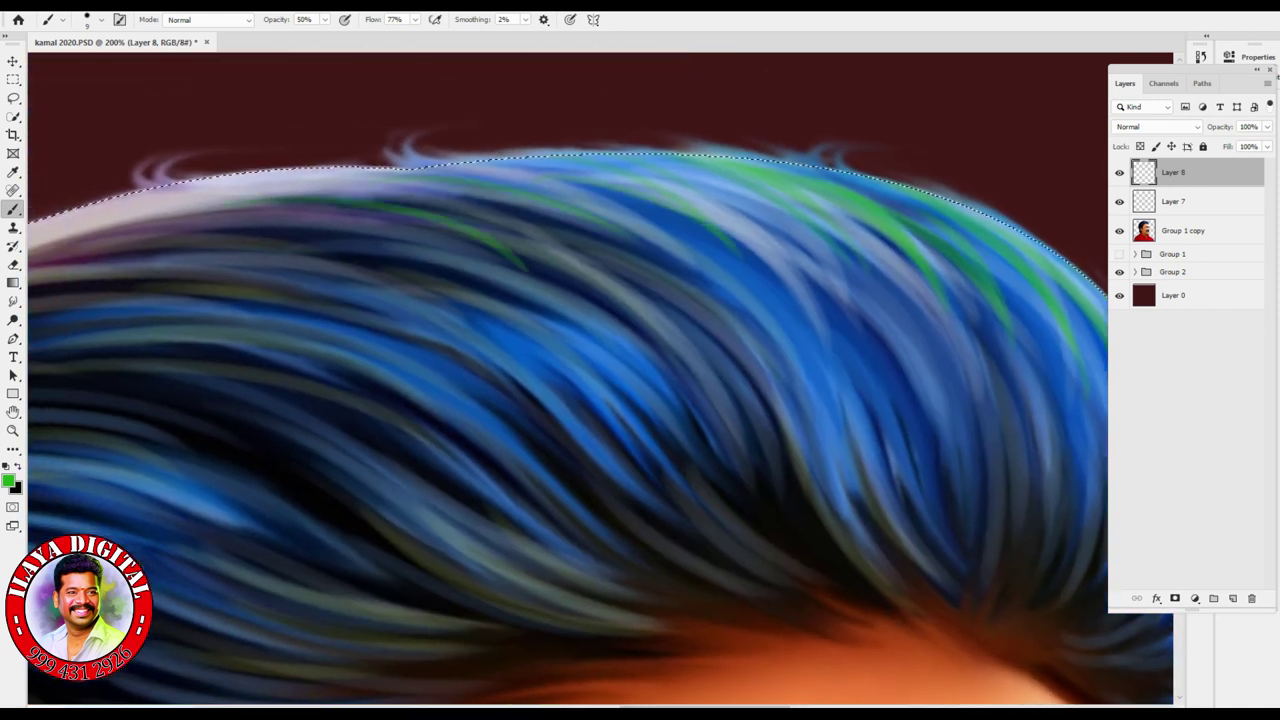
- Clear the hair selection and set the foreground colour to the magenta #bf18a5
key("ctrl+d")
key("ctrl+minus")
key("ctrl+minus")
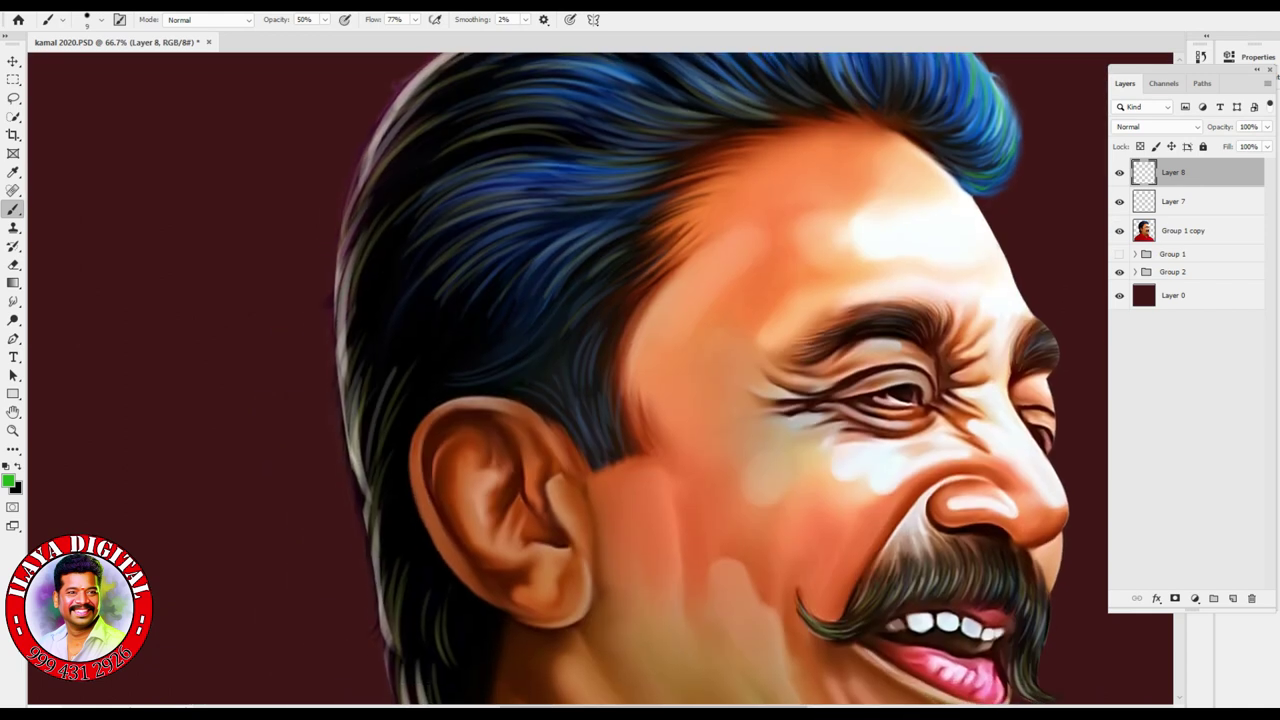
left_click(9, 482)
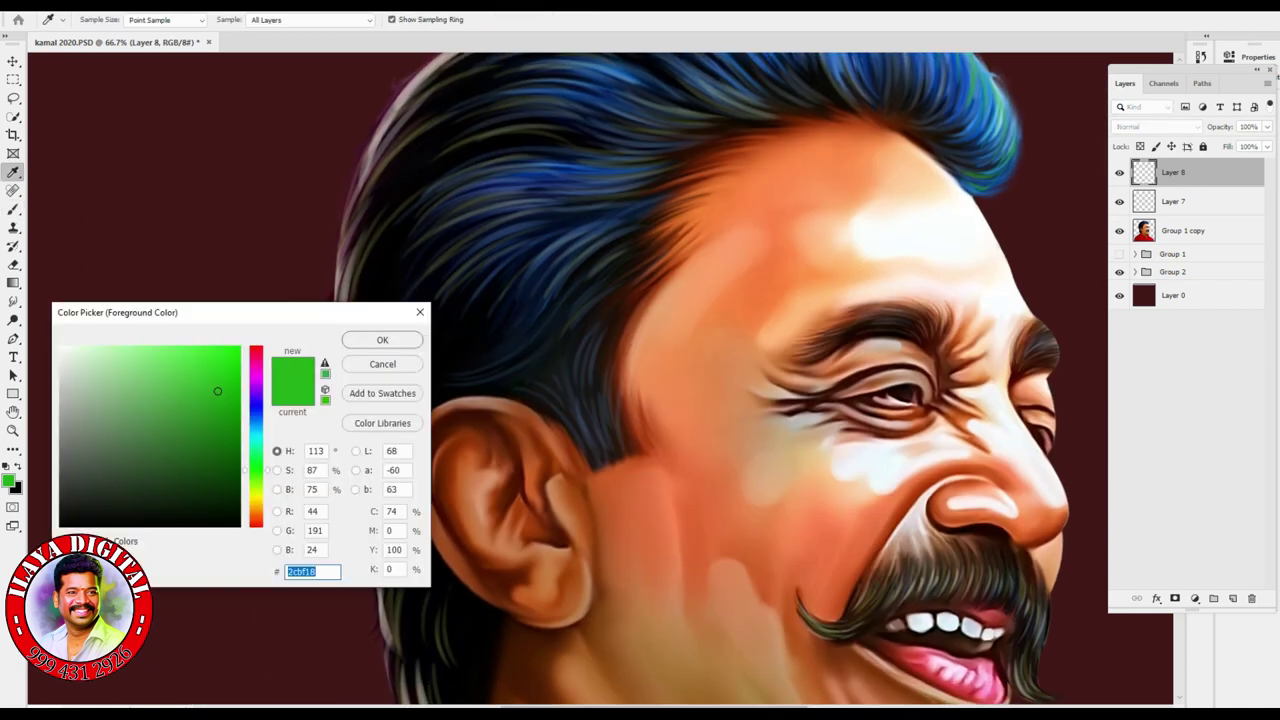
type("bf18a5")
key("Return")
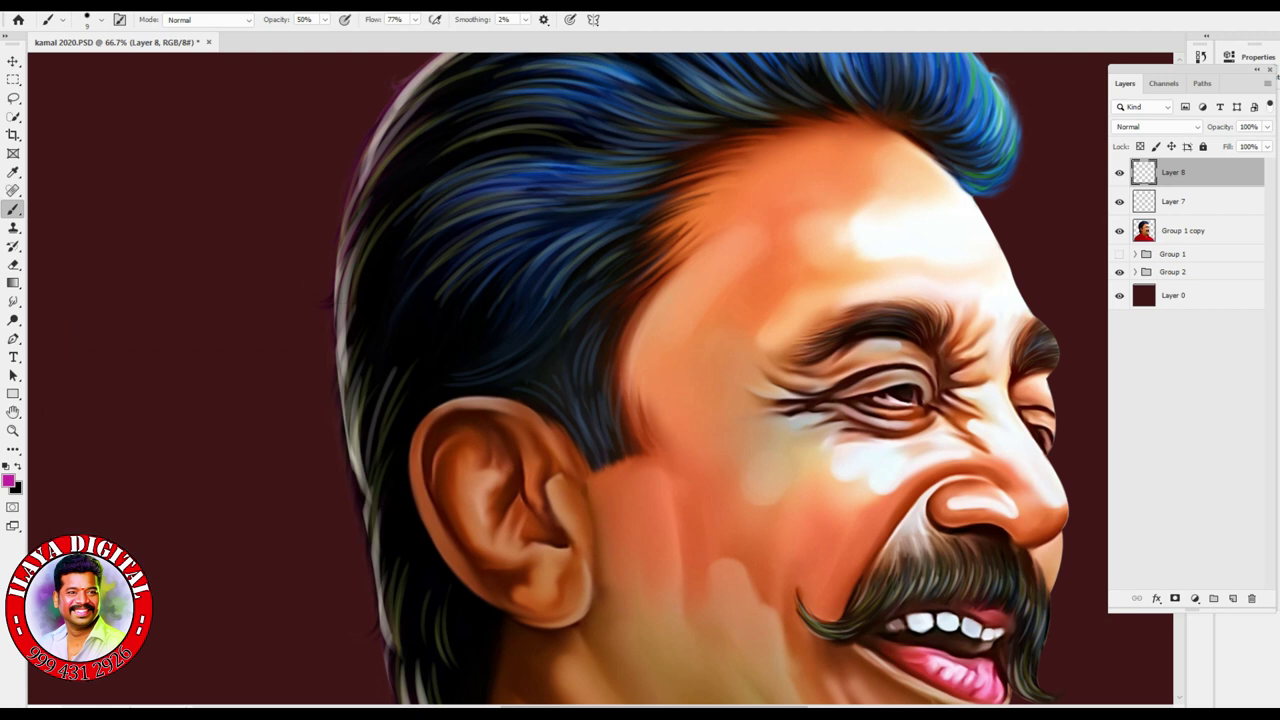
- Undo the last stroke, then set the brush size to 15 and the flow to 48%
key("ctrl+plus")
scroll(600, 380, "down", 3)
scroll(600, 380, "left", 3)
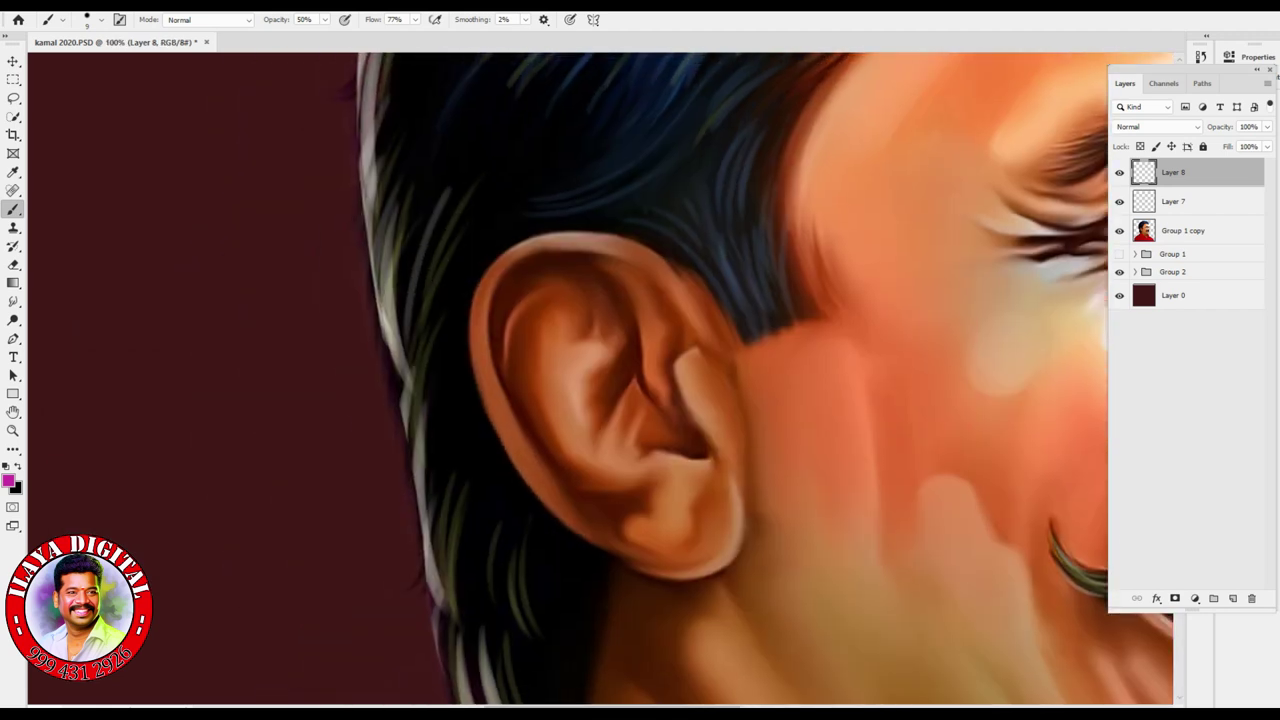
key("ctrl+z")
key("bracketright")
key("bracketright")
left_click(415, 19)
left_click_drag(418, 36, 397, 36)
- Paint magenta strokes along the hair edge behind the ear and through the locks at the nape
left_click_drag(412, 305, 398, 425)
left_click_drag(427, 378, 424, 404)
scroll(600, 380, "down", 5)
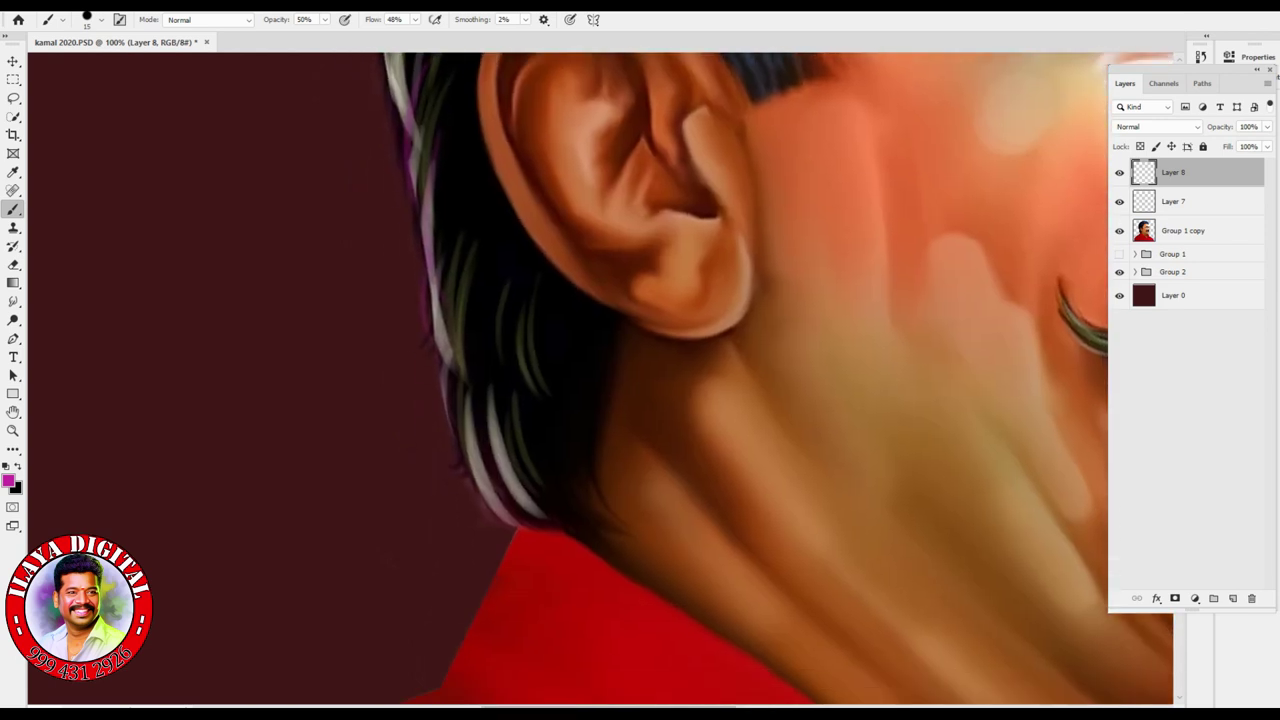
left_click_drag(428, 280, 464, 480)
left_click_drag(478, 380, 508, 486)
mouse_move(506, 392)
left_mouse_down()
mouse_move(526, 486)
mouse_move(548, 510)
left_mouse_up()
left_click_drag(552, 424, 572, 498)
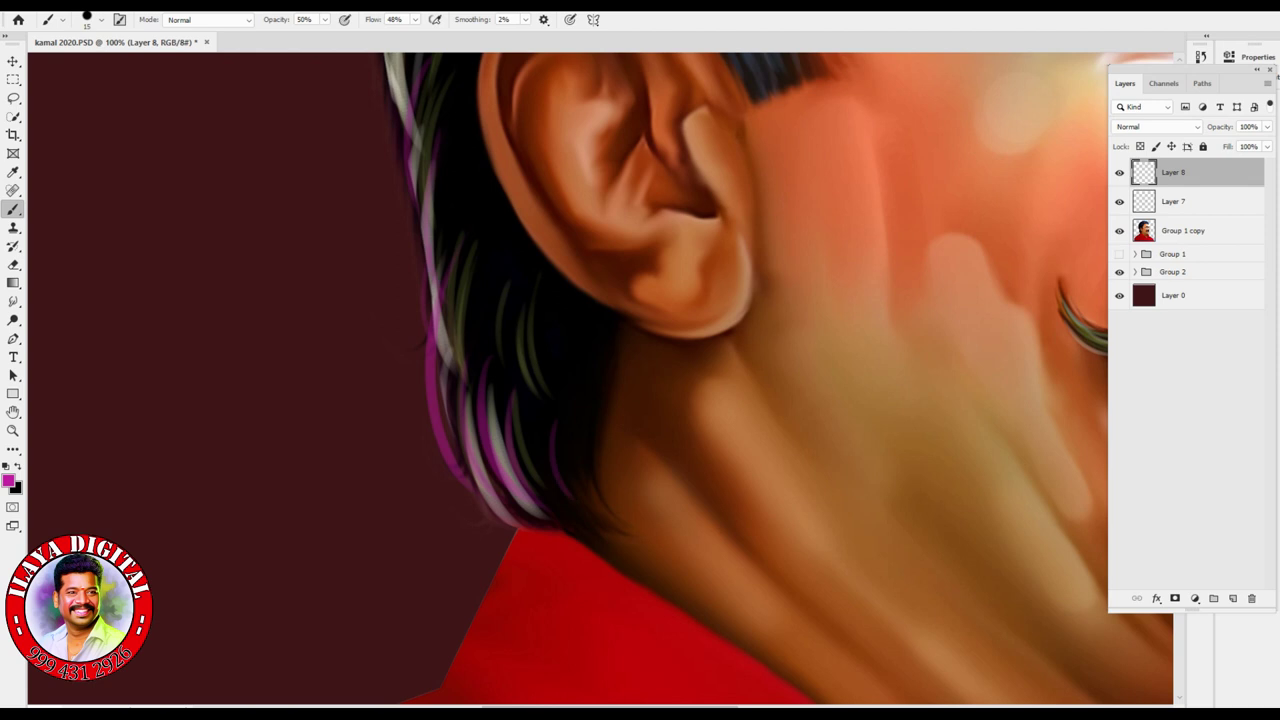
- Paint curved magenta strokes just outside and inside the white rim of the hair beside the ear
scroll(640, 380, "up", 5)
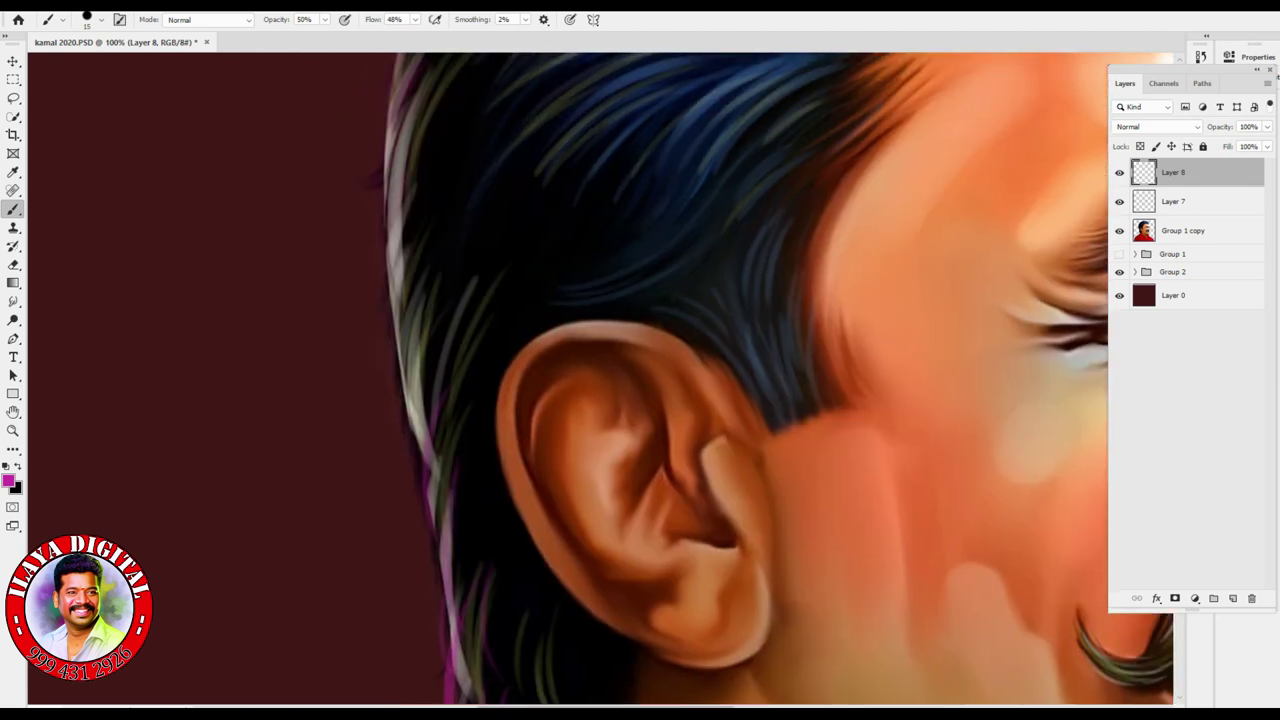
left_click_drag(378, 288, 412, 516)
left_click_drag(400, 370, 426, 486)
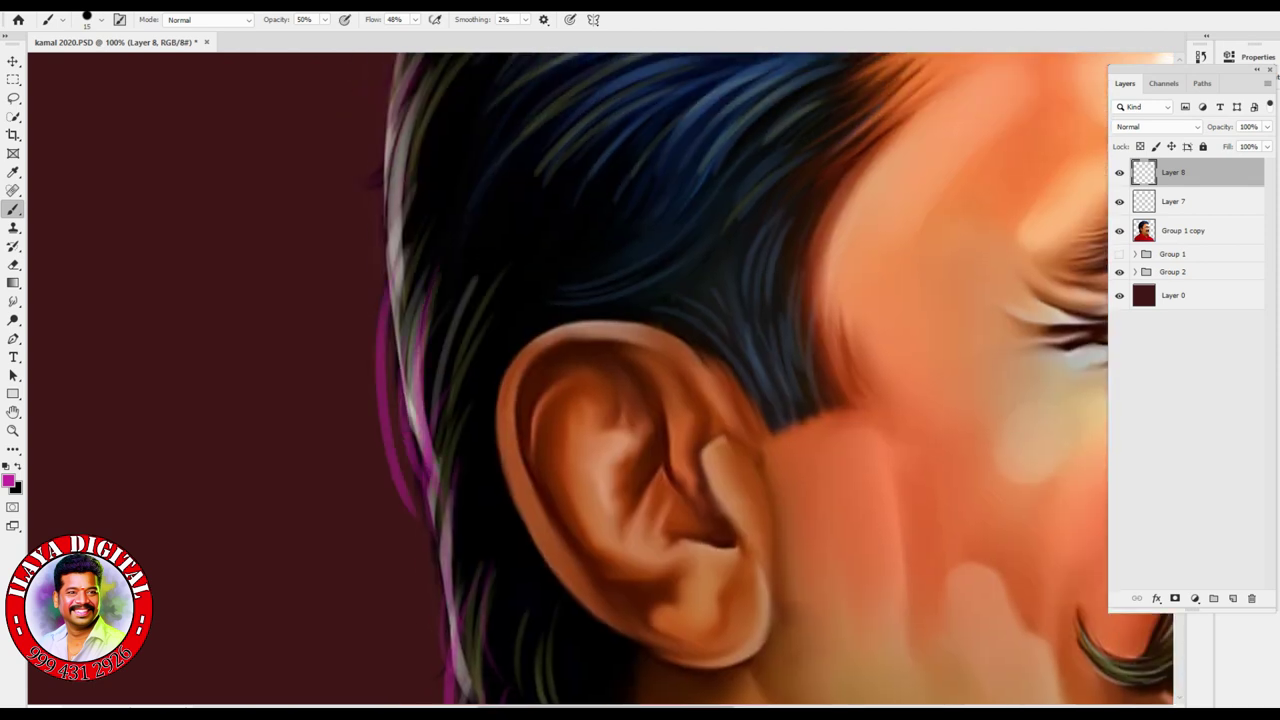
- Paint magenta rim strokes along the upper back edge of the hair and up to the crown
scroll(640, 380, "up", 6)
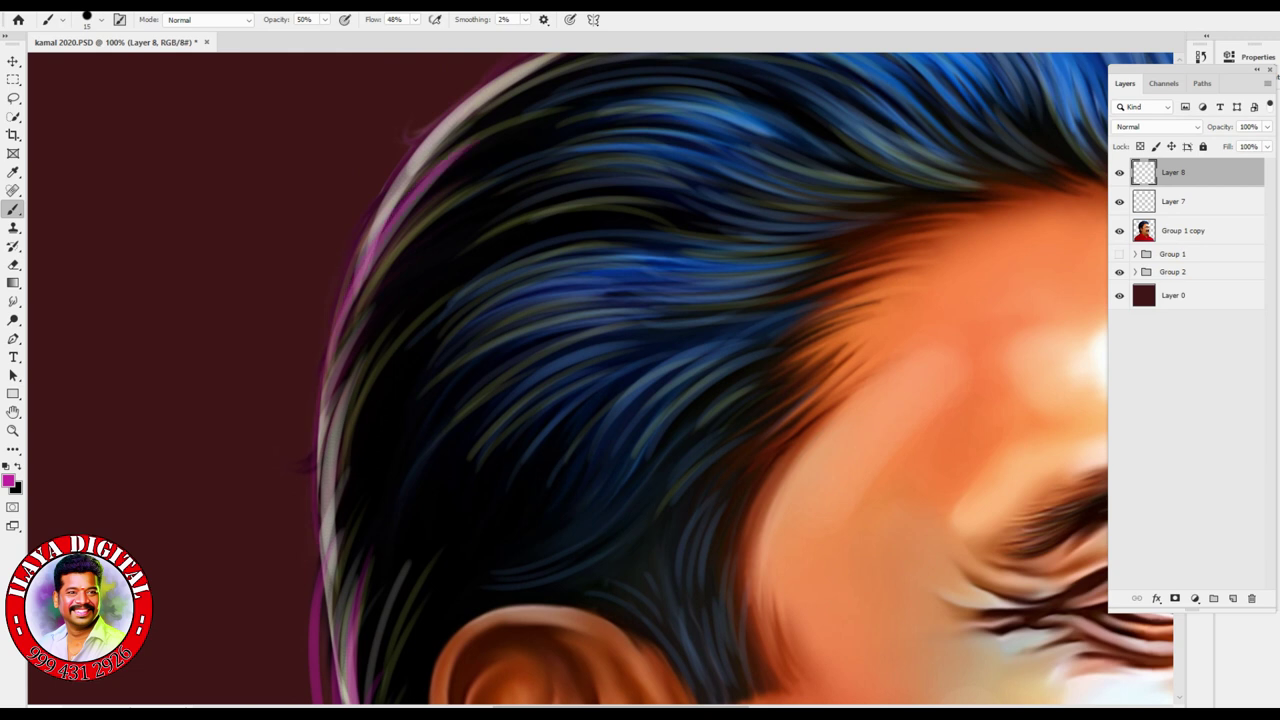
scroll(640, 380, "up", 5)
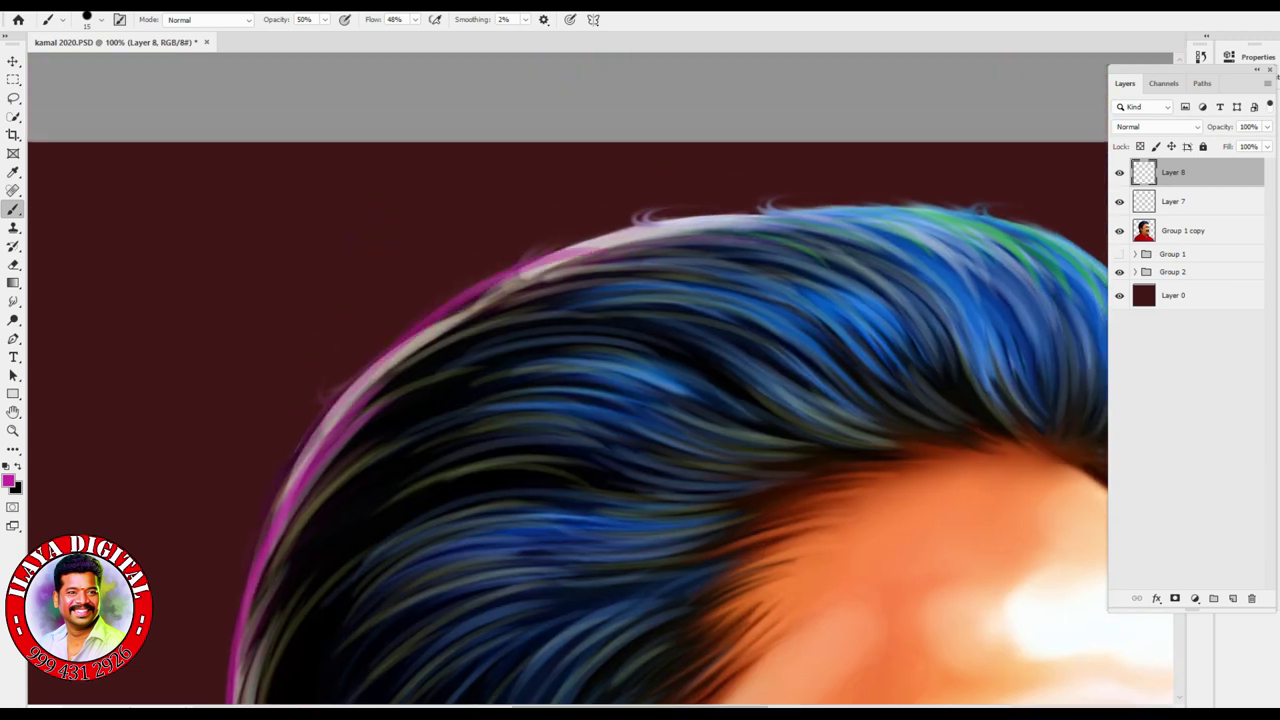
left_click_drag(526, 257, 546, 228)
scroll(600, 380, "down", 8)
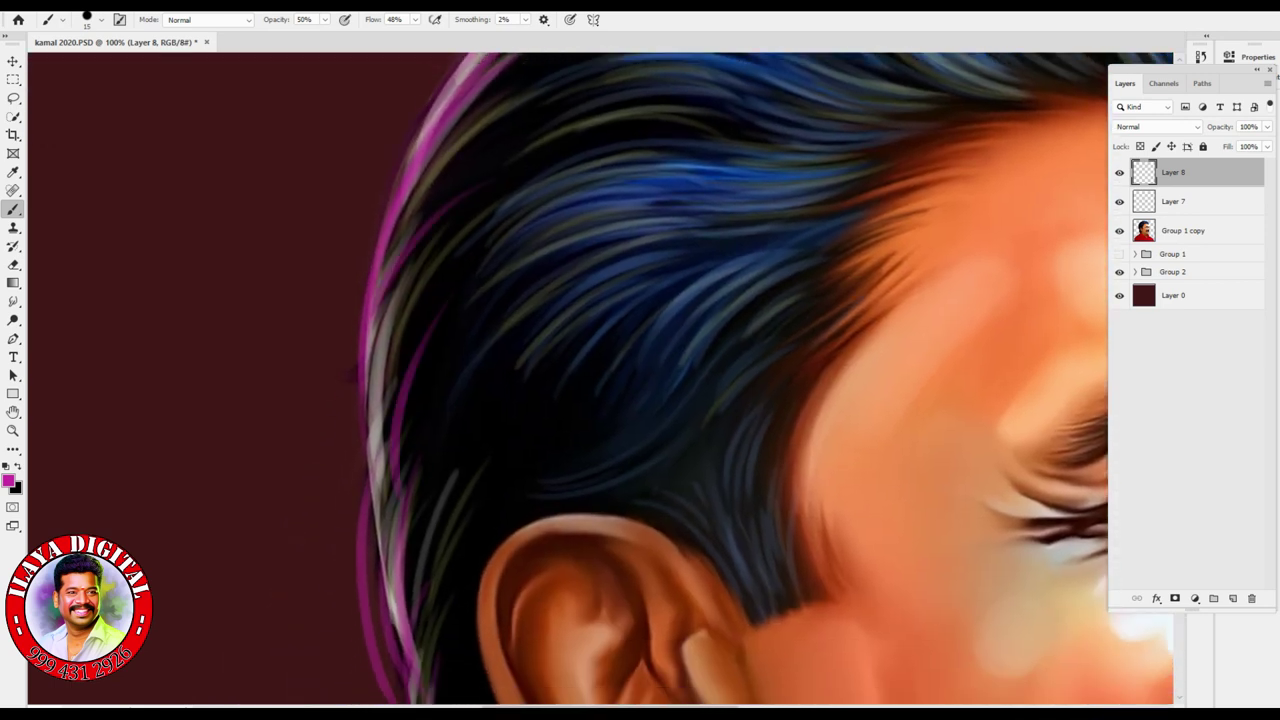
- Switch to black and paint thin stray strands just outside the hair outline, from the crown down to the nape
scroll(600, 380, "up", 10)
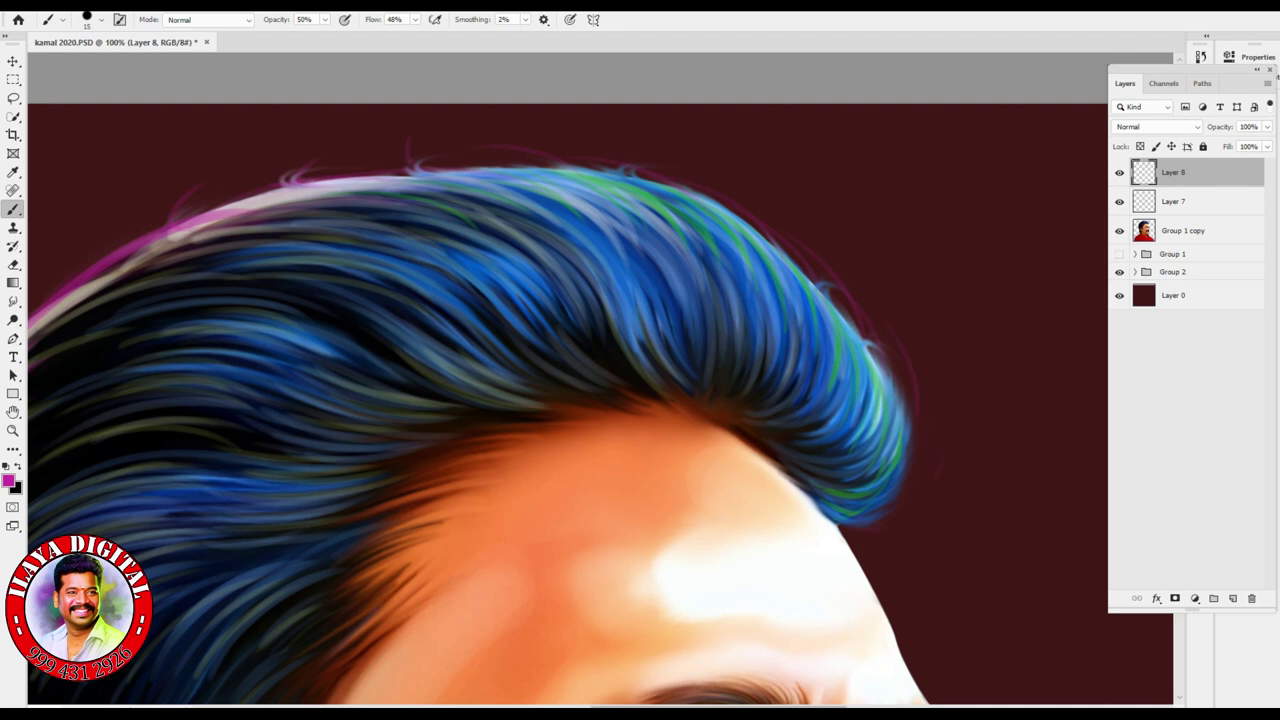
key("x")
scroll(600, 400, "up", 3)
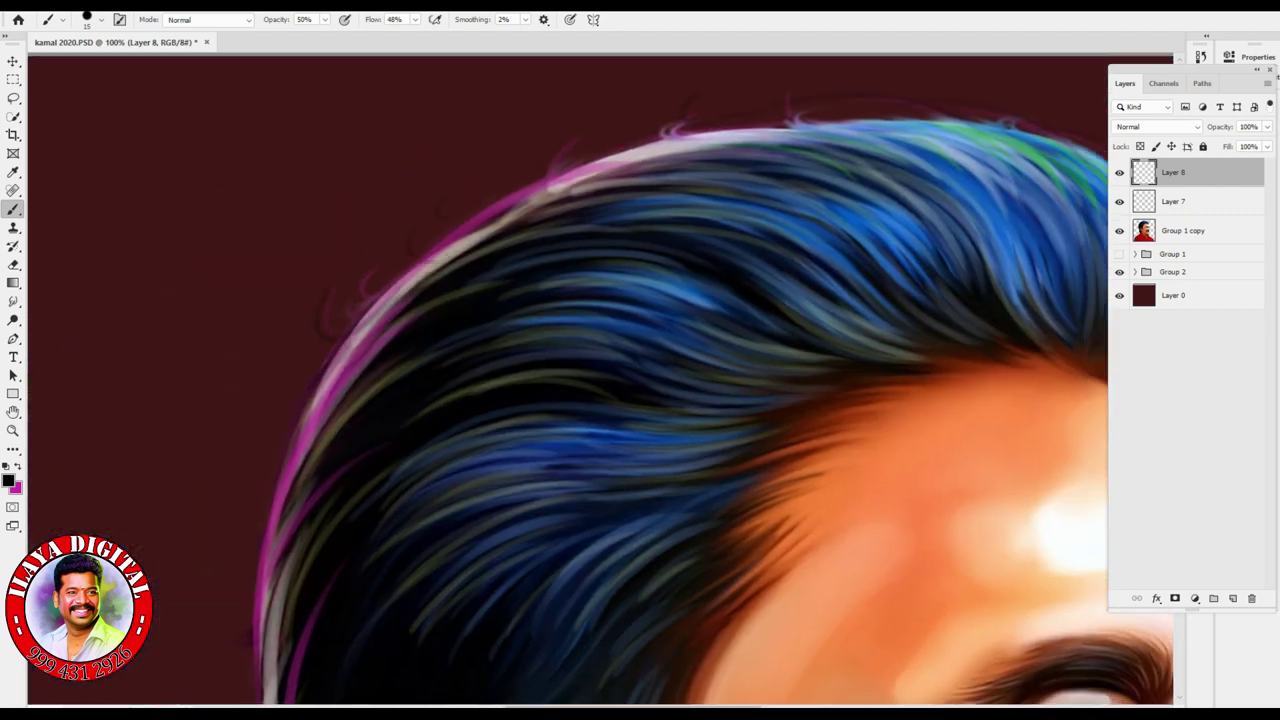
scroll(600, 380, "down", 5)
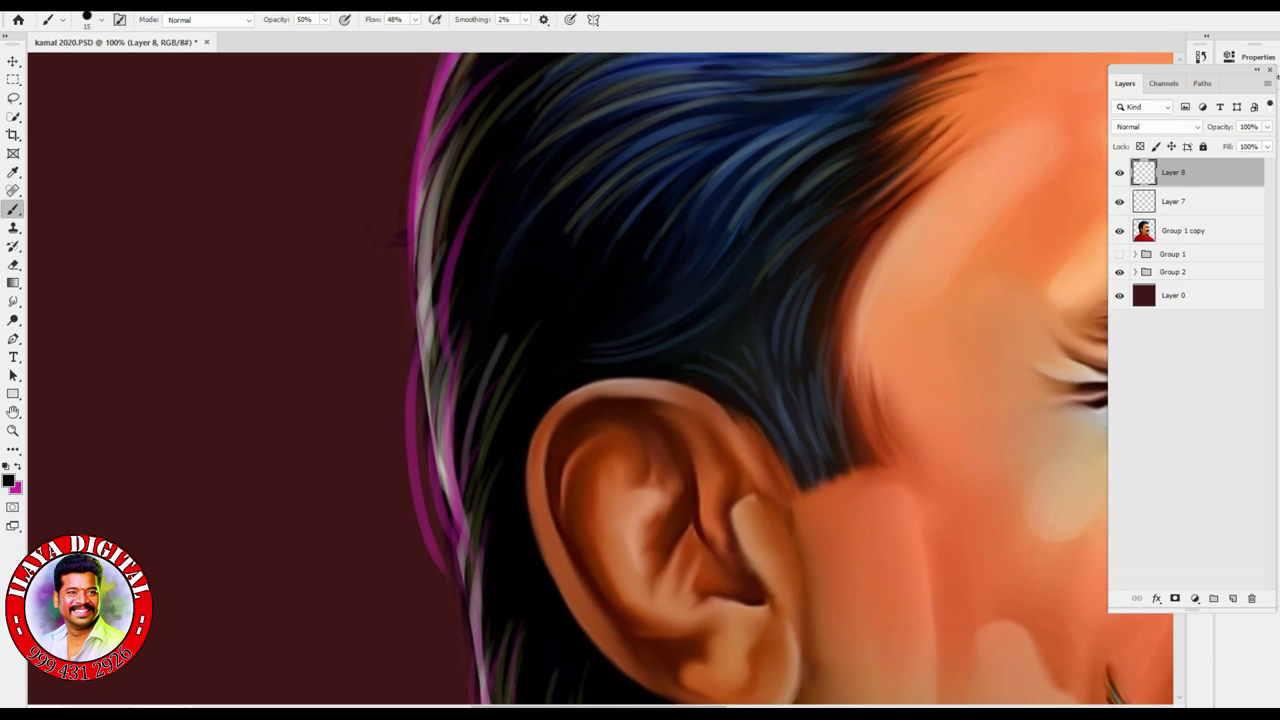
scroll(640, 380, "down", 4)
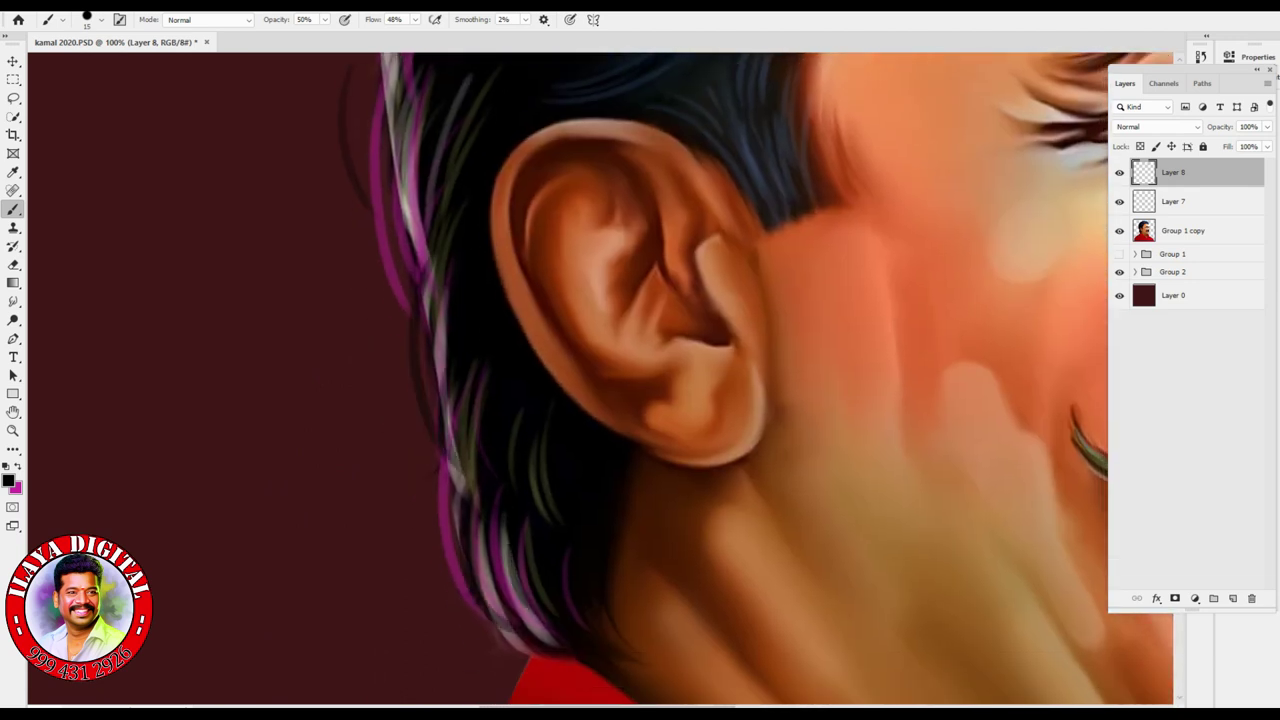
scroll(600, 380, "up", 6)
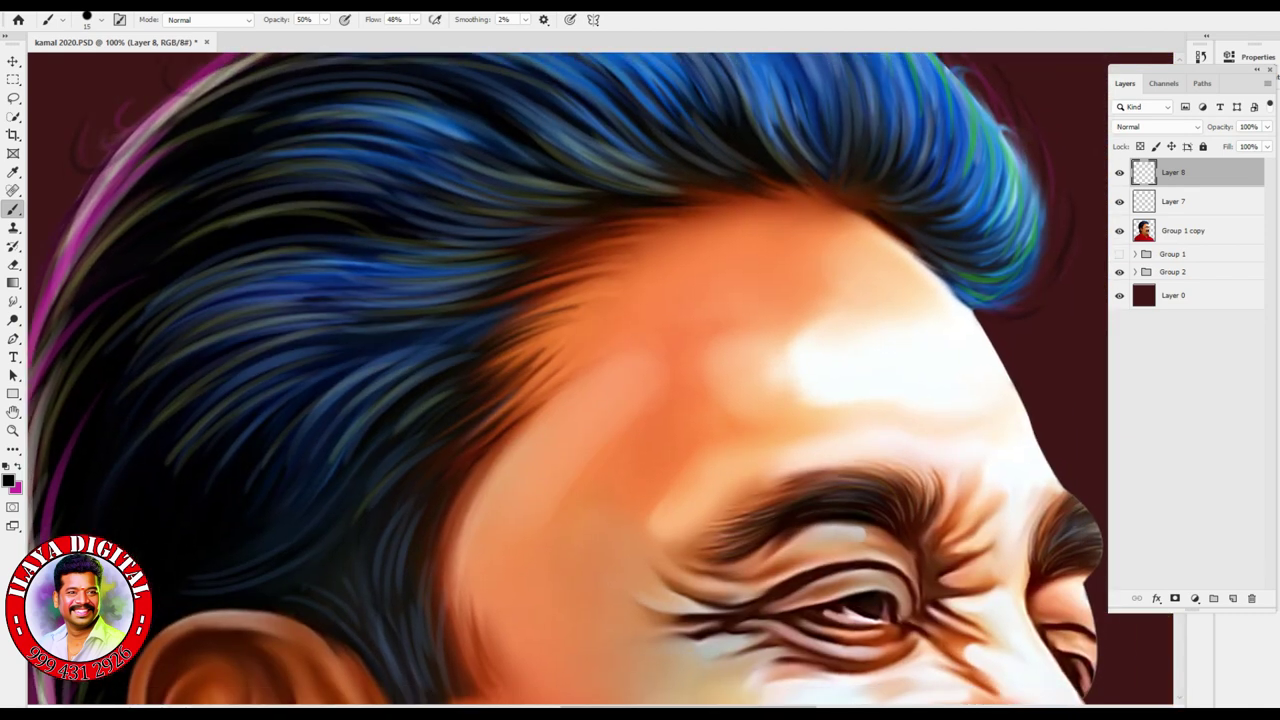
- Paint black strands between the blue locks above the temple and forehead, undoing the misplaced stroke
mouse_move(144, 432)
left_mouse_down()
mouse_move(240, 358)
mouse_move(330, 331)
left_mouse_up()
left_click_drag(168, 355, 326, 299)
left_click_drag(234, 294, 528, 265)
key("ctrl+z")
left_click_drag(364, 294, 478, 289)
left_click_drag(368, 330, 440, 316)
left_click_drag(404, 236, 526, 214)
mouse_move(416, 220)
left_mouse_down()
mouse_move(480, 198)
mouse_move(542, 208)
left_mouse_up()
left_click_drag(600, 350, 500, 460)
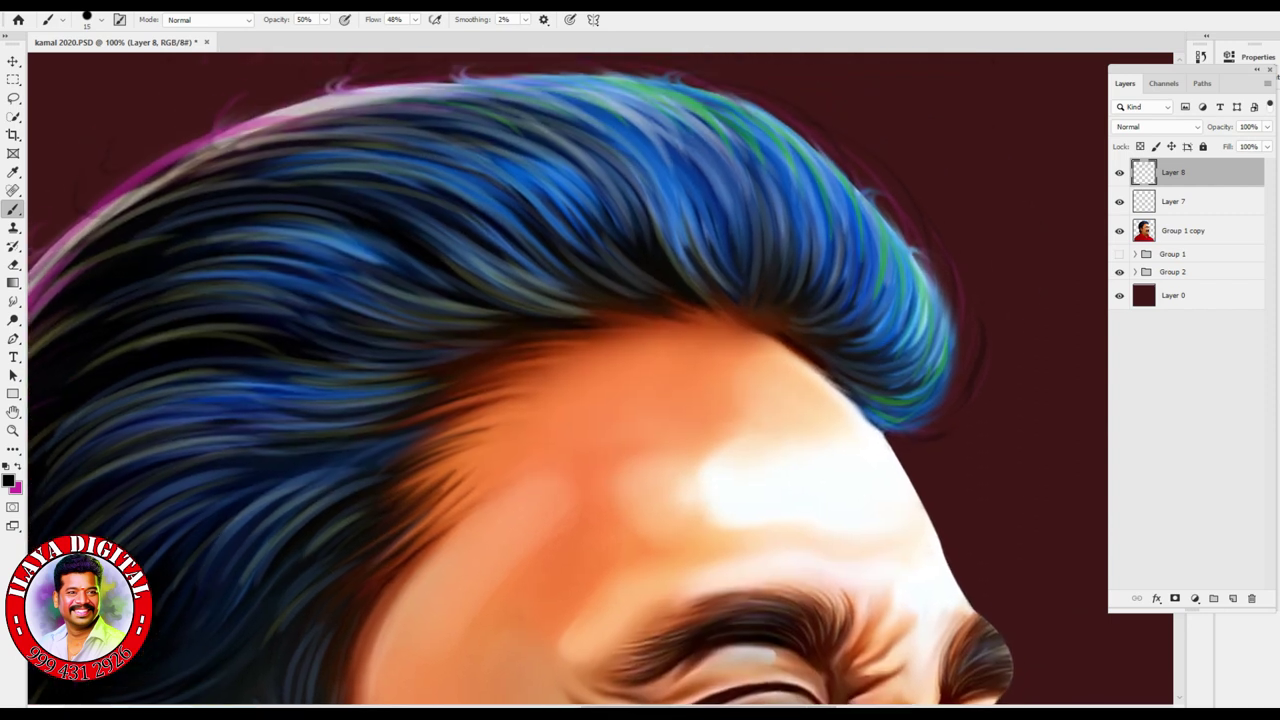
- Set the foreground color to yellow f9d904 for the Brush tool
key("x")
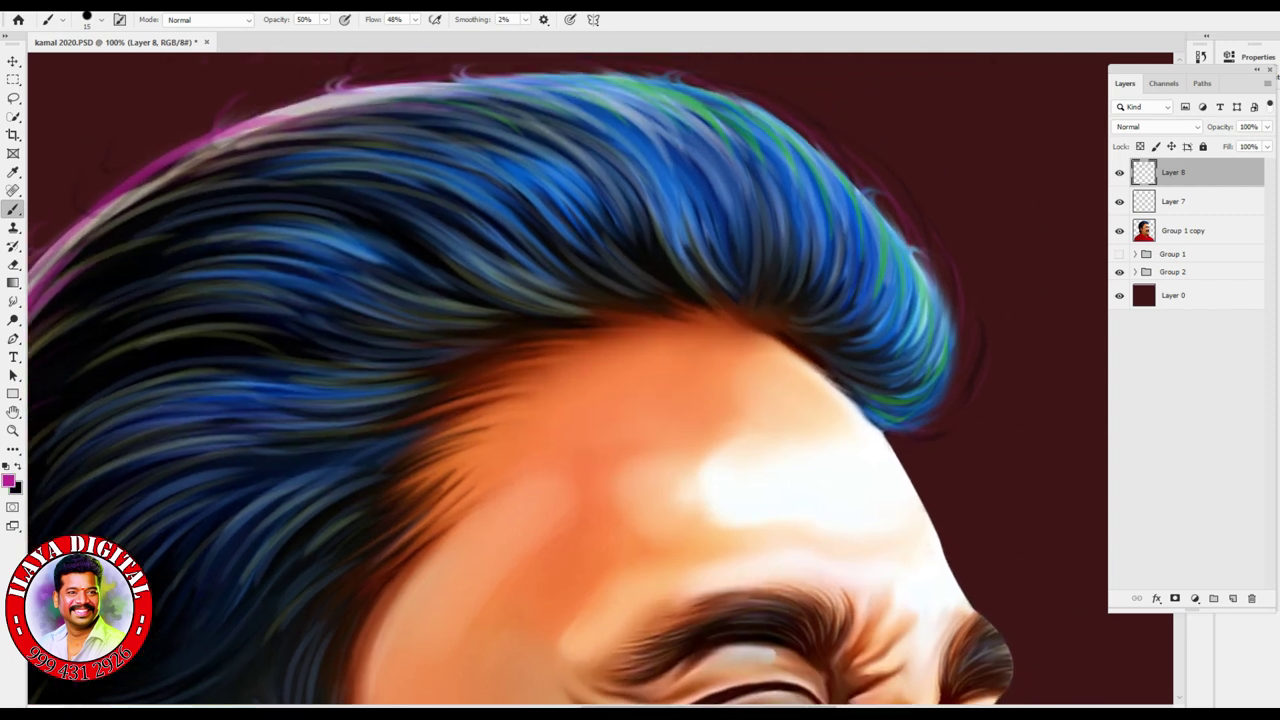
left_click(9, 482)
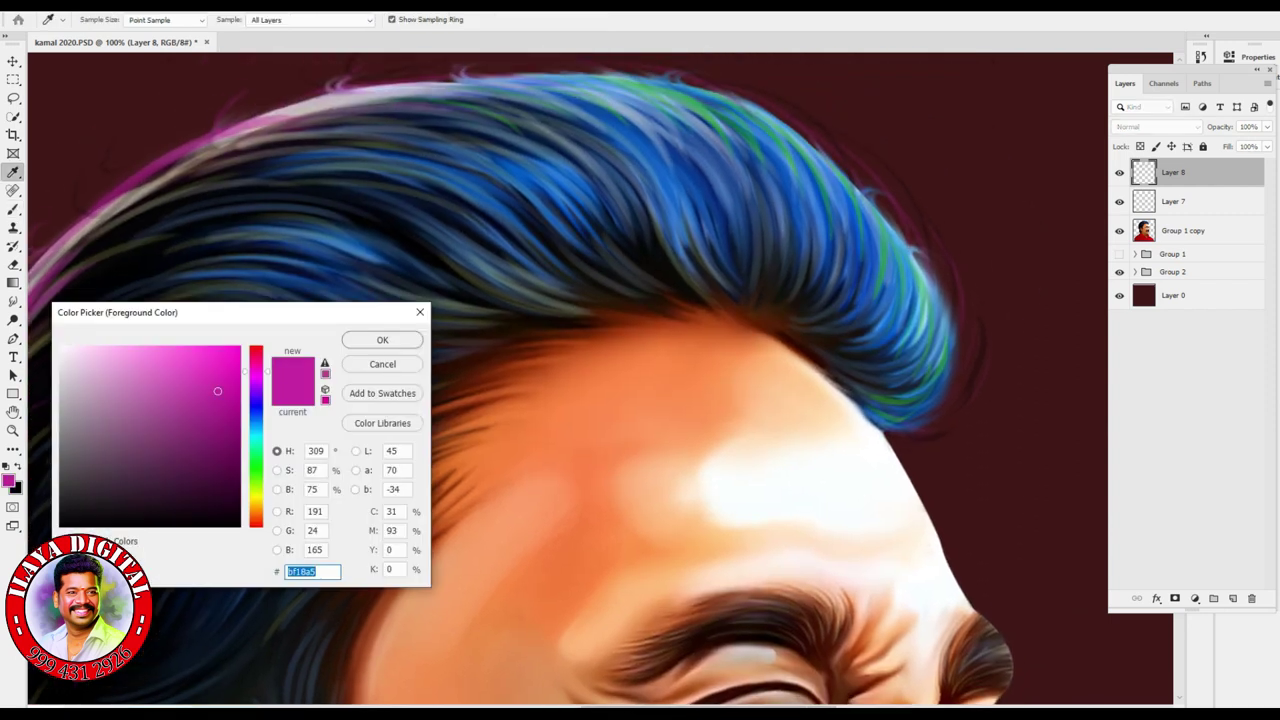
type("bfa918")
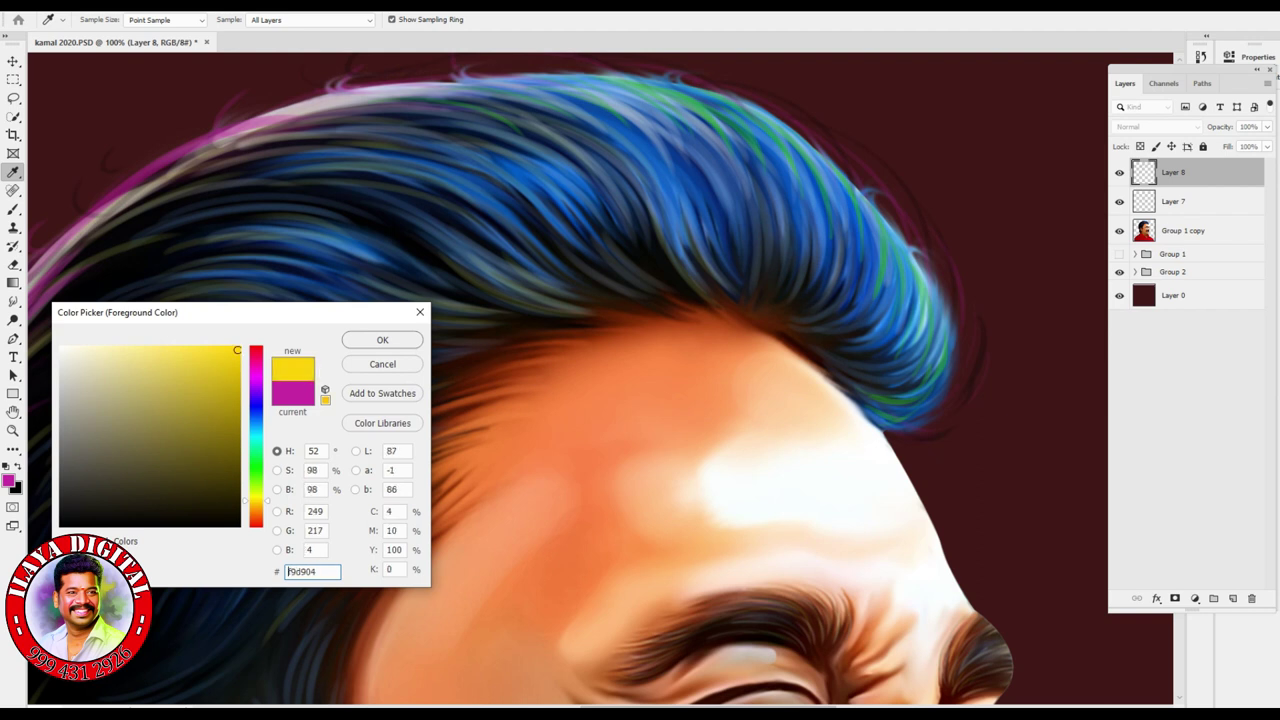
key("Return")
key("b")
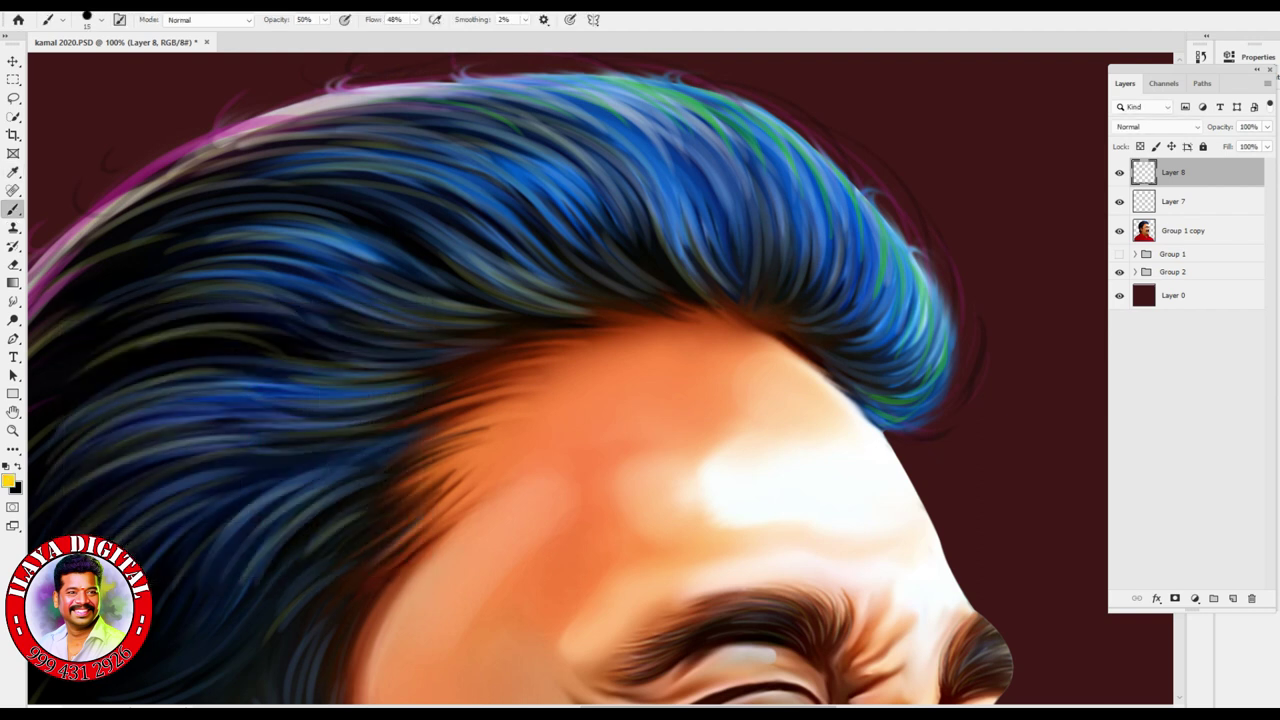
- Paint yellow strands along the roots and underside of the front quiff, following the curl above the forehead
scroll(849, 466, "up", 3)
scroll(849, 466, "down", 1)
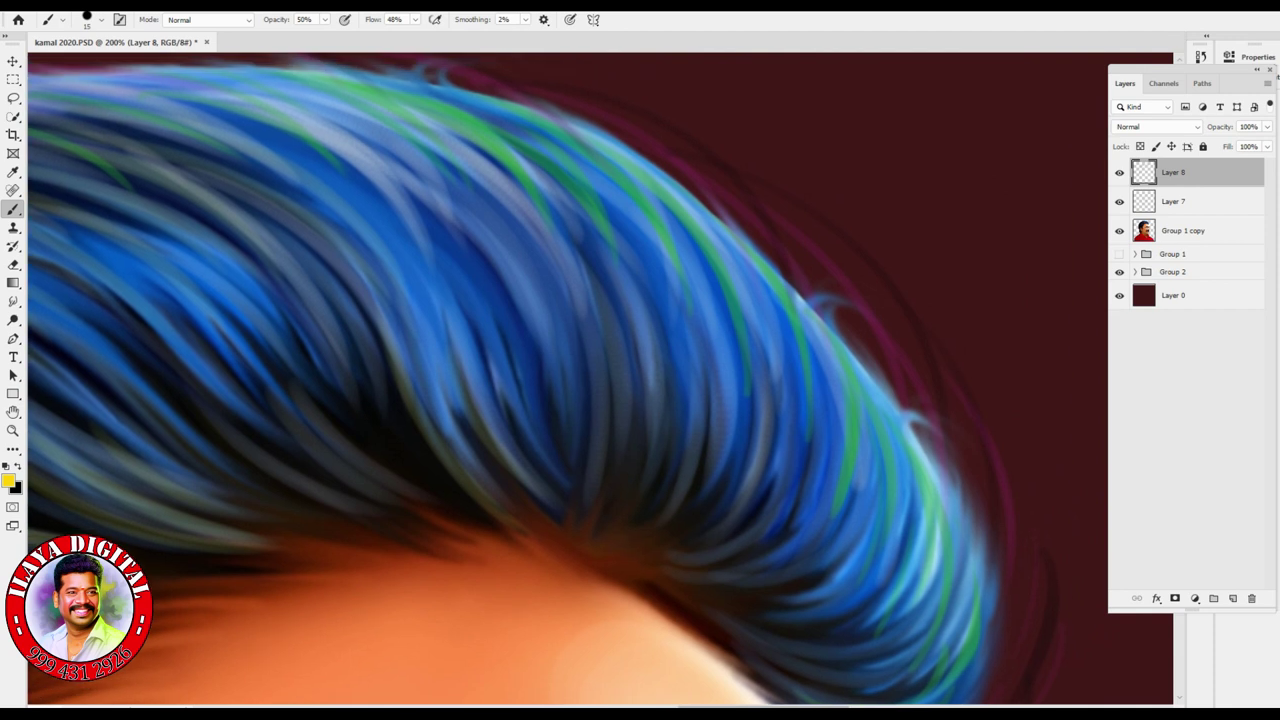
scroll(513, 379, "down", 1)
left_click_drag(714, 362, 670, 506)
mouse_move(762, 386)
left_mouse_down()
mouse_move(704, 526)
mouse_move(792, 556)
left_mouse_up()
left_click_drag(656, 545, 840, 560)
mouse_move(688, 566)
left_mouse_down()
mouse_move(836, 598)
mouse_move(892, 648)
left_mouse_up()
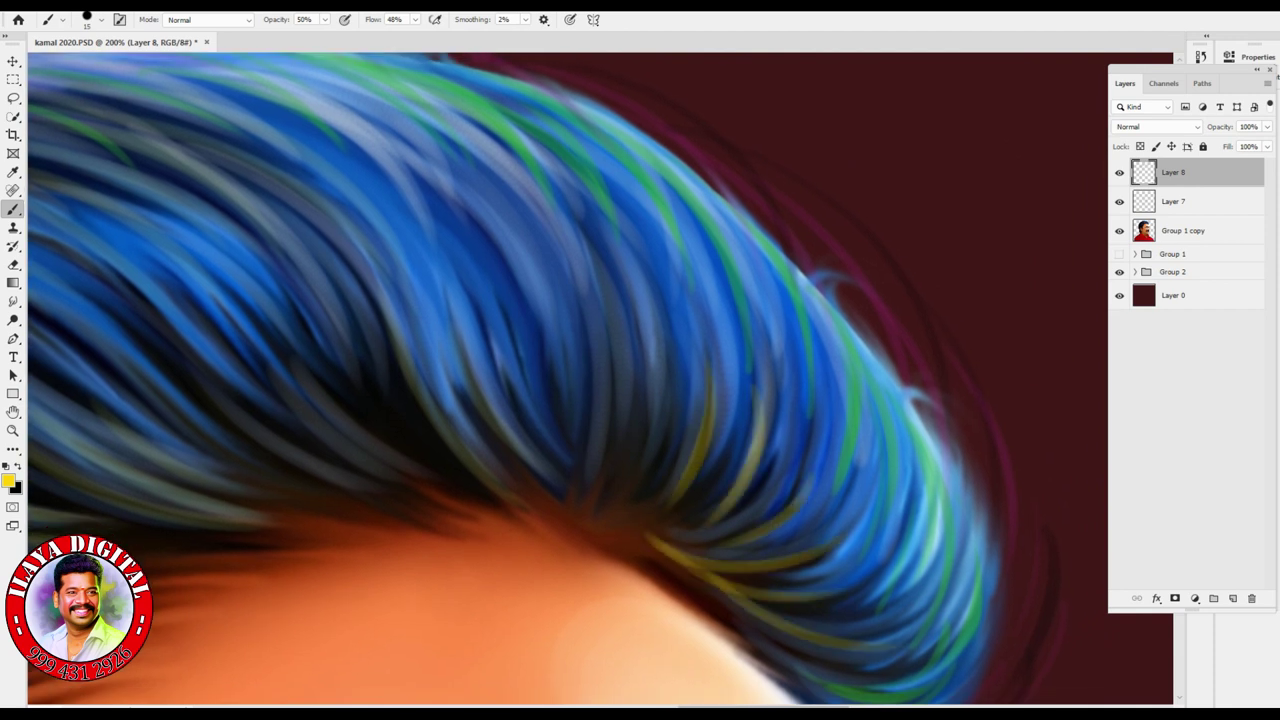
- Paint curved yellow strands rising from the hairline roots in the middle of the quiff
left_click_drag(638, 292, 612, 464)
mouse_move(604, 310)
left_mouse_down()
mouse_move(578, 488)
mouse_move(604, 444)
left_mouse_up()
mouse_move(682, 246)
left_mouse_down()
mouse_move(596, 484)
mouse_move(652, 508)
left_mouse_up()
left_click_drag(378, 290, 490, 466)
left_click_drag(424, 292, 520, 476)
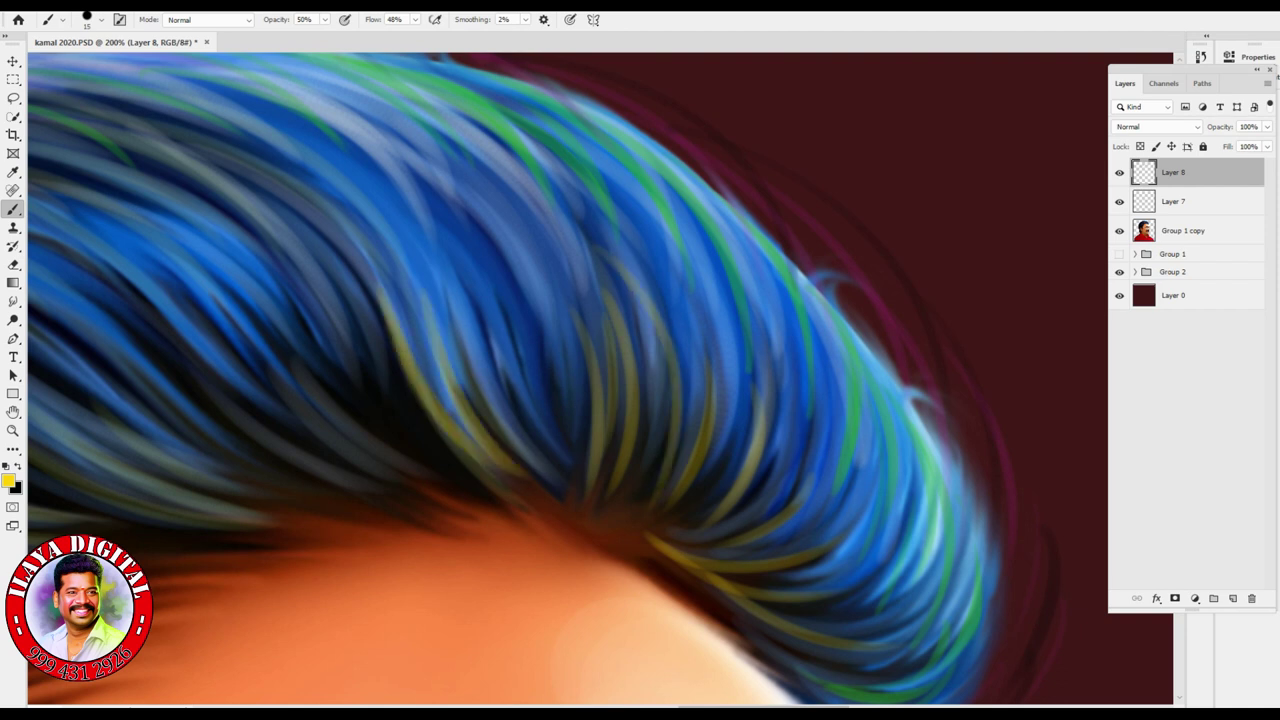
- Paint yellow strands through the dark locks behind the quiff's middle, running down to the forehead hairline
left_click_drag(478, 306, 556, 468)
left_click_drag(288, 358, 414, 474)
left_click_drag(258, 376, 316, 440)
left_click_drag(310, 434, 384, 474)
left_click_drag(190, 396, 356, 494)
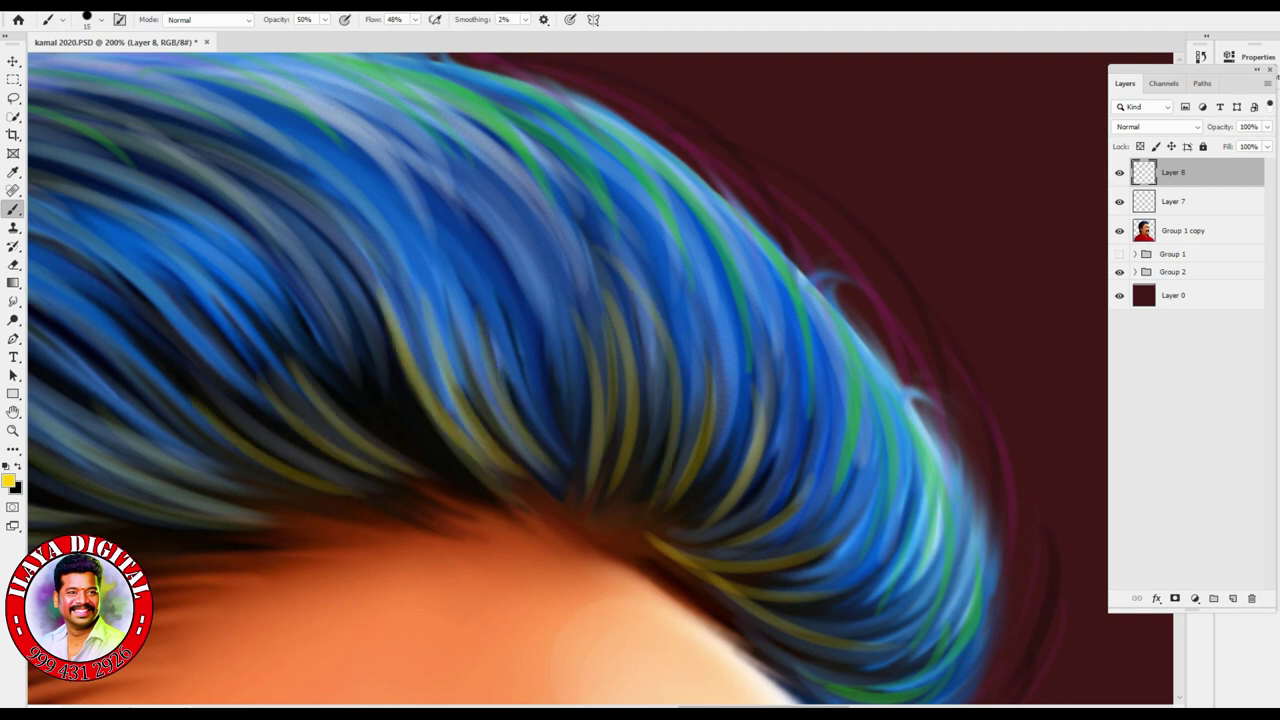
- Paint yellow strands through the upper locks of the quiff and along its outer front edge
left_click_drag(760, 300, 640, 220)
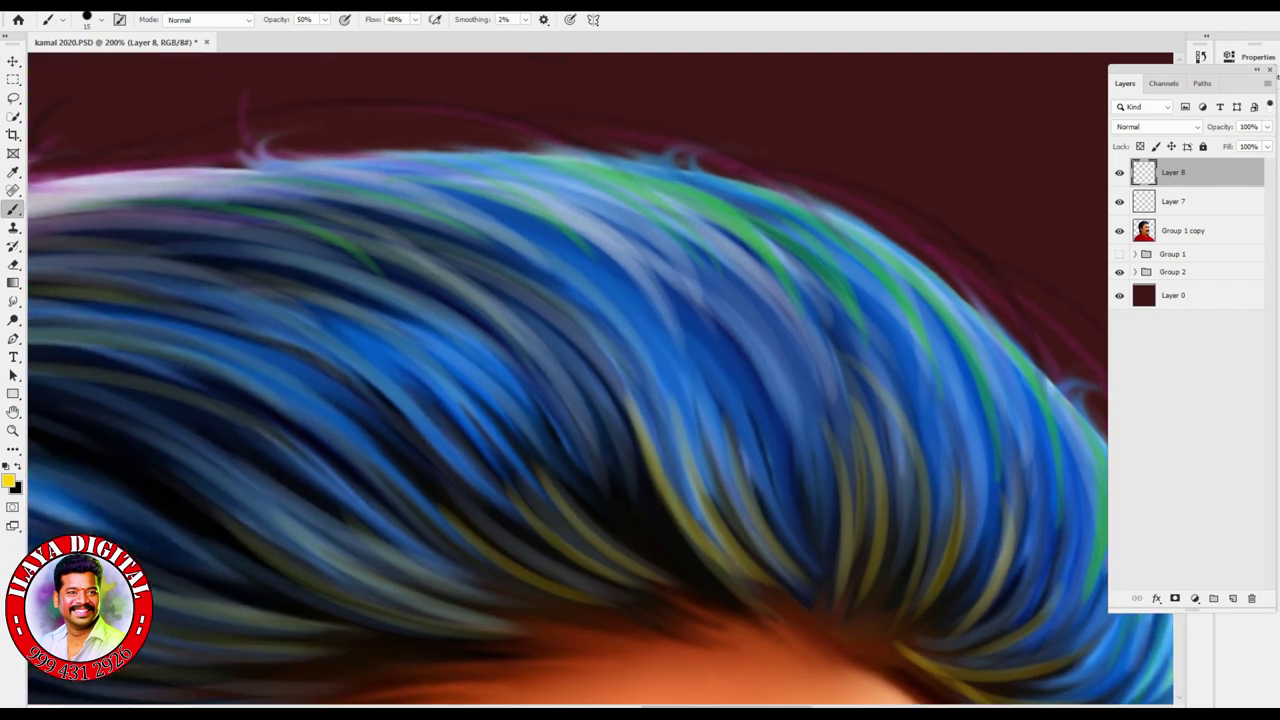
left_click_drag(404, 258, 580, 474)
left_click_drag(394, 196, 584, 366)
left_click_drag(484, 194, 730, 430)
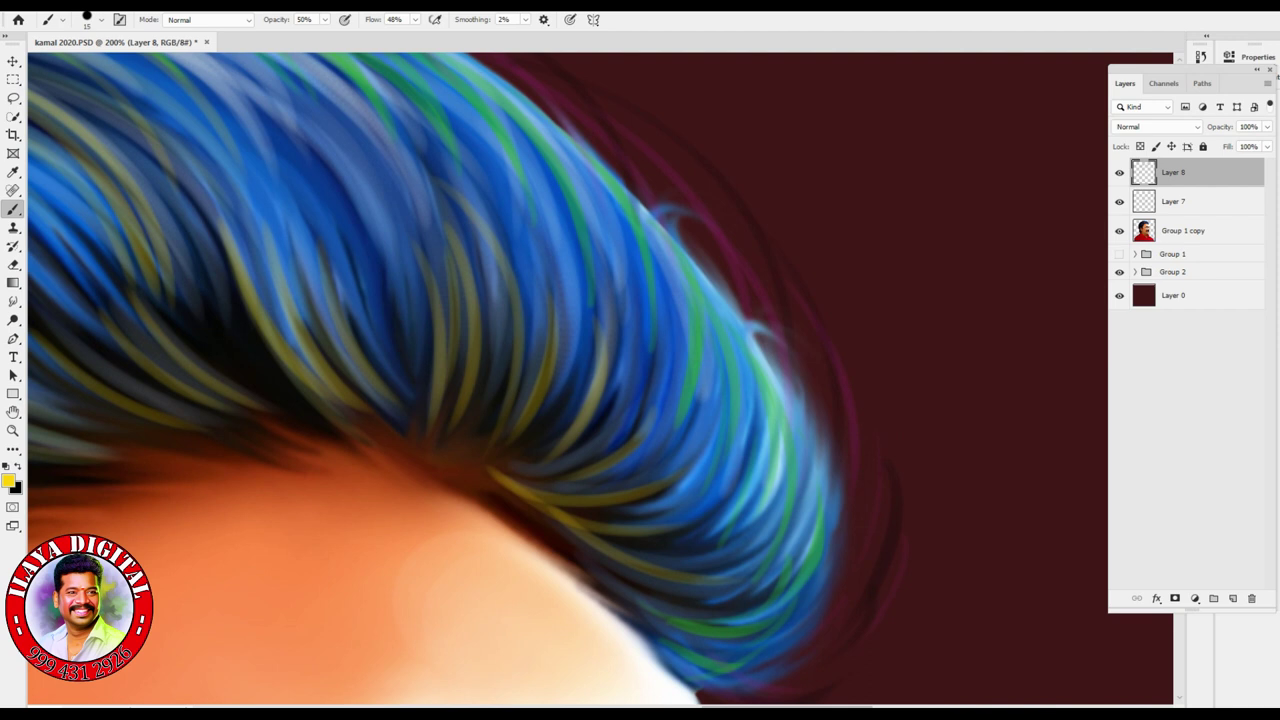
left_click_drag(600, 130, 700, 300)
mouse_move(670, 215)
left_mouse_down()
mouse_move(832, 412)
mouse_move(830, 520)
left_mouse_up()
- Try bold yellow strokes outside the tip of the front curl, then undo them
left_click_drag(640, 500, 610, 300)
left_click_drag(840, 250, 790, 450)
left_click_drag(760, 470, 675, 495)
left_click_drag(826, 518, 744, 515)
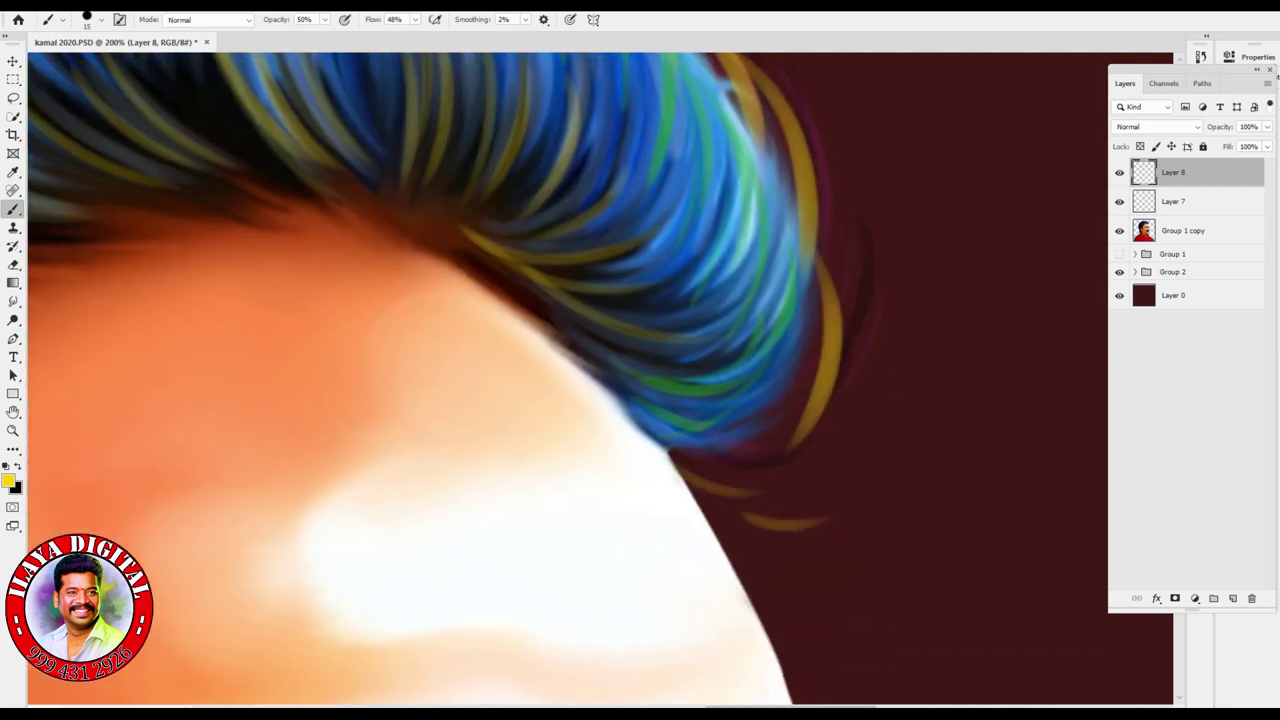
key("ctrl+z")
key("ctrl+z")
key("ctrl+z")
key("ctrl+z")
key("ctrl+z")
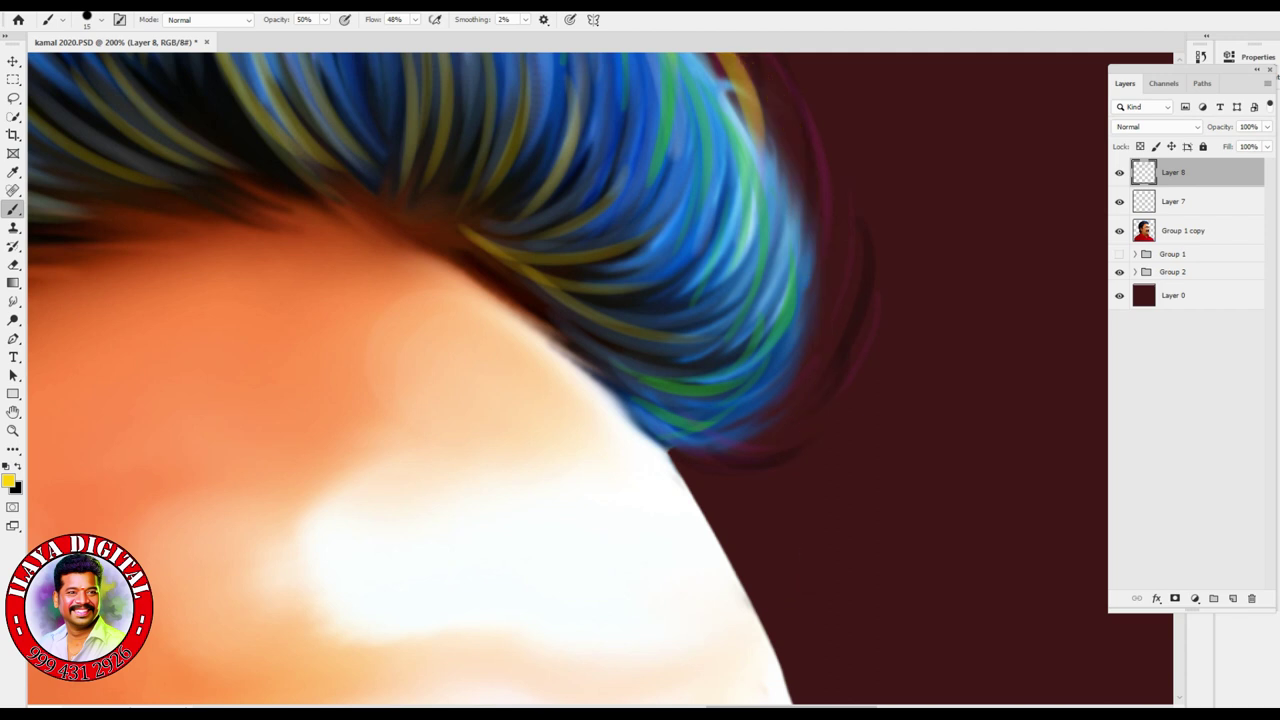
- Try thin yellow arcs around the front curl from the forehead upward, then undo them
left_click_drag(668, 452, 872, 228)
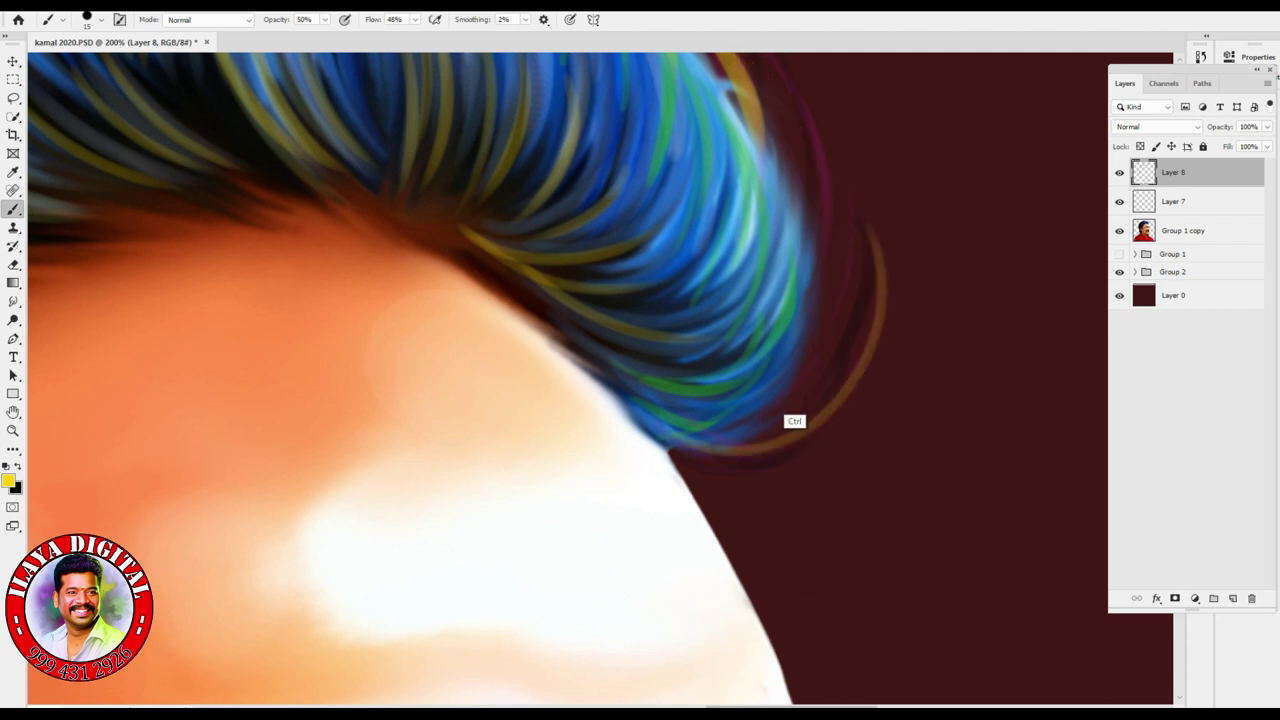
key("ctrl+z")
left_click_drag(700, 440, 822, 184)
left_click_drag(800, 394, 842, 262)
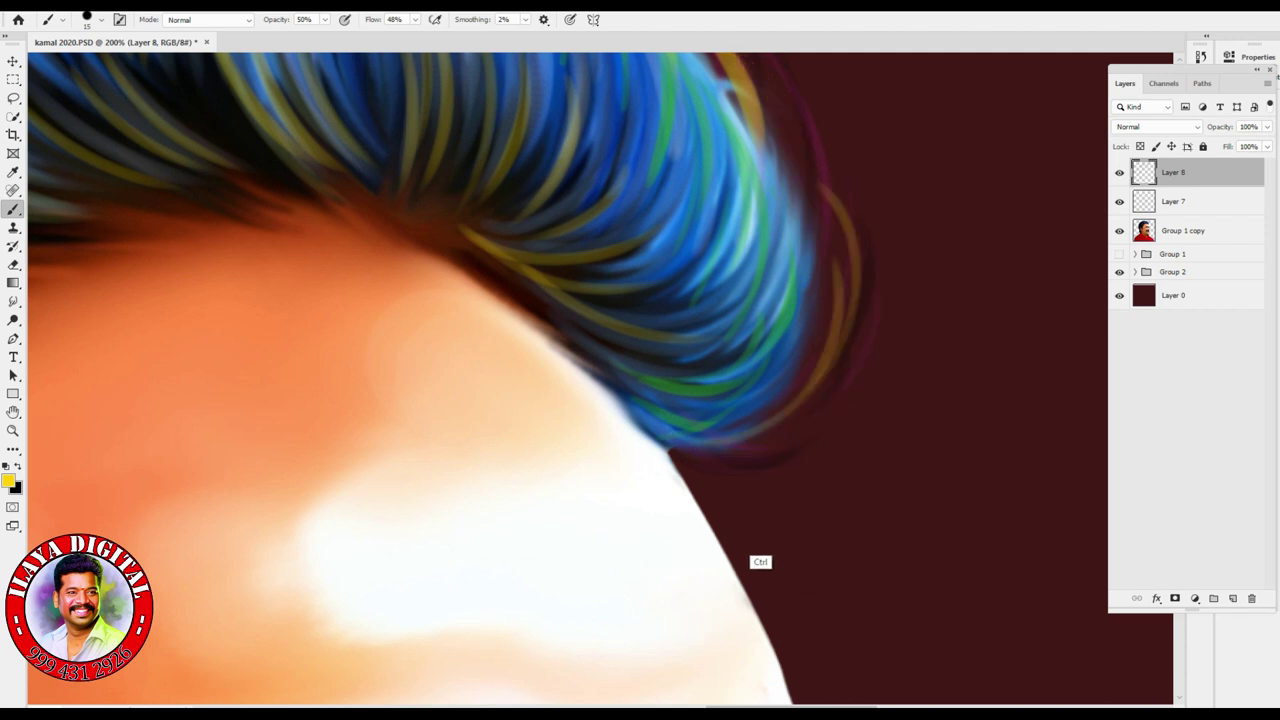
key("ctrl+z")
key("ctrl+z")
- Paint thin yellow flyaway strands around the outside of the front curl
mouse_move(672, 456)
left_mouse_down()
mouse_move(832, 404)
mouse_move(856, 244)
mouse_move(790, 74)
left_mouse_up()
left_click_drag(818, 224, 808, 136)
scroll(740, 610, "down", 3)
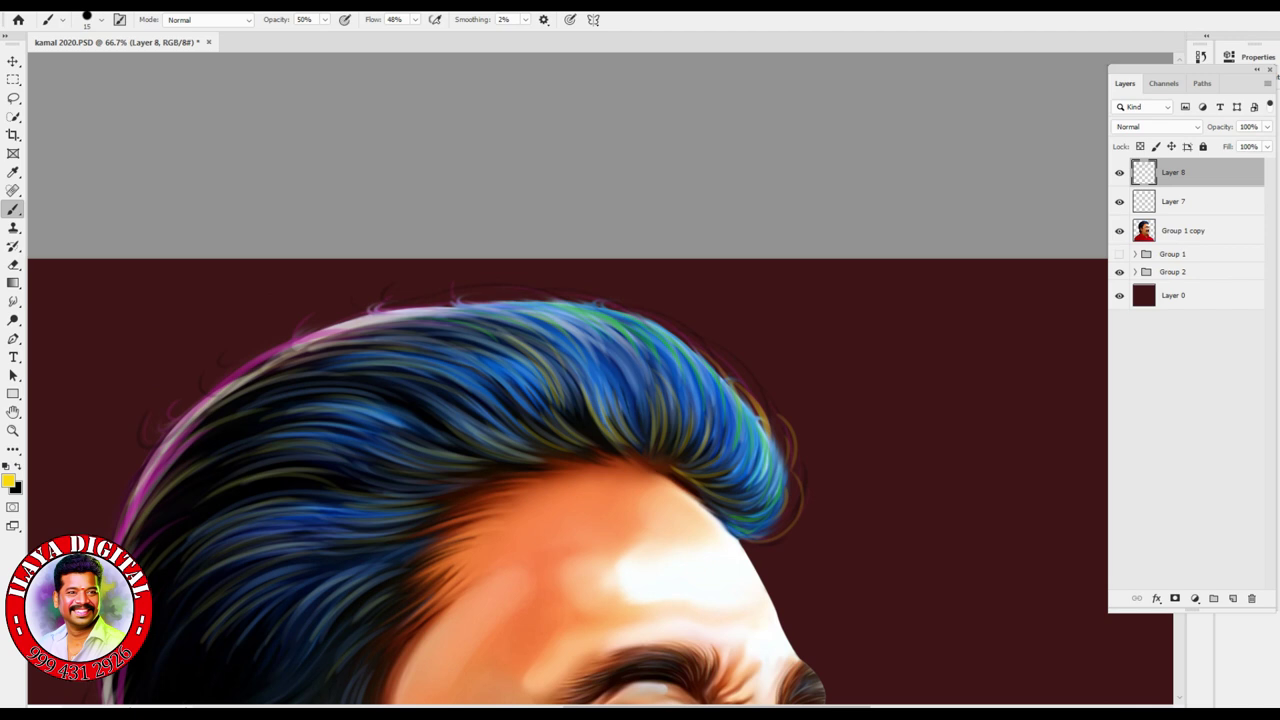
- Paint thin yellow flyaway strands just above the crown and along the upper back edge of the hair
mouse_move(408, 306)
left_mouse_down()
mouse_move(420, 290)
mouse_move(618, 298)
left_mouse_up()
mouse_move(530, 290)
left_mouse_down()
mouse_move(668, 322)
mouse_move(716, 364)
left_mouse_up()
mouse_move(660, 420)
left_mouse_down()
mouse_move(944, 332)
mouse_move(930, 314)
left_mouse_up()
left_click_drag(508, 254, 494, 232)
left_click_drag(440, 299, 428, 276)
scroll(570, 380, "down", 5)
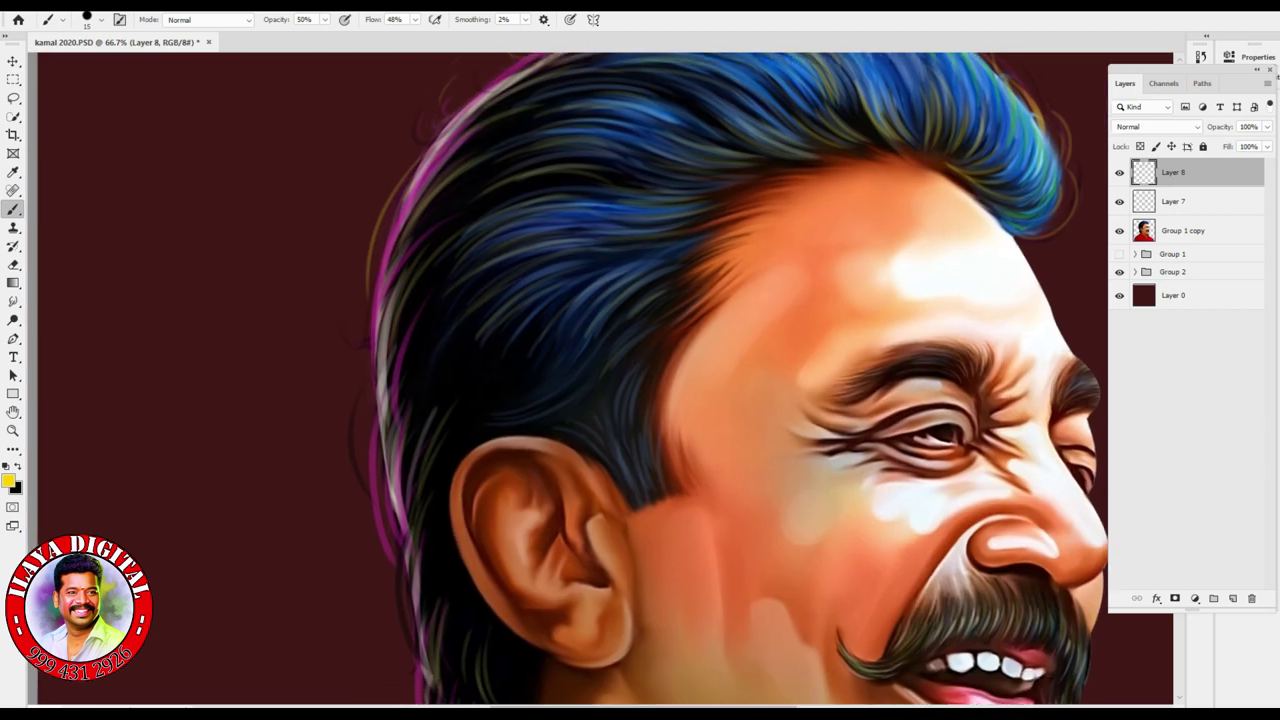
- Paint yellow strands along the back rim of the hair beside the ear, down to the nape and over the upper back
left_click_drag(375, 406, 364, 278)
left_click_drag(396, 514, 383, 420)
scroll(400, 500, "down", 4)
mouse_move(408, 584)
left_mouse_down()
mouse_move(395, 512)
mouse_move(410, 308)
left_mouse_up()
left_click_drag(436, 456, 426, 376)
mouse_move(482, 552)
left_mouse_down()
mouse_move(440, 454)
mouse_move(470, 572)
mouse_move(474, 484)
left_mouse_up()
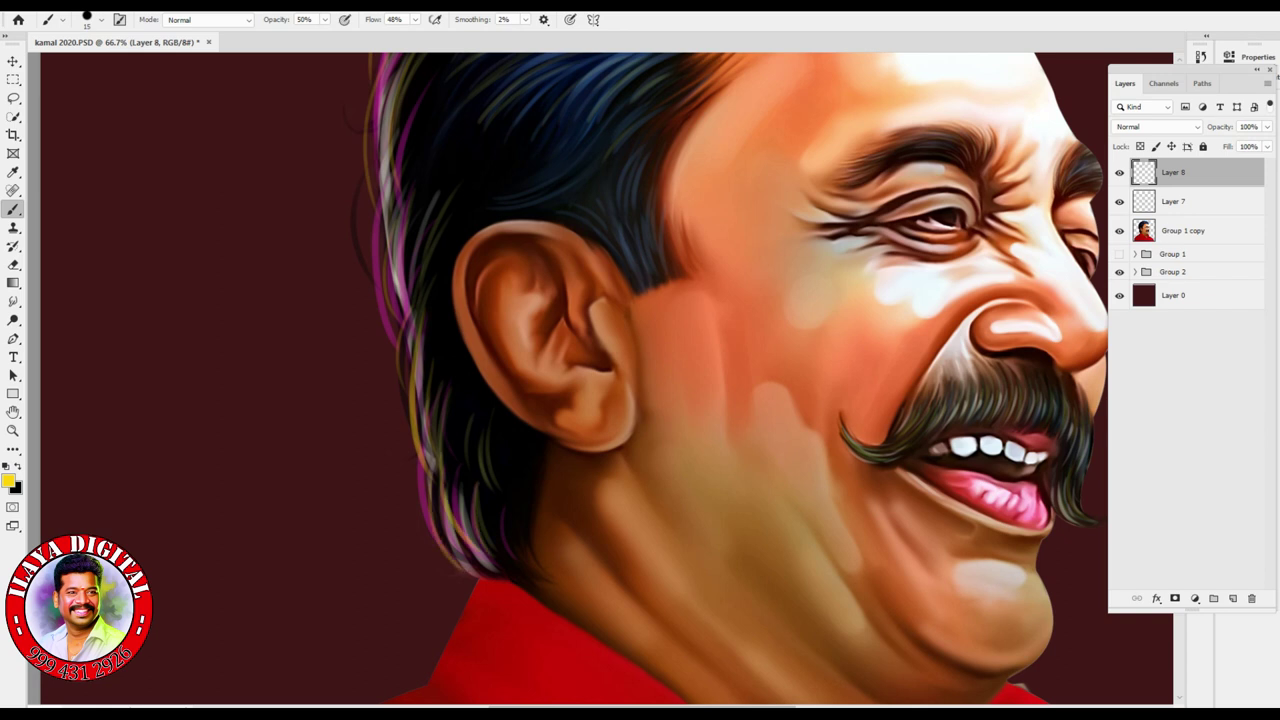
scroll(700, 380, "up", 6)
left_click_drag(418, 216, 568, 120)
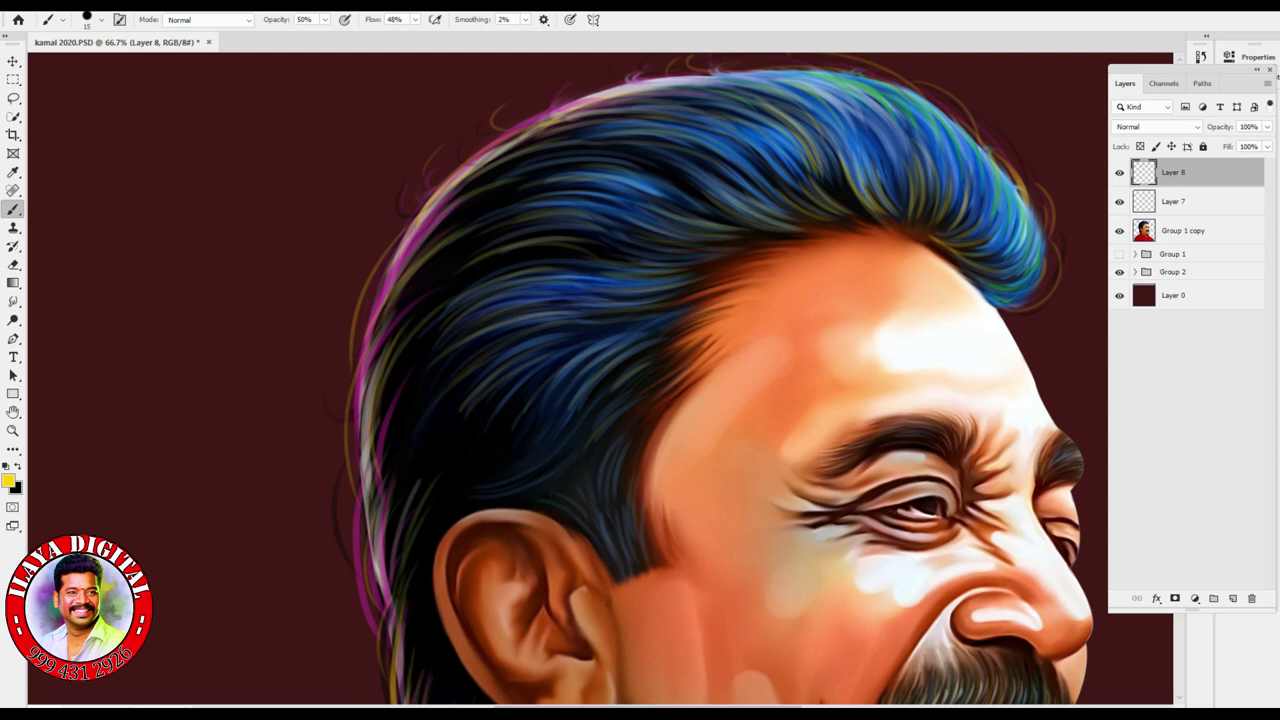
- Reduce the brush size to 9 and paint yellow hair strokes along the curled tip of the moustache
scroll(600, 380, "down", 4)
scroll(600, 380, "right", 5)
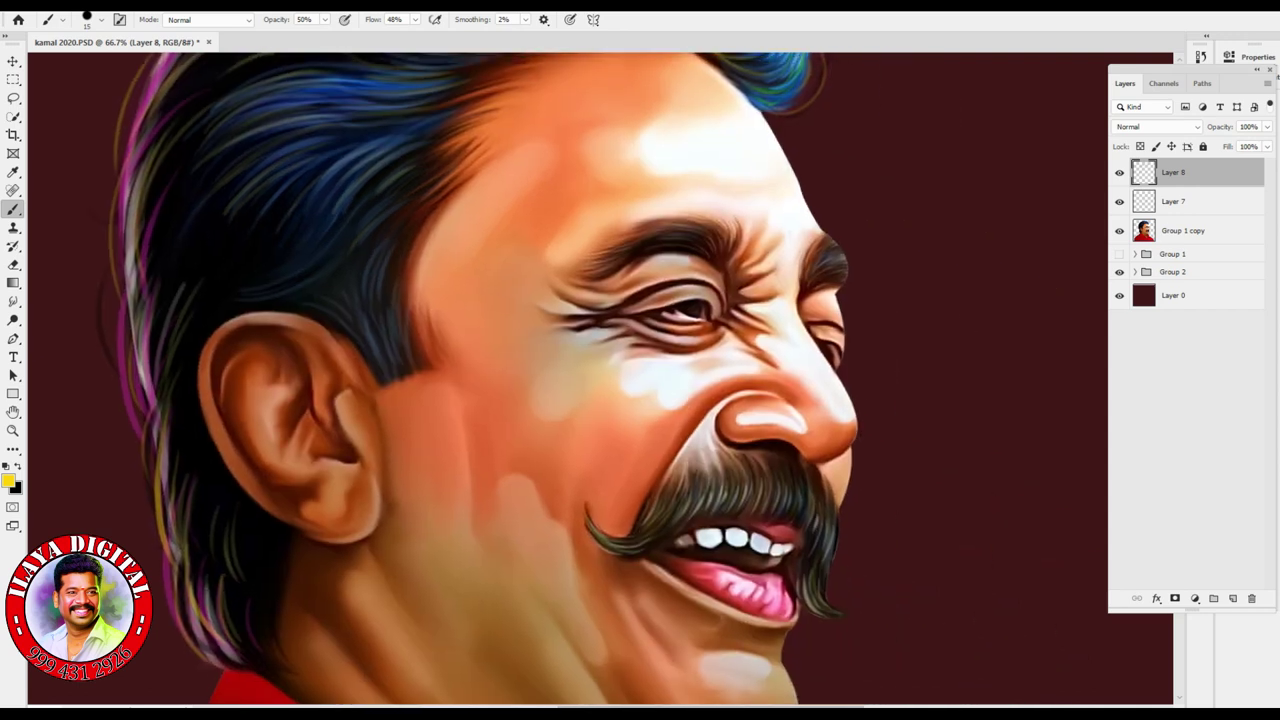
scroll(654, 603, "up", 2)
scroll(654, 603, "down", 3)
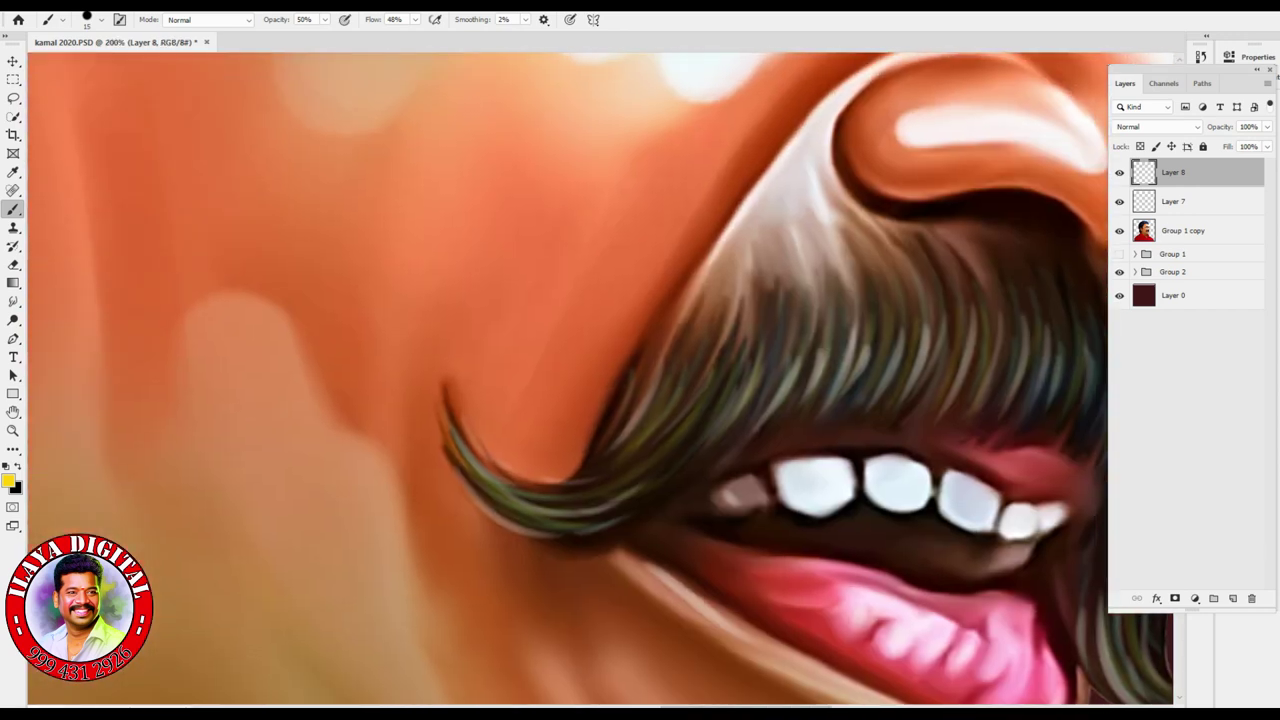
key("bracketleft")
key("bracketleft")
left_click_drag(448, 412, 580, 512)
left_click_drag(450, 444, 582, 522)
left_click_drag(444, 482, 604, 548)
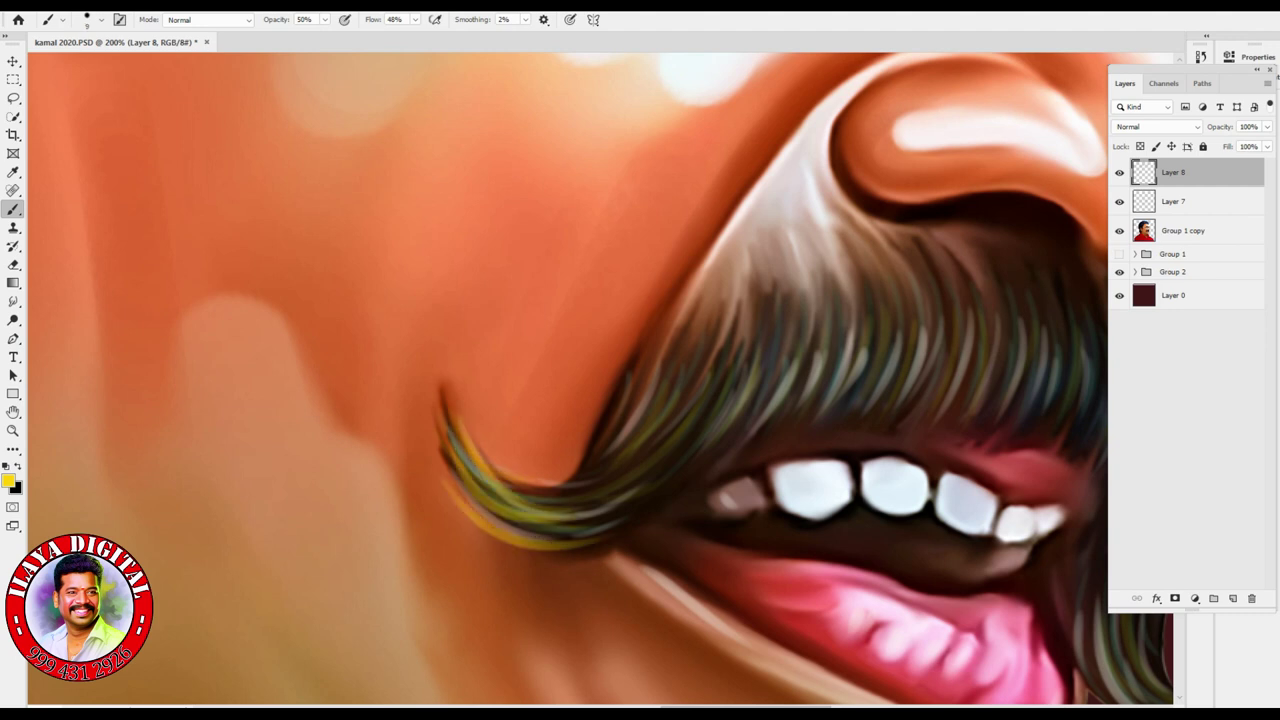
- Paint fine yellow hairs through the near eyebrow with a size 7 brush
scroll(608, 380, "down", 2)
scroll(615, 360, "up", 3)
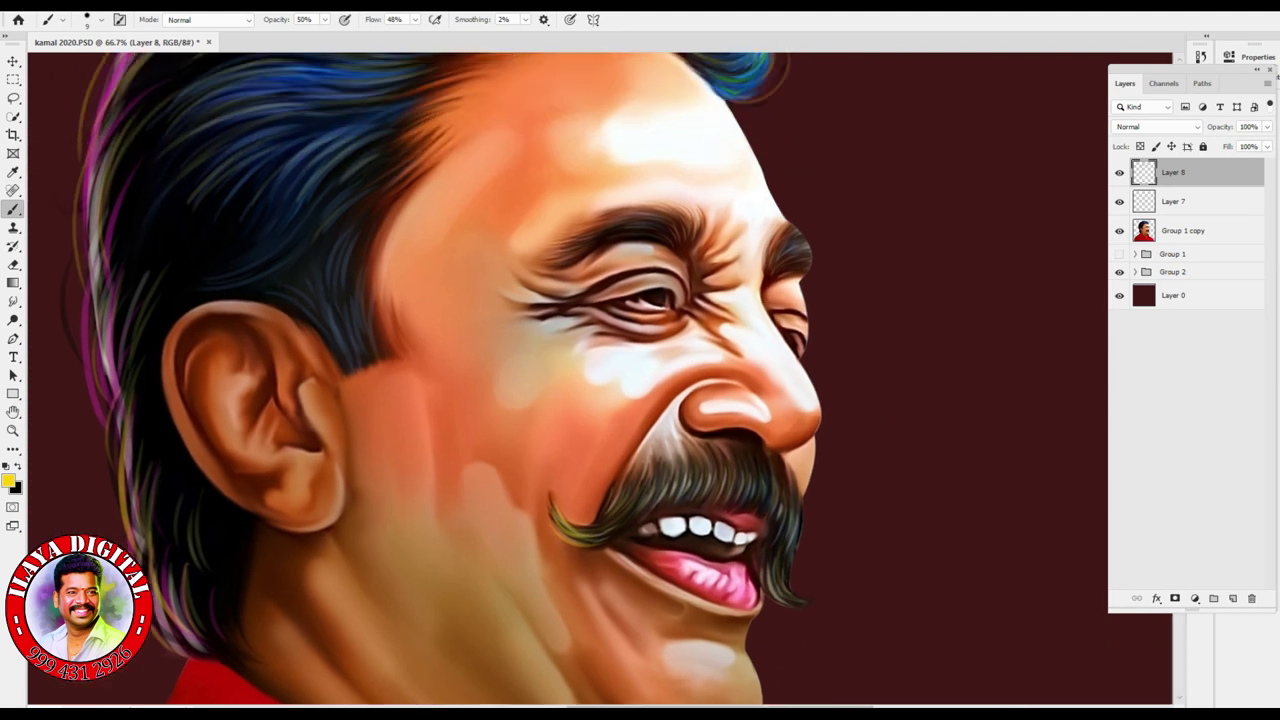
scroll(615, 360, "up", 3)
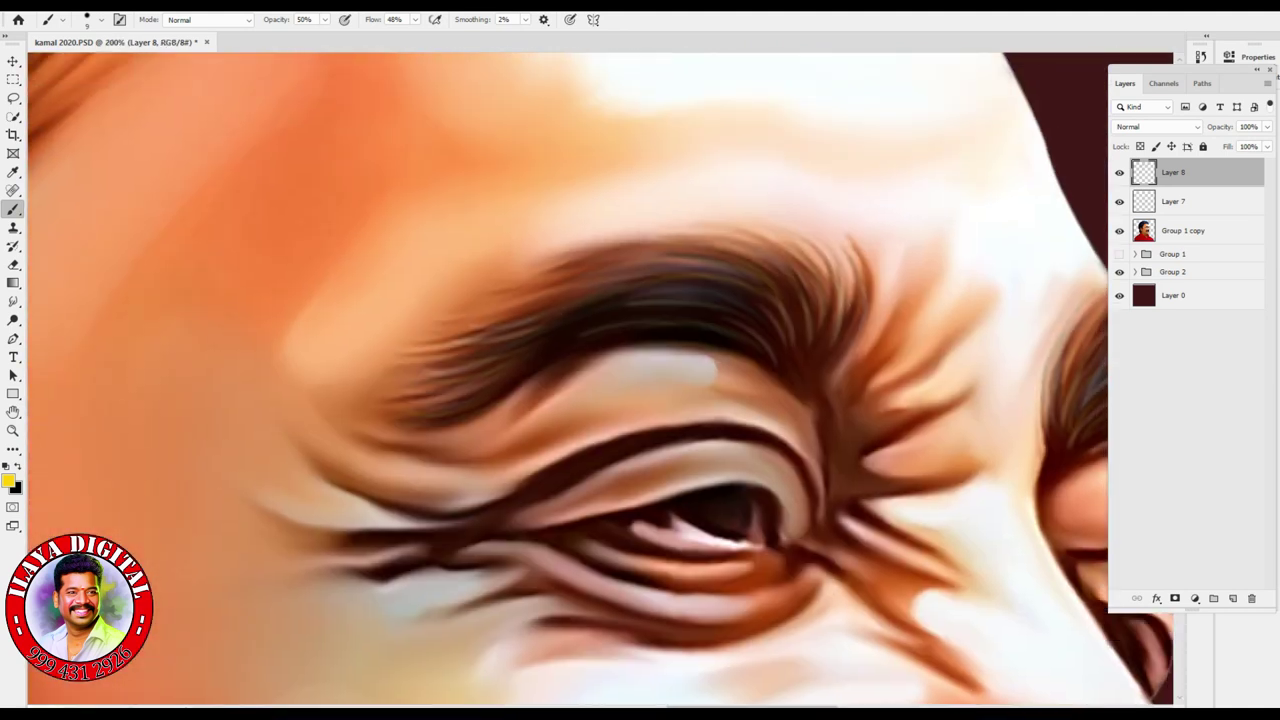
mouse_move(488, 382)
left_mouse_down()
mouse_move(418, 406)
mouse_move(400, 462)
left_mouse_up()
mouse_move(620, 322)
left_mouse_down()
mouse_move(456, 380)
mouse_move(738, 292)
left_mouse_up()
key("ctrl+minus")
key("ctrl+minus")
key("ctrl+minus")
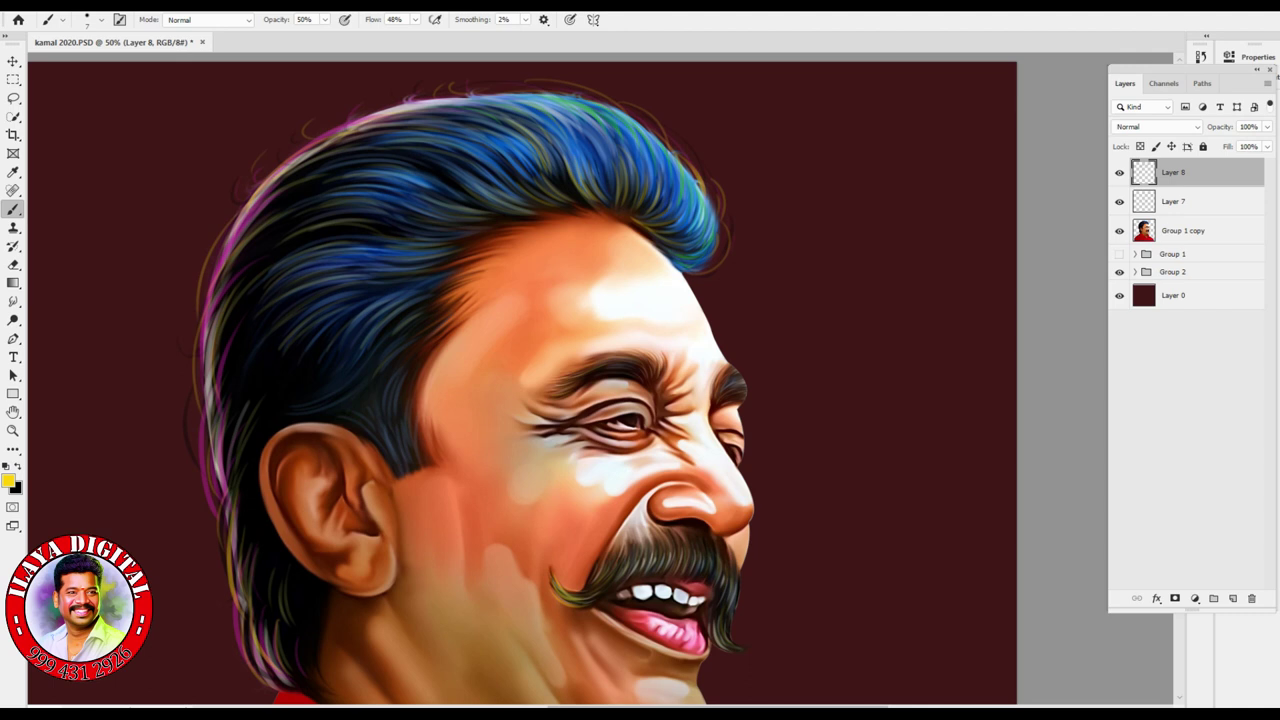
- Set the foreground color to teal 3498a1 for the Brush tool
left_click(9, 482)
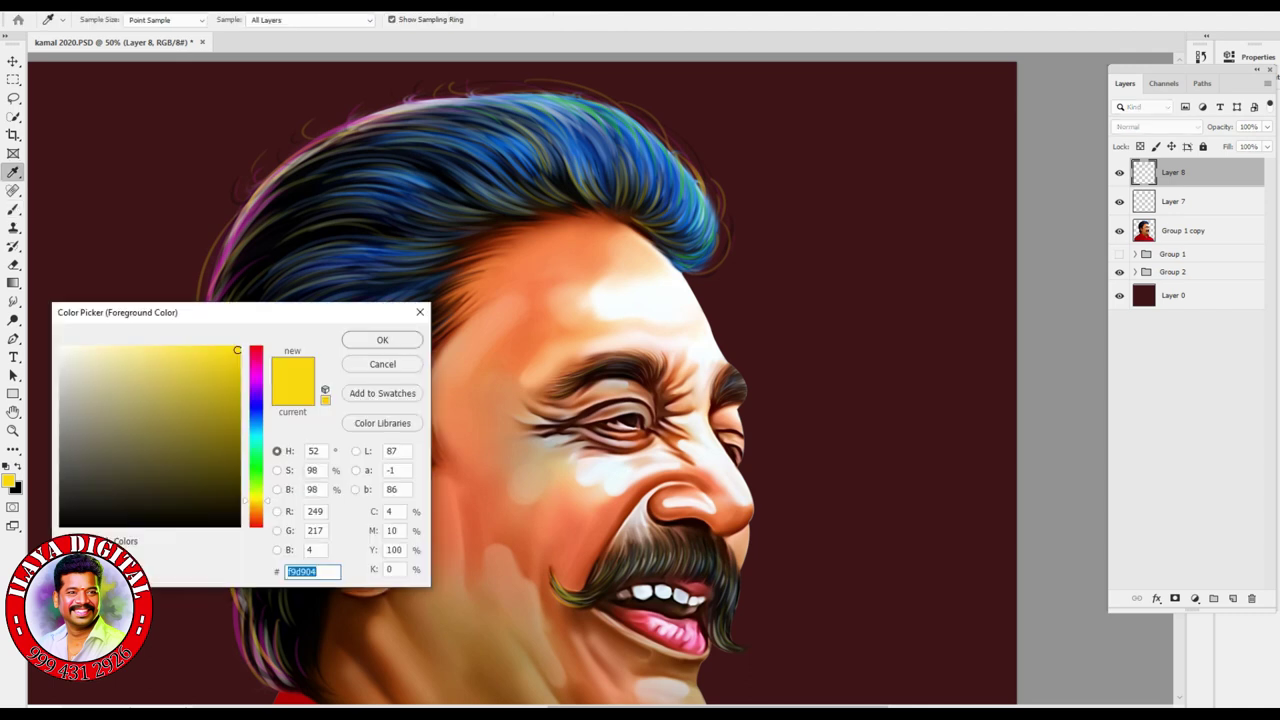
type("04e5f9")
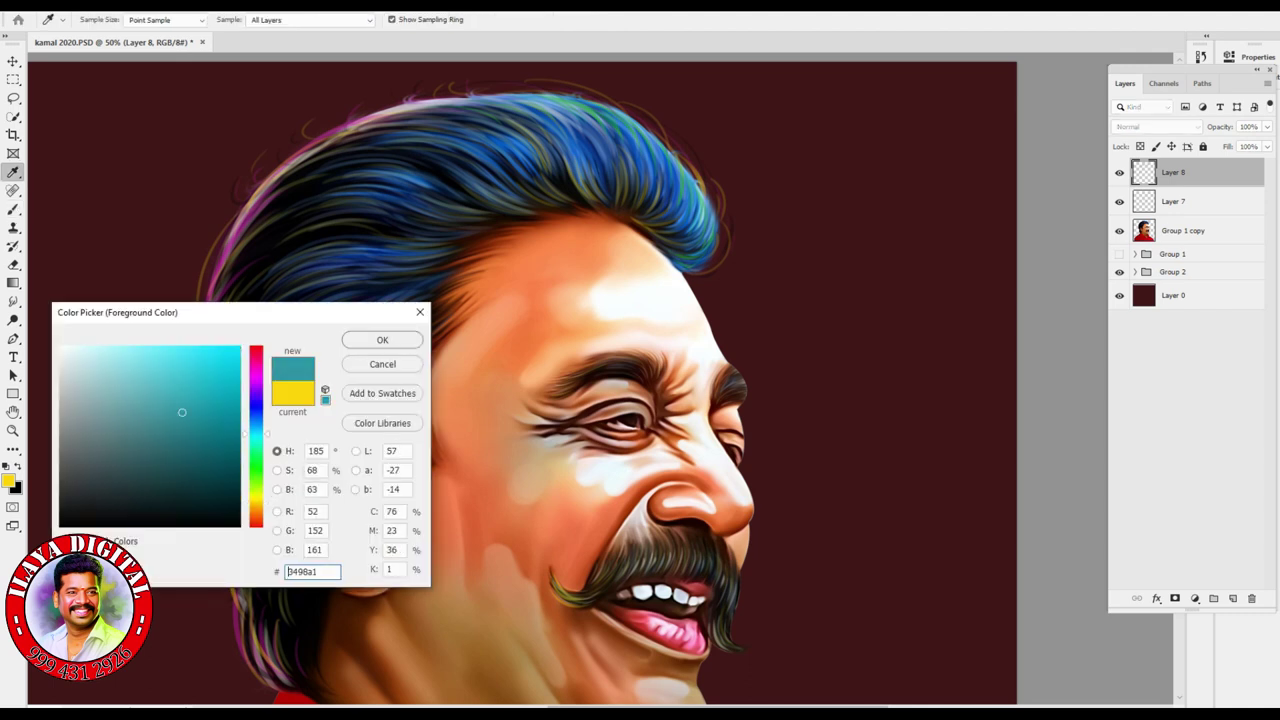
left_click(382, 340)
key("b")
- Paint subtle teal tints in the dark irises of both eyes
key("ctrl+plus")
key("ctrl+plus")
key("ctrl+plus")
key("ctrl+plus")
key("ctrl+plus")
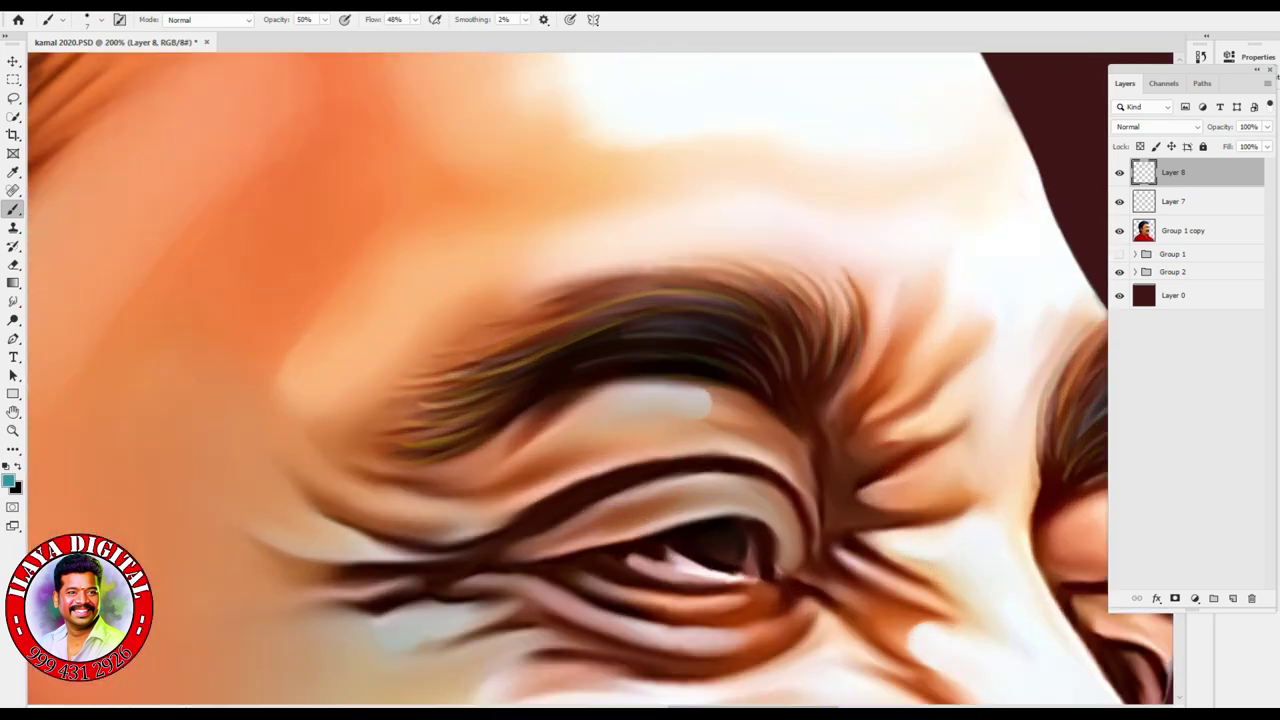
key("ctrl+minus")
mouse_move(634, 395)
left_mouse_down()
mouse_move(662, 405)
mouse_move(528, 370)
left_mouse_up()
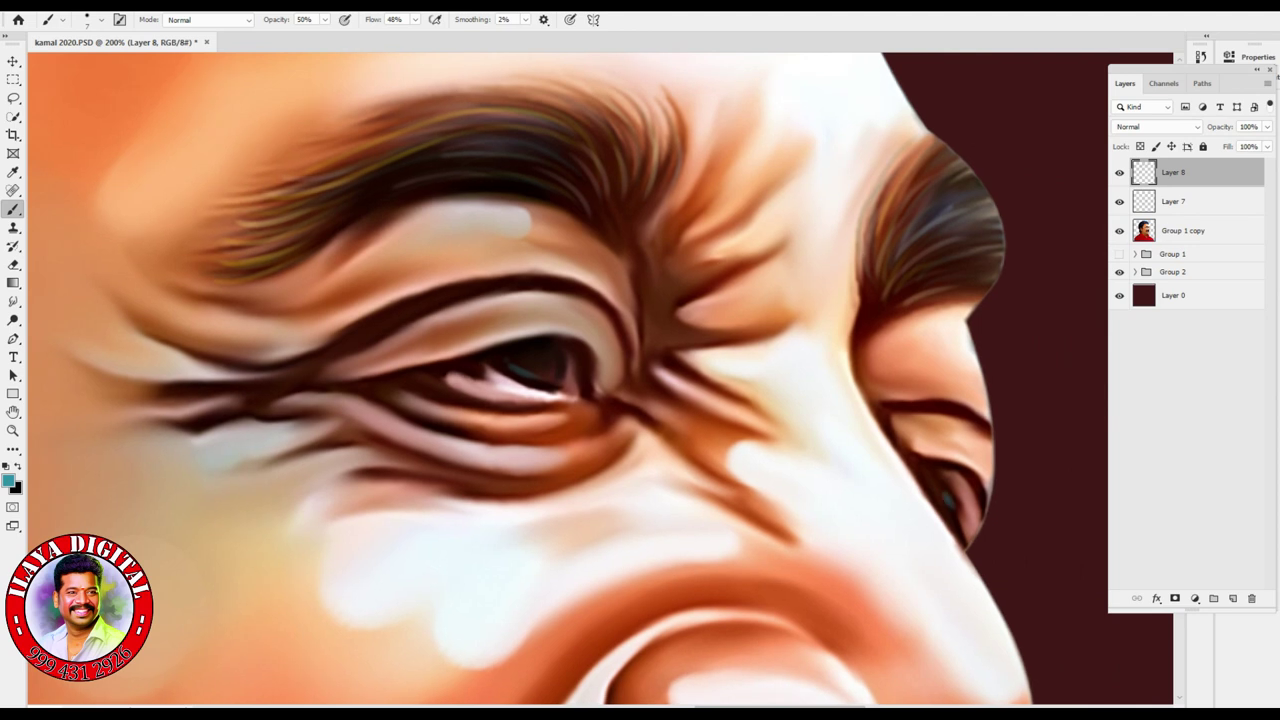
key("ctrl+minus")
key("ctrl+minus")
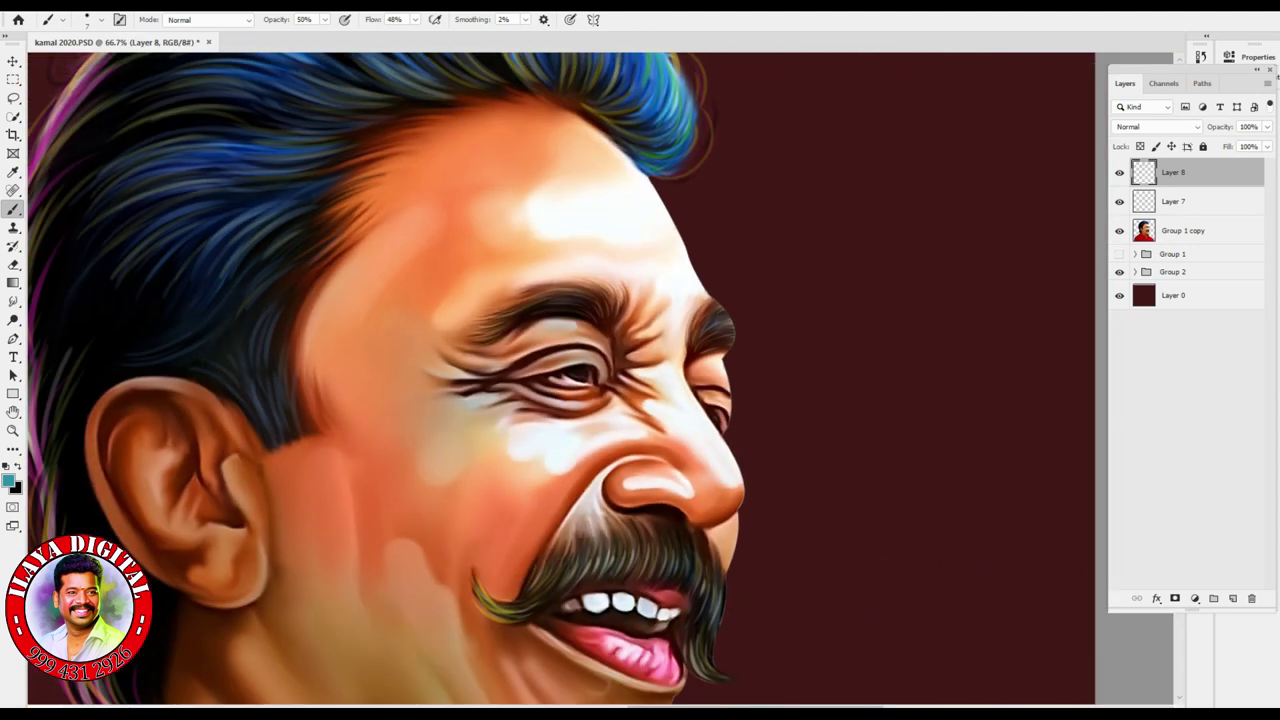
- Set the foreground color to near-white e9eeee for the Brush tool
left_click(10, 483)
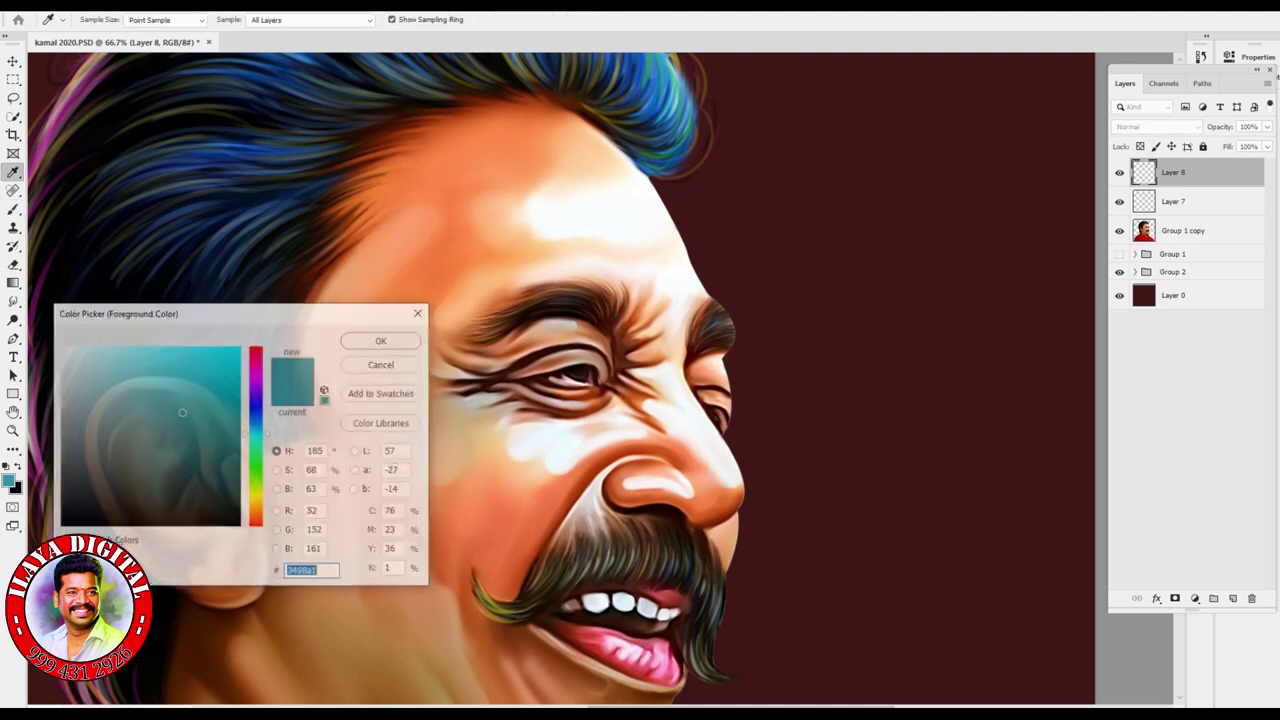
left_click(62, 357)
key("Return")
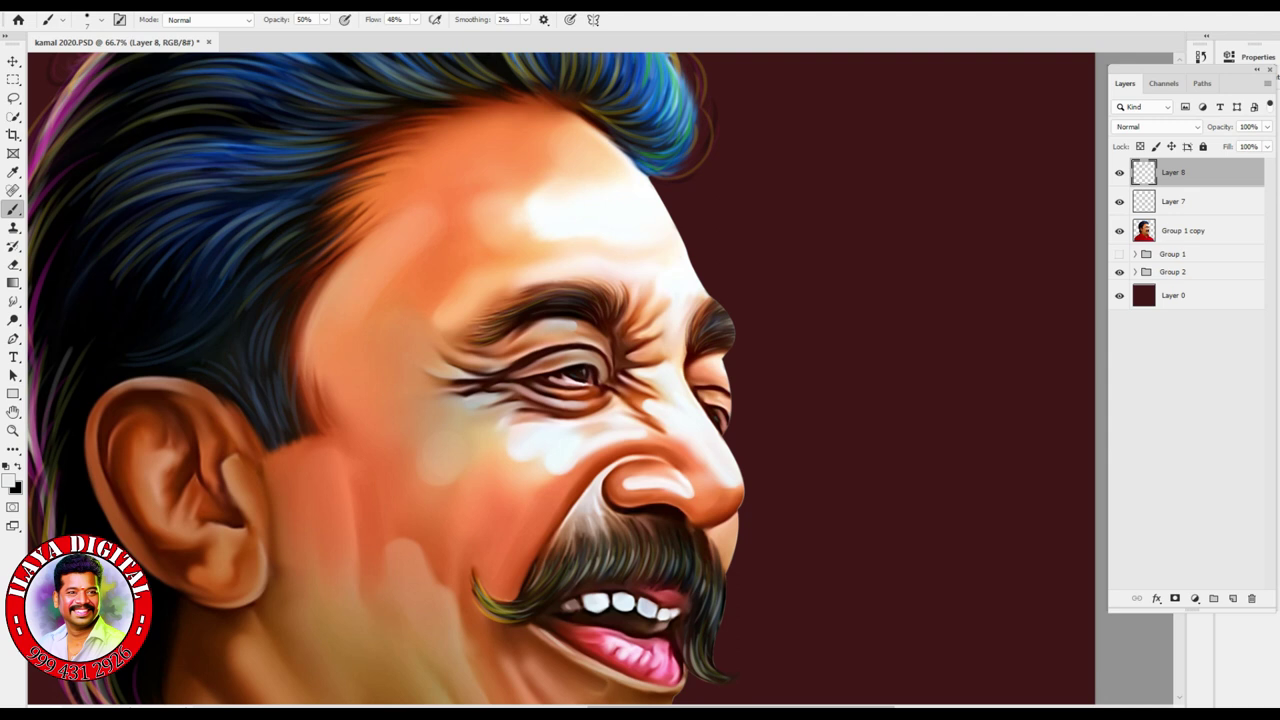
- Lower the brush opacity to 34% and enlarge the brush to size 20 for work on the ear
key("ctrl+minus")
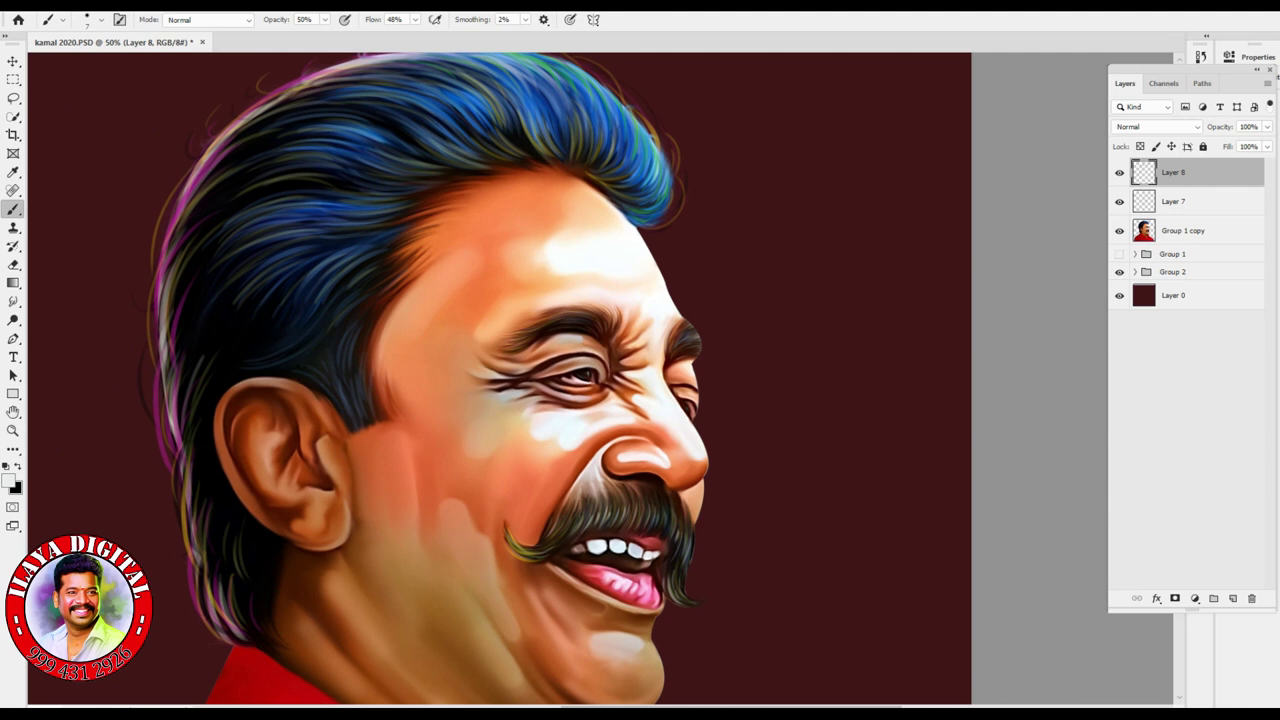
key("ctrl+minus")
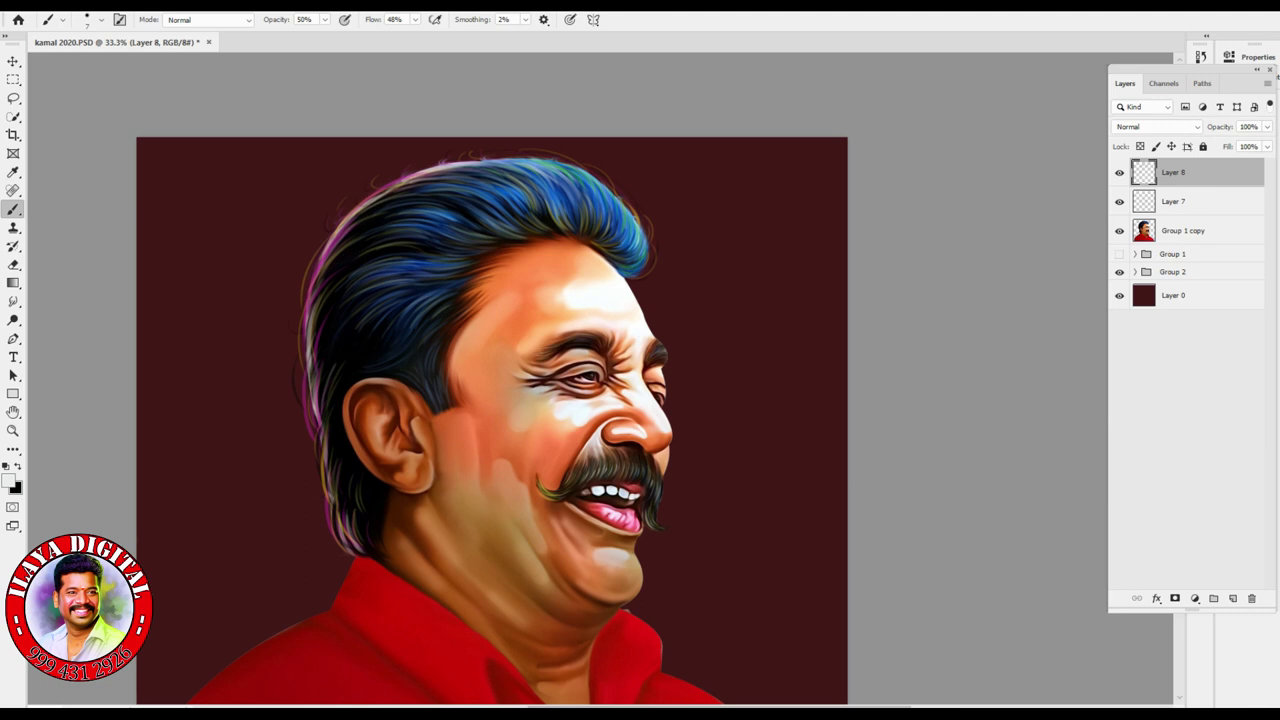
scroll(474, 480, "up", 5)
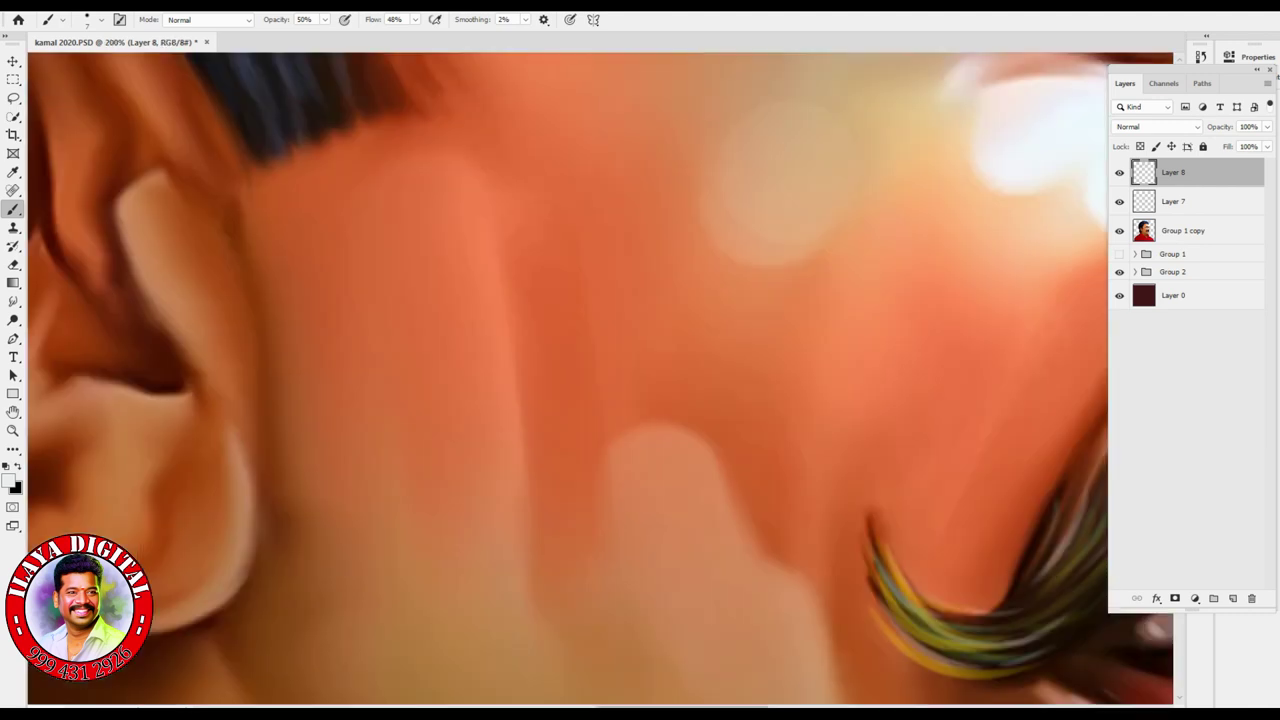
left_click_drag(600, 380, 920, 520)
left_click_drag(324, 19, 313, 35)
scroll(568, 380, "down", 5)
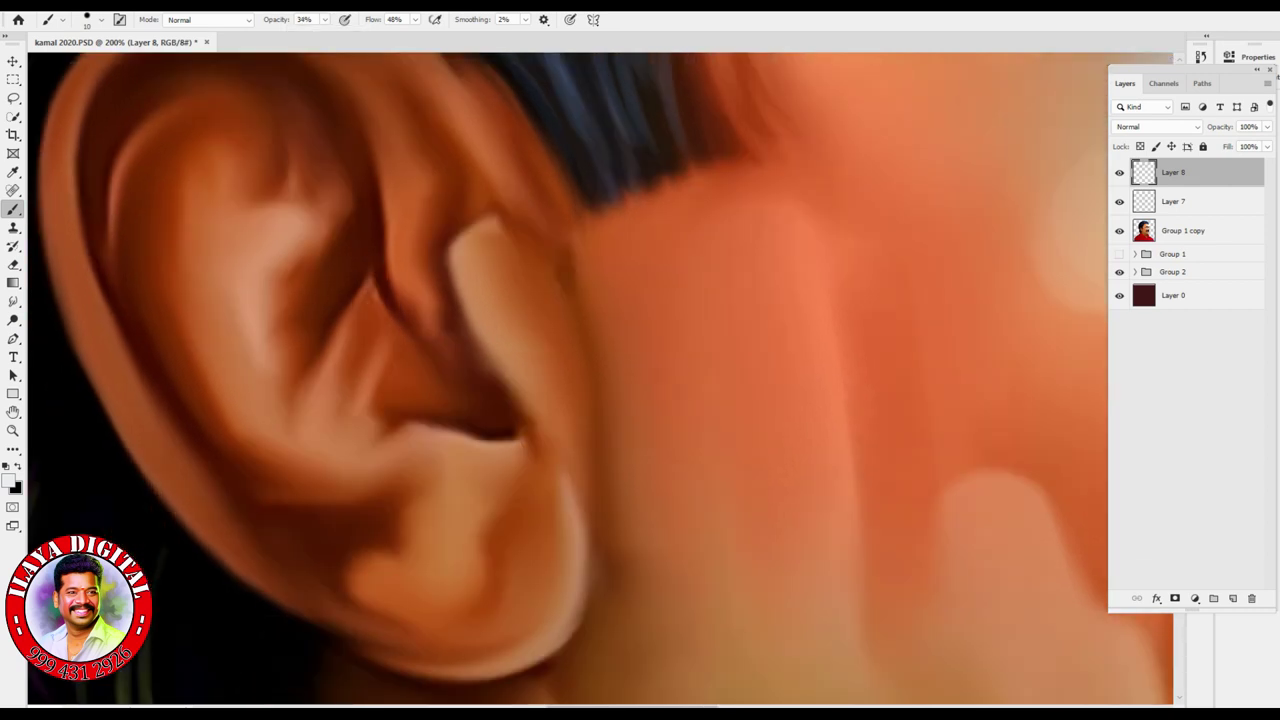
key("bracketright")
key("bracketright")
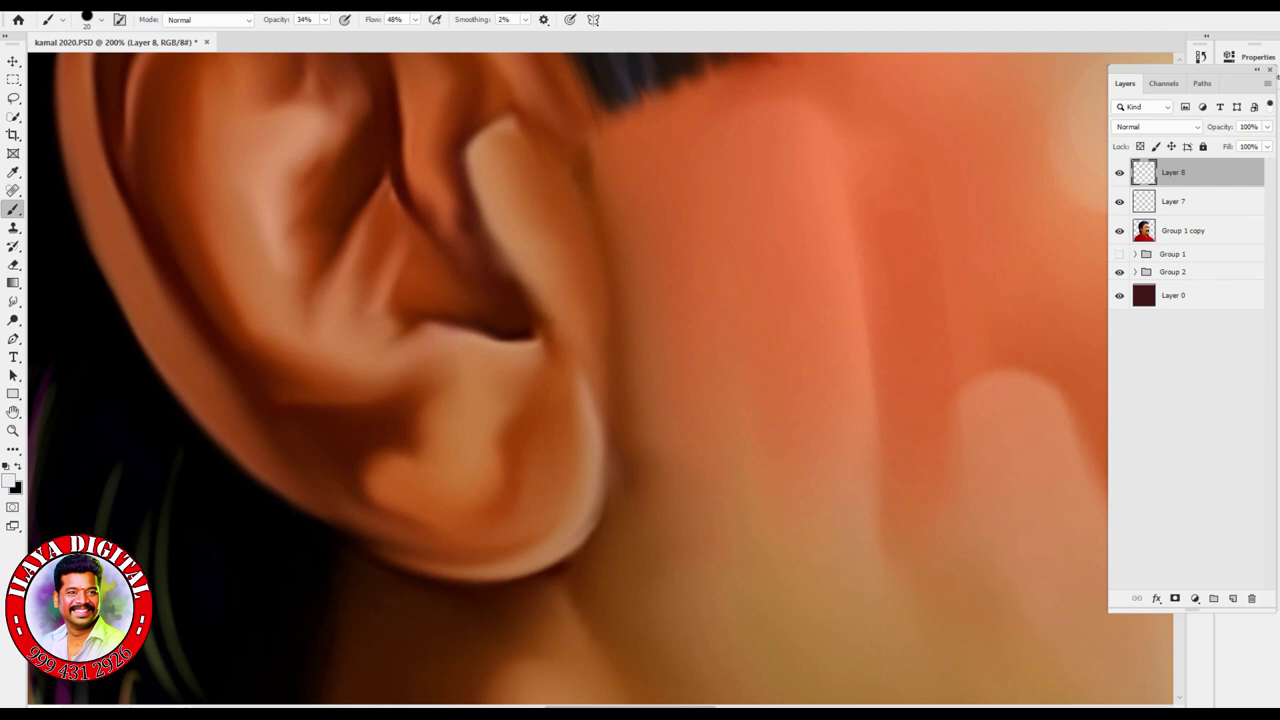
- Paint soft near-white highlights on the ear's inner ridges, front flap, lobe edge and outer rim
left_click_drag(478, 145, 548, 275)
left_click_drag(300, 134, 291, 152)
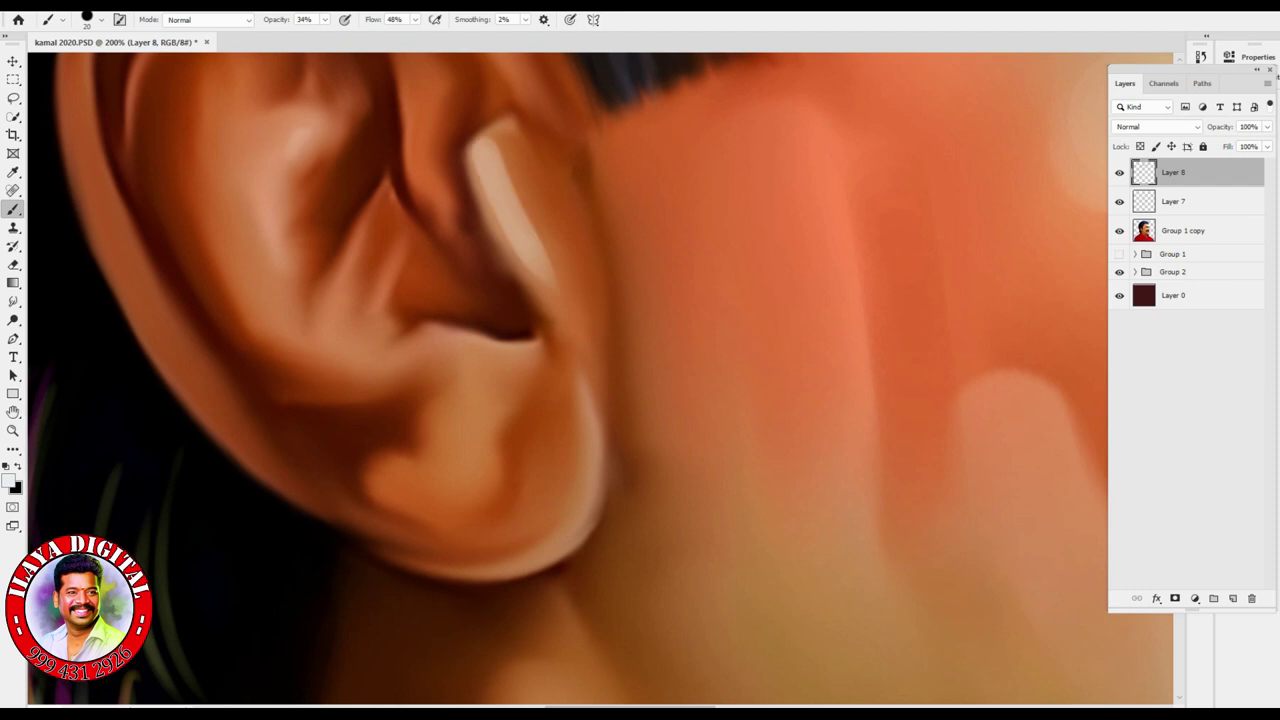
mouse_move(385, 282)
left_mouse_down()
mouse_move(382, 328)
mouse_move(532, 348)
left_mouse_up()
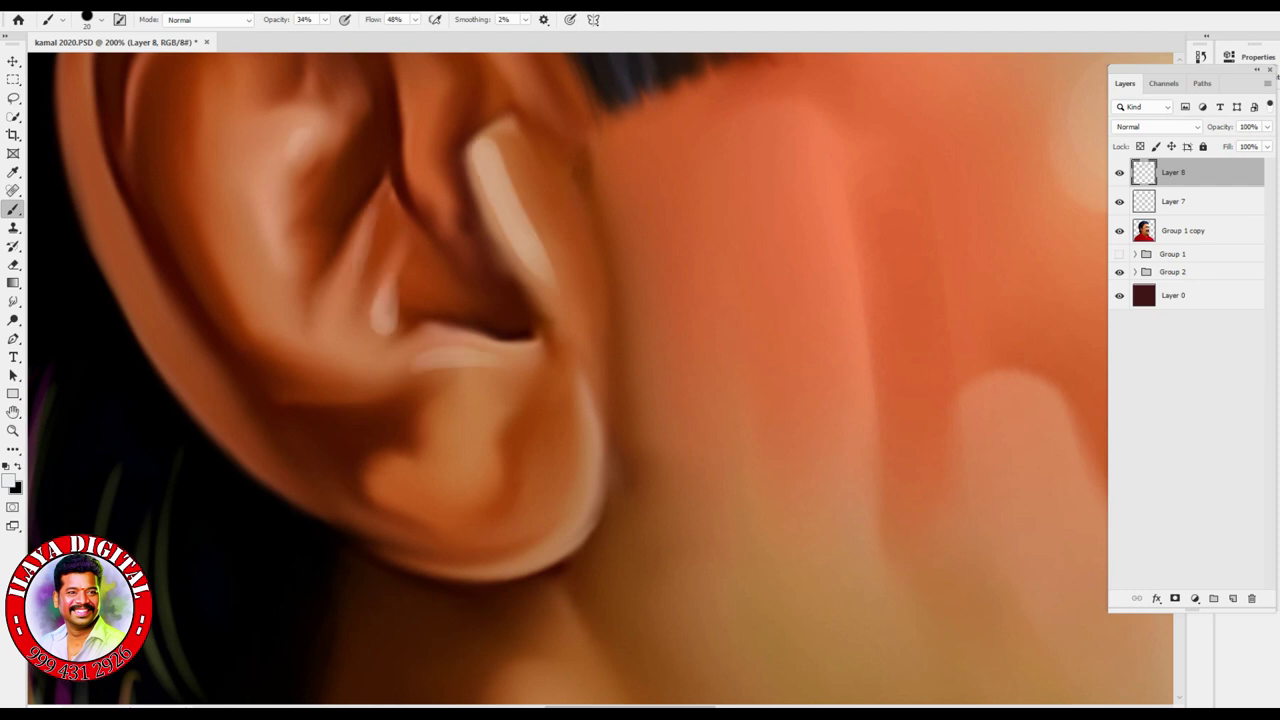
left_click_drag(575, 402, 432, 546)
left_click_drag(95, 168, 188, 354)
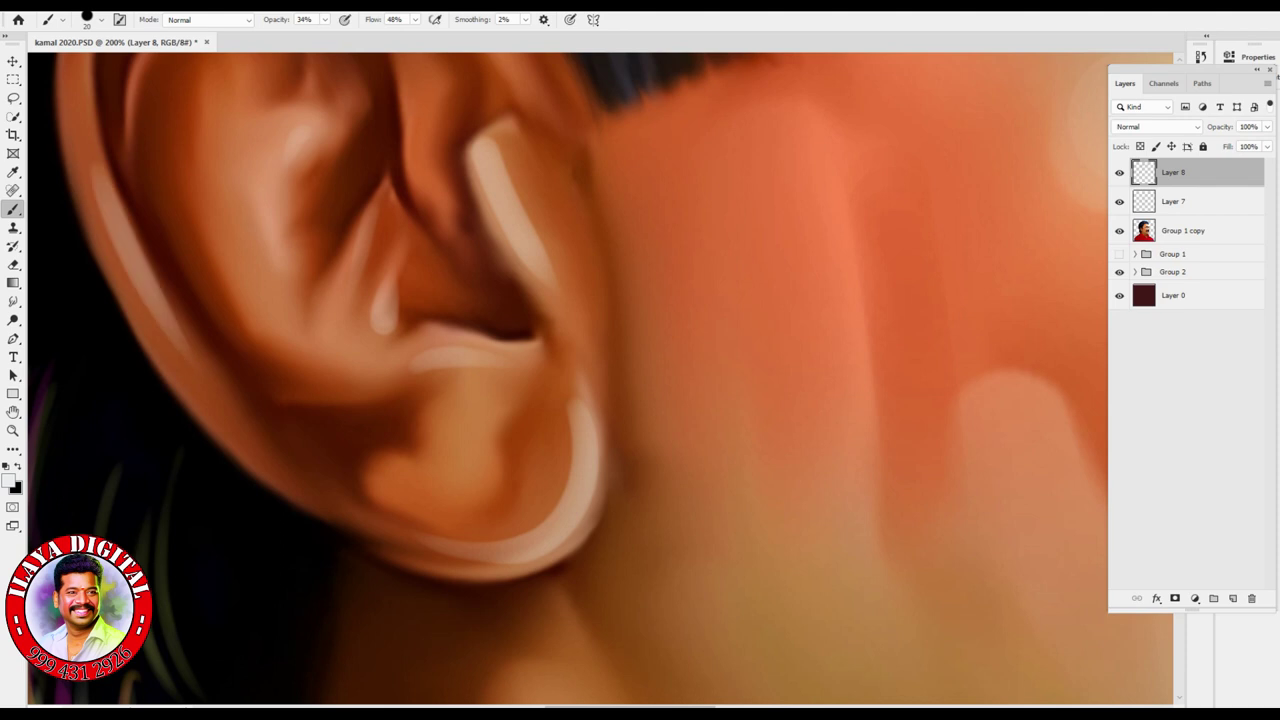
- Brush a soft near-white highlight onto the lit spot of the chin
key("ctrl+minus")
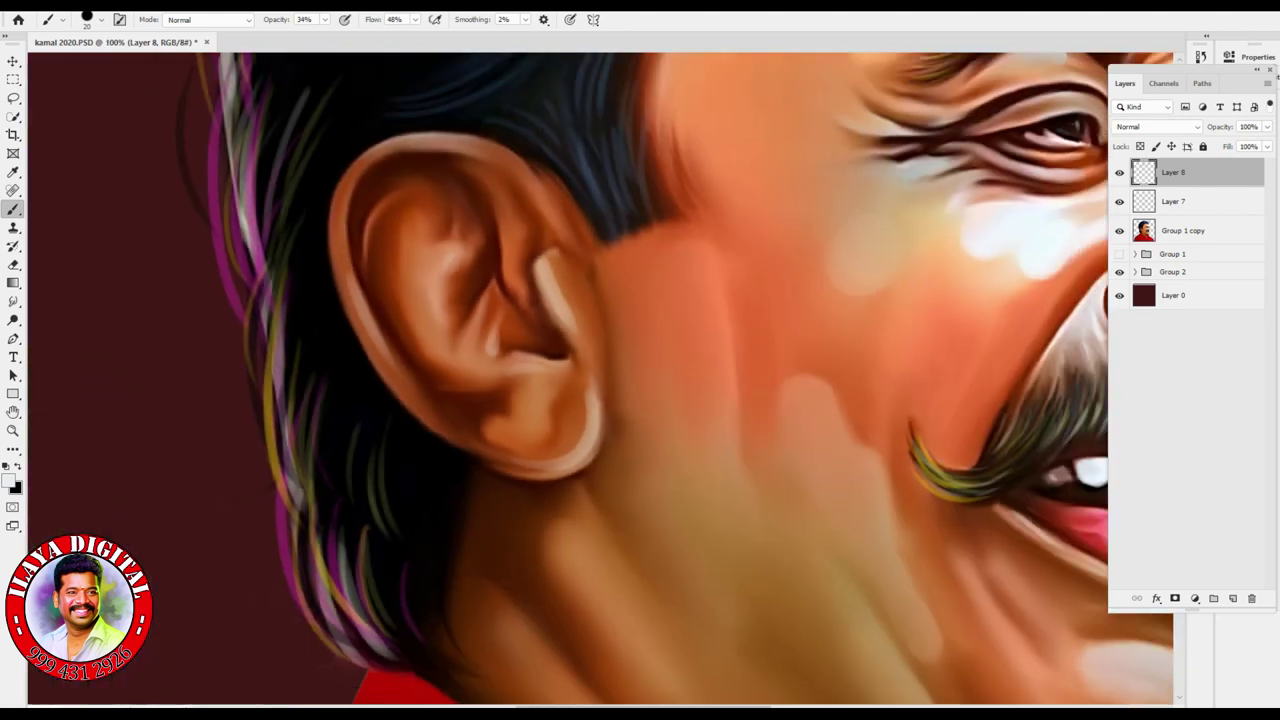
left_click_drag(640, 400, 410, 140)
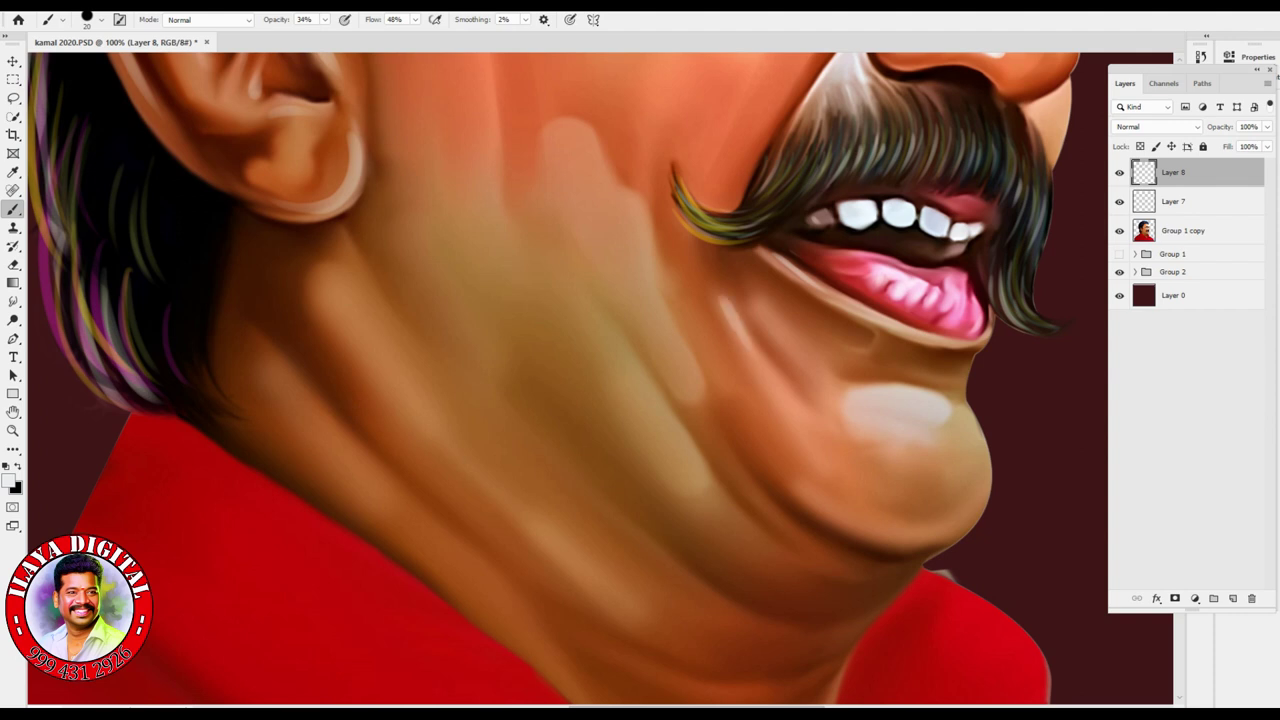
left_click_drag(866, 400, 898, 395)
left_click_drag(978, 71, 794, 434)
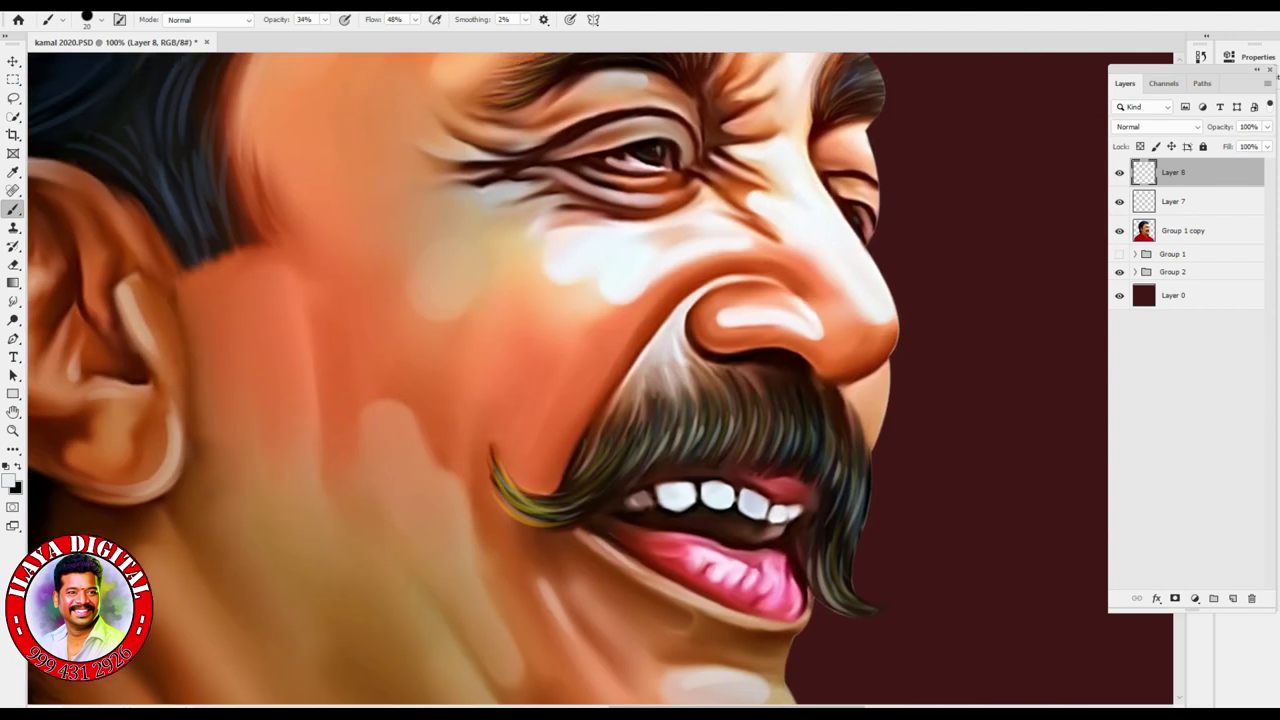
- Paint a single fine near-white highlight line on the side of the nose with a size 8 brush, undoing extra strokes
key("ctrl+plus")
left_click_drag(600, 380, 323, 643)
key("bracketleft")
key("bracketleft")
key("bracketleft")
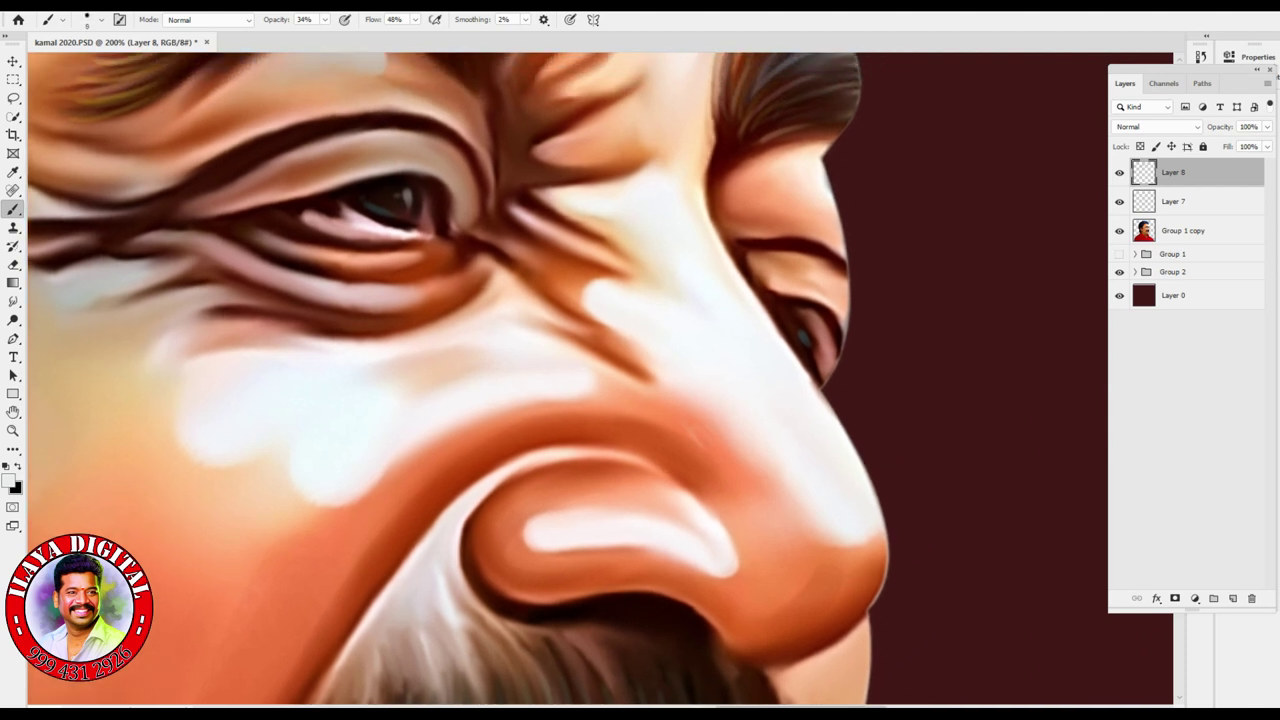
key("ctrl+space")
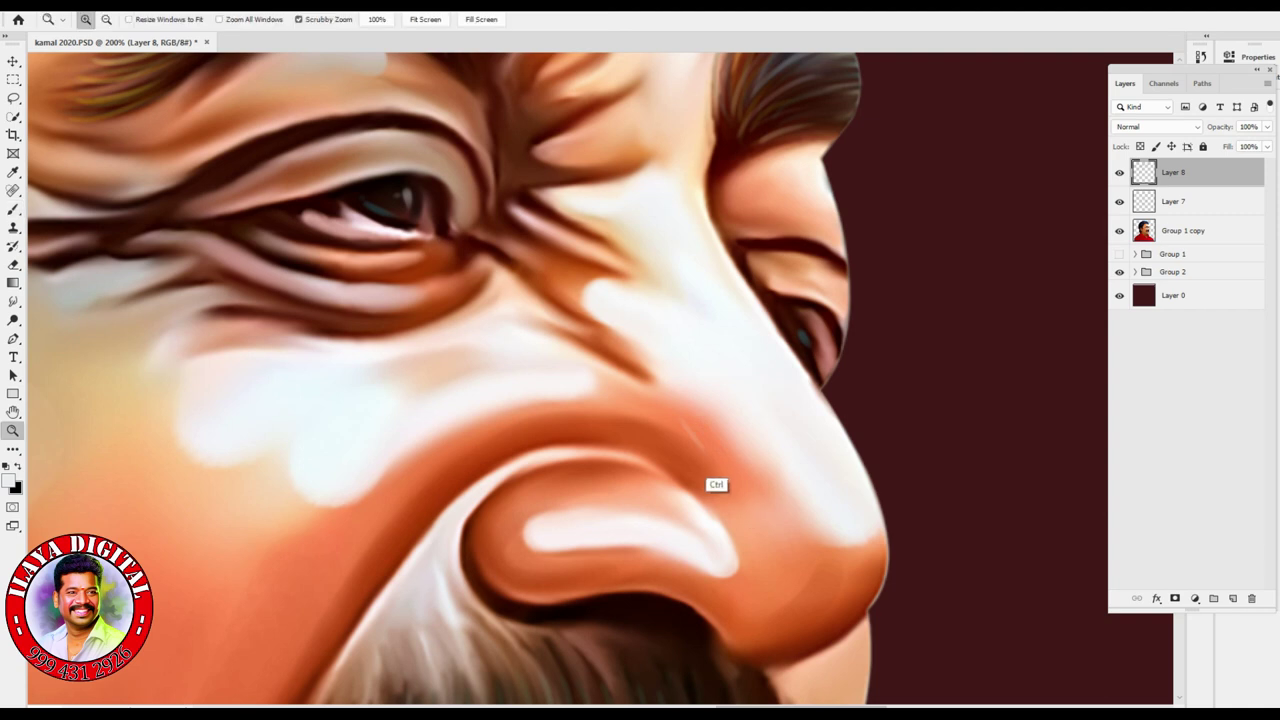
key("ctrl+s")
key("b")
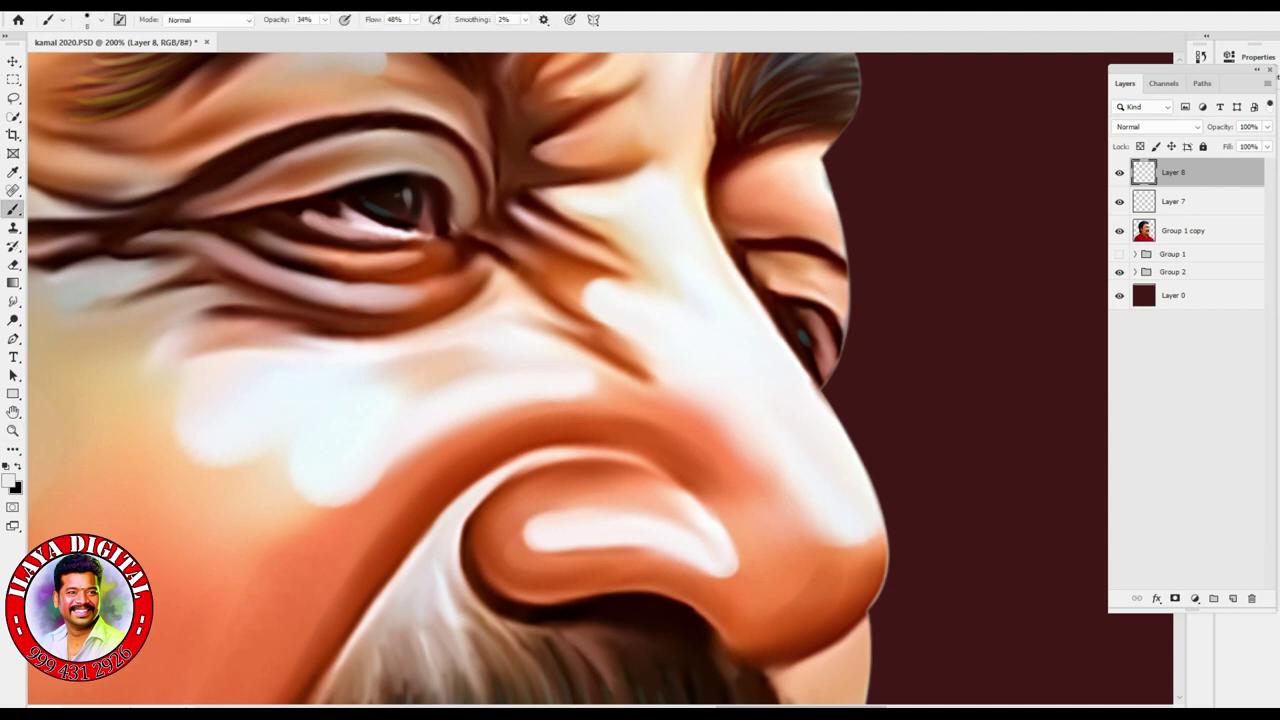
mouse_move(656, 404)
left_mouse_down()
mouse_move(688, 434)
mouse_move(700, 428)
left_mouse_up()
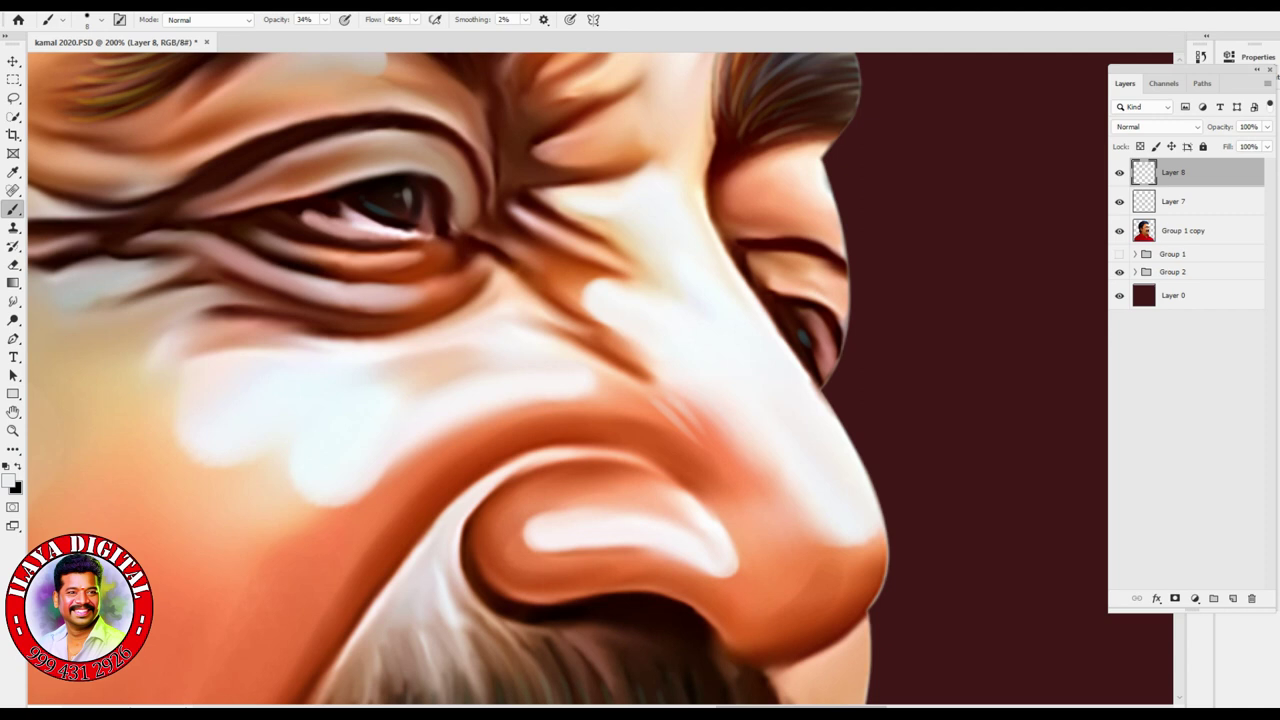
key("ctrl+z")
key("ctrl+z")
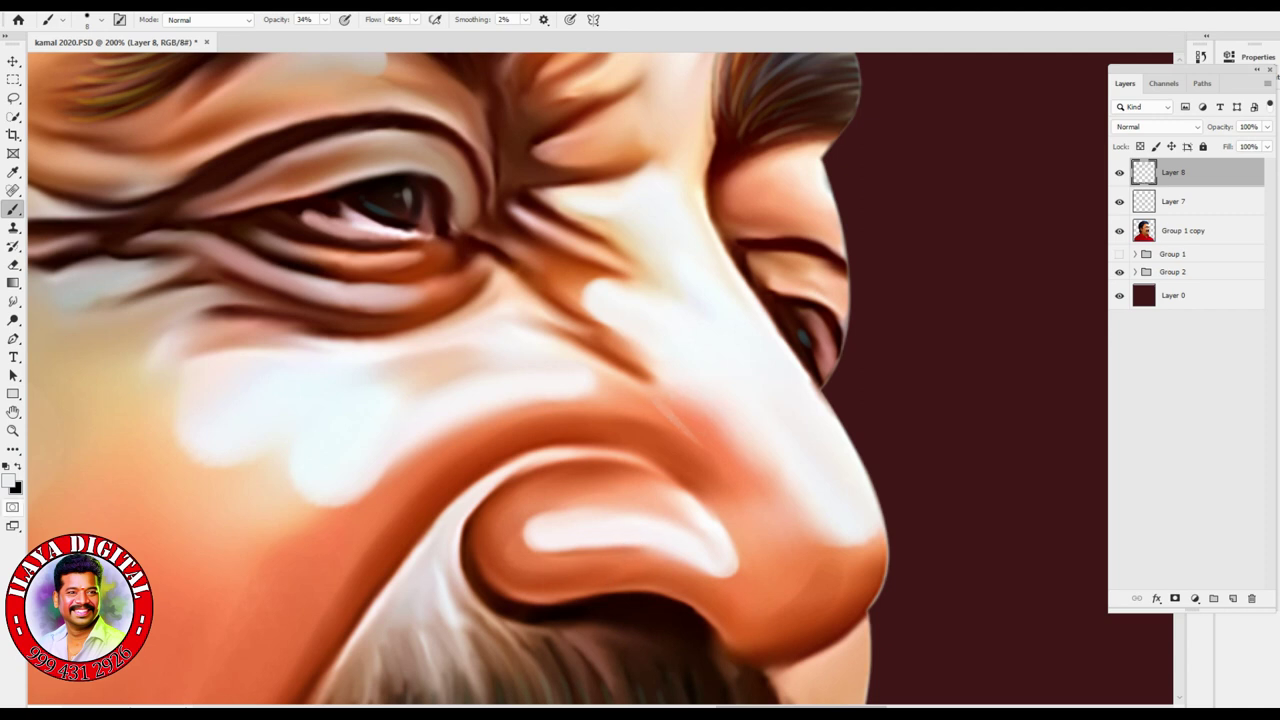
- Set the foreground color to yellow d3d124
left_click(10, 482)
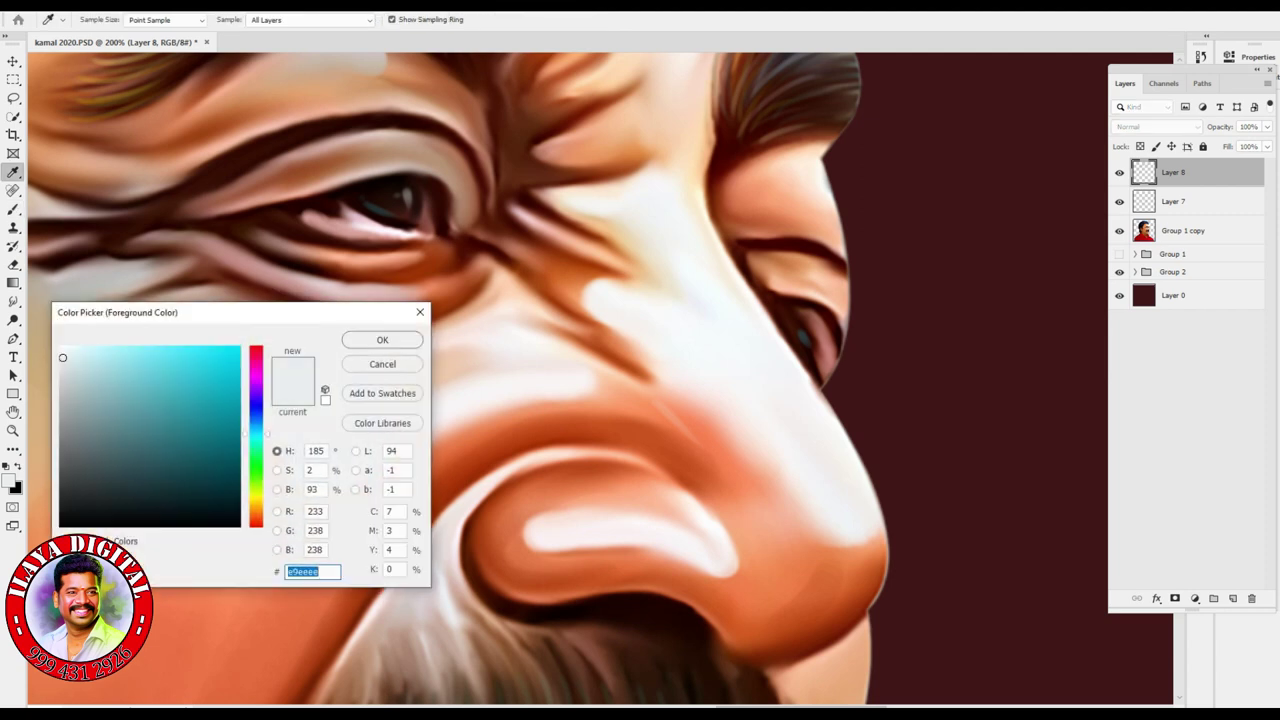
type("cecc35")
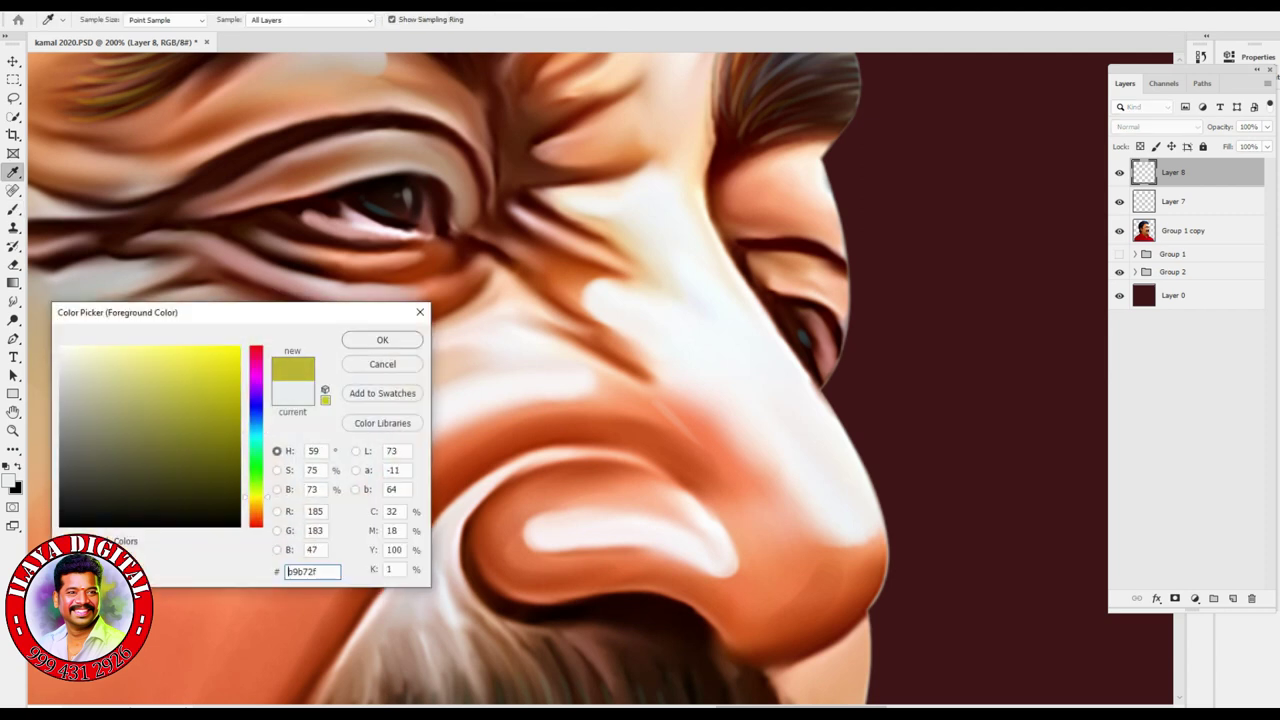
left_click(209, 377)
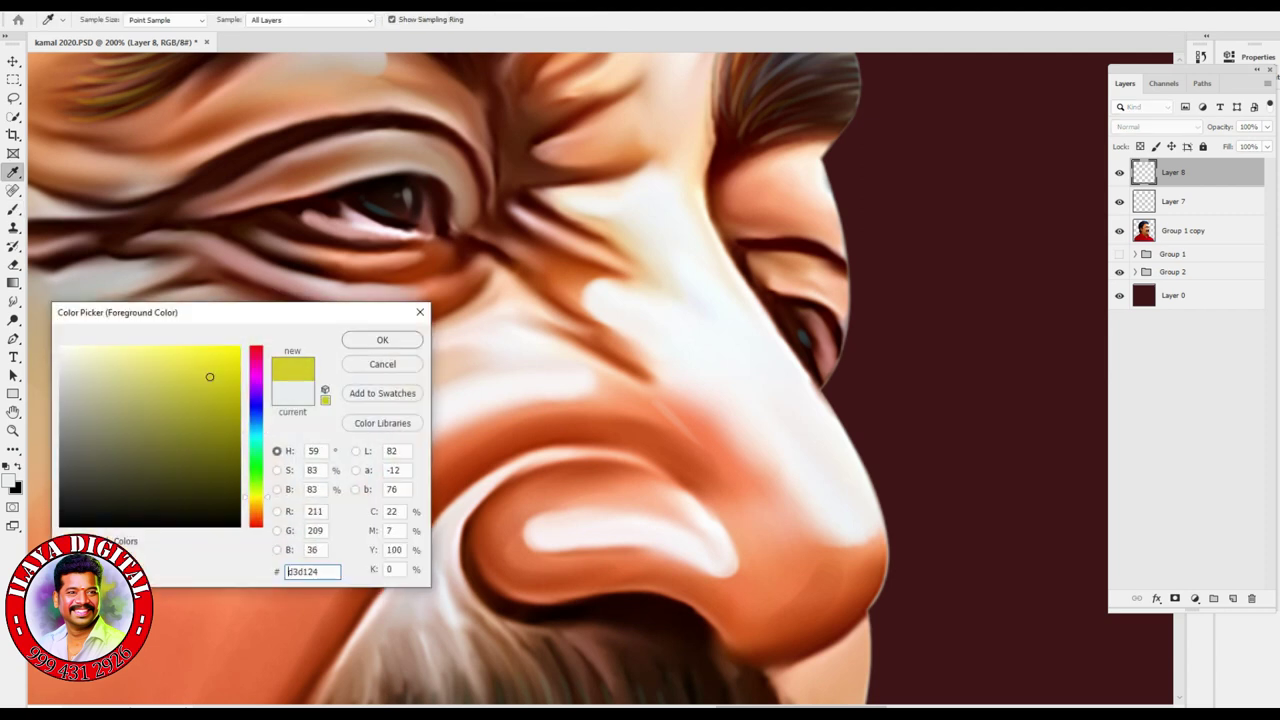
key("Return")
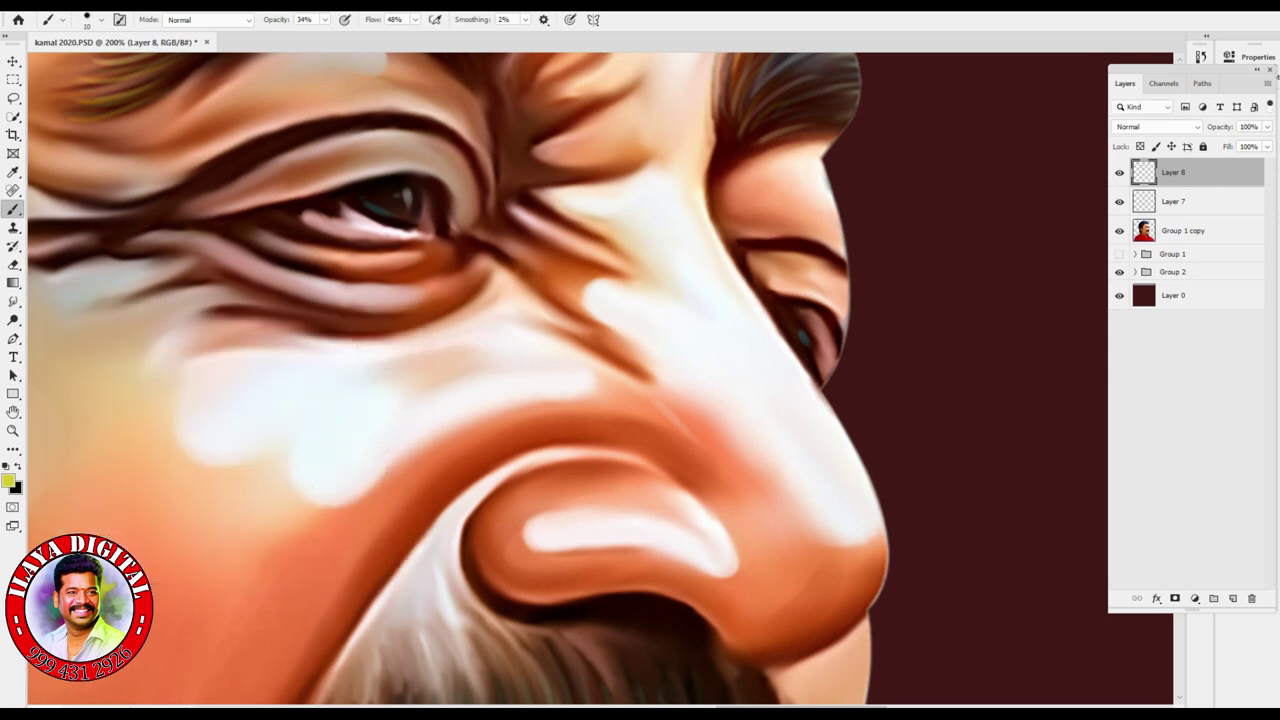
- Paint translucent yellow tints on the nostril wing and the underside of the nose tip with a size 20 brush
key("bracketright")
left_click_drag(548, 521, 486, 588)
key("ctrl+z")
left_click_drag(520, 505, 600, 600)
key("ctrl+z")
left_click_drag(500, 510, 538, 585)
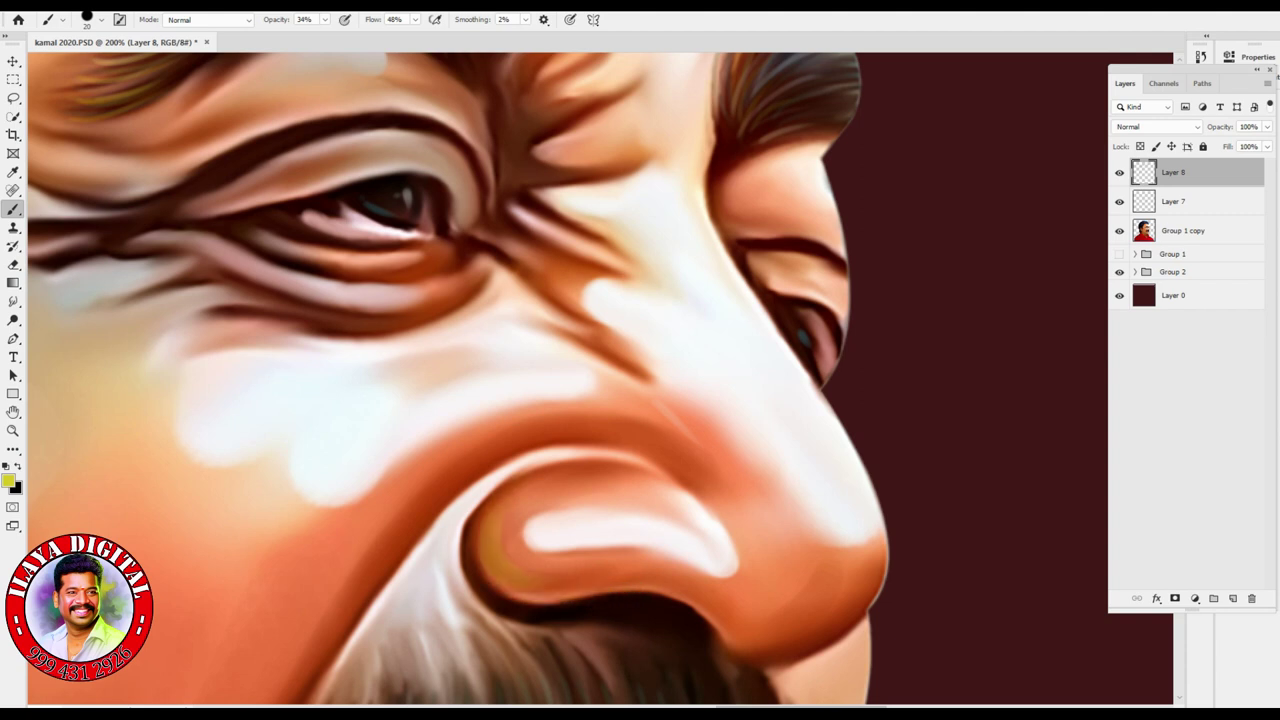
left_click_drag(866, 574, 786, 645)
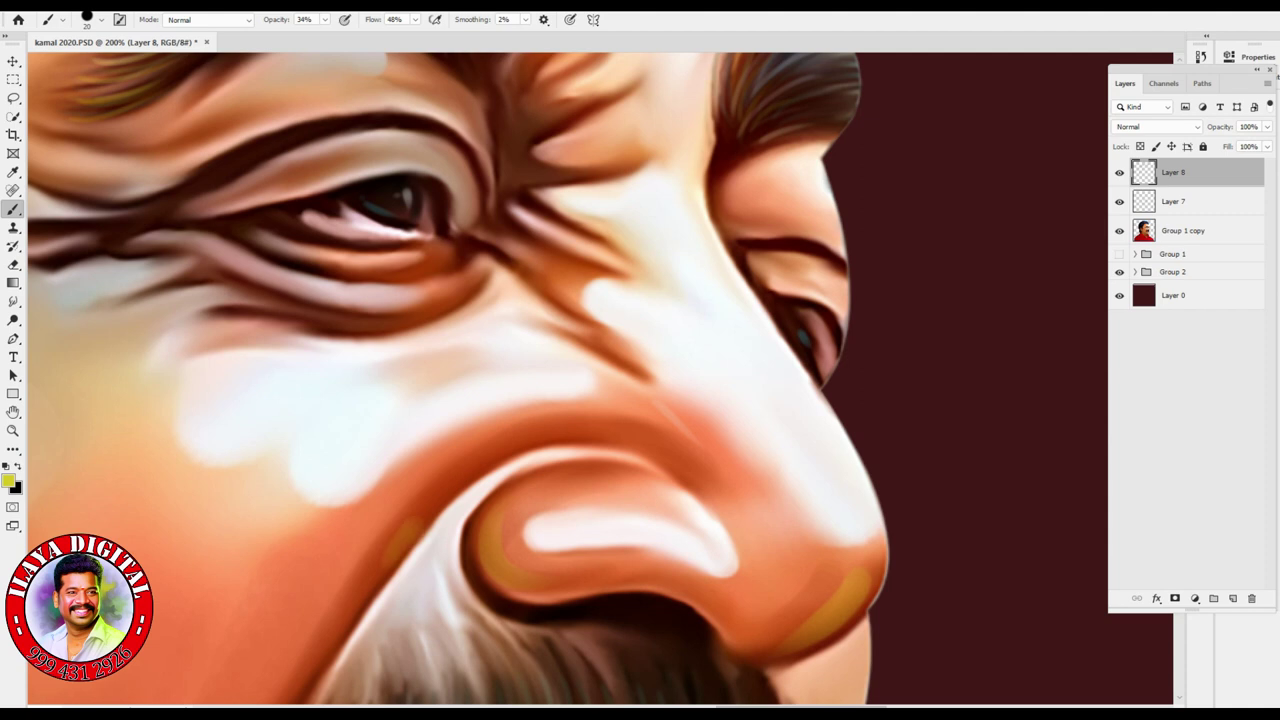
- Tint the curved crease above the nostril and the skin folds around the near eye with soft yellow strokes
left_click_drag(390, 552, 520, 462)
key("ctrl+z")
mouse_move(390, 552)
left_mouse_down()
mouse_move(520, 456)
mouse_move(572, 440)
left_mouse_up()
key("ctrl+z")
key("ctrl+z")
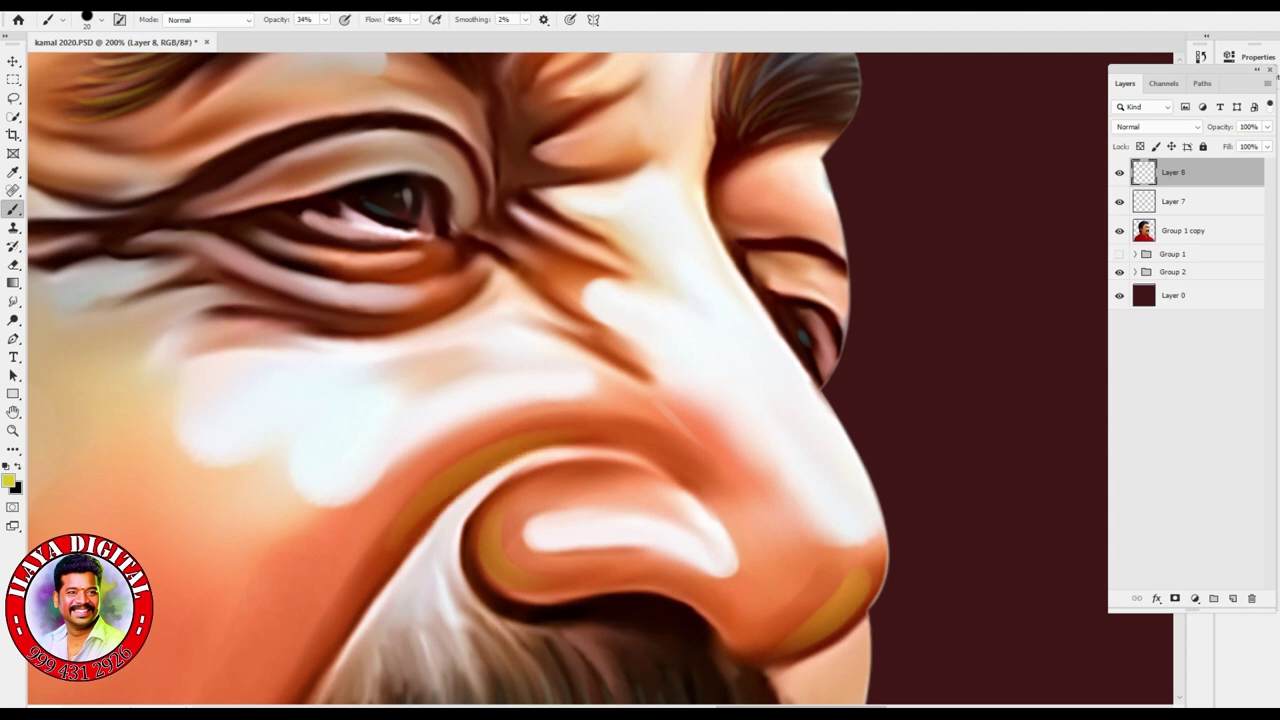
left_click_drag(540, 244, 585, 270)
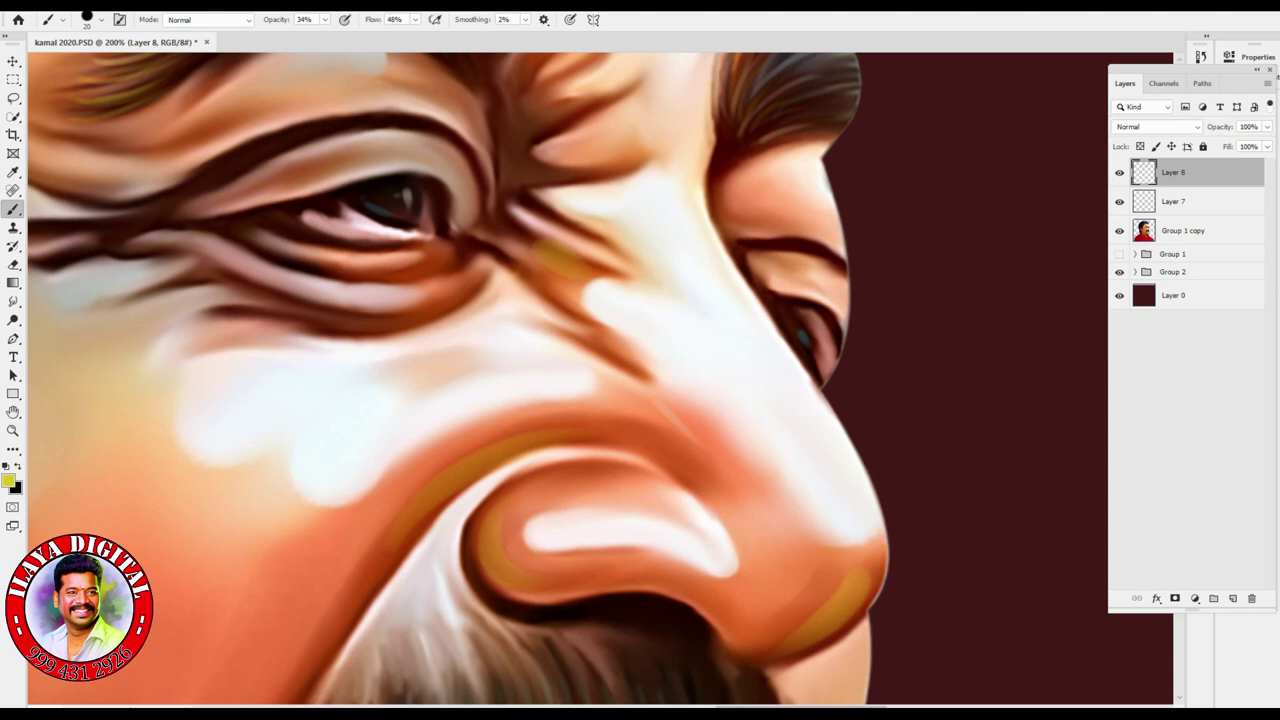
key("ctrl+z")
key("ctrl+shift+z")
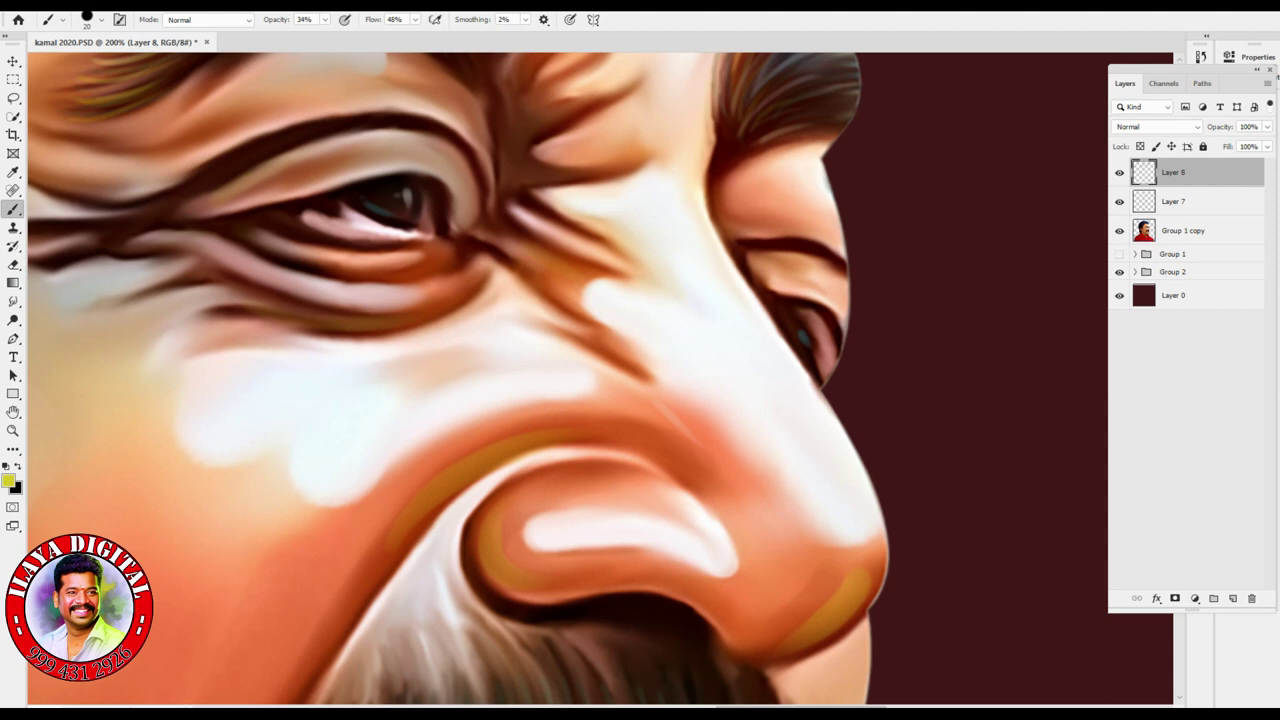
- Review the whole portrait, checking the color accents on the face, ear, hair and background
key("ctrl+minus")
key("ctrl+minus")
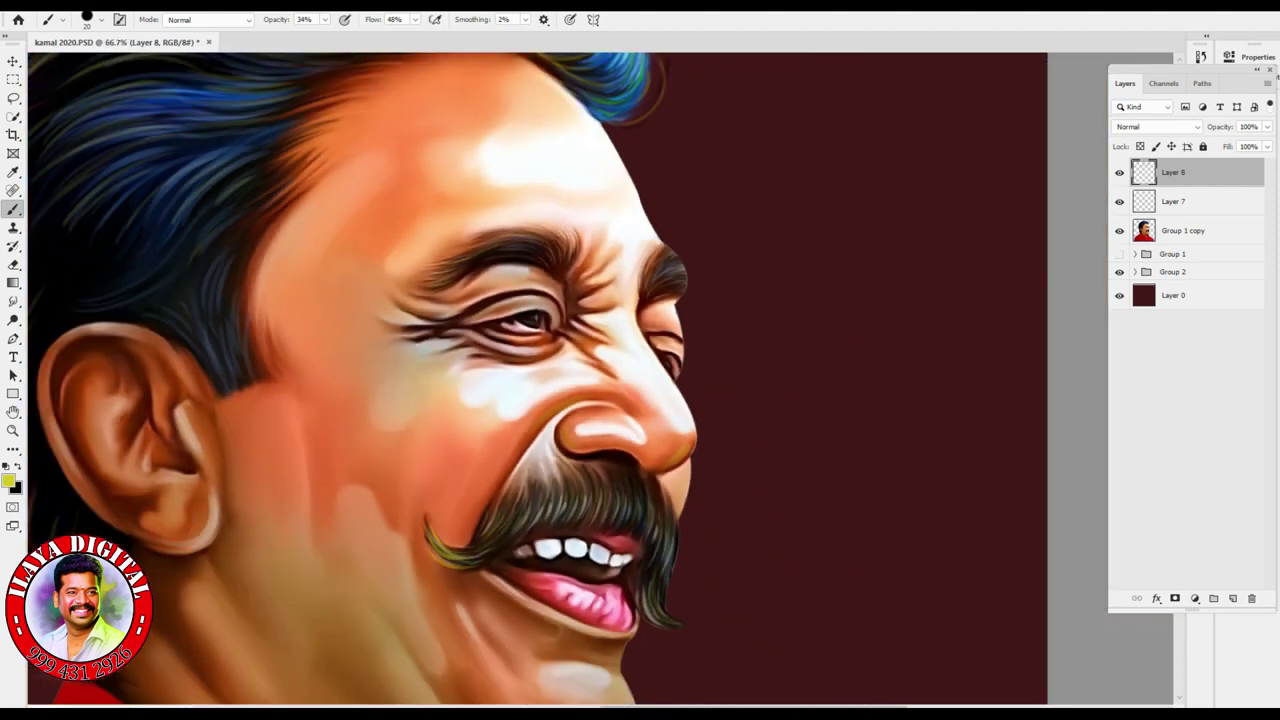
key("ctrl")
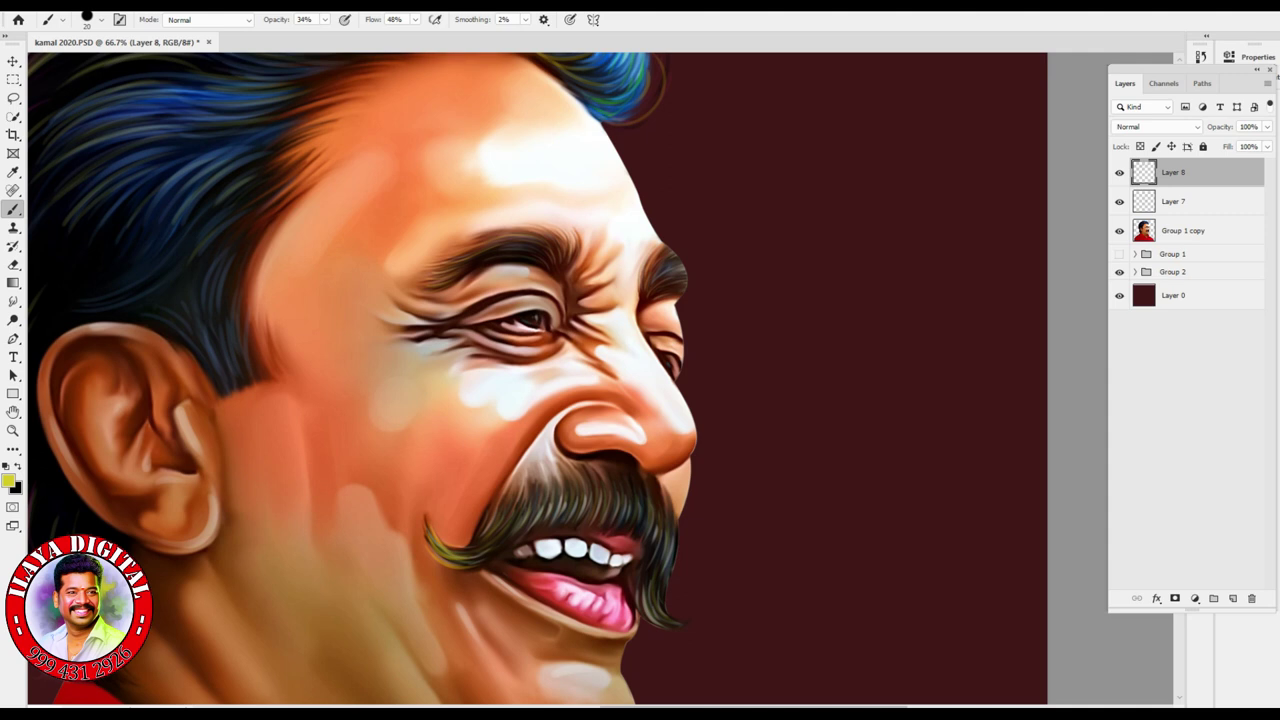
key("ctrl+minus")
key("ctrl+minus")
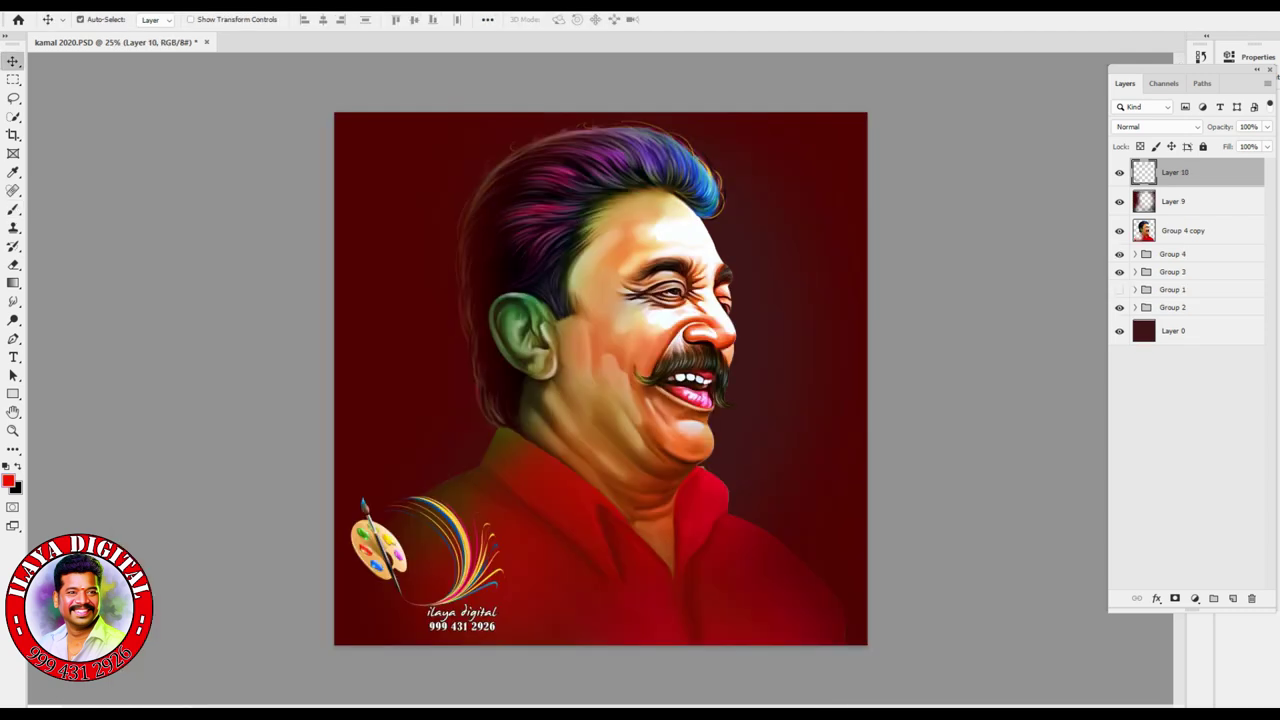
key("ctrl+plus")
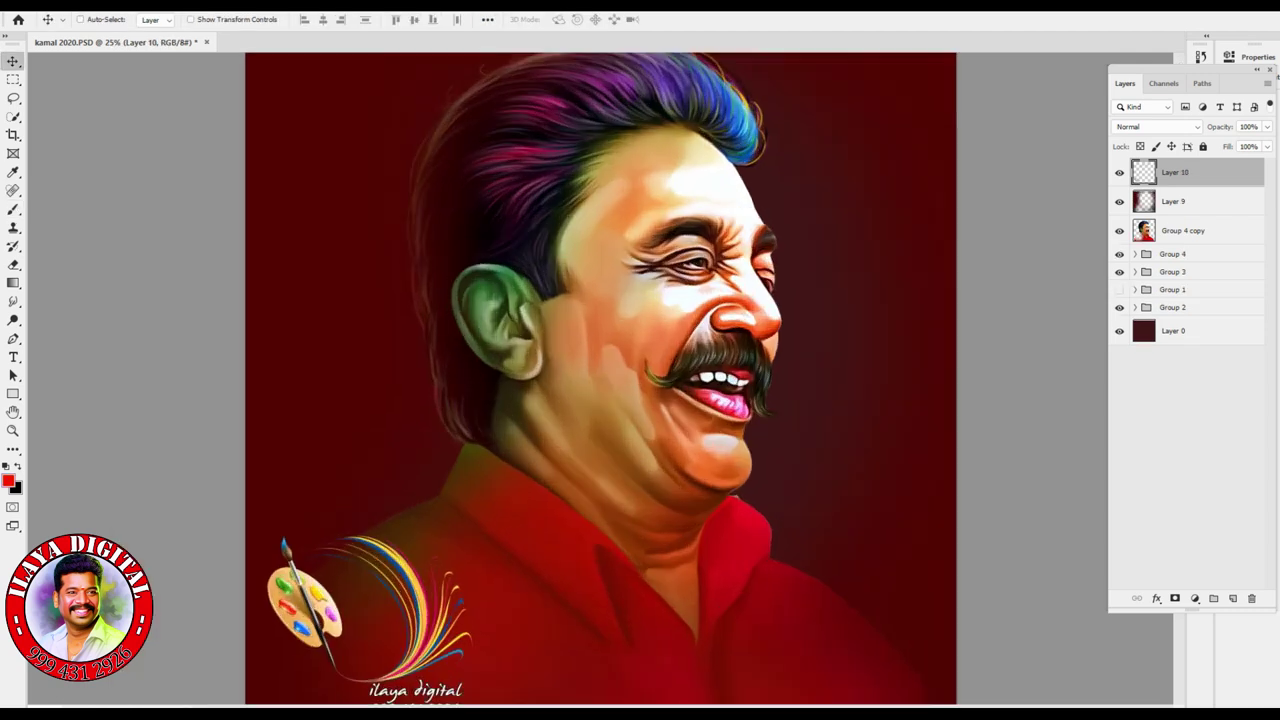
key("ctrl+plus")
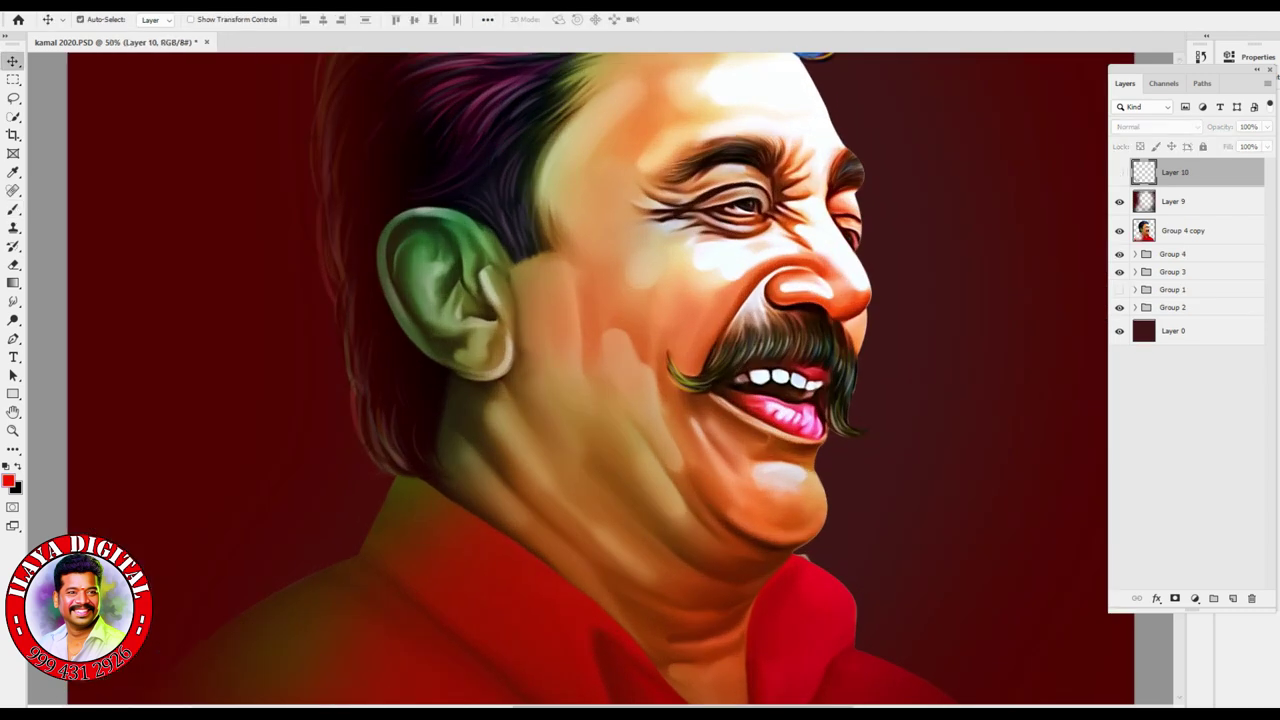